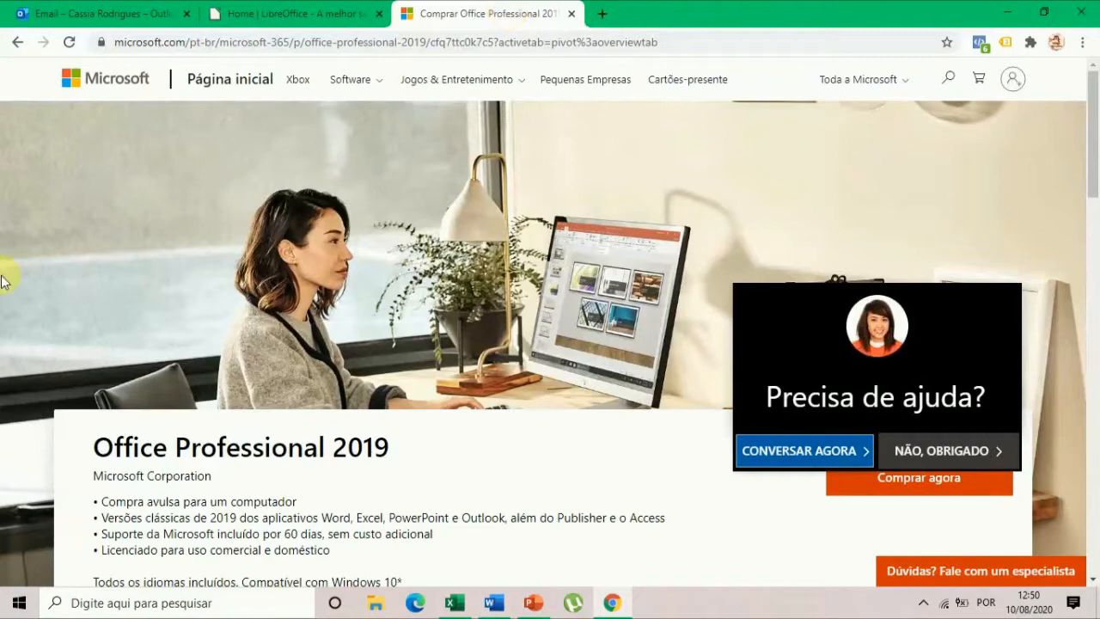
Look over the Office Professional 2019 product page and decline the help chat offer.
scroll(718, 256, down, 2)
scroll(678, 318, down, 1)
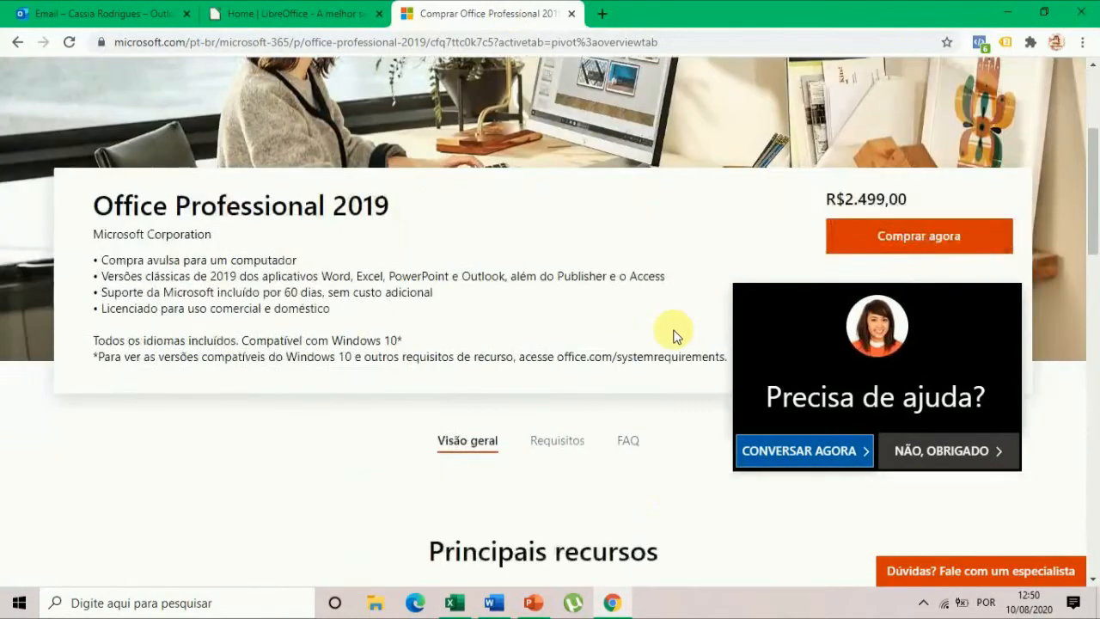
scroll(660, 348, up, 3)
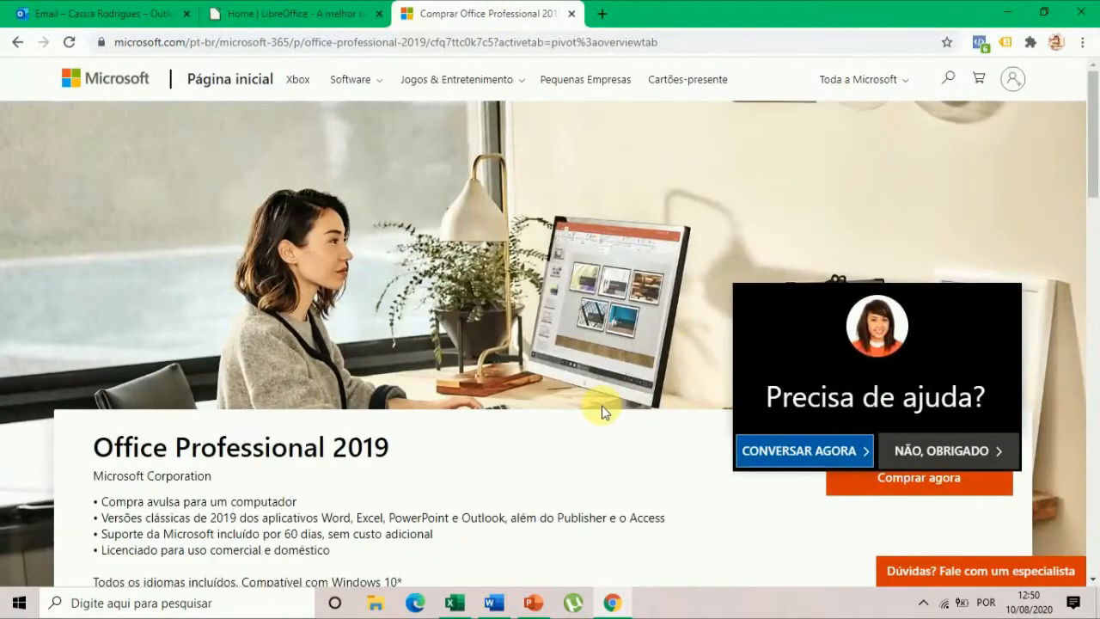
click(945, 452)
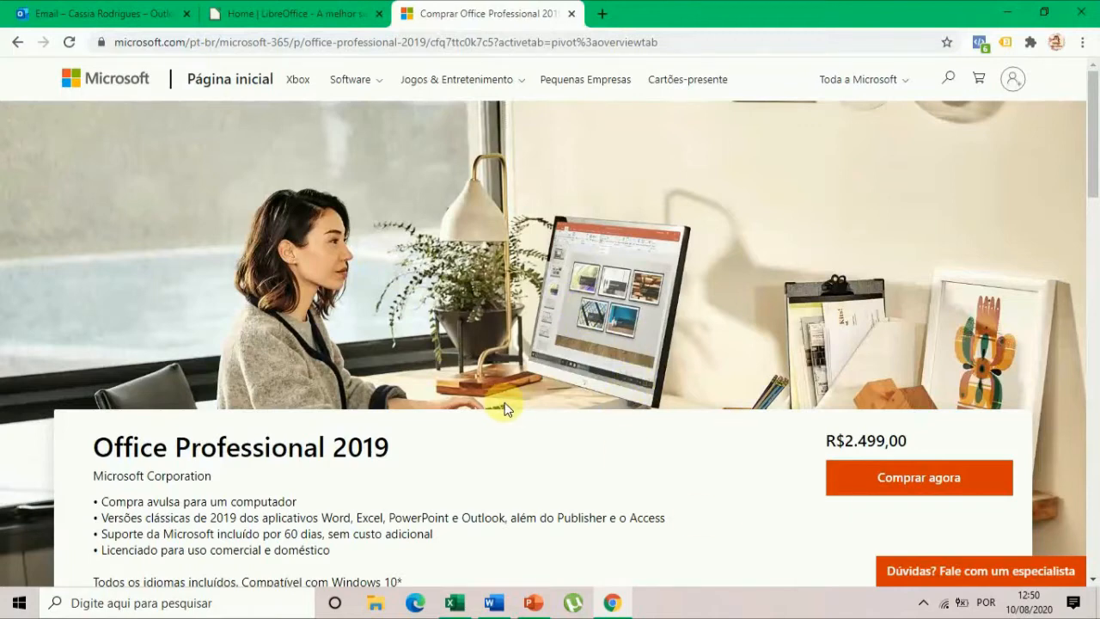
Highlight the price of Office Professional 2019 on its product page.
scroll(550, 357, down, 1)
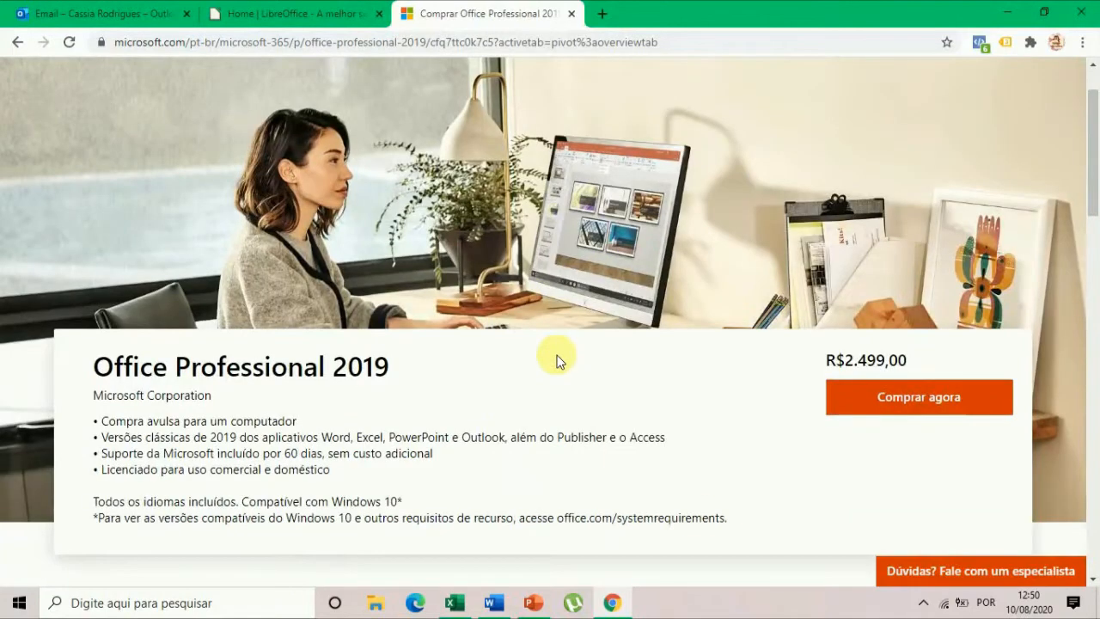
scroll(557, 361, down, 1)
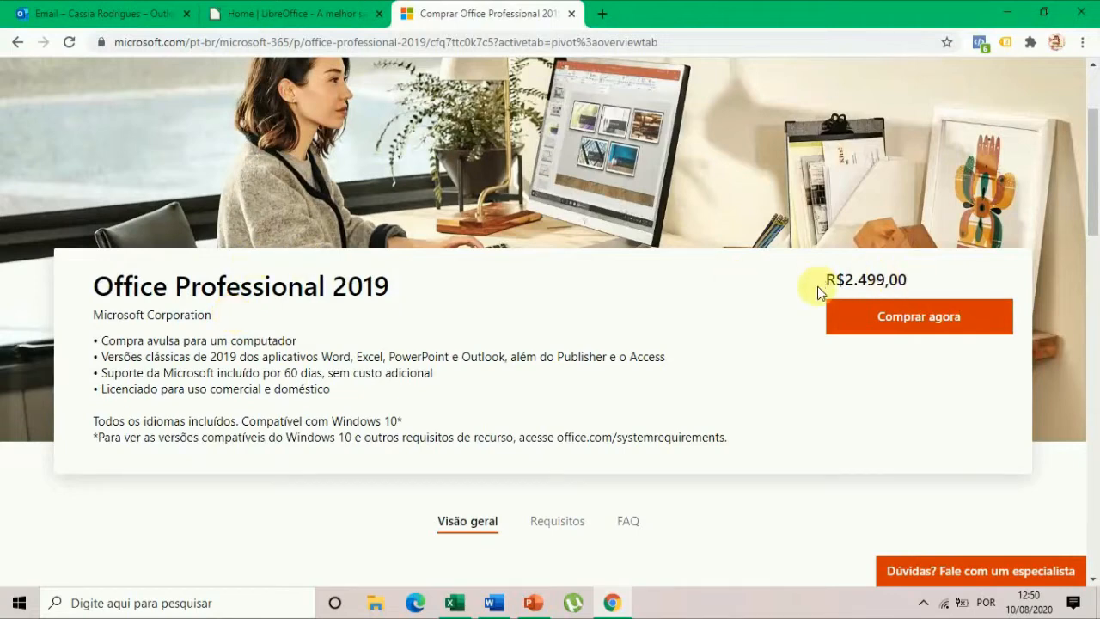
drag(823, 280, 948, 282)
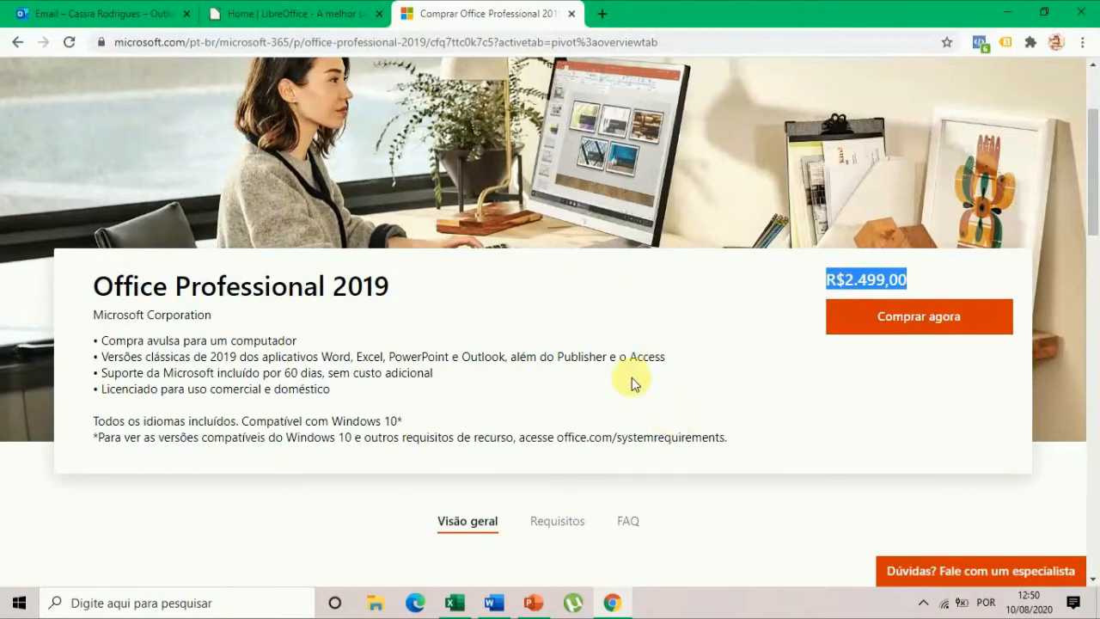
Review the main features, included apps and common questions for Office Professional 2019, and highlight the page's web address.
scroll(632, 375, down, 2)
scroll(633, 405, down, 4)
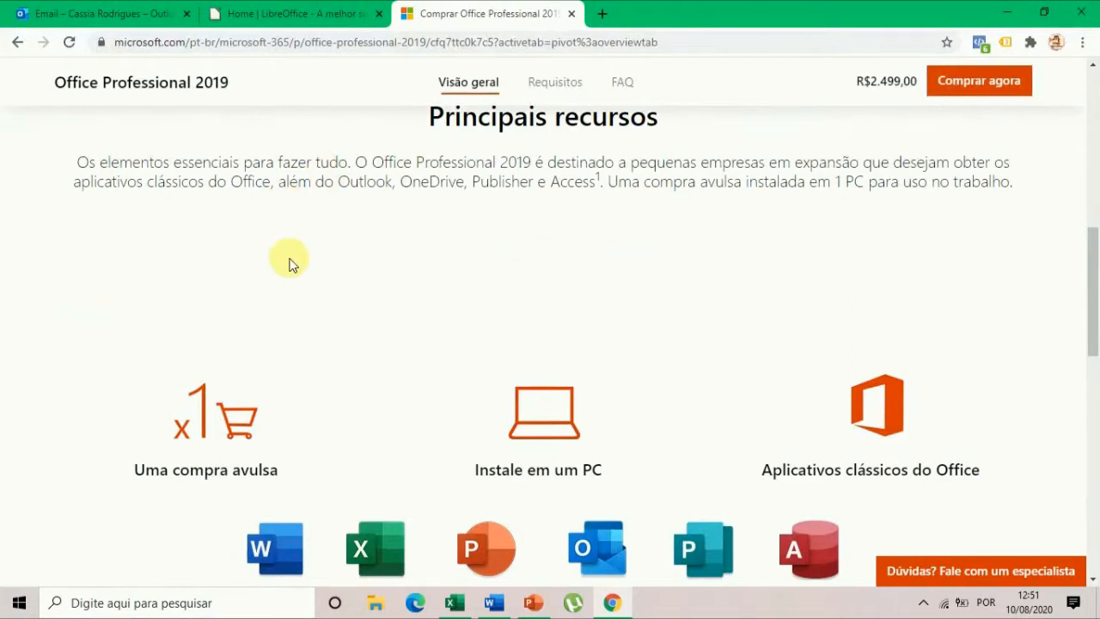
scroll(429, 433, down, 3)
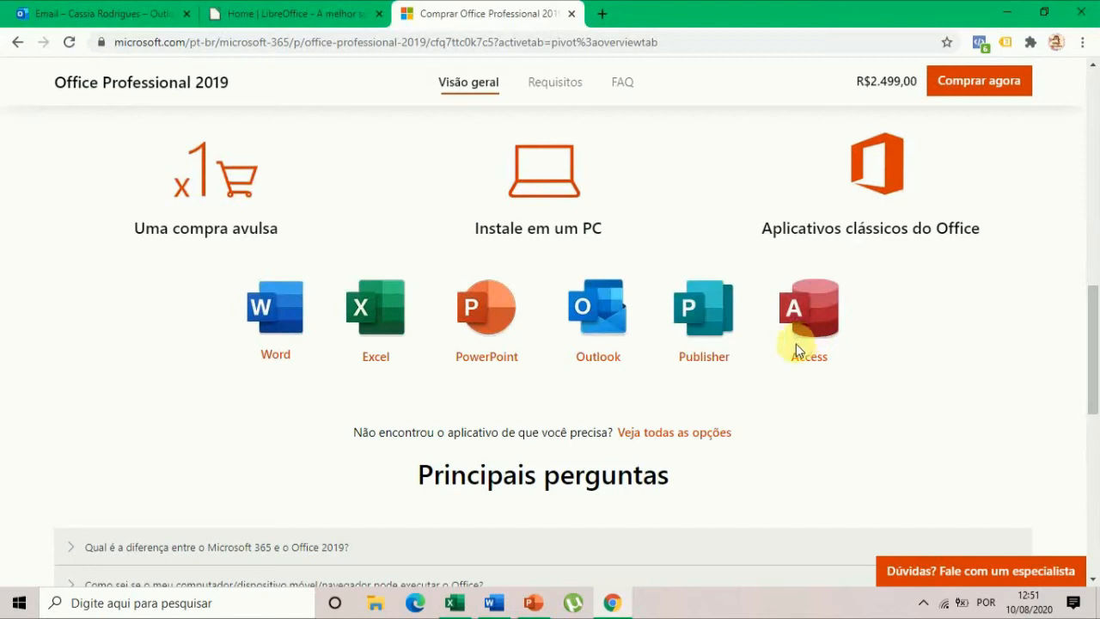
scroll(795, 344, down, 1)
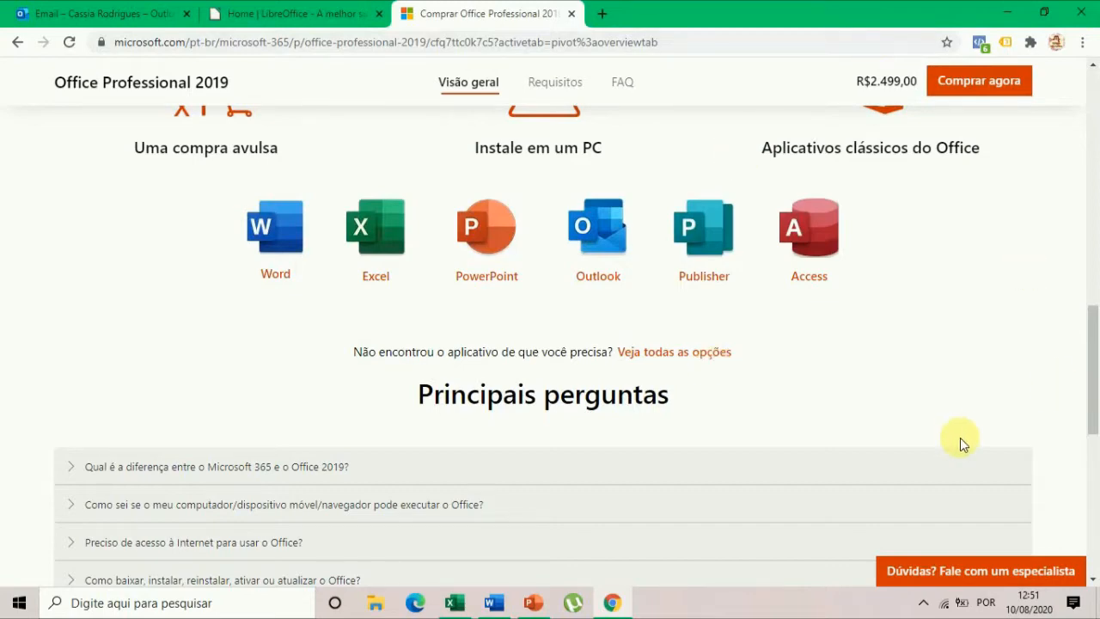
scroll(928, 363, up, 2)
scroll(912, 362, up, 5)
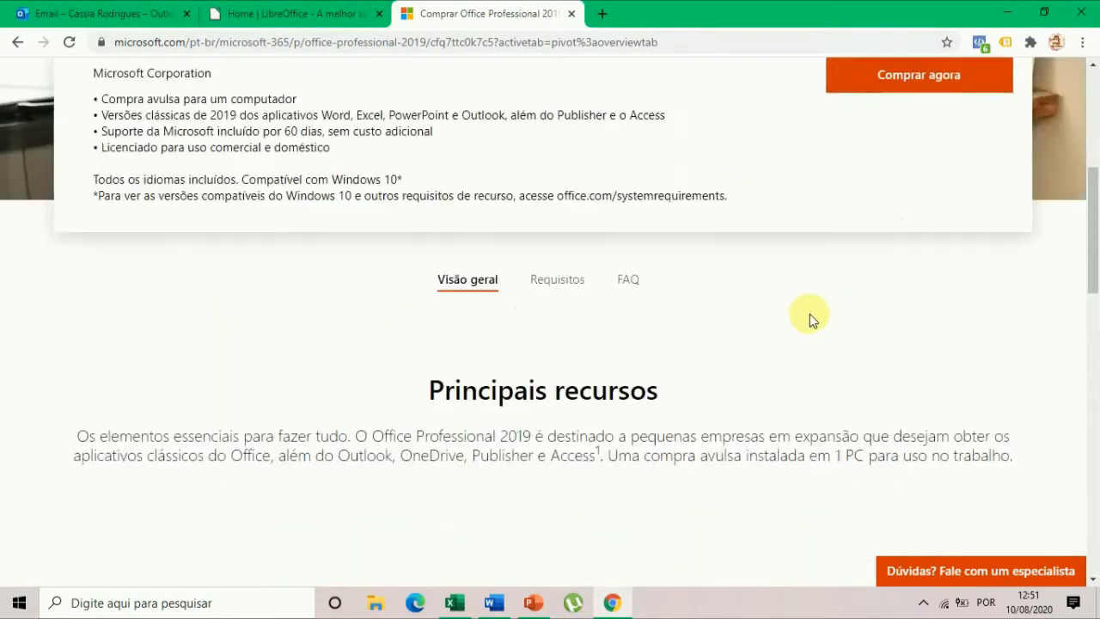
scroll(790, 413, down, 10)
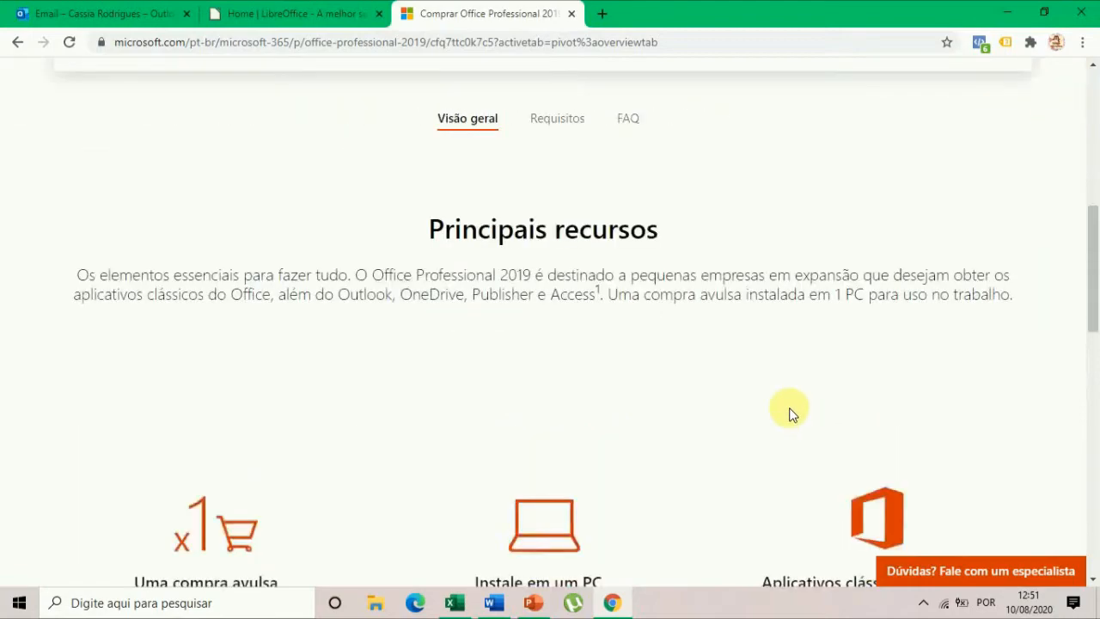
scroll(791, 414, down, 2)
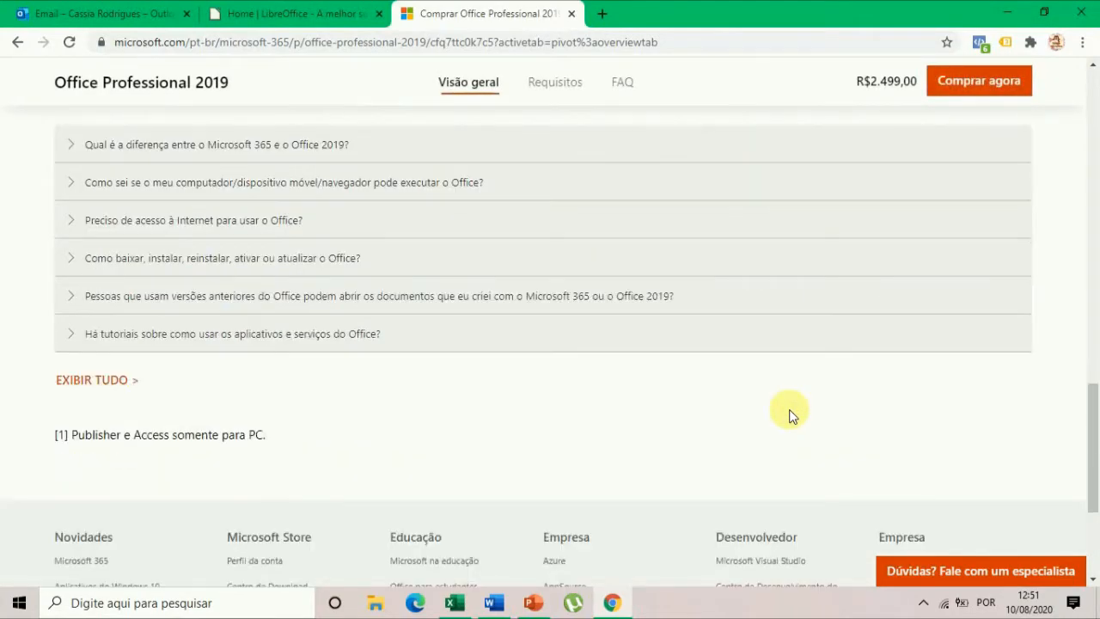
scroll(791, 414, up, 11)
scroll(790, 414, up, 8)
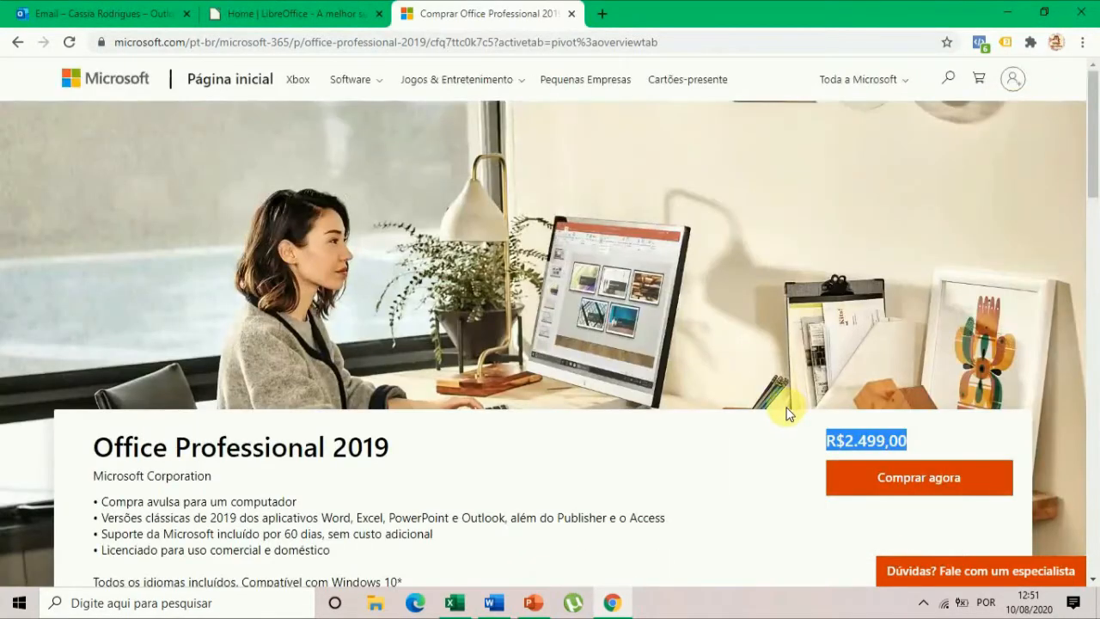
click(720, 41)
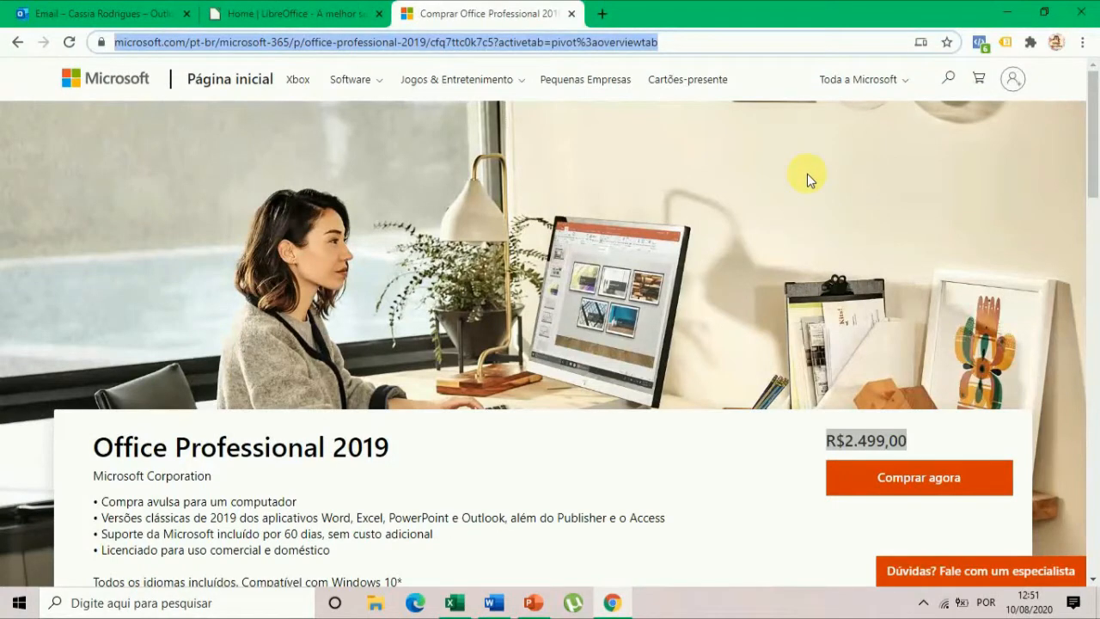
click(796, 502)
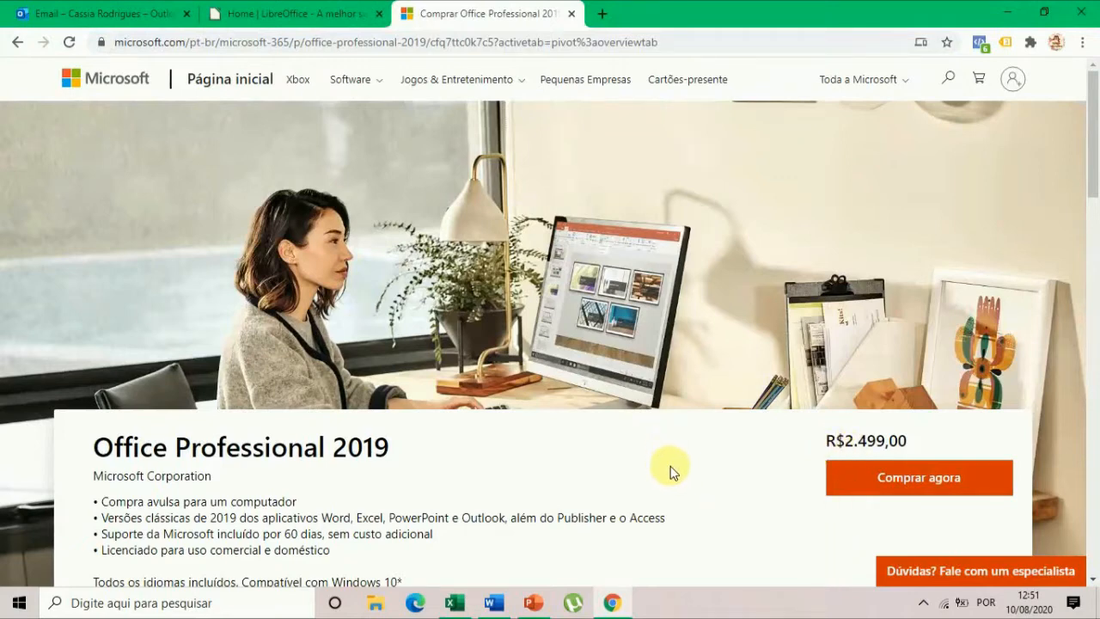
Show the product's Requisitos section and highlight the processor and RAM requirements.
scroll(668, 471, down, 2)
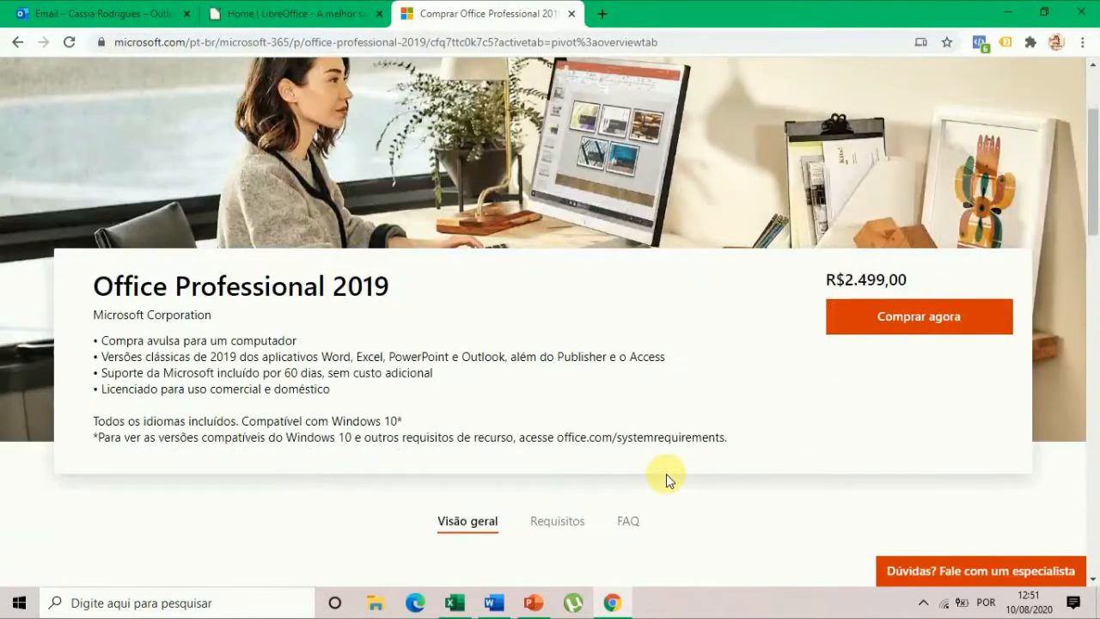
scroll(668, 475, down, 3)
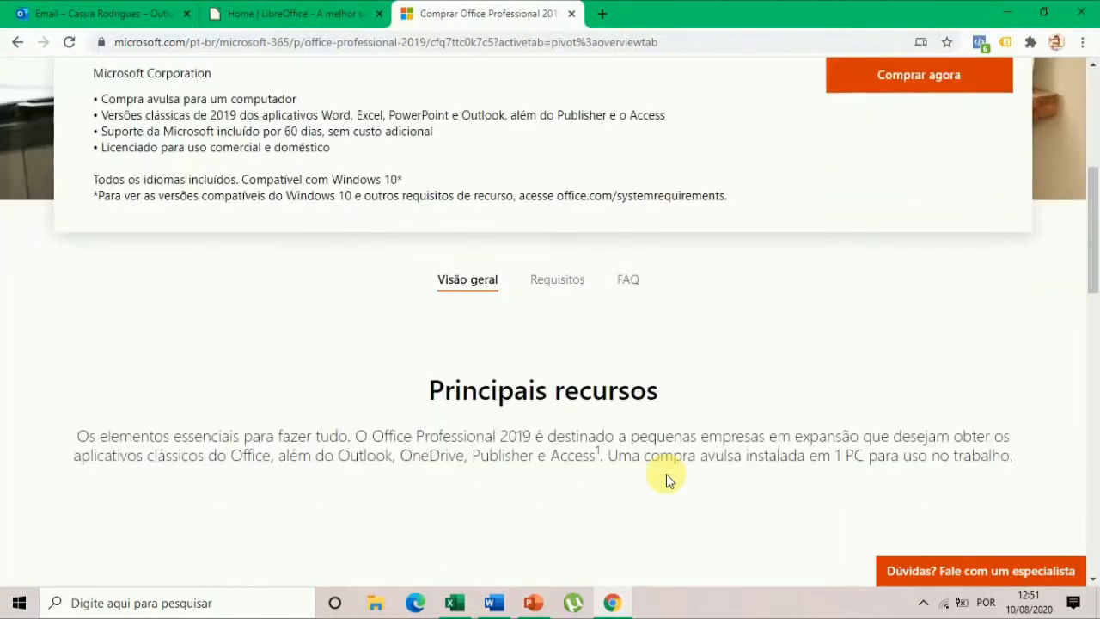
click(560, 278)
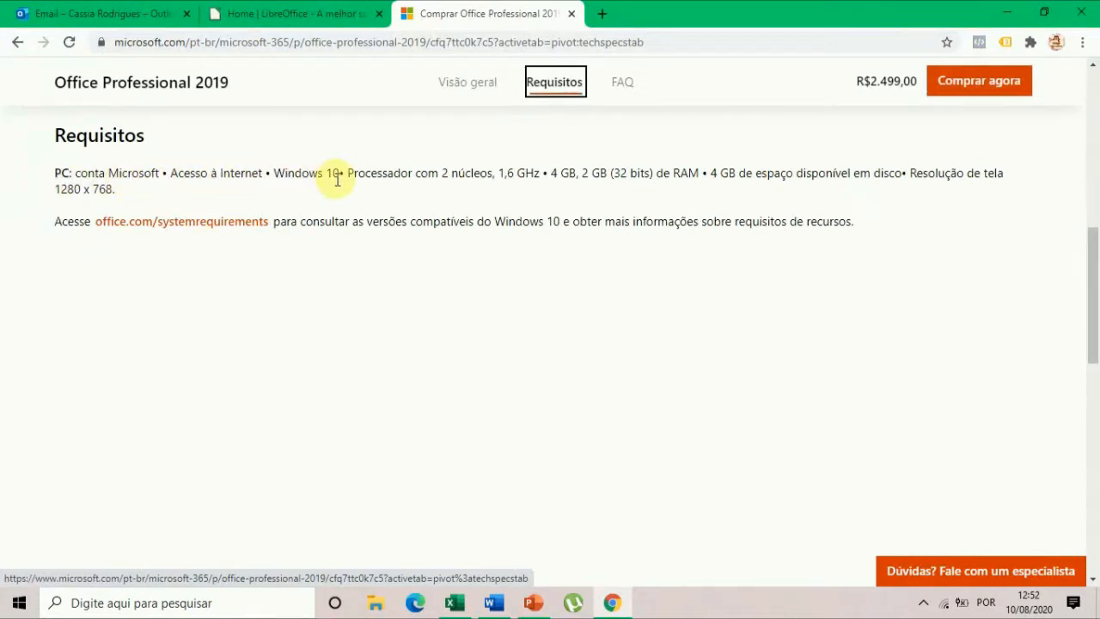
drag(348, 173, 705, 172)
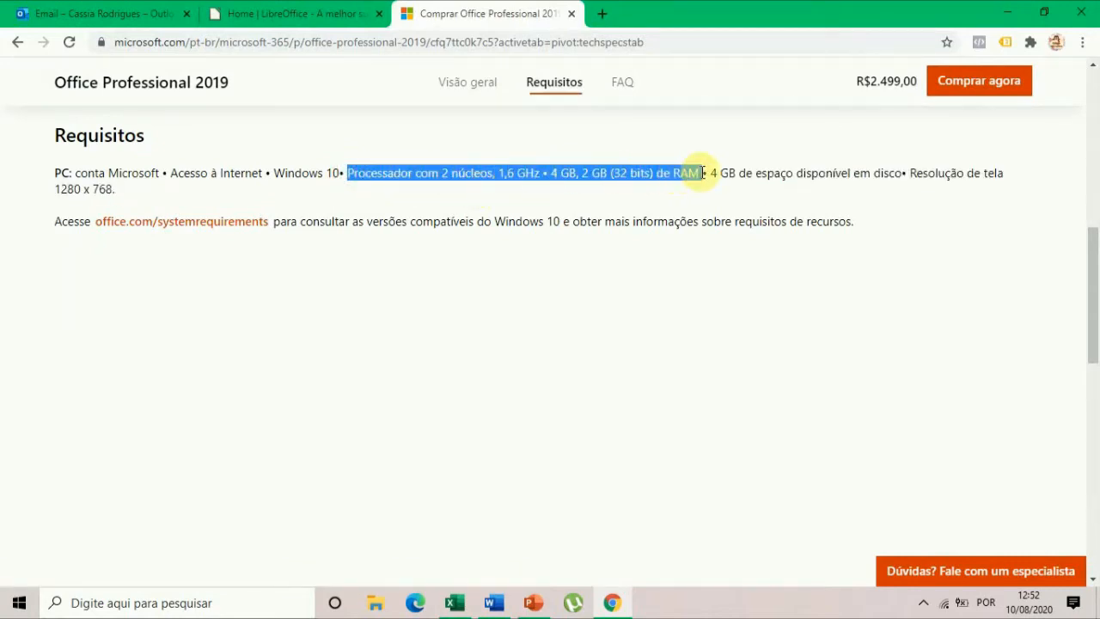
click(727, 193)
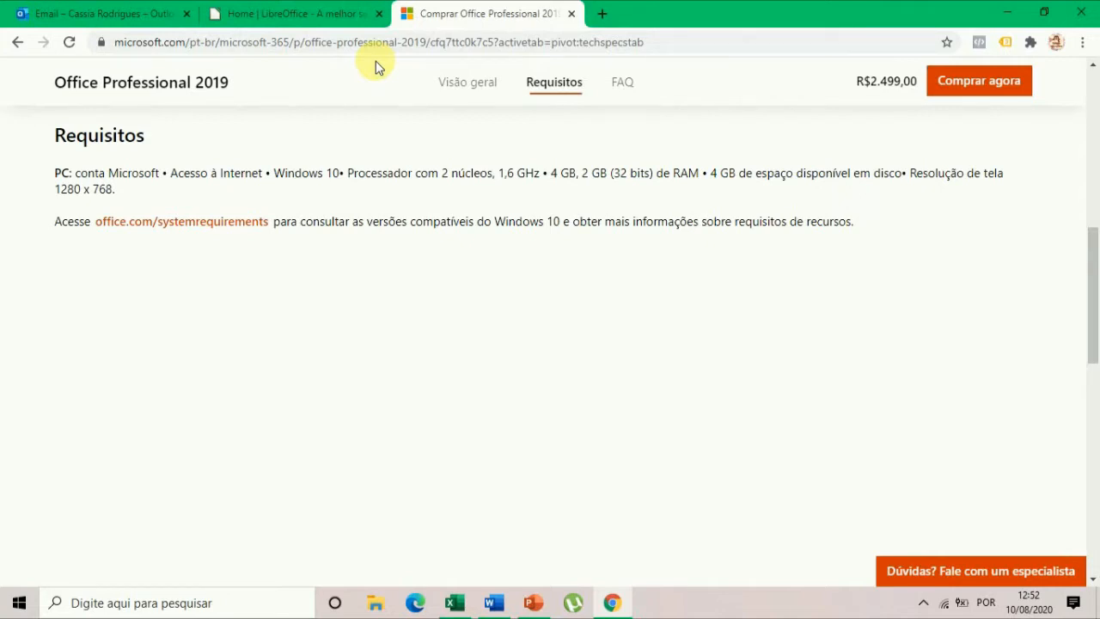
scroll(476, 288, up, 8)
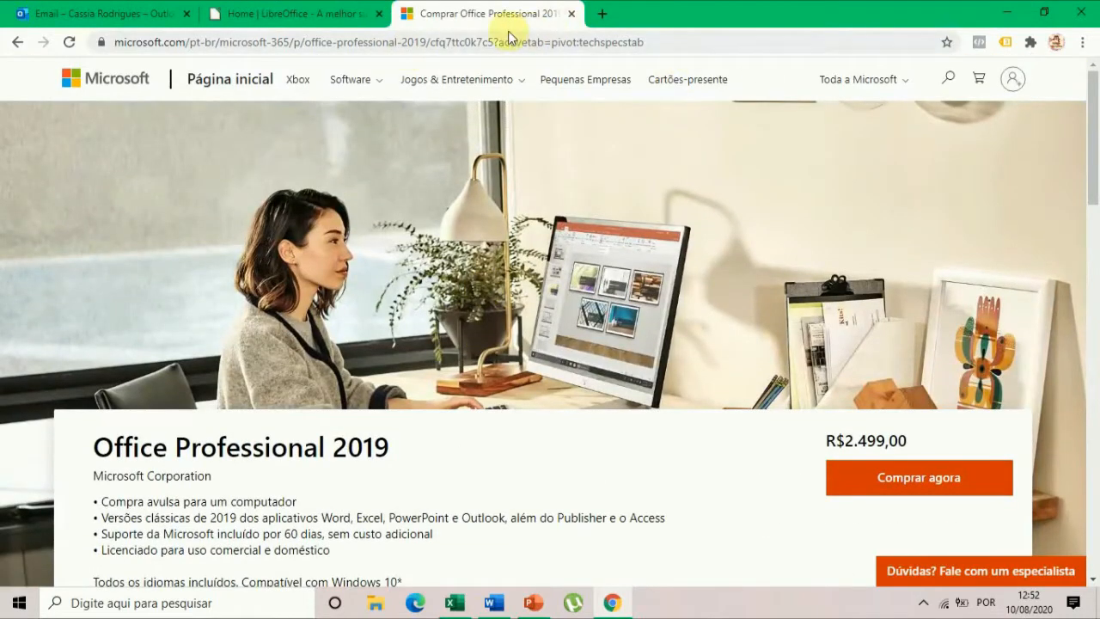
Switch to the LibreOffice site and open its LibreOffice Novo download page.
click(289, 13)
mouse_move(536, 202)
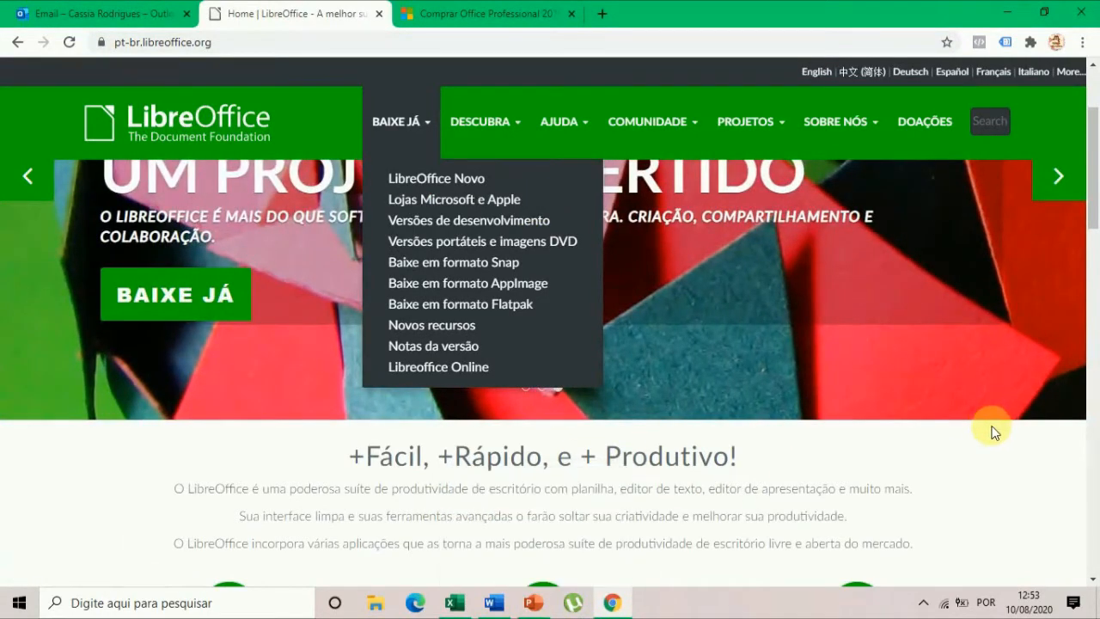
click(967, 447)
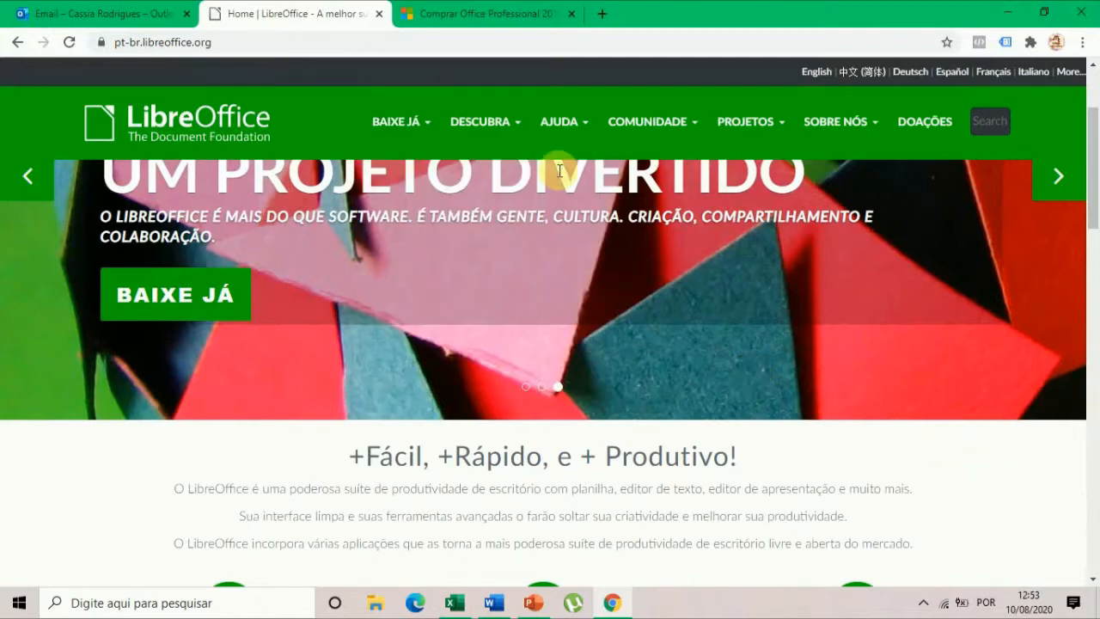
click(421, 122)
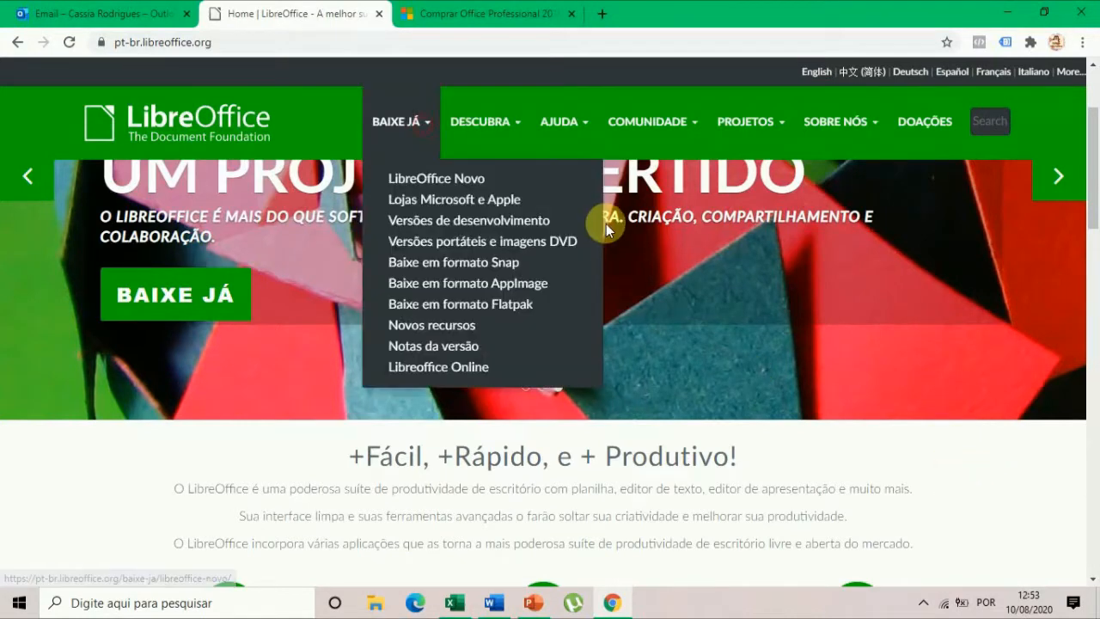
click(447, 177)
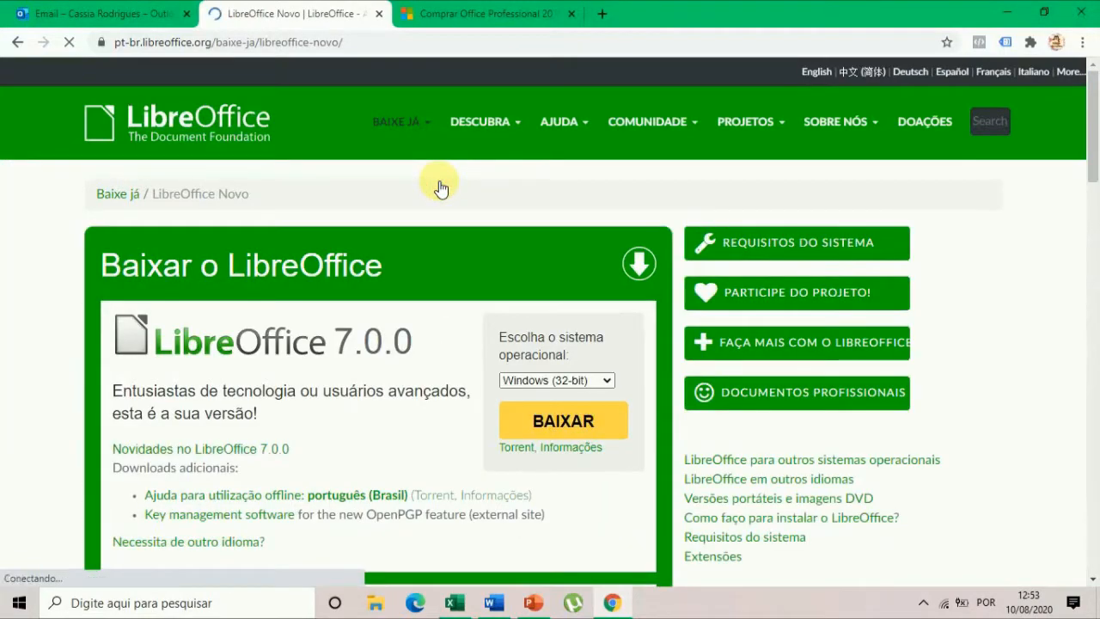
Examine the LibreOffice 7.0.0 and 6.4.5 versions offered on the download page.
scroll(348, 350, down, 2)
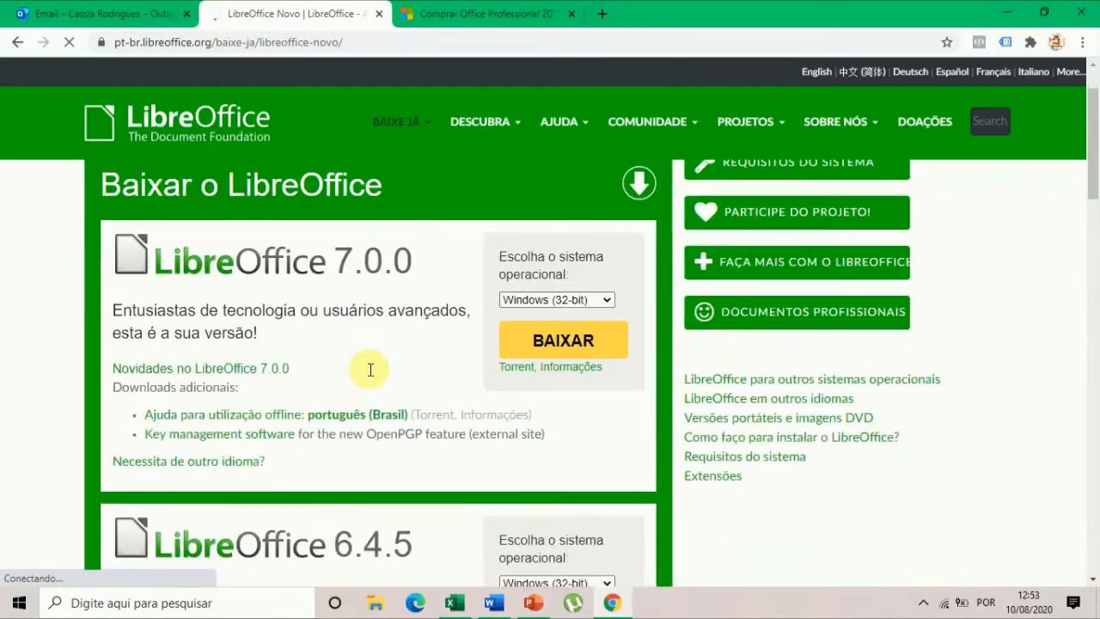
scroll(346, 424, up, 2)
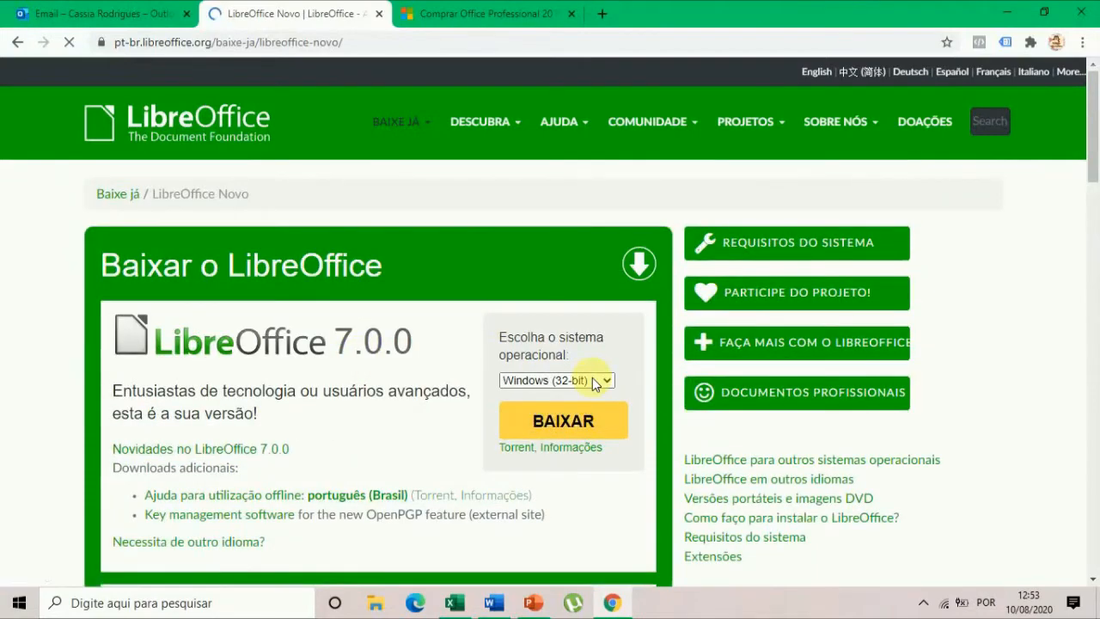
scroll(402, 418, down, 4)
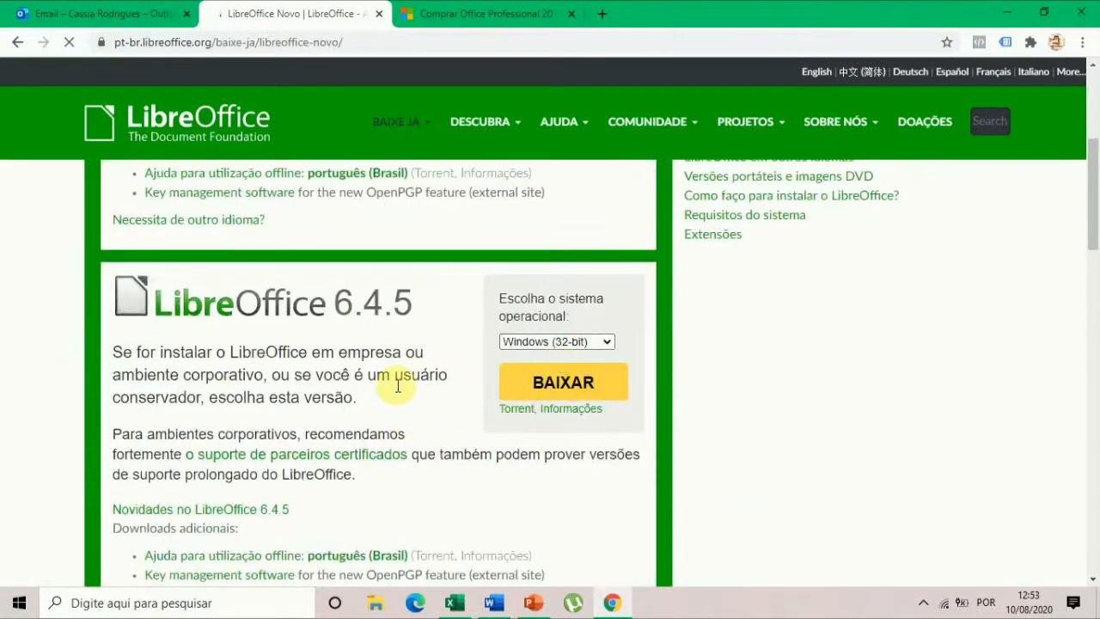
scroll(400, 412, down, 1)
scroll(399, 412, up, 2)
scroll(400, 413, up, 3)
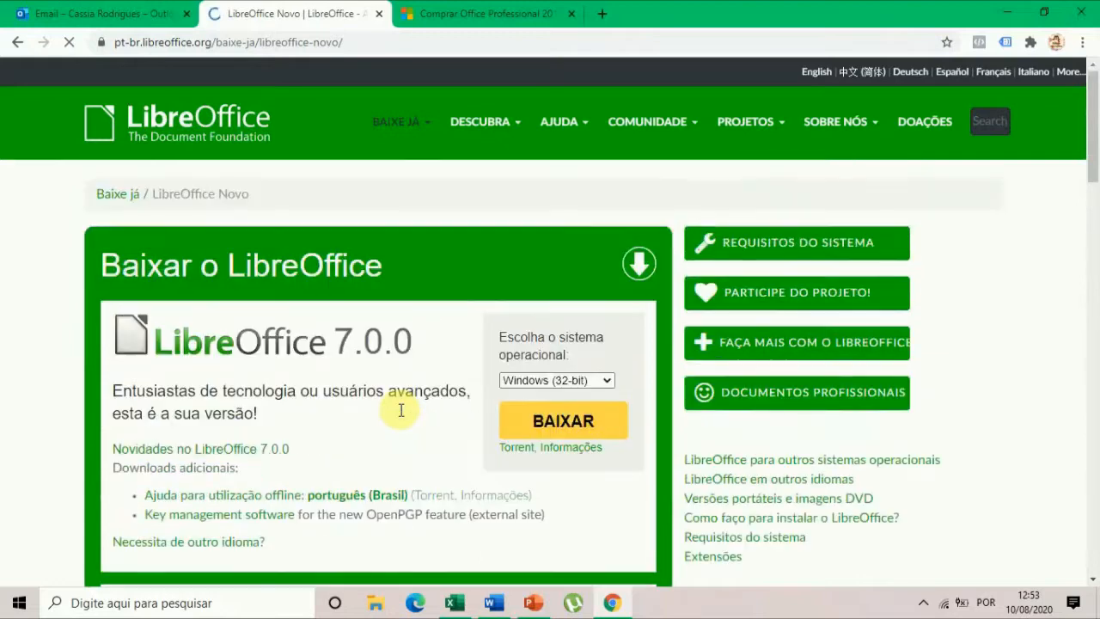
Check the operating system choices for LibreOffice 7.0.0, keep Windows (32-bit) and request the download.
click(596, 384)
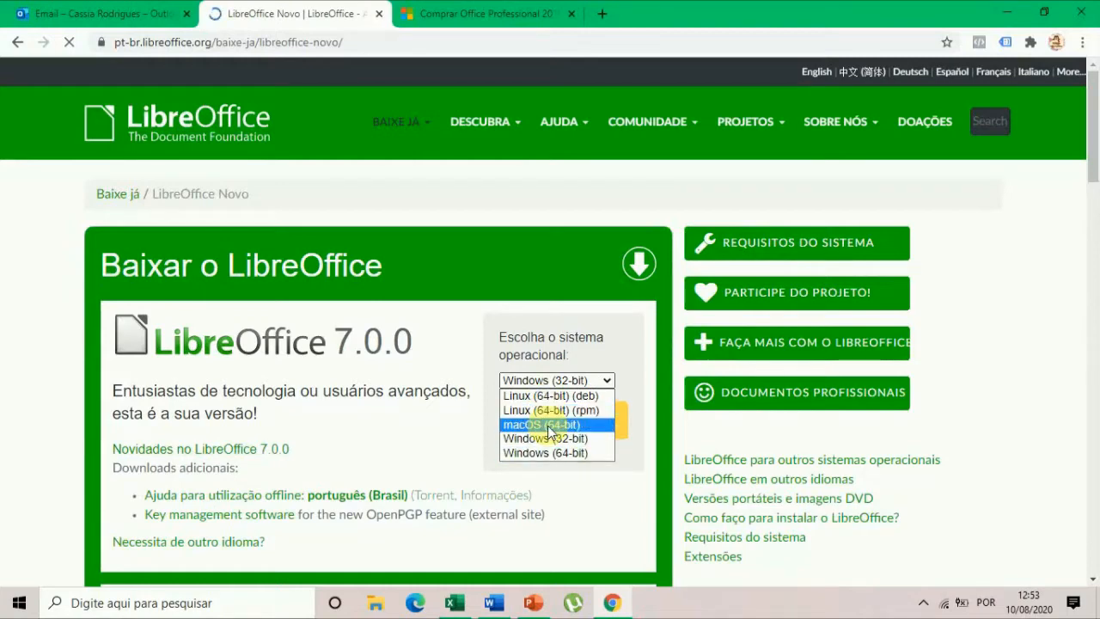
click(641, 323)
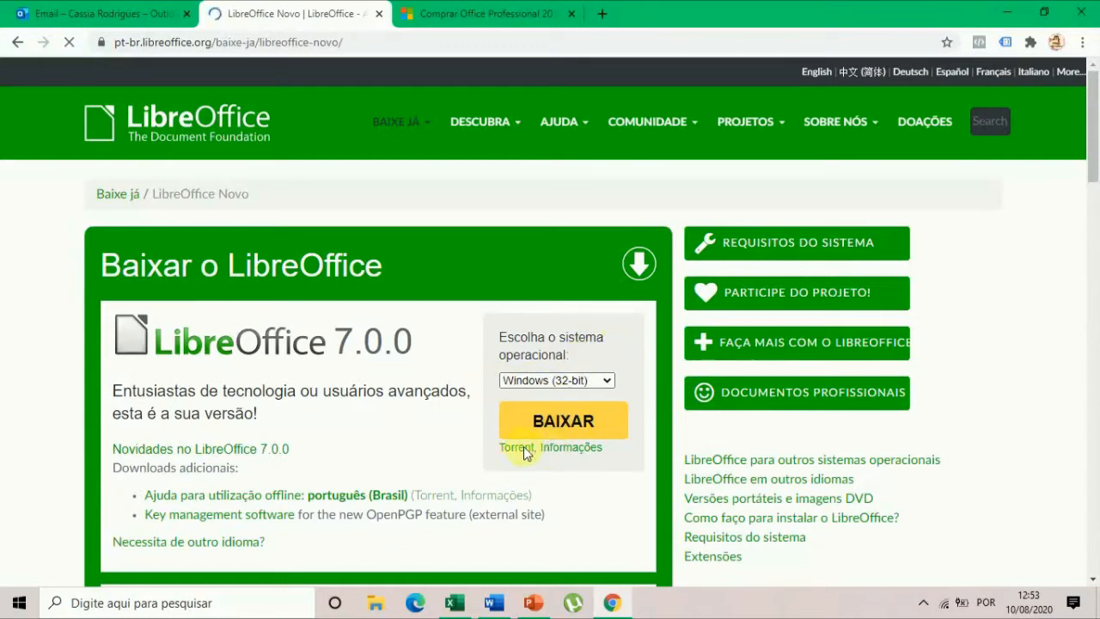
click(544, 421)
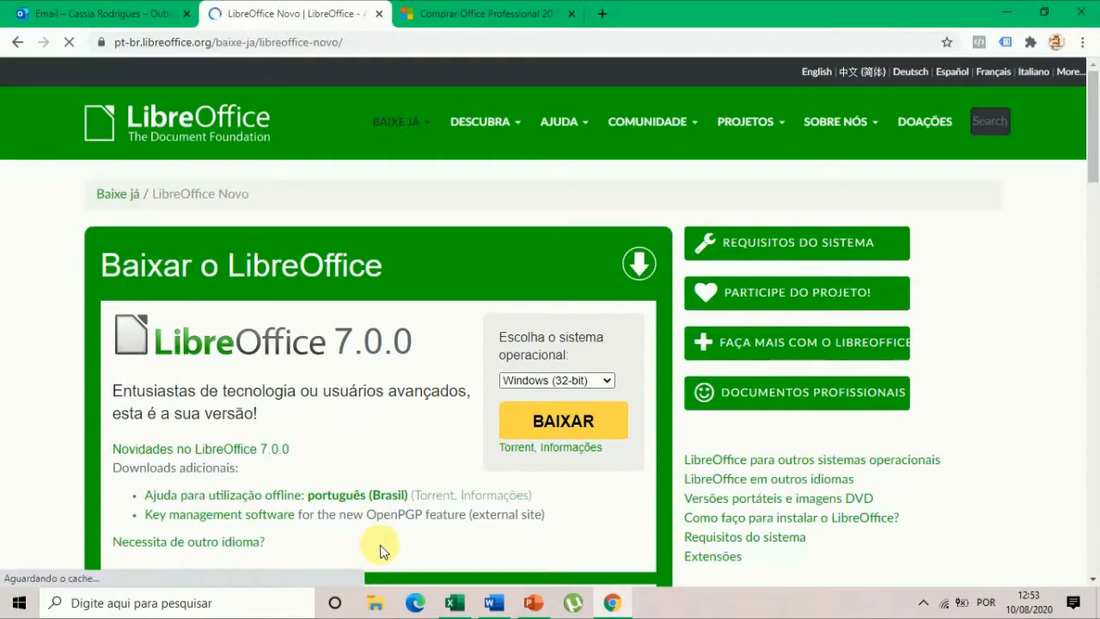
Look over the LibreOffice download options again and return to the Office Professional 2019 product page.
scroll(446, 424, down, 2)
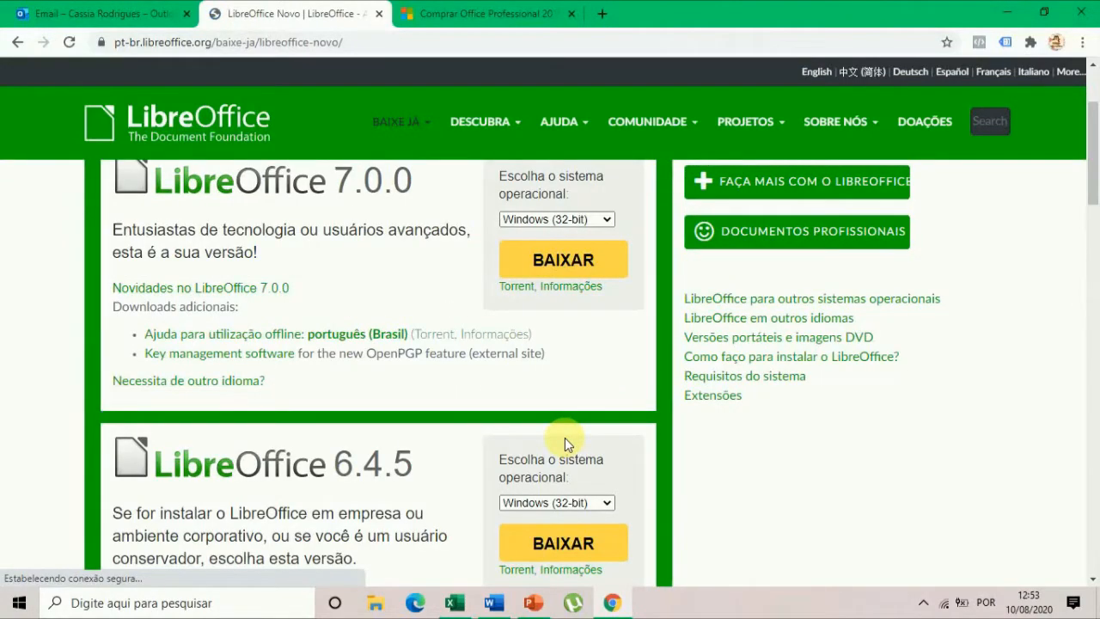
scroll(564, 437, up, 1)
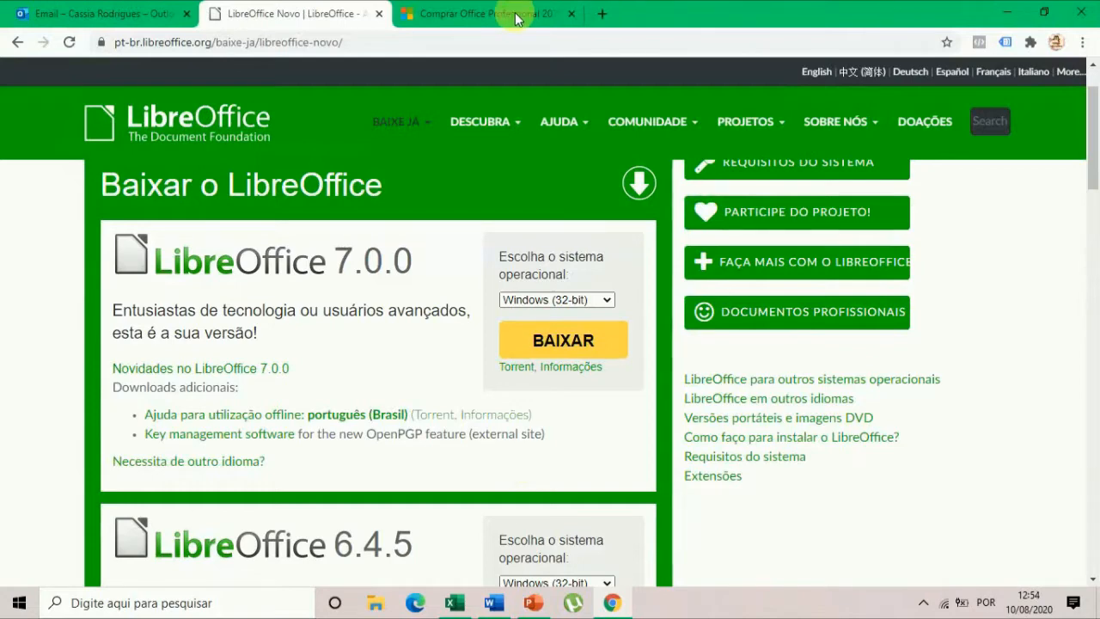
click(486, 14)
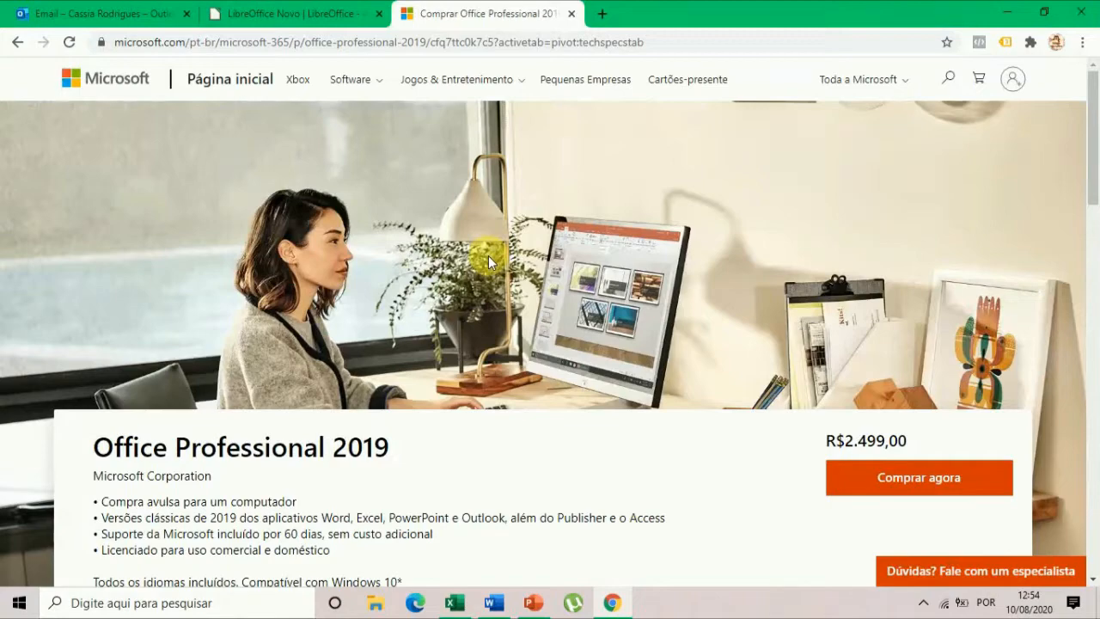
Compare the Office Professional 2019 product details with the LibreOffice download page, finishing on the LibreOffice page.
scroll(670, 415, down, 1)
scroll(670, 415, down, 4)
scroll(668, 404, up, 4)
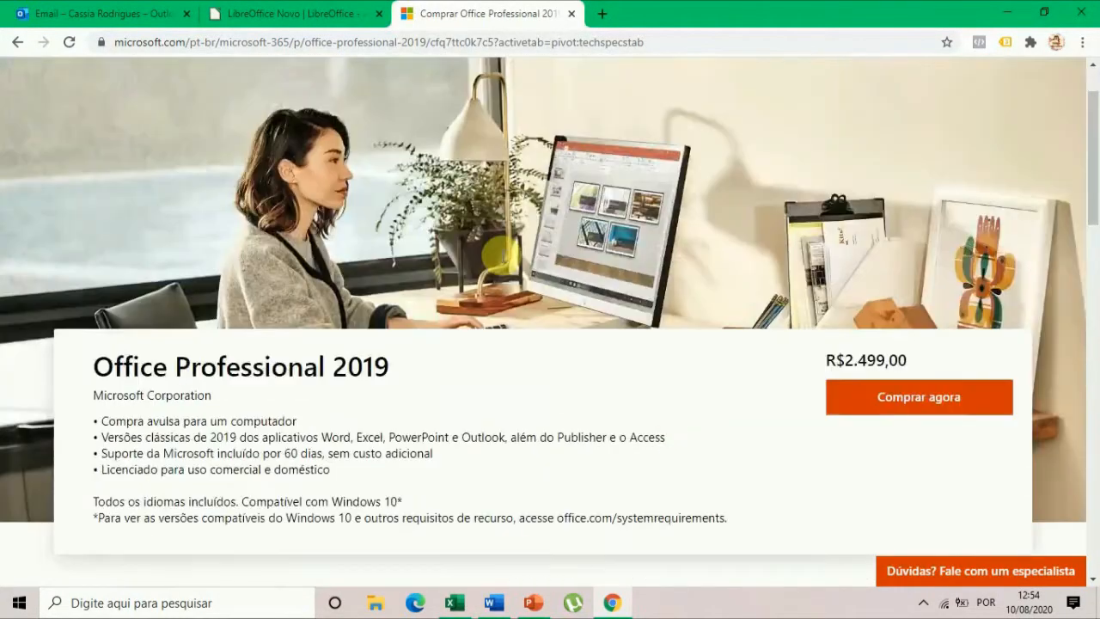
click(275, 10)
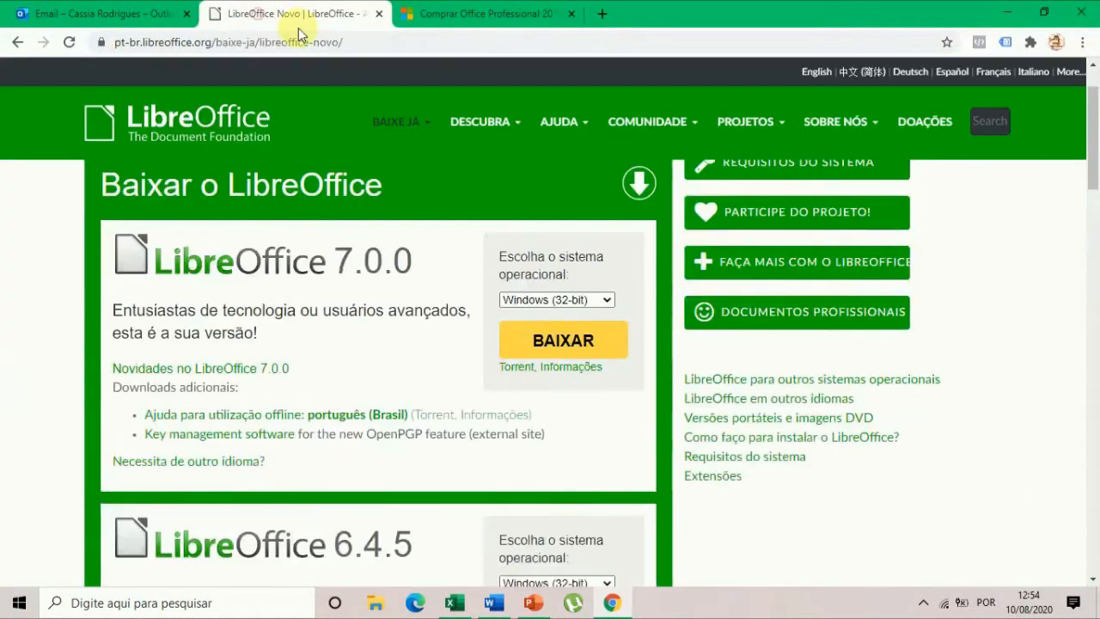
click(521, 19)
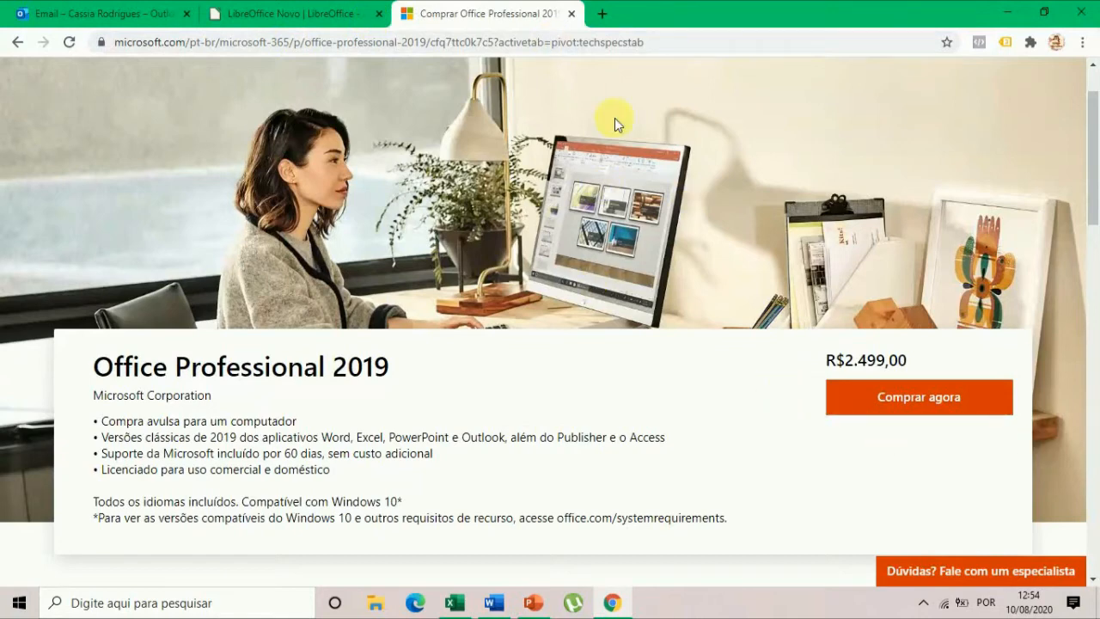
click(241, 14)
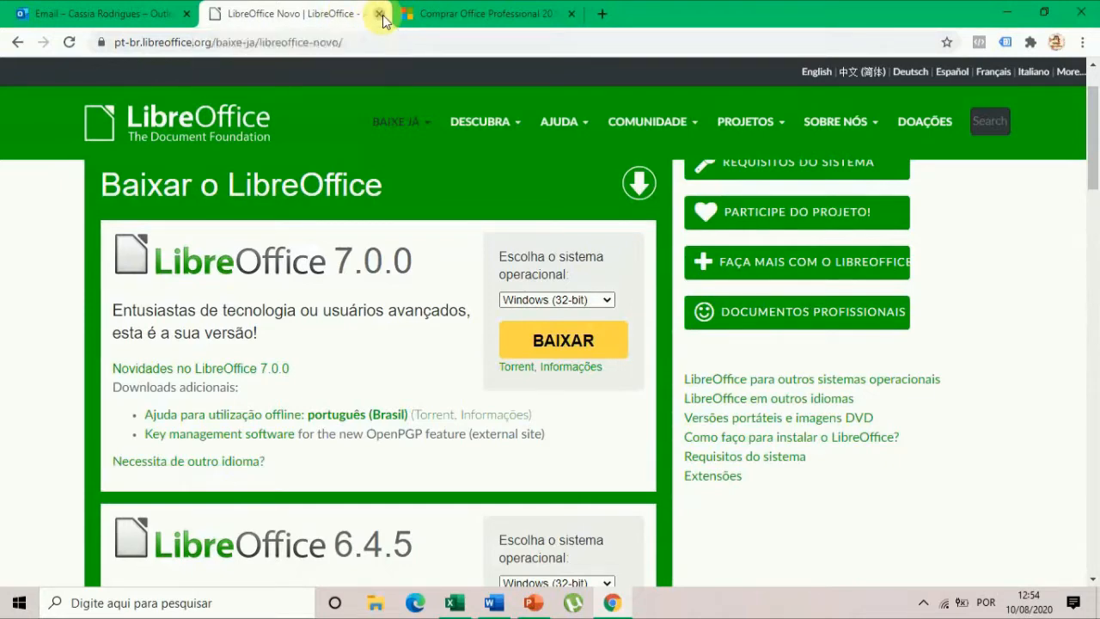
Switch to the Outlook mailbox, open Word online from its Microsoft 365 apps and create a new blank document.
click(86, 17)
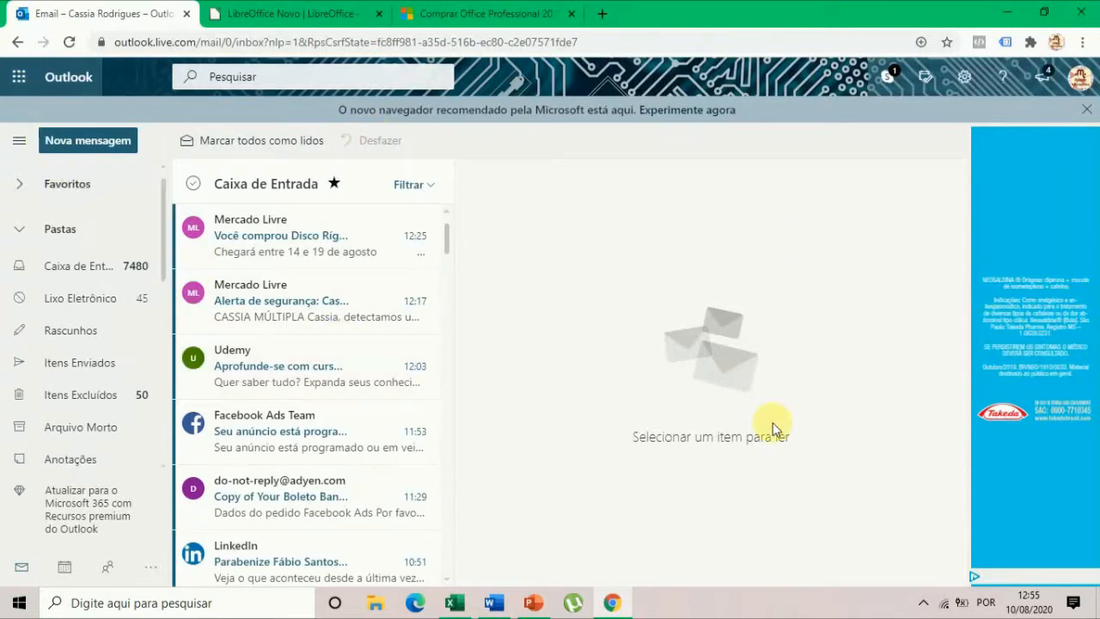
click(17, 79)
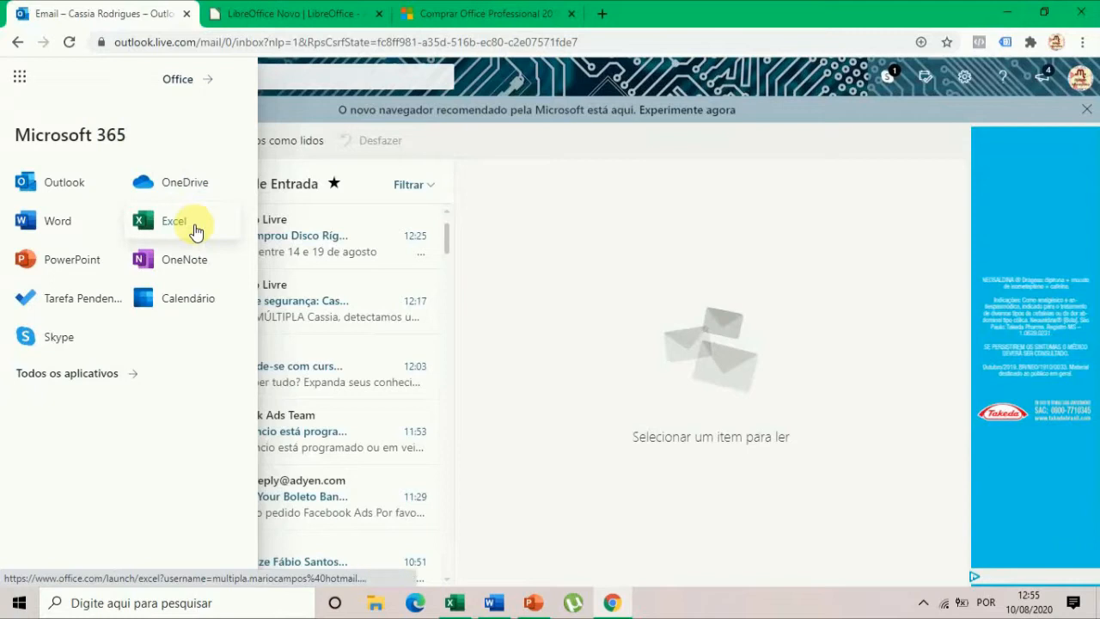
click(26, 239)
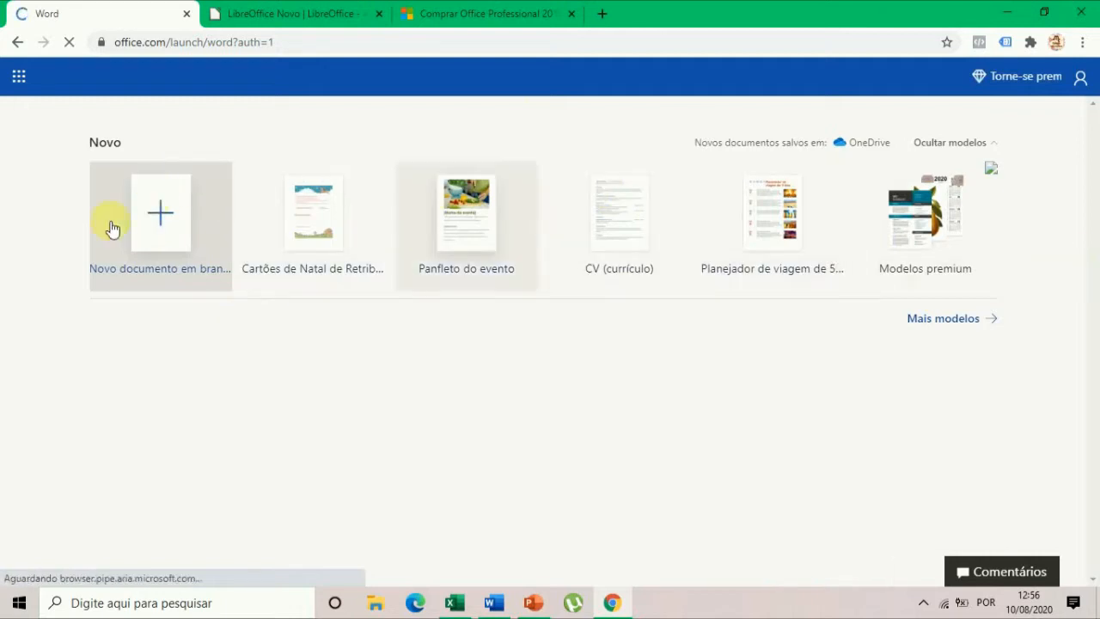
click(159, 221)
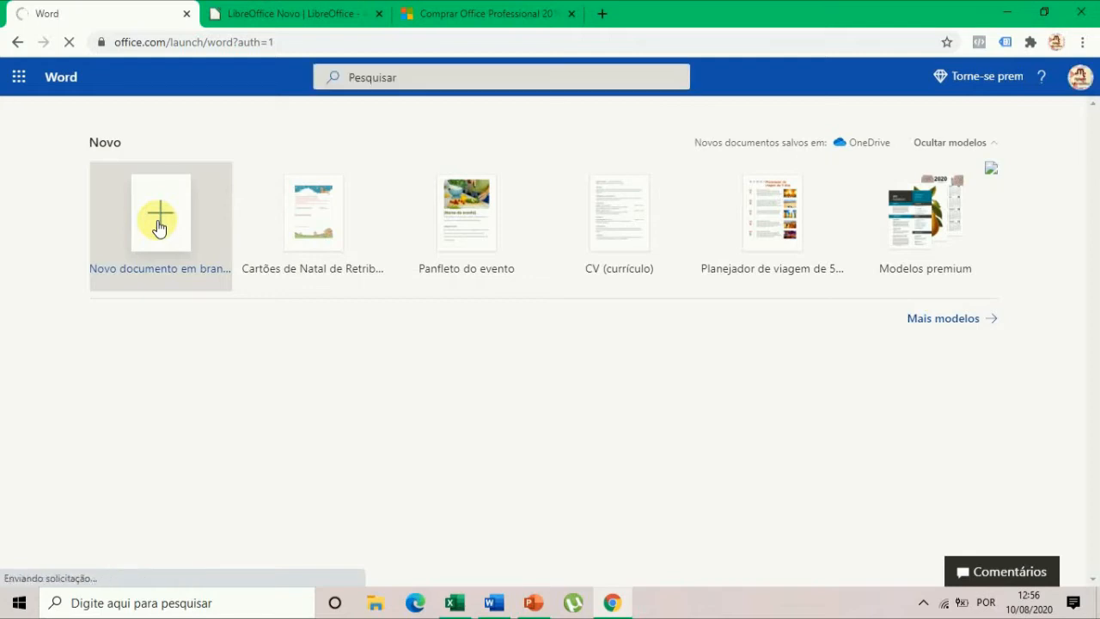
click(159, 225)
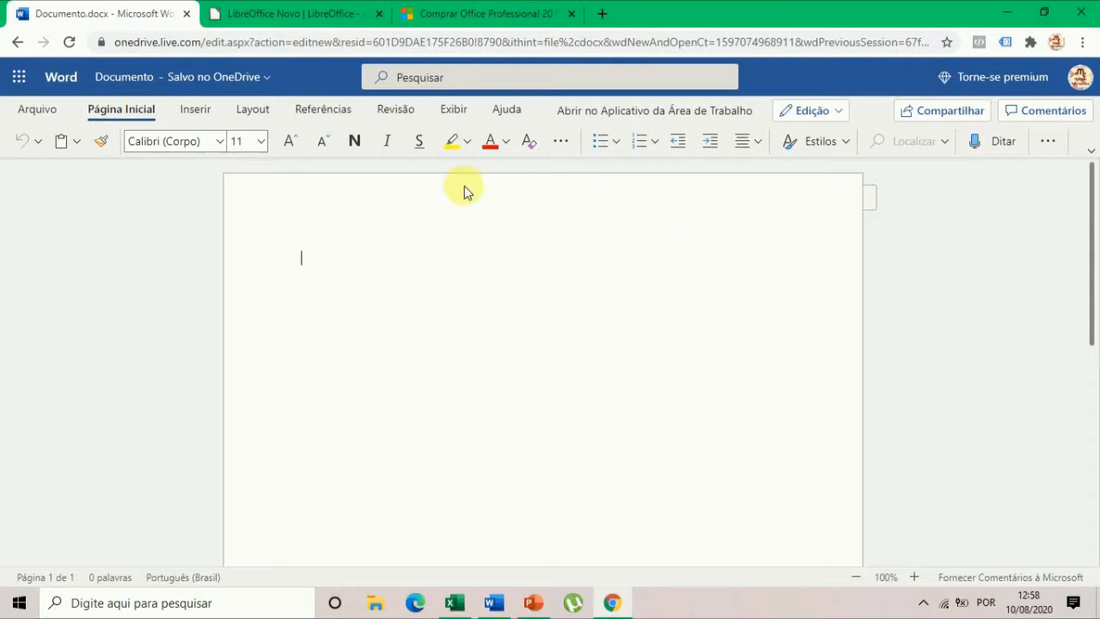
Look over the online Insert and Layout commands and write "Olá, sou" followed by the author's full name in the document.
click(186, 111)
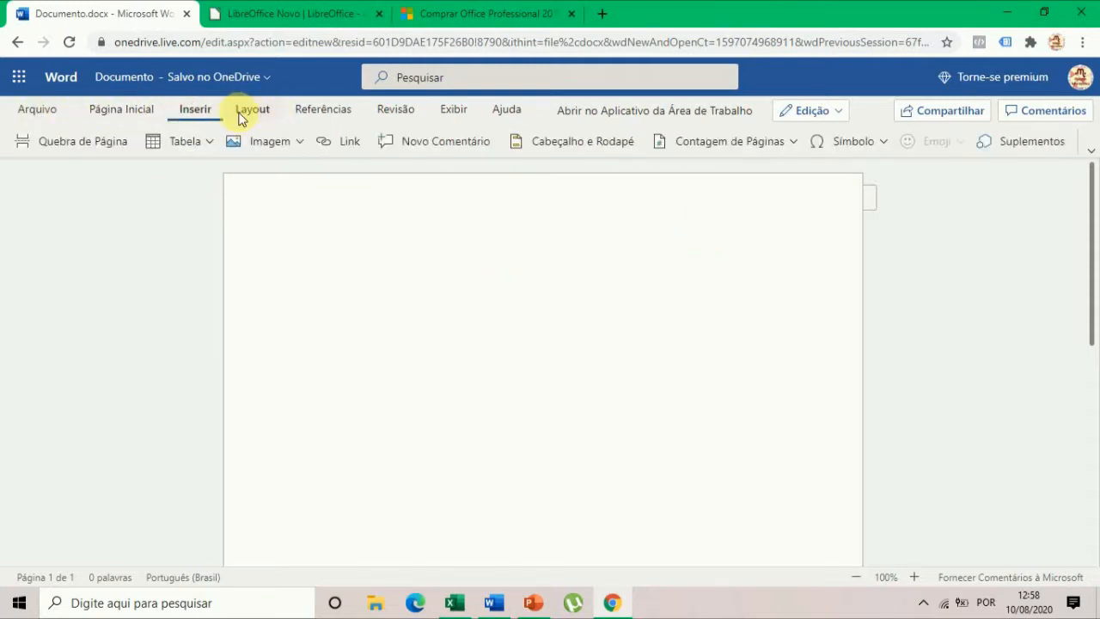
click(258, 111)
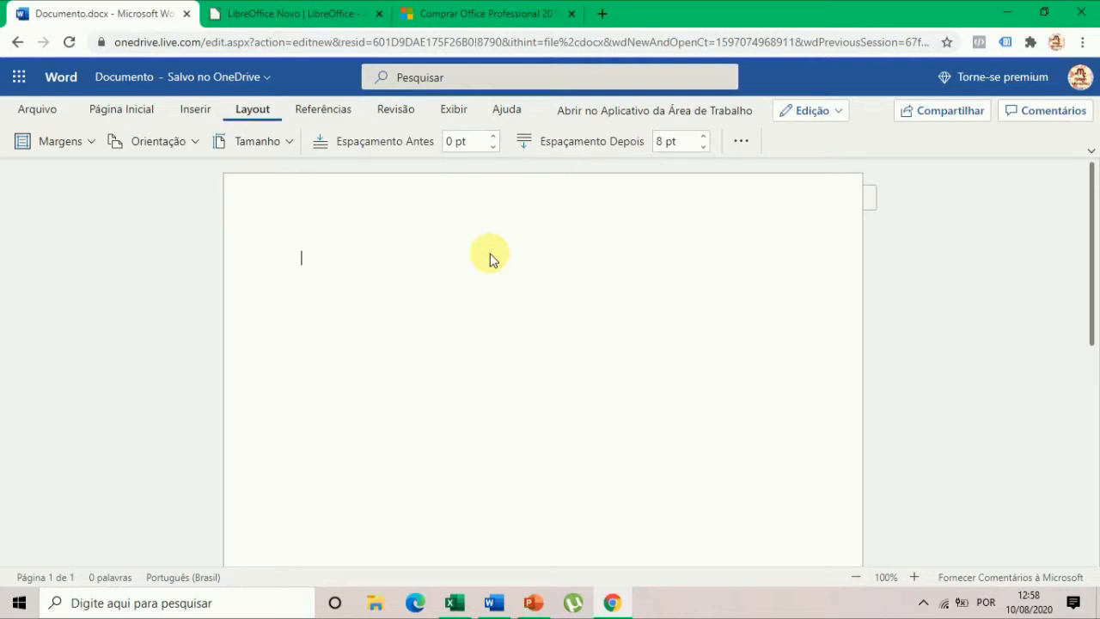
text(Olá )
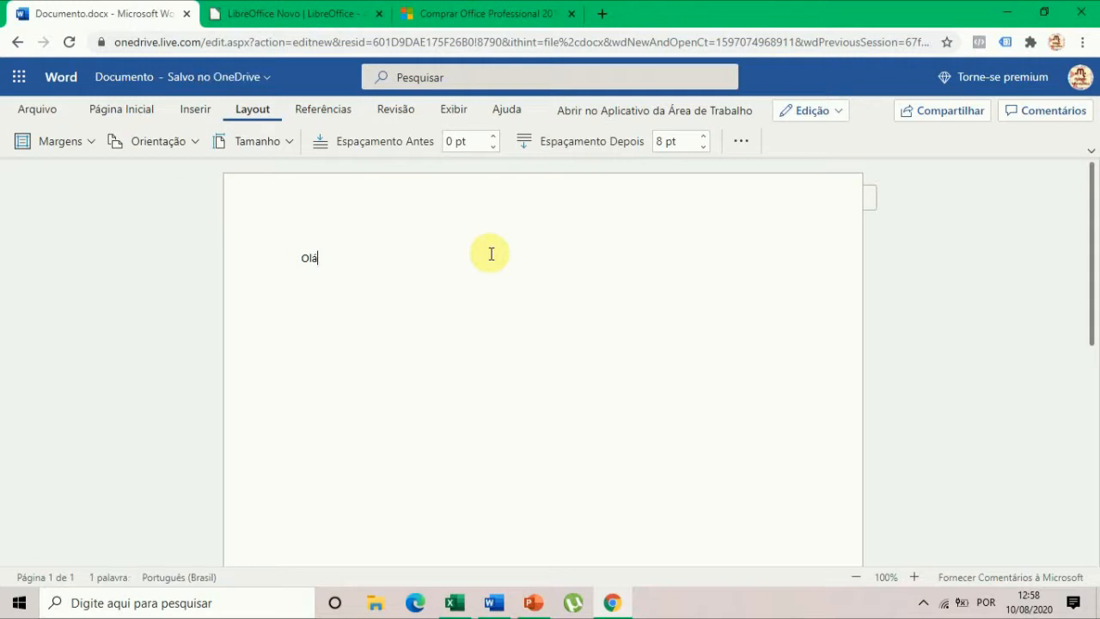
text(, sou Cassia )
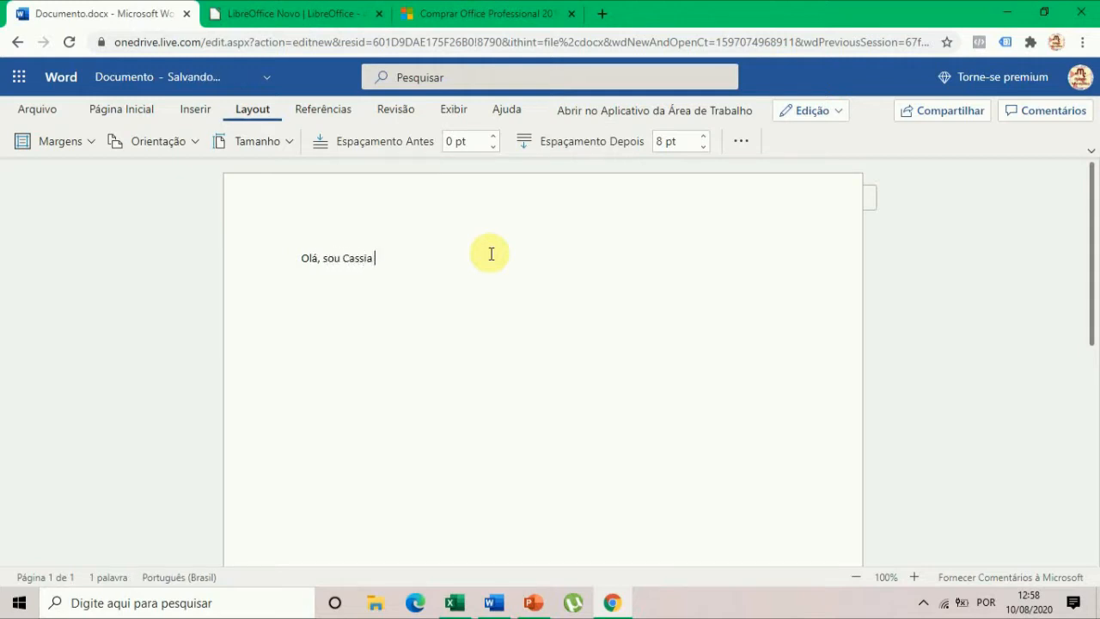
text(Rodrigues)
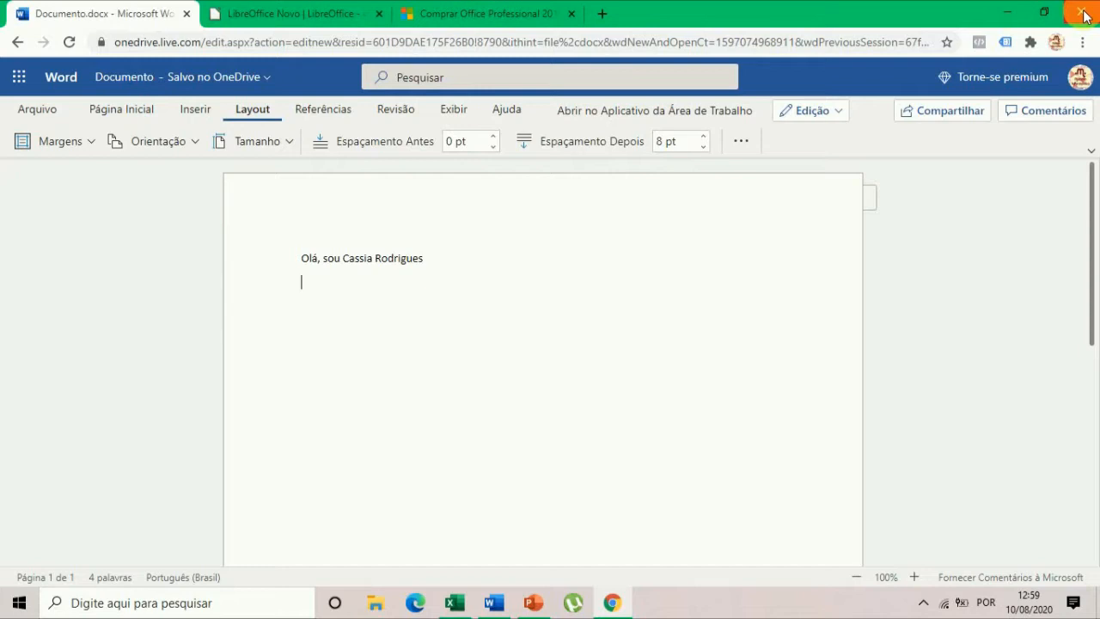
Minimize the browser and examine the start screens of desktop Word, PowerPoint and Excel, finishing in Word.
click(1007, 12)
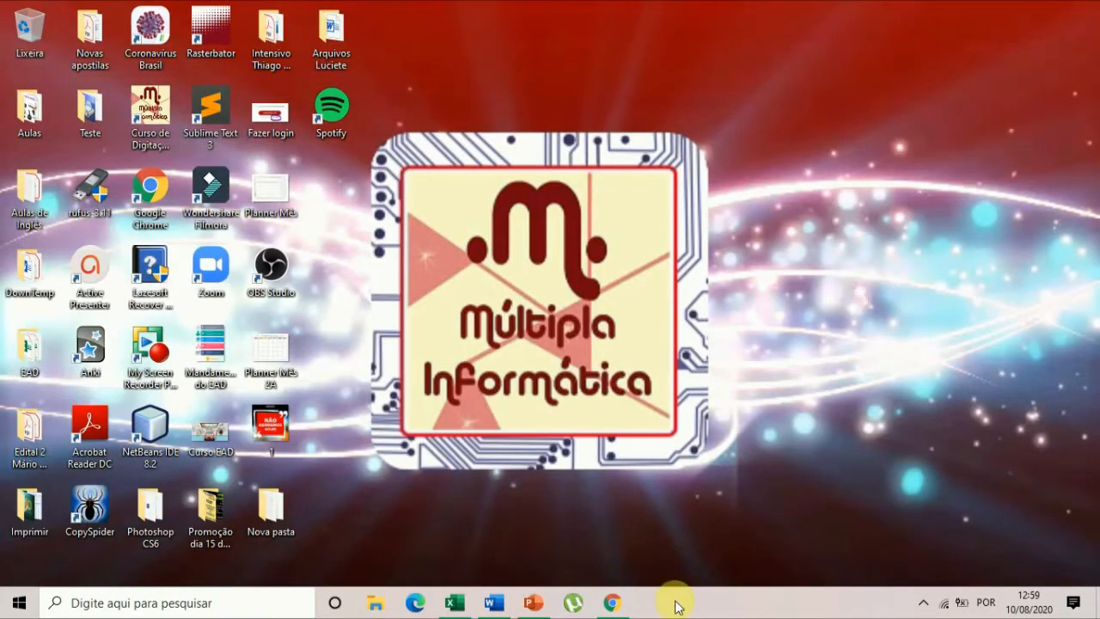
mouse_move(493, 605)
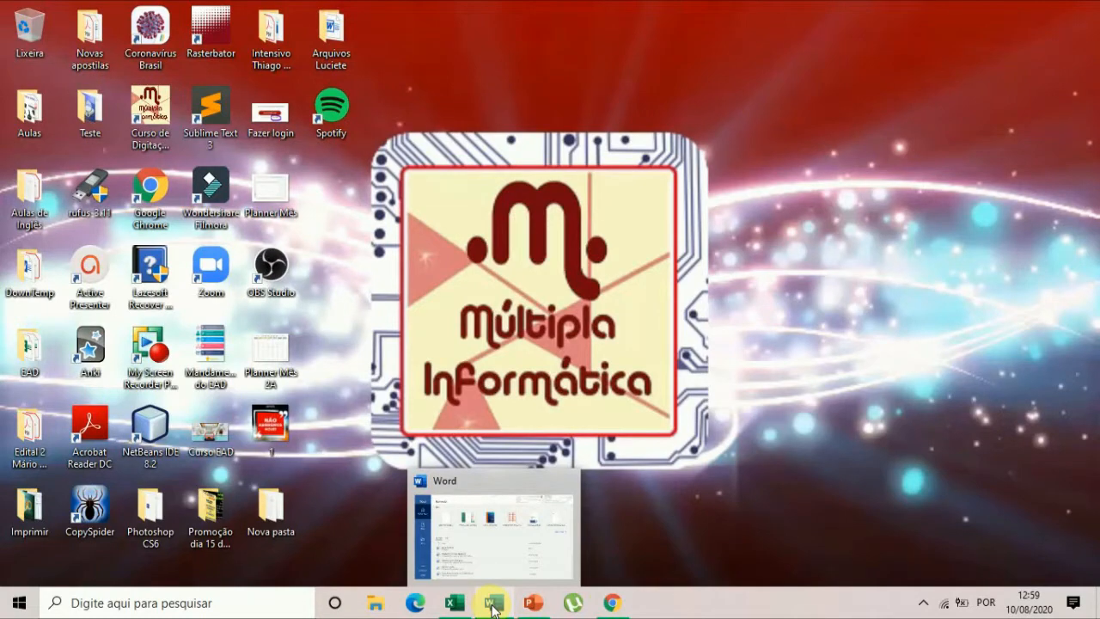
click(492, 605)
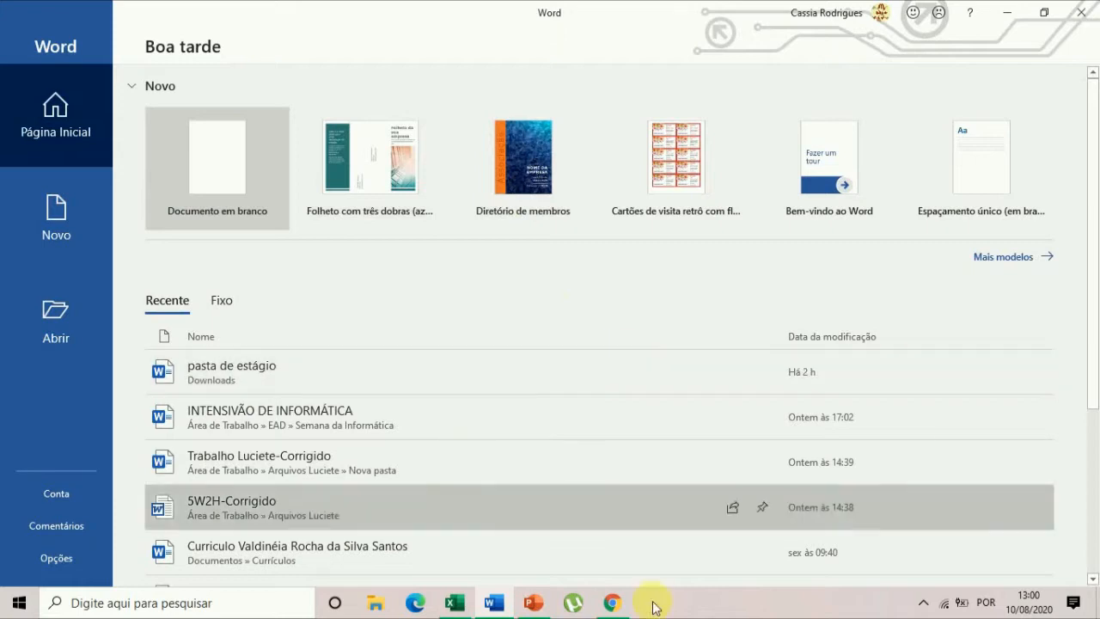
click(533, 602)
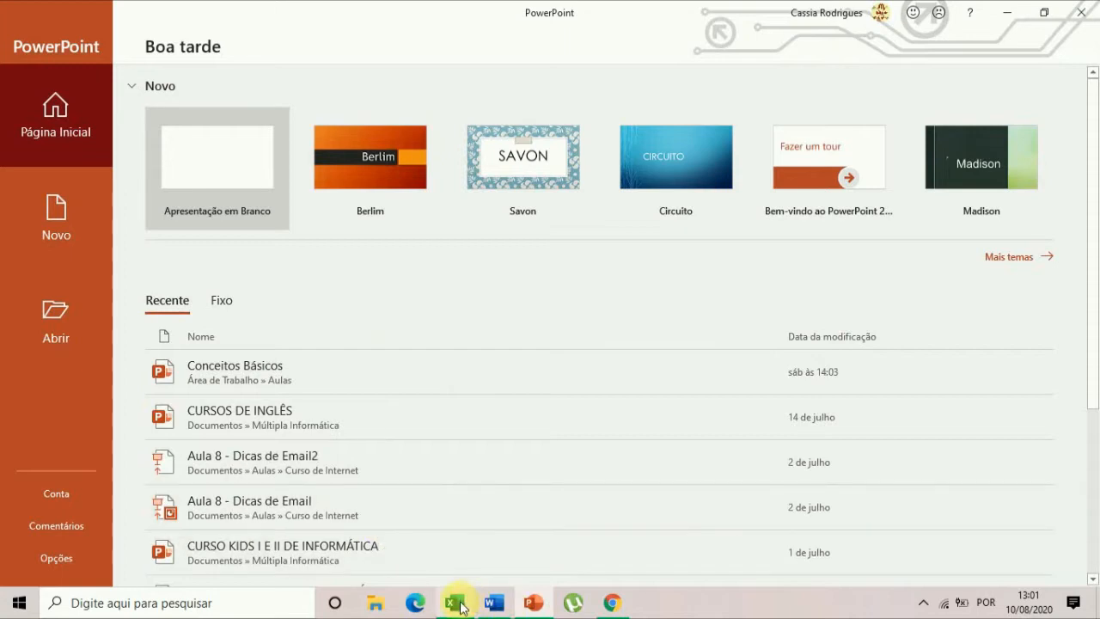
click(459, 605)
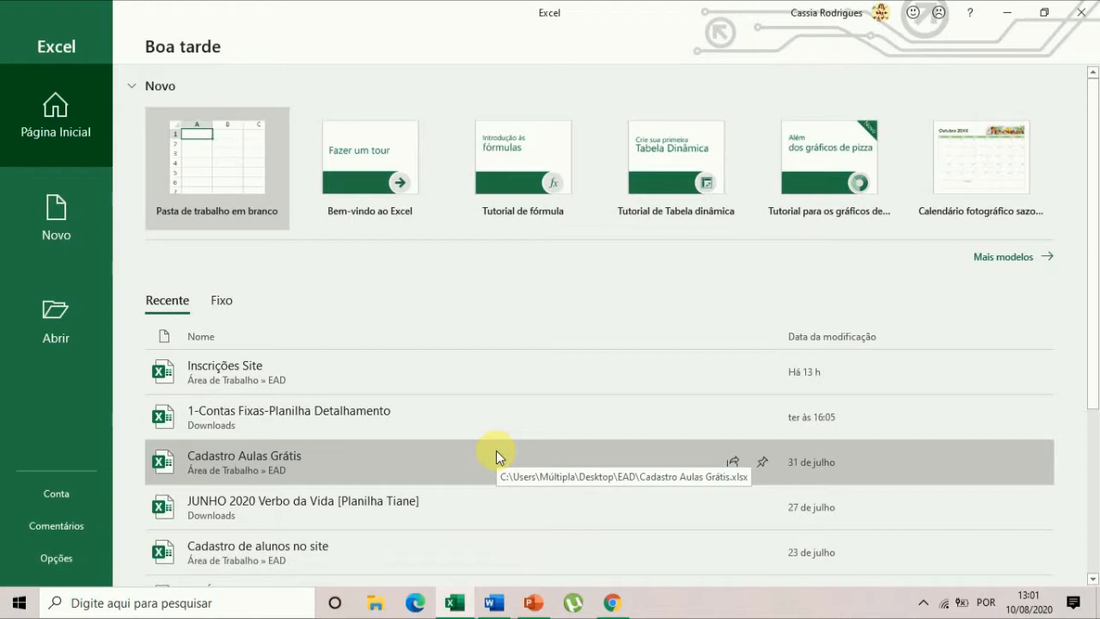
click(505, 610)
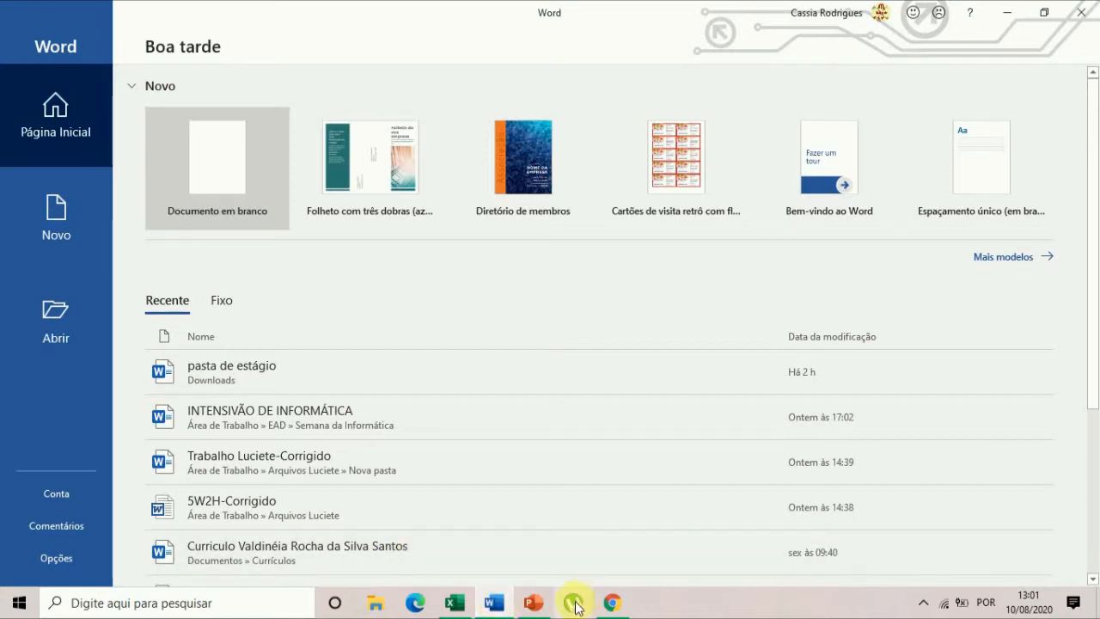
click(457, 603)
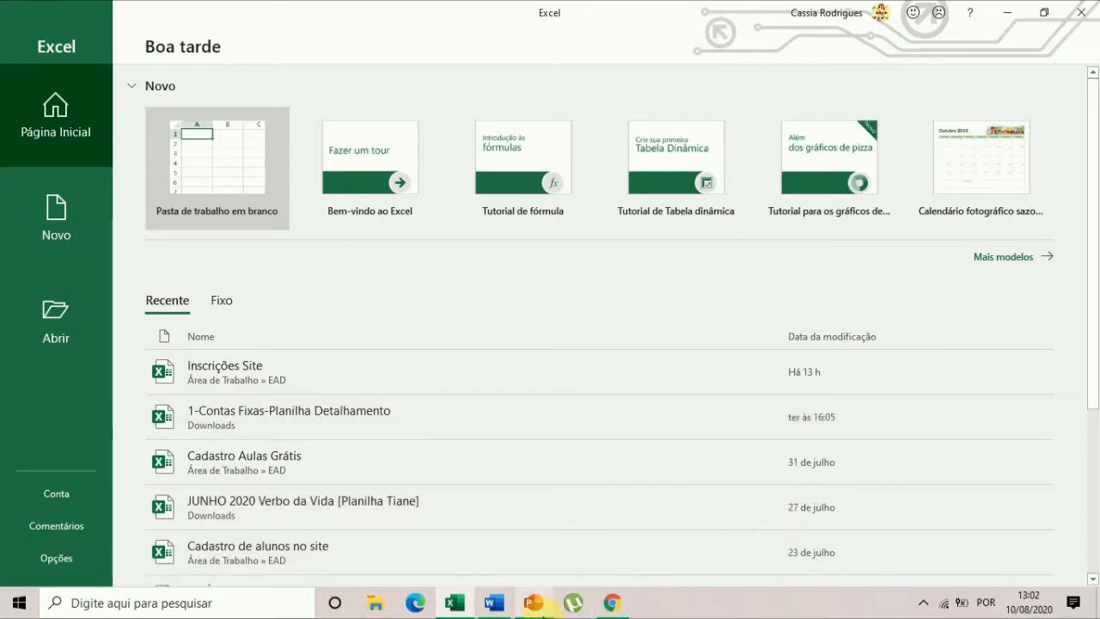
click(534, 602)
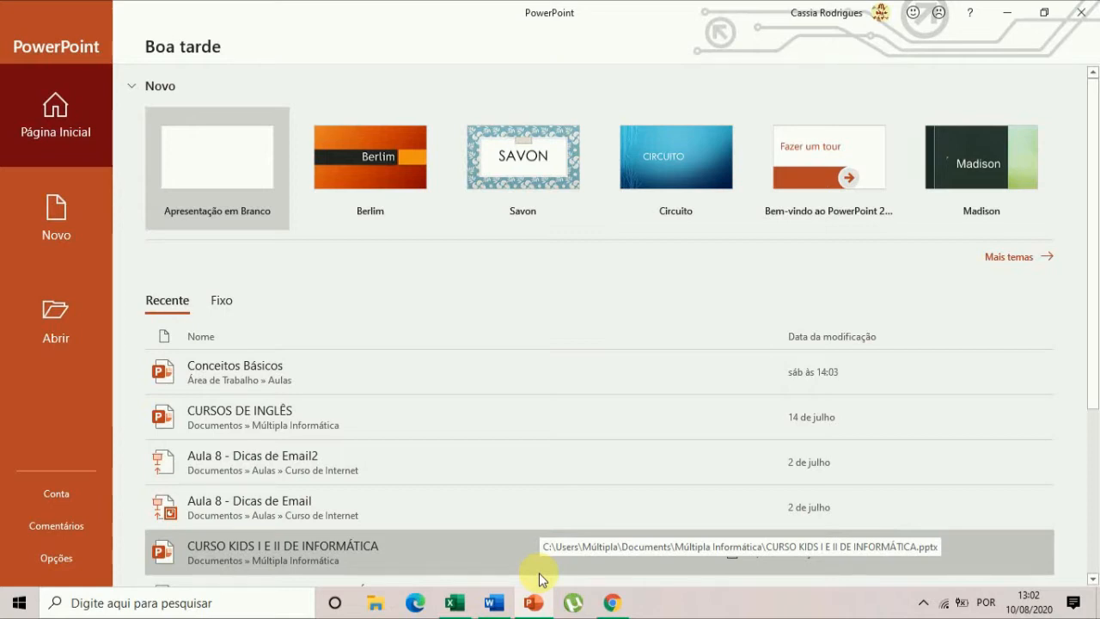
click(493, 605)
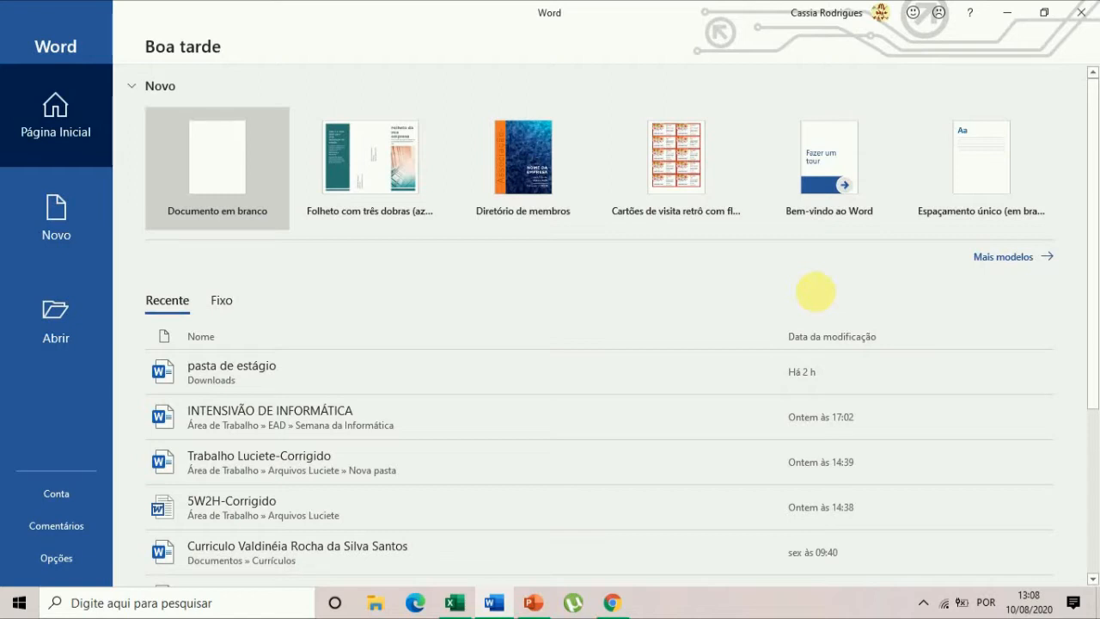
Create a blank document in Word, a blank workbook in Excel and a blank presentation in PowerPoint.
click(229, 165)
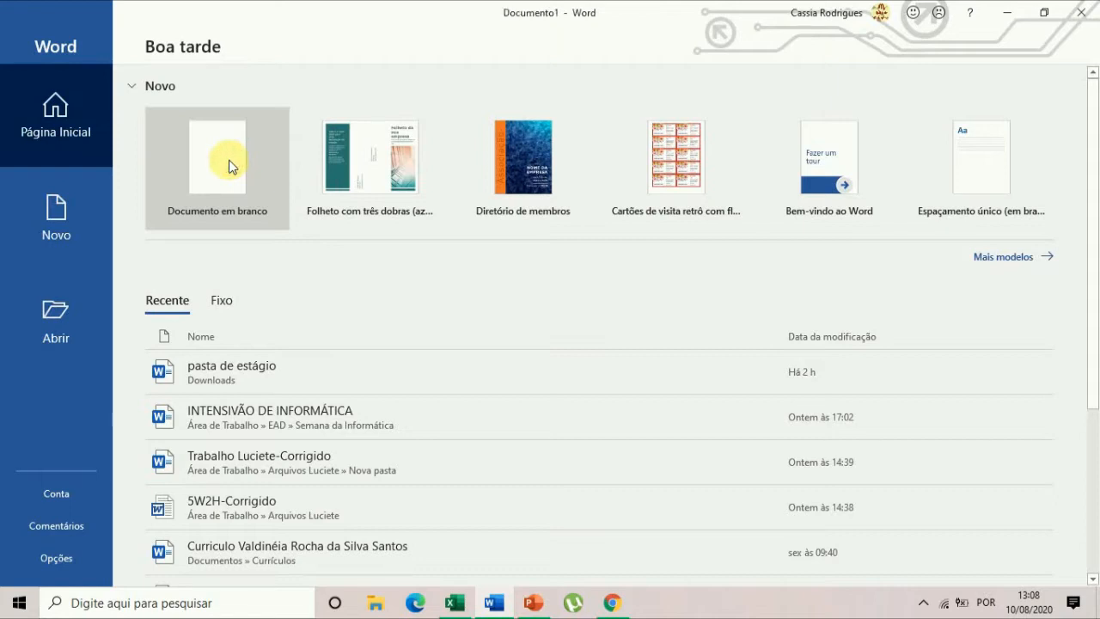
click(454, 602)
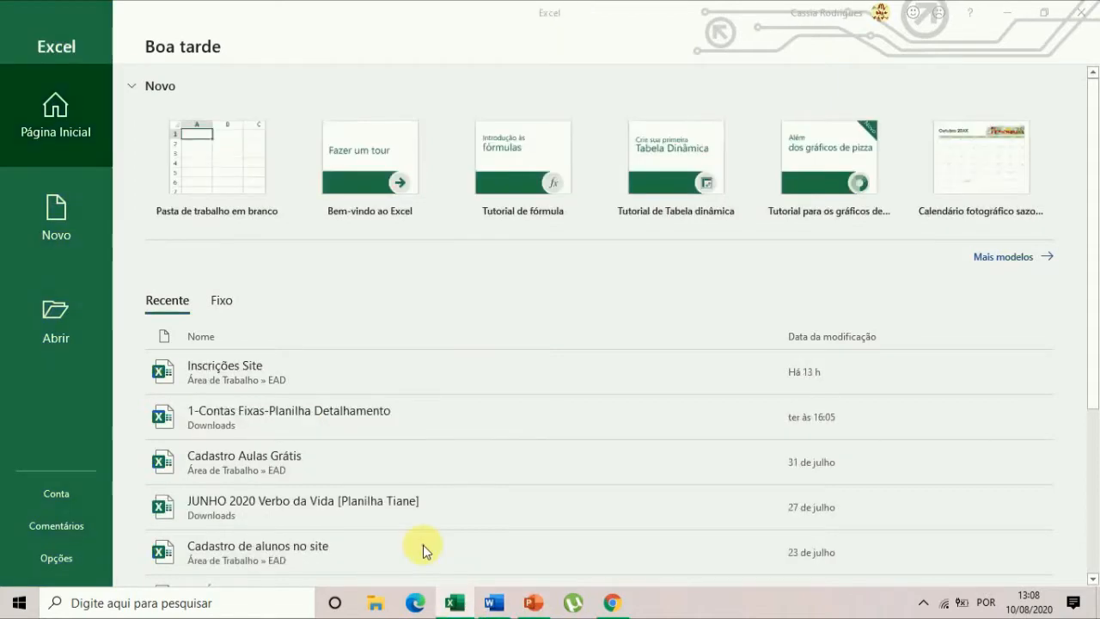
click(254, 167)
click(534, 603)
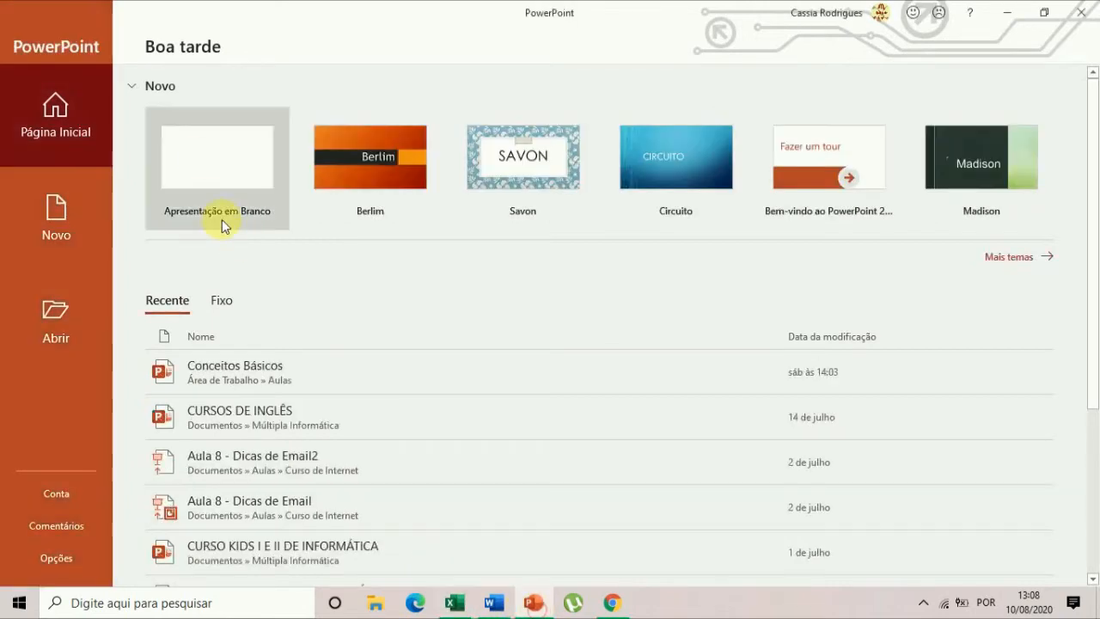
click(205, 153)
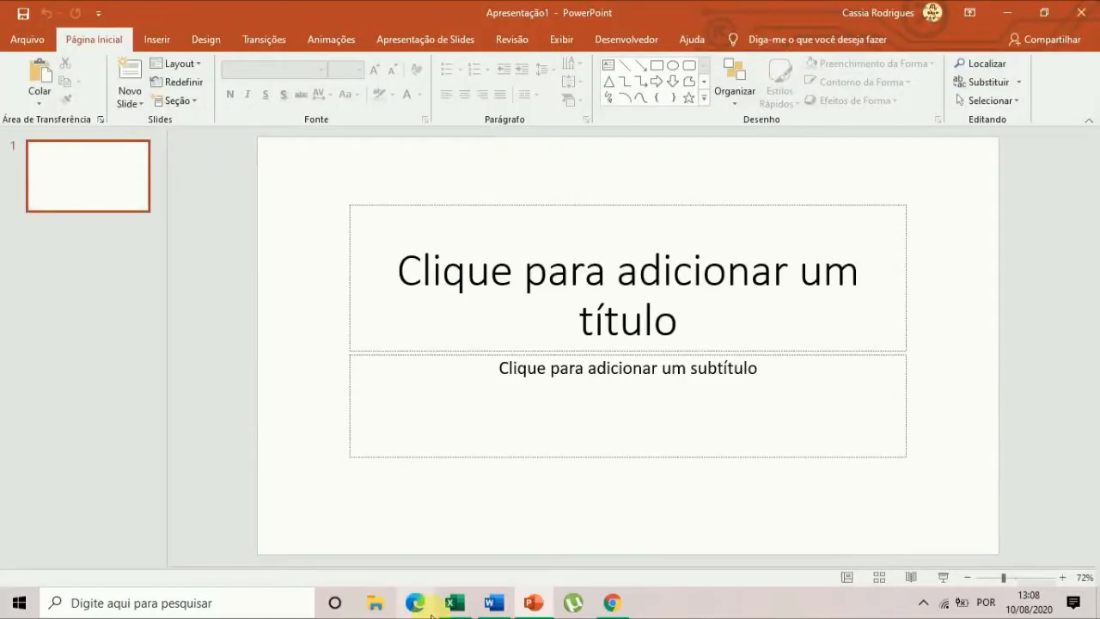
View the blank Word document, Excel workbook and PowerPoint presentation in turn and return to the Word document.
click(499, 609)
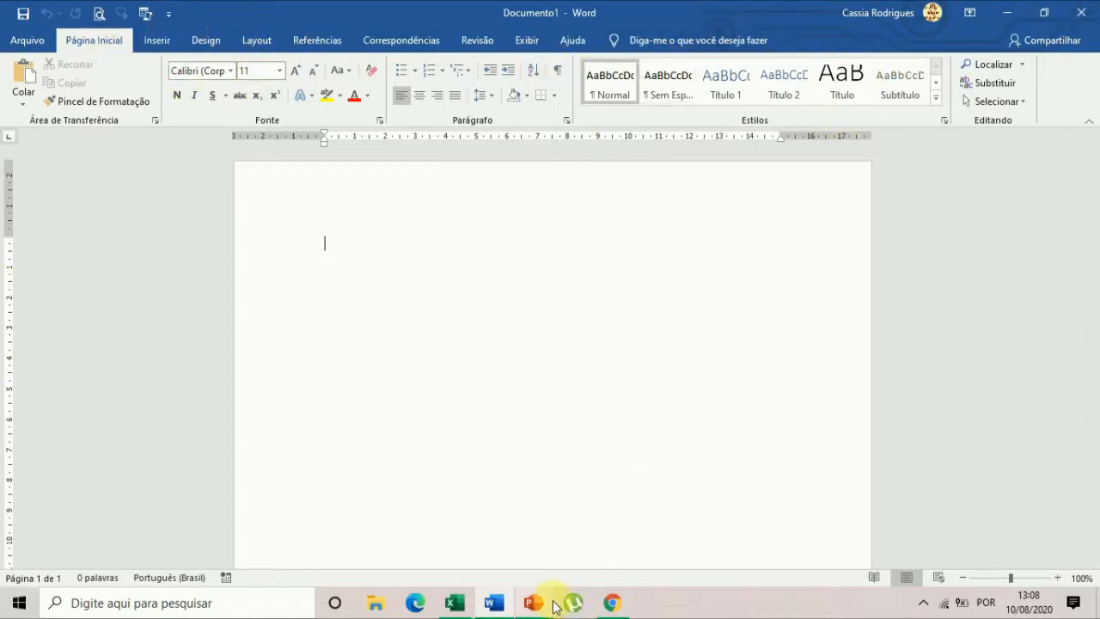
click(456, 604)
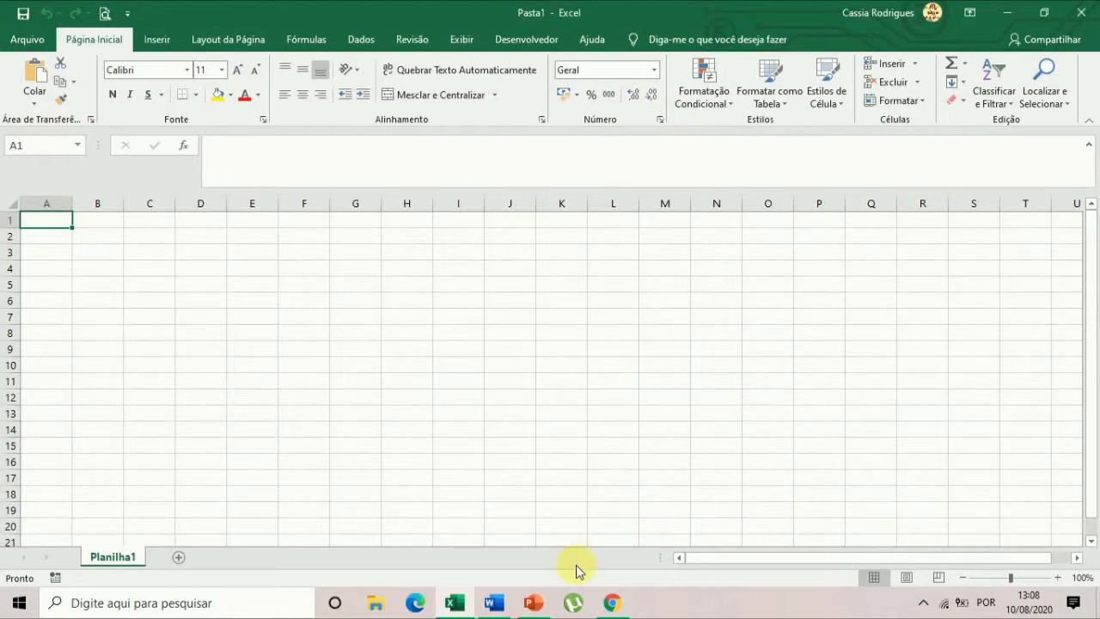
click(533, 604)
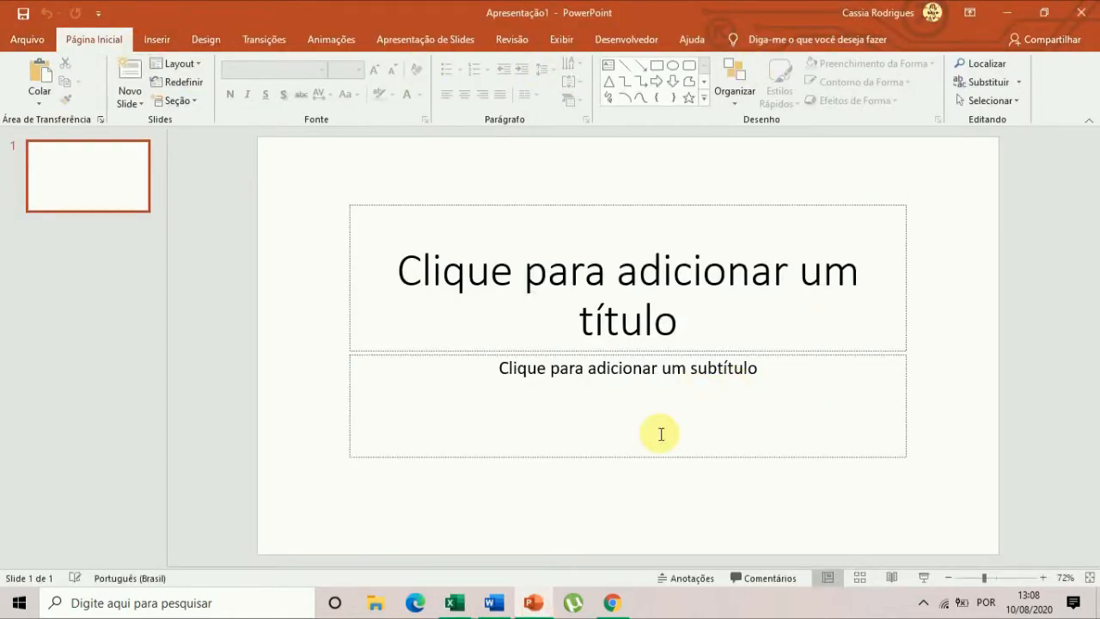
mouse_move(519, 615)
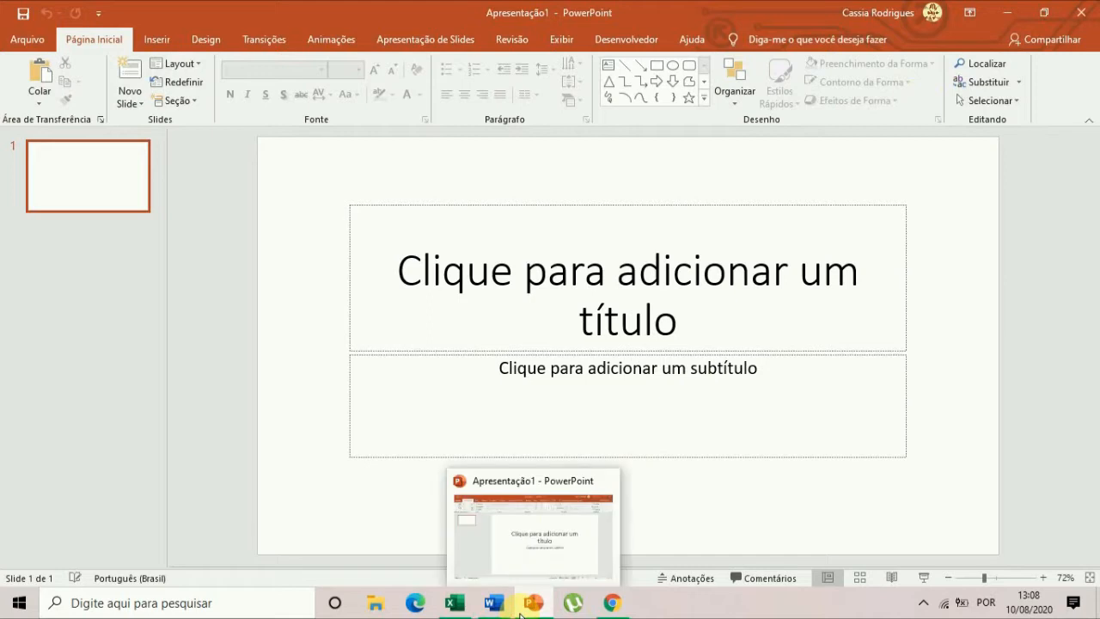
click(493, 610)
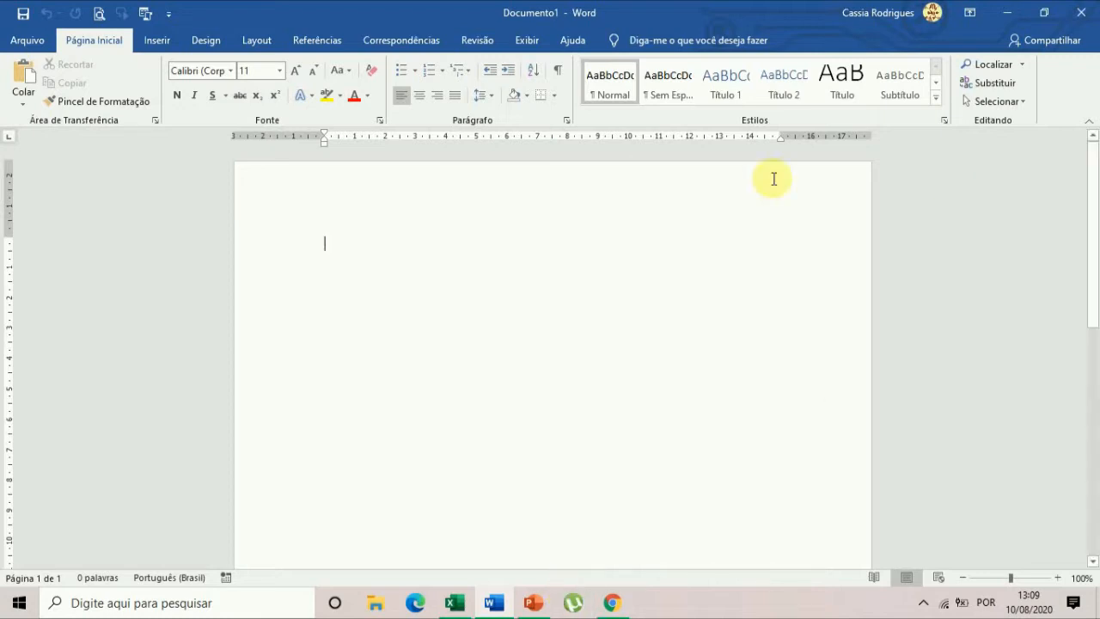
Look over the blank Word page and display the page layout commands for margins, orientation and size.
scroll(679, 339, down, 10)
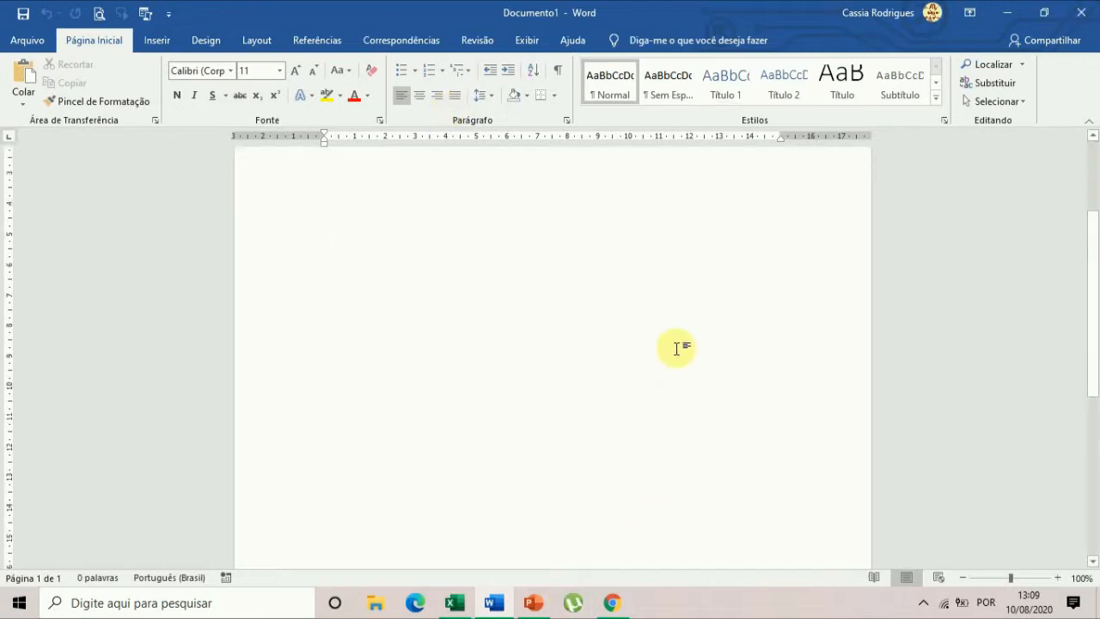
scroll(761, 416, up, 10)
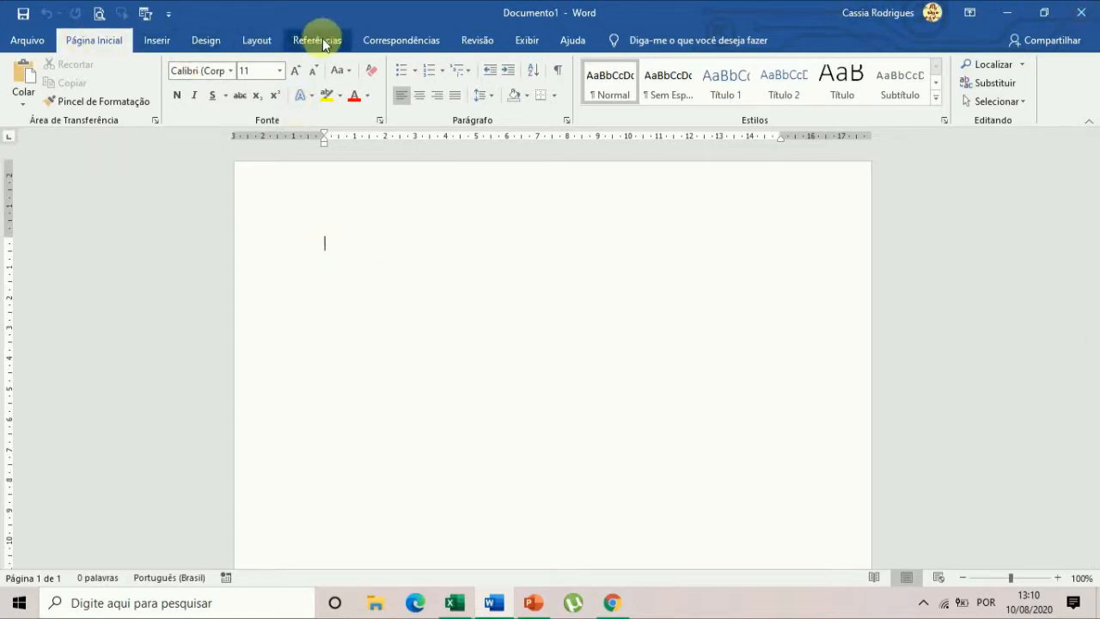
click(254, 39)
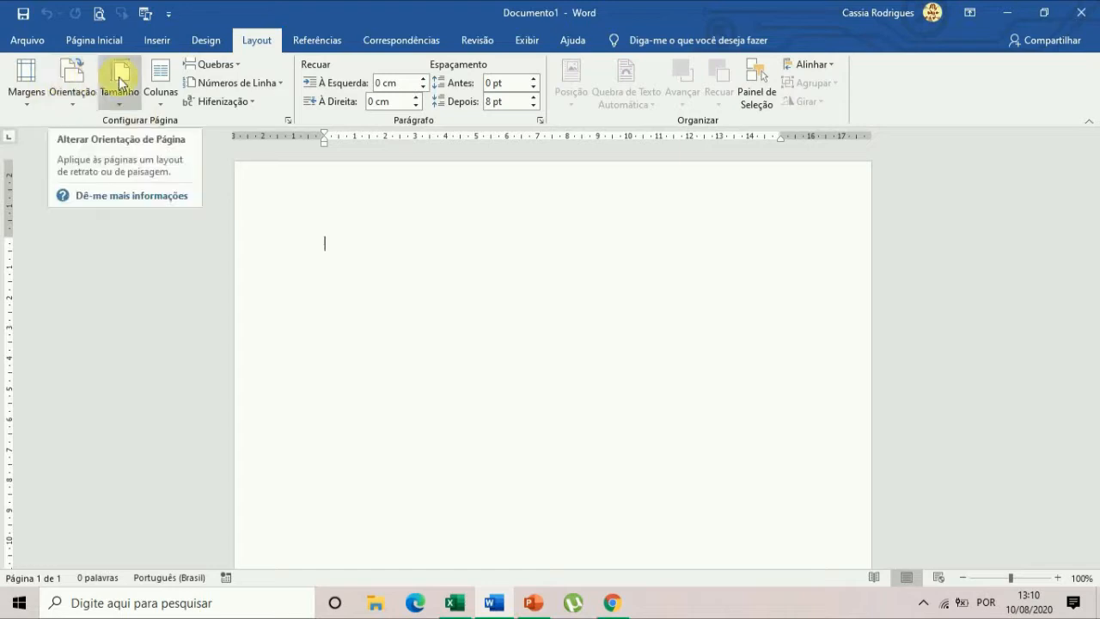
Look over the preset page orientation, paper size and margin choices without changing any of them.
click(70, 97)
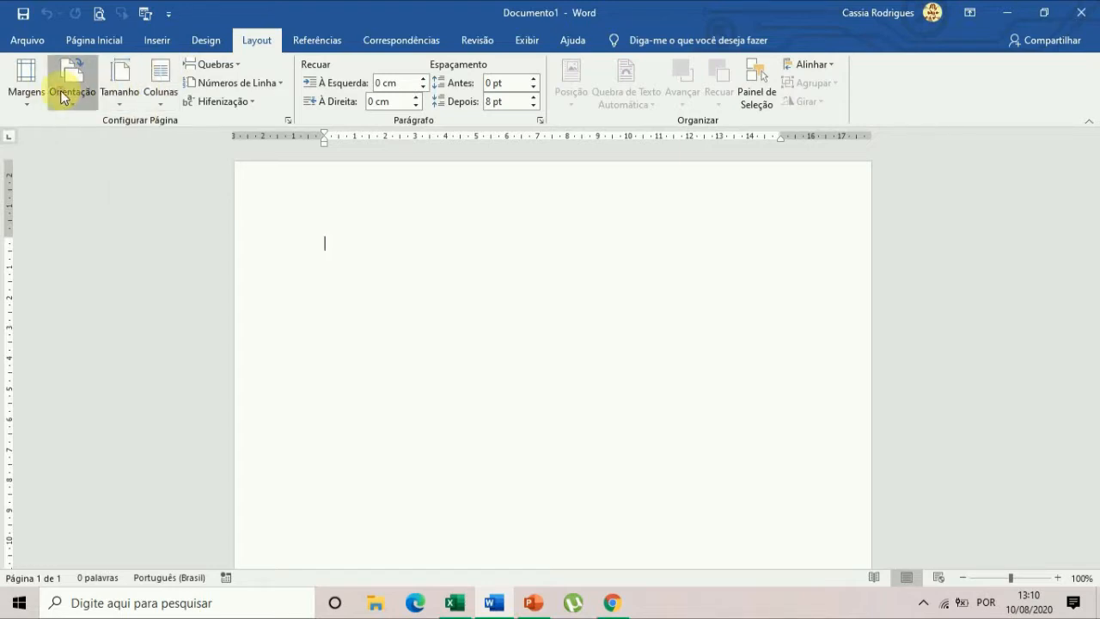
click(113, 92)
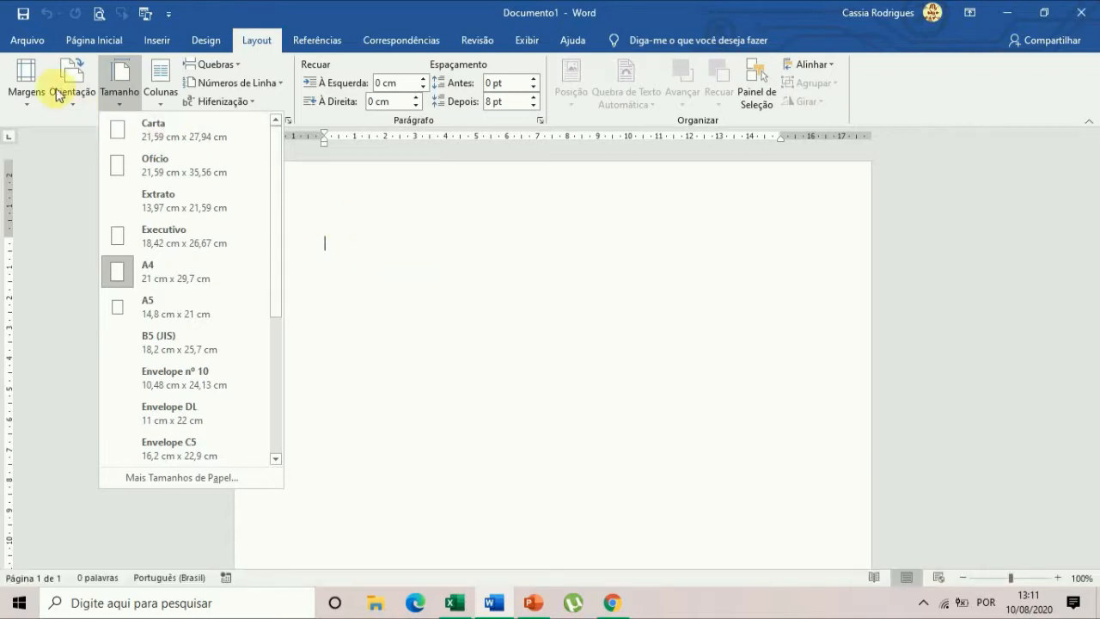
click(26, 81)
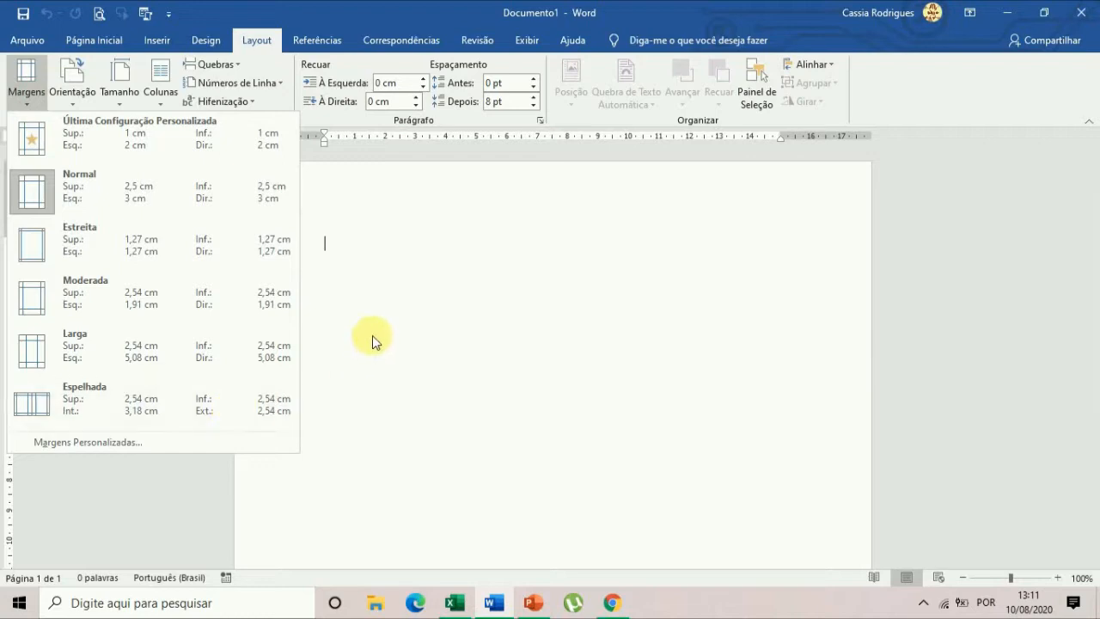
click(403, 306)
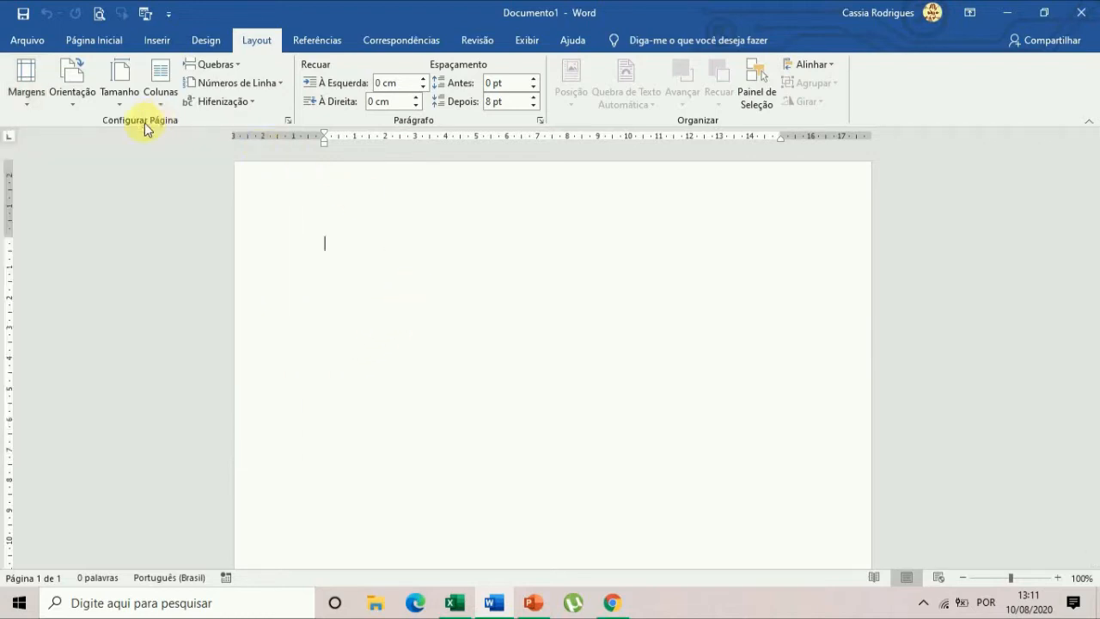
In the page setup settings, set the top margin to 3 cm and the bottom and right margins to 2 cm.
click(288, 121)
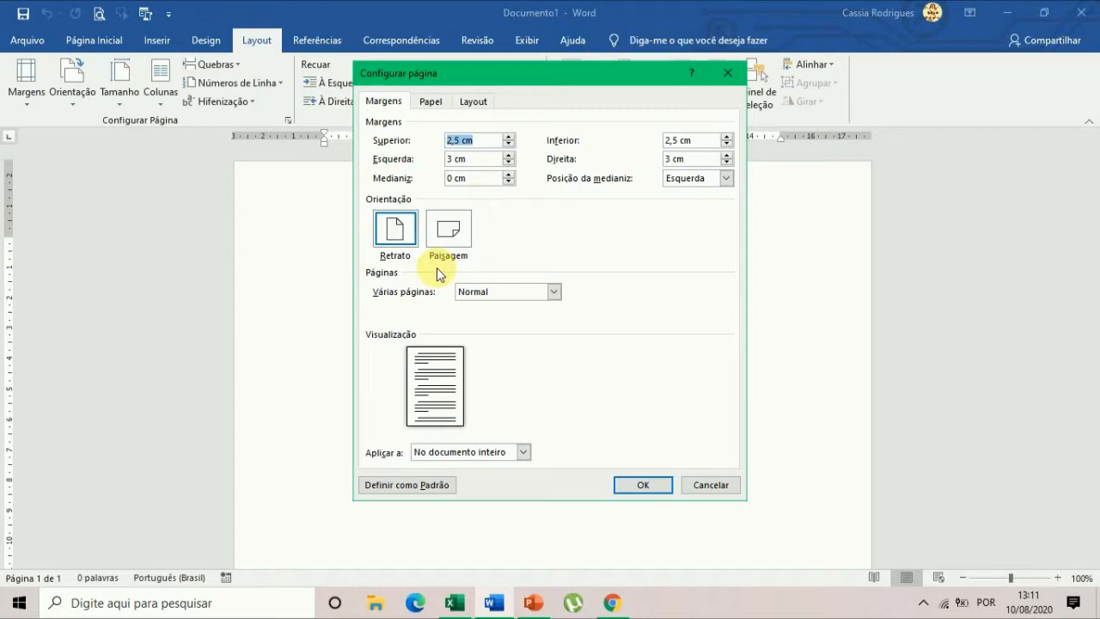
click(460, 140)
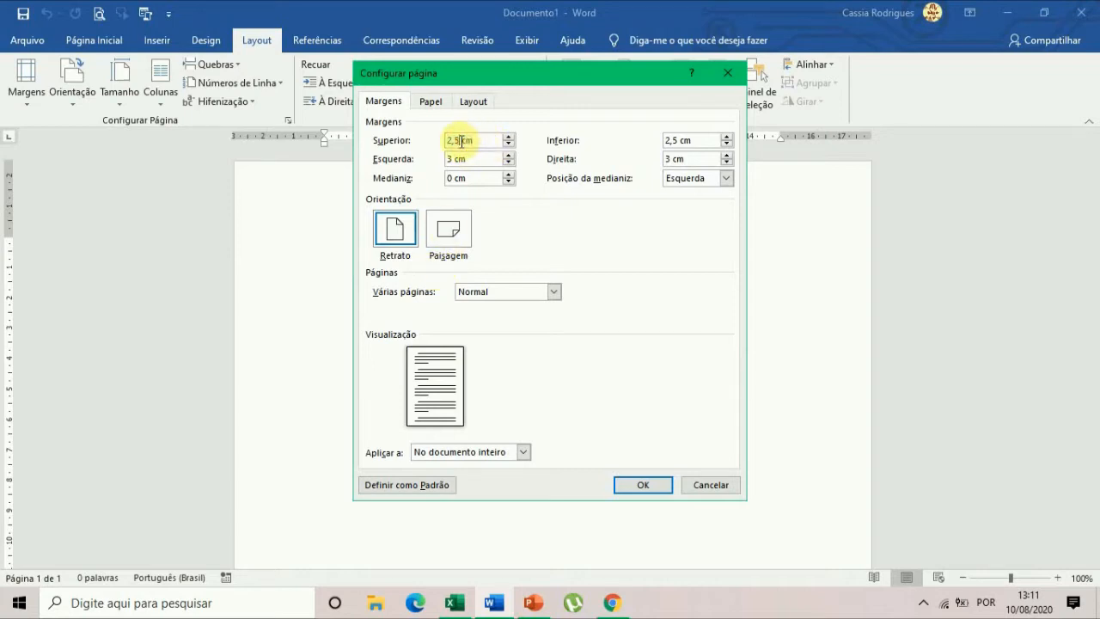
double_click(453, 140)
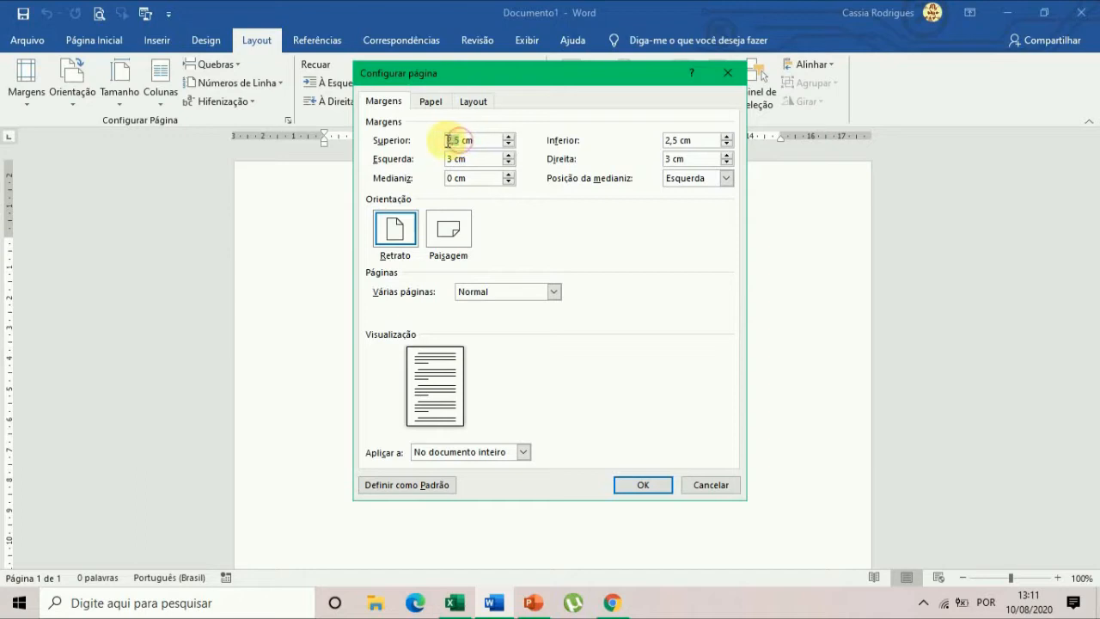
text(3)
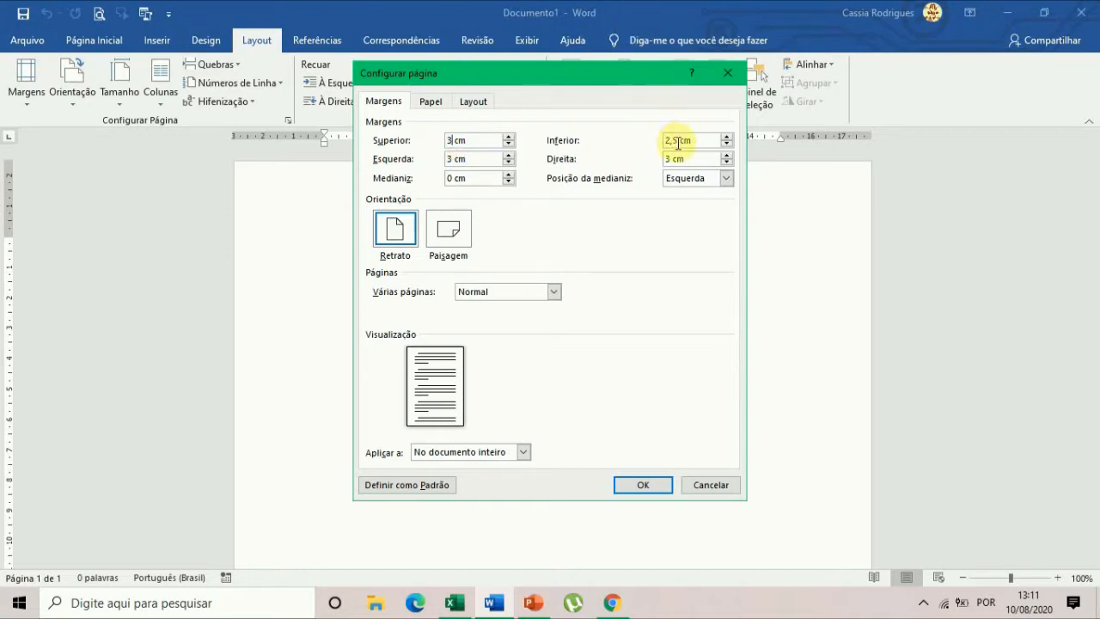
double_click(674, 141)
text(2)
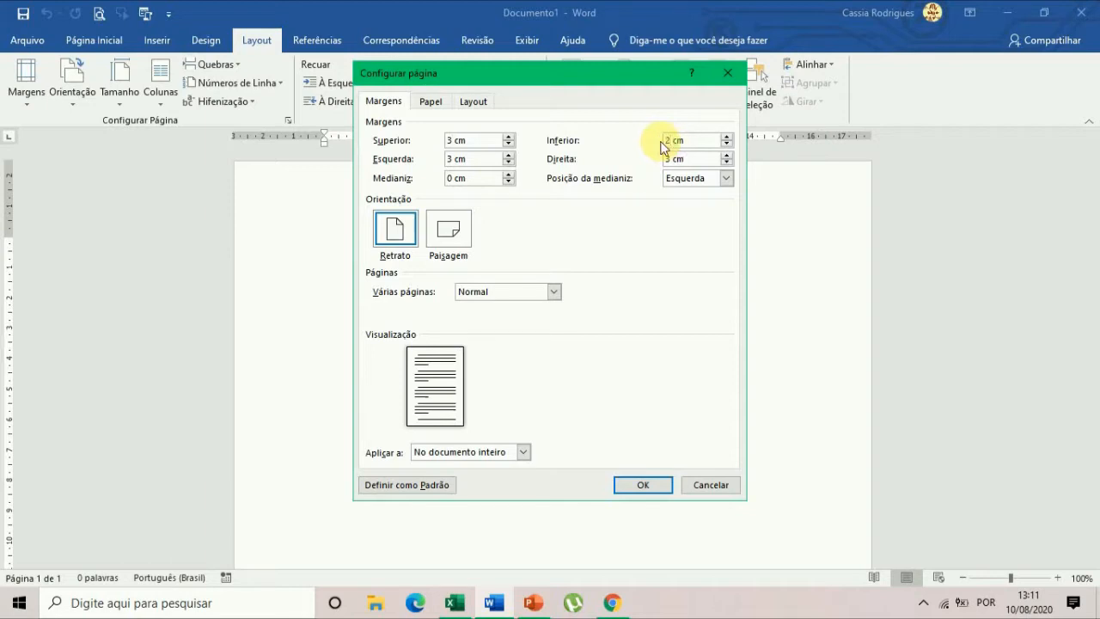
double_click(678, 159)
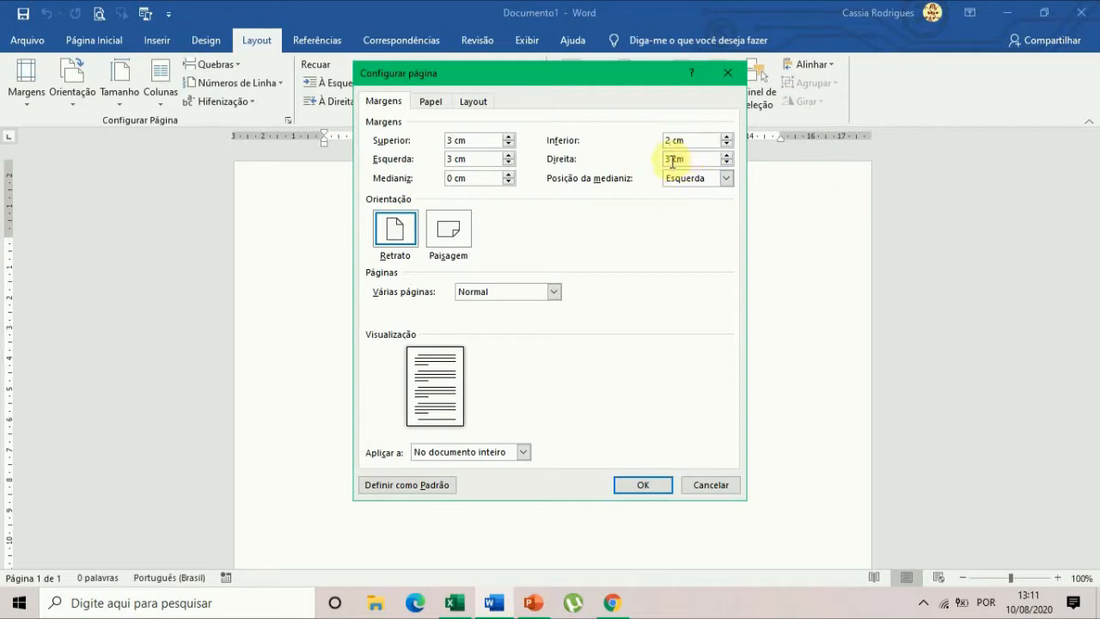
text(2)
key(Tab)
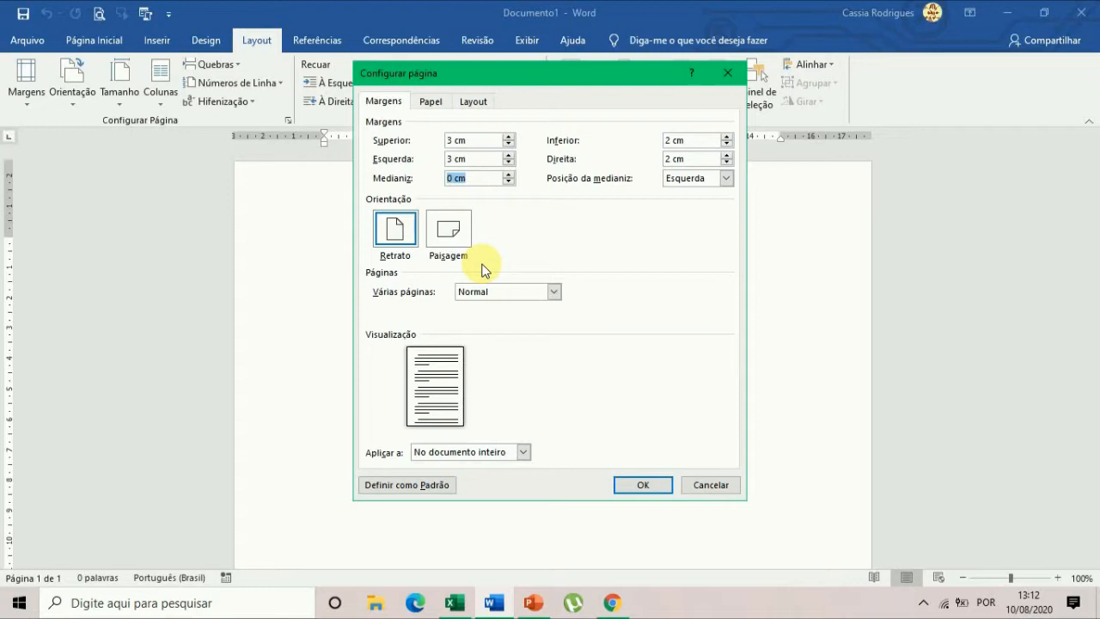
Increase the gutter (Medianiz) to 1 cm in the page setup.
click(509, 174)
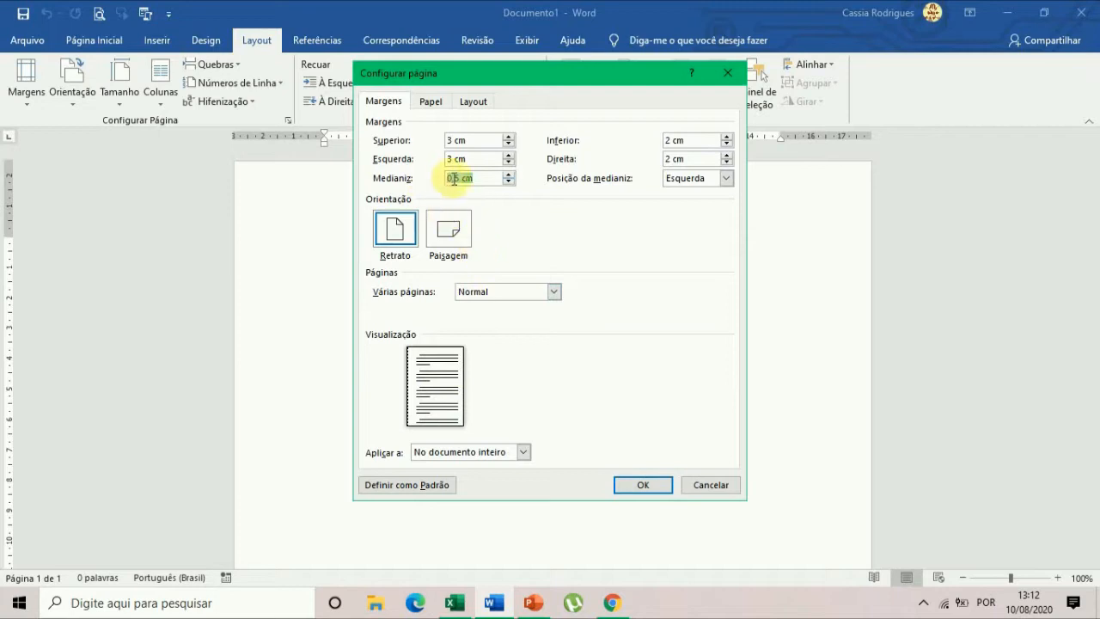
drag(464, 183, 479, 180)
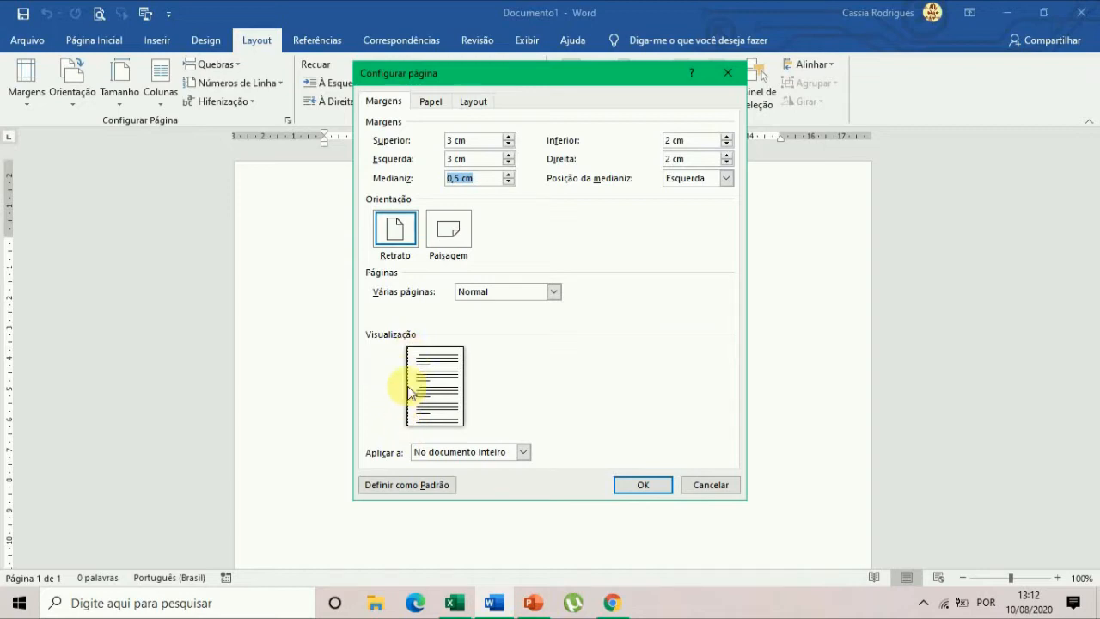
click(508, 174)
click(509, 174)
click(509, 174)
click(509, 175)
click(508, 174)
Preview the page alternately in landscape and portrait orientation, ending on portrait (Retrato).
click(446, 230)
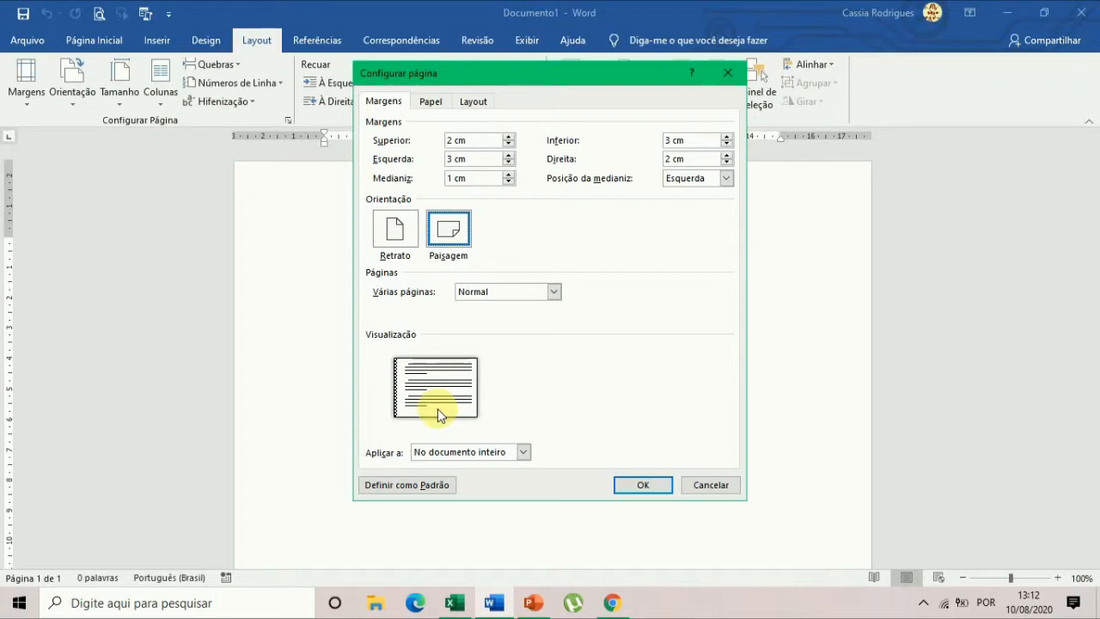
click(397, 230)
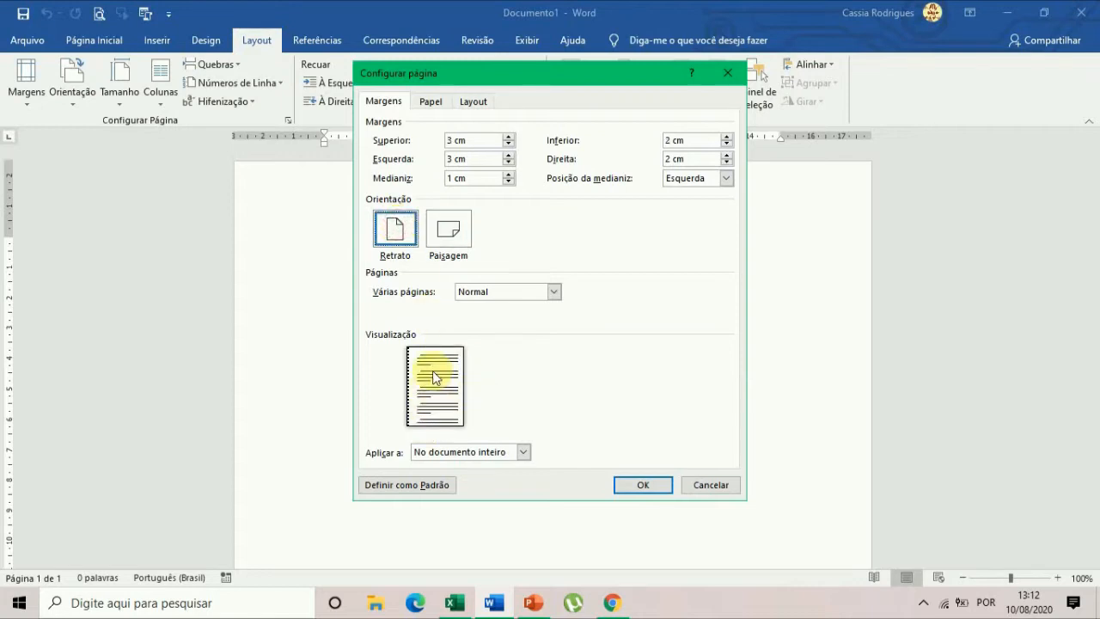
click(475, 302)
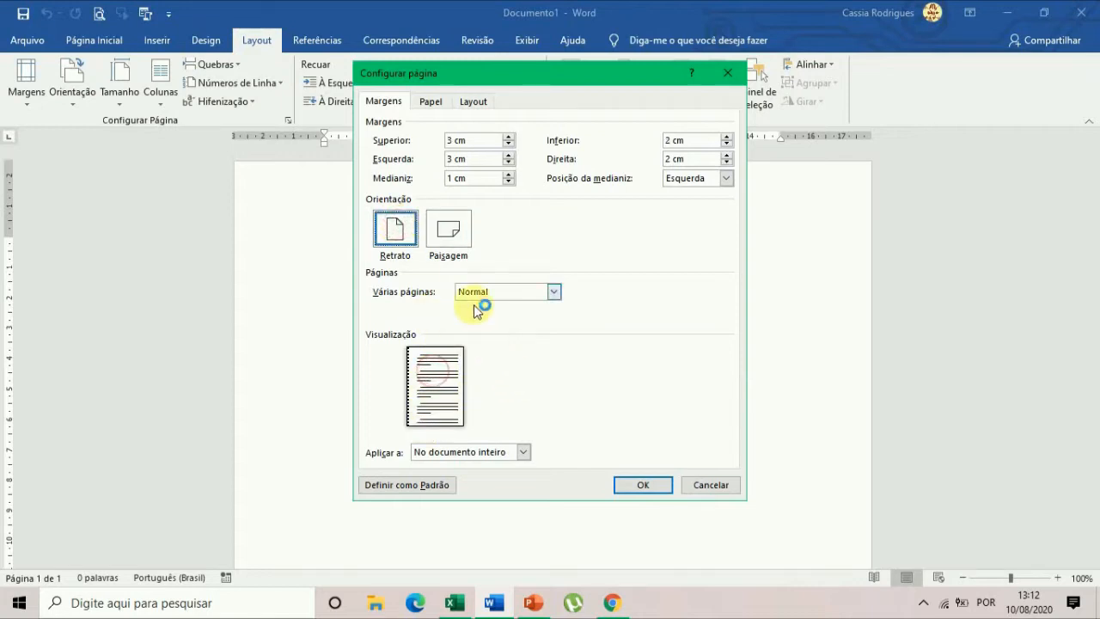
click(448, 231)
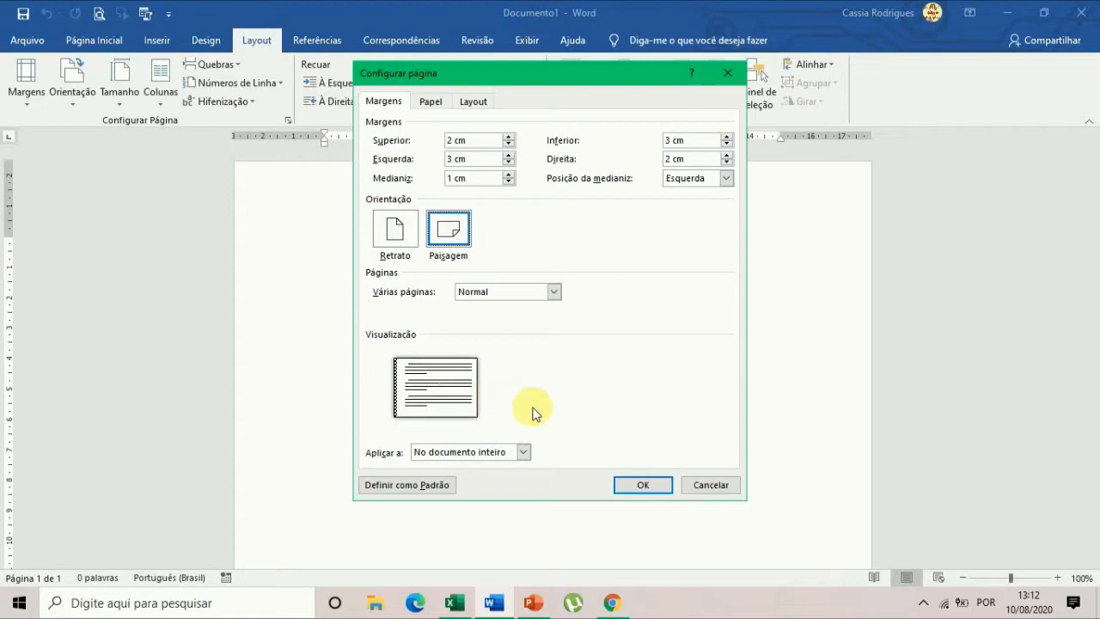
click(393, 229)
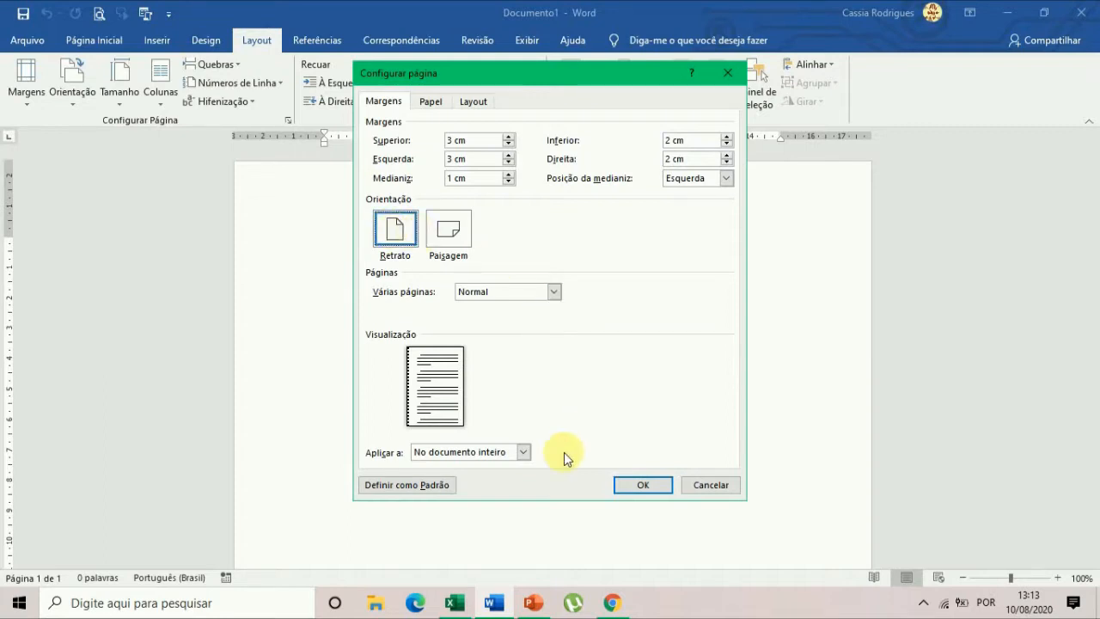
click(449, 226)
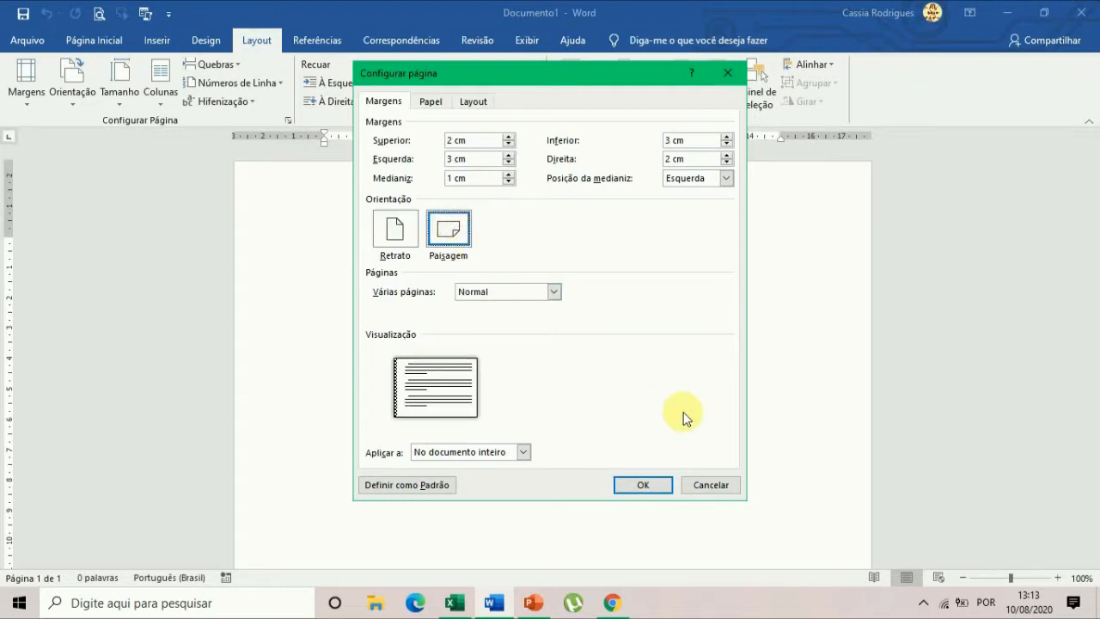
click(400, 237)
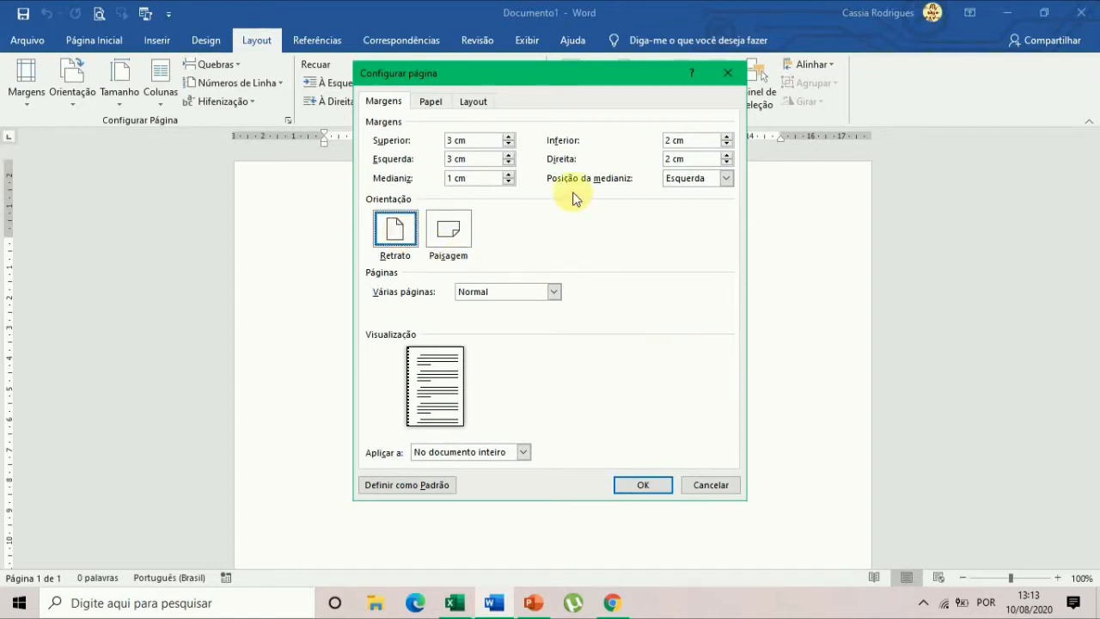
Try the Carta paper size, set it back to A4 and apply the page setup to the whole document.
click(429, 102)
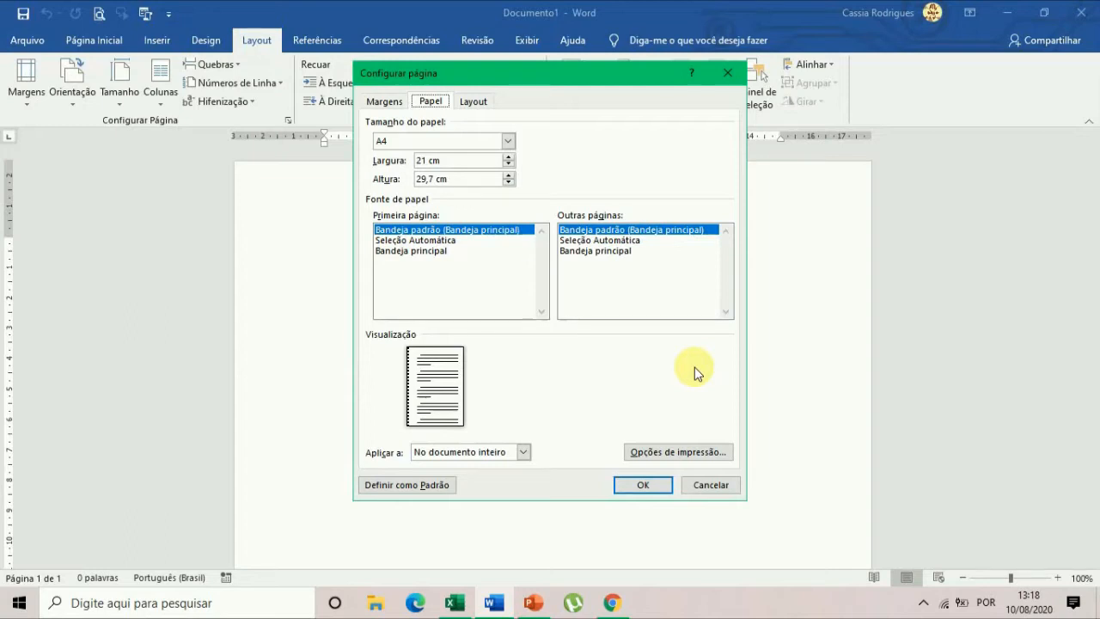
click(437, 137)
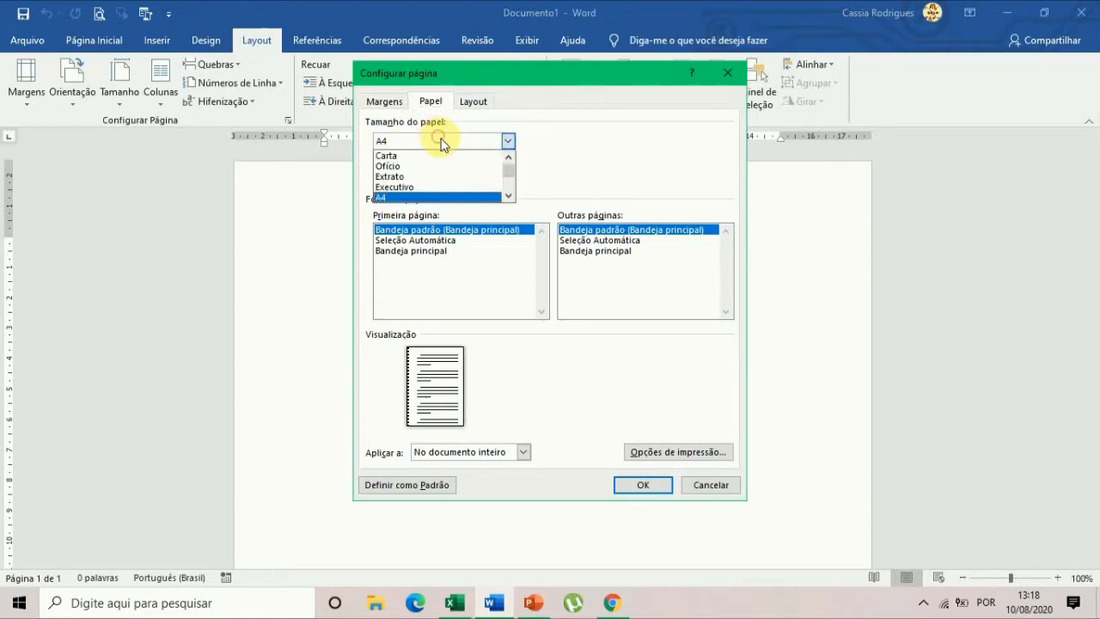
click(400, 155)
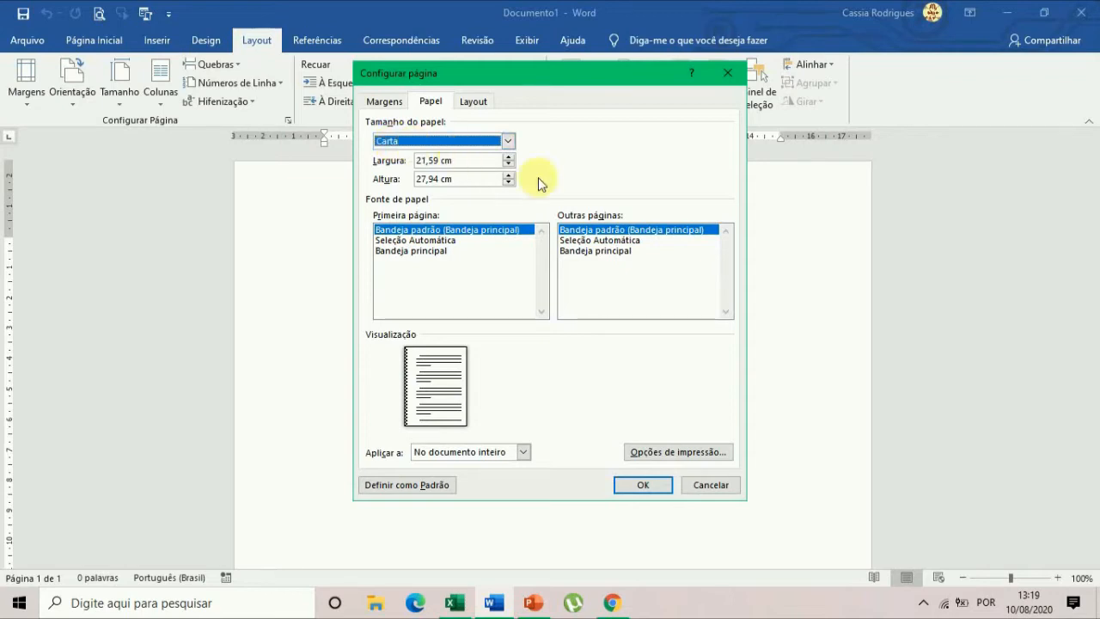
click(450, 142)
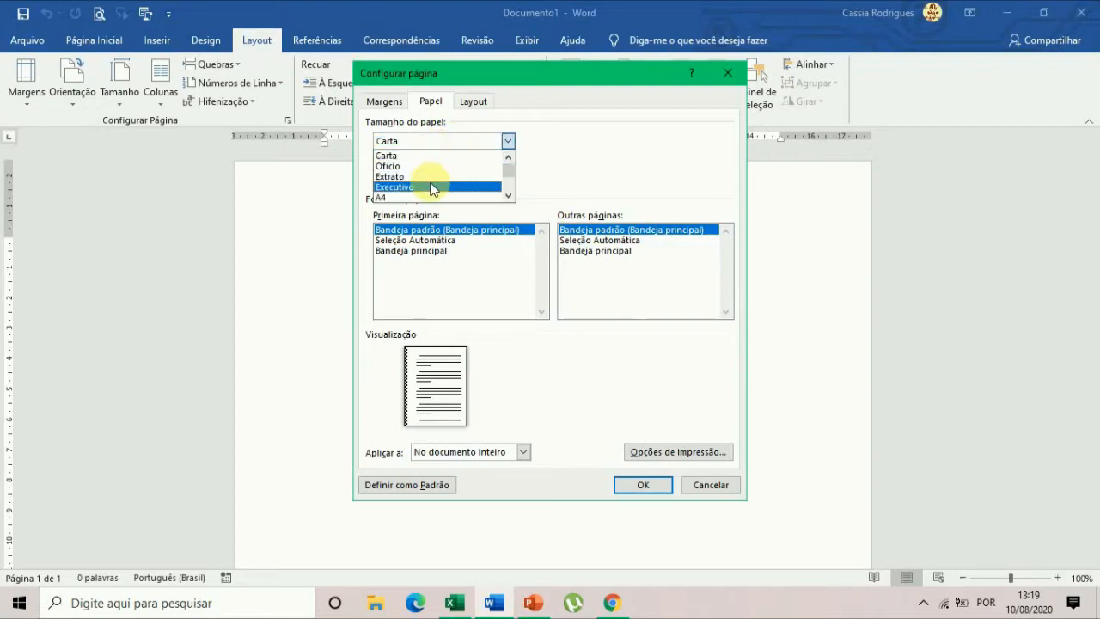
click(407, 197)
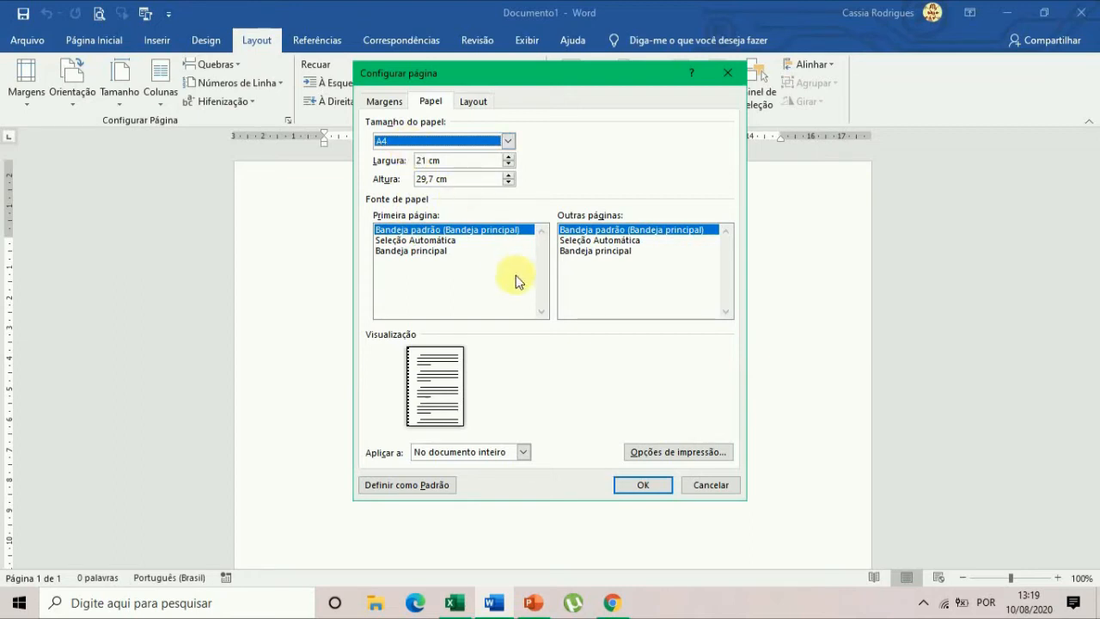
key(Return)
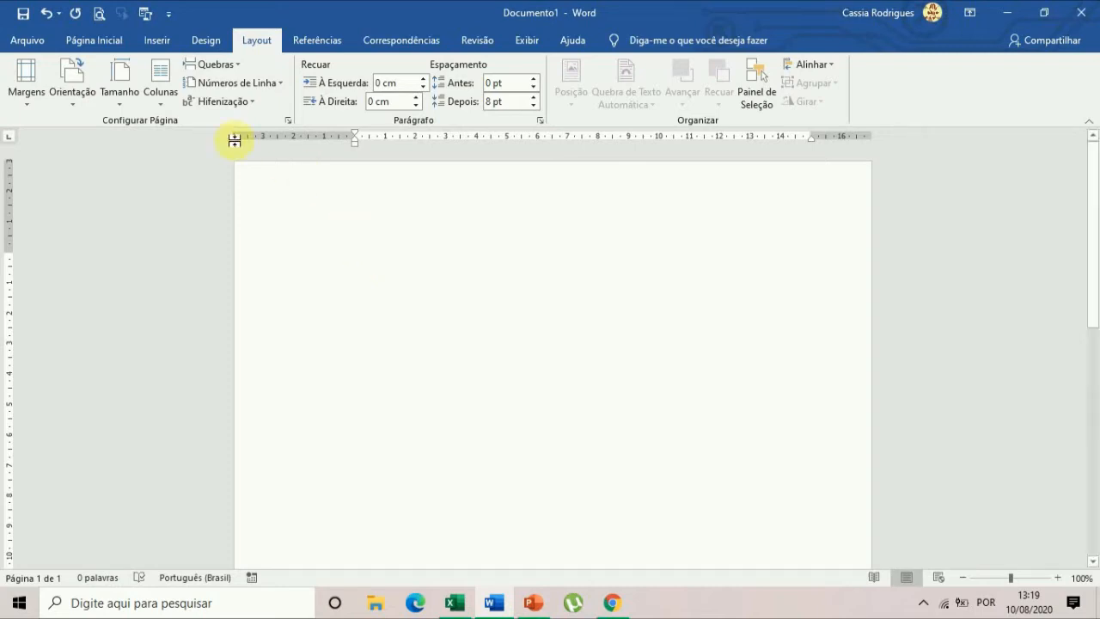
Enter the heading "DESENVOLVIMENTO" on the page and add two line breaks after it.
click(92, 41)
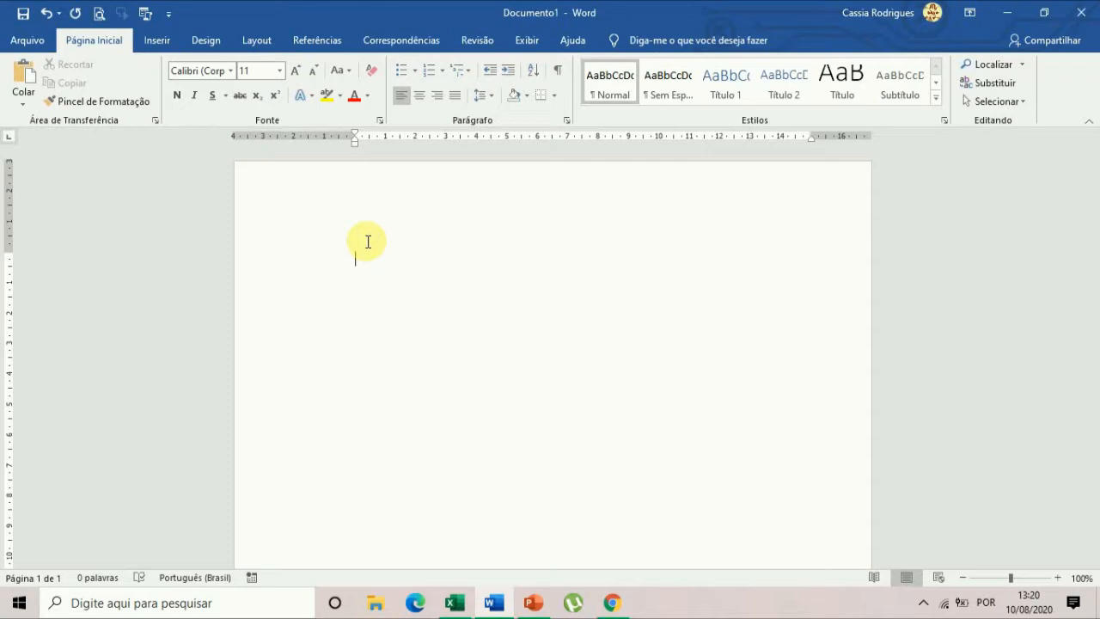
text(DESENVOLVIMENTO)
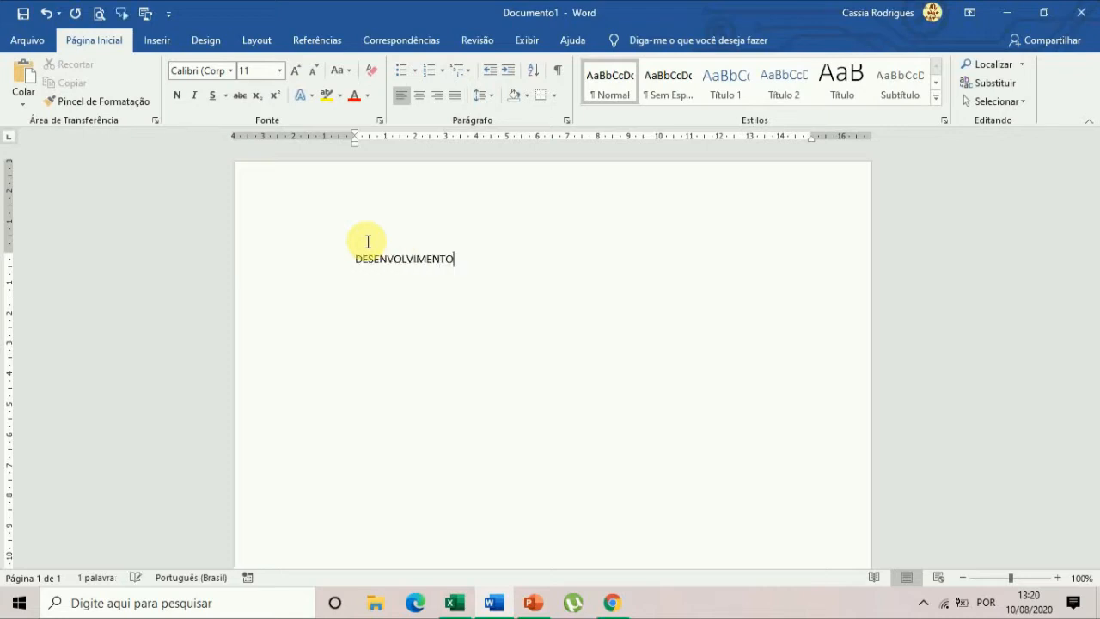
key(Return)
key(Return)
click(354, 260)
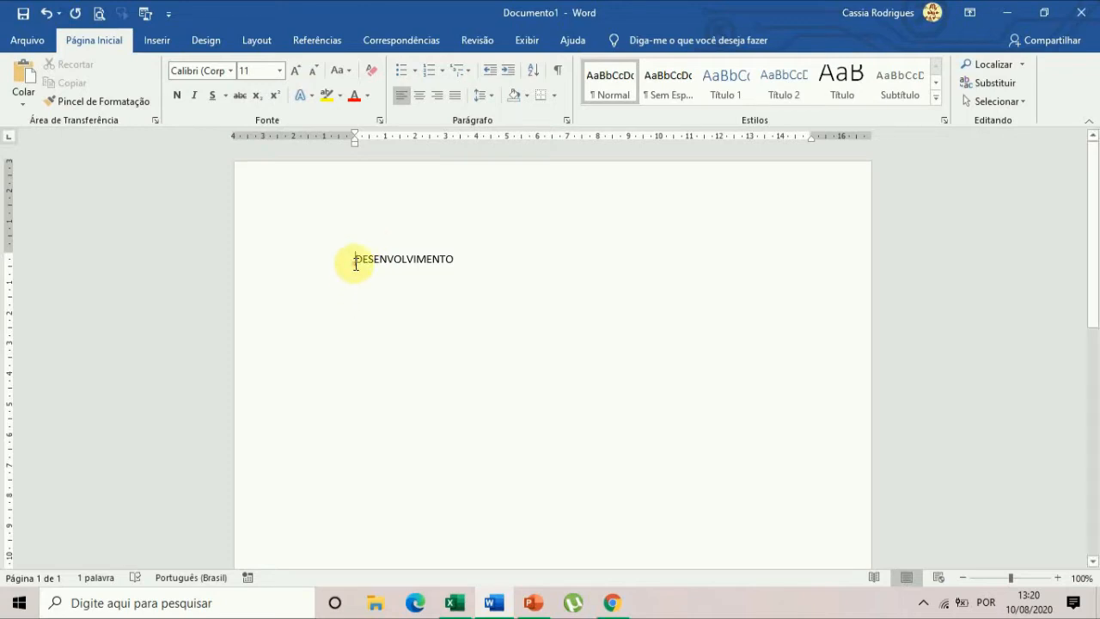
click(456, 257)
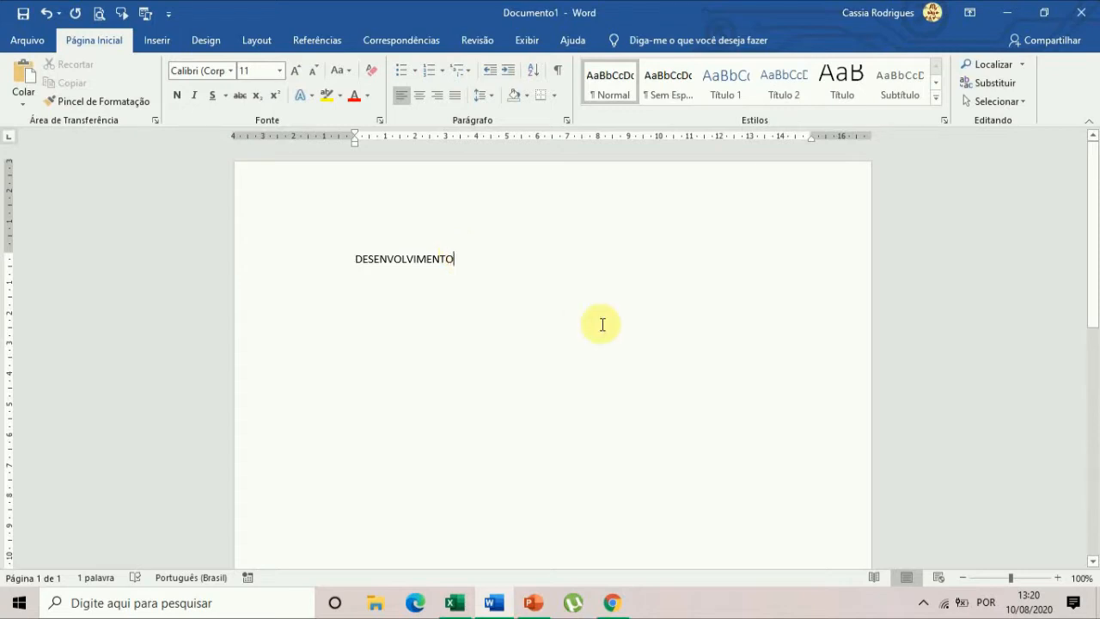
Start an indented paragraph below the heading with the sentence "Esta é uma aula explicativa sobre o Office, na versão 2019.".
click(376, 285)
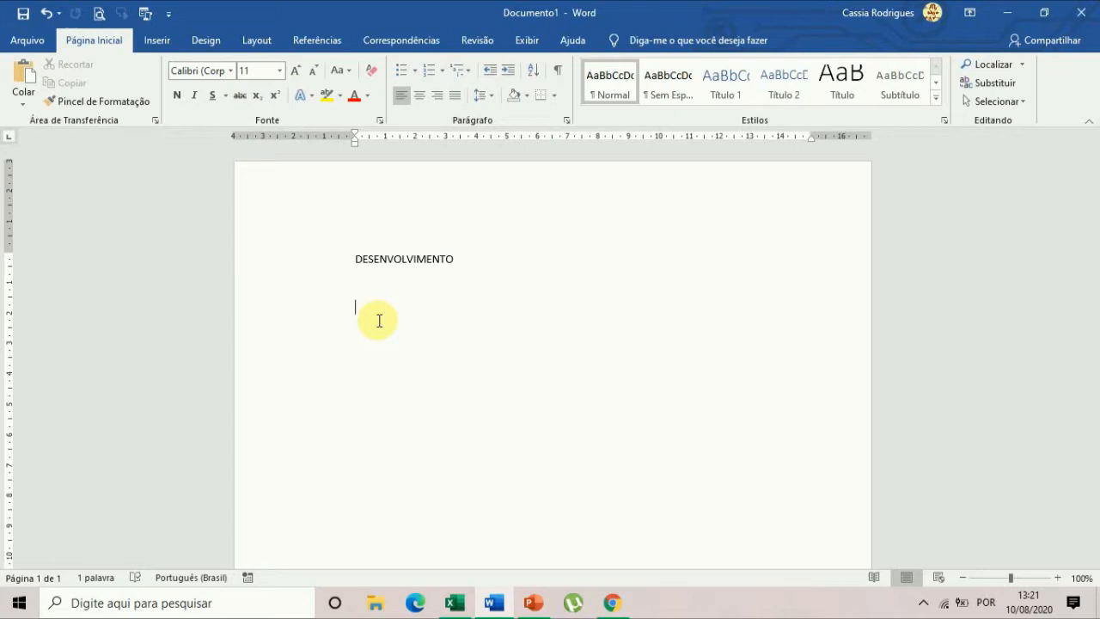
key(Tab)
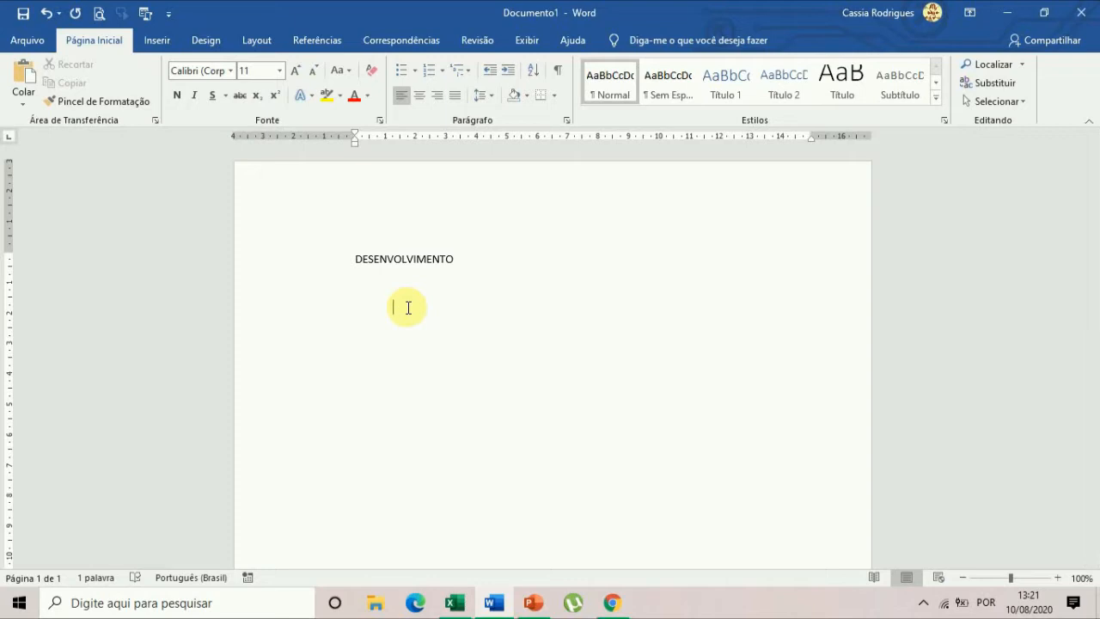
text(Este é uma aula )
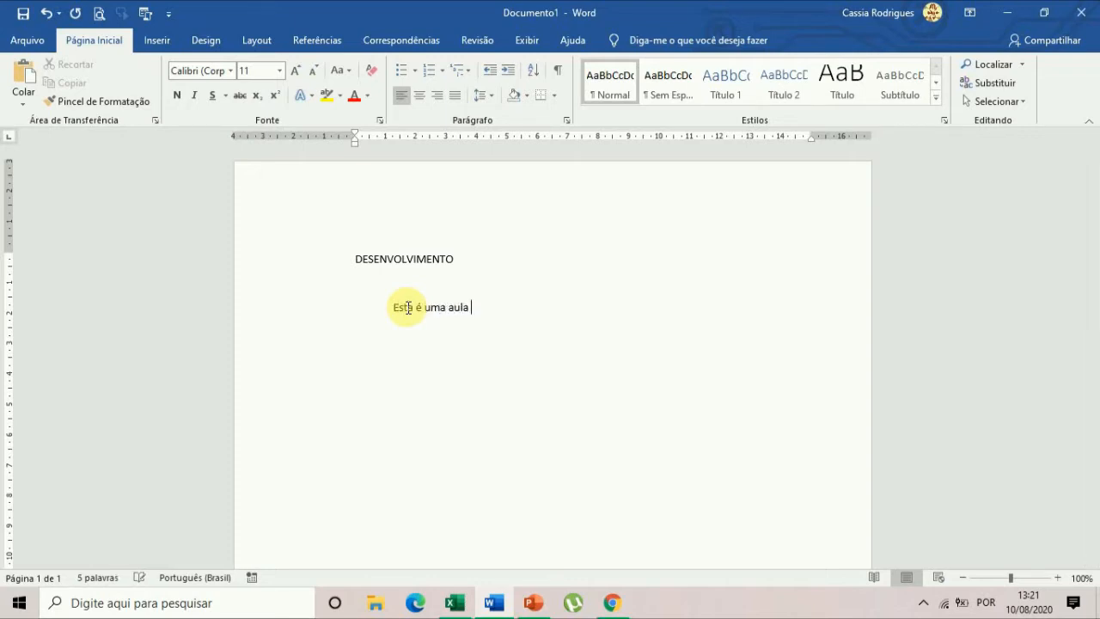
text(exp)
text(iva sobre o Of)
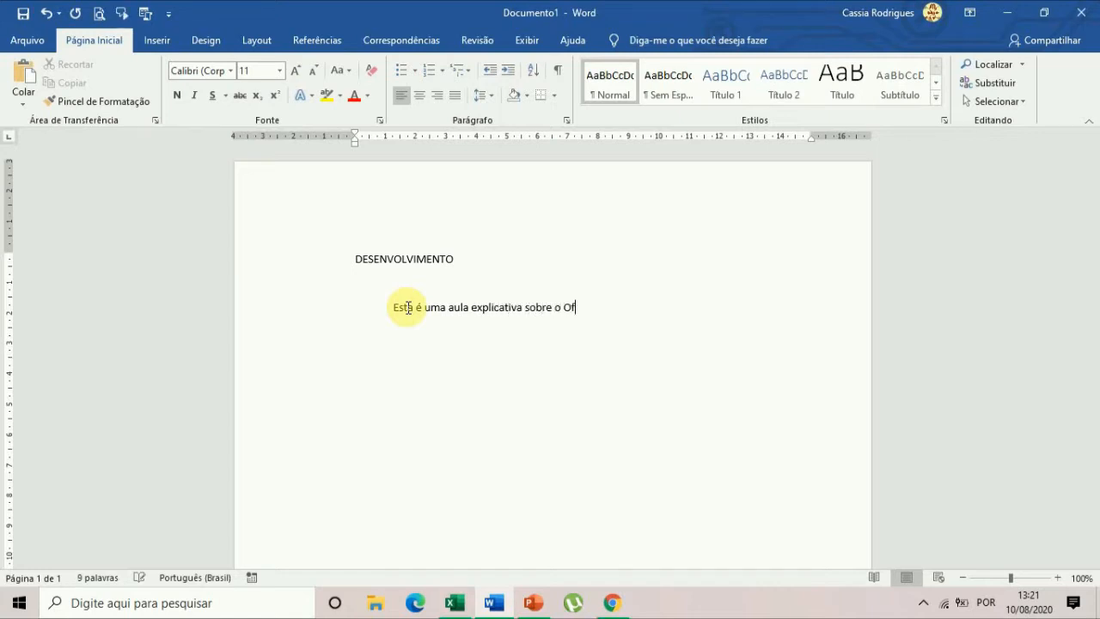
text(fice , na versão 2019)
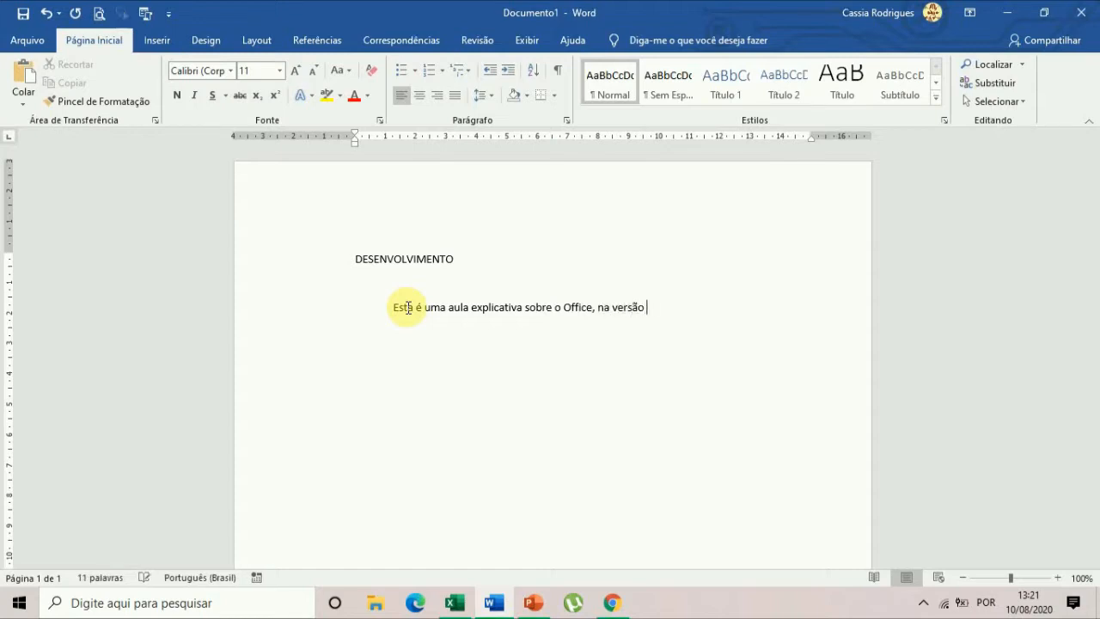
text(. Falaraemos)
Continue the paragraph with the sentence "Falaremos sobre as suítes do Office Word, Excel e PowerPoint.".
key(BackSpace)
key(BackSpace)
key(BackSpace)
key(BackSpace)
key(BackSpace)
key(BackSpace)
text(emos sobr)
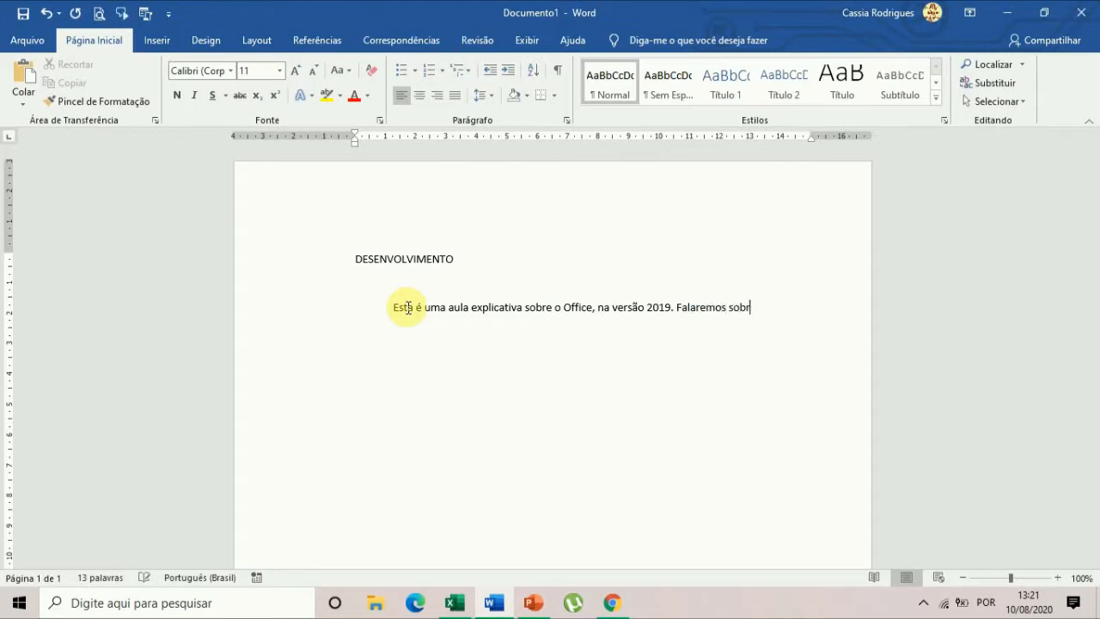
text(e as sui)
text(tes do Office Wortd)
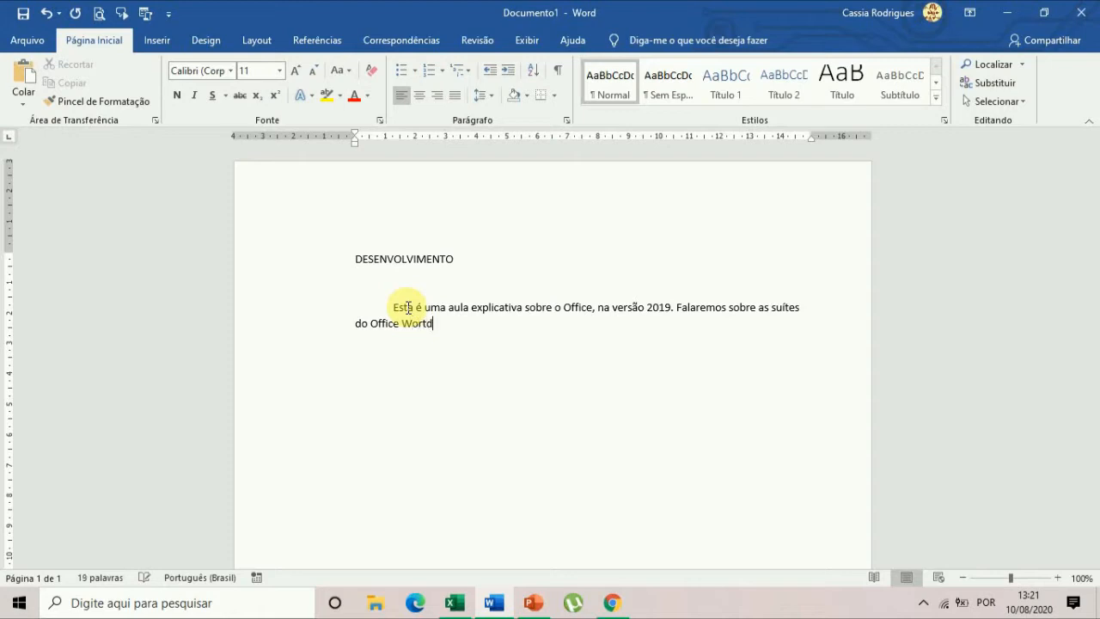
key(BackSpace)
key(BackSpace)
text(d, Excel e PowerPoint.)
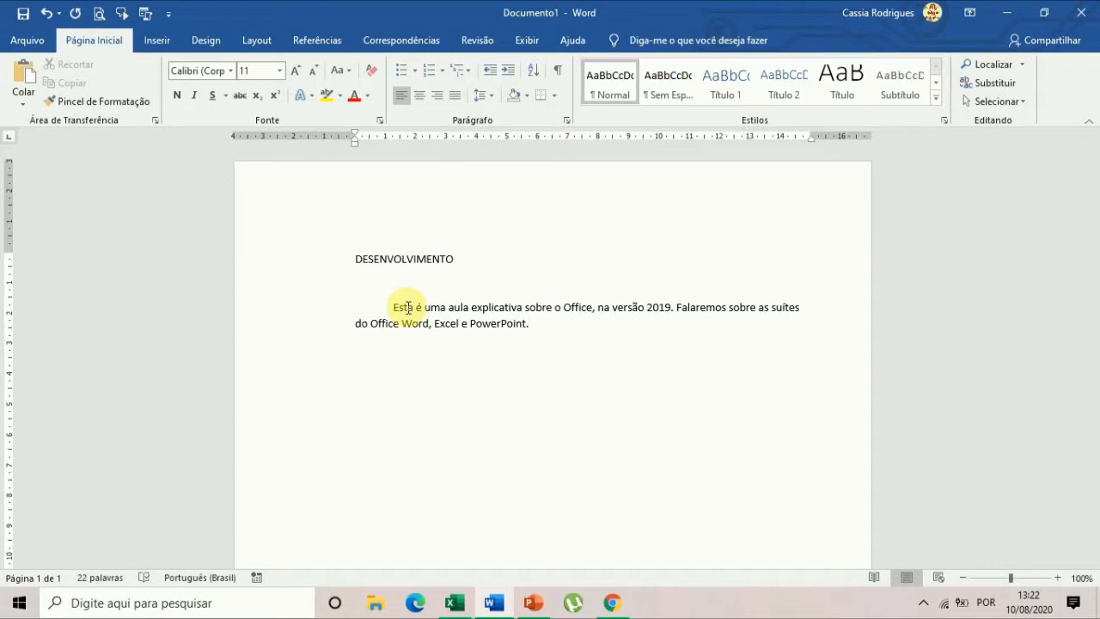
Start a new paragraph below the sample text and indent its first line with a tab.
key(Return)
key(Tab)
key(BackSpace)
click(392, 305)
click(392, 346)
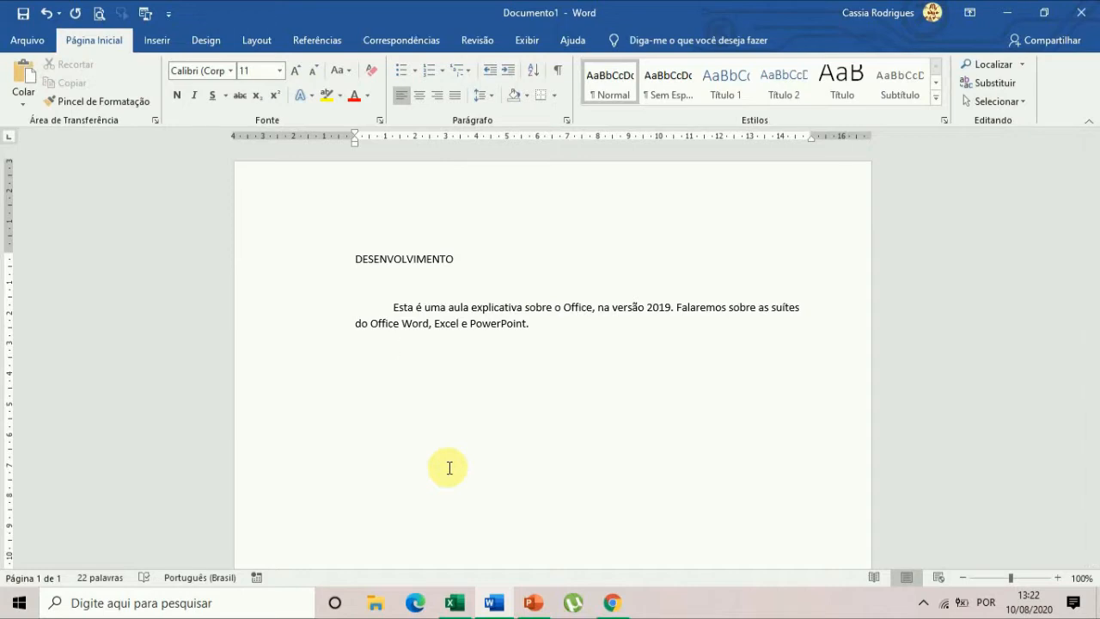
triple_click(449, 468)
key(BackSpace)
key(Tab)
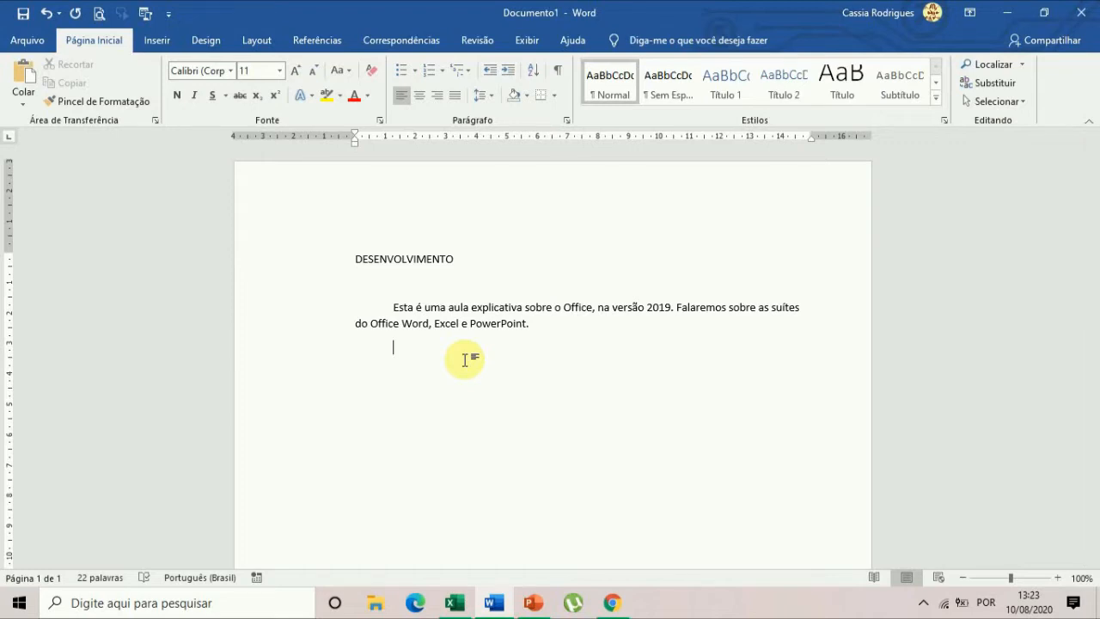
Copy the two sample sentences and paste them four times at the end of the first paragraph.
key(Up)
key(ctrl+Up)
key(shift+End)
key(shift+Down)
key(ctrl+c)
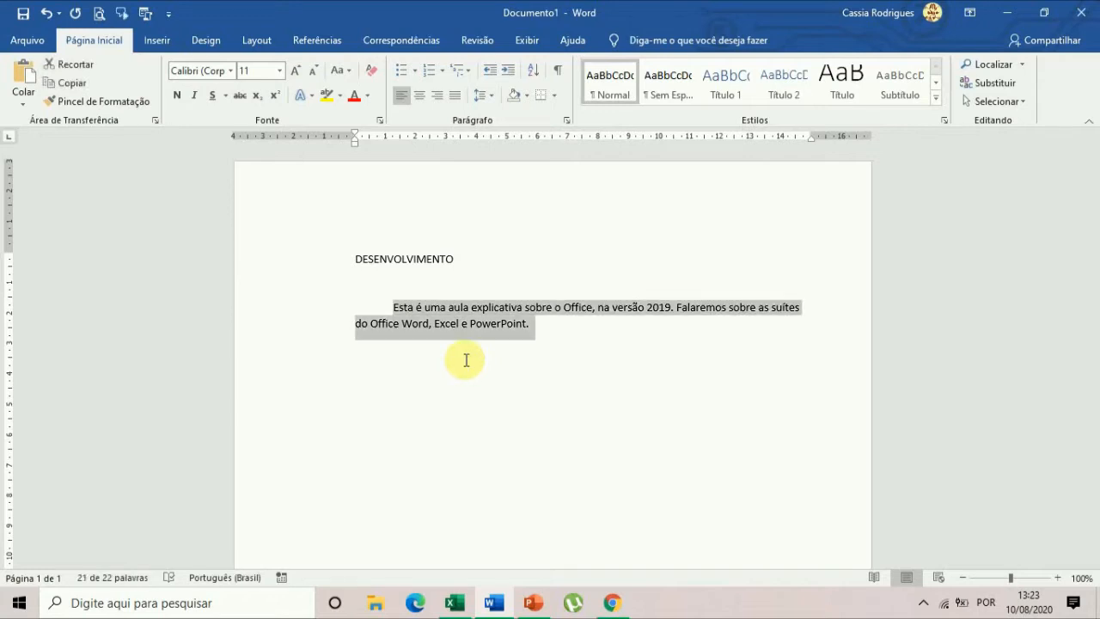
key(Right)
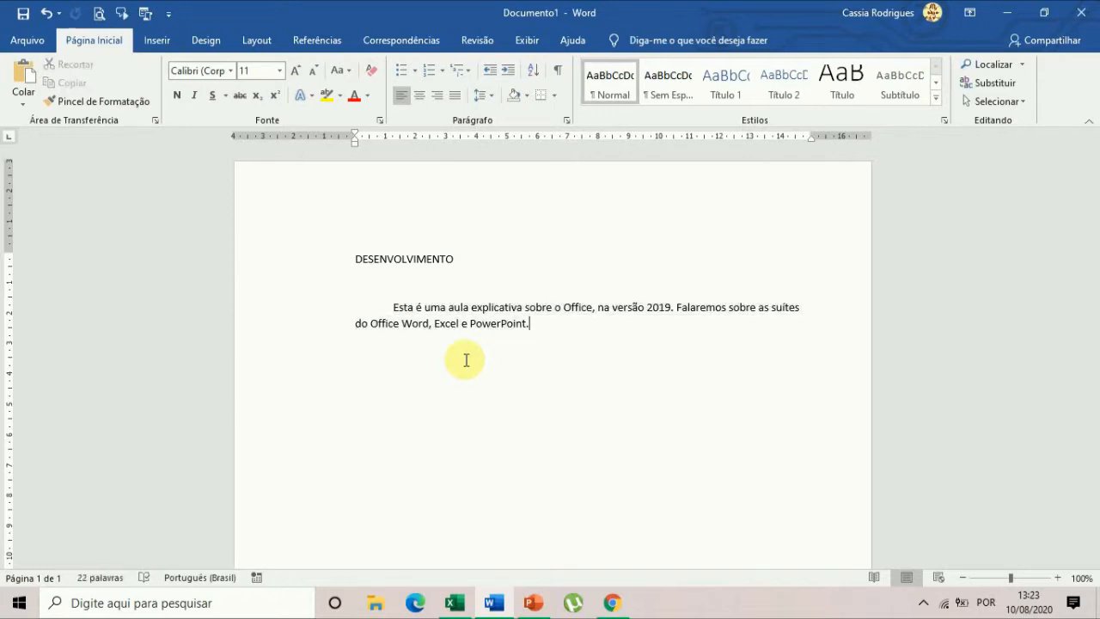
key(ctrl+v)
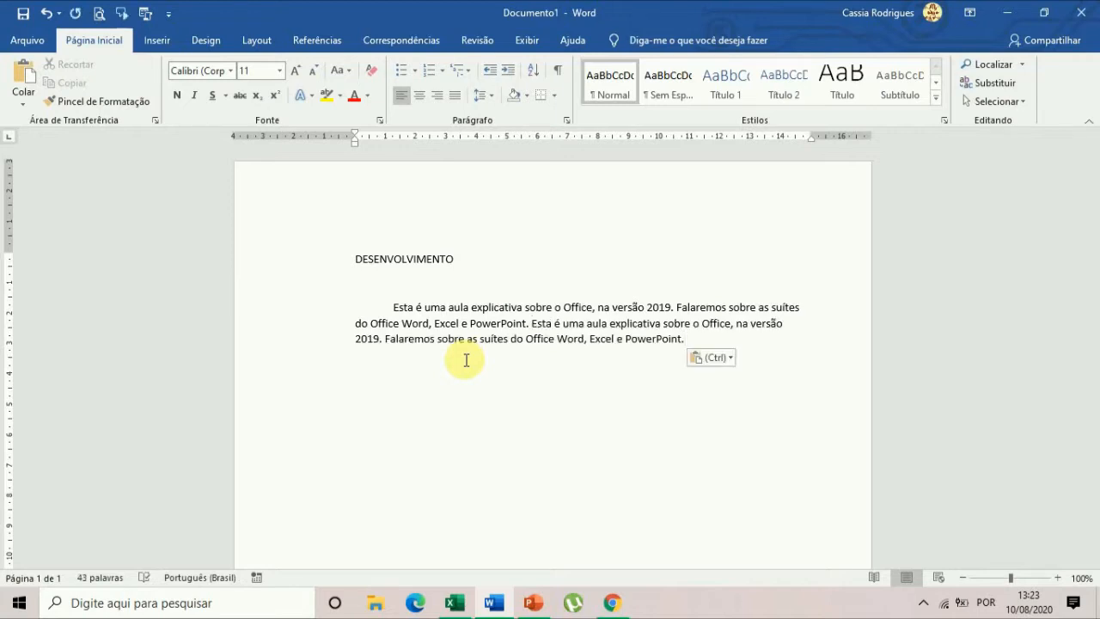
key(ctrl+v)
key(ctrl+v)
key(ctrl+v)
Paste the copied sentences four times as a second indented paragraph, leaving no extra line break after it.
key(Return)
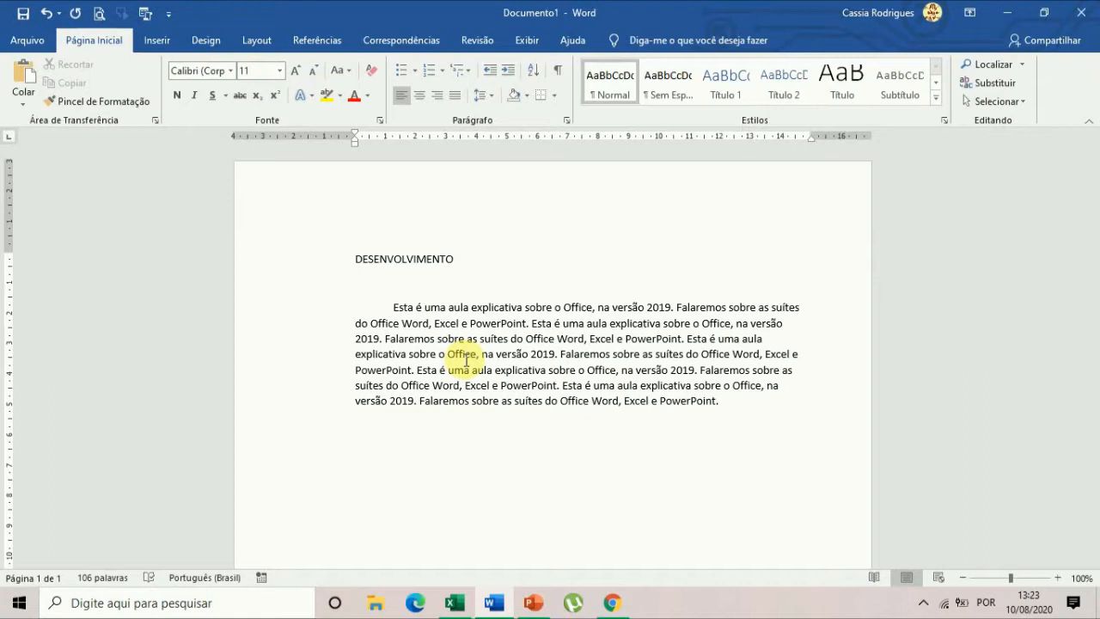
key(ctrl+v)
key(ctrl+v)
key(ctrl+v)
key(ctrl+v)
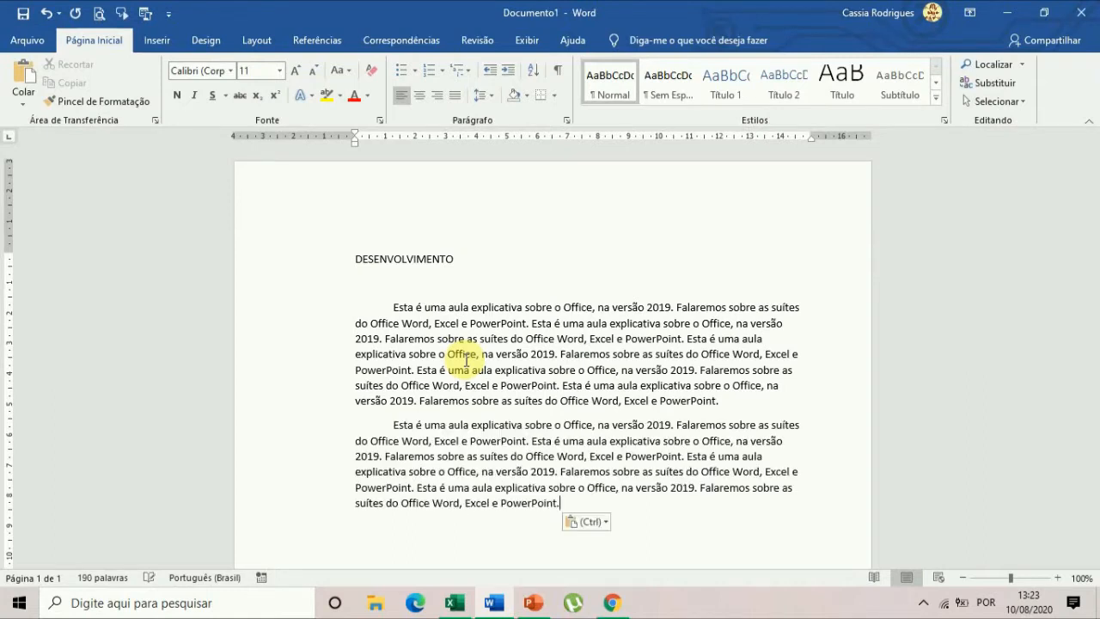
key(Return)
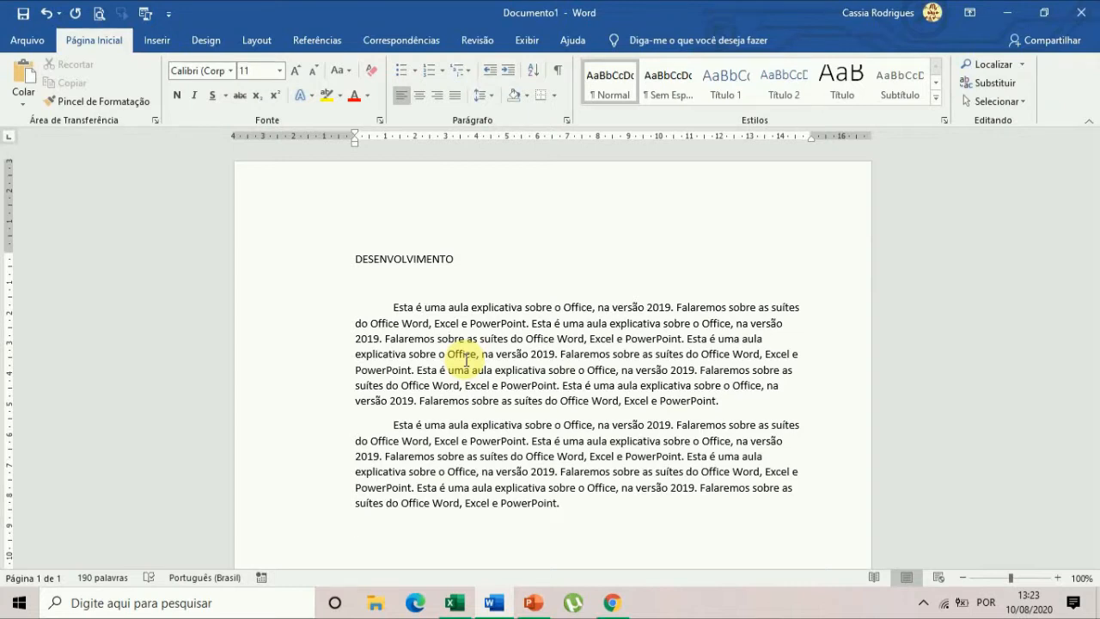
key(ctrl+z)
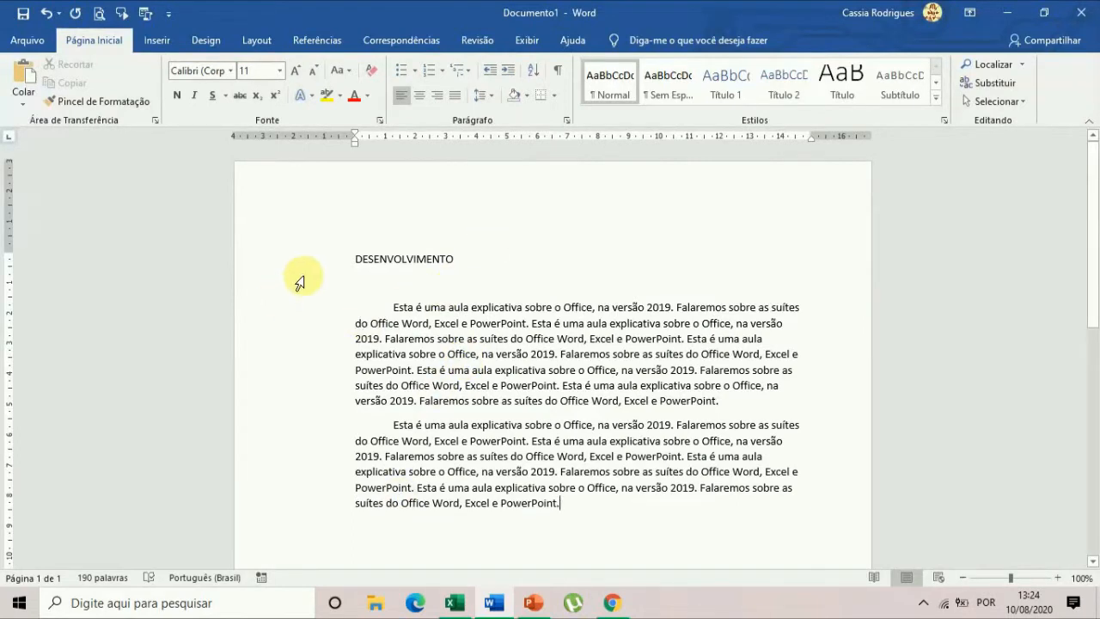
Make the heading "DESENVOLVIMENTO" bold and increase its font size to 16.
click(320, 263)
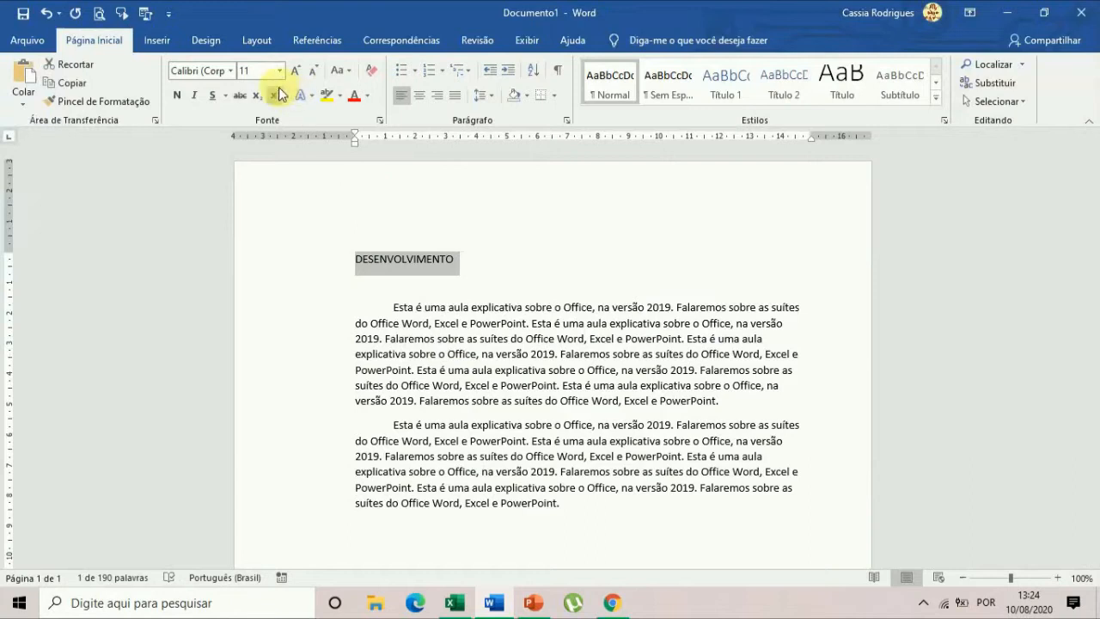
click(178, 96)
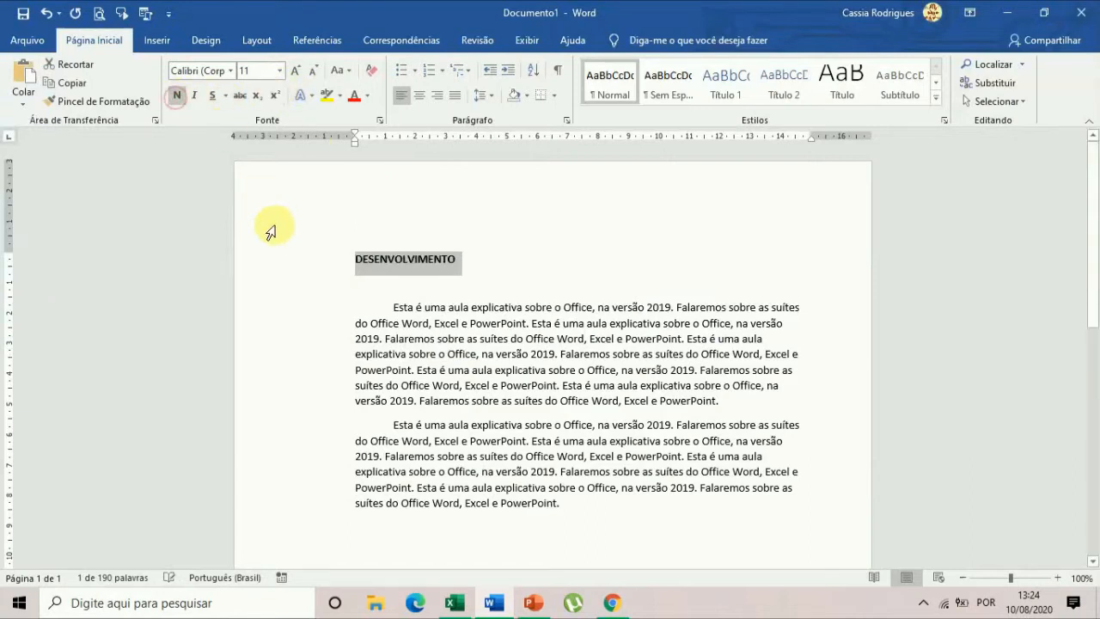
click(296, 70)
click(295, 70)
click(296, 71)
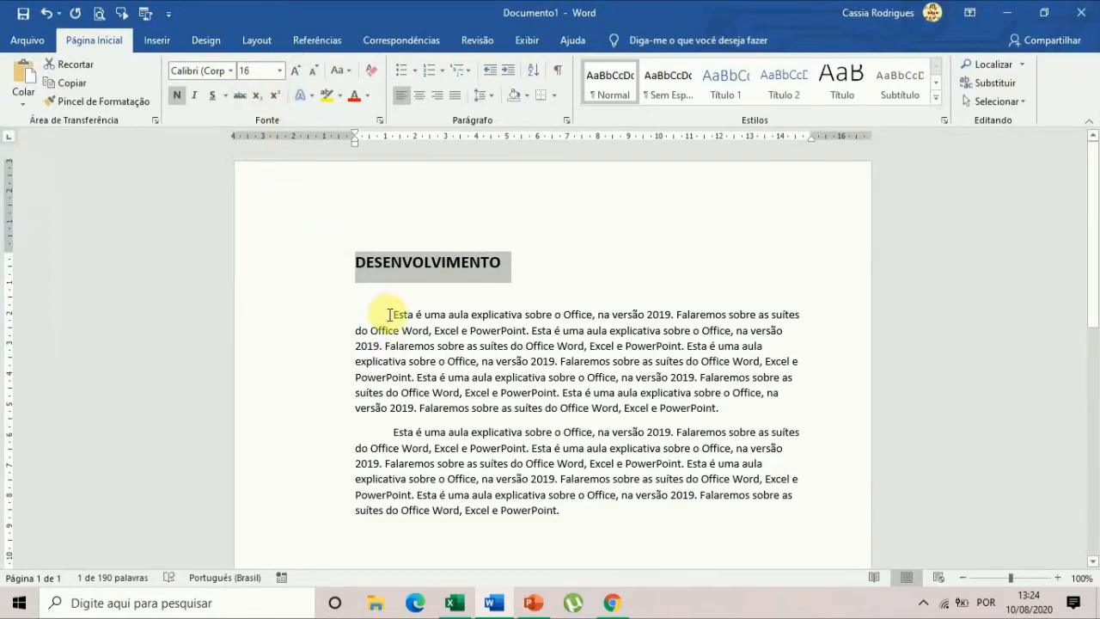
Format the first body paragraph with font size 12, italic and justified alignment.
drag(392, 314, 717, 403)
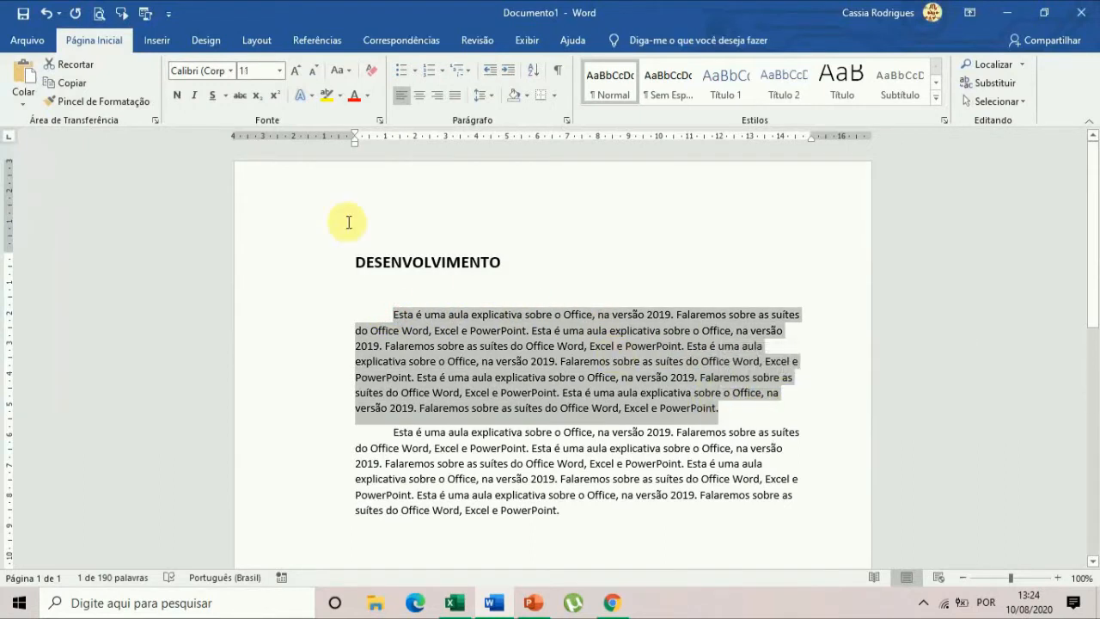
click(296, 72)
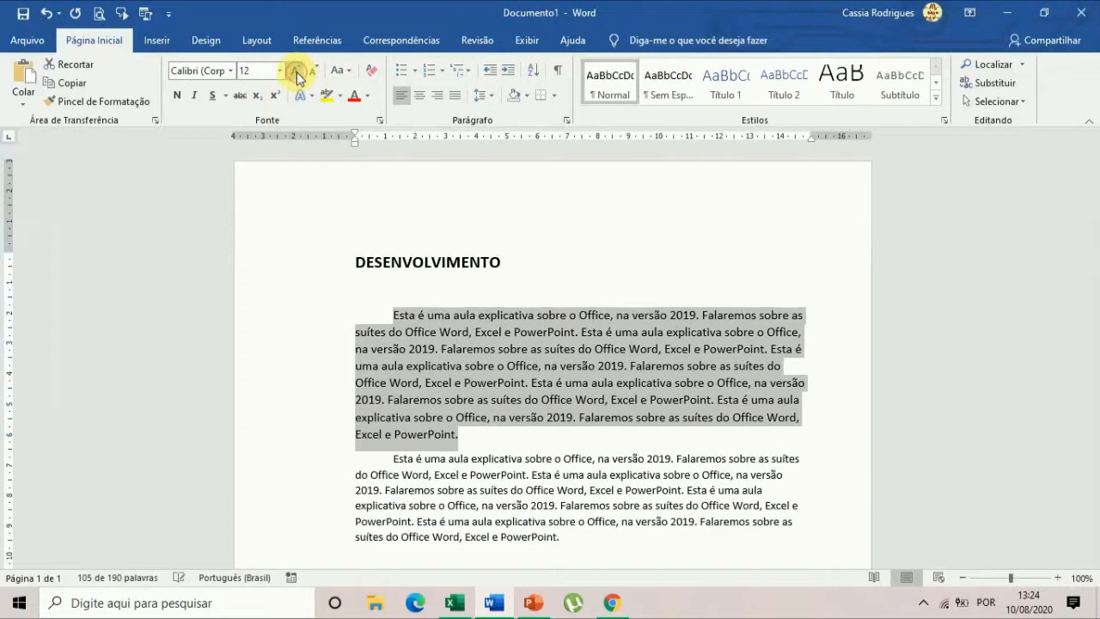
click(193, 96)
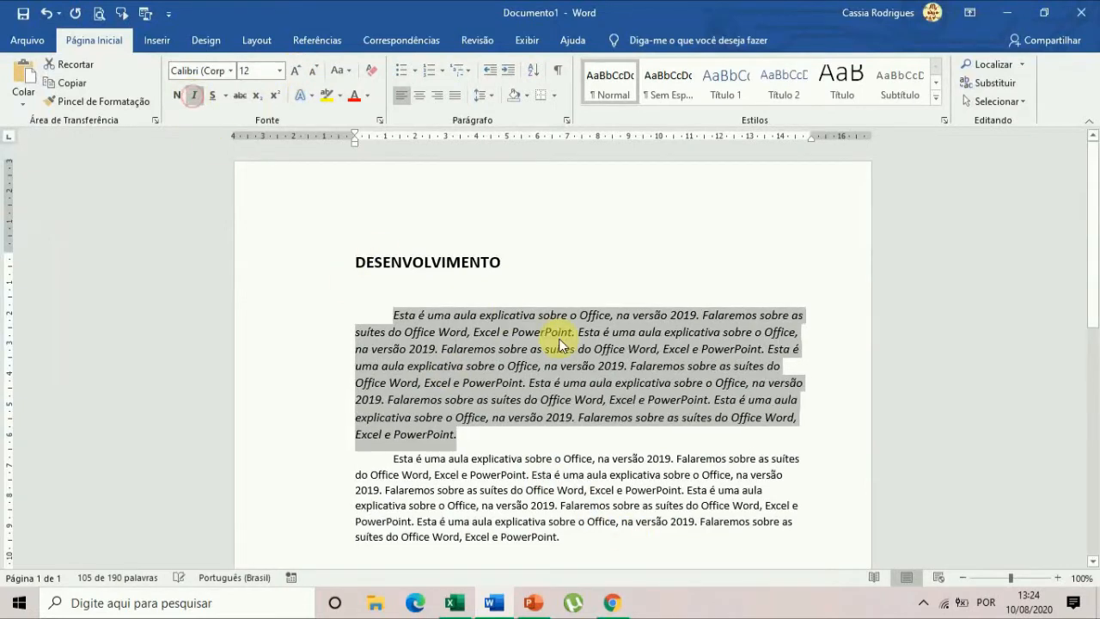
click(454, 96)
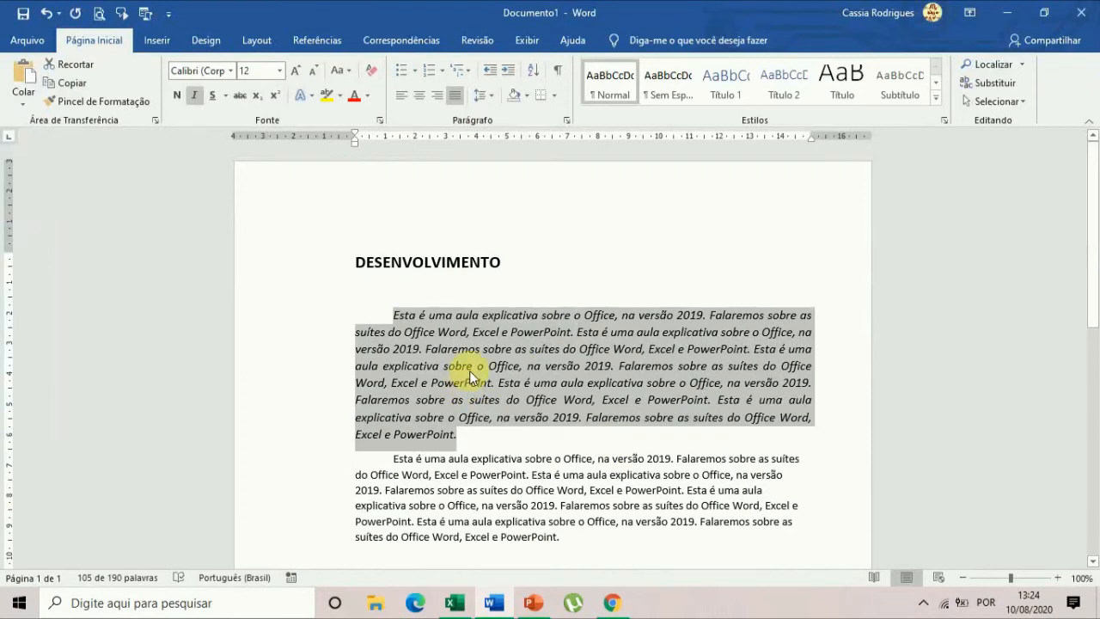
click(522, 393)
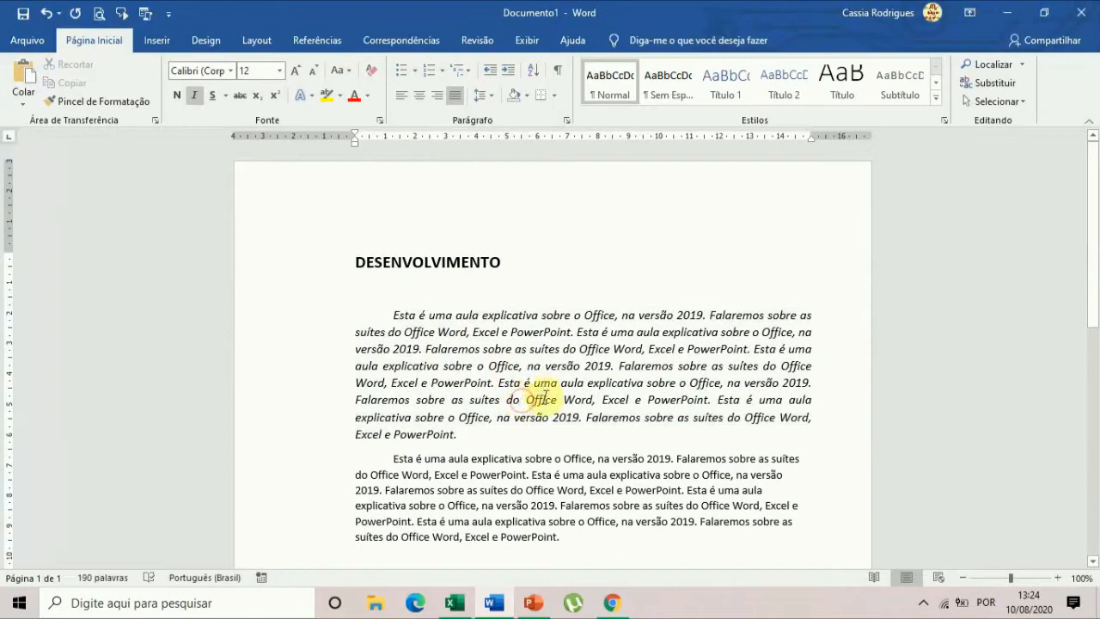
Undo the formatting applied to the first body paragraph and to the heading.
triple_click(441, 319)
key(ctrl+shift+n)
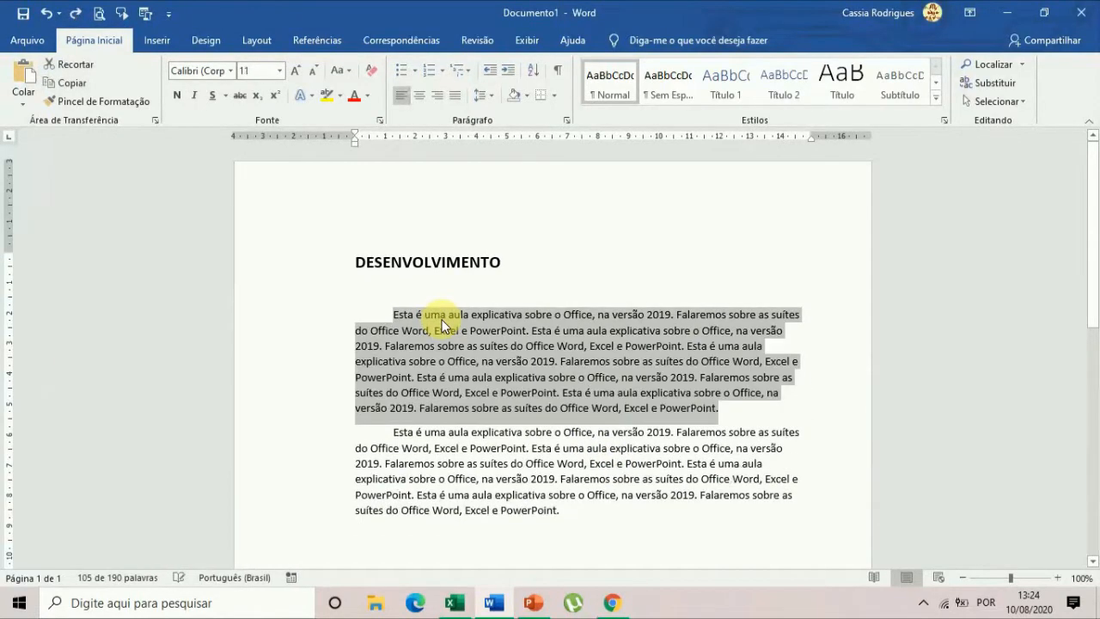
key(ctrl+z)
key(ctrl+z)
key(ctrl+z)
key(ctrl+z)
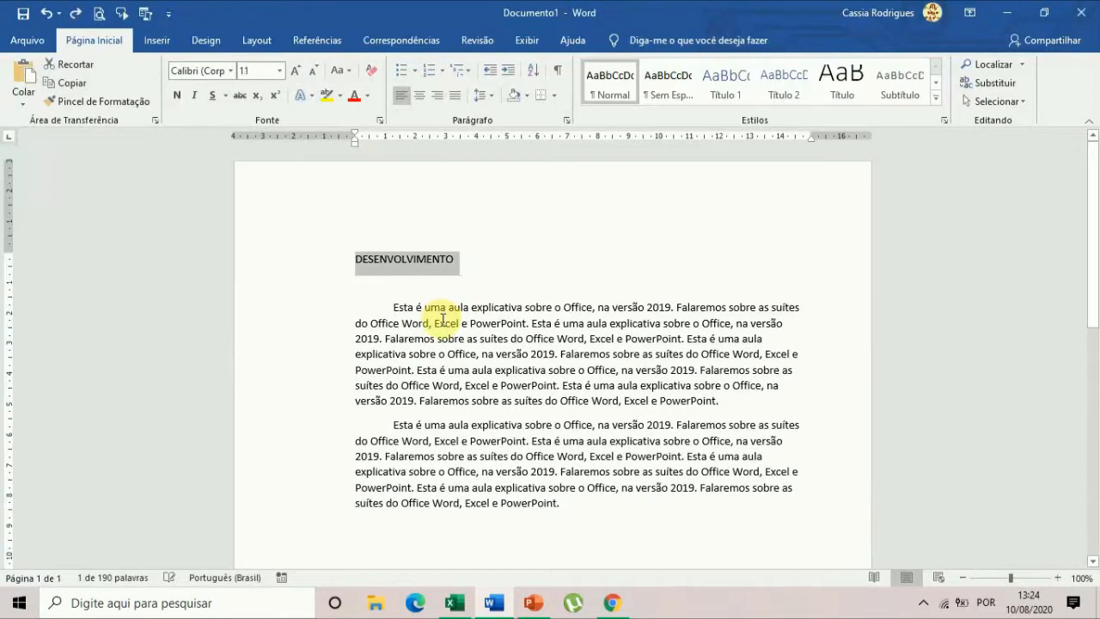
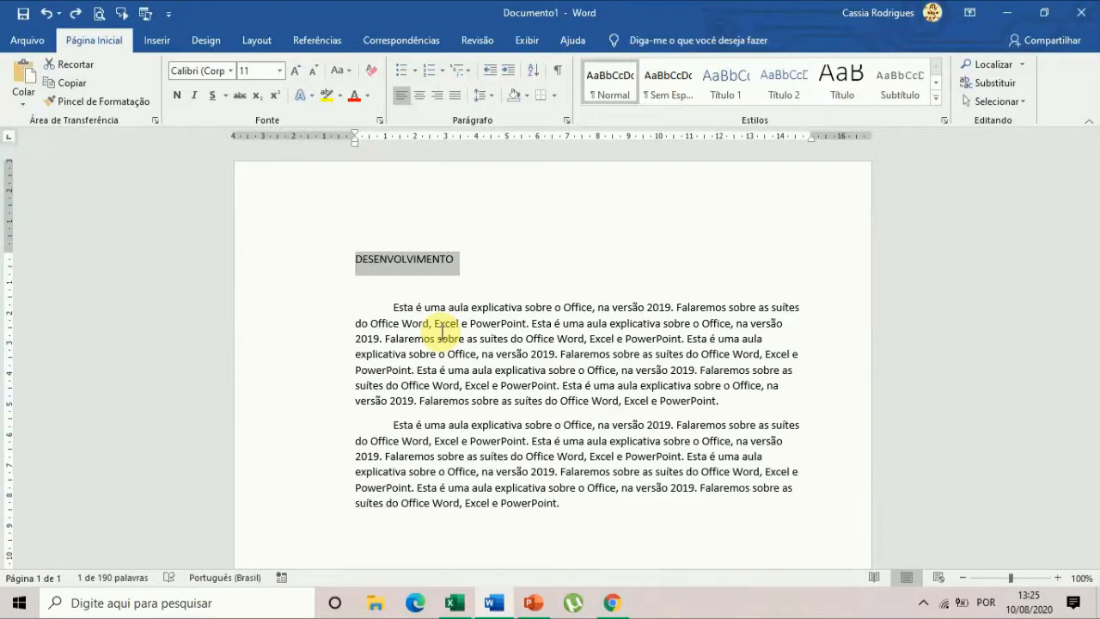
Select the heading "DESENVOLVIMENTO" and change its font to Arial, followed by Times New Roman.
click(633, 536)
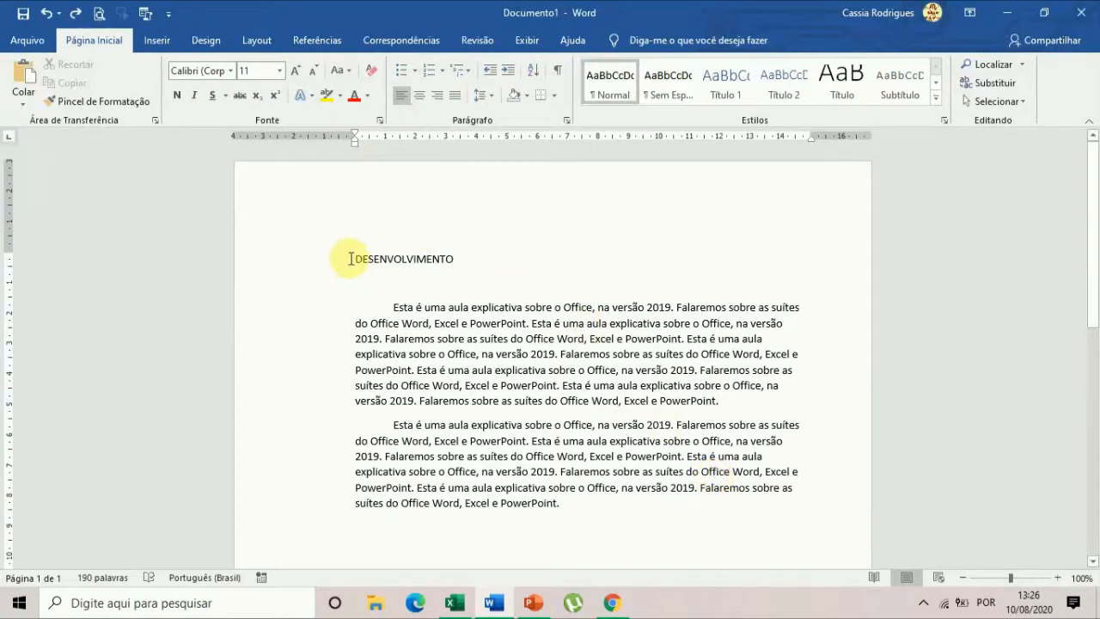
drag(354, 258, 451, 257)
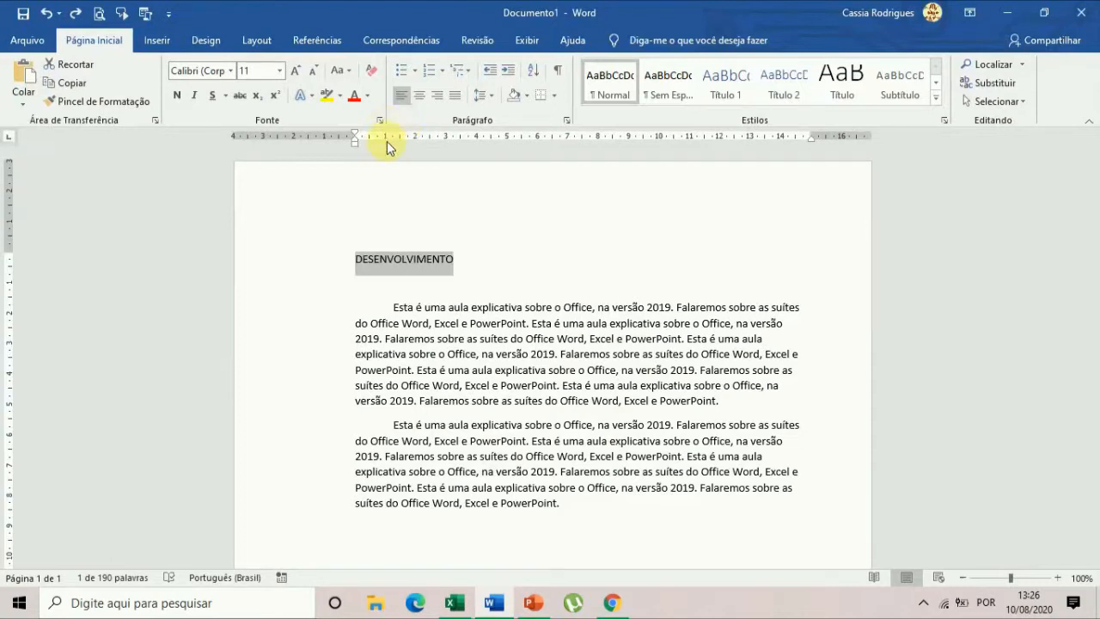
click(200, 68)
text(Arial)
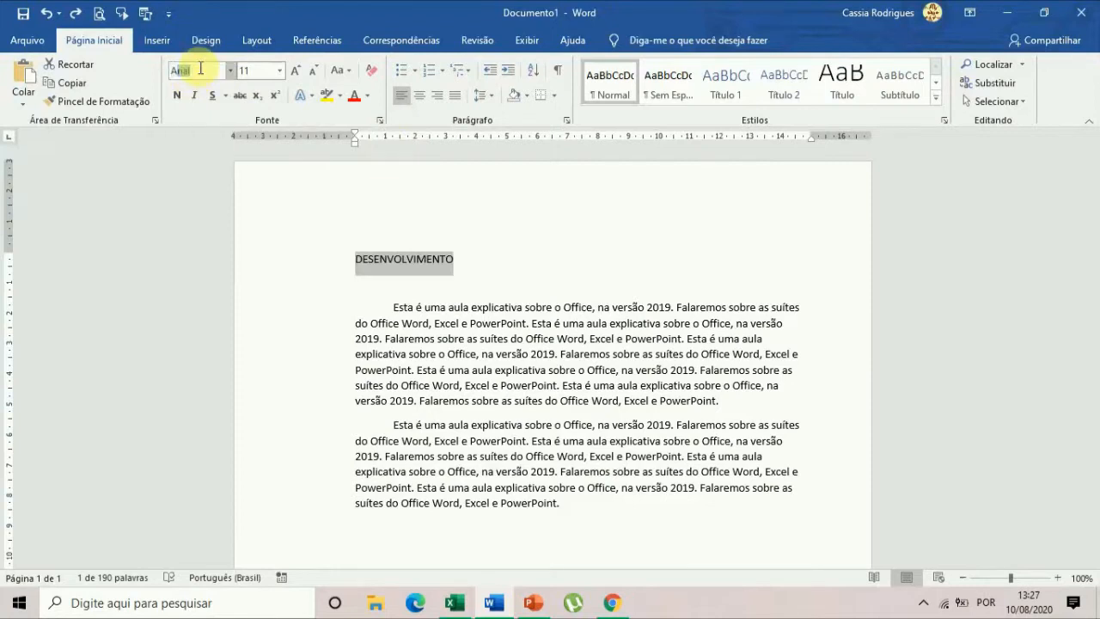
text(ial)
key(Tab)
click(206, 71)
text(Times New R)
key(Return)
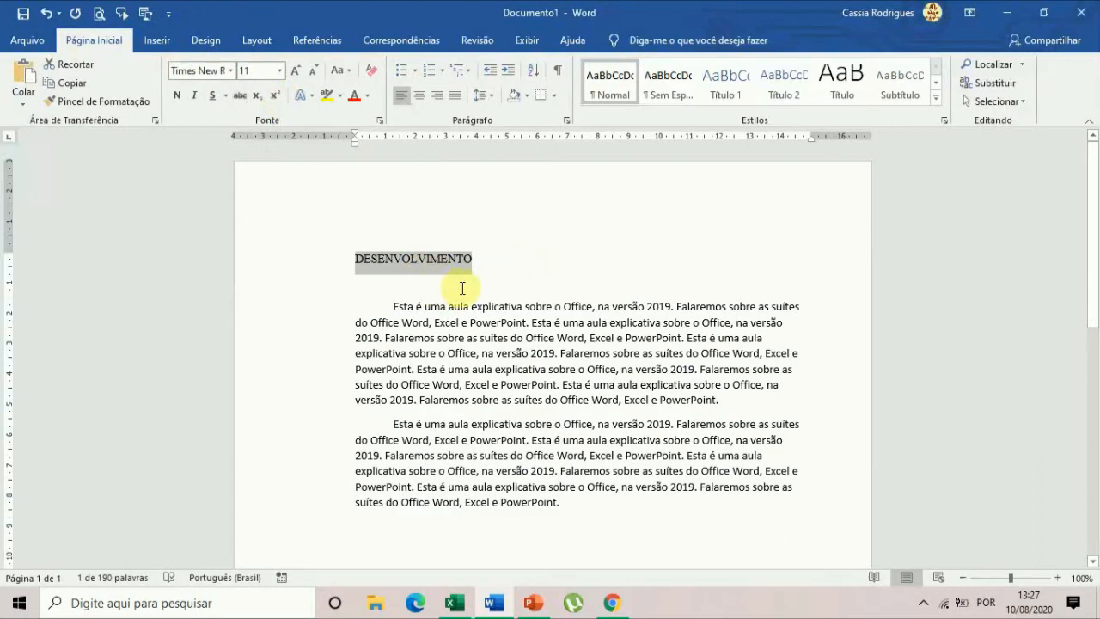
Browse the available fonts and apply Arial to the selected heading.
click(231, 71)
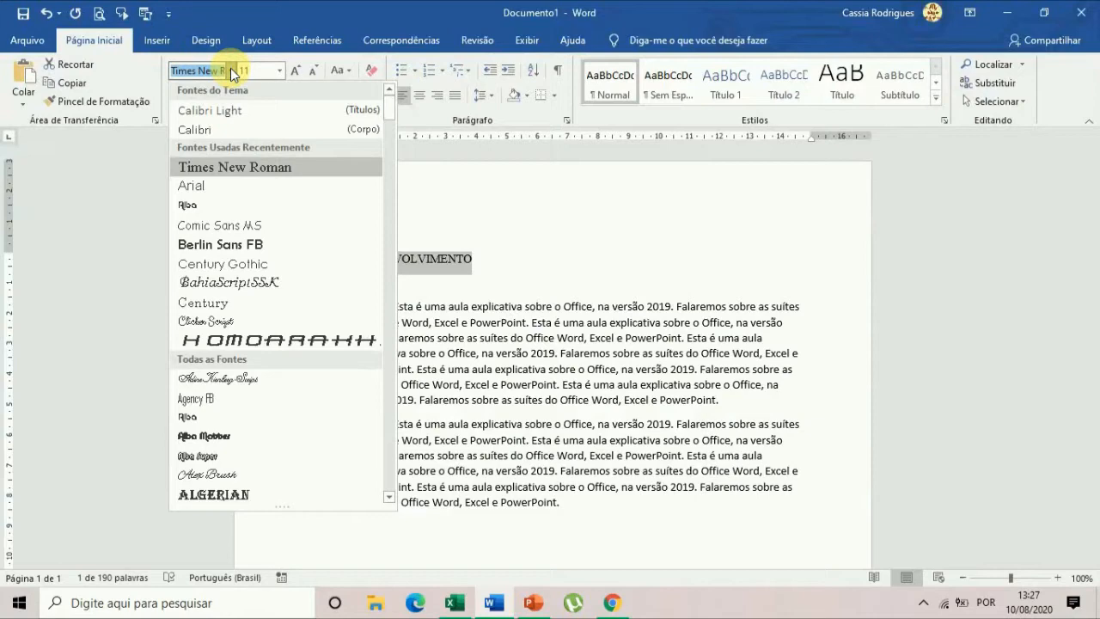
scroll(265, 190, down, 4)
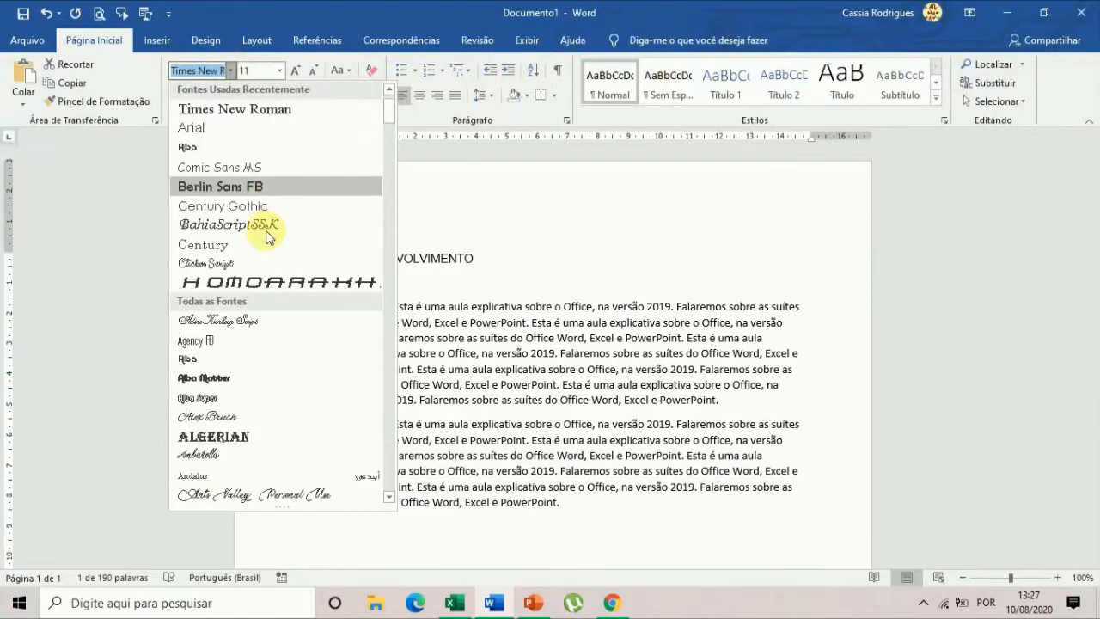
scroll(259, 274, down, 12)
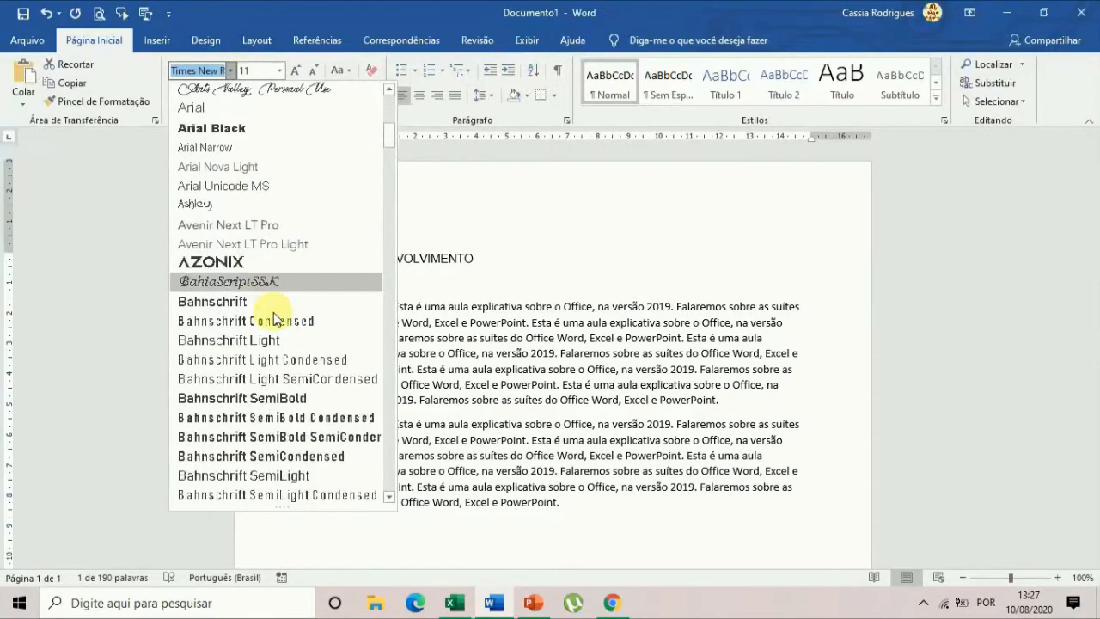
scroll(282, 339, down, 10)
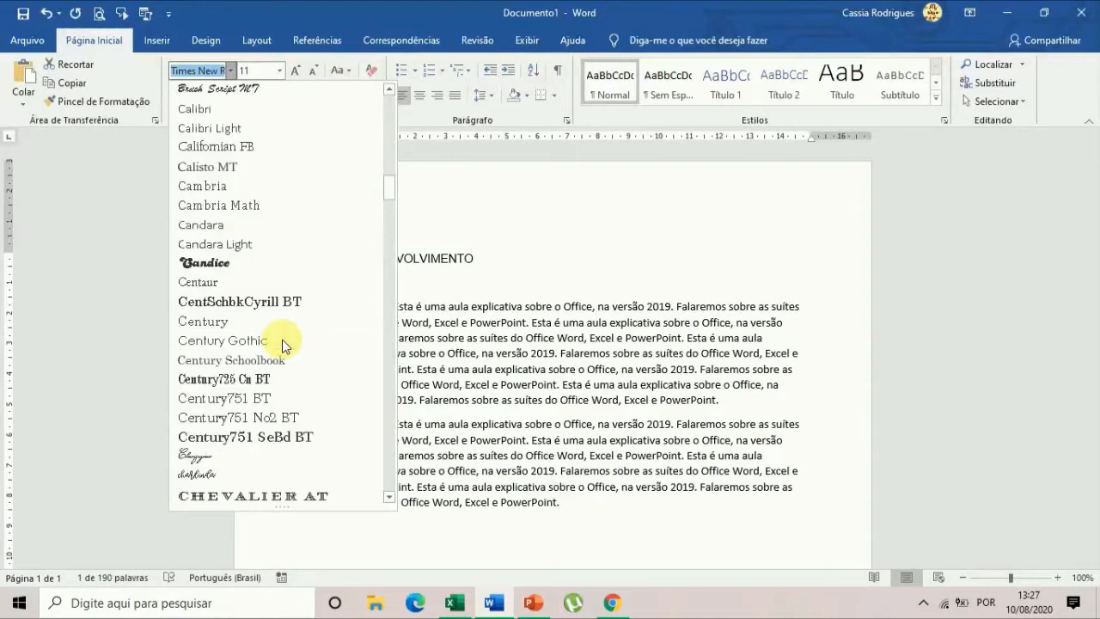
scroll(269, 395, down, 3)
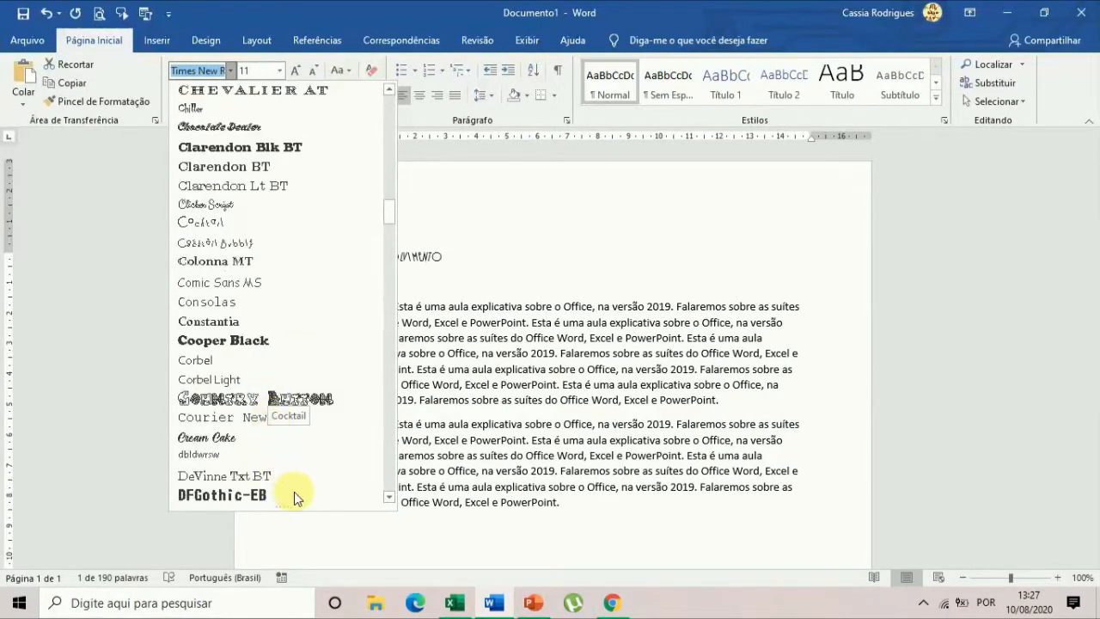
scroll(323, 244, down, 4)
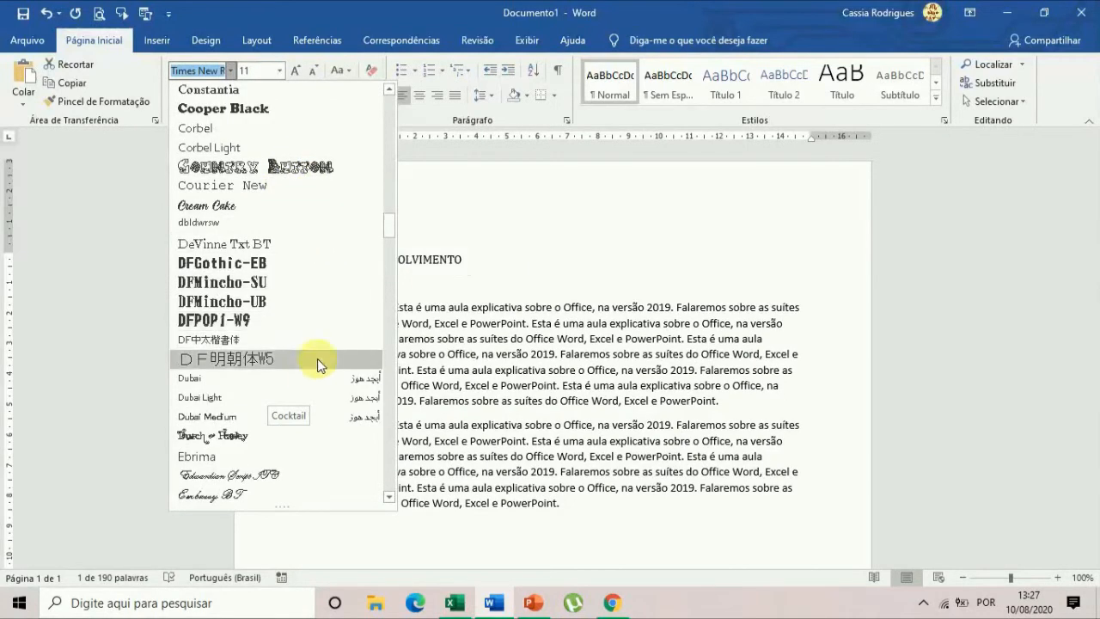
scroll(387, 223, down, 1)
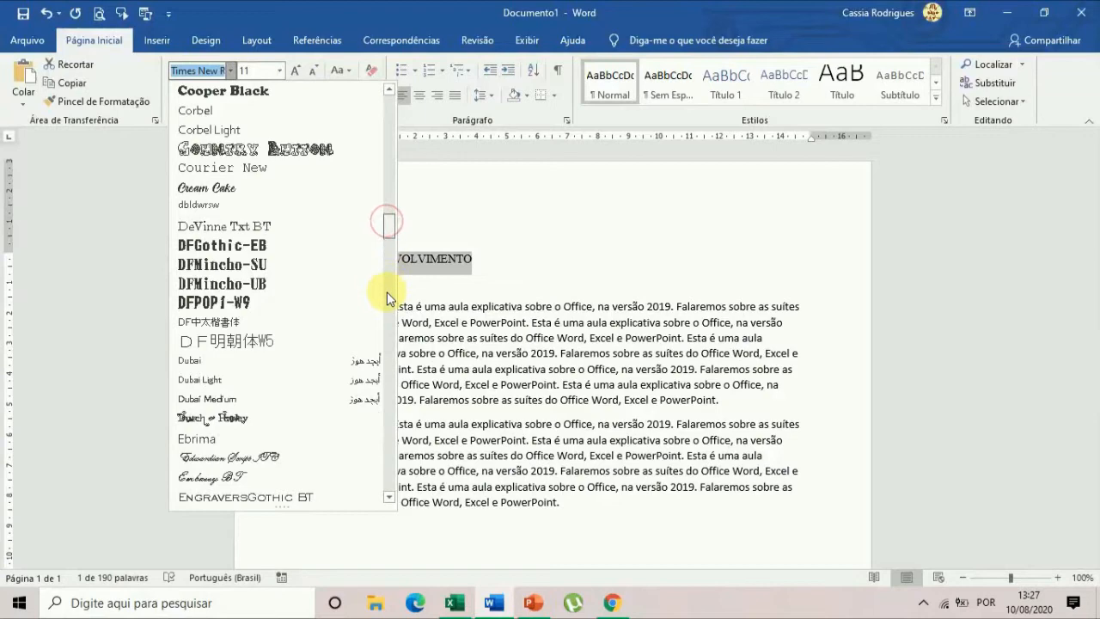
scroll(384, 219, down, 8)
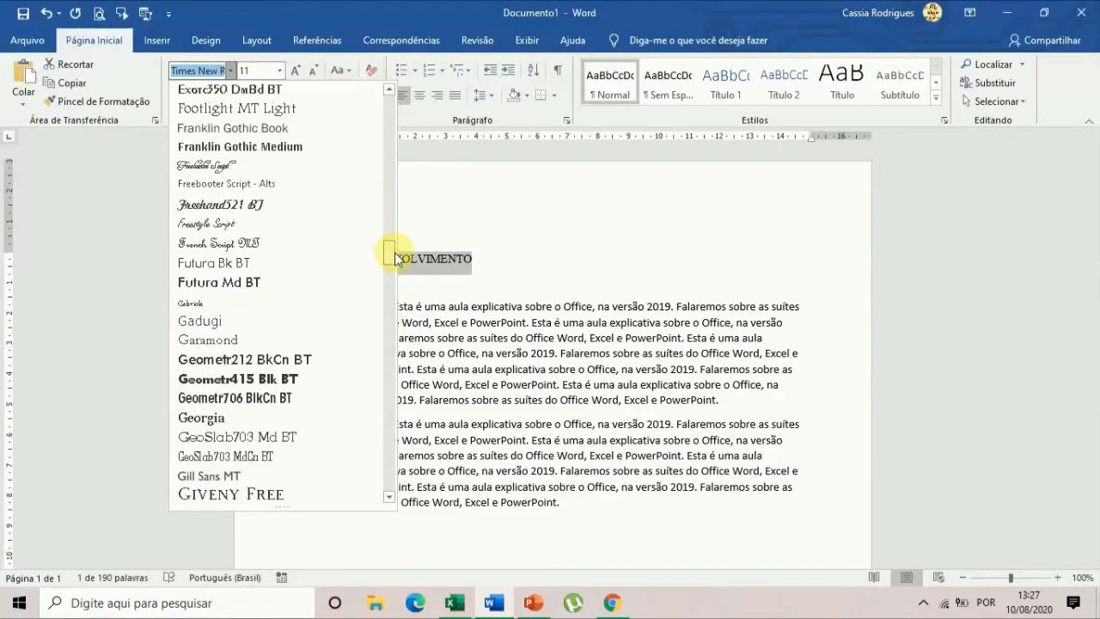
scroll(398, 252, up, 12)
scroll(387, 208, up, 1)
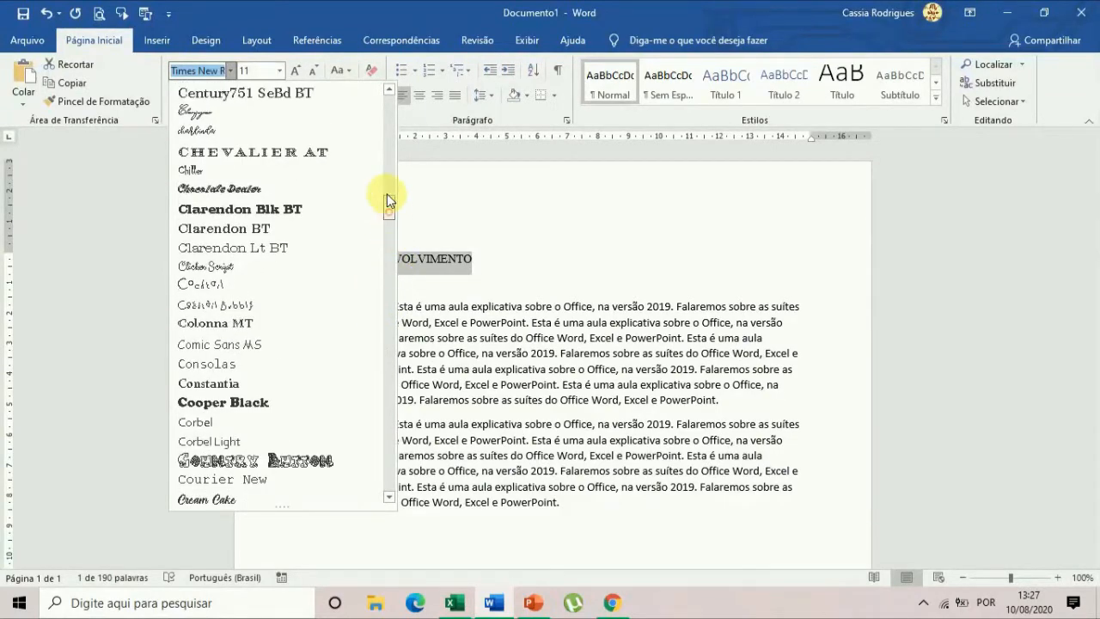
scroll(386, 94, up, 3)
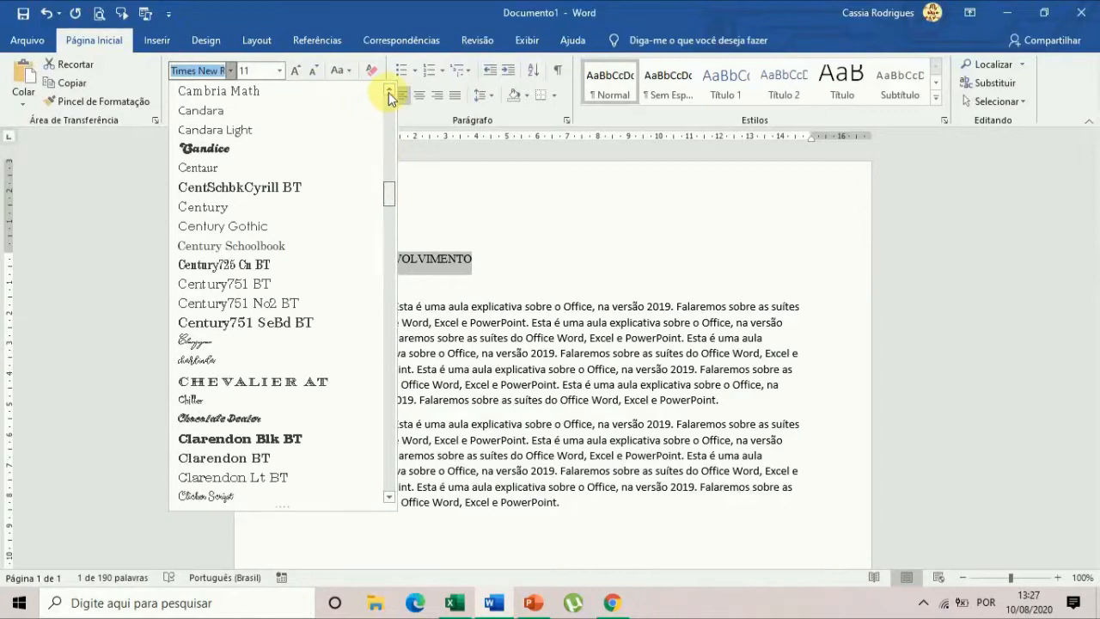
scroll(388, 92, up, 10)
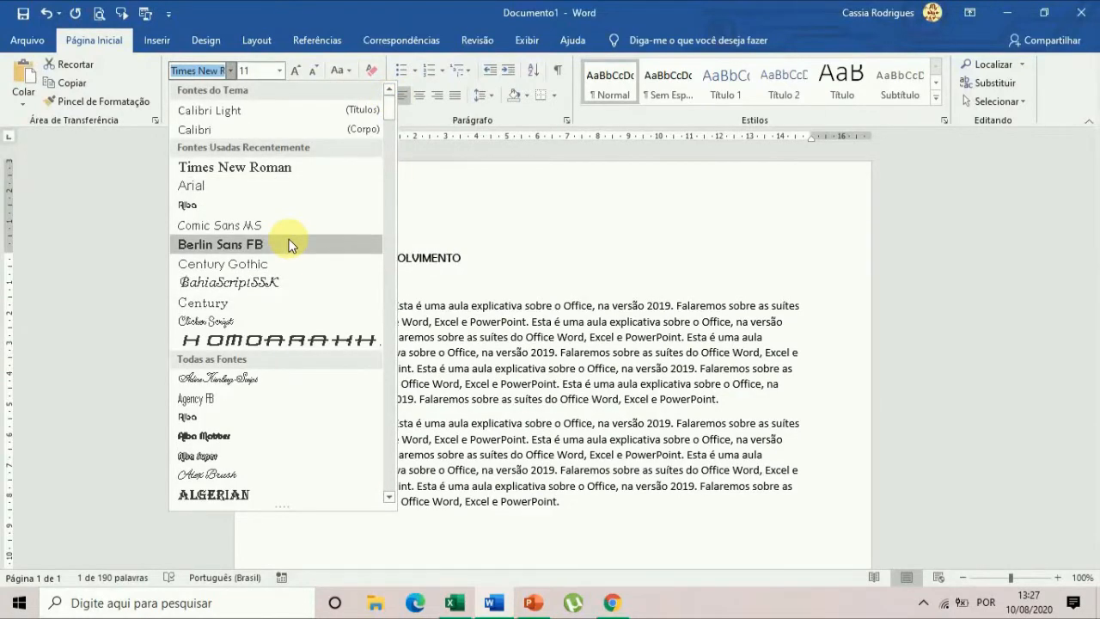
click(253, 185)
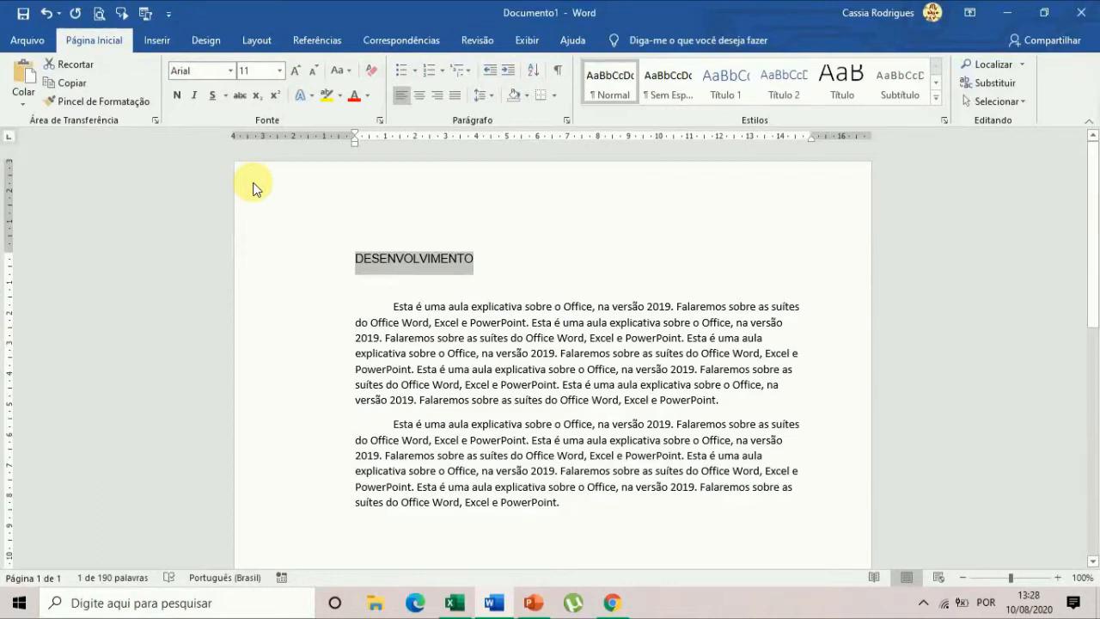
Apply the Azonix font to the heading "DESENVOLVIMENTO" and set its font size to 16.
click(231, 76)
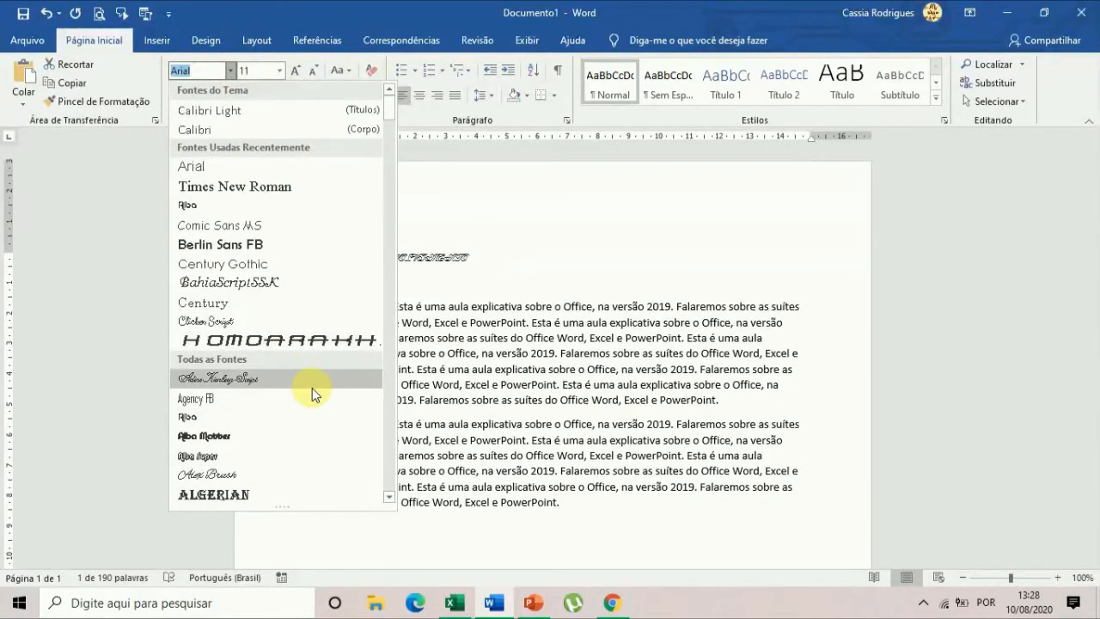
scroll(312, 388, down, 5)
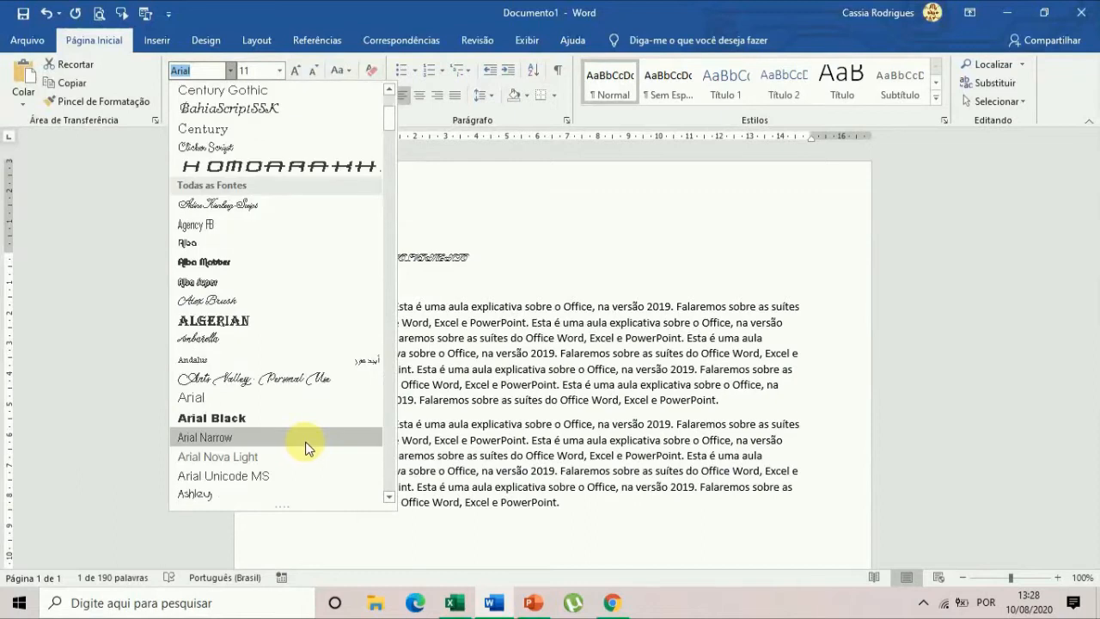
scroll(307, 447, down, 1)
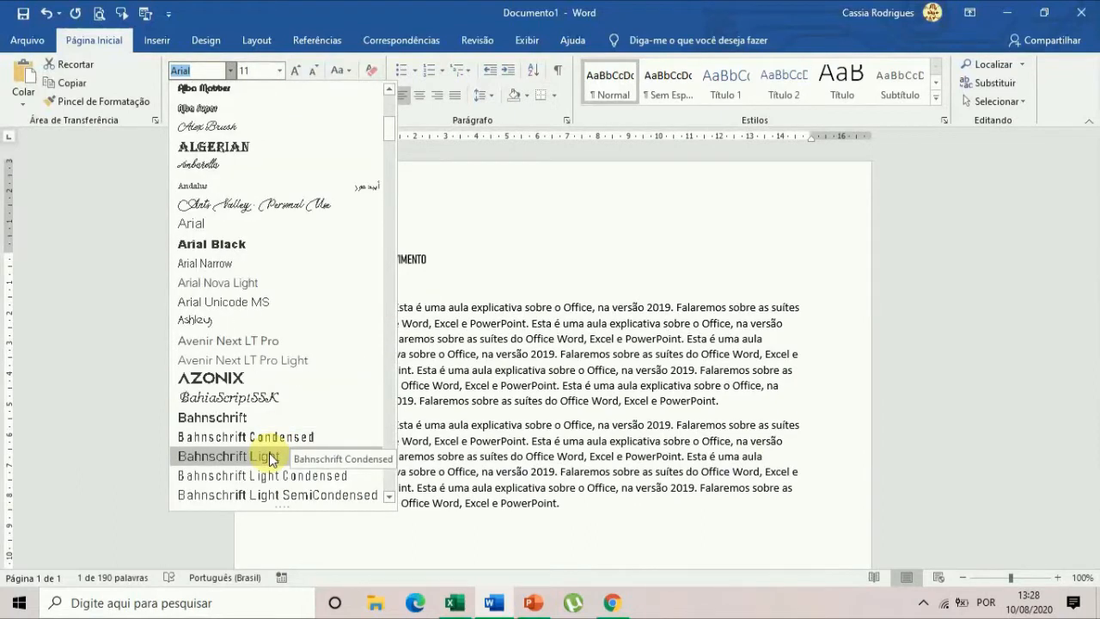
click(258, 382)
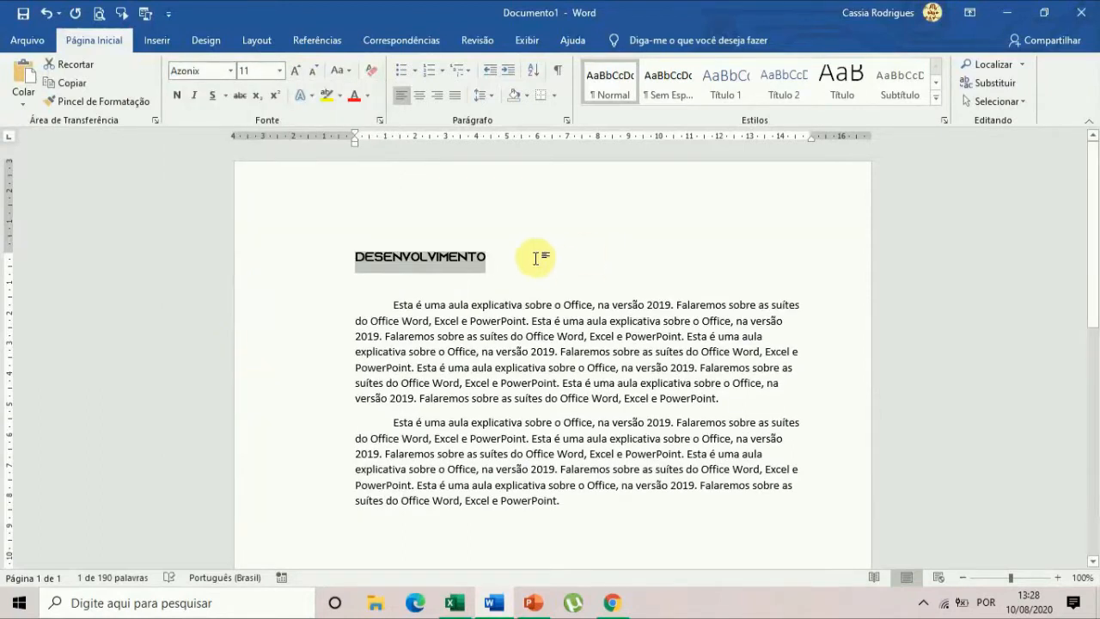
click(280, 72)
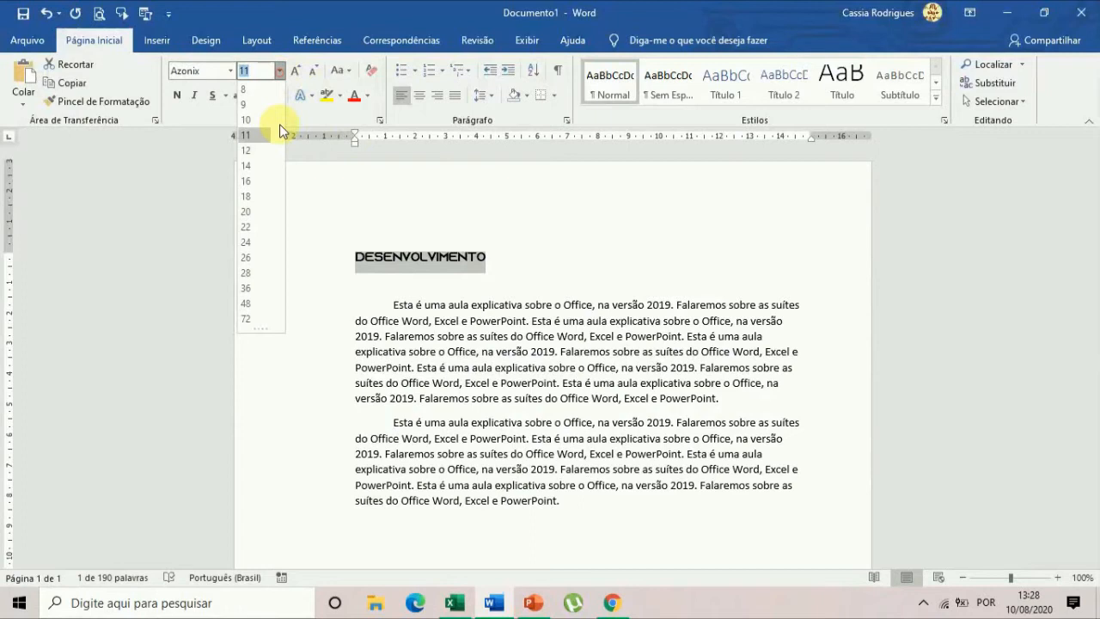
click(254, 181)
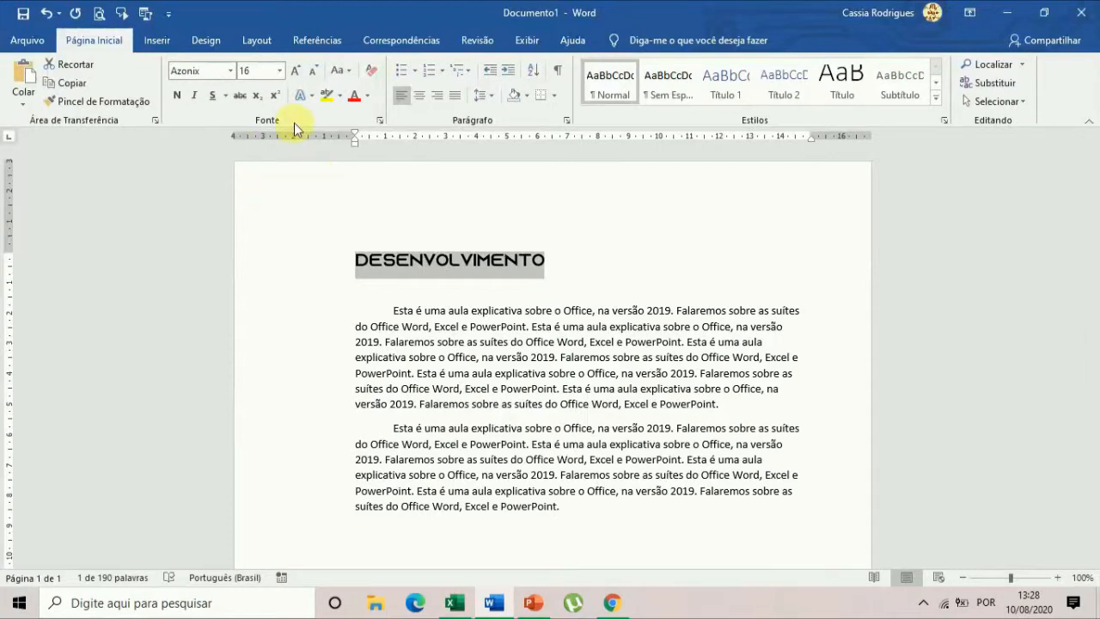
Try bold, italic and underline one at a time on the heading, removing each format again.
click(176, 96)
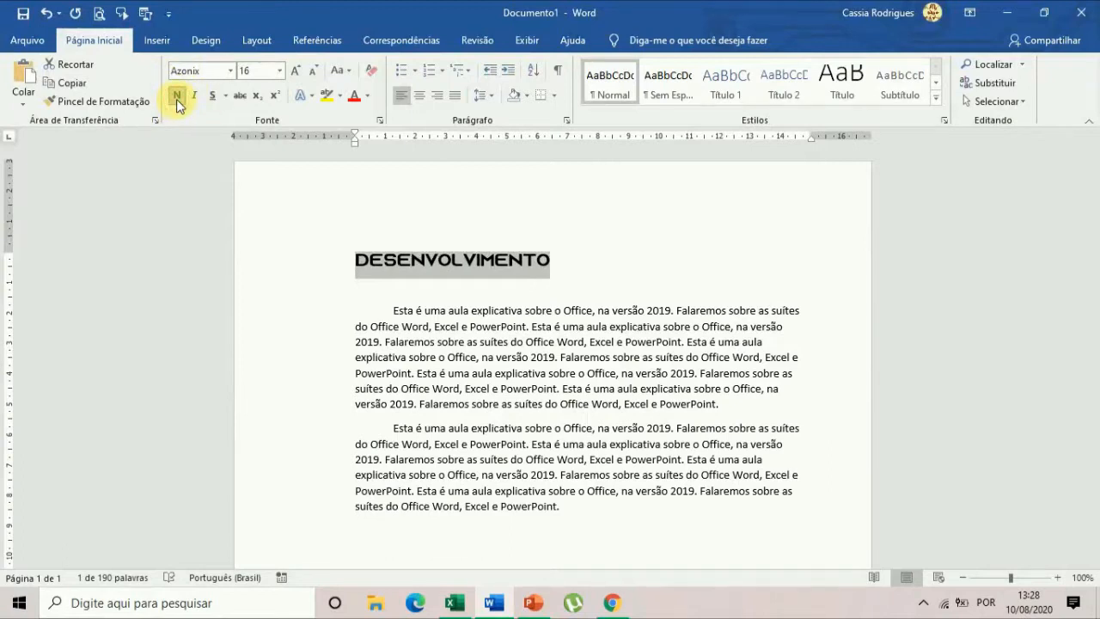
click(176, 99)
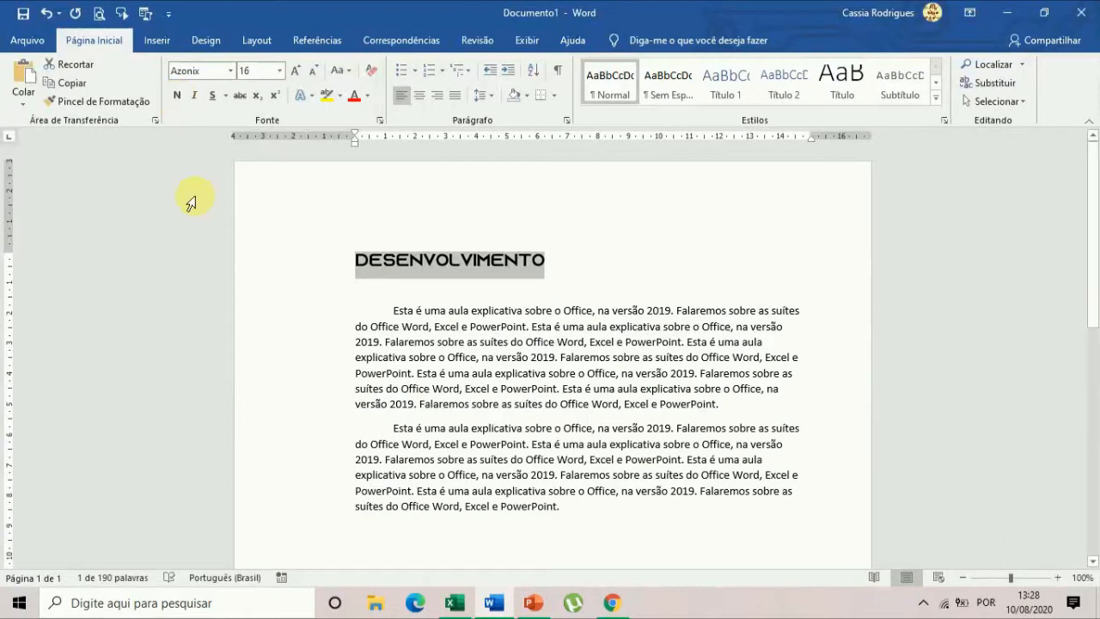
click(177, 95)
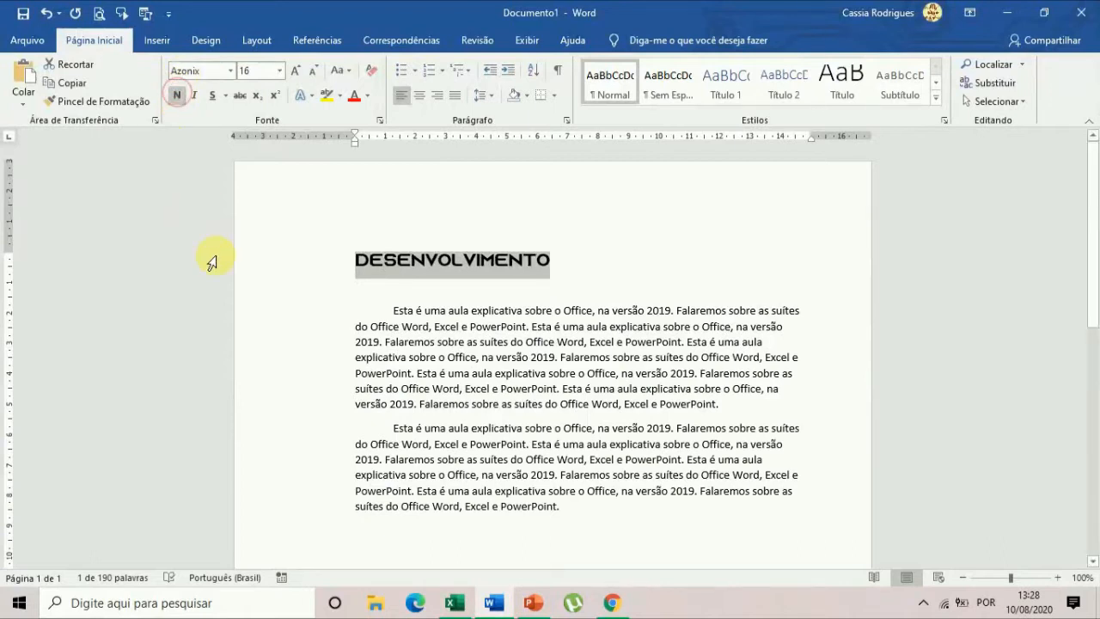
click(177, 96)
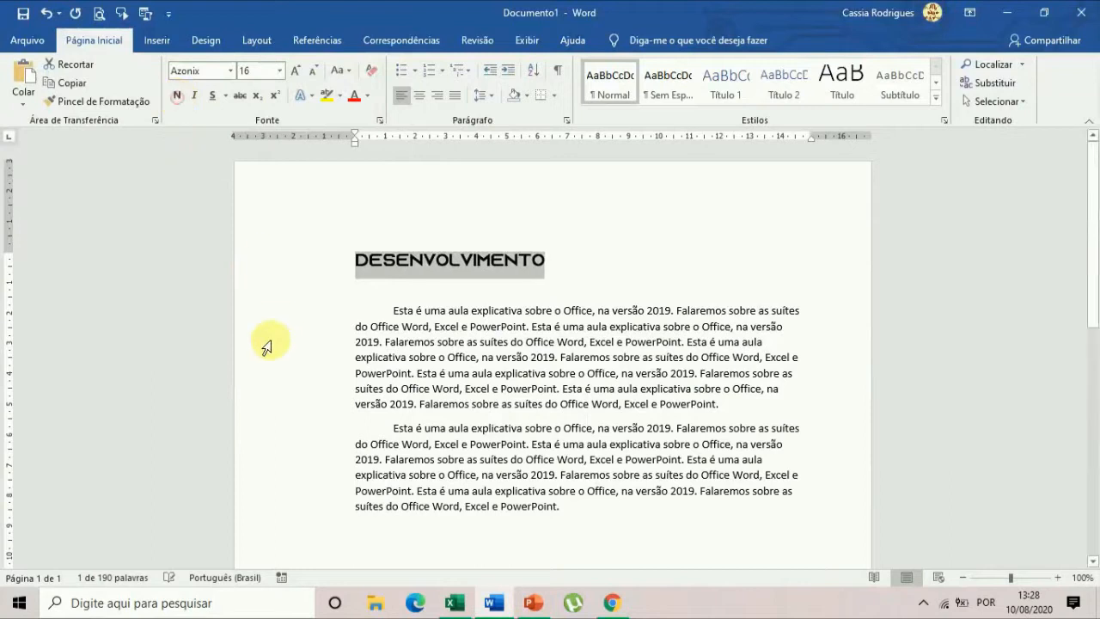
click(196, 95)
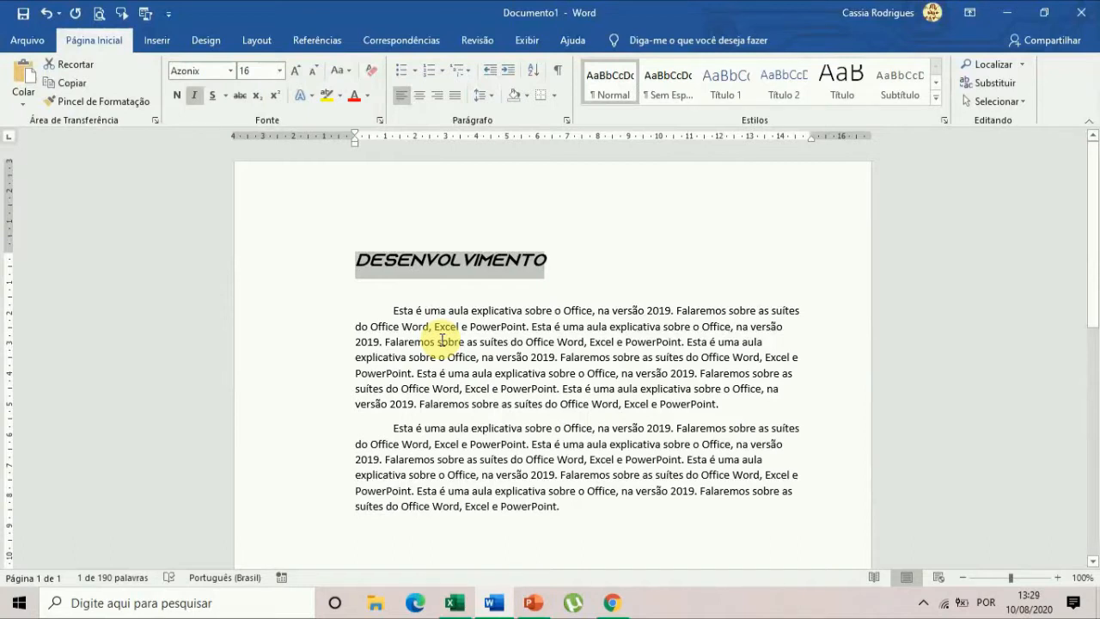
click(194, 95)
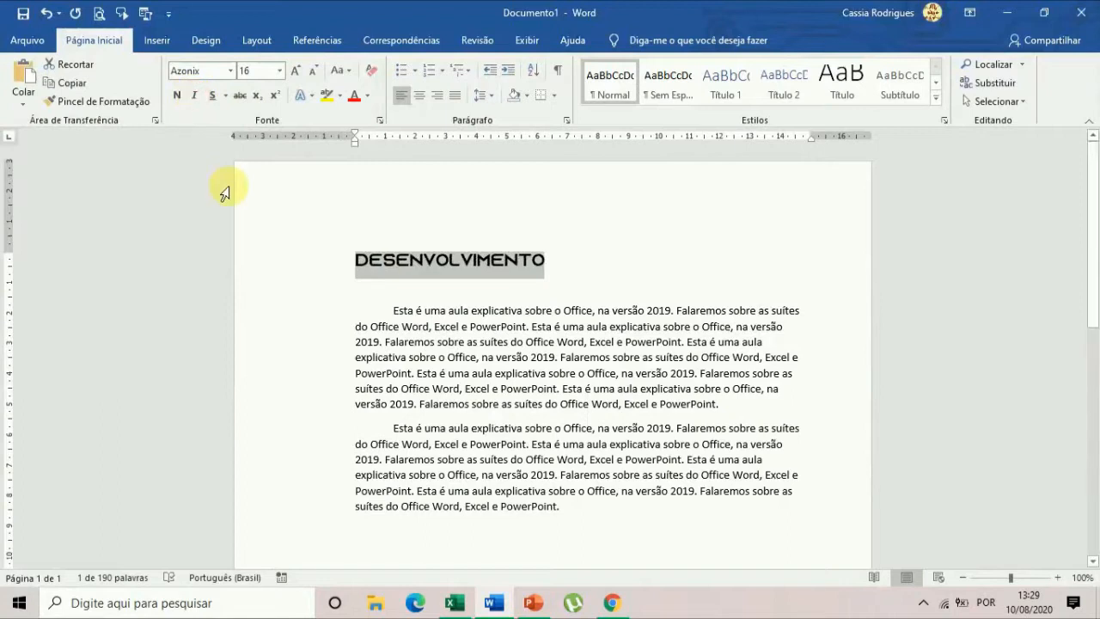
click(212, 96)
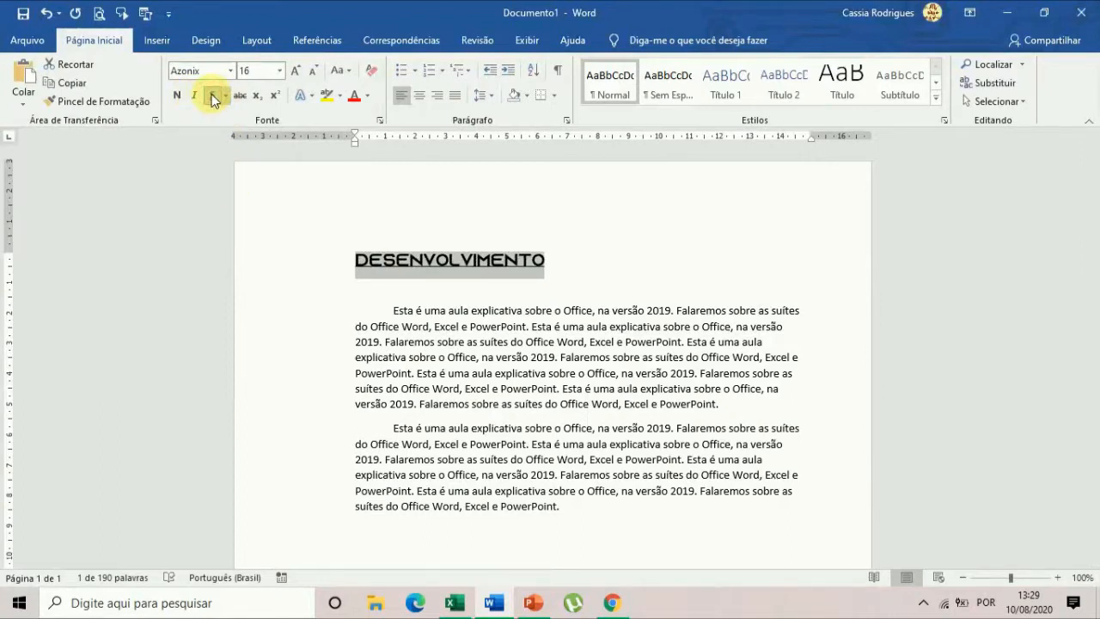
click(214, 98)
click(241, 97)
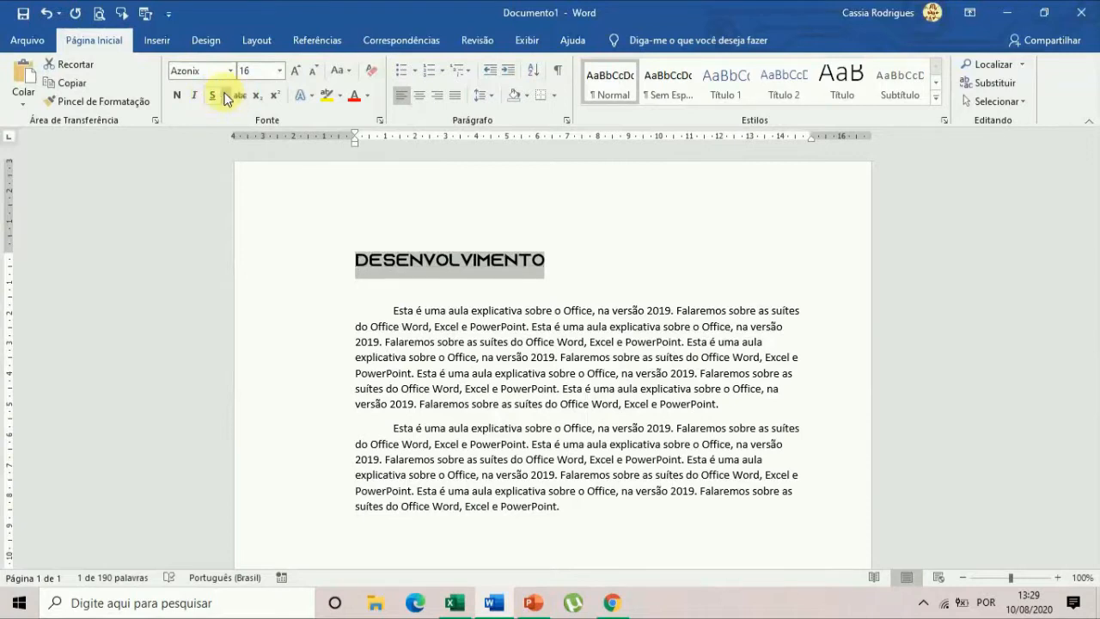
Preview the available underline styles on the heading, including the wavy one, without applying any.
click(226, 96)
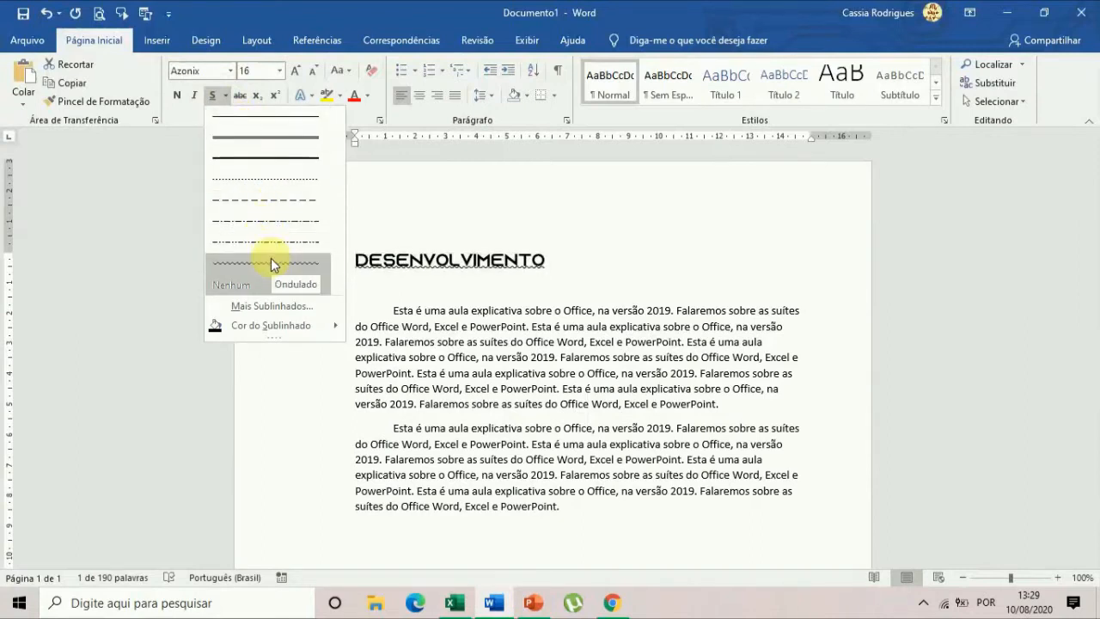
mouse_move(292, 328)
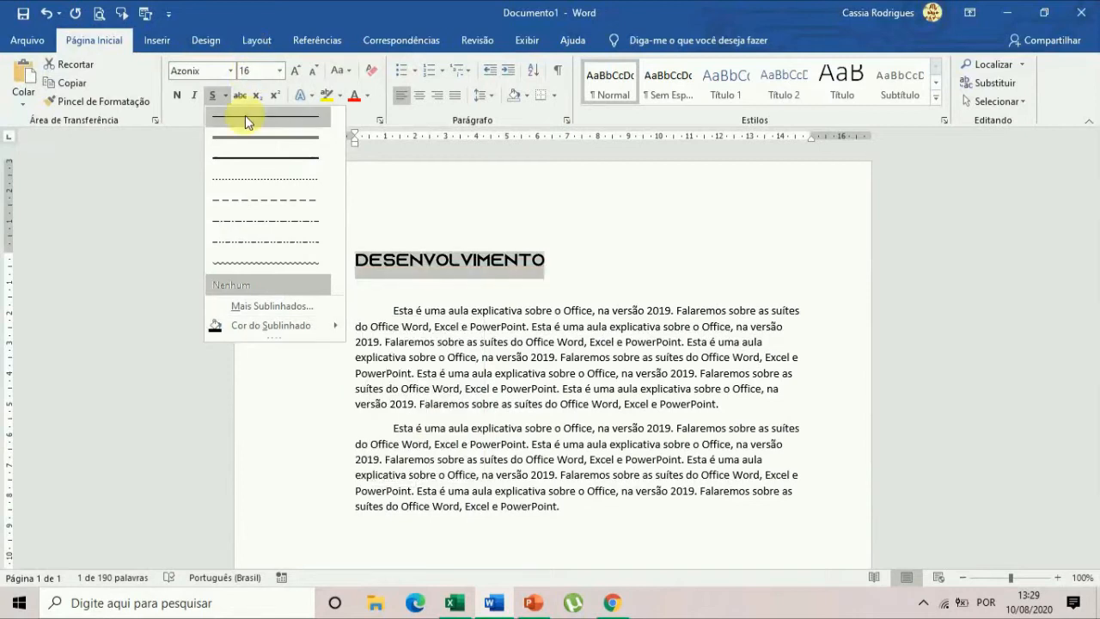
click(226, 97)
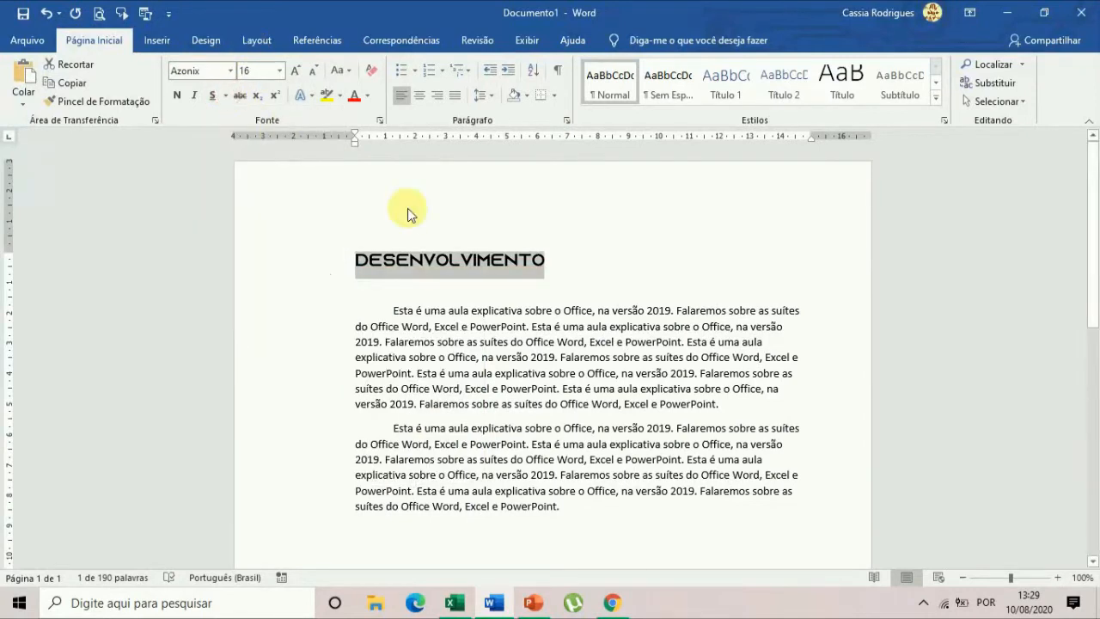
Make the heading "DESENVOLVIMENTO" bold and set its font color to the standard light blue (Azul-claro).
click(180, 94)
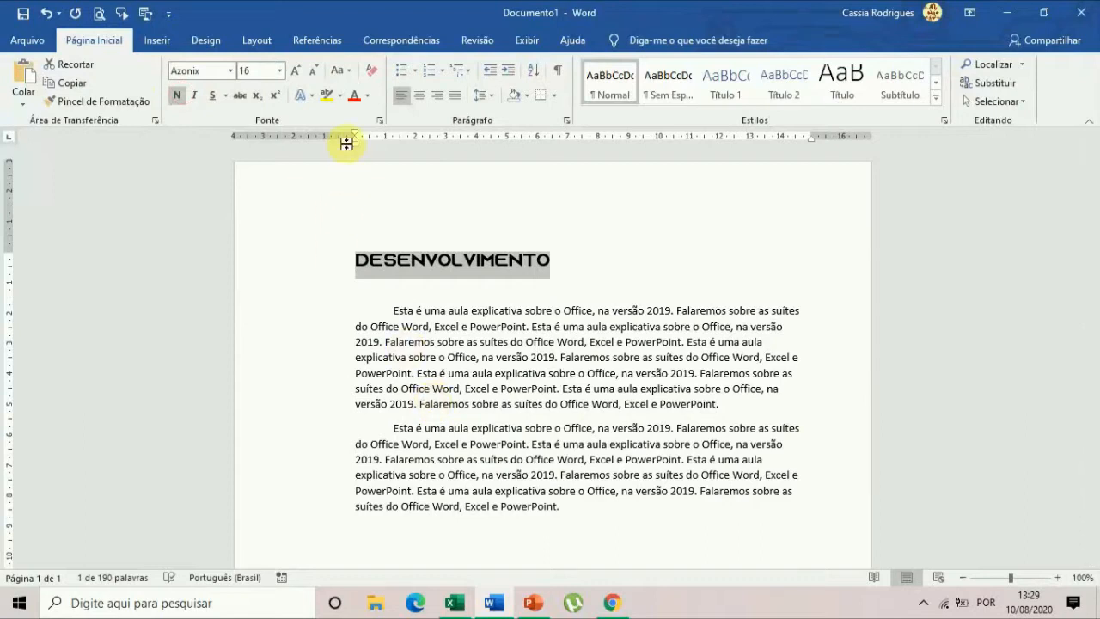
click(369, 99)
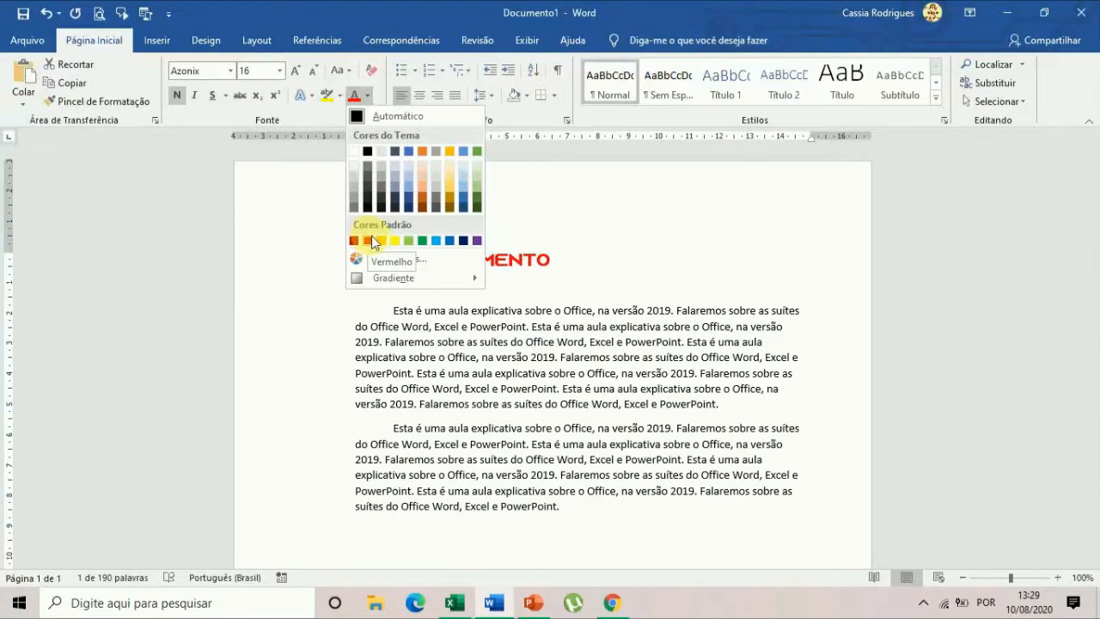
click(437, 241)
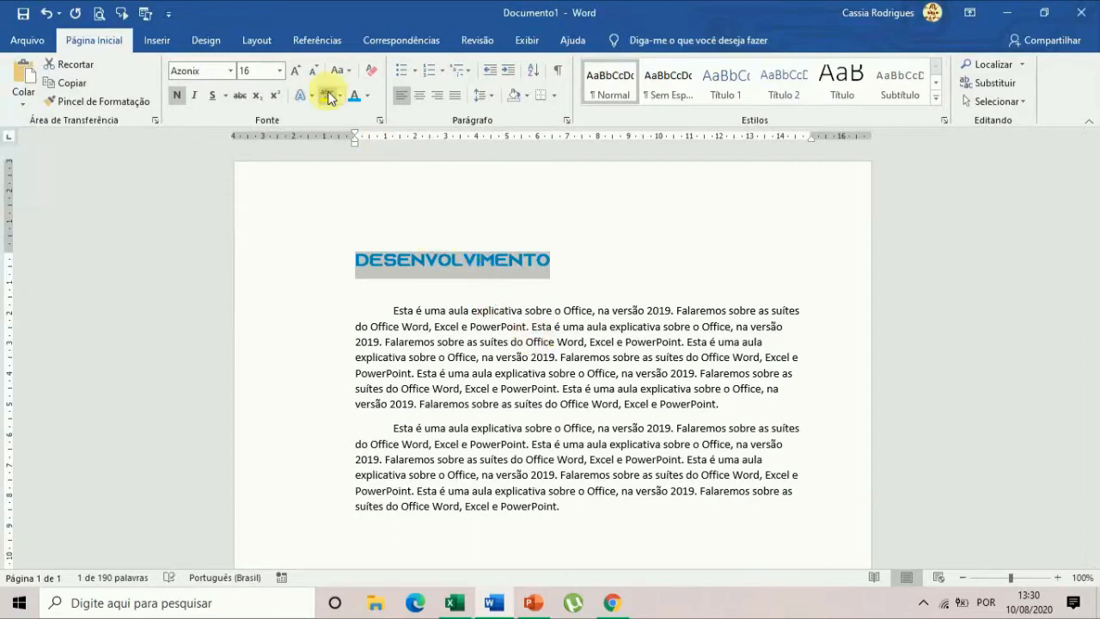
Open the additional gradient settings for the heading's font color and switch its text fill to a gradient fill.
click(368, 95)
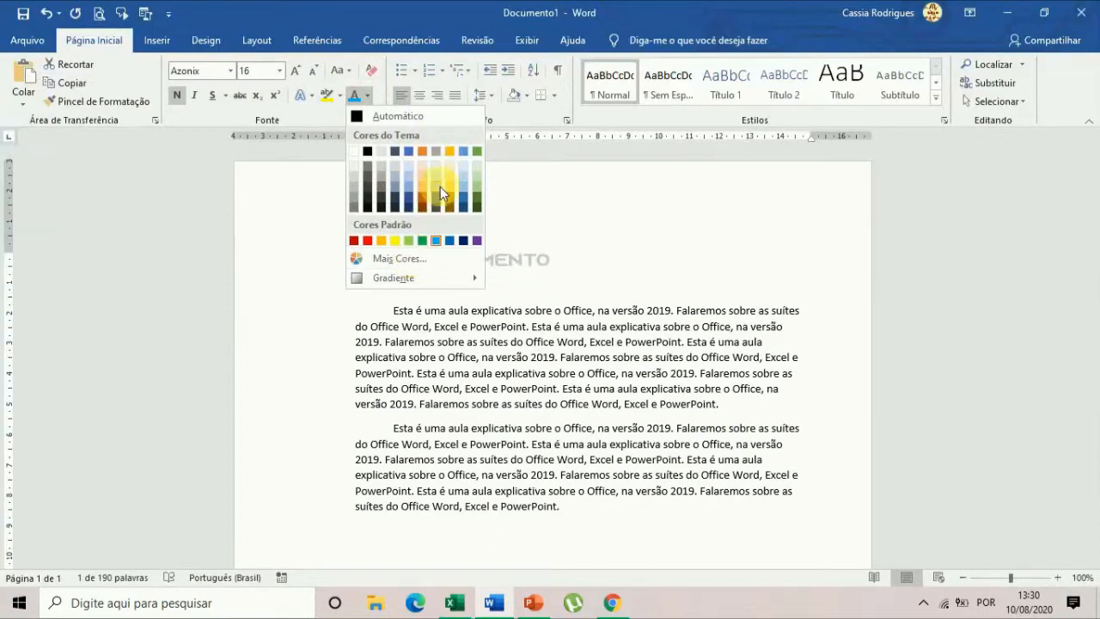
mouse_move(392, 278)
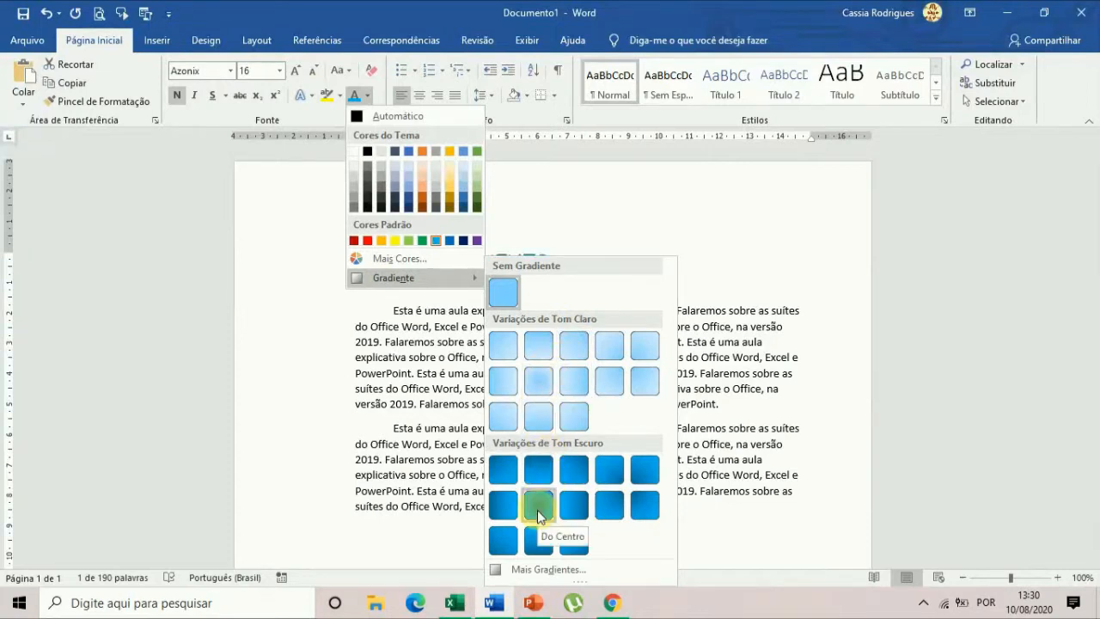
click(548, 570)
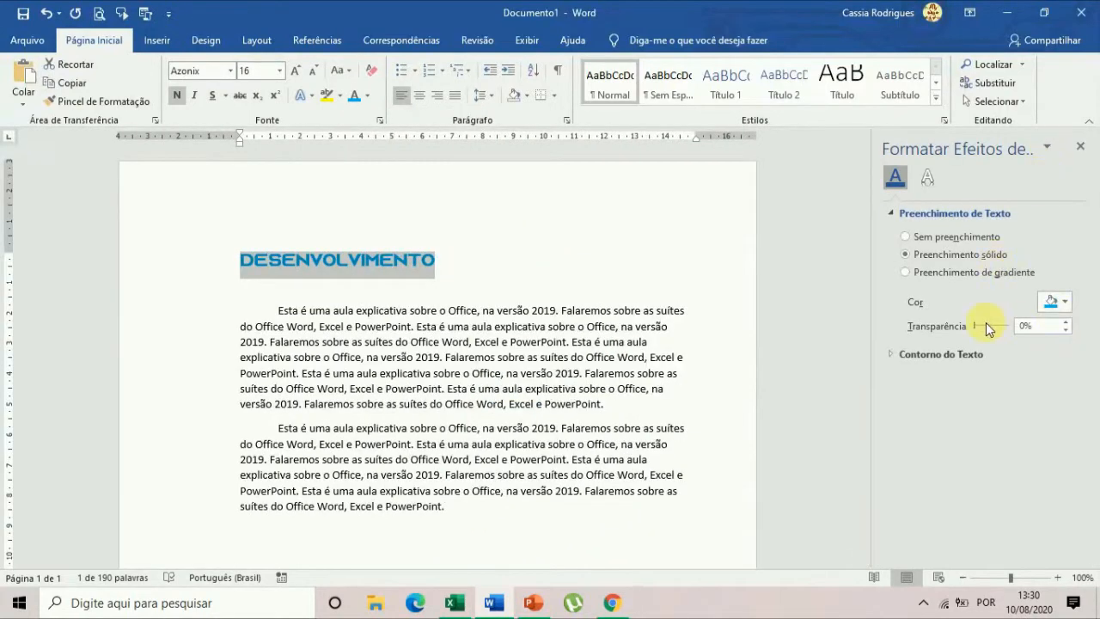
click(979, 274)
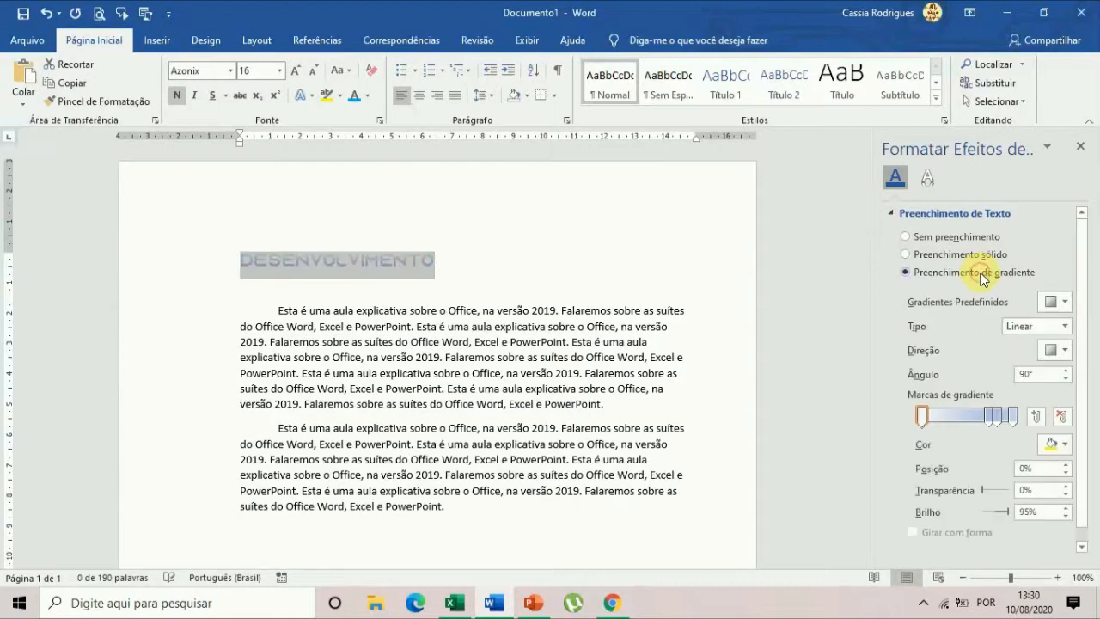
Move a middle gradient stop to 35%, then color the first stop yellow and the 35% stop purple.
mouse_move(988, 417)
mouse_down()
mouse_move(950, 419)
mouse_move(994, 418)
mouse_move(986, 425)
mouse_up()
click(921, 416)
click(1056, 443)
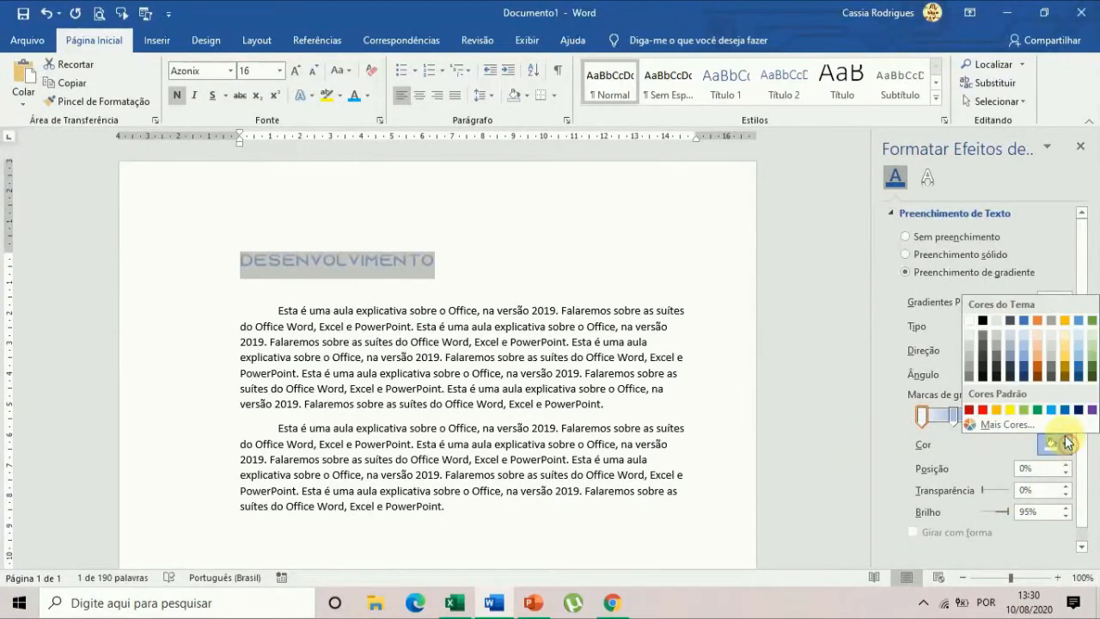
click(1008, 411)
click(955, 418)
click(1062, 443)
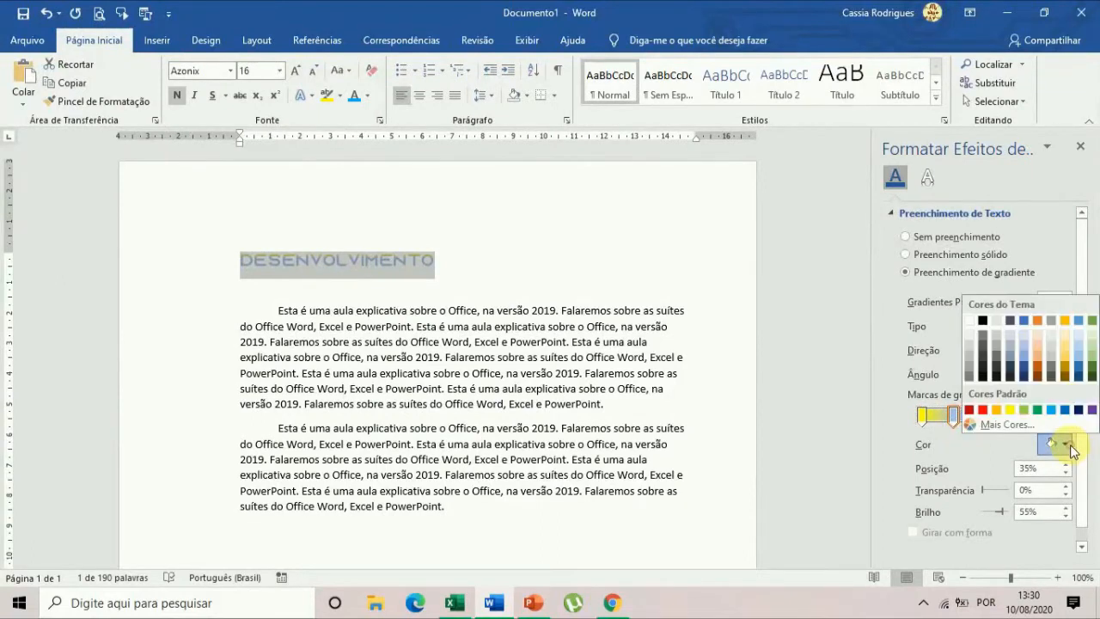
click(1091, 410)
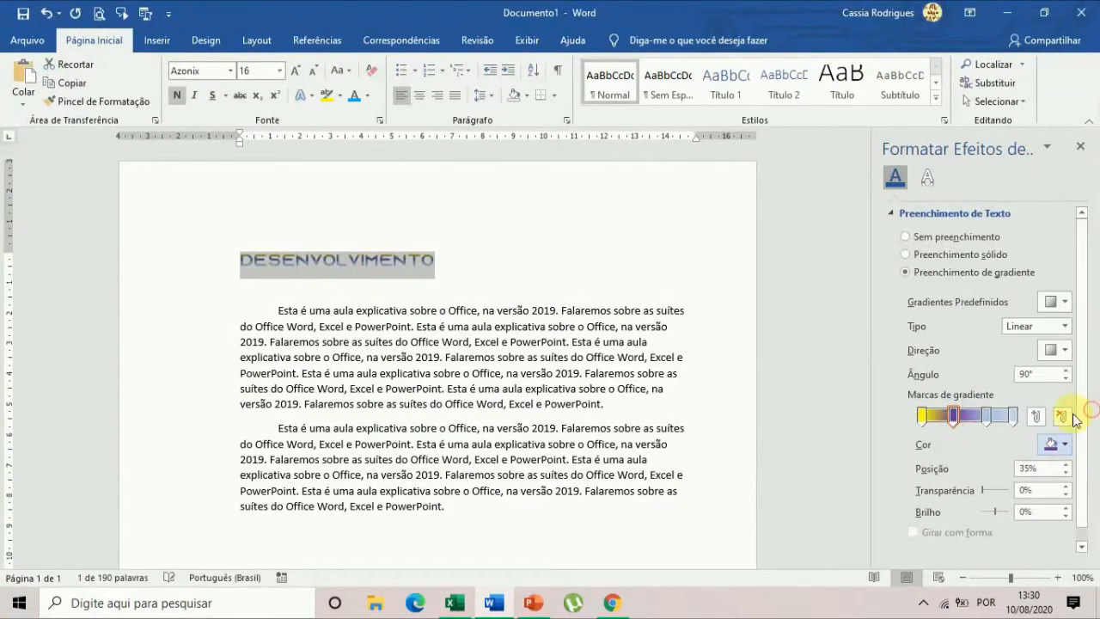
Color the 71% gradient stop green and the final 100% stop red, and deselect the heading.
click(986, 416)
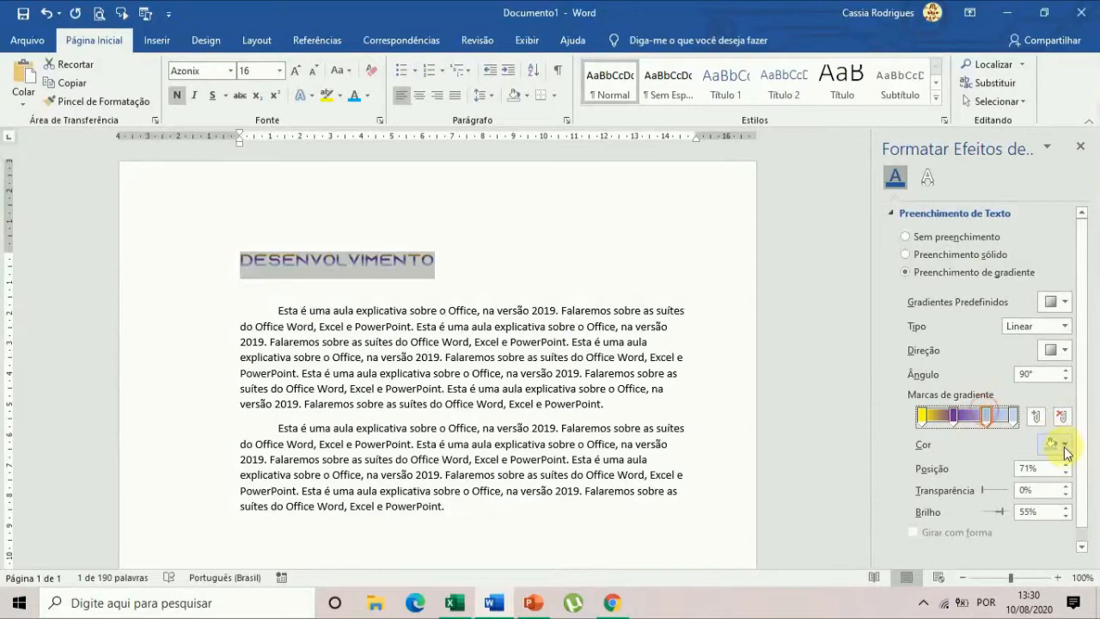
click(1062, 443)
click(1050, 410)
click(1014, 416)
click(1056, 445)
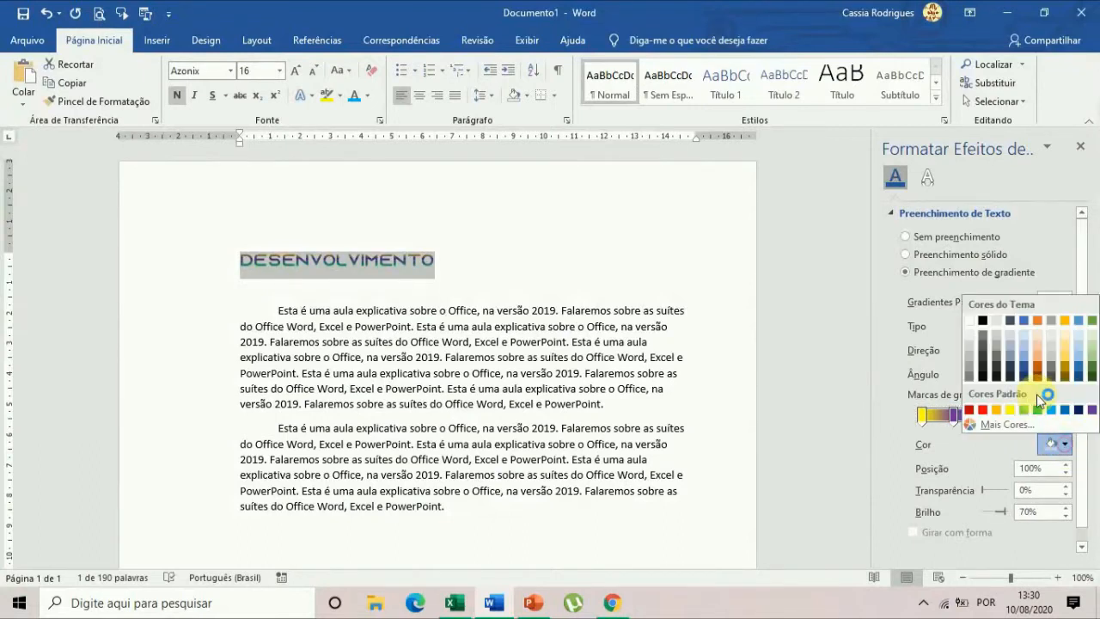
click(985, 411)
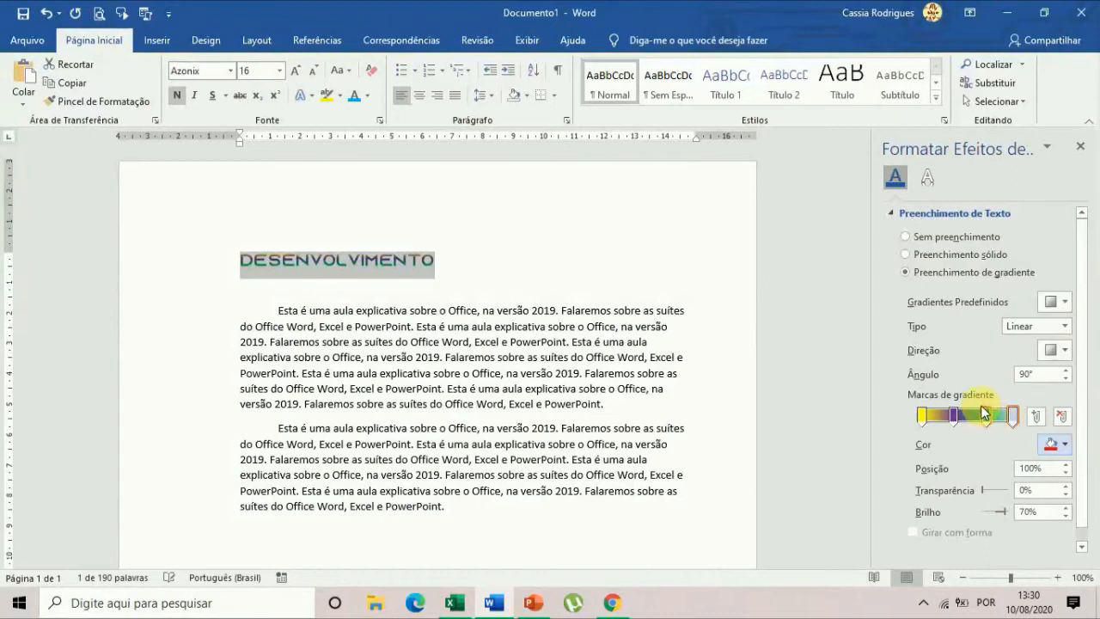
click(491, 267)
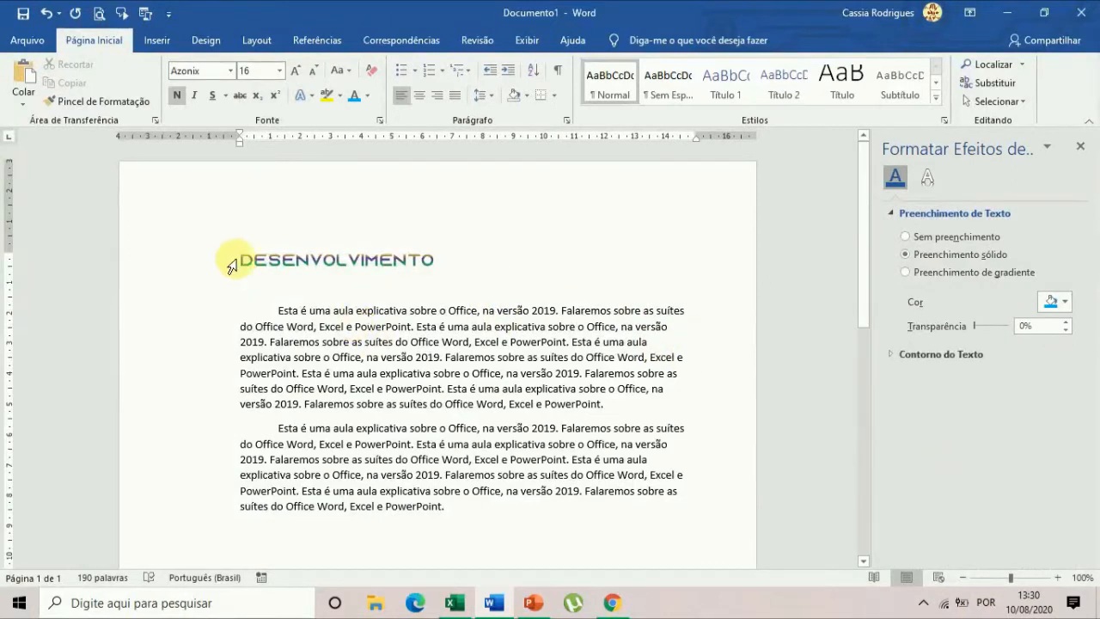
Reselect the heading, look through the preset gradients, and set the linear gradient to run horizontally from yellow to red.
drag(240, 259, 437, 261)
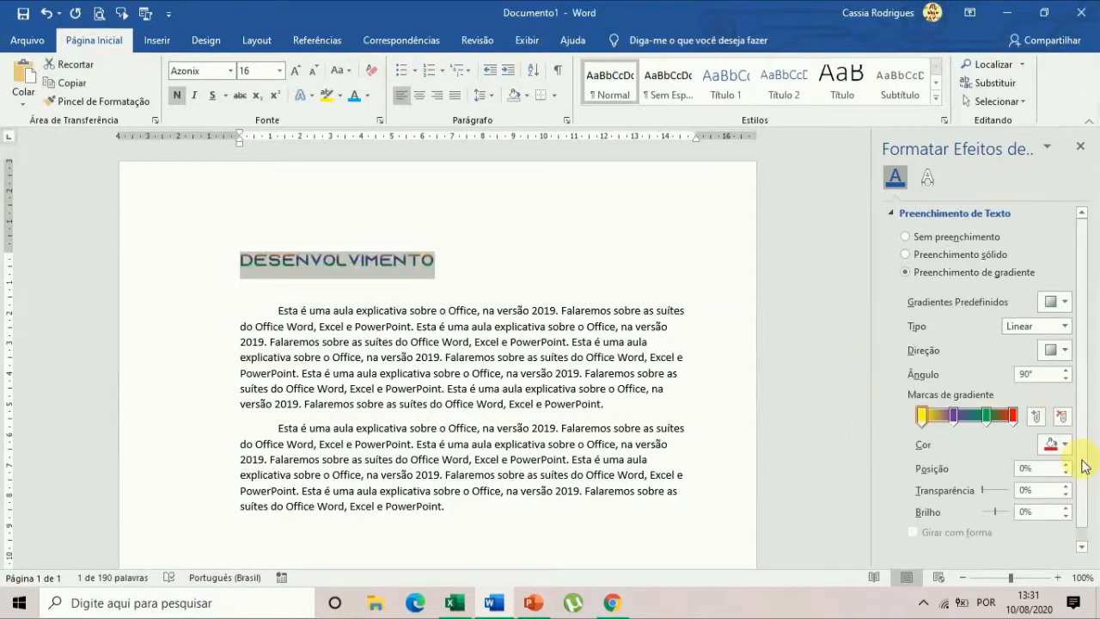
click(1062, 302)
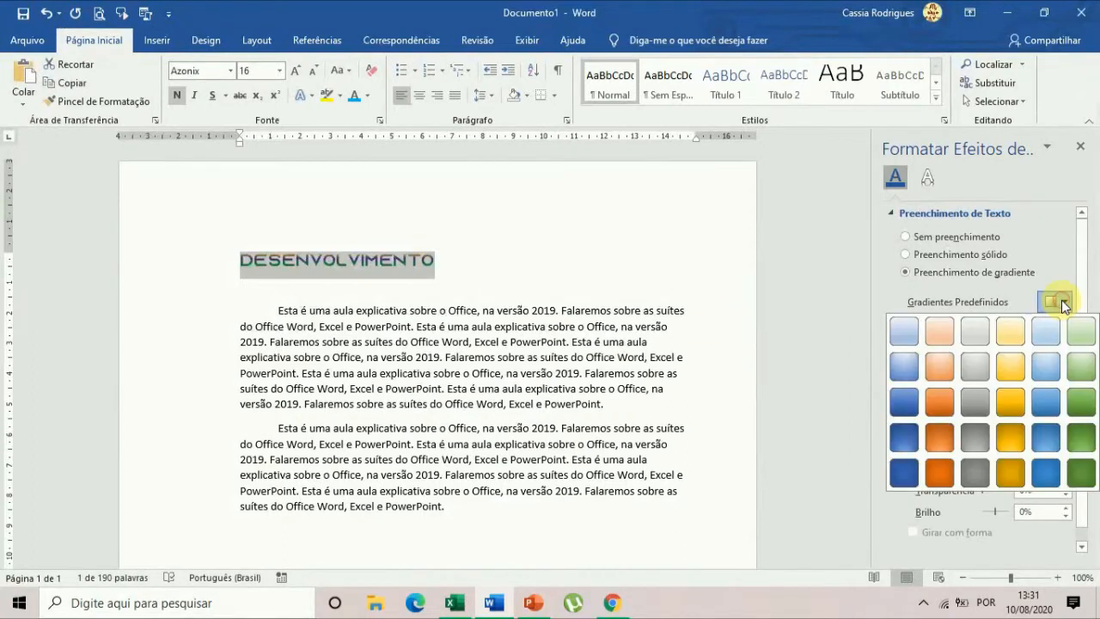
click(1063, 302)
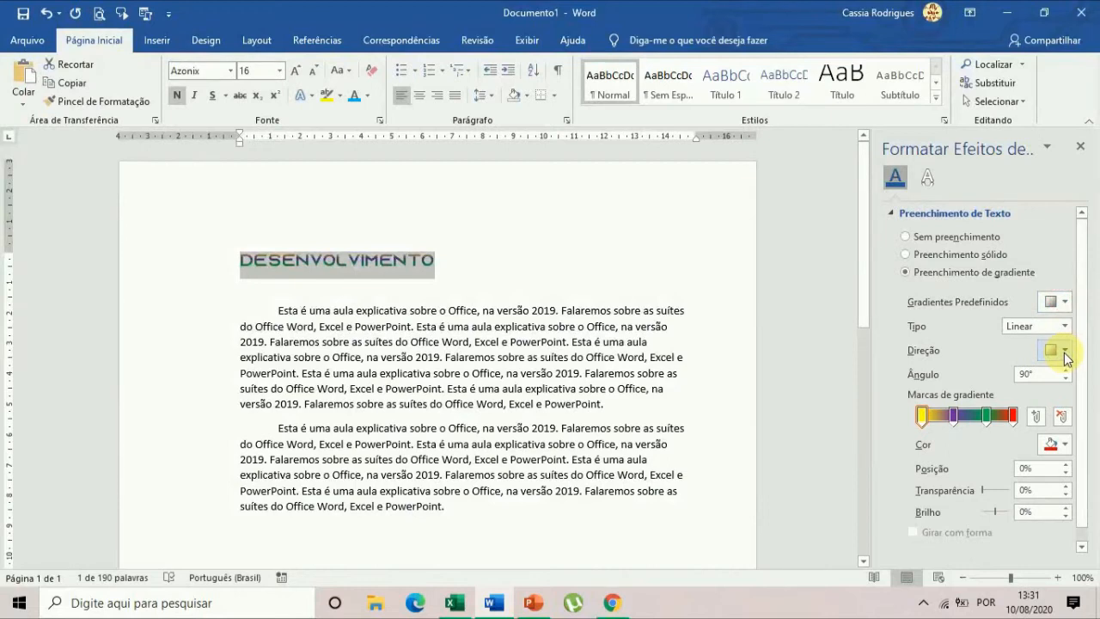
click(1063, 351)
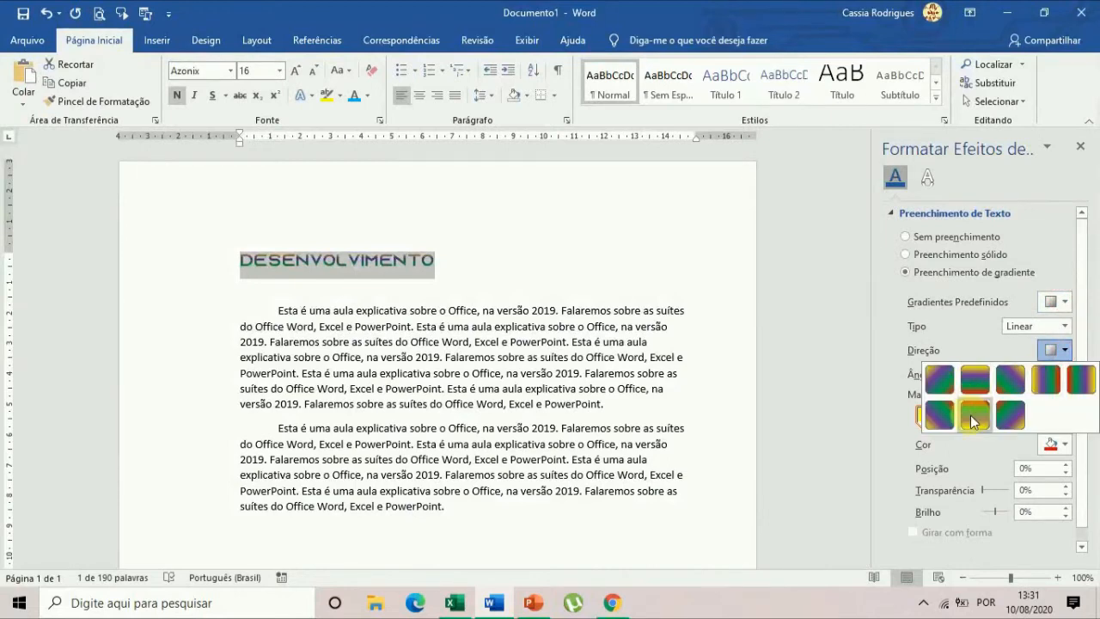
click(1046, 376)
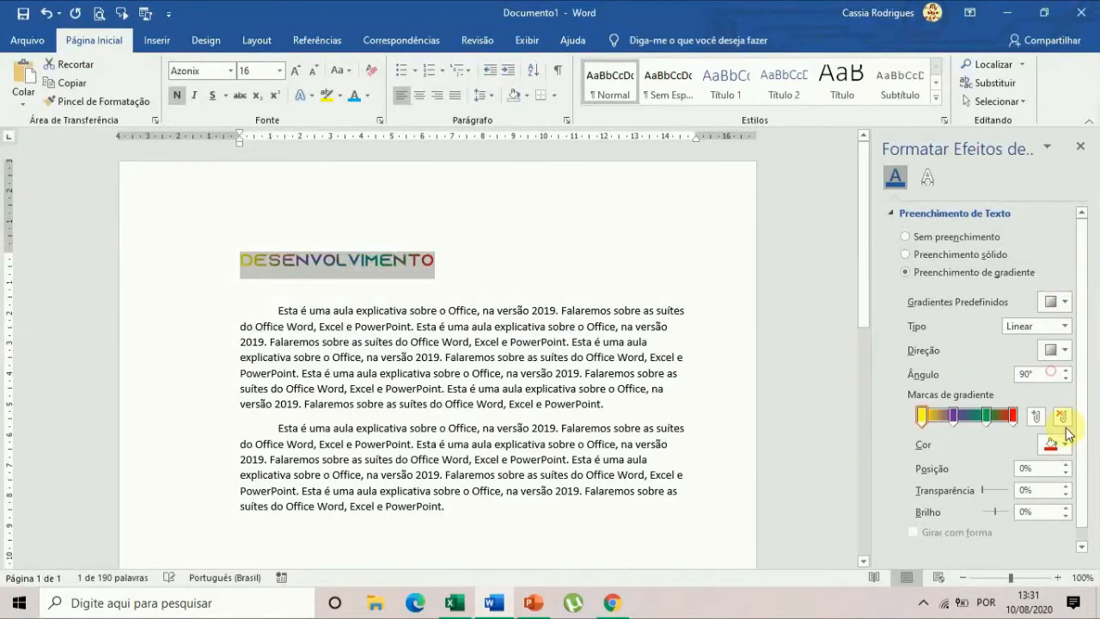
click(518, 286)
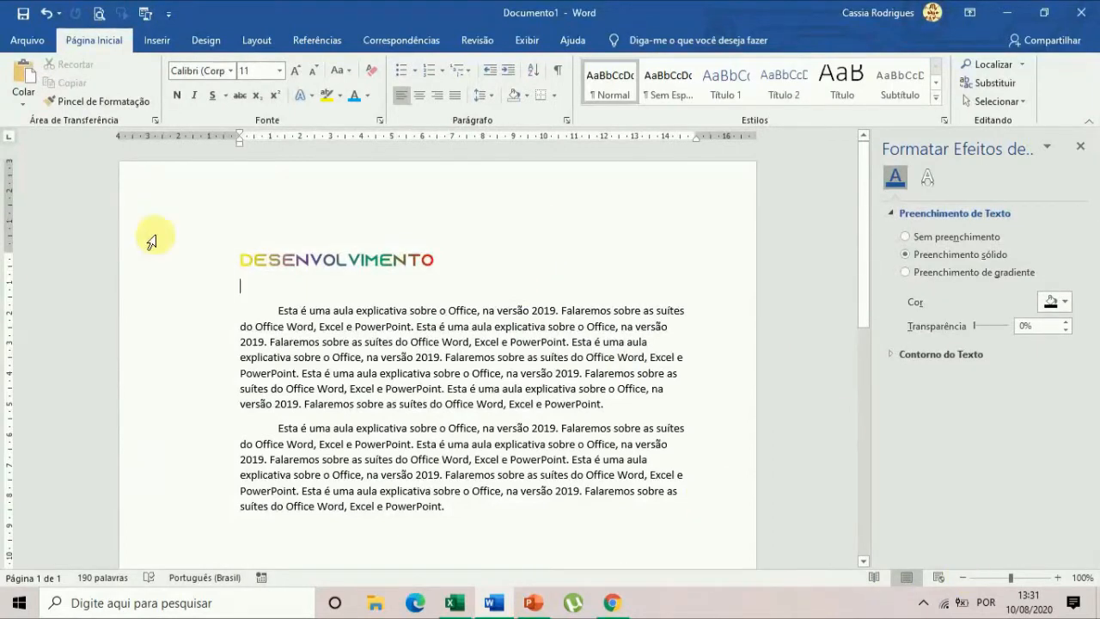
Try center and right alignment on the heading "DESENVOLVIMENTO" and leave it centered above the body text.
drag(236, 263, 438, 259)
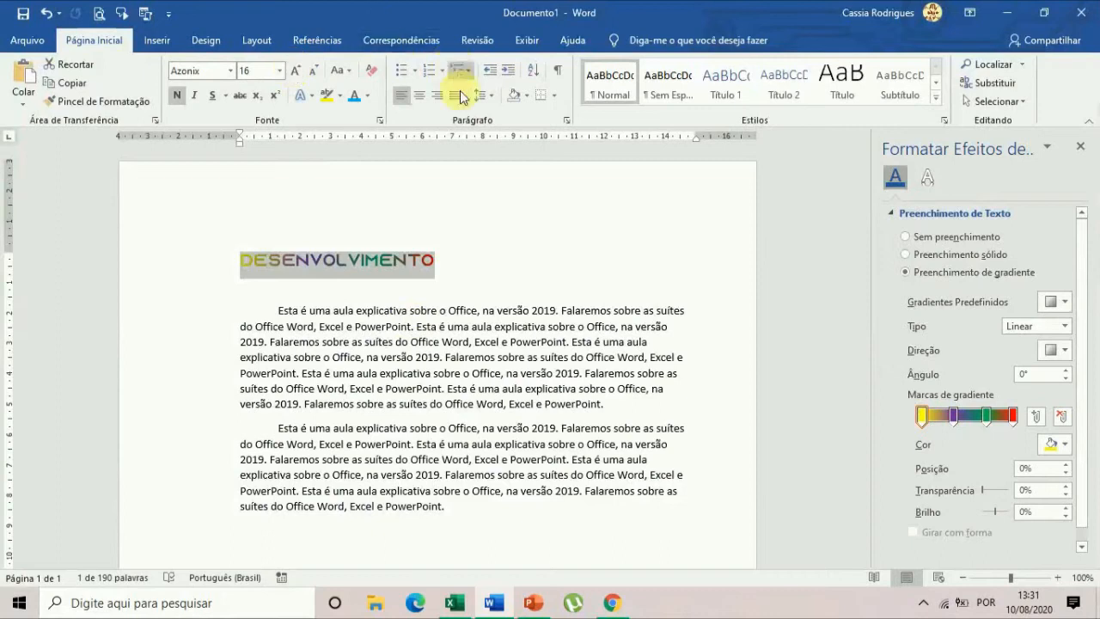
click(405, 111)
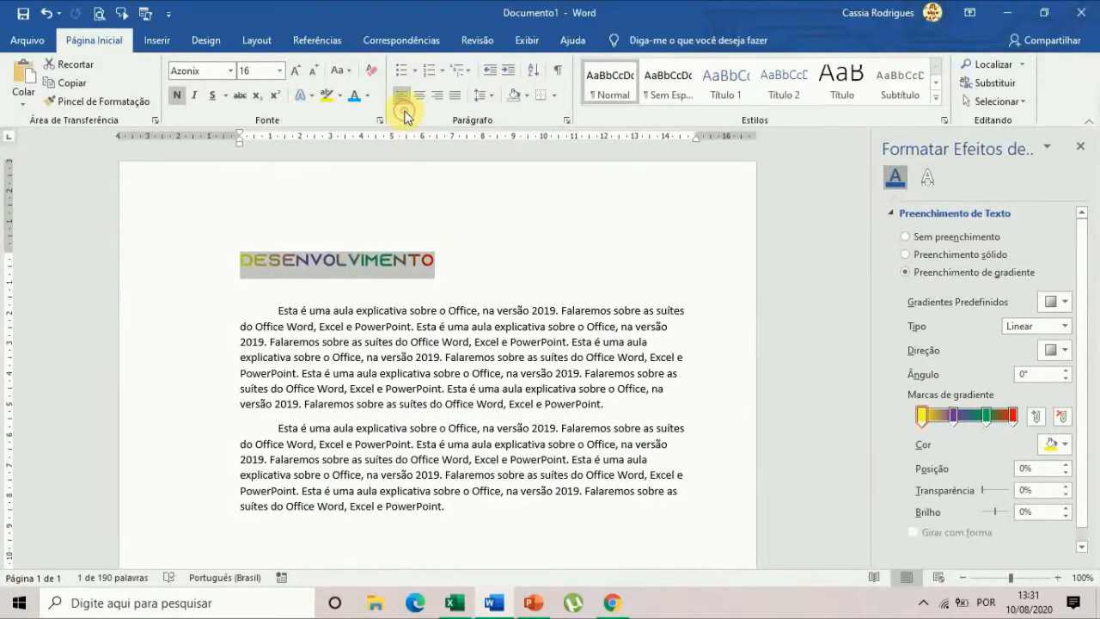
click(404, 112)
click(404, 111)
click(421, 99)
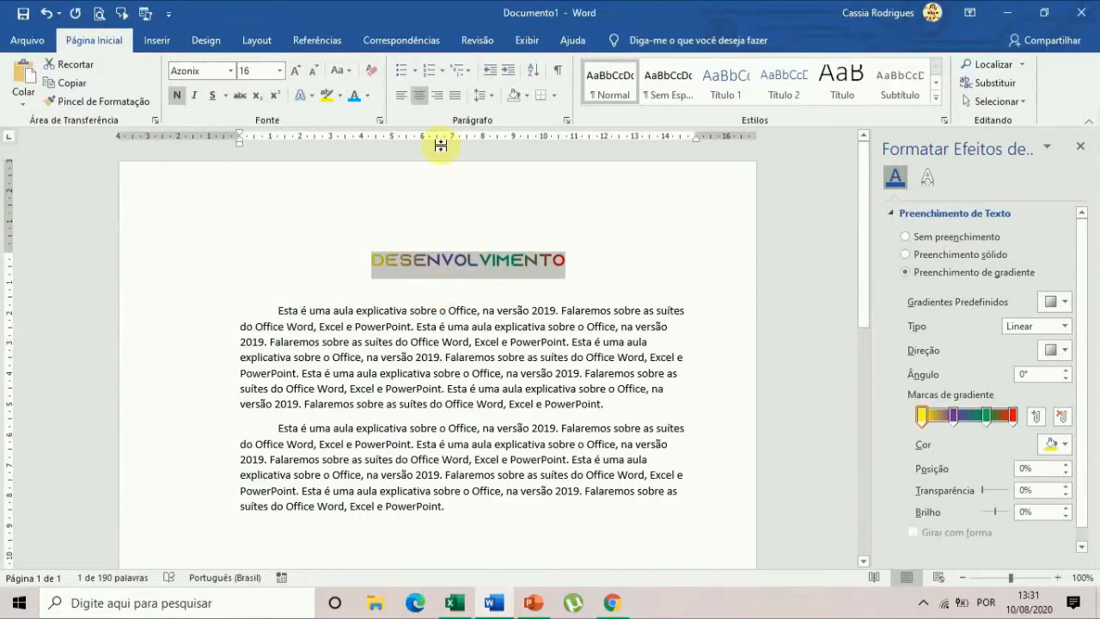
click(435, 95)
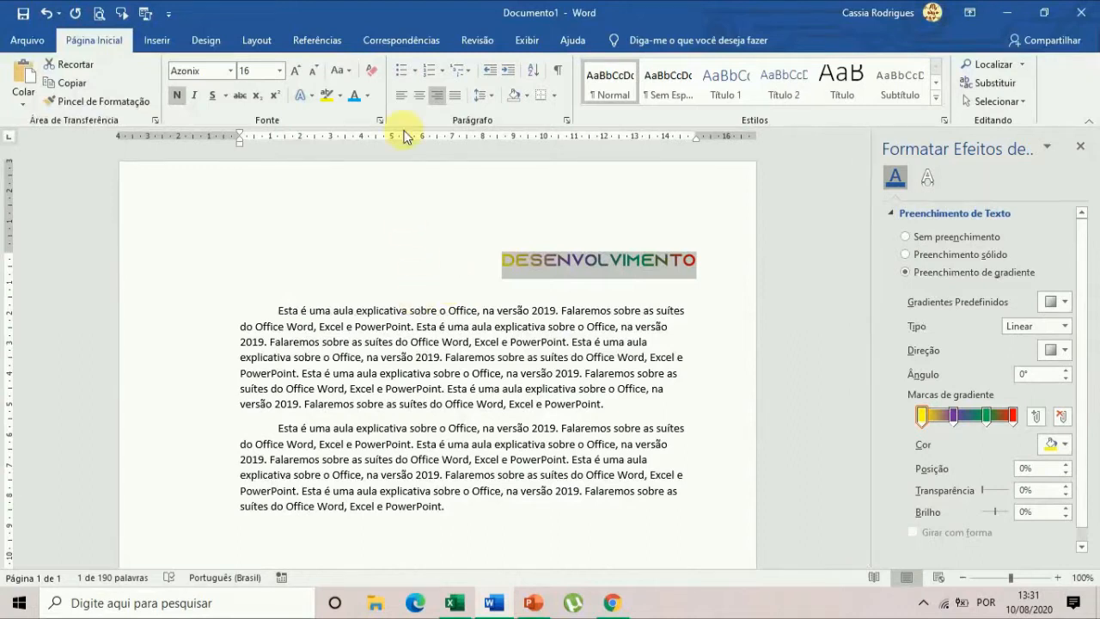
click(419, 95)
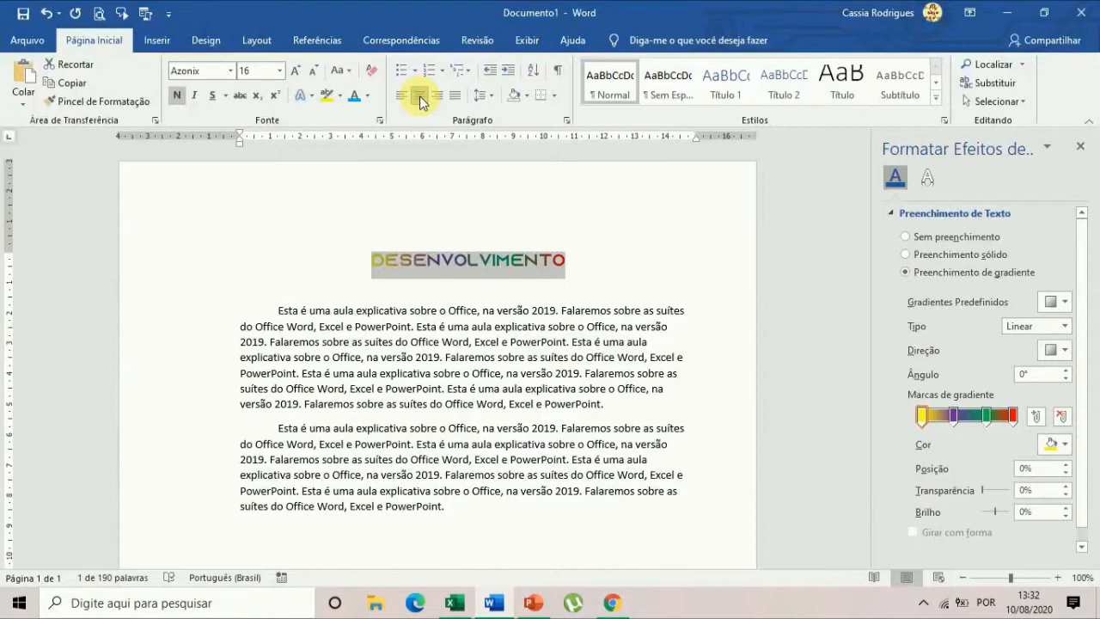
click(309, 357)
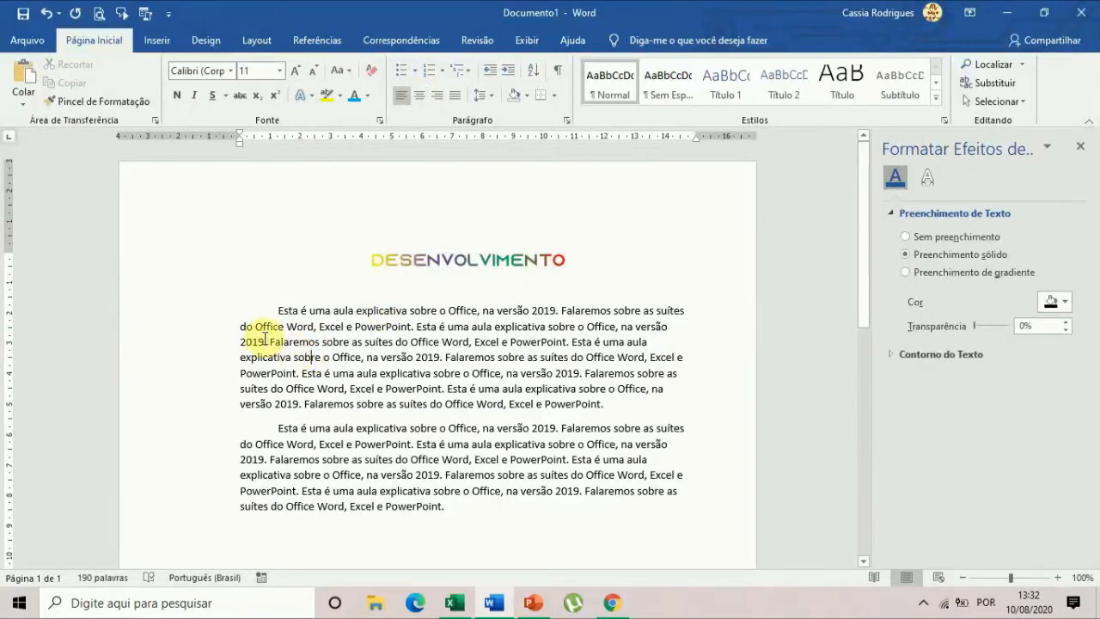
click(402, 254)
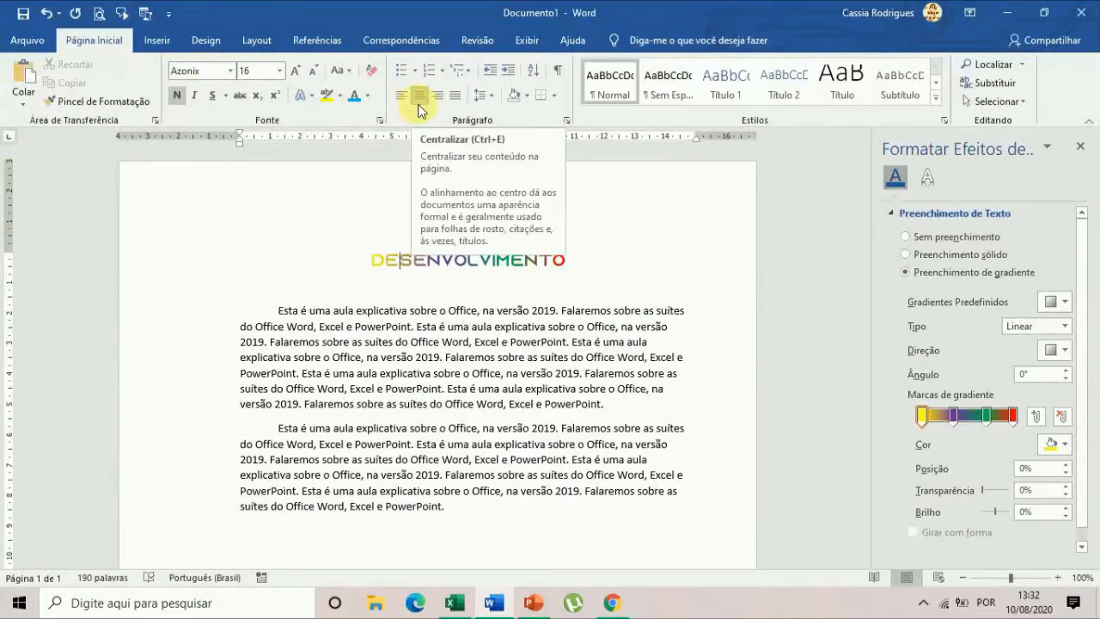
Show the available text highlight colors for the selected heading without applying any, and deselect the heading.
drag(373, 255, 567, 258)
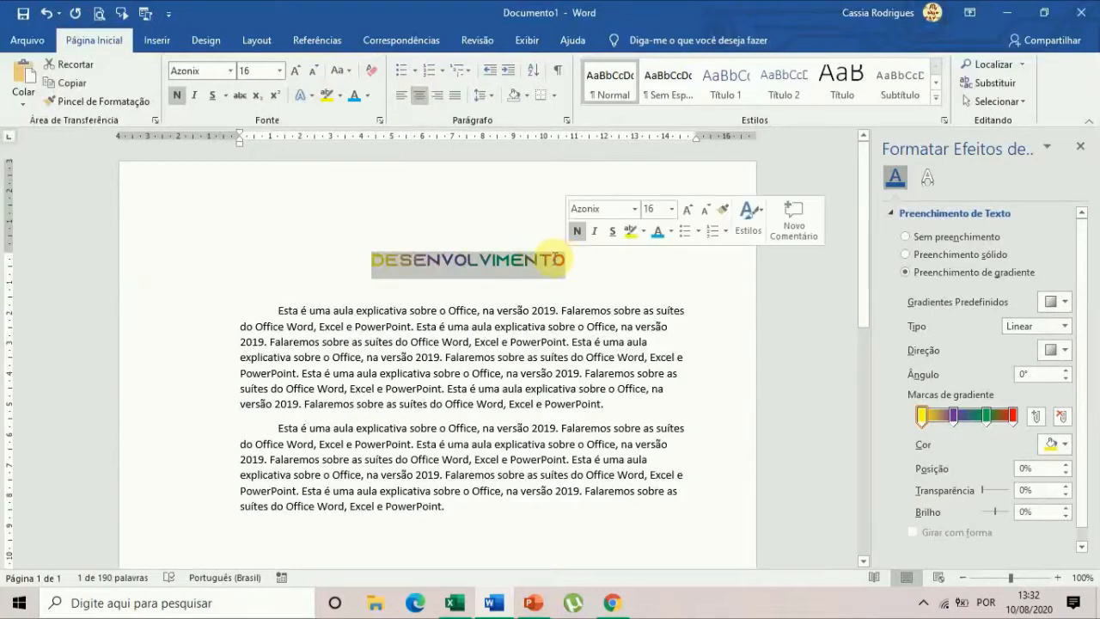
click(340, 98)
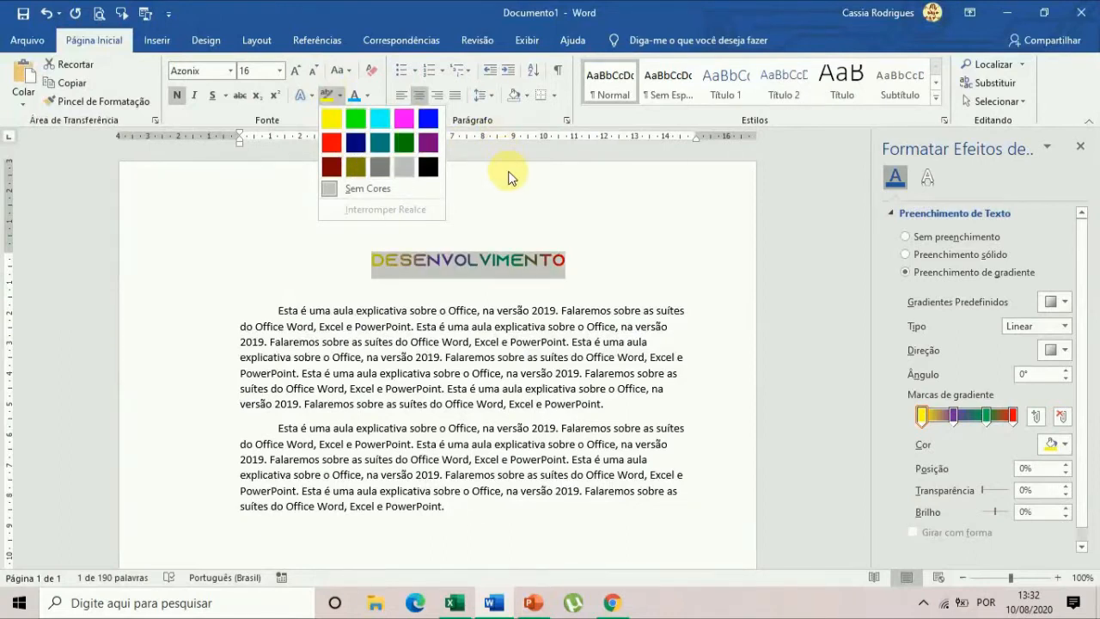
click(191, 171)
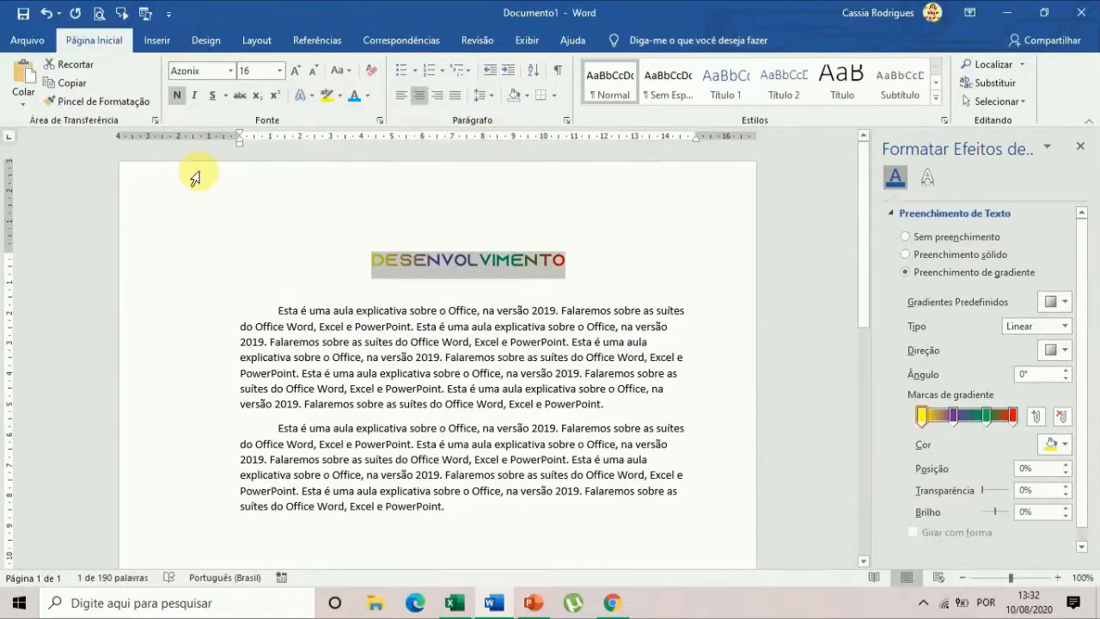
click(425, 260)
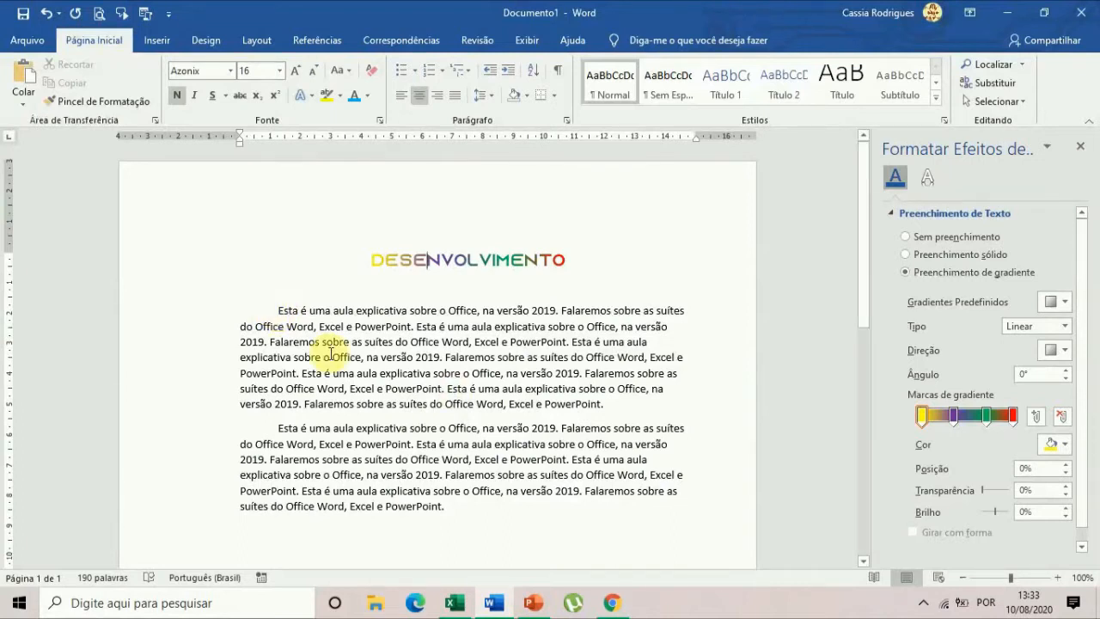
Select both body paragraphs from start to end, clear the selection, and place the insertion point after the last paragraph.
click(277, 309)
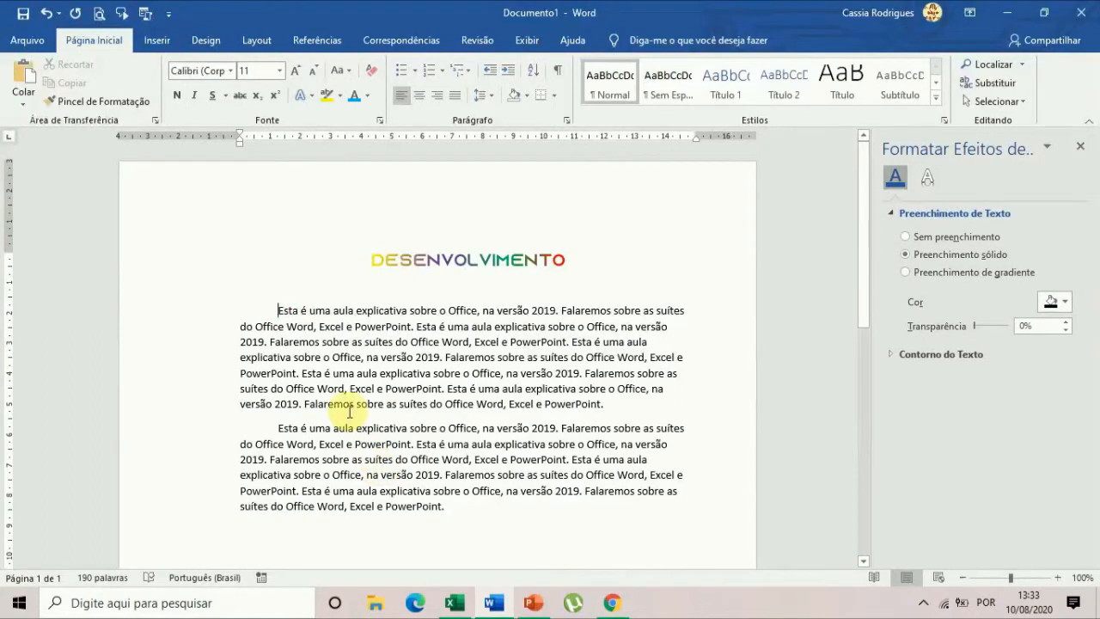
drag(273, 308, 451, 510)
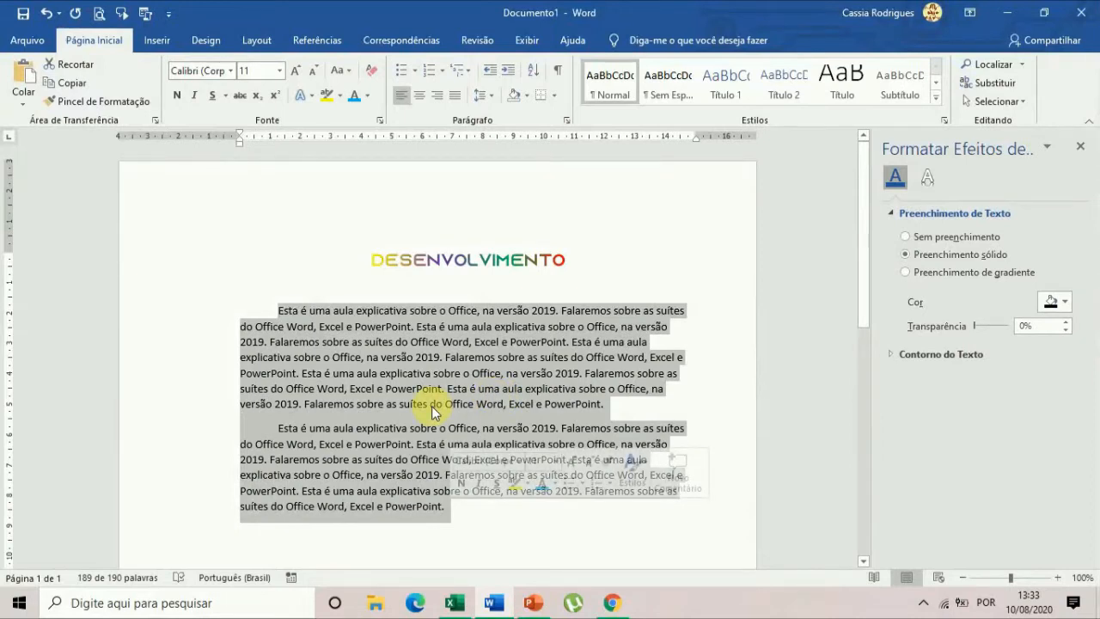
click(413, 359)
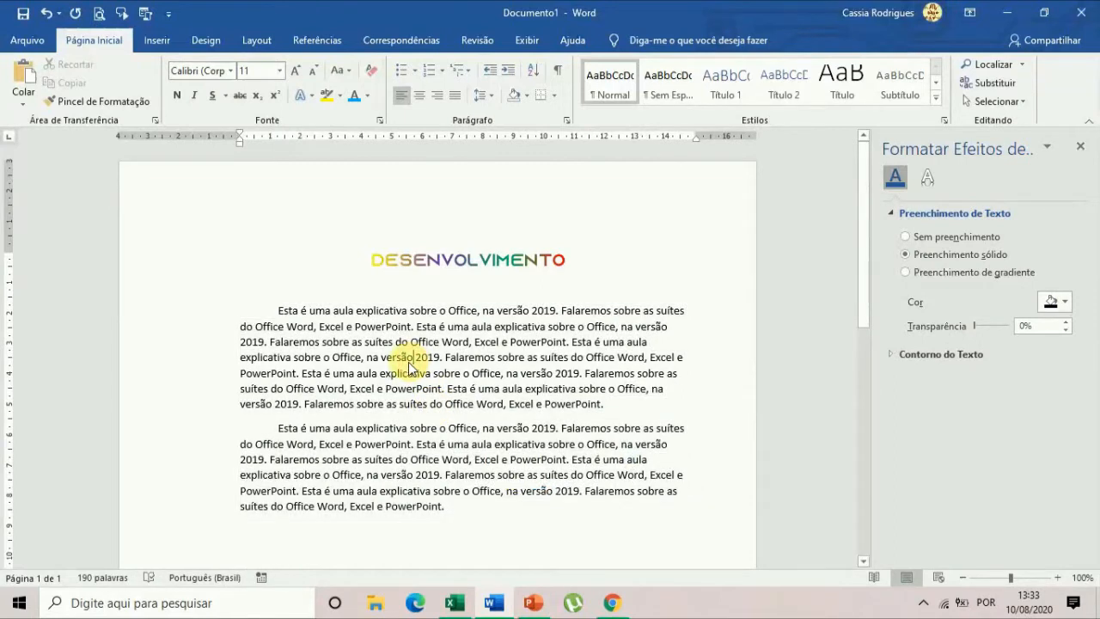
click(278, 311)
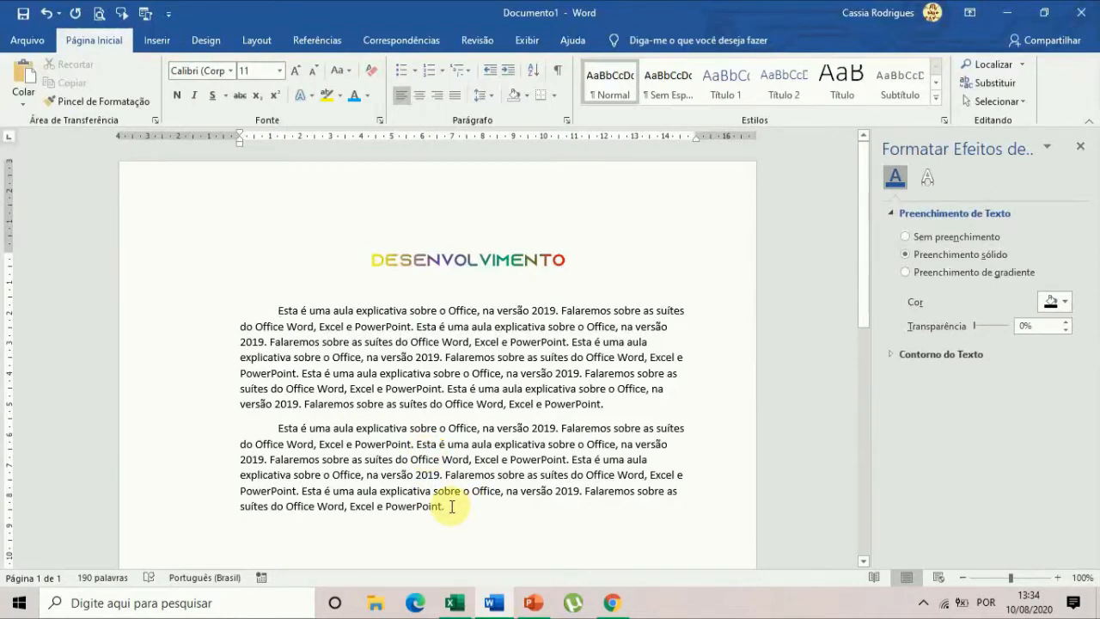
shift+click(451, 507)
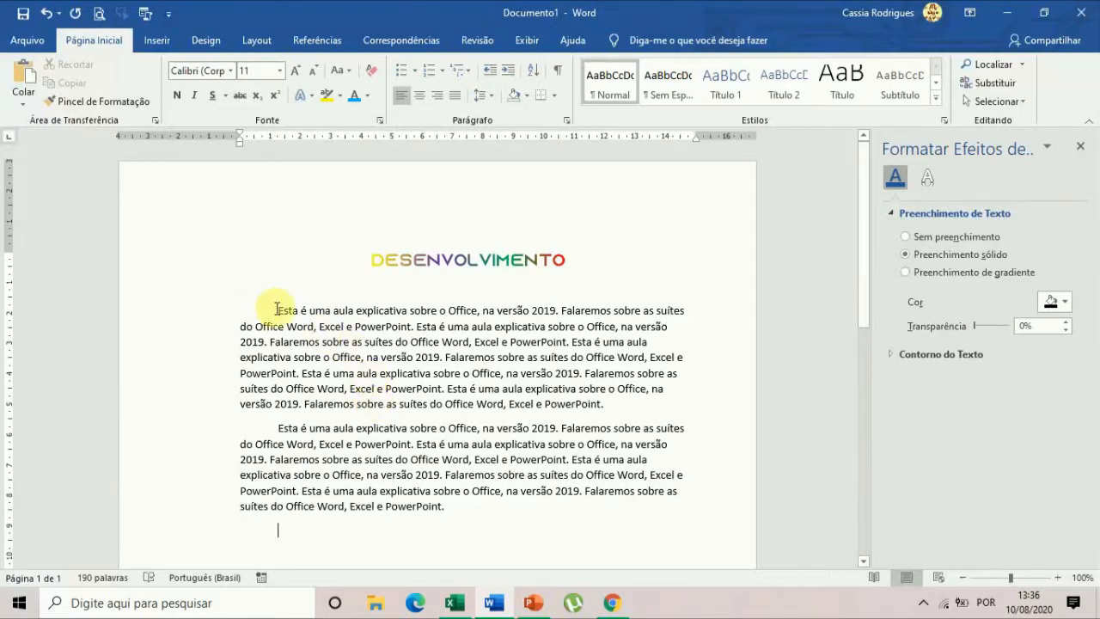
Select both body paragraphs and set their font to Comic Sans MS at size 12.
click(275, 309)
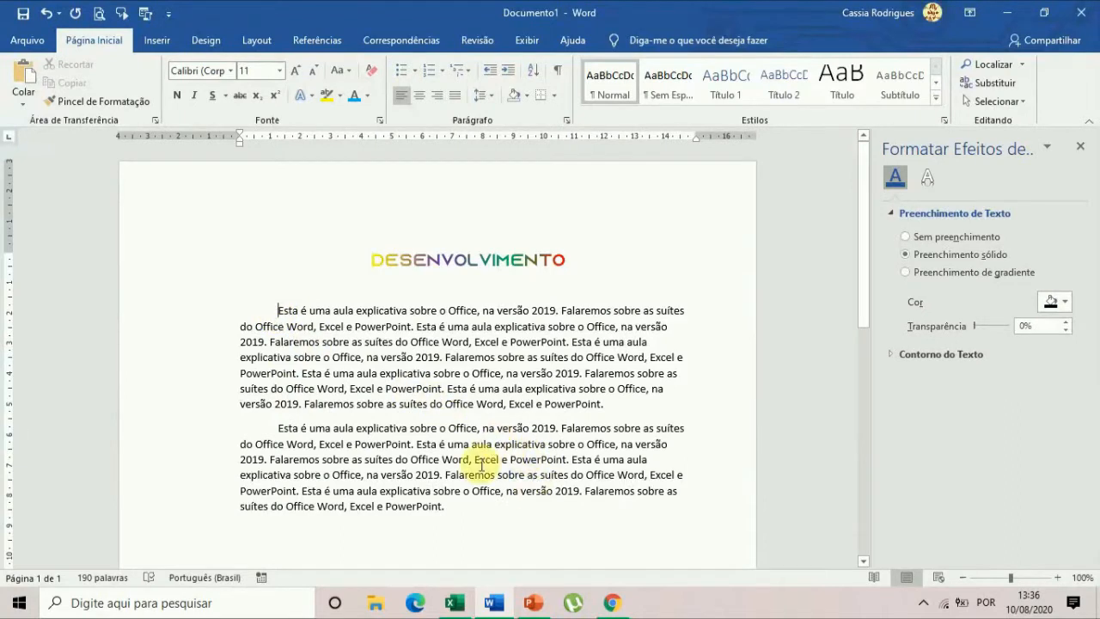
shift+click(453, 506)
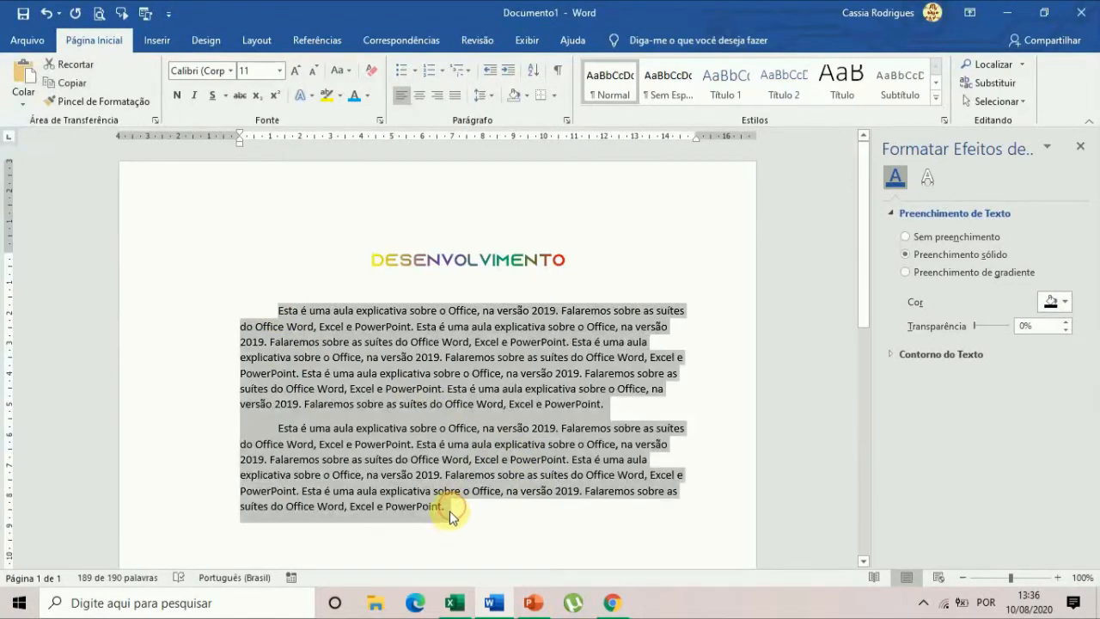
shift+click(446, 510)
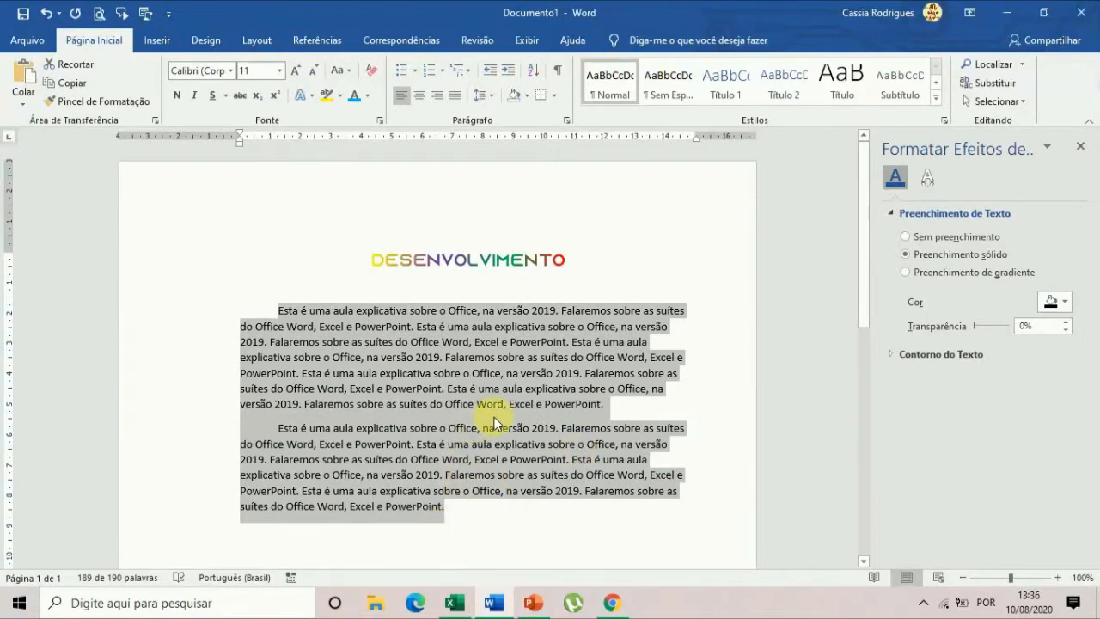
scroll(509, 422, down, 1)
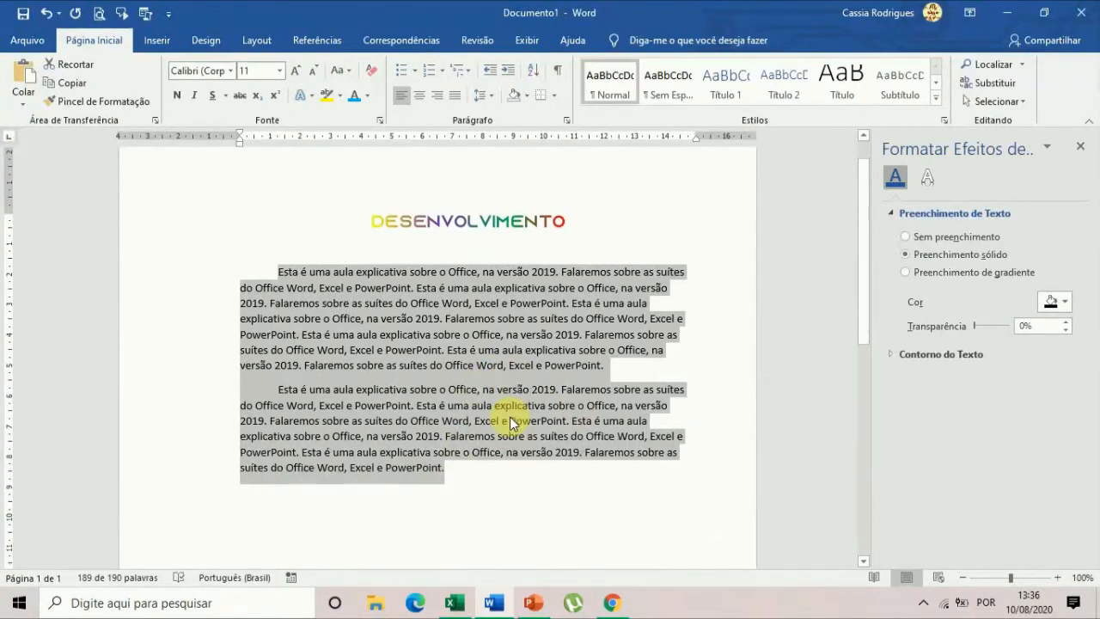
click(231, 73)
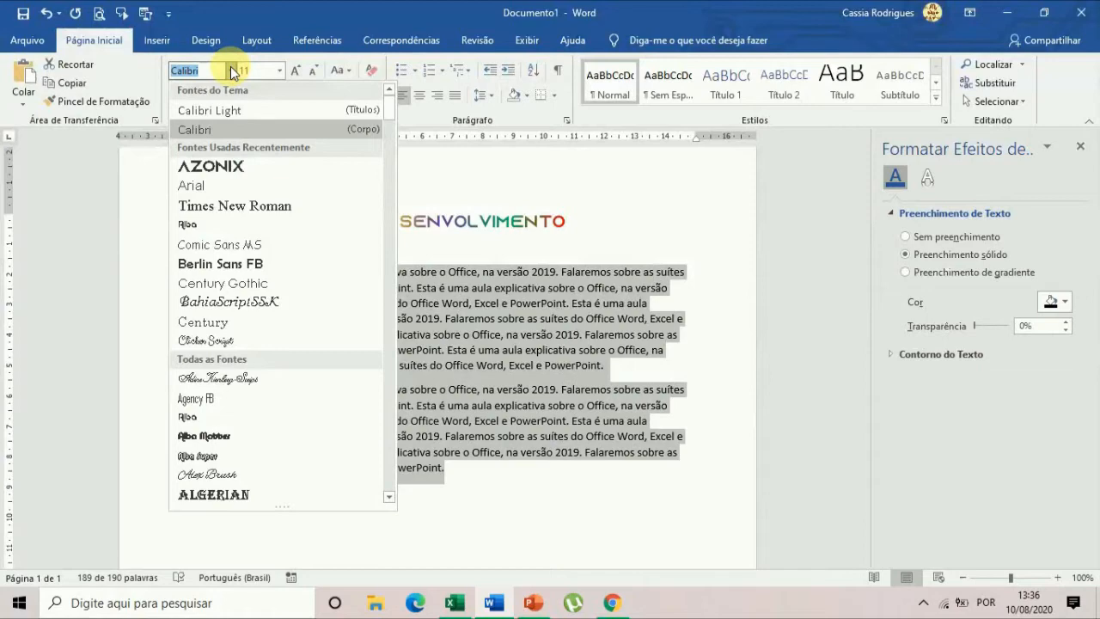
click(255, 255)
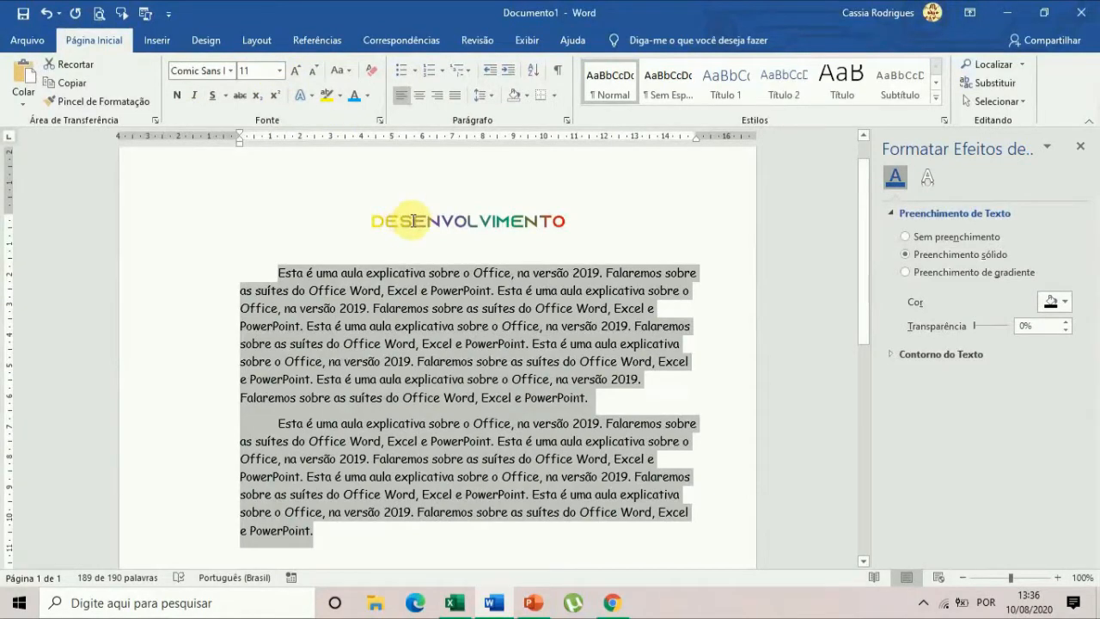
click(279, 70)
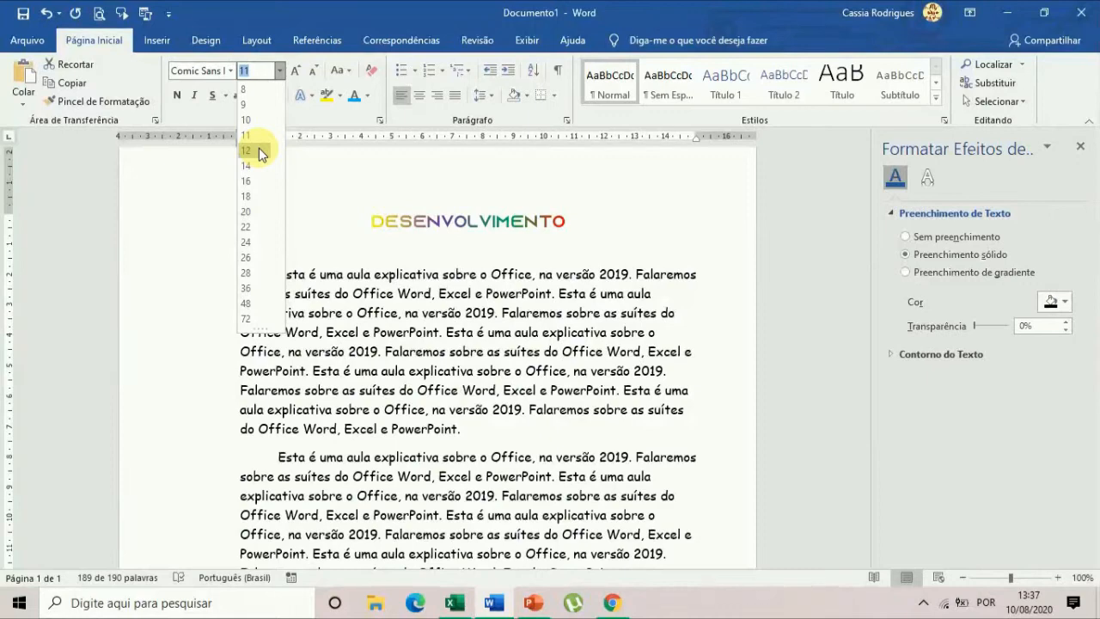
click(259, 150)
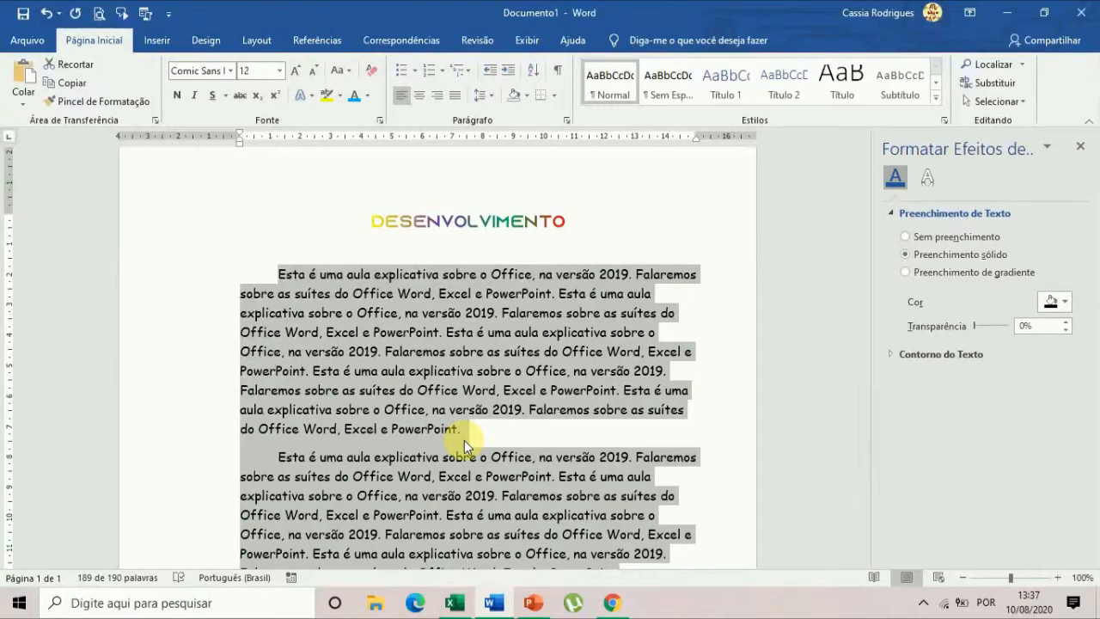
Try bold, italic and underline together on both body paragraphs, remove all three formats again, and clear the selection.
click(179, 94)
click(197, 96)
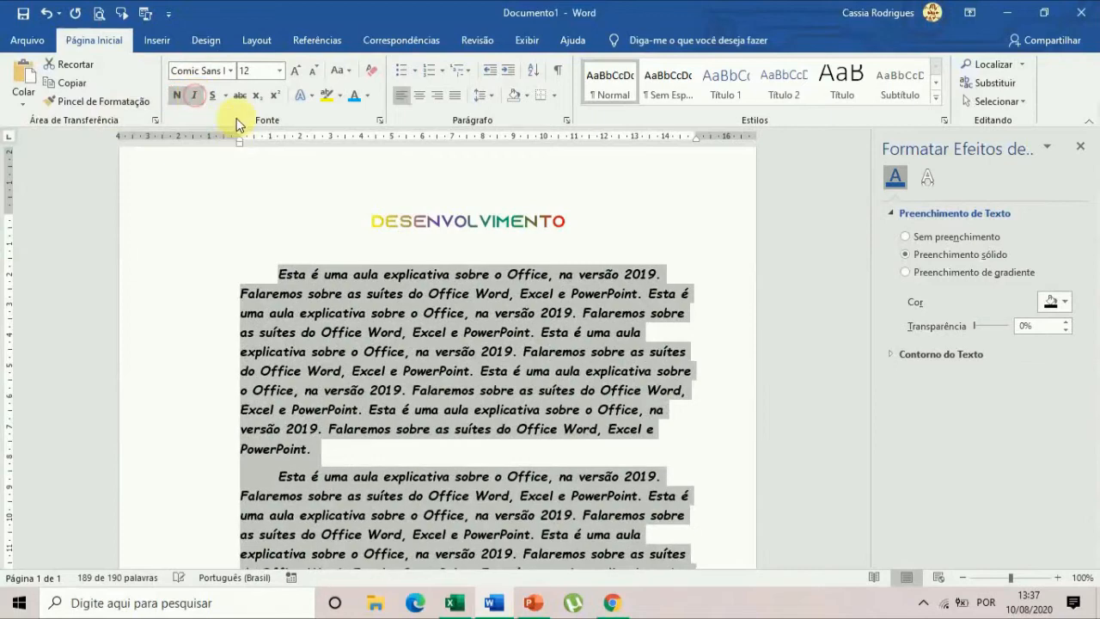
click(208, 98)
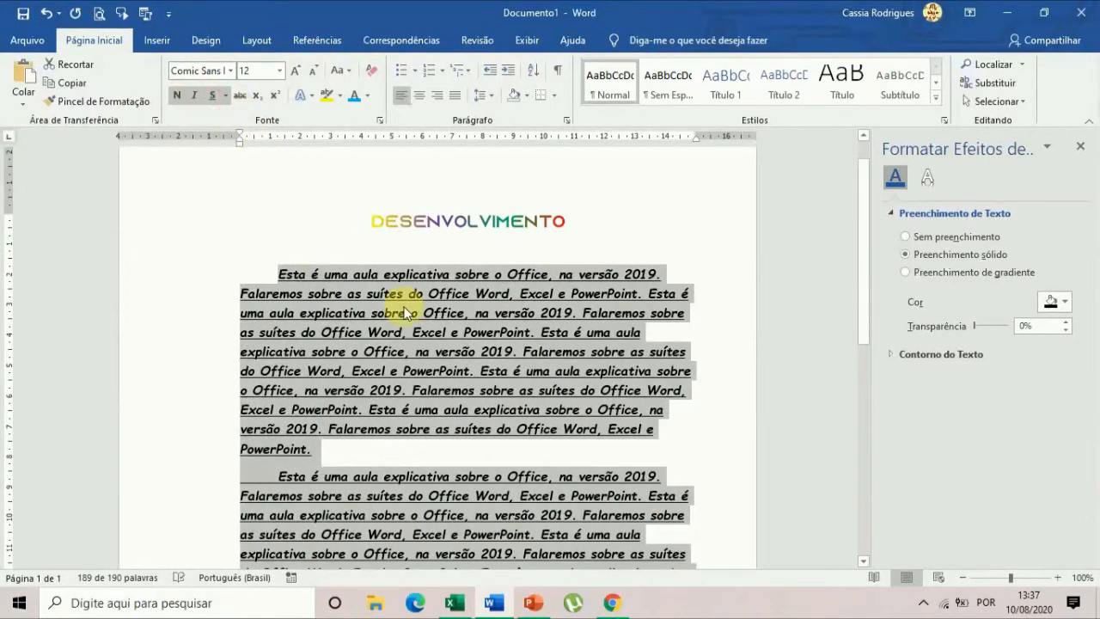
scroll(593, 401, down, 5)
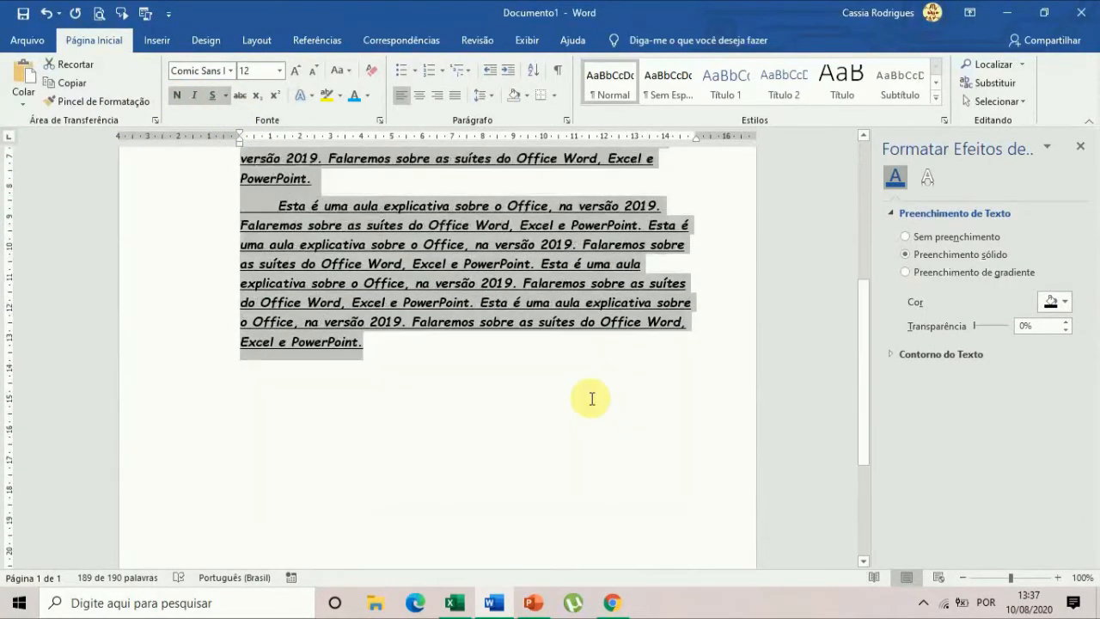
scroll(591, 397, up, 5)
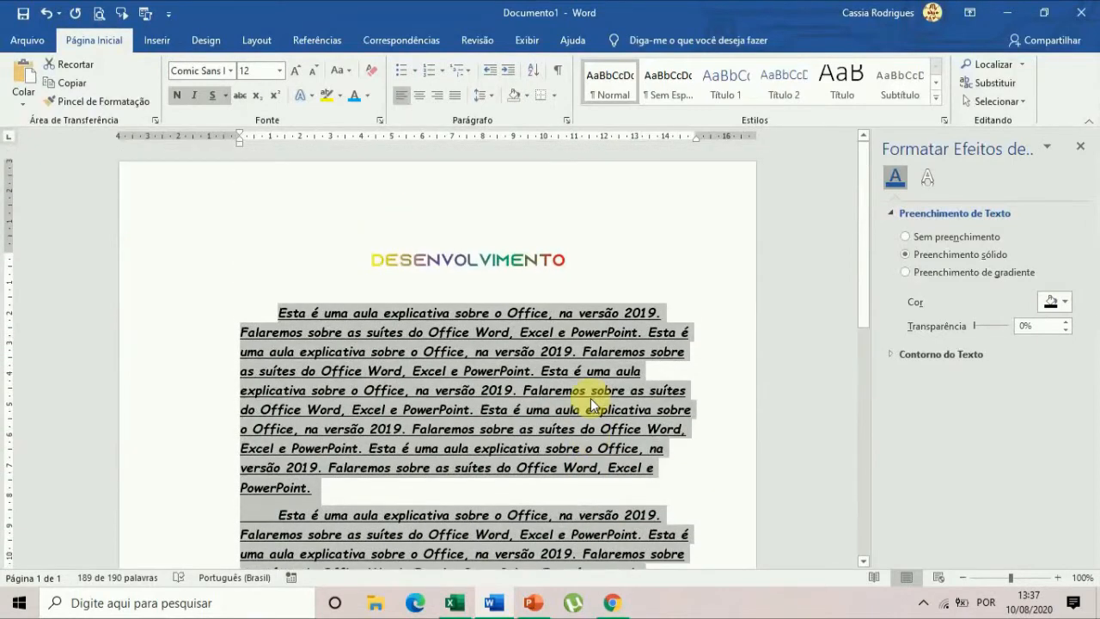
click(211, 95)
click(194, 96)
click(177, 96)
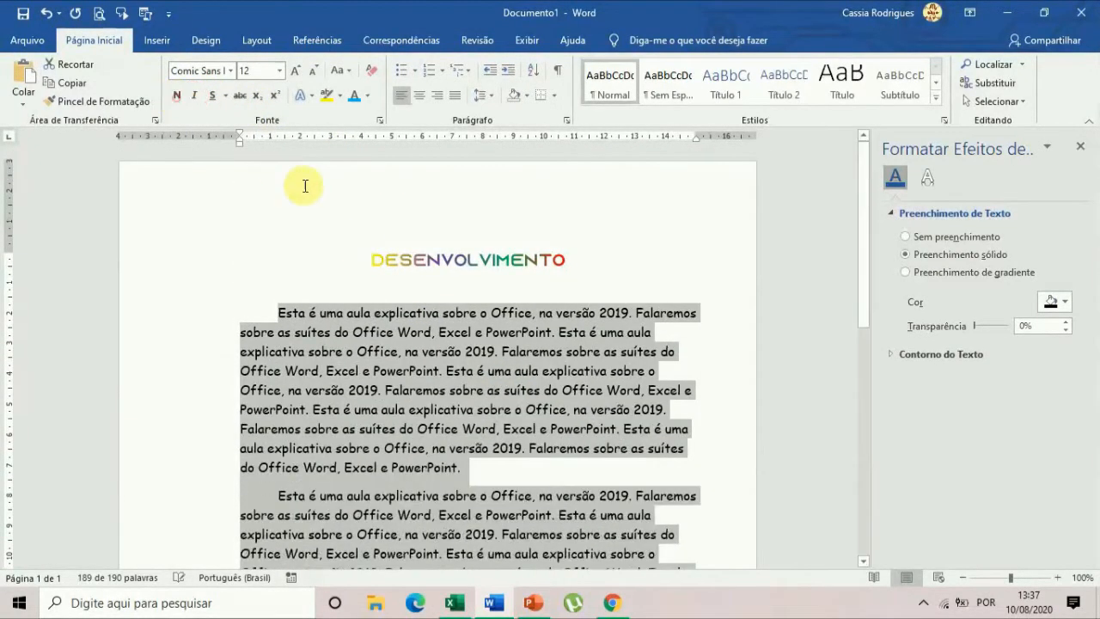
click(468, 370)
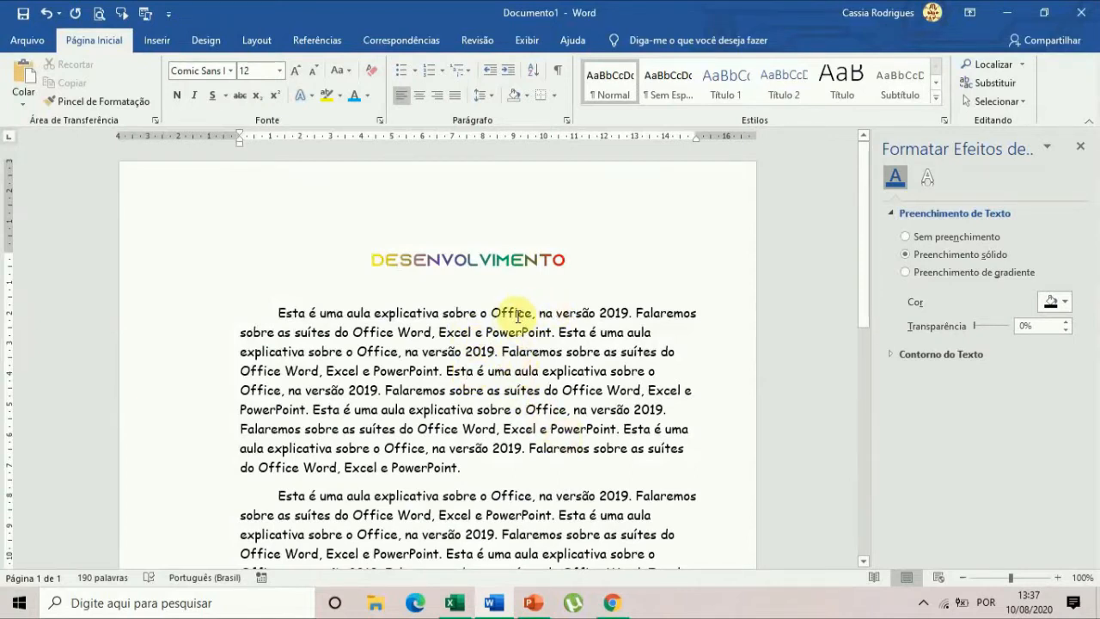
Make the phrase "na versão 2019" in the first sentence of the first paragraph bold.
drag(539, 314, 629, 312)
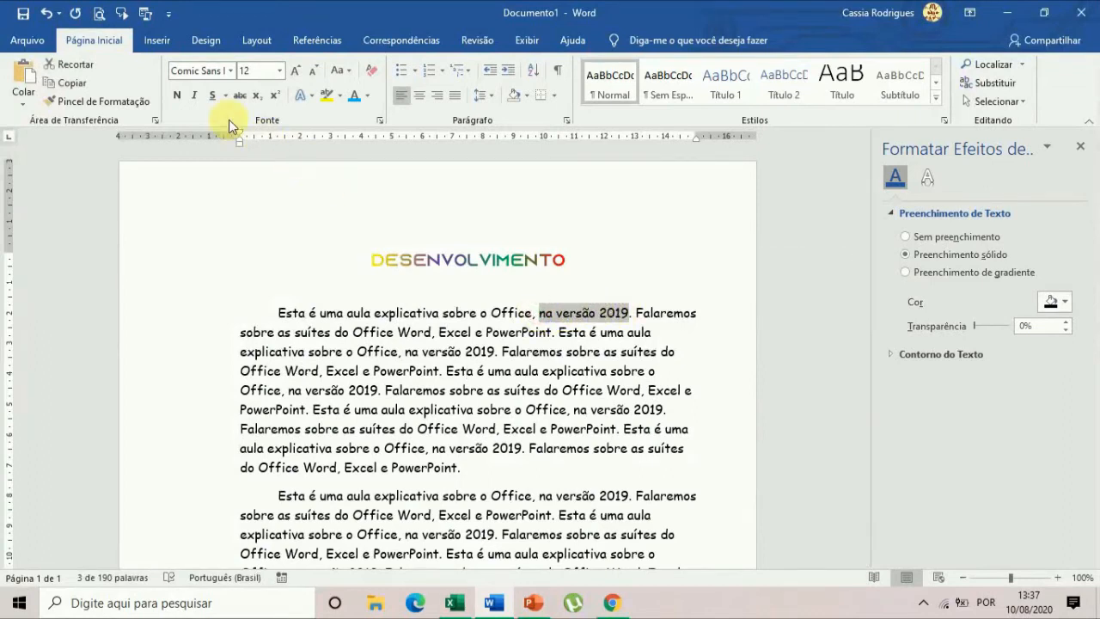
click(178, 96)
click(562, 460)
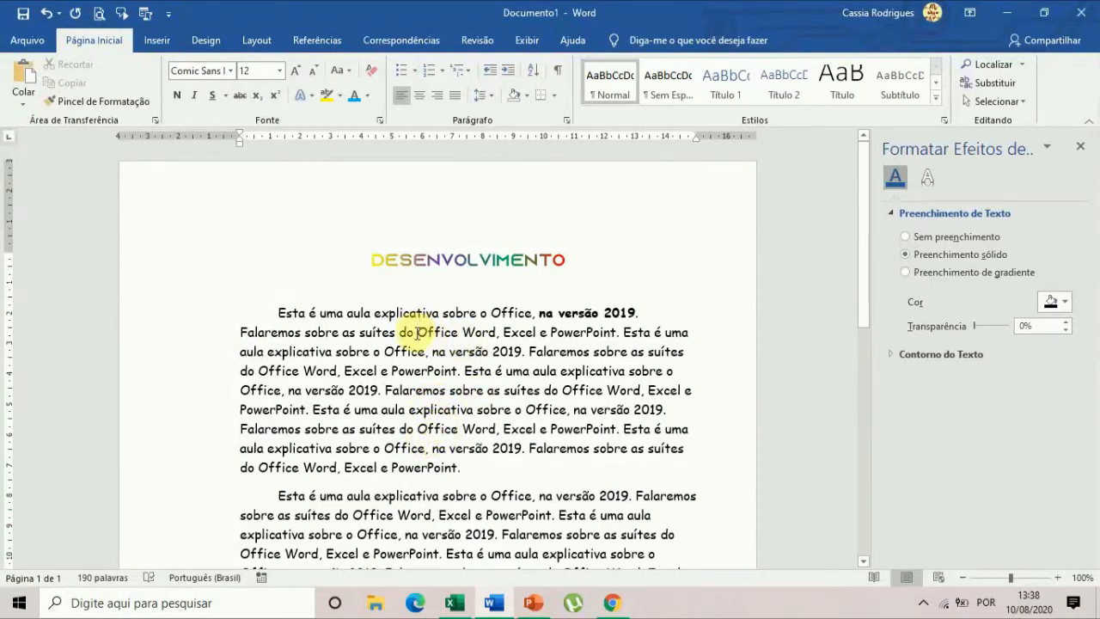
Italicize the word "Office" in the first sentence of the first paragraph.
double_click(493, 312)
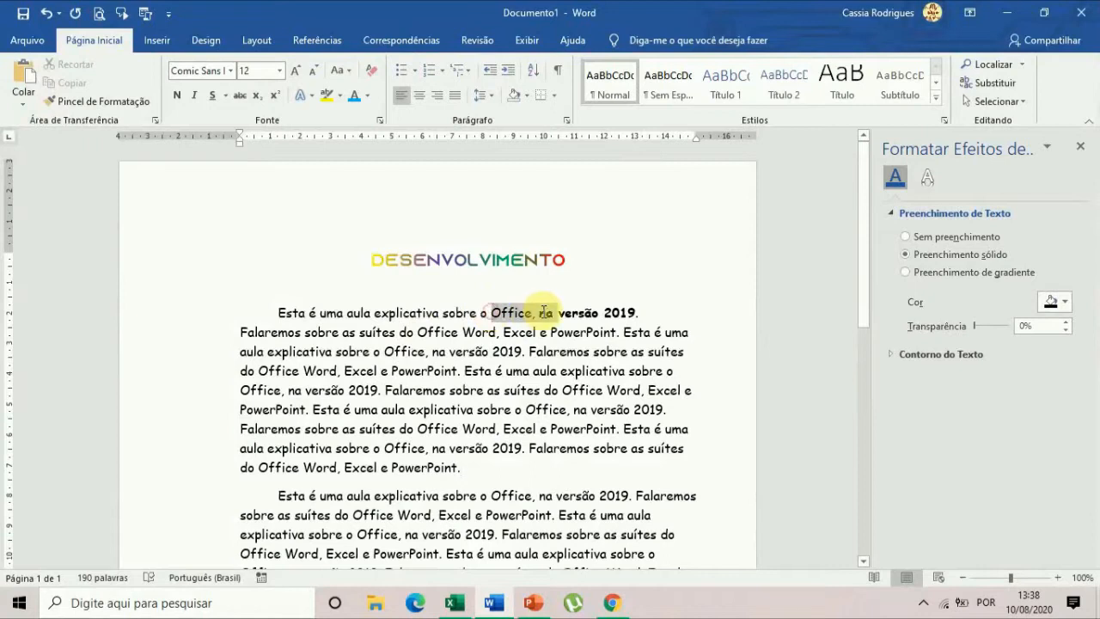
click(195, 96)
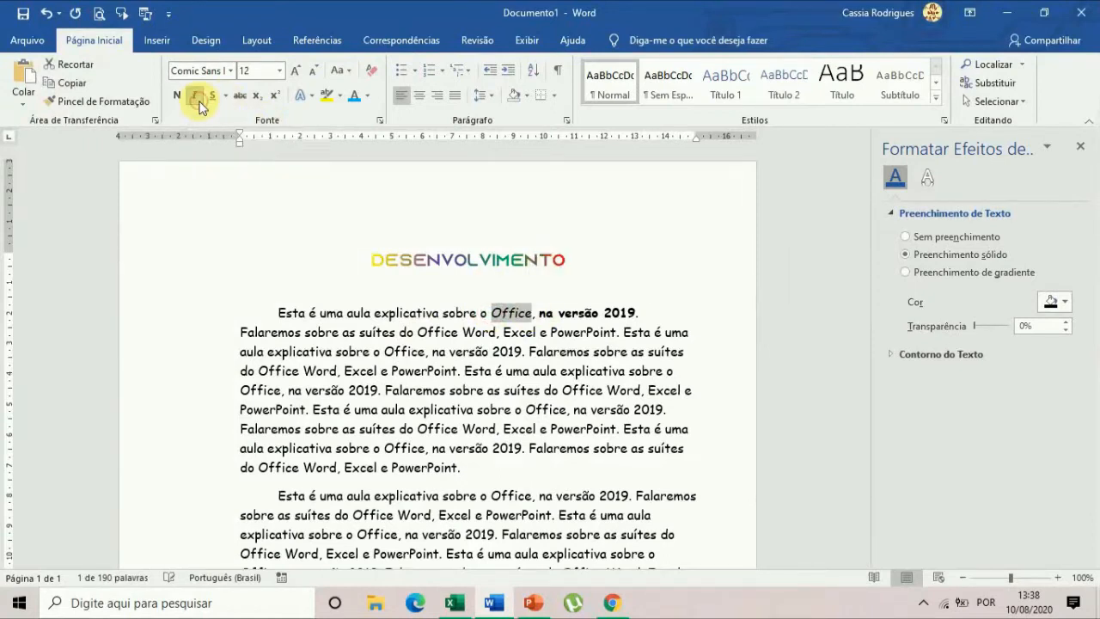
click(551, 370)
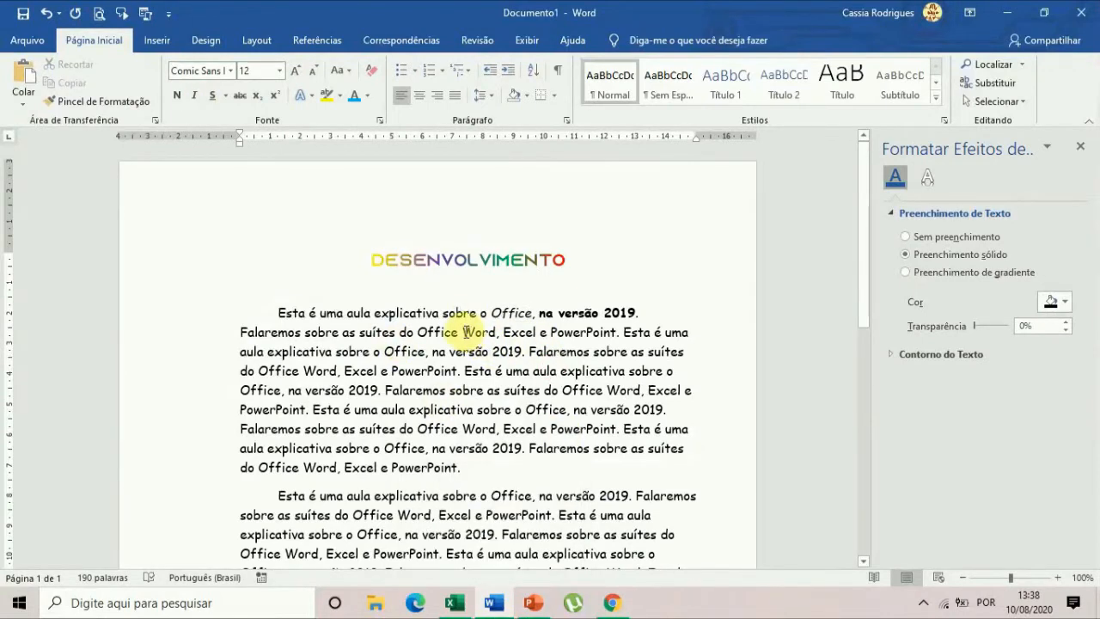
Italicize the words "Word", "Excel" and "PowerPoint" in the second sentence of the first paragraph.
double_click(478, 331)
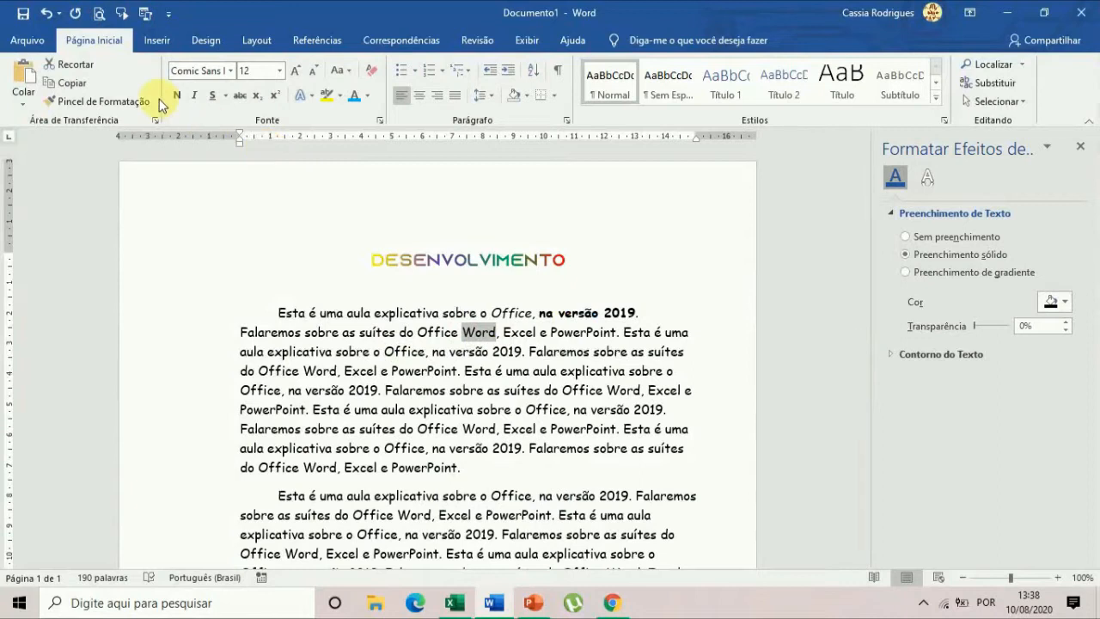
click(196, 96)
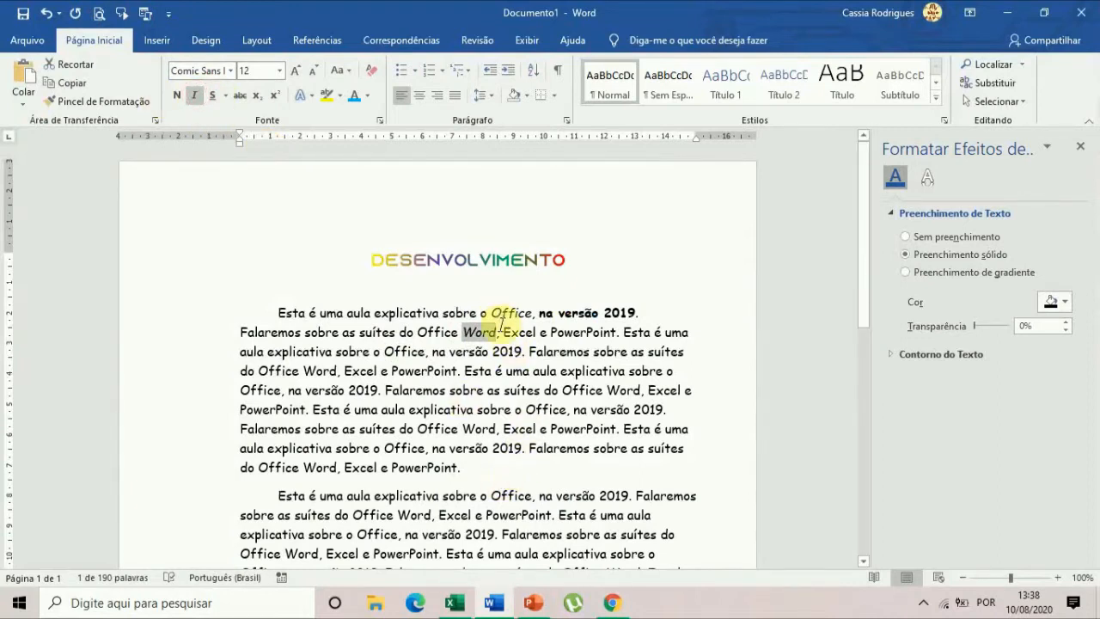
drag(504, 331, 537, 333)
click(196, 96)
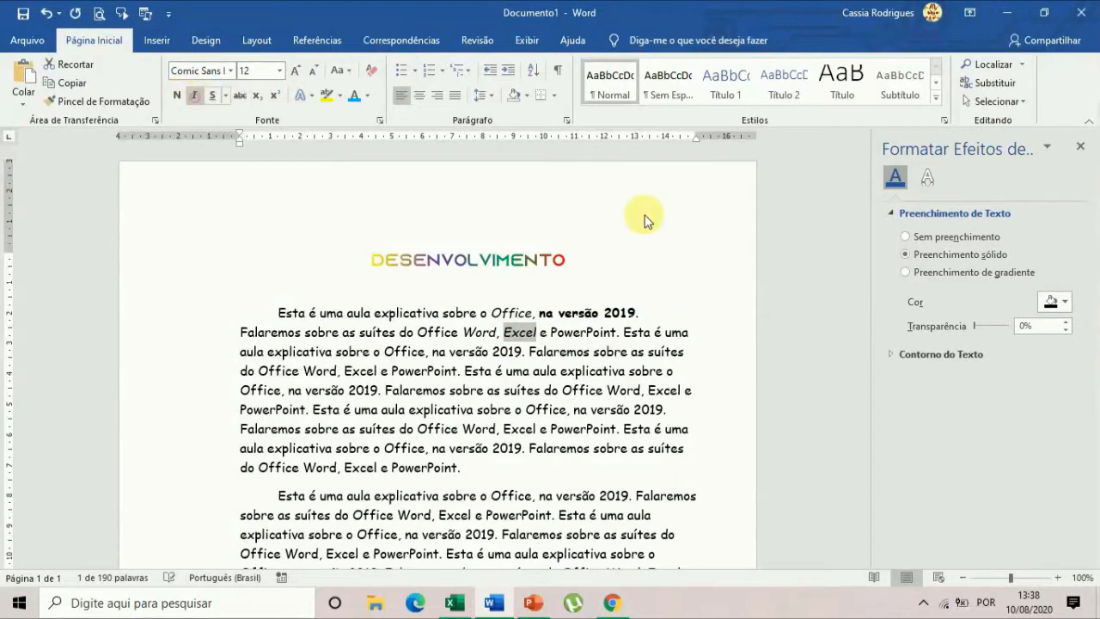
drag(550, 333, 610, 330)
click(196, 97)
click(491, 370)
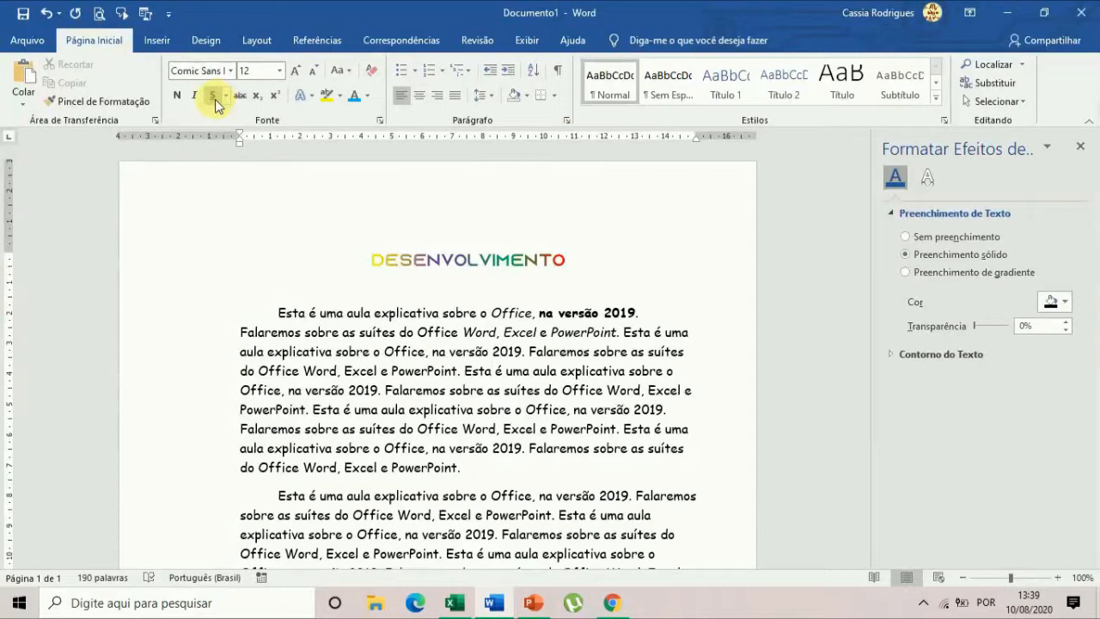
Below the last paragraph, add the line "Local de atendimento:" with the place name, and an indented line "Horário: 19 horas".
scroll(374, 427, down, 3)
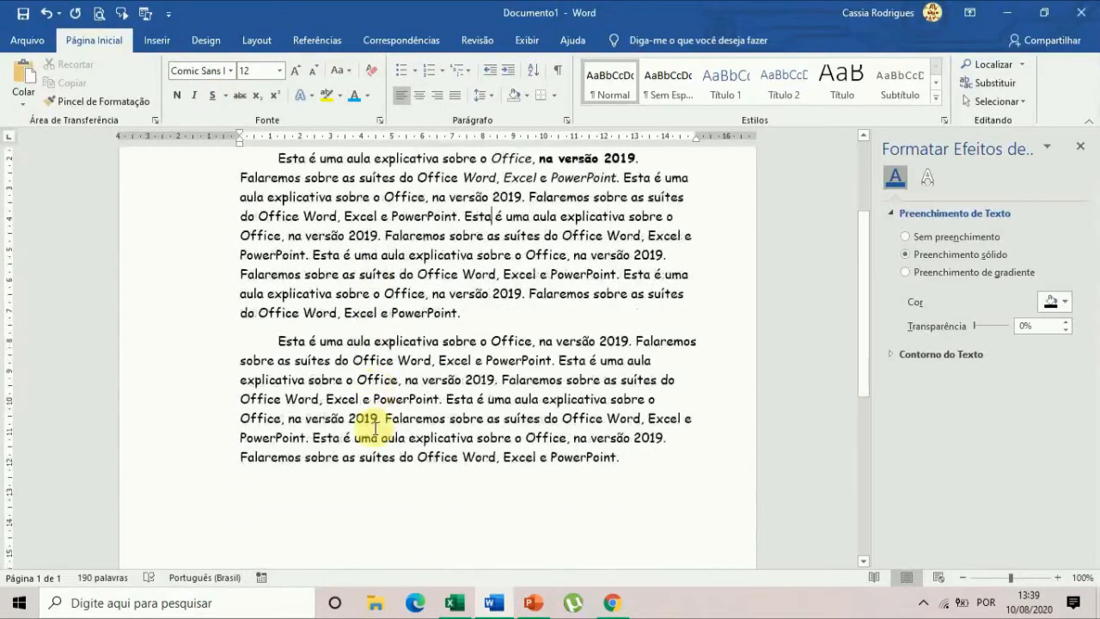
scroll(374, 427, up, 1)
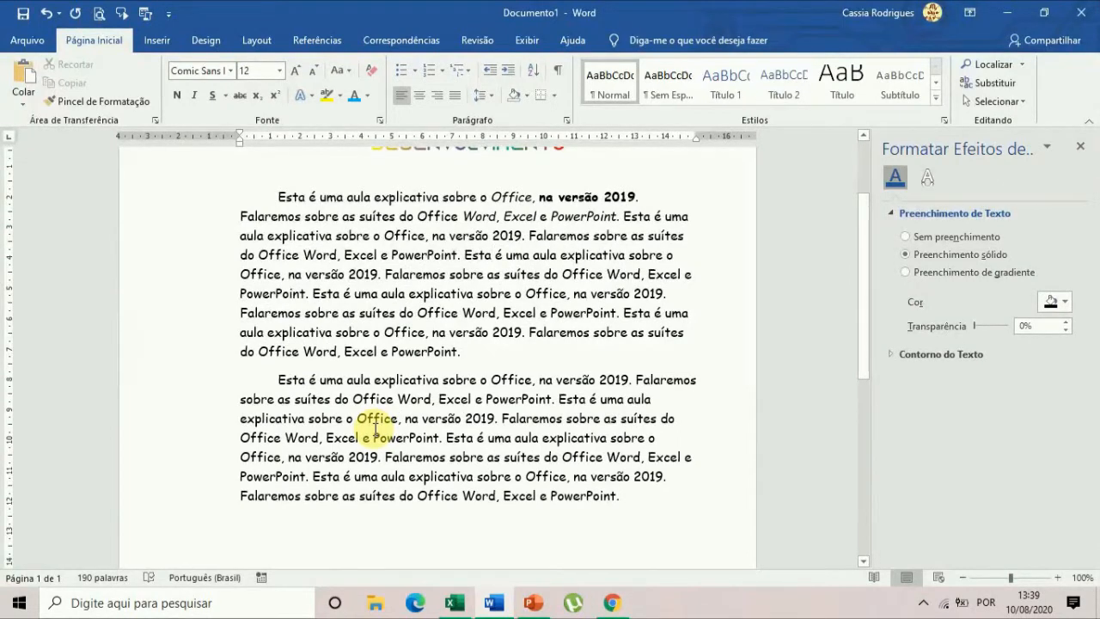
key(ctrl+End)
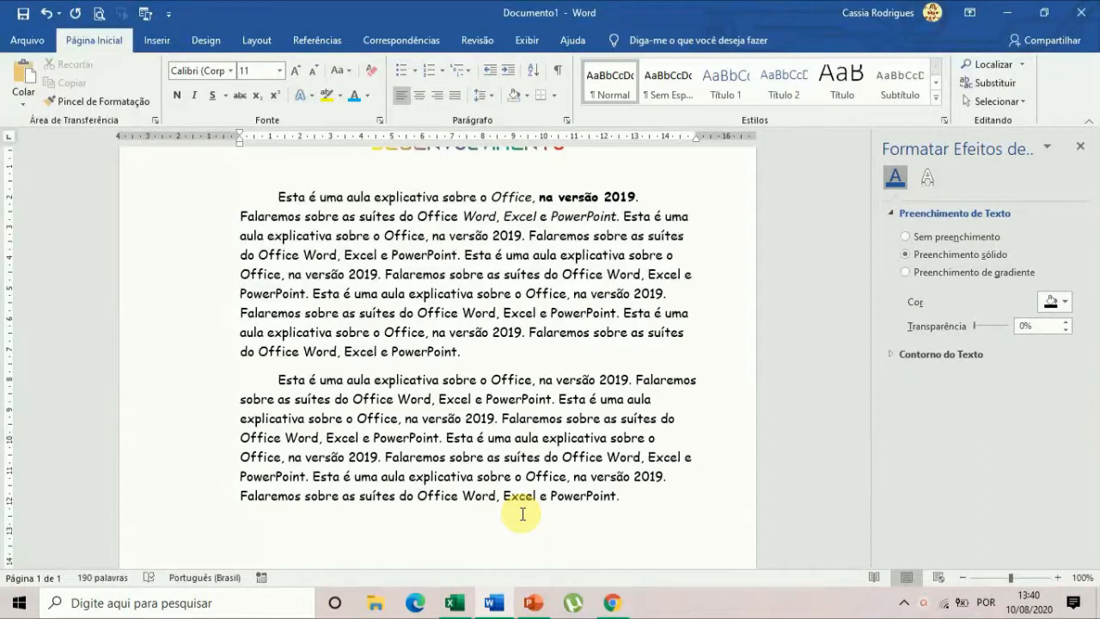
text(Local de atendimento: Mário Campos)
key(Return)
text(Horário: 19 horas)
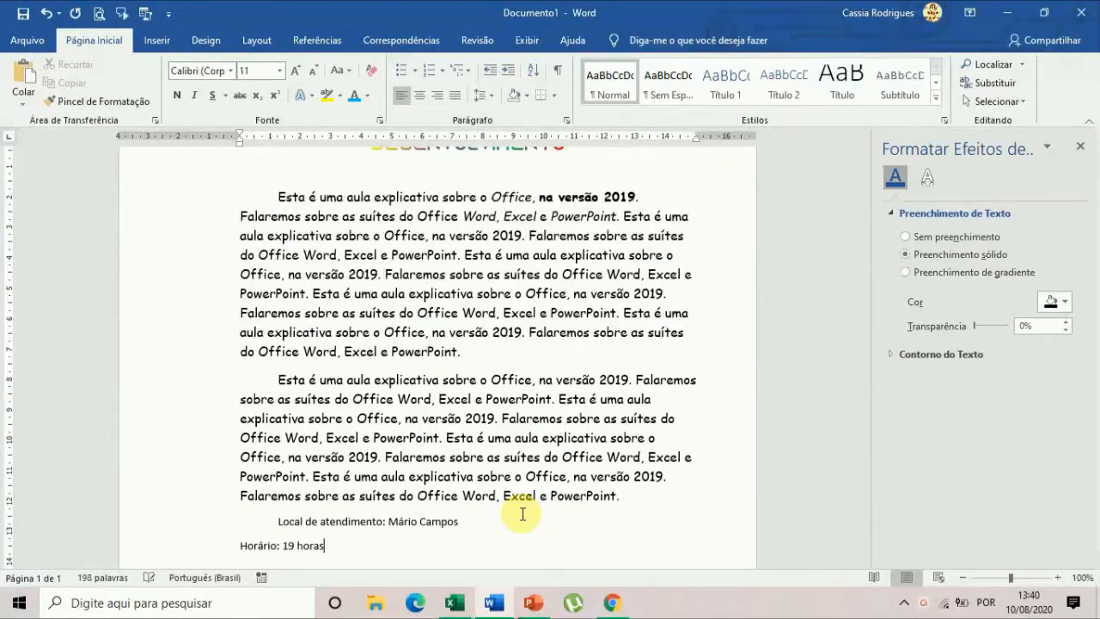
key(Tab)
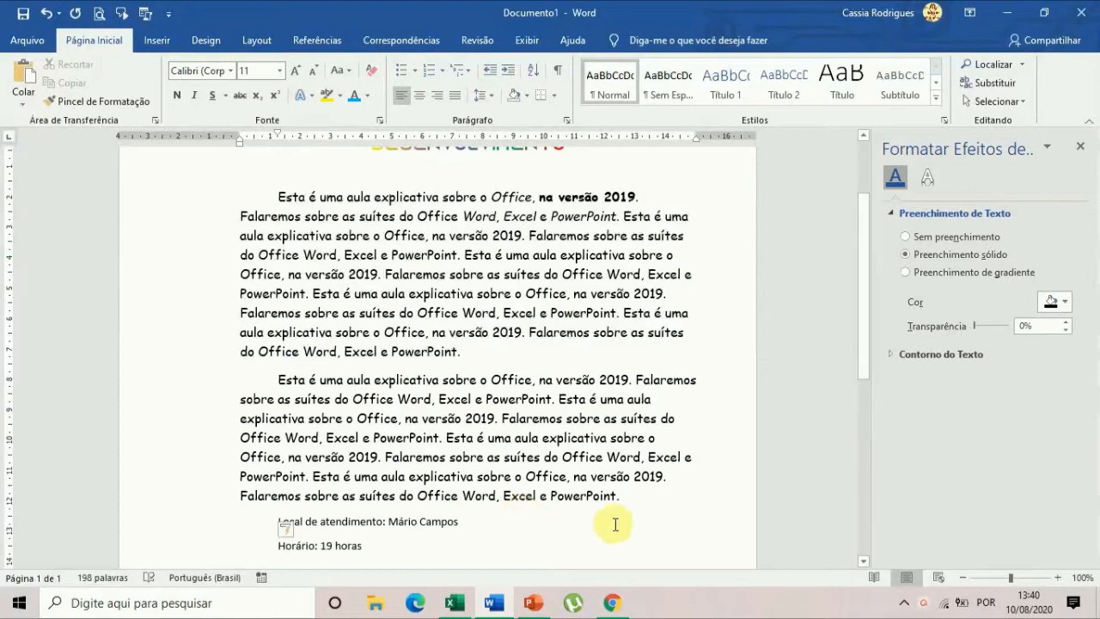
Underline the place name after "Local de atendimento:" and the time "19 horas" after "Horário:".
click(478, 527)
scroll(436, 518, down, 2)
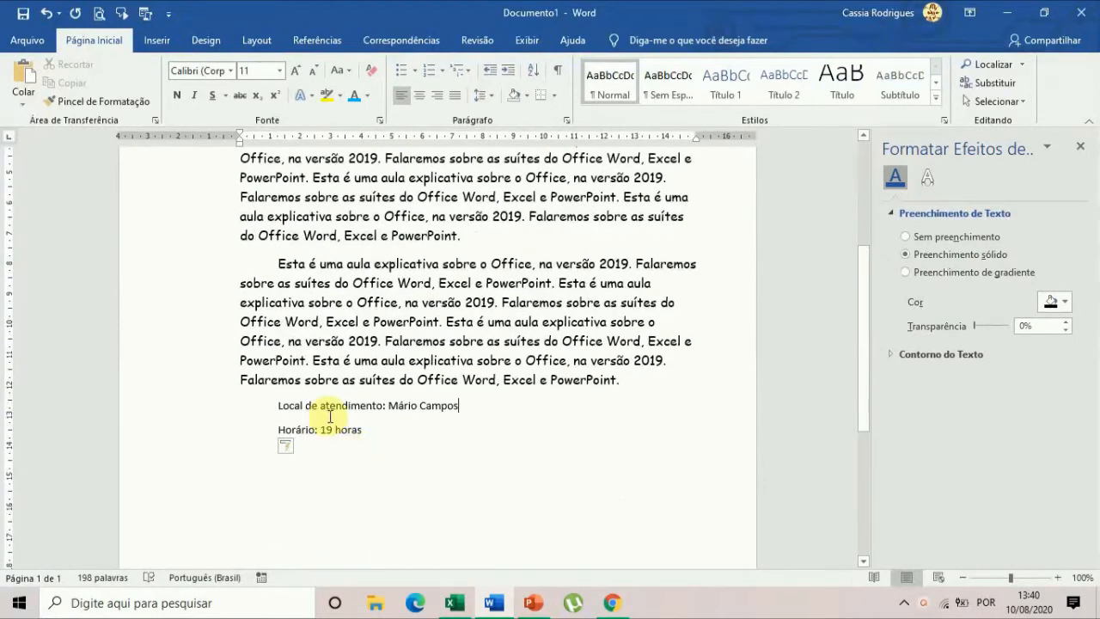
drag(388, 404, 461, 403)
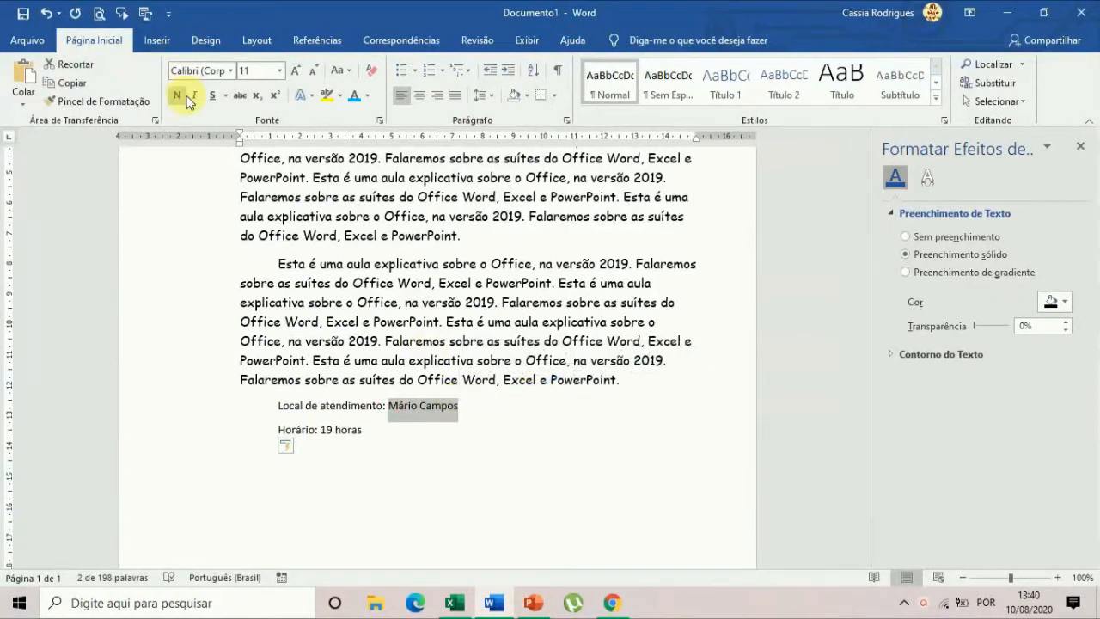
click(213, 96)
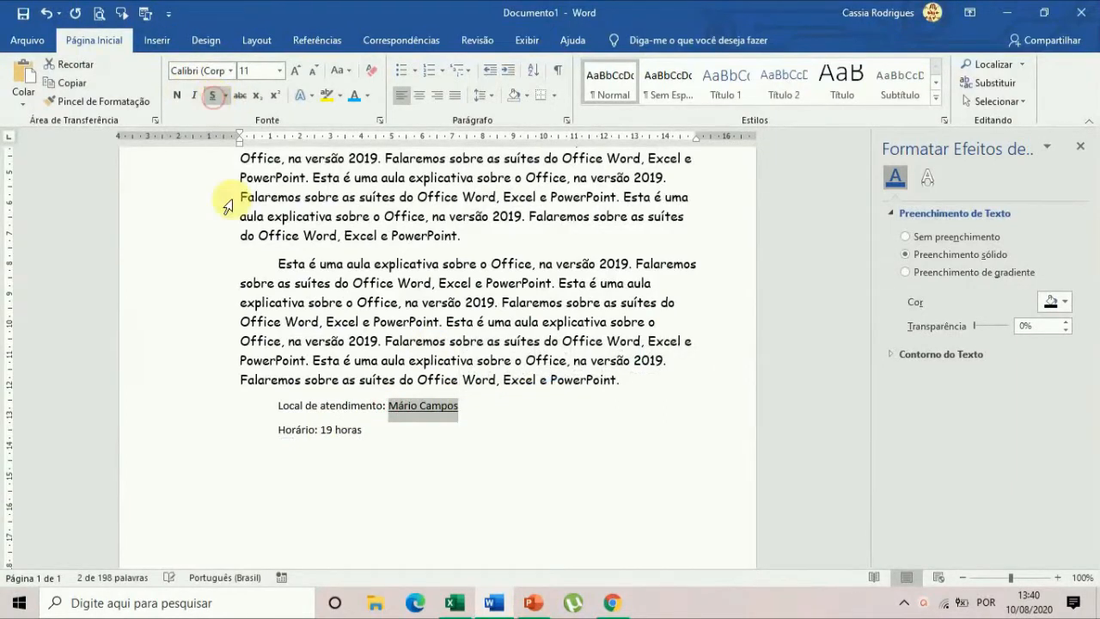
click(426, 445)
drag(321, 429, 362, 430)
click(213, 96)
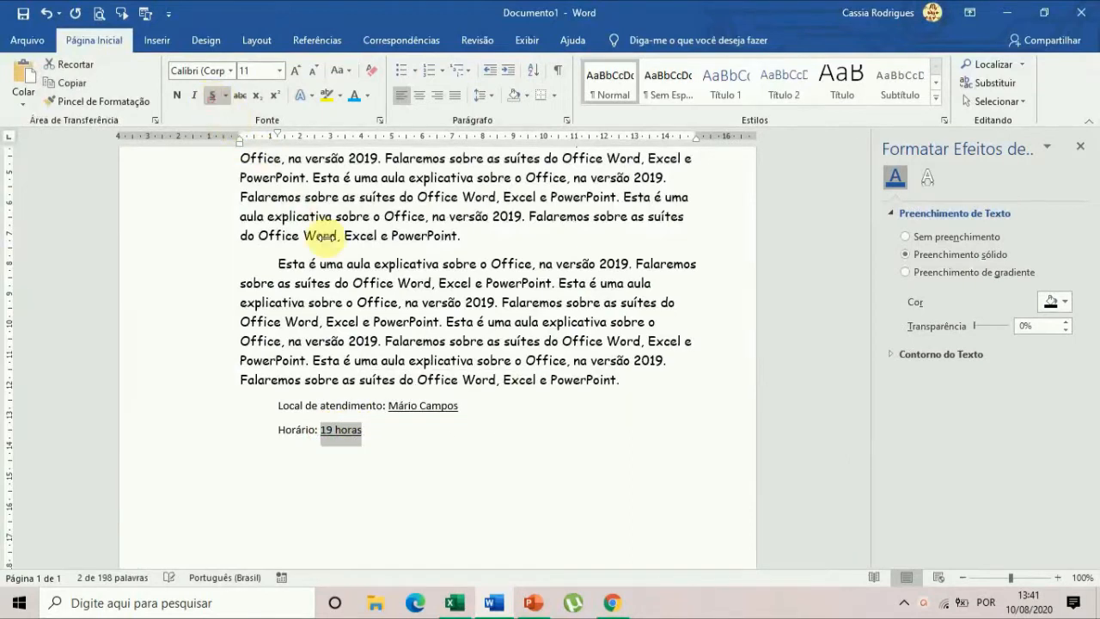
click(461, 470)
Delete the "Local de atendimento" and "Horário" lines below the body paragraphs and return to the start of the document.
scroll(504, 490, up, 2)
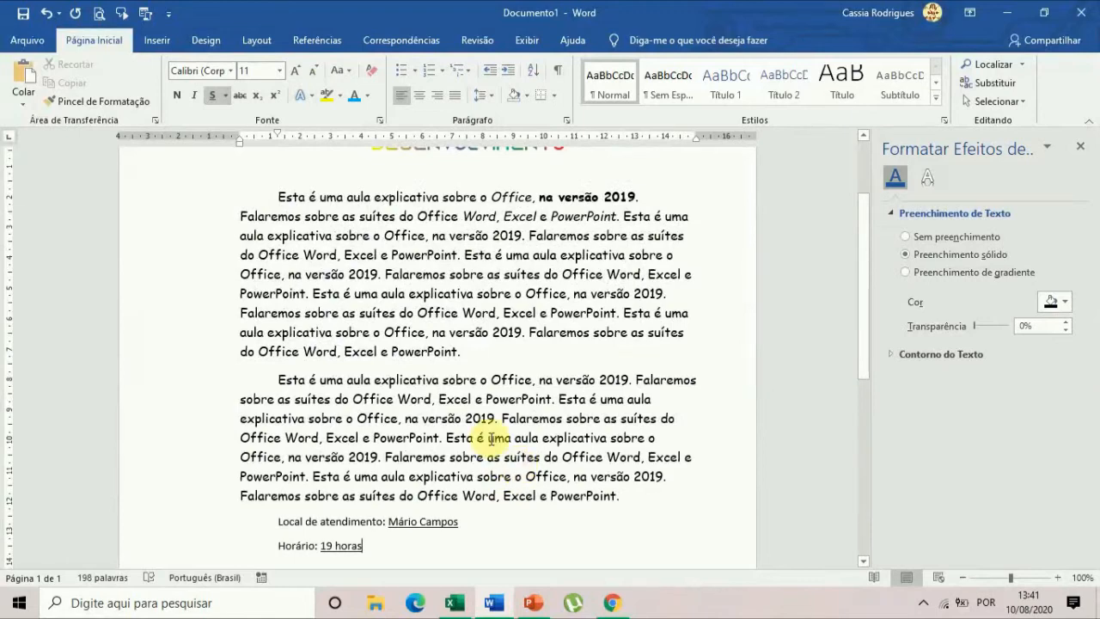
scroll(464, 395, up, 1)
scroll(455, 425, down, 1)
scroll(464, 435, down, 2)
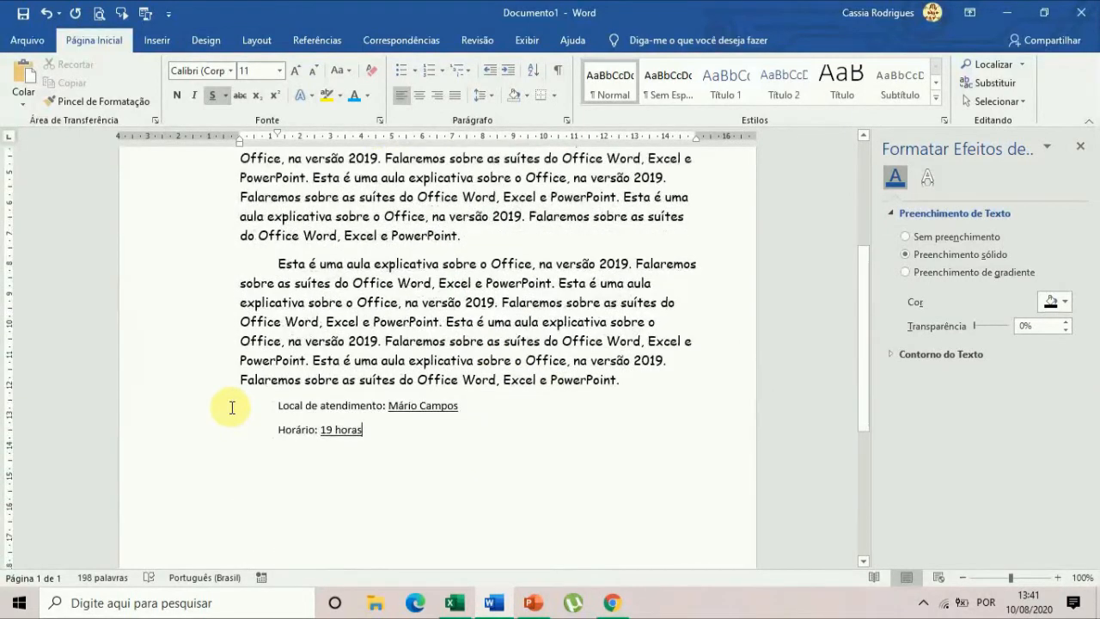
drag(199, 409, 208, 438)
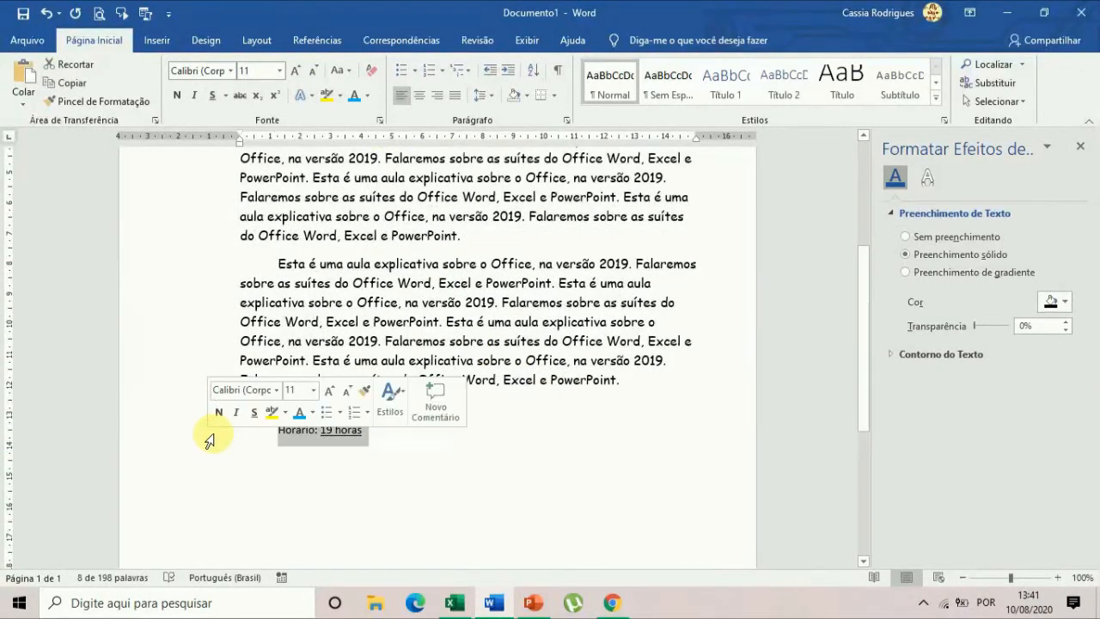
key(Delete)
scroll(325, 432, up, 4)
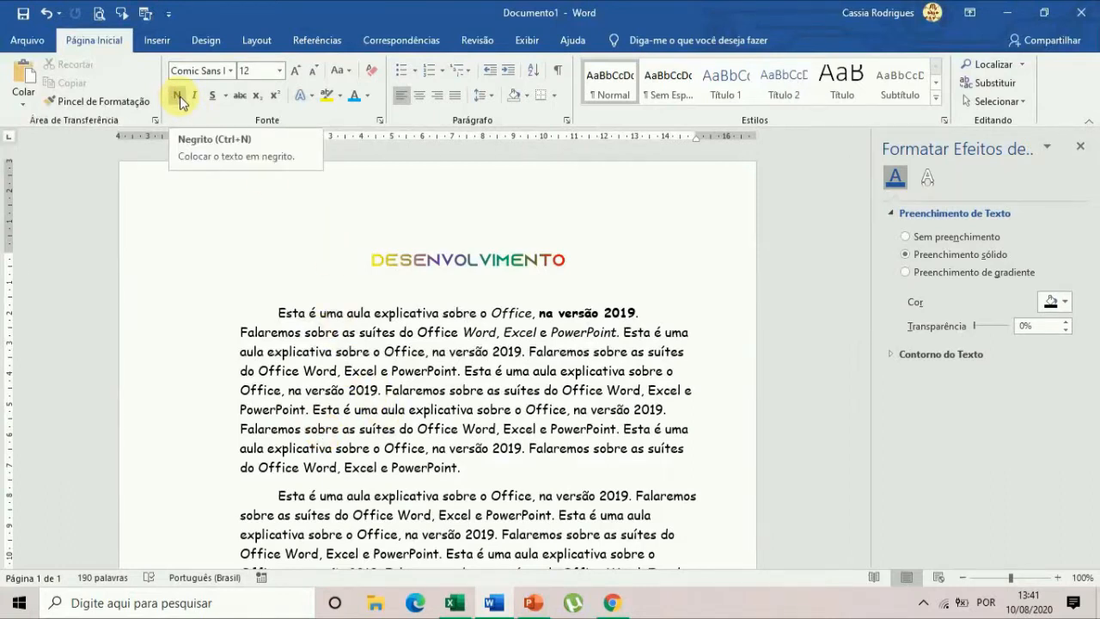
Change the font color of both body paragraphs below the DESENVOLVIMENTO title to a standard red shade.
scroll(520, 410, down, 2)
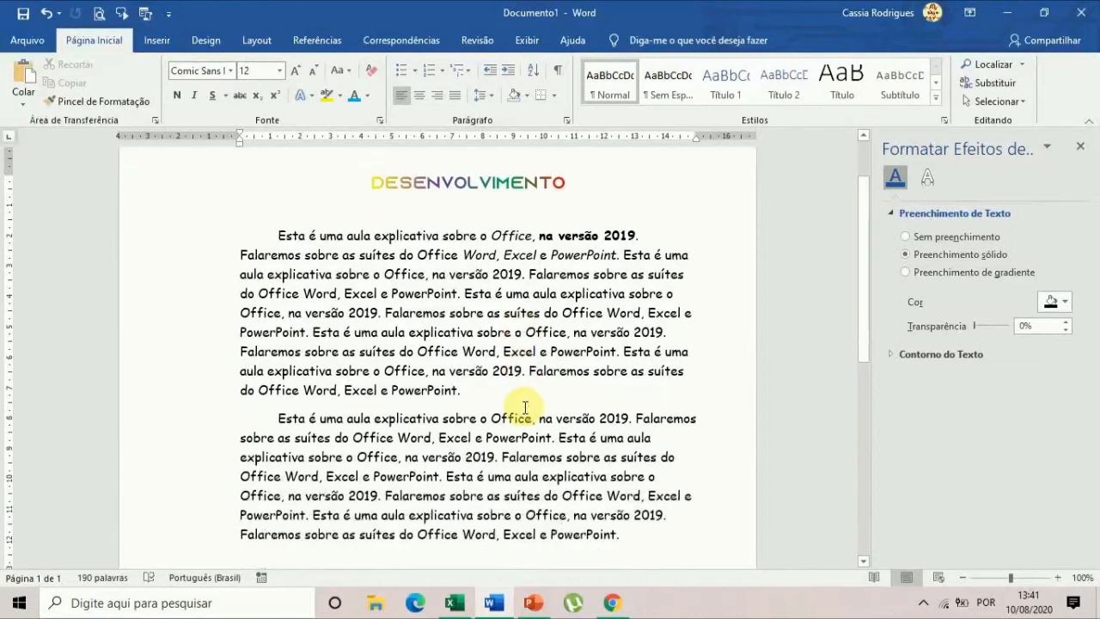
scroll(520, 410, up, 1)
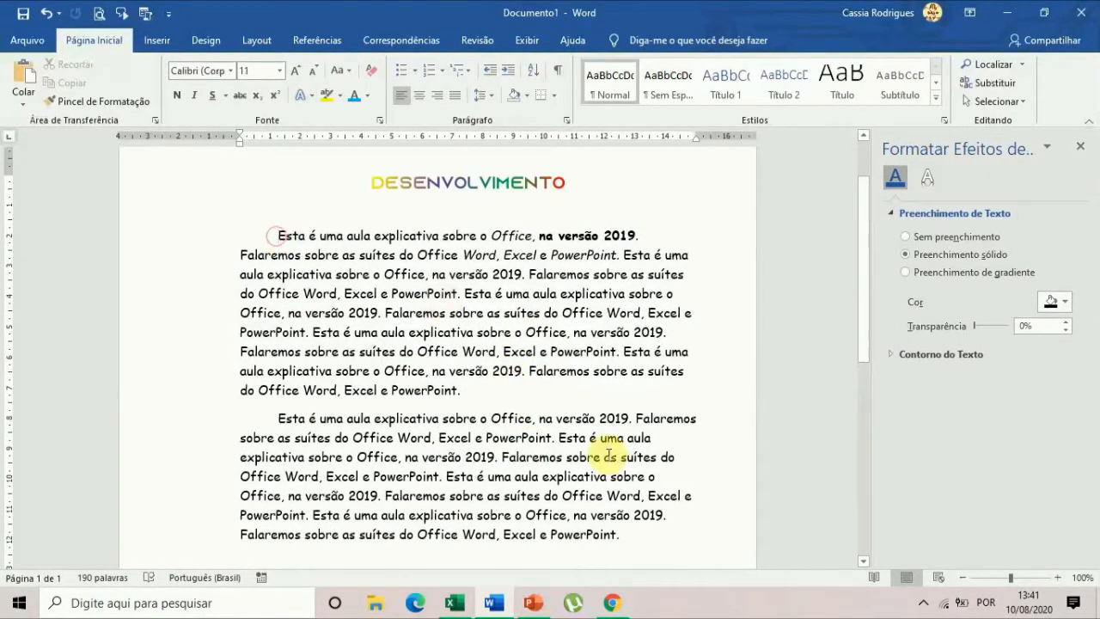
click(636, 533)
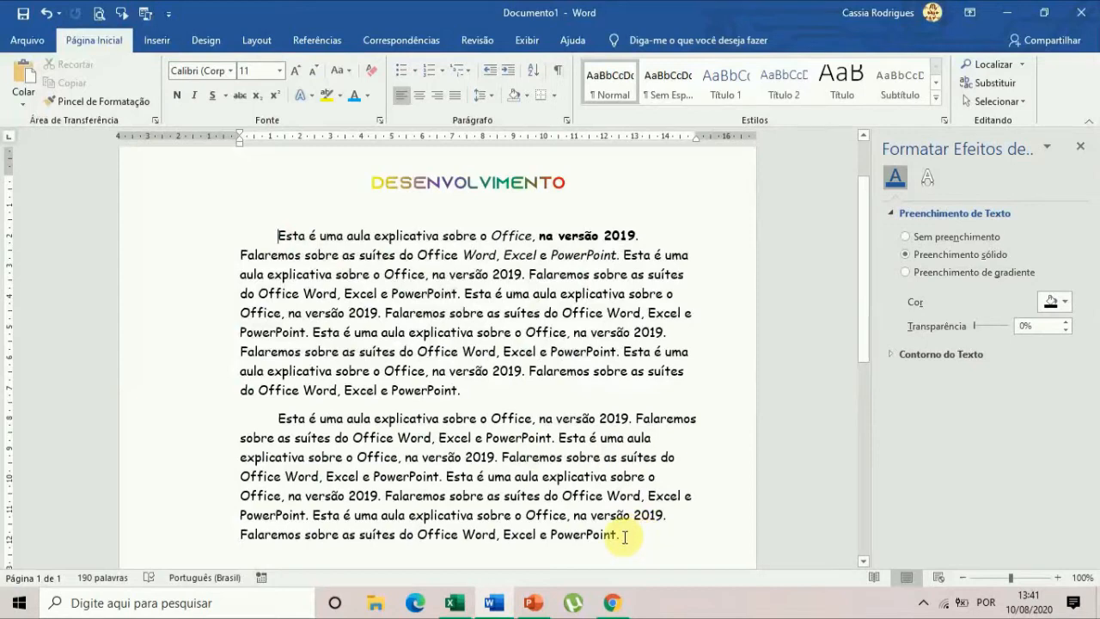
shift+click(625, 537)
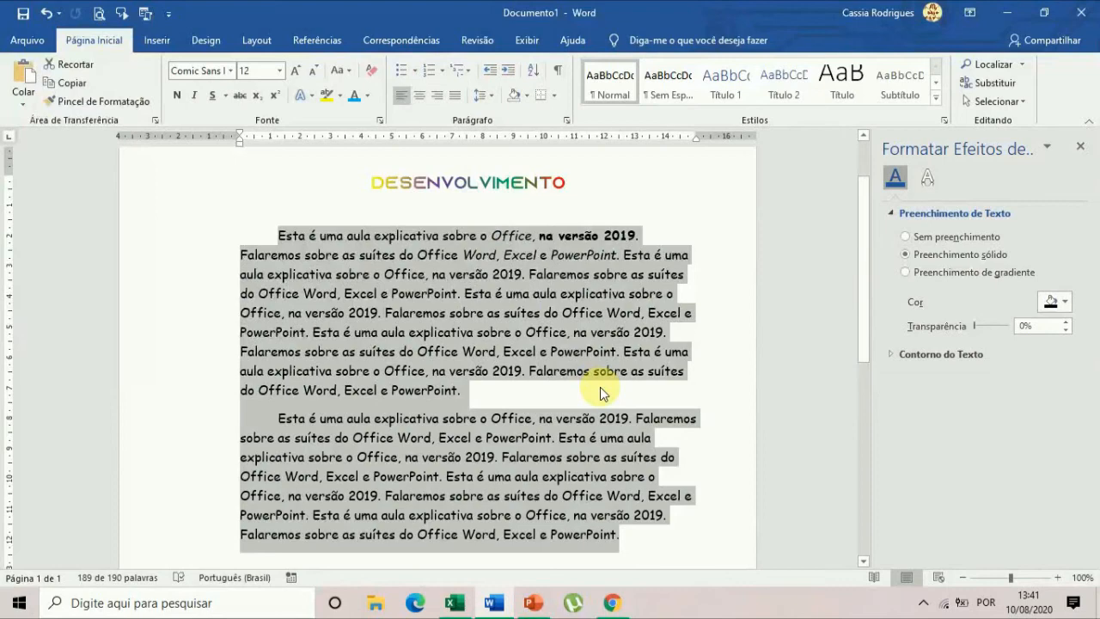
click(370, 98)
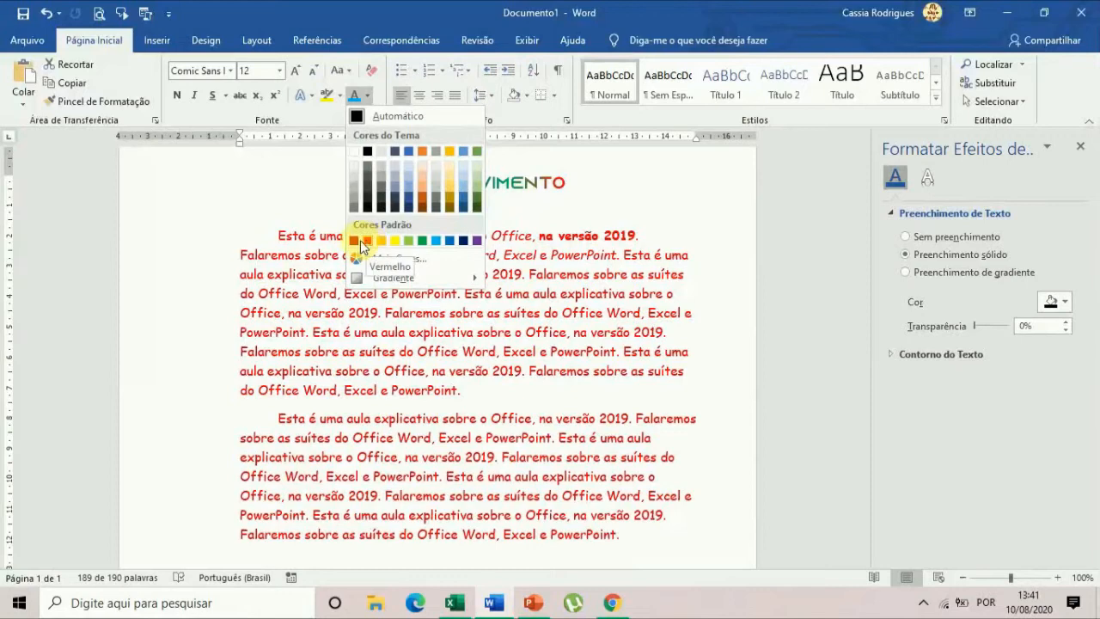
click(355, 240)
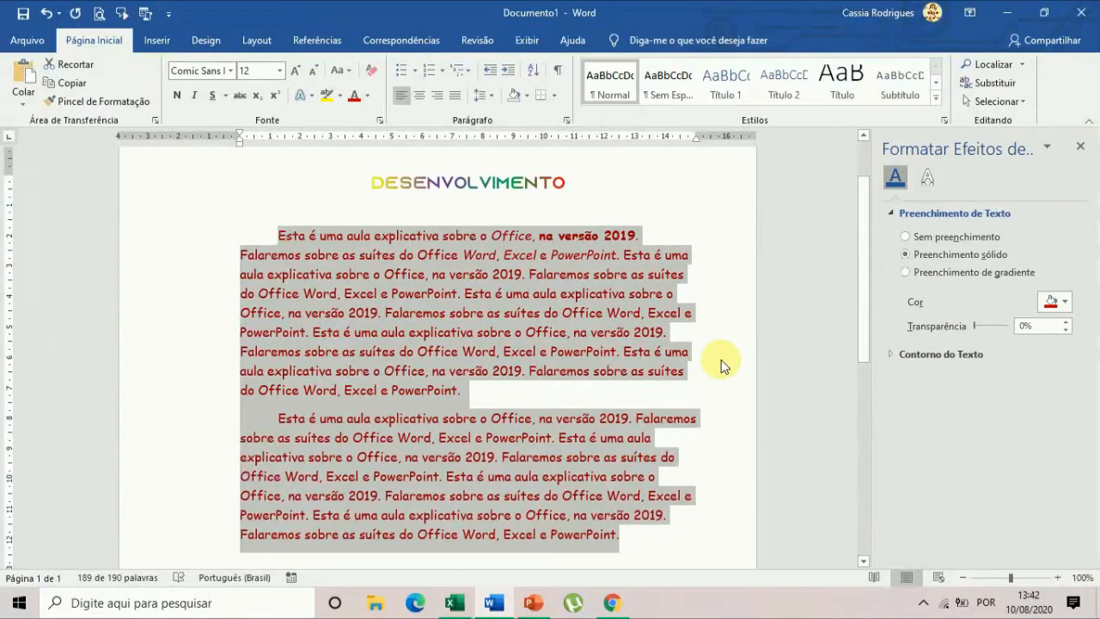
Justify the text of both body paragraphs below the title.
scroll(724, 508, down, 1)
scroll(657, 298, up, 1)
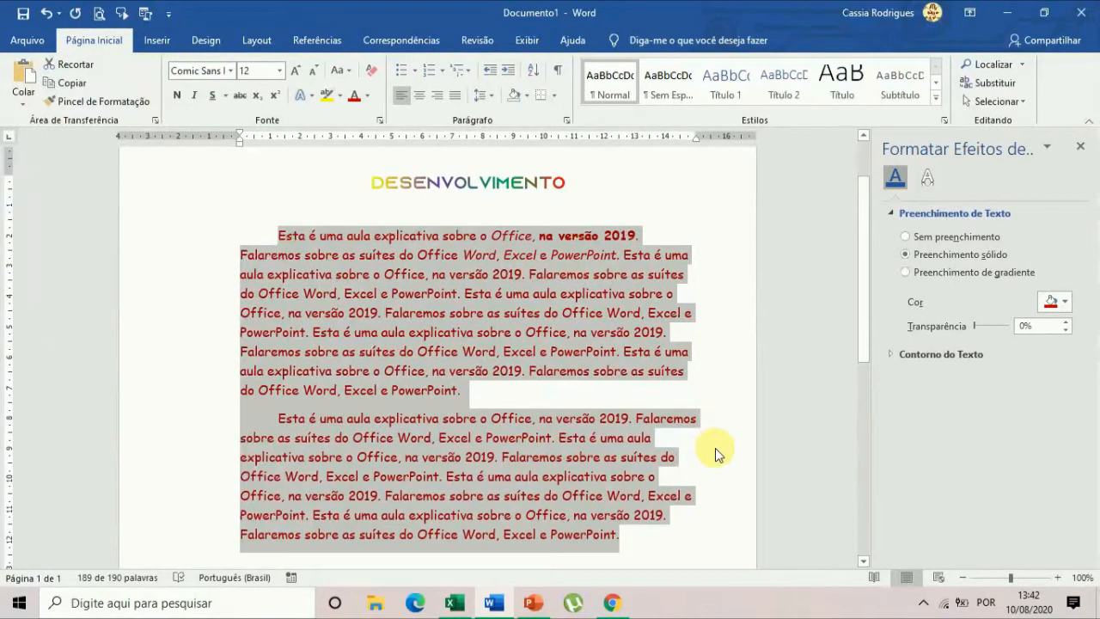
click(453, 97)
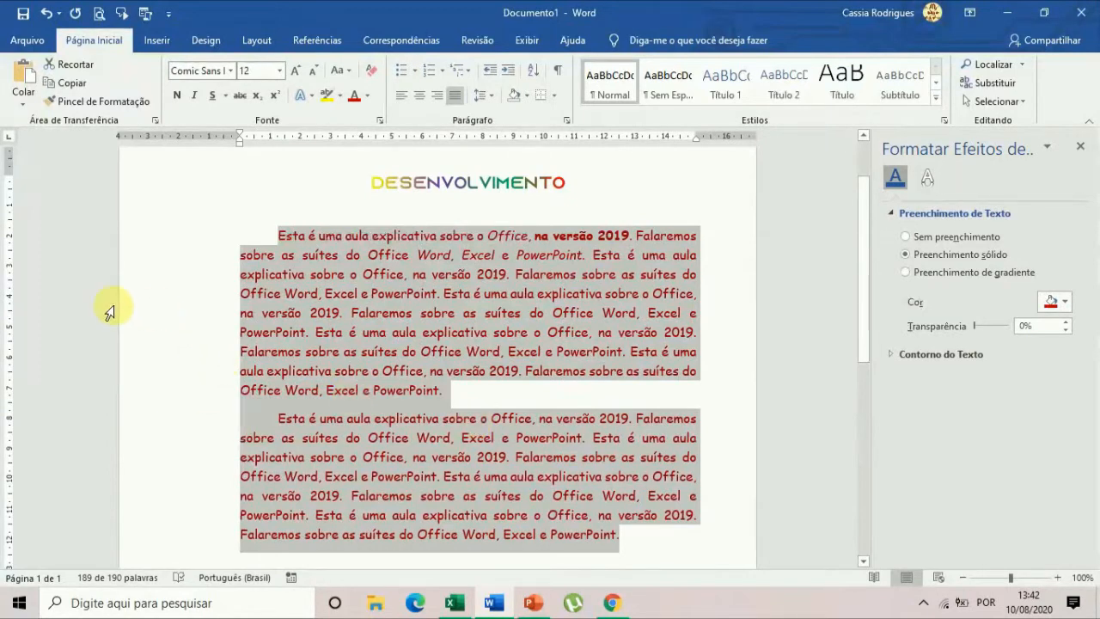
scroll(527, 438, up, 2)
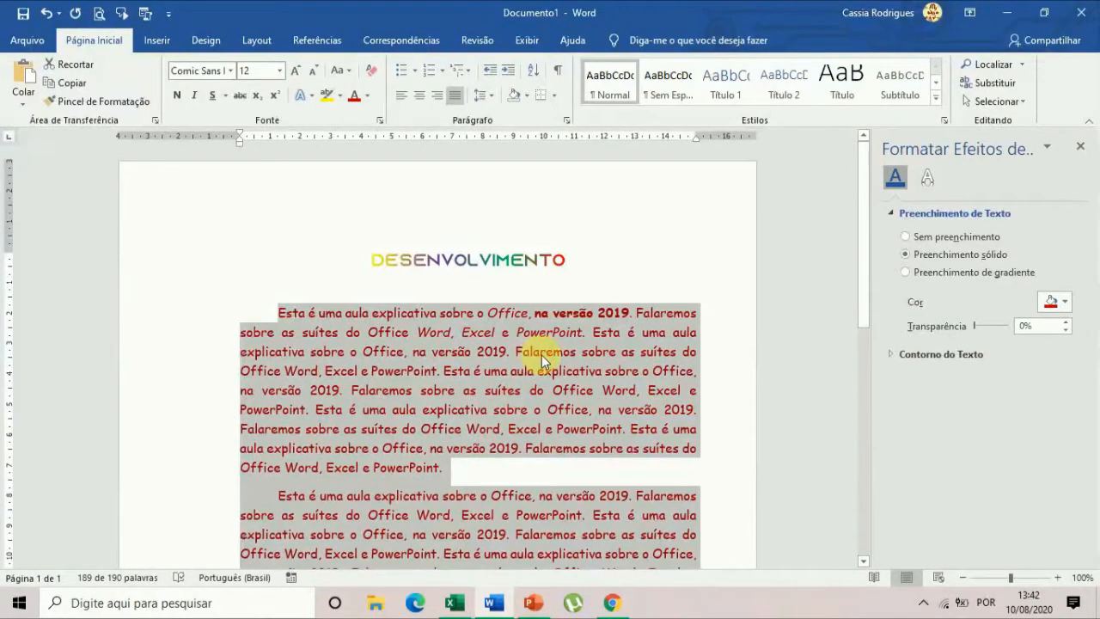
scroll(536, 369, down, 3)
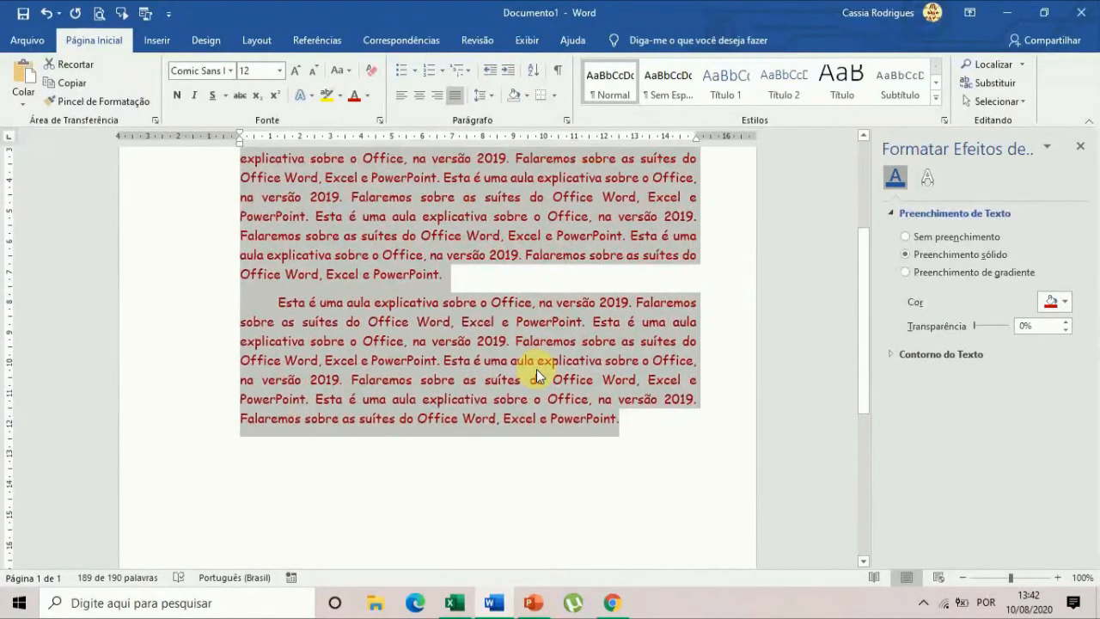
scroll(536, 369, up, 3)
scroll(536, 369, up, 1)
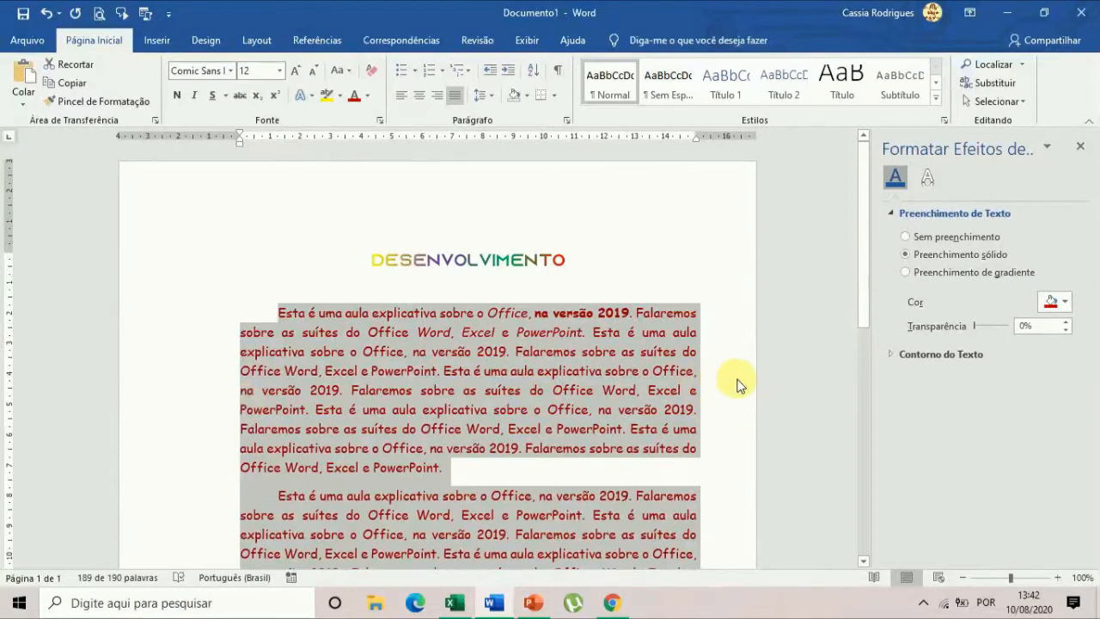
Set the upper, lower, left and right page margins to 1 cm for the whole document.
click(256, 41)
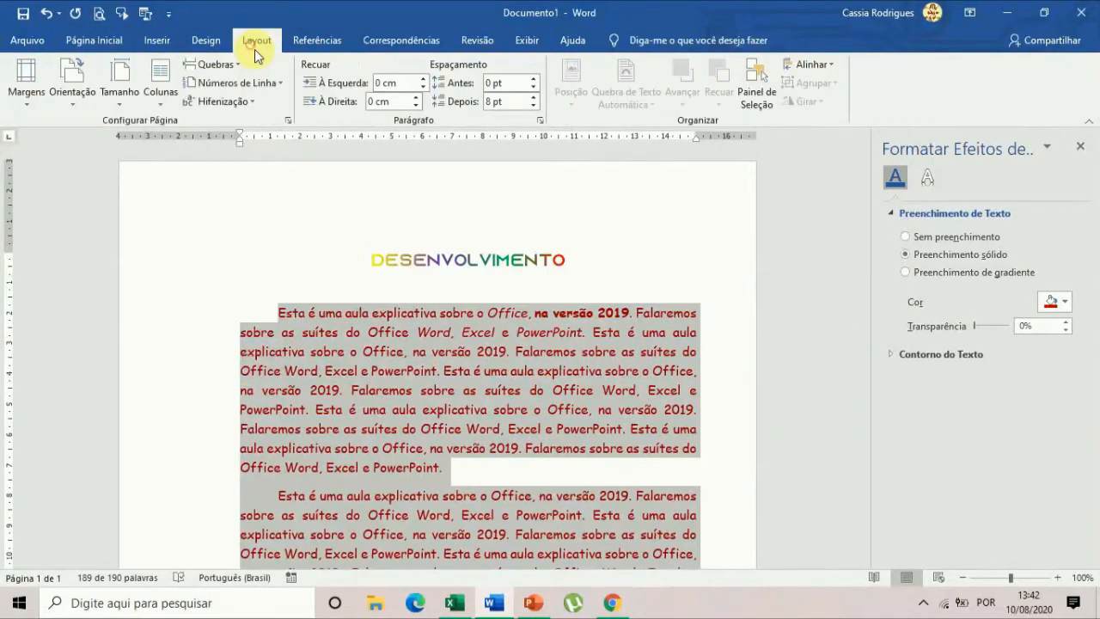
click(287, 120)
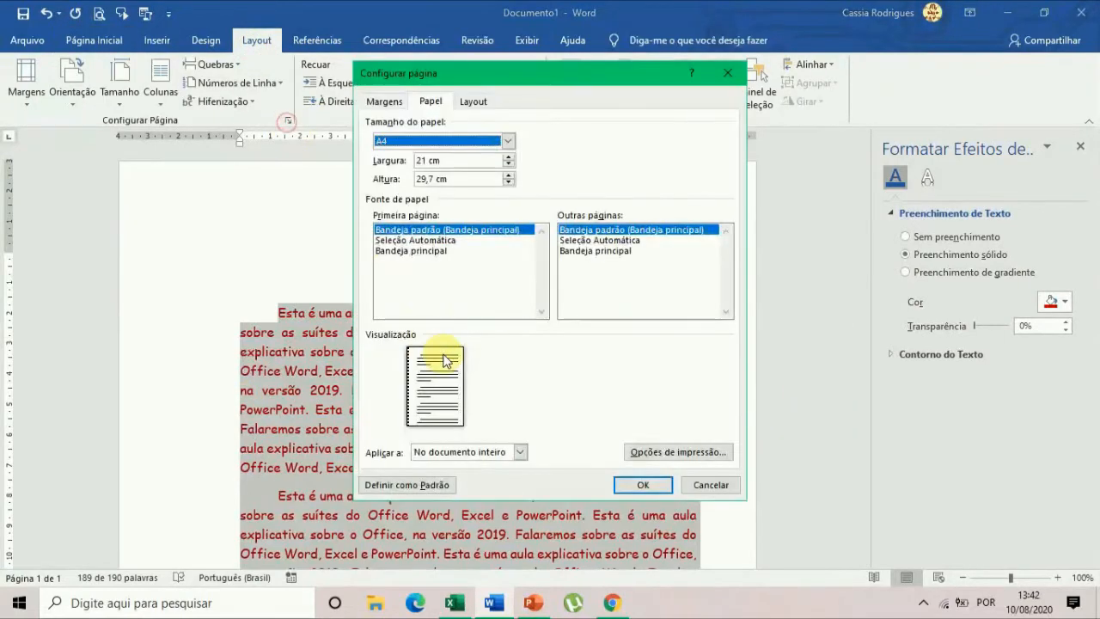
click(383, 102)
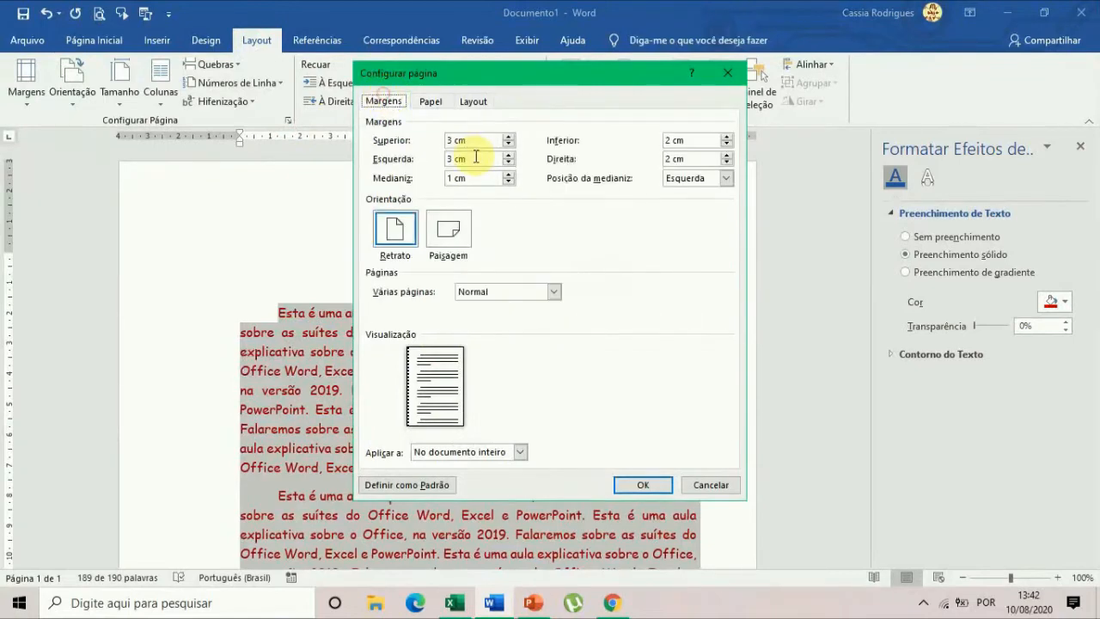
click(454, 140)
drag(452, 140, 430, 139)
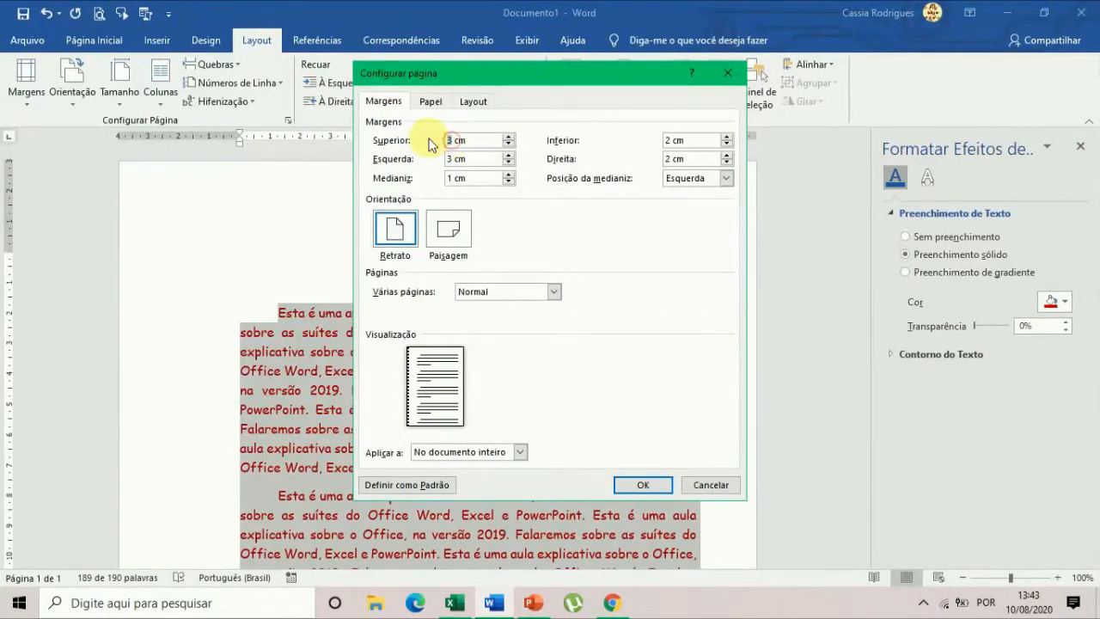
text(1)
key(Tab)
text(1)
key(Tab)
text(1)
key(Tab)
text(1)
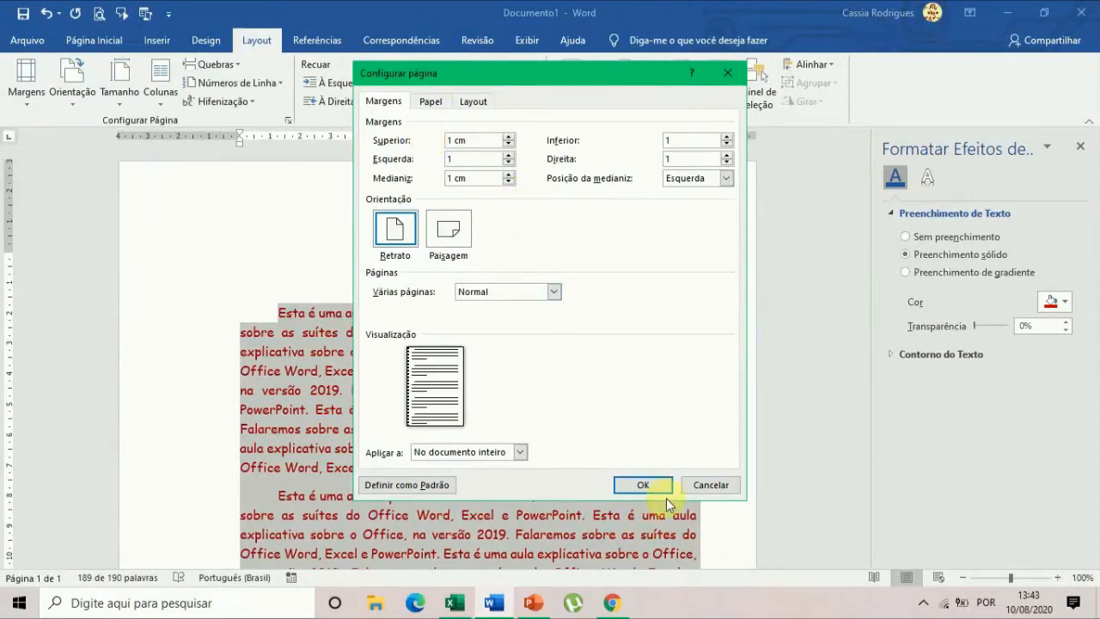
click(643, 485)
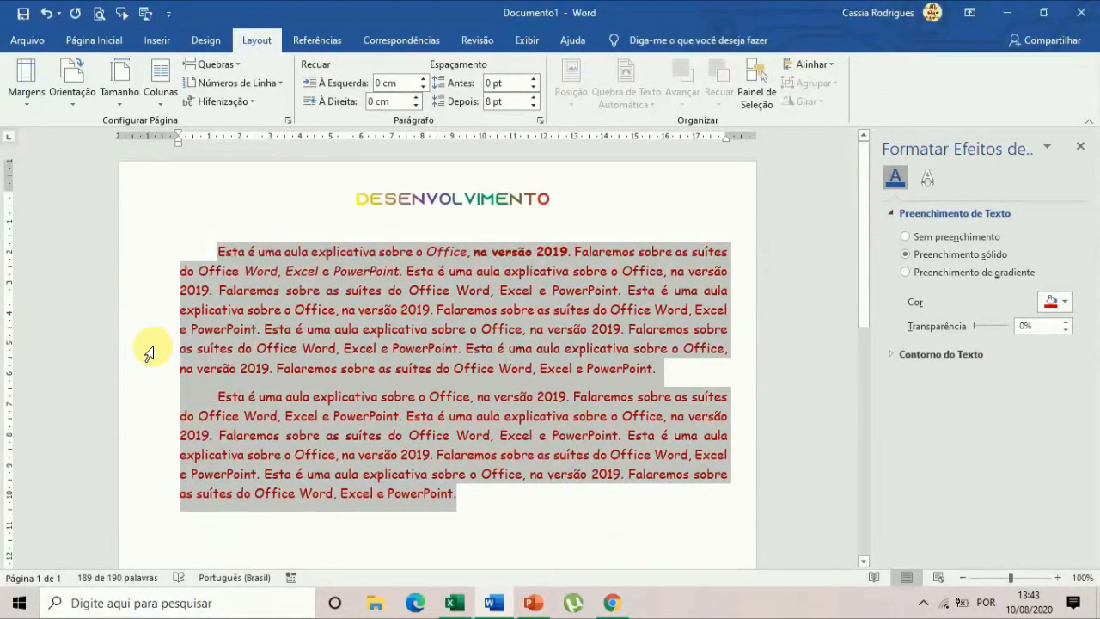
Set the page gutter (Medianiz) to 0 cm for the whole document.
click(288, 120)
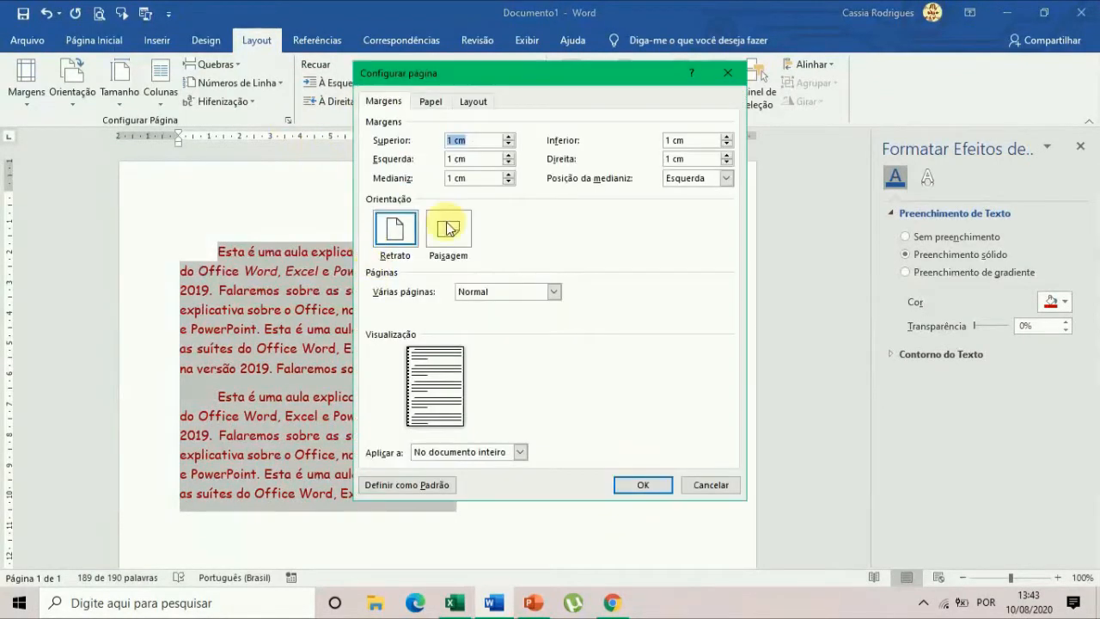
click(453, 178)
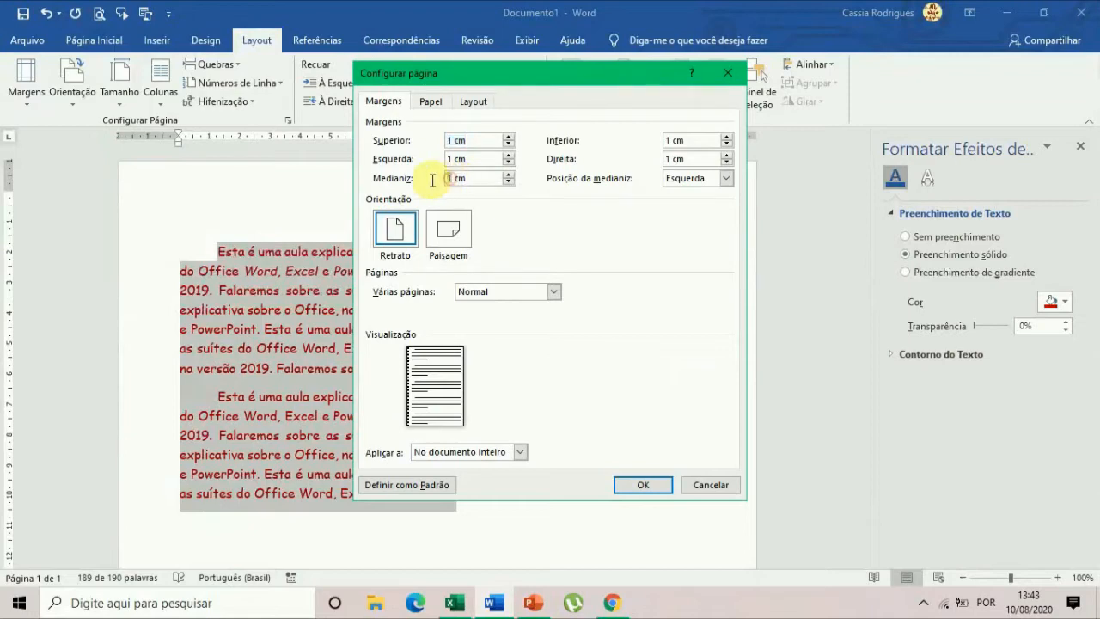
key(Tab)
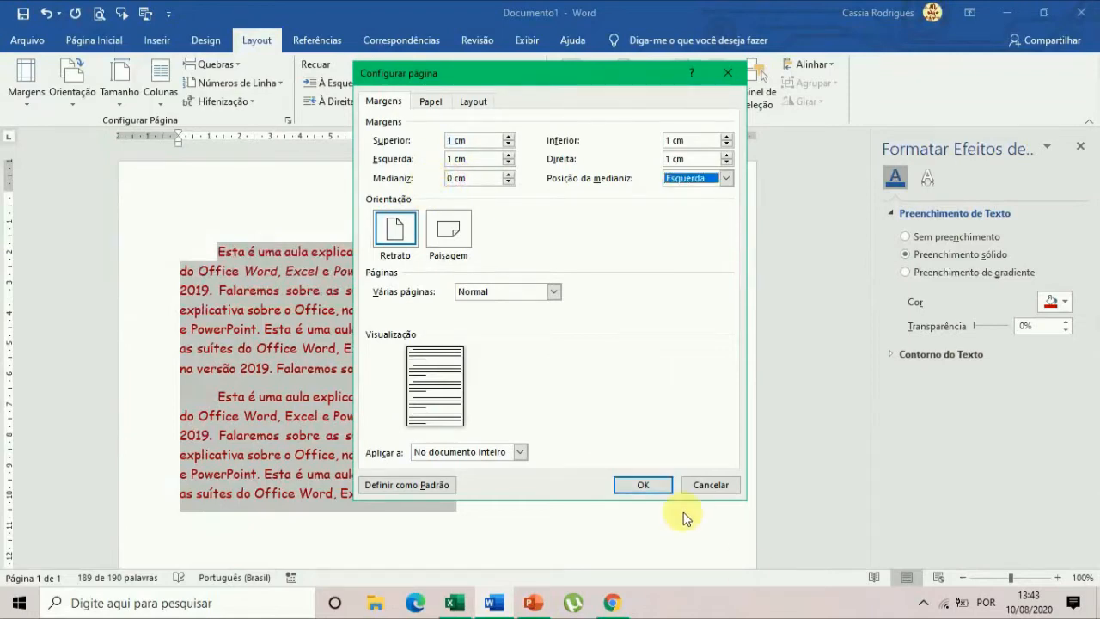
click(642, 484)
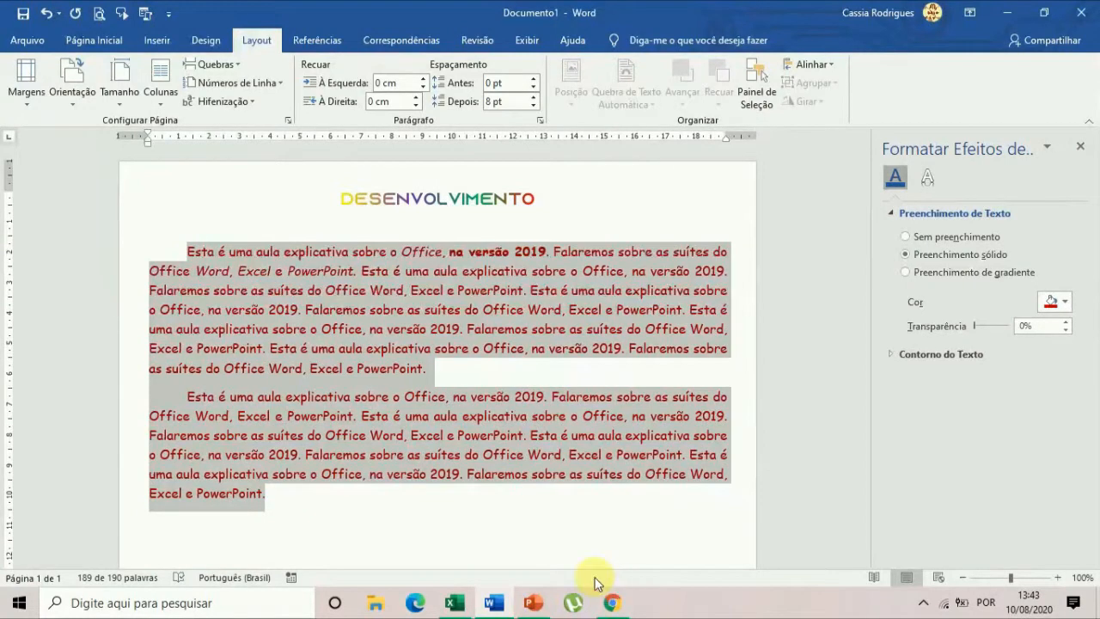
Undo the last two page setup changes, the gutter and the margins.
click(107, 40)
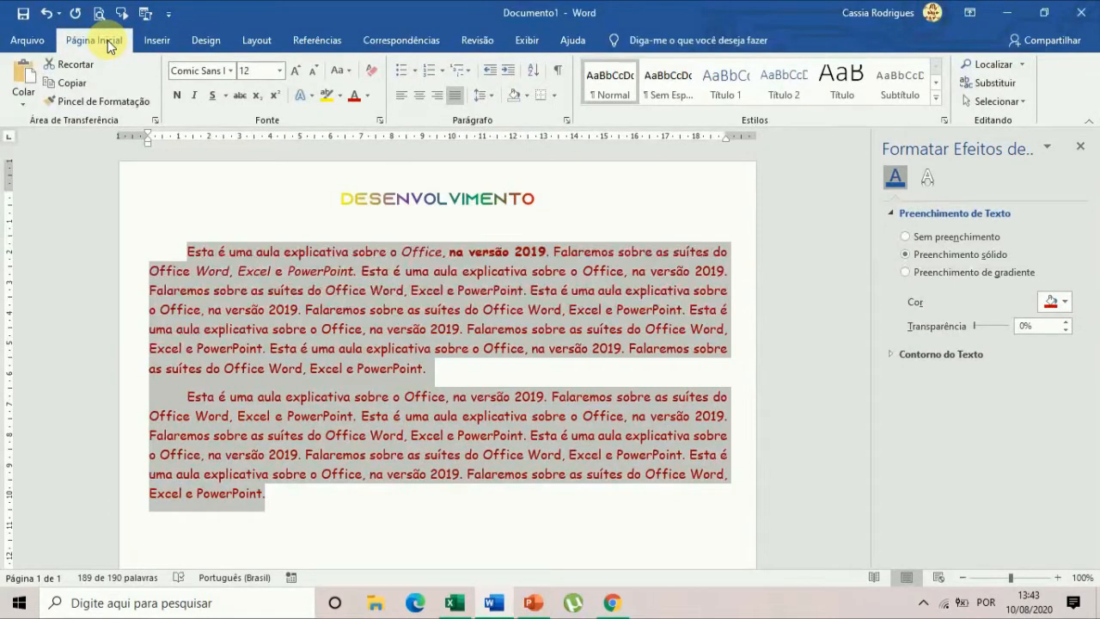
key(ctrl+z)
key(ctrl+z)
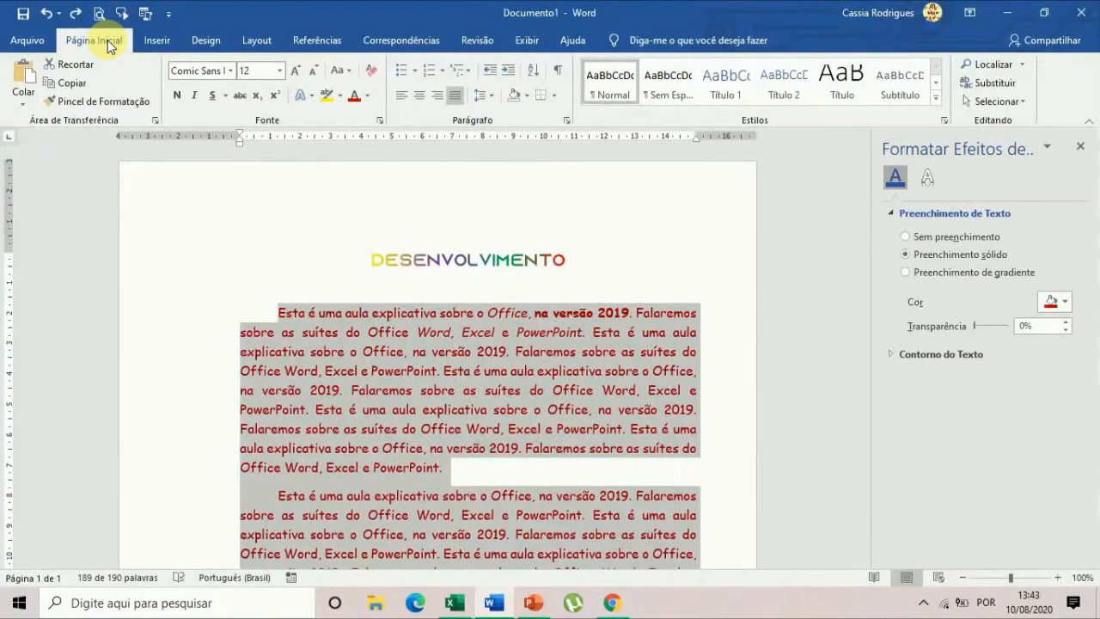
scroll(663, 423, down, 4)
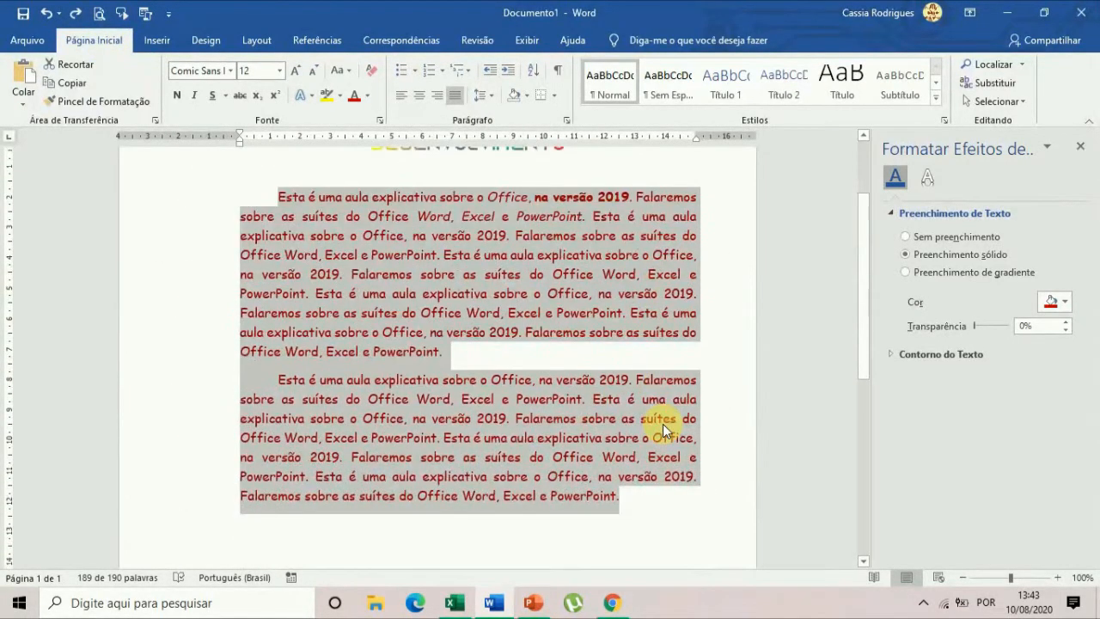
scroll(663, 423, up, 3)
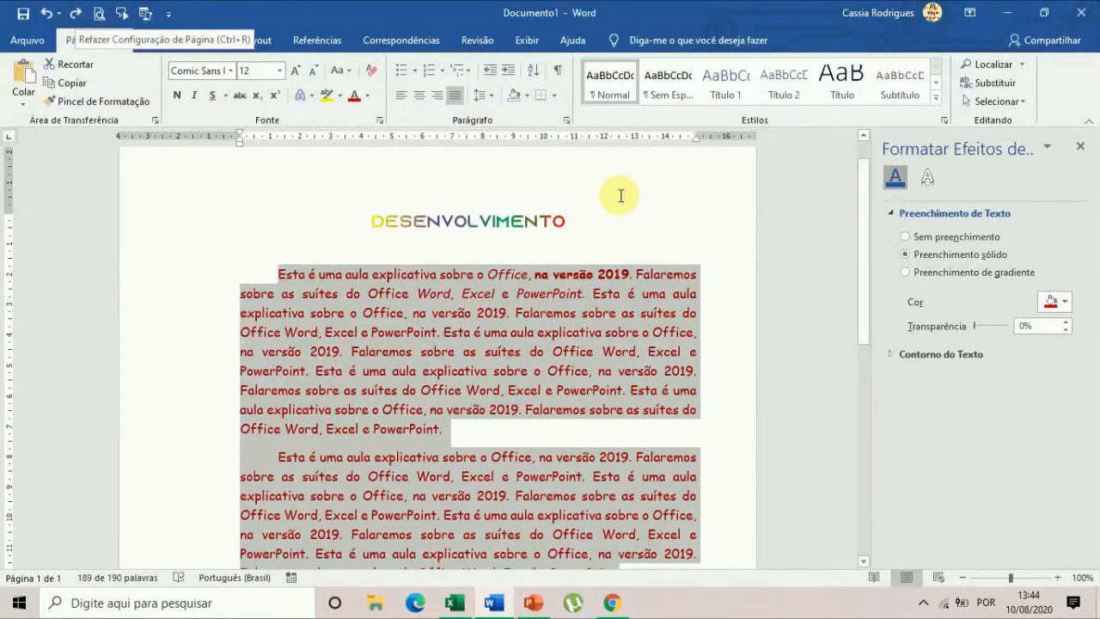
scroll(633, 378, down, 4)
scroll(633, 379, up, 2)
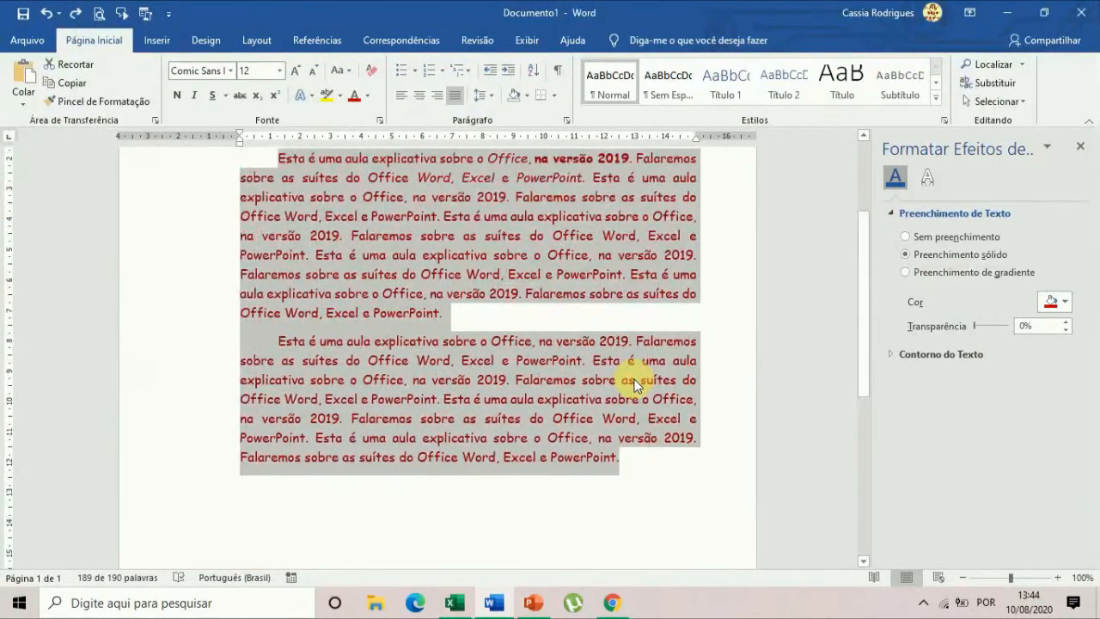
scroll(633, 379, up, 1)
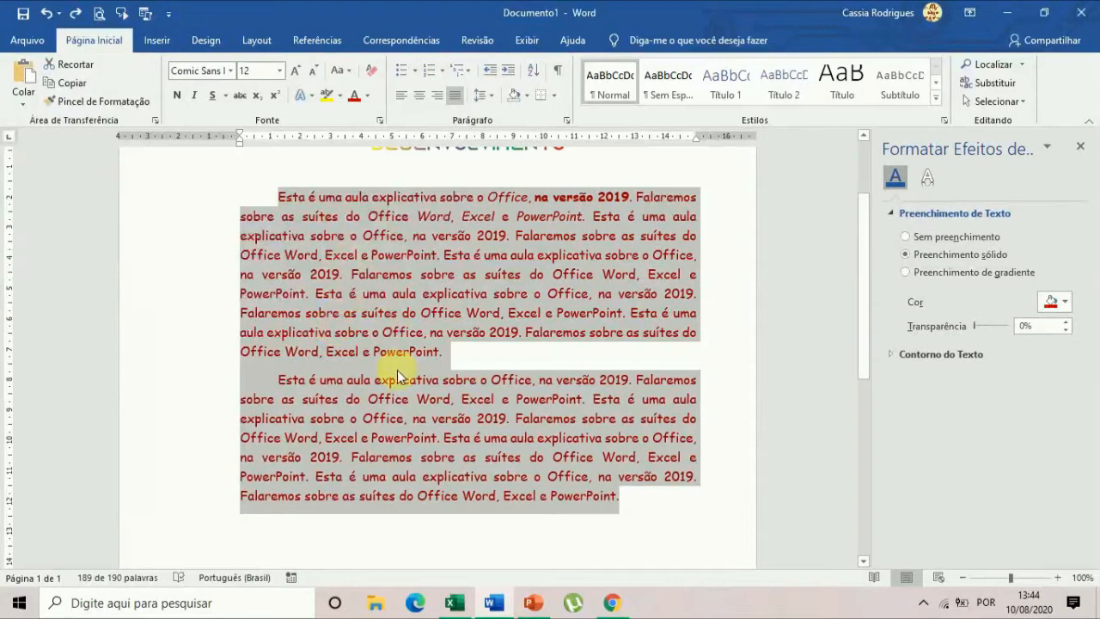
click(346, 341)
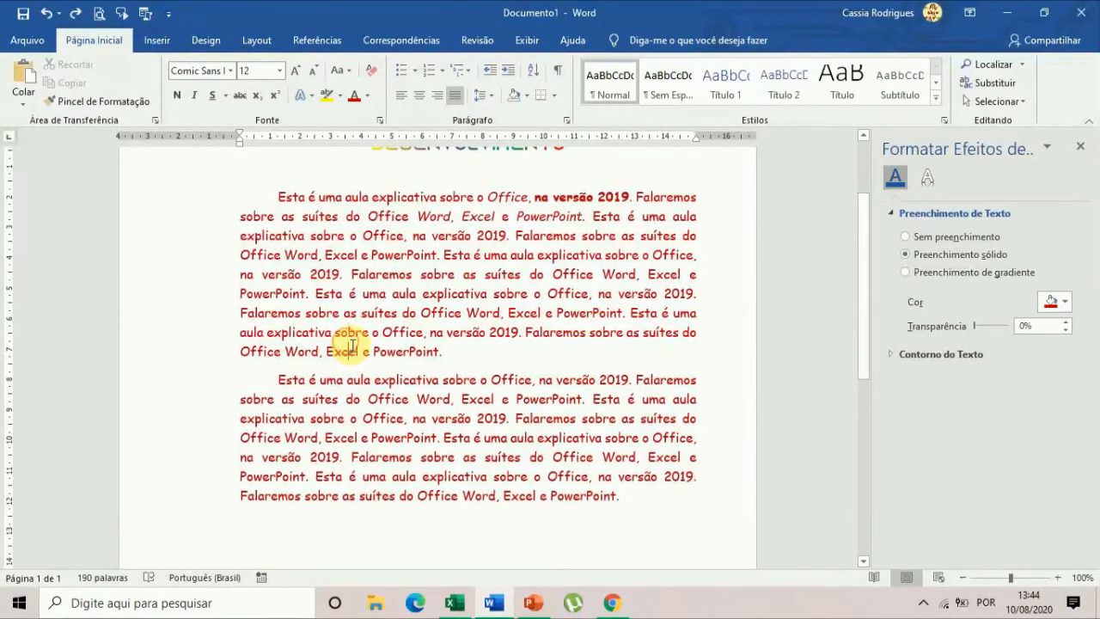
drag(335, 333, 354, 378)
click(329, 365)
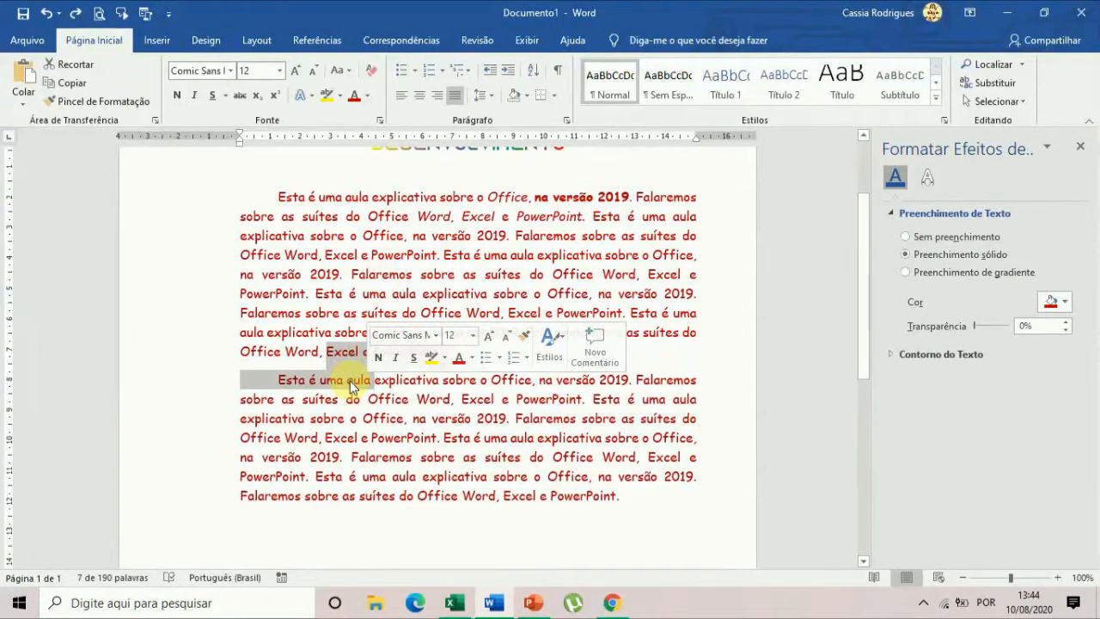
click(315, 251)
Set the line spacing of both body paragraphs below the title to 1.5.
drag(277, 196, 620, 501)
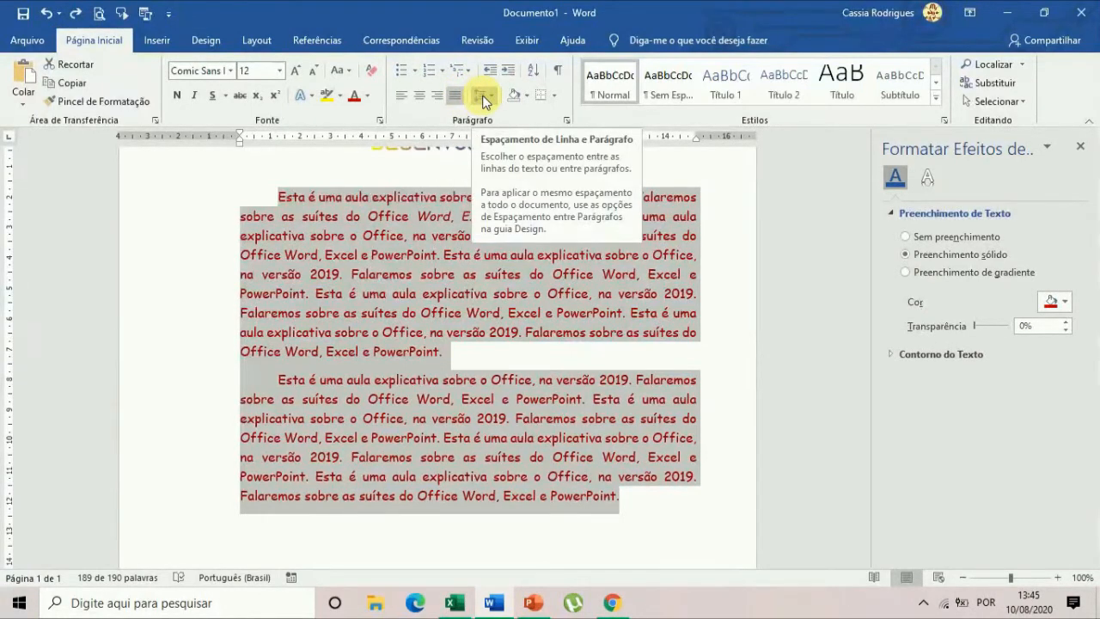
click(486, 97)
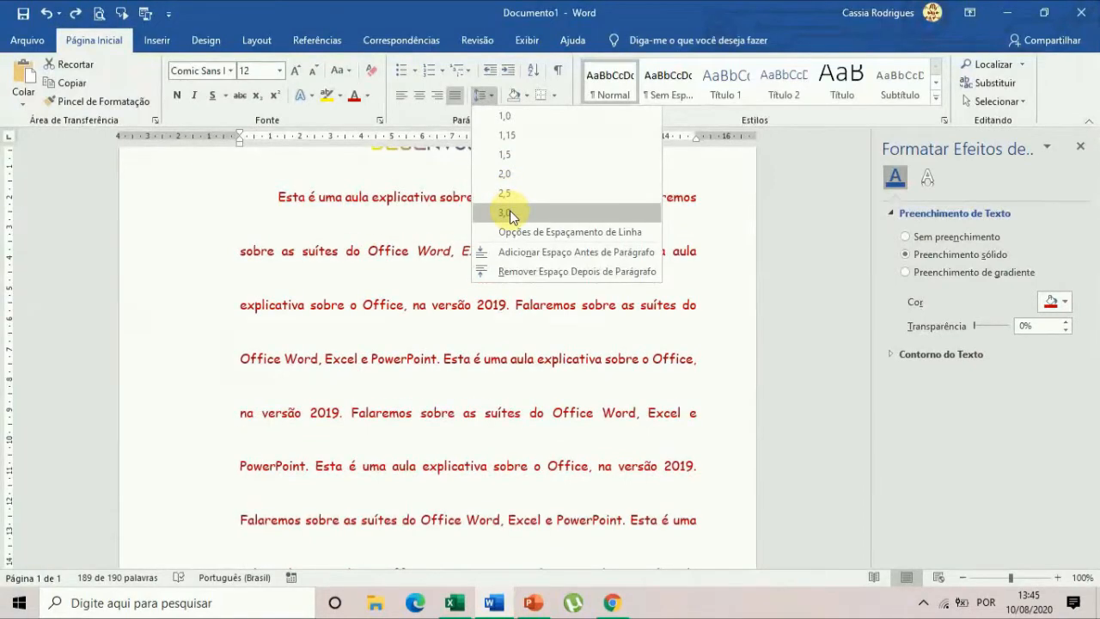
click(512, 158)
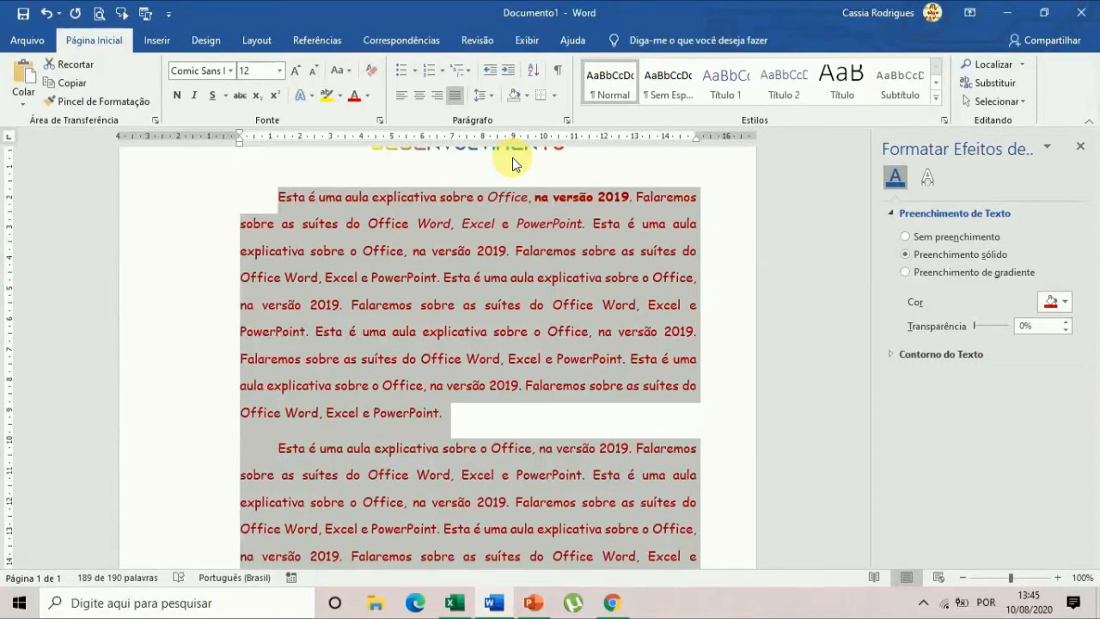
click(488, 95)
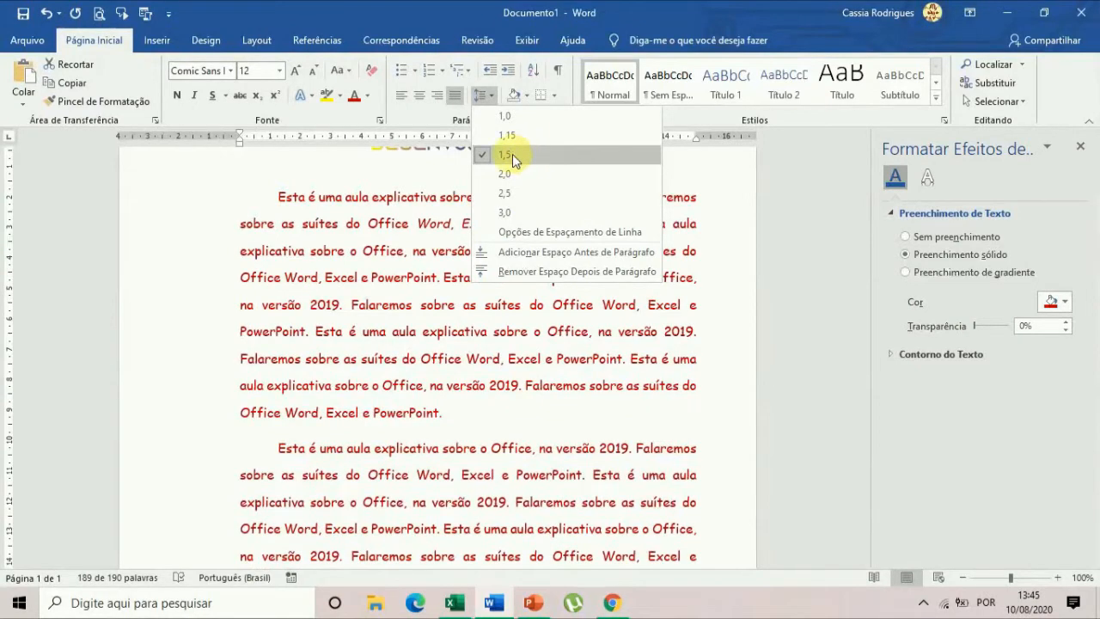
click(490, 89)
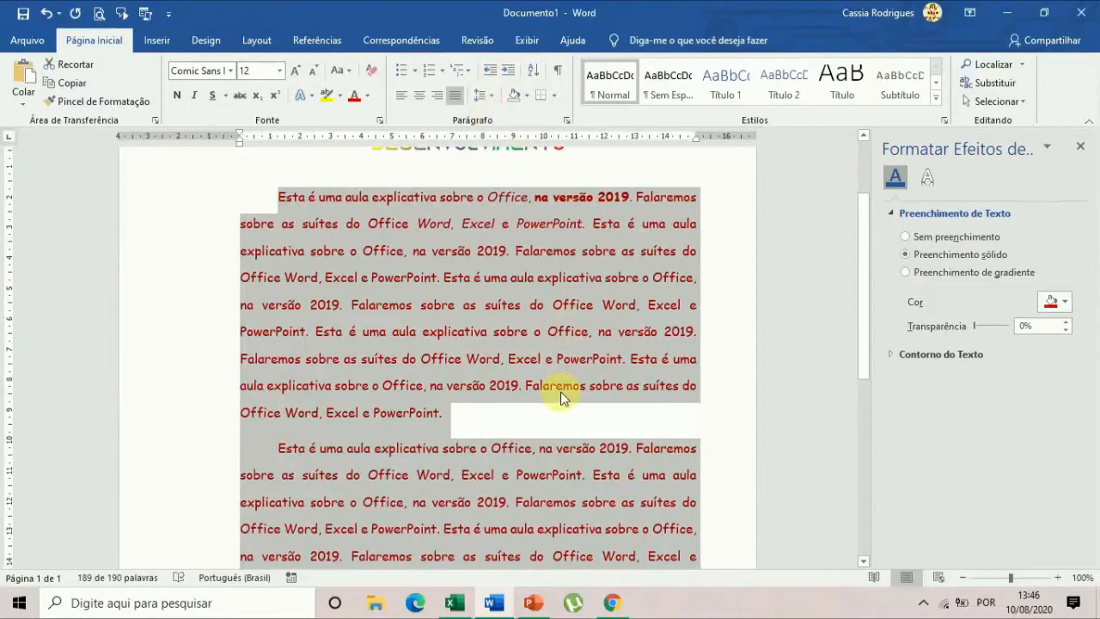
scroll(565, 367, down, 2)
scroll(559, 335, up, 4)
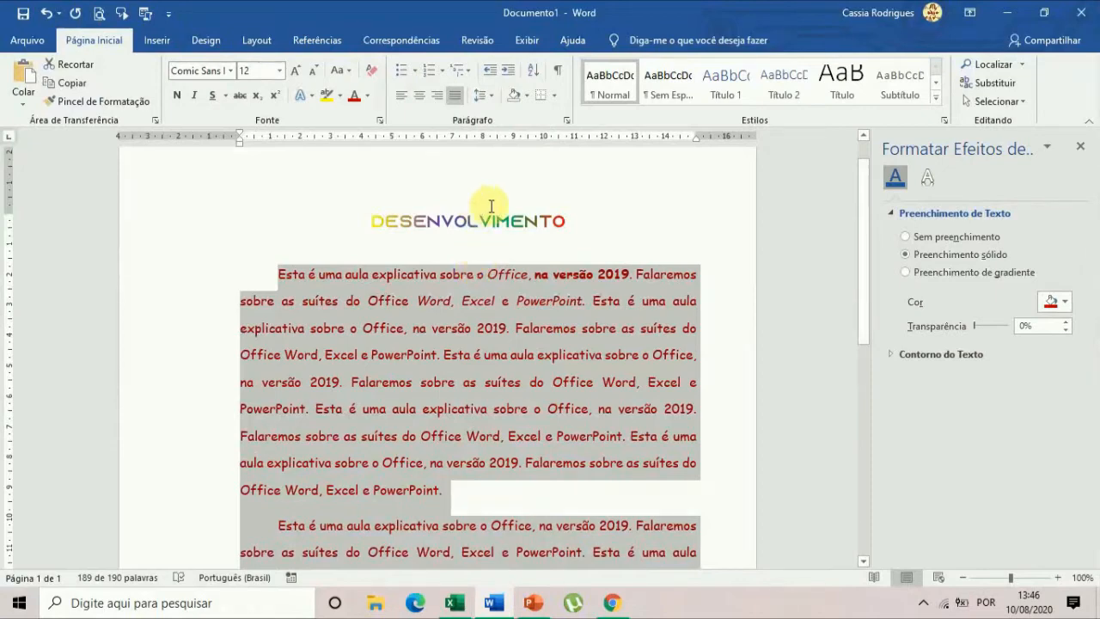
Set the spacing after both body paragraphs to 0 pt, keeping the 1.5 line spacing.
scroll(541, 370, down, 1)
scroll(540, 370, down, 2)
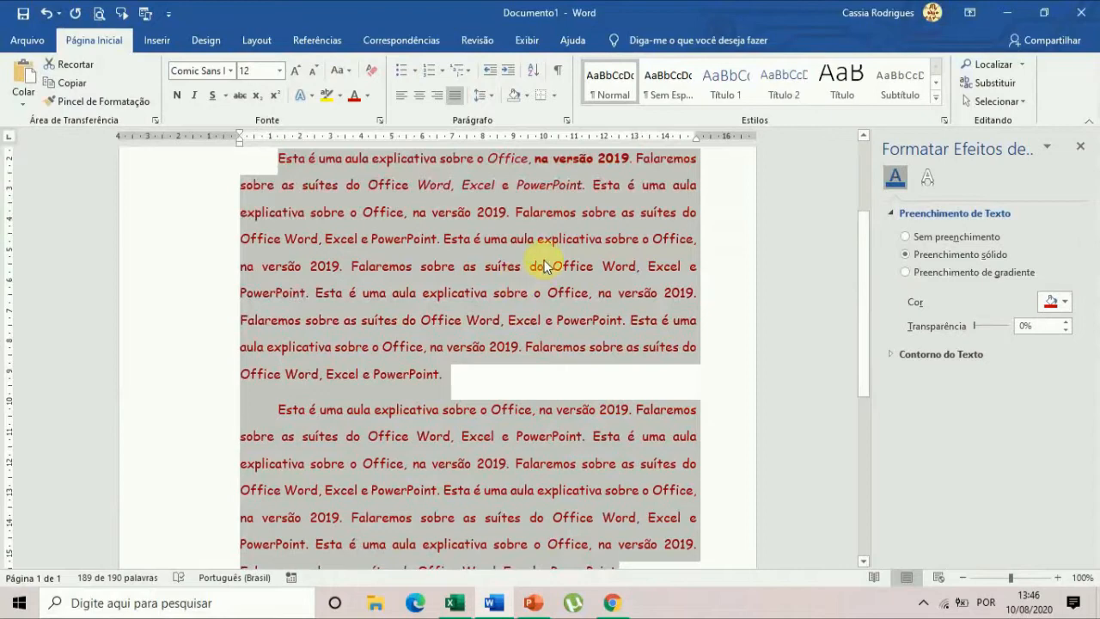
click(569, 120)
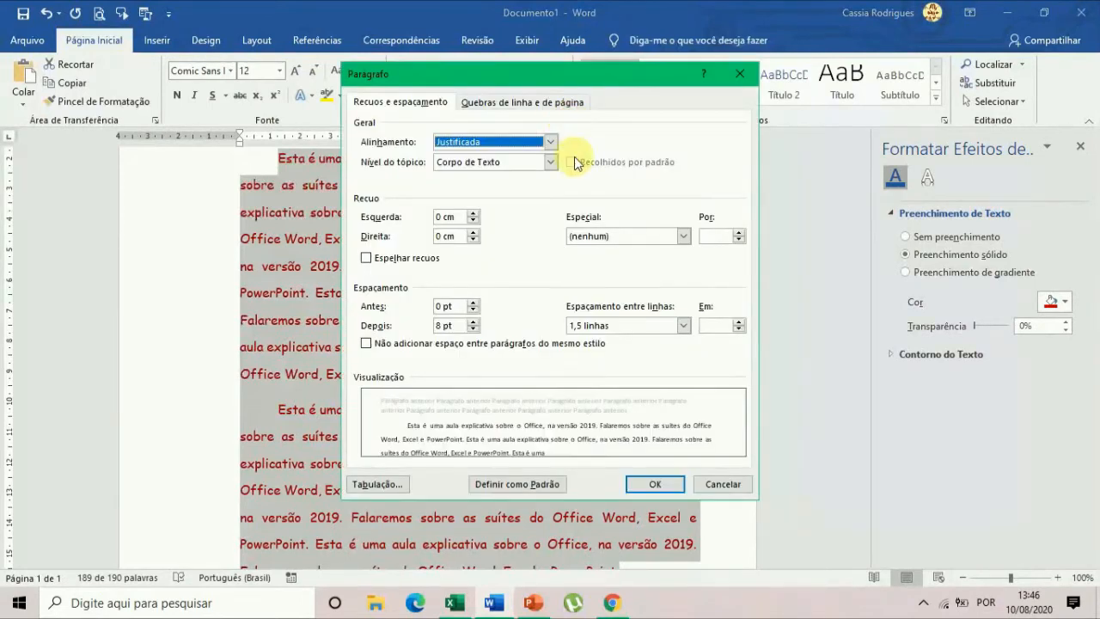
drag(546, 77, 765, 85)
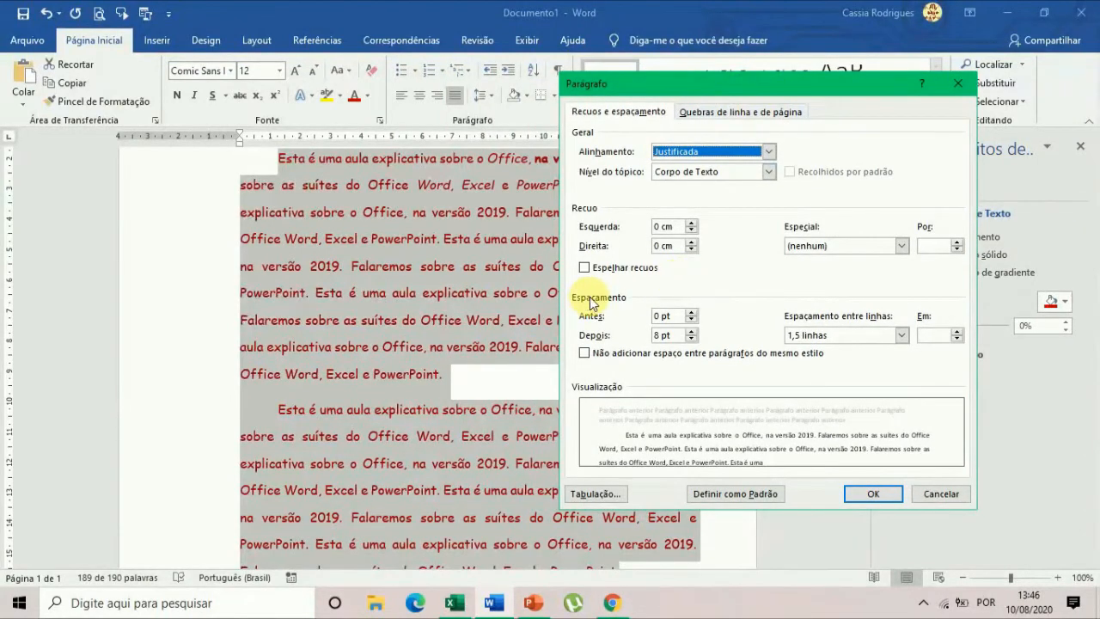
click(660, 317)
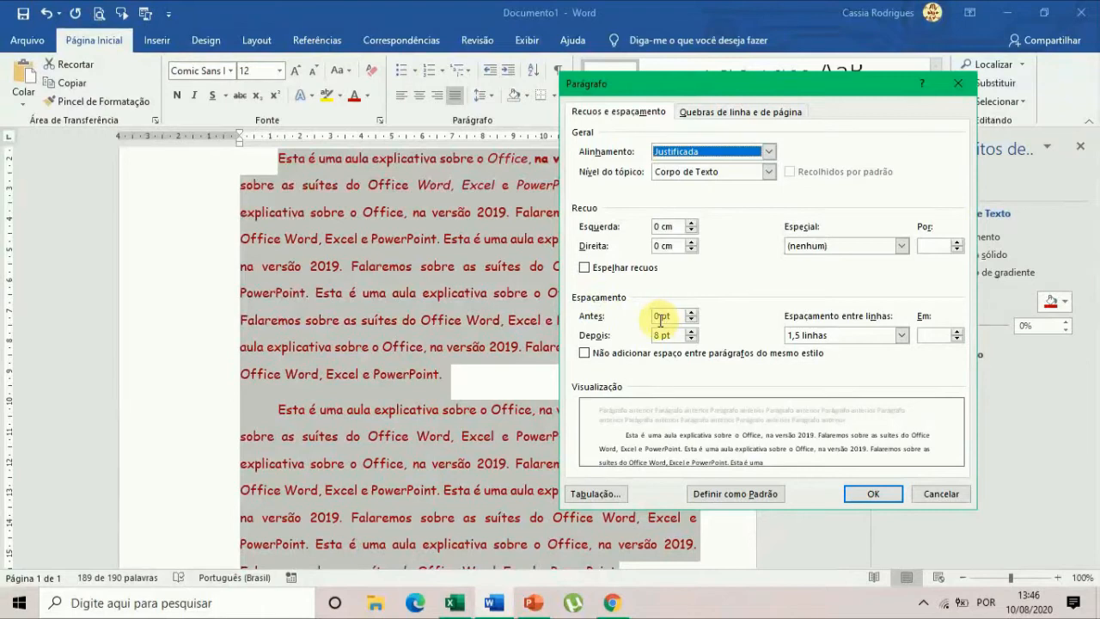
click(690, 339)
click(691, 340)
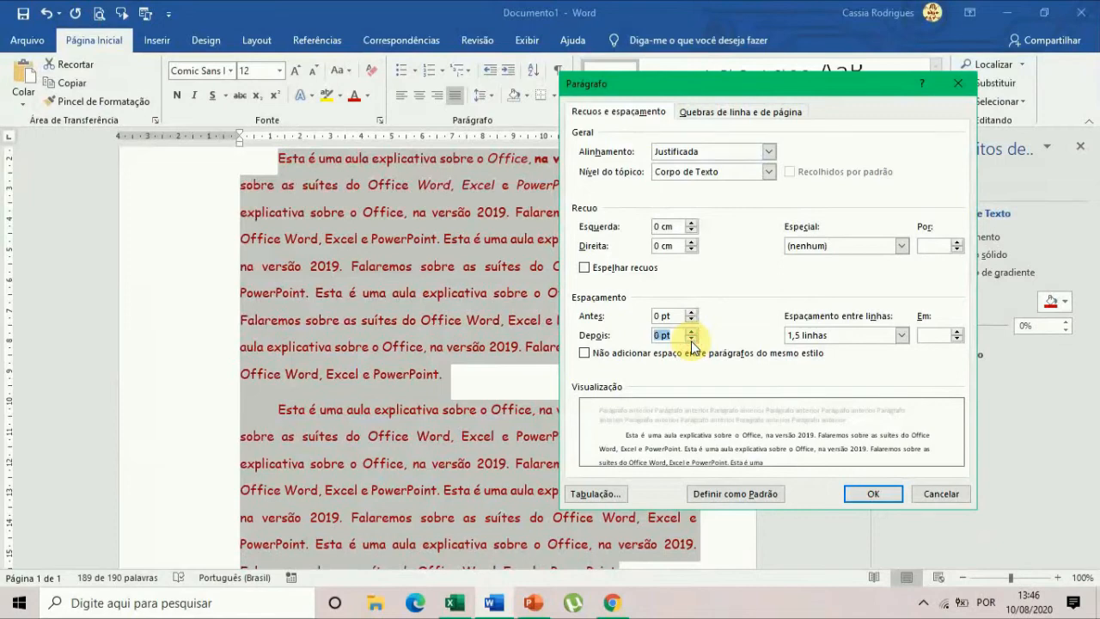
click(828, 343)
click(827, 341)
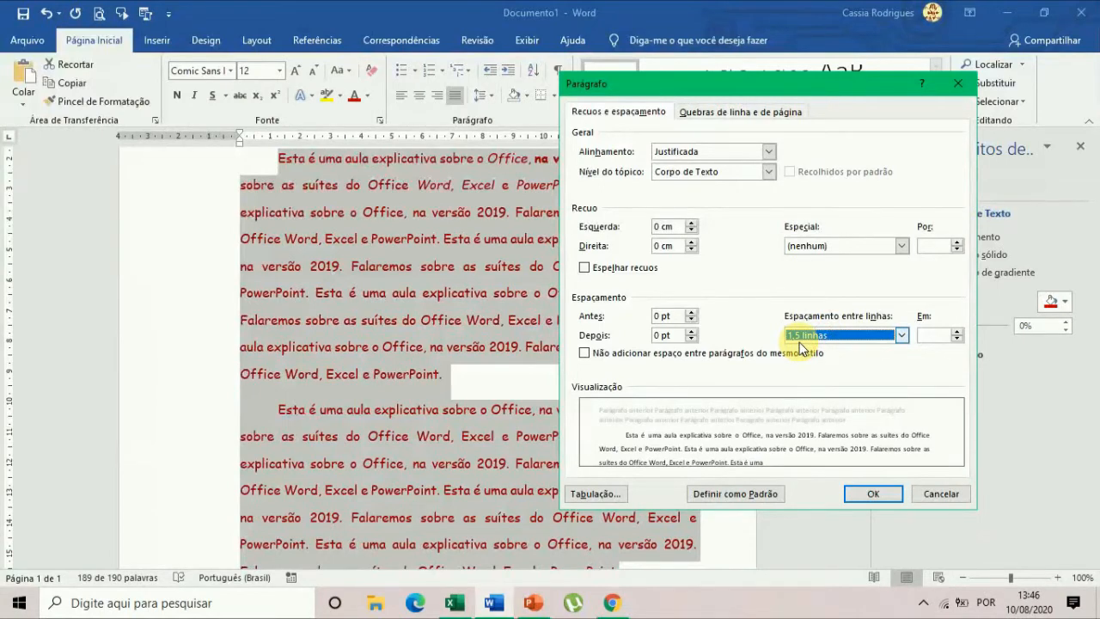
click(873, 495)
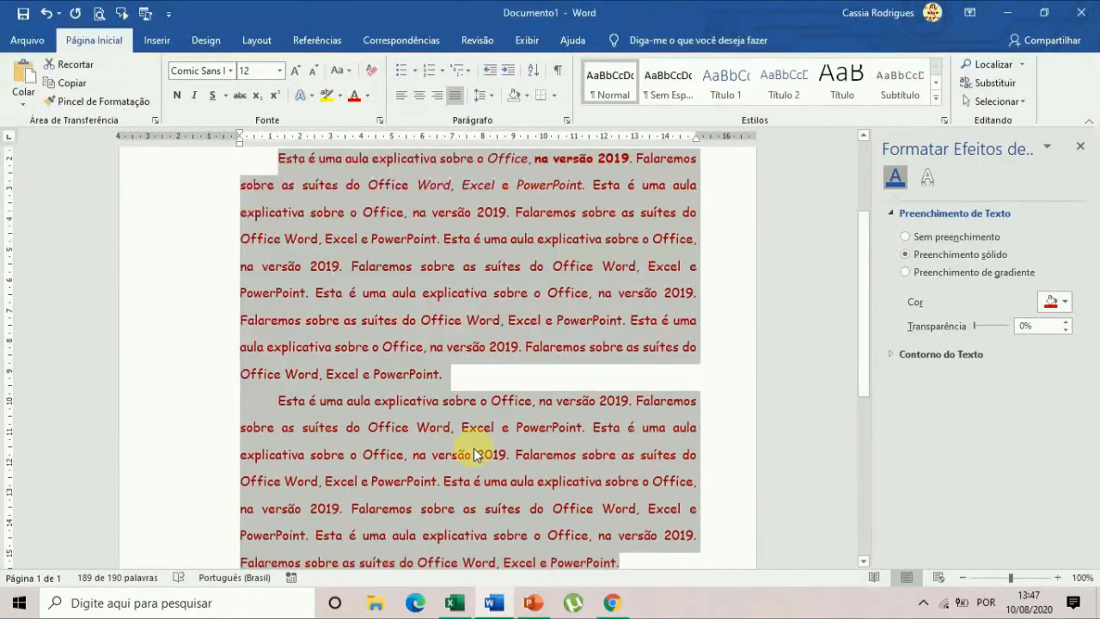
click(331, 392)
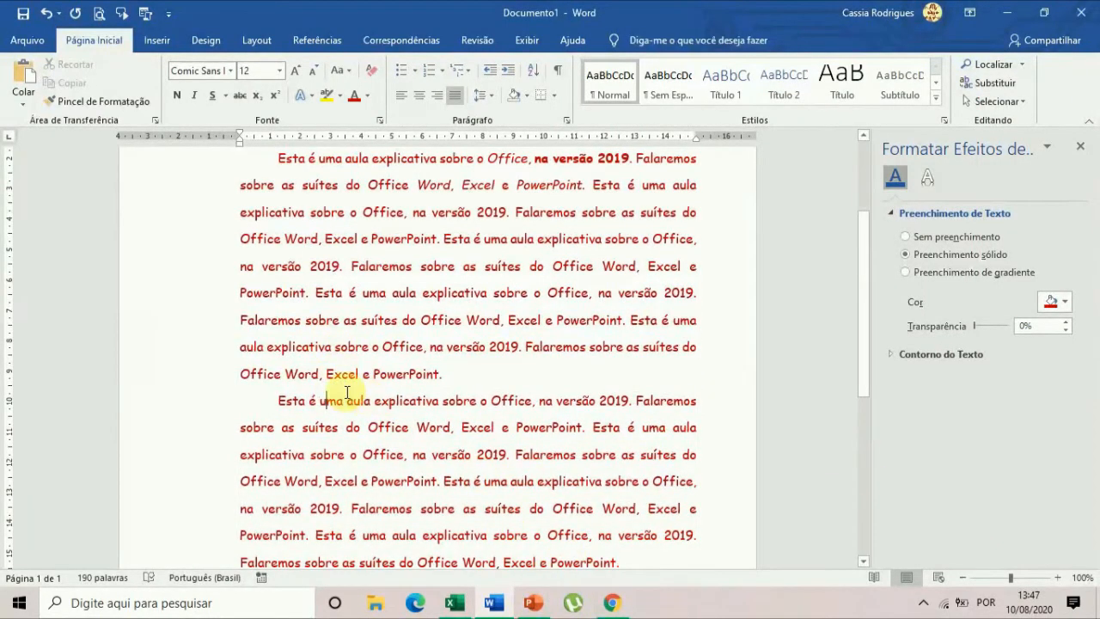
Look over the whole document to examine the spacing between the two body paragraphs and the page layout.
scroll(328, 418, up, 1)
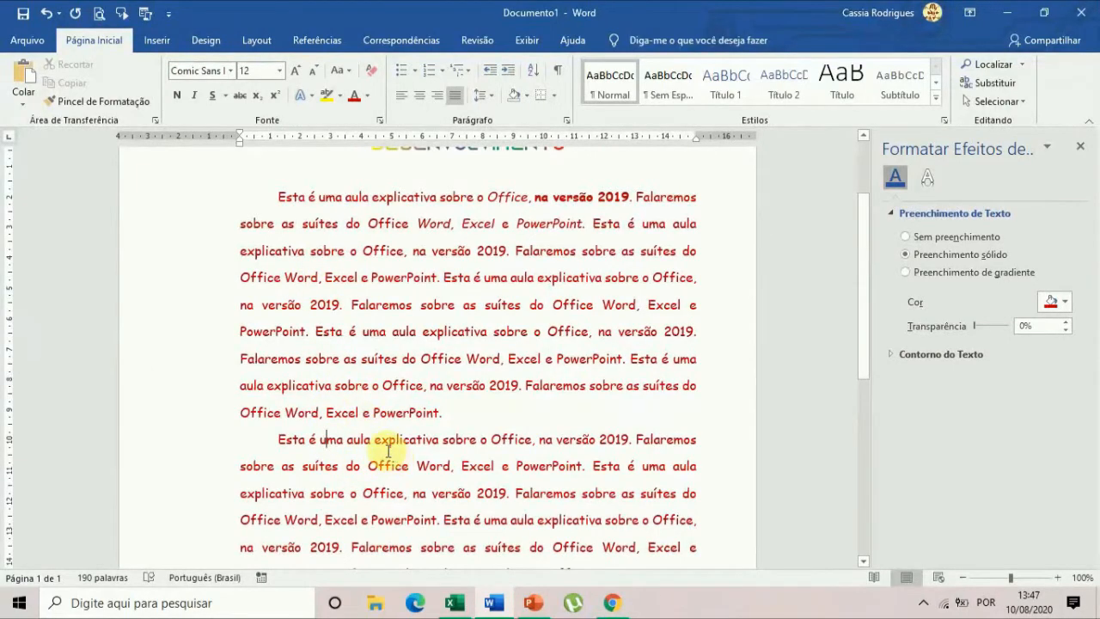
scroll(388, 450, down, 1)
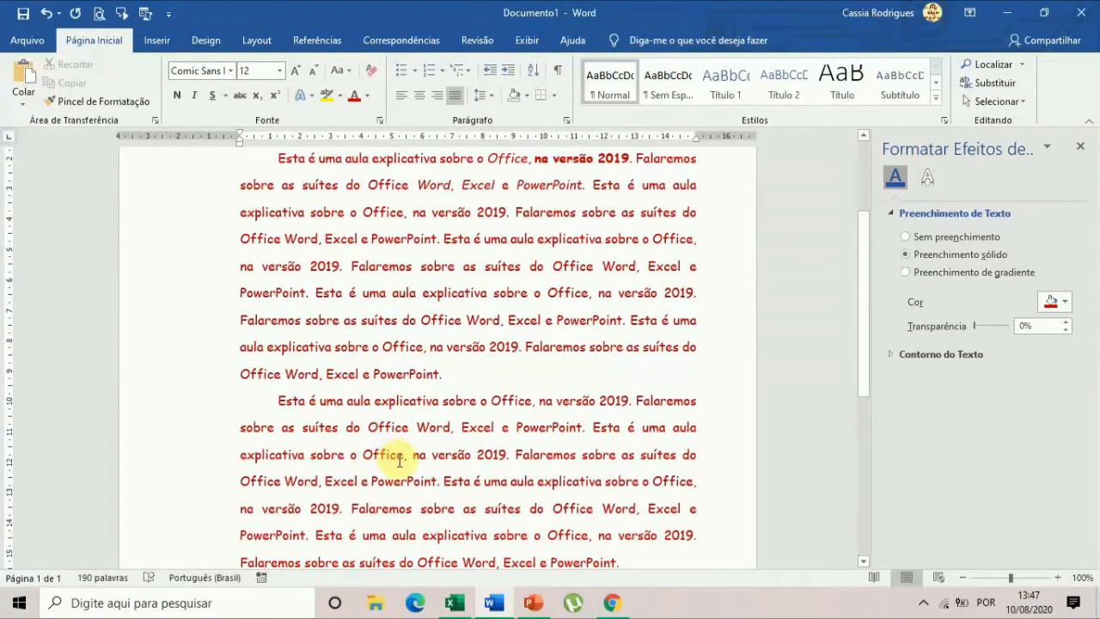
scroll(399, 461, down, 3)
scroll(403, 457, down, 2)
scroll(403, 456, down, 2)
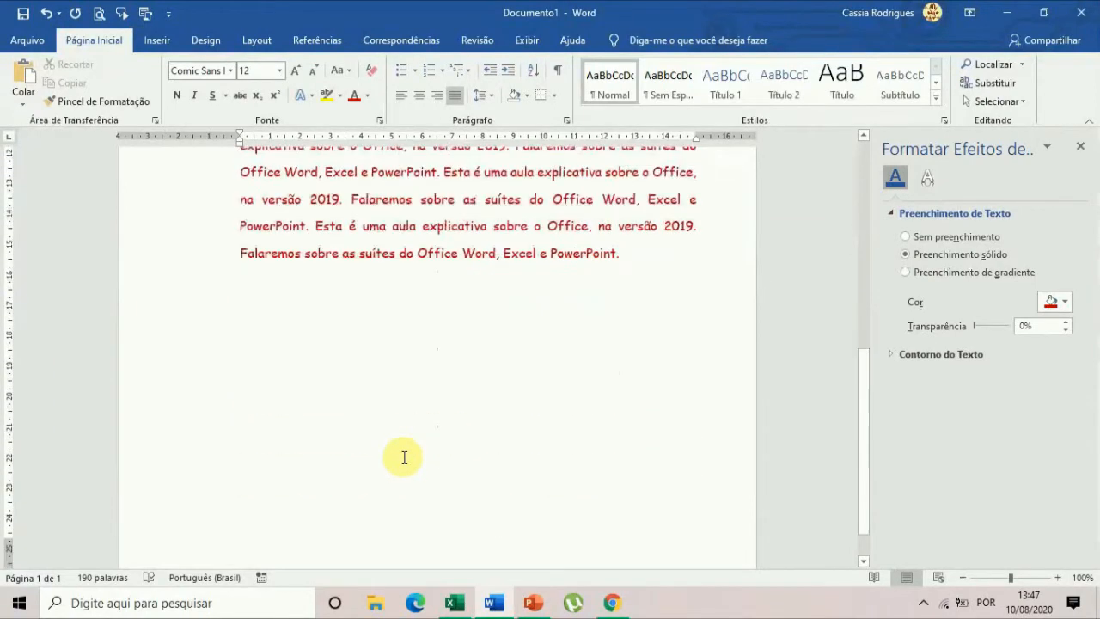
scroll(397, 391, up, 2)
scroll(395, 391, up, 9)
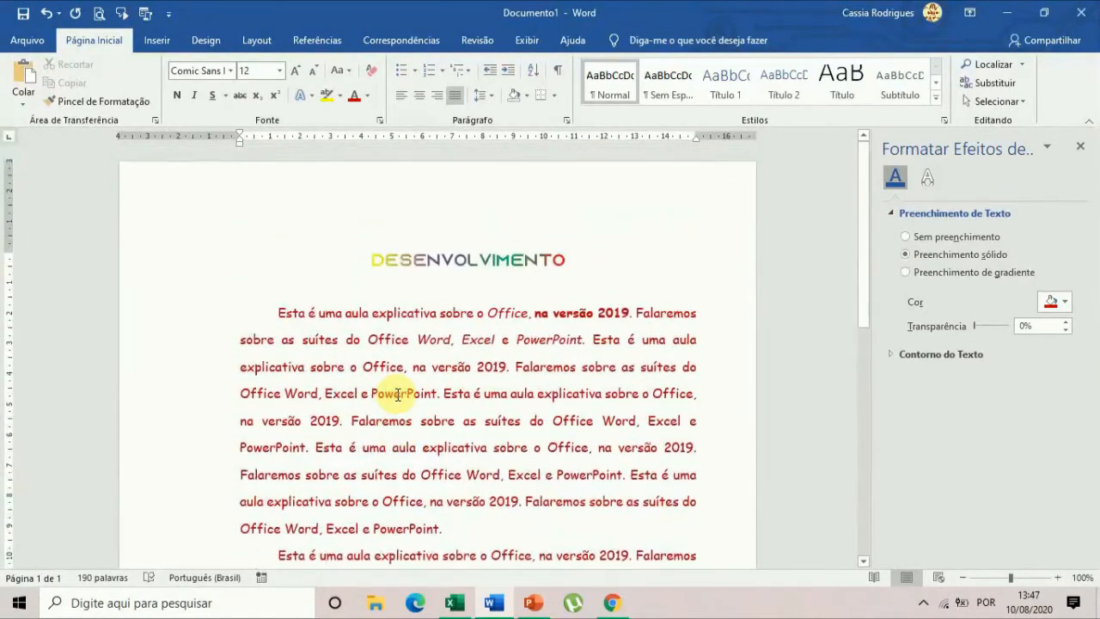
scroll(399, 413, down, 4)
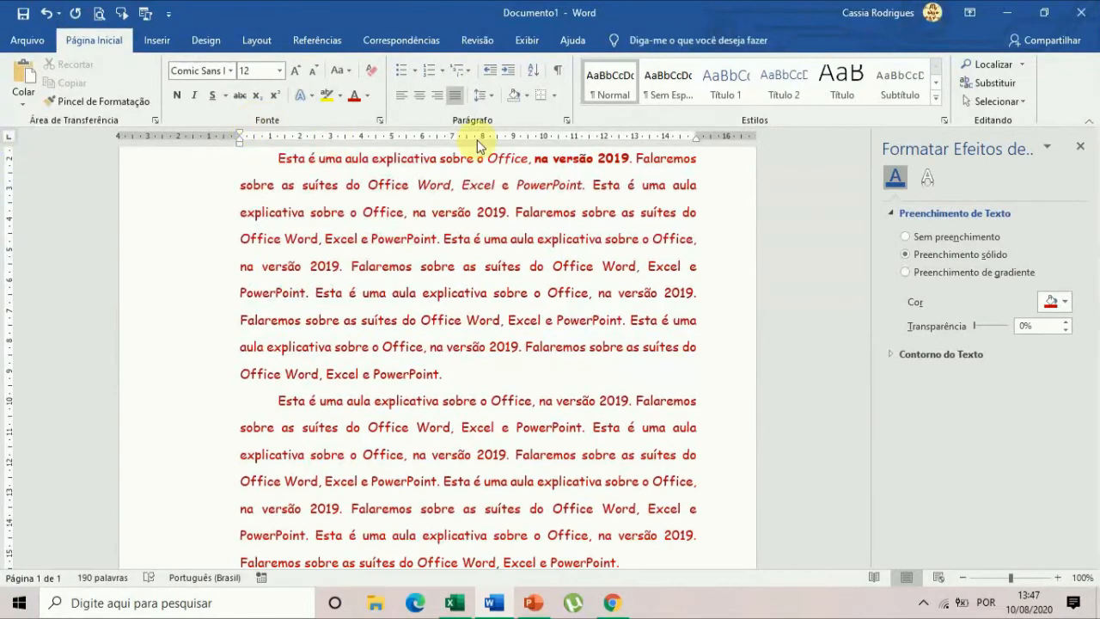
scroll(577, 335, up, 2)
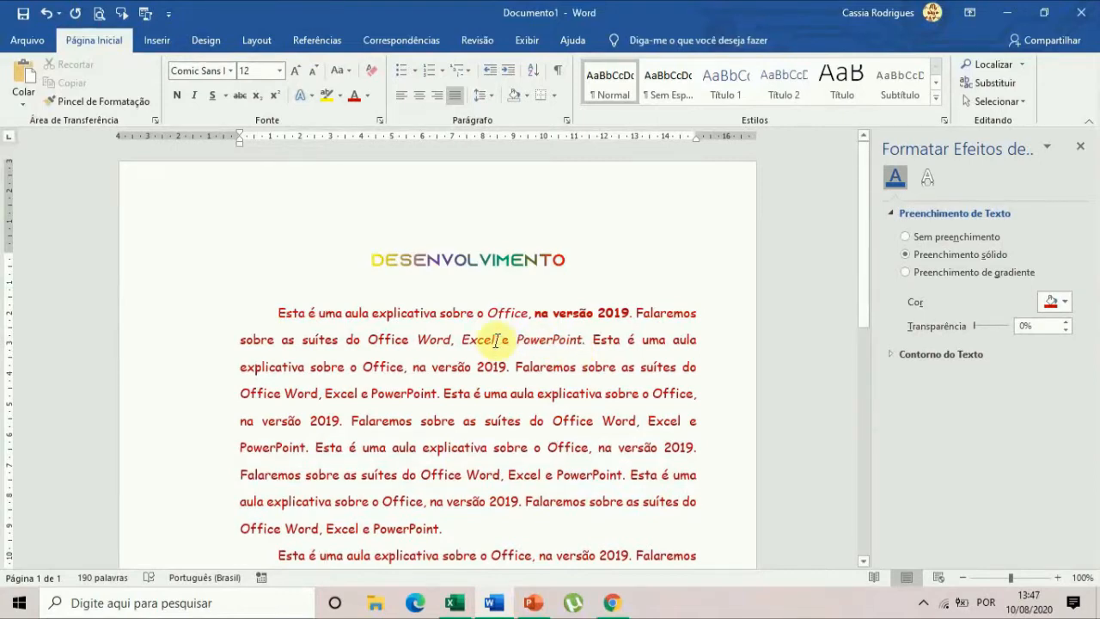
scroll(609, 430, down, 7)
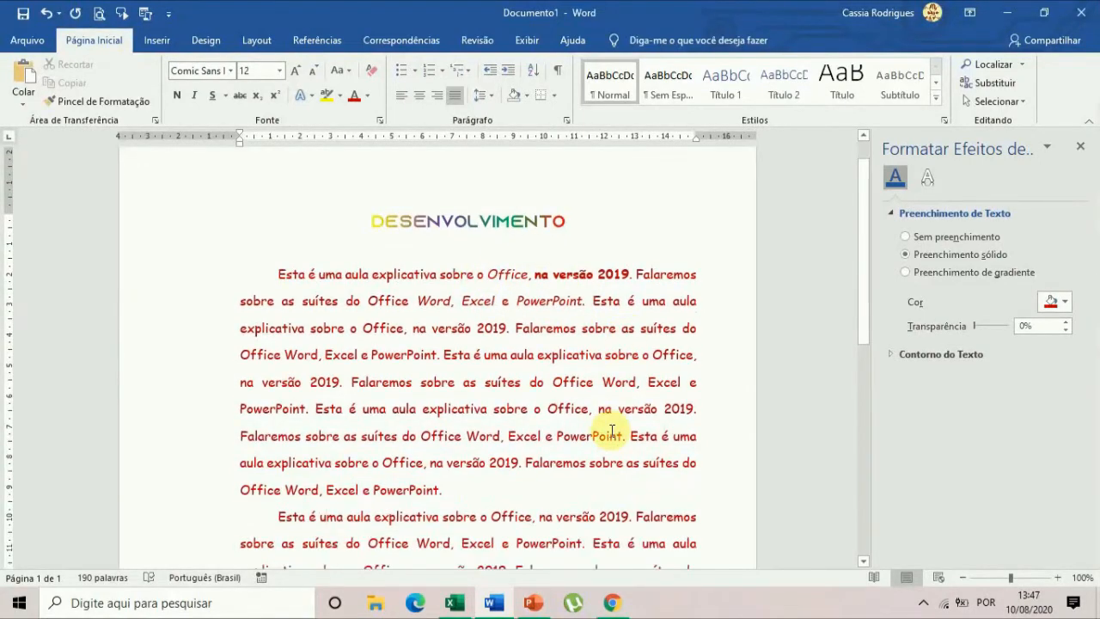
scroll(608, 424, up, 8)
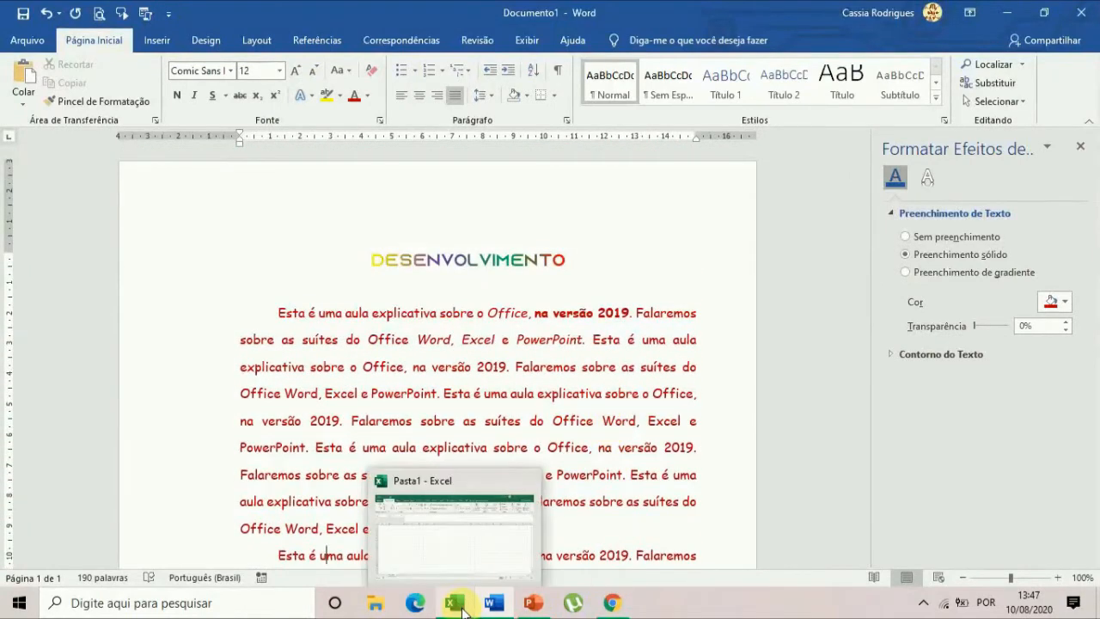
Switch to the blank Excel workbook and enter the title "Cadastro de clientes" in cell A1.
click(462, 607)
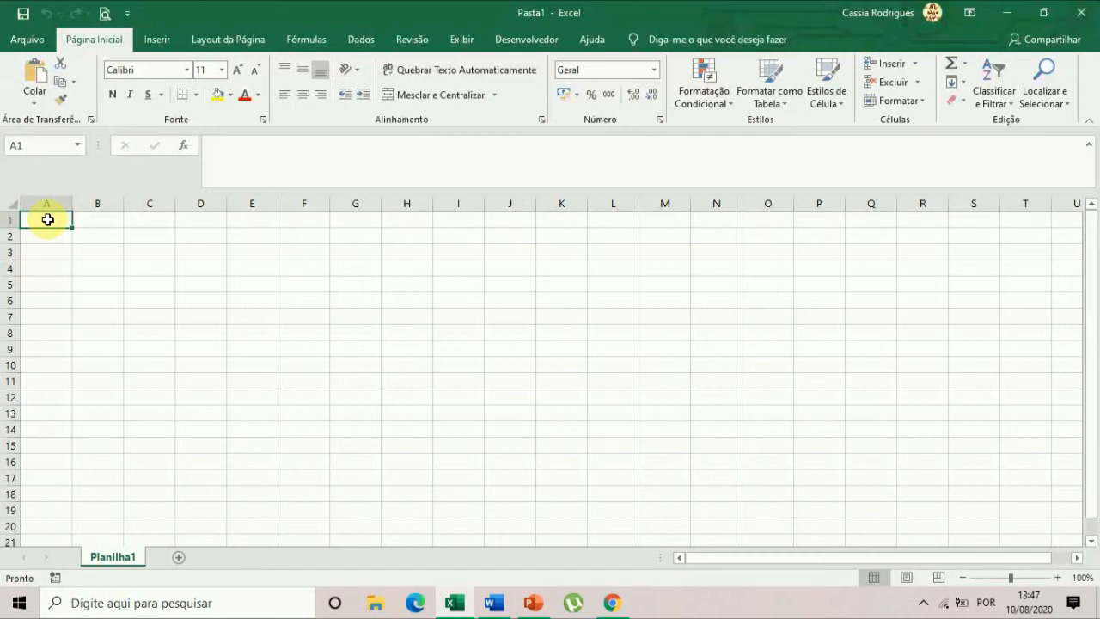
text(Cadastro de clientes)
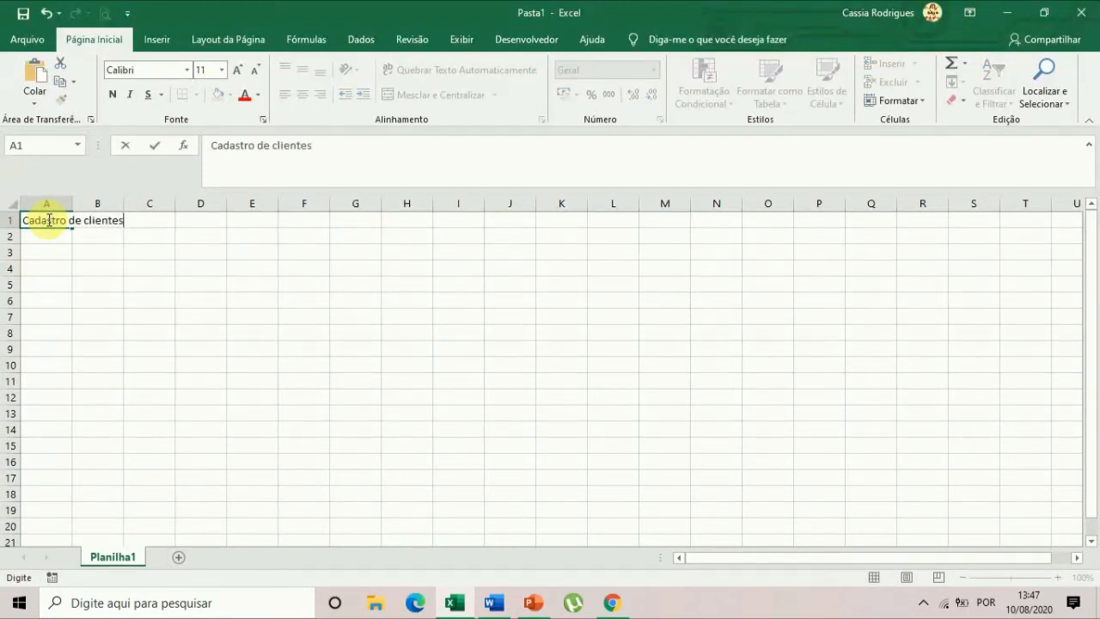
key(Return)
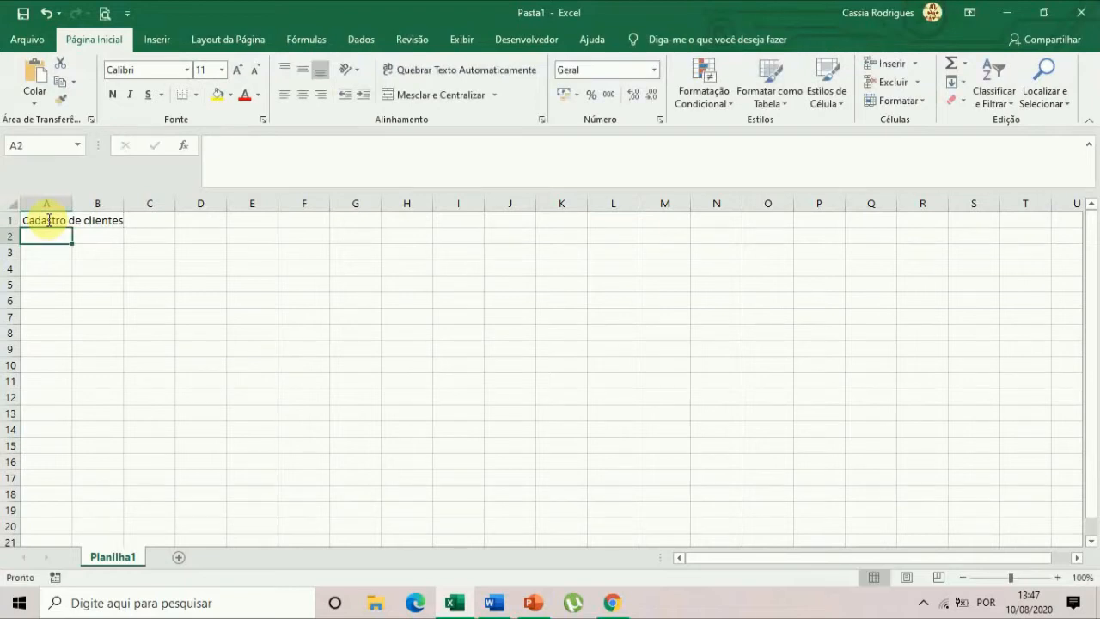
Enter the column headers "Nome", "Telefone" and "Produto adquirido" in cells A2 to C2.
text(Nome)
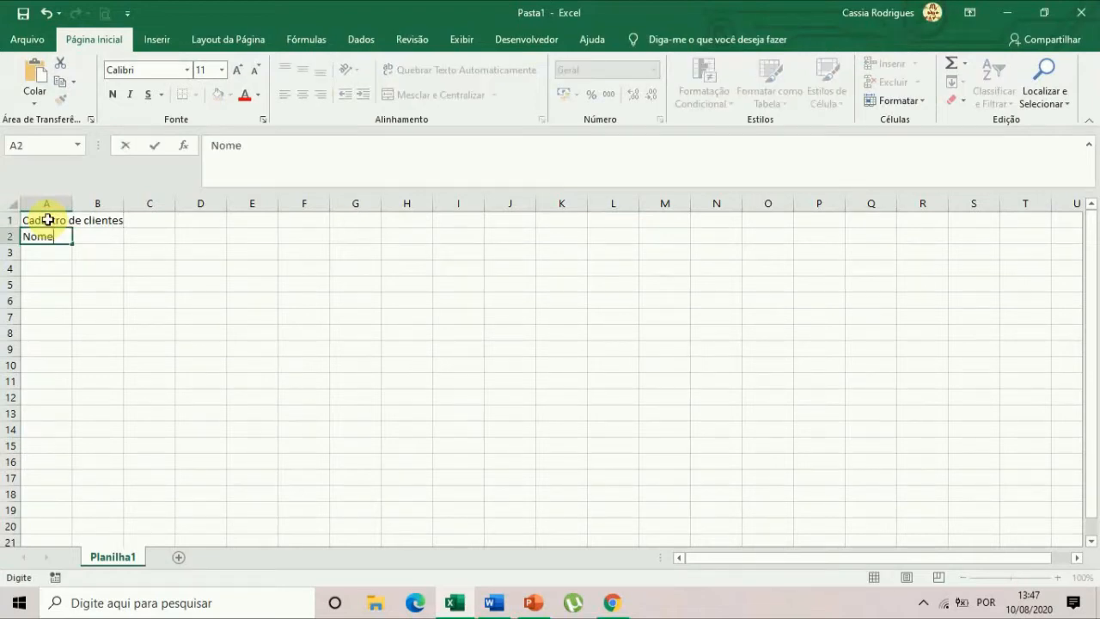
key(Tab)
text(Telef)
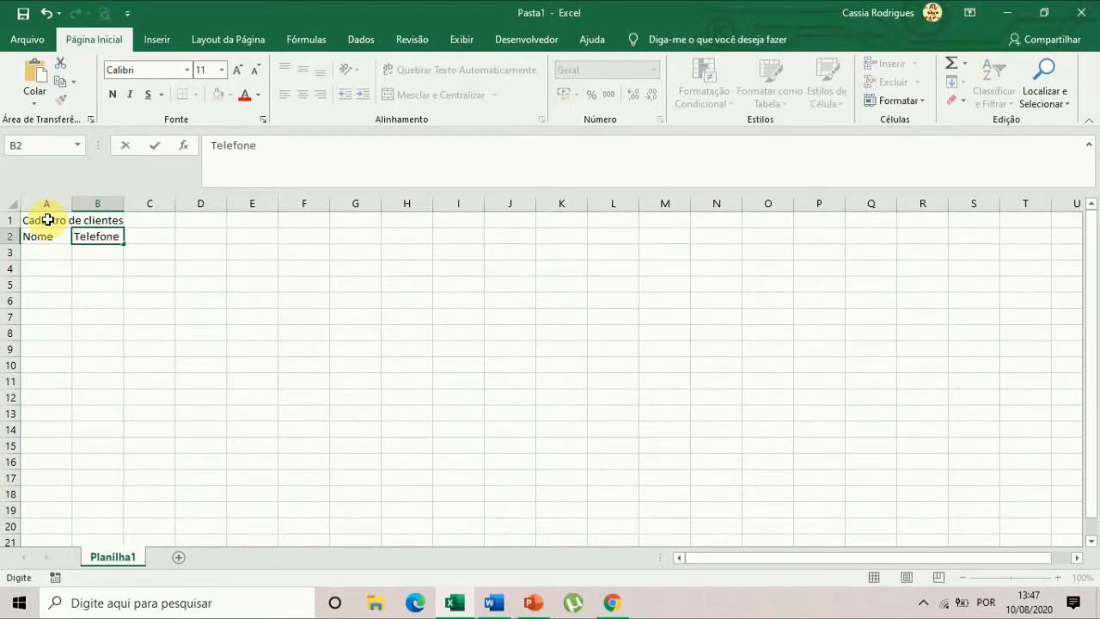
key(Tab)
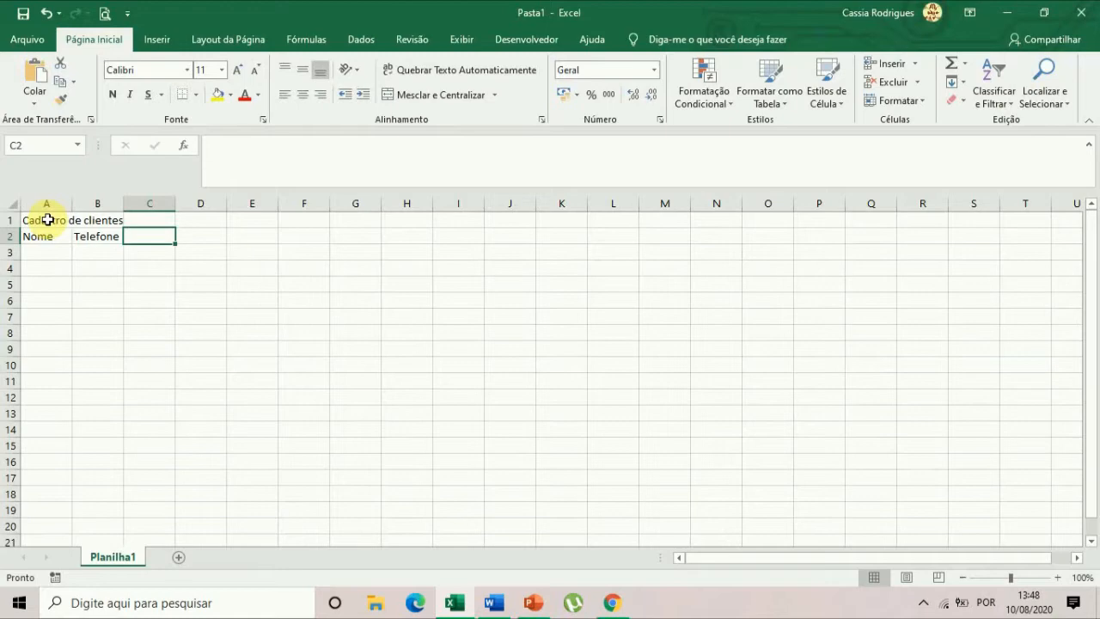
text(Produto adquirido)
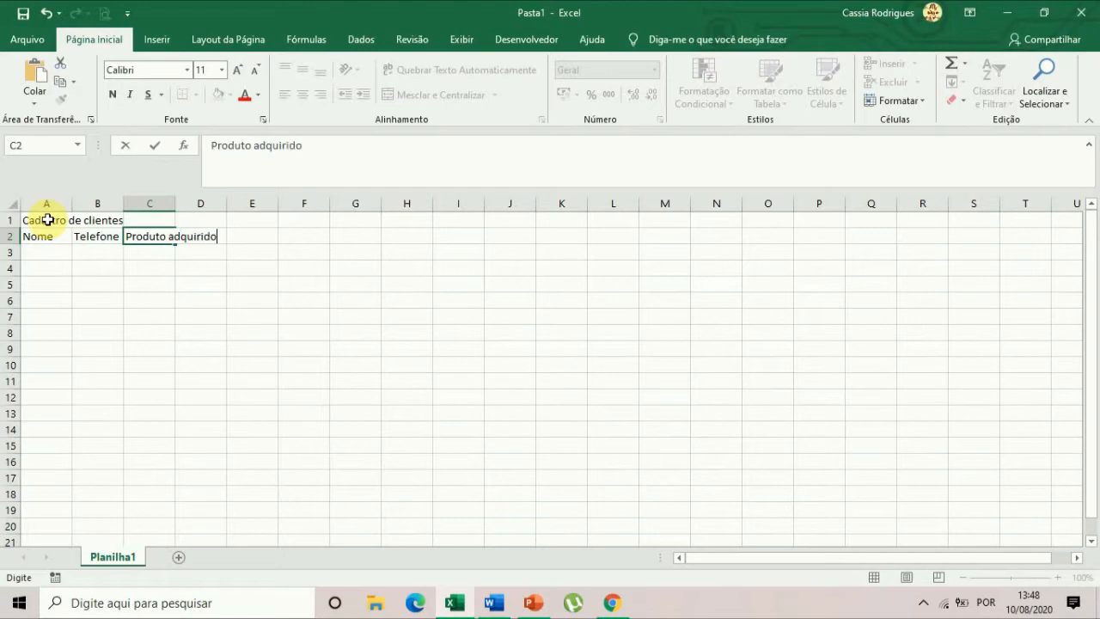
key(Return)
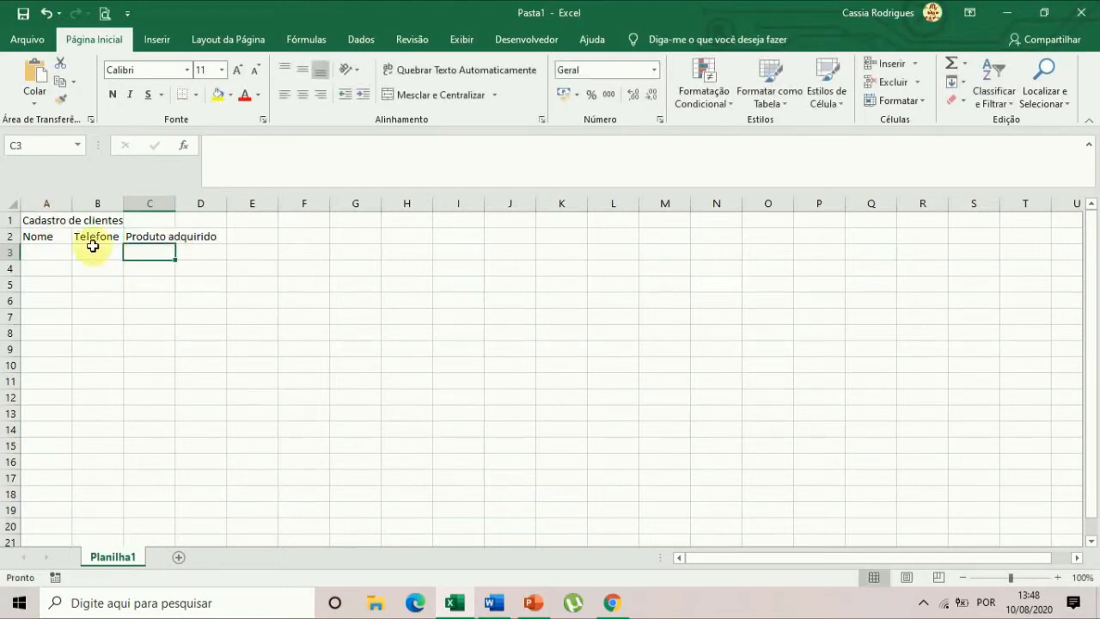
Compare the contents of cells A1 and B1 to examine which one holds the title text.
click(37, 221)
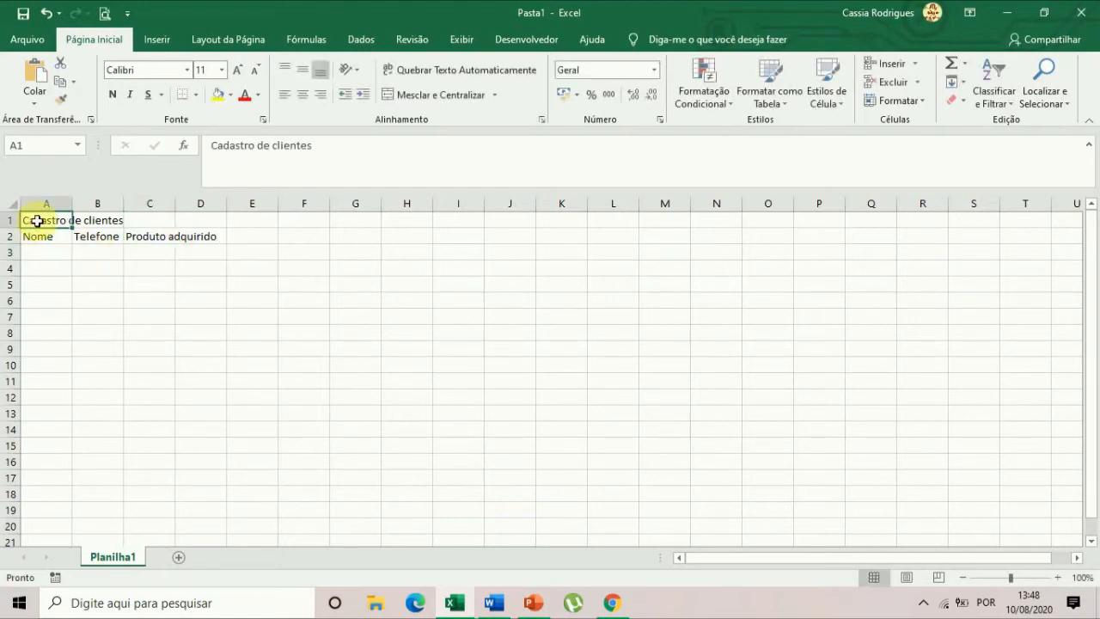
click(86, 220)
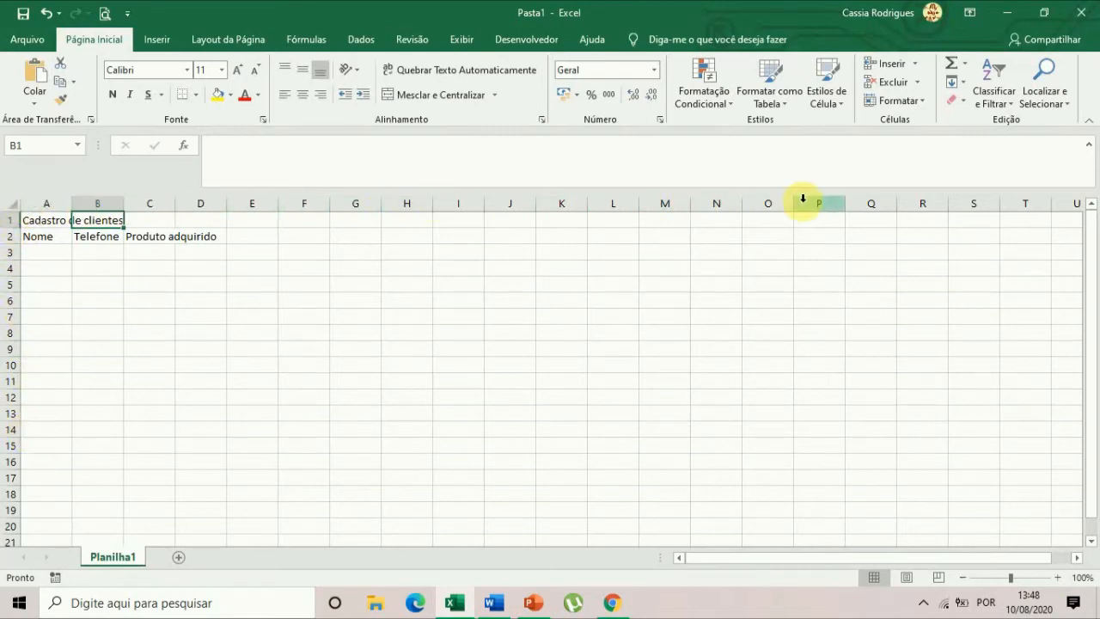
click(42, 222)
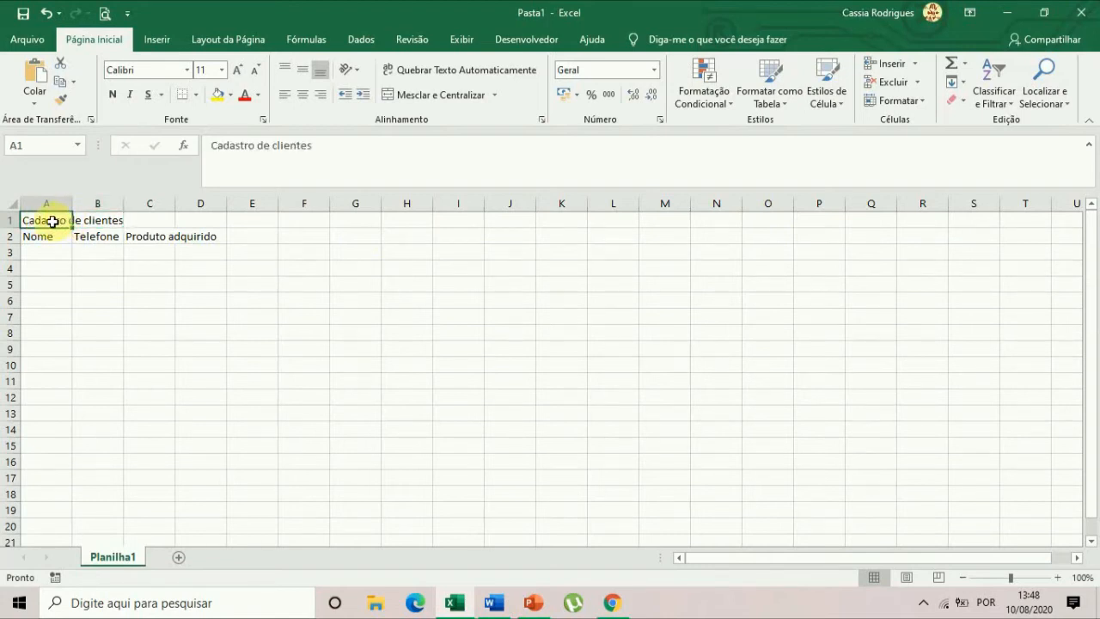
click(115, 216)
Select various empty cells across the sheet to examine how each is referenced by column letter and row number.
click(302, 250)
click(304, 332)
click(533, 366)
click(831, 430)
click(886, 332)
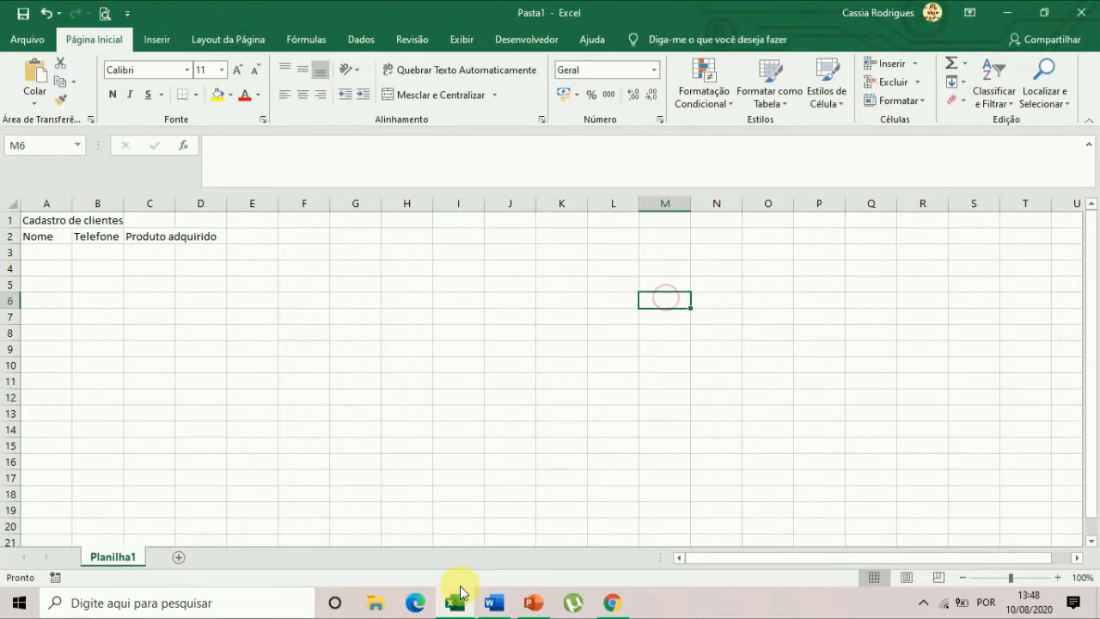
click(291, 345)
click(197, 269)
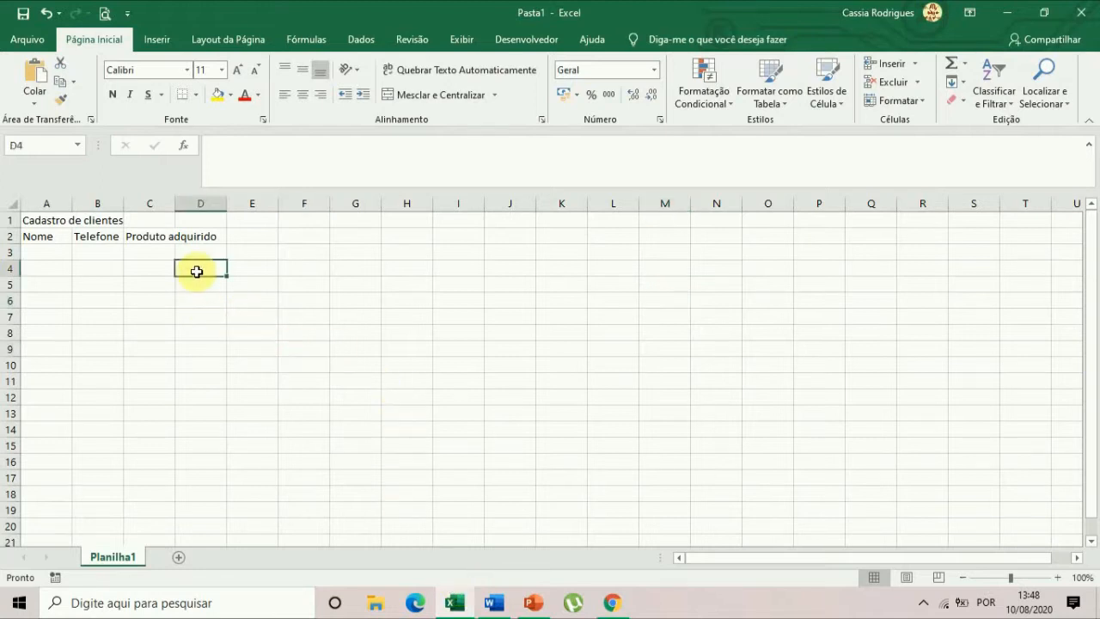
click(272, 345)
click(423, 331)
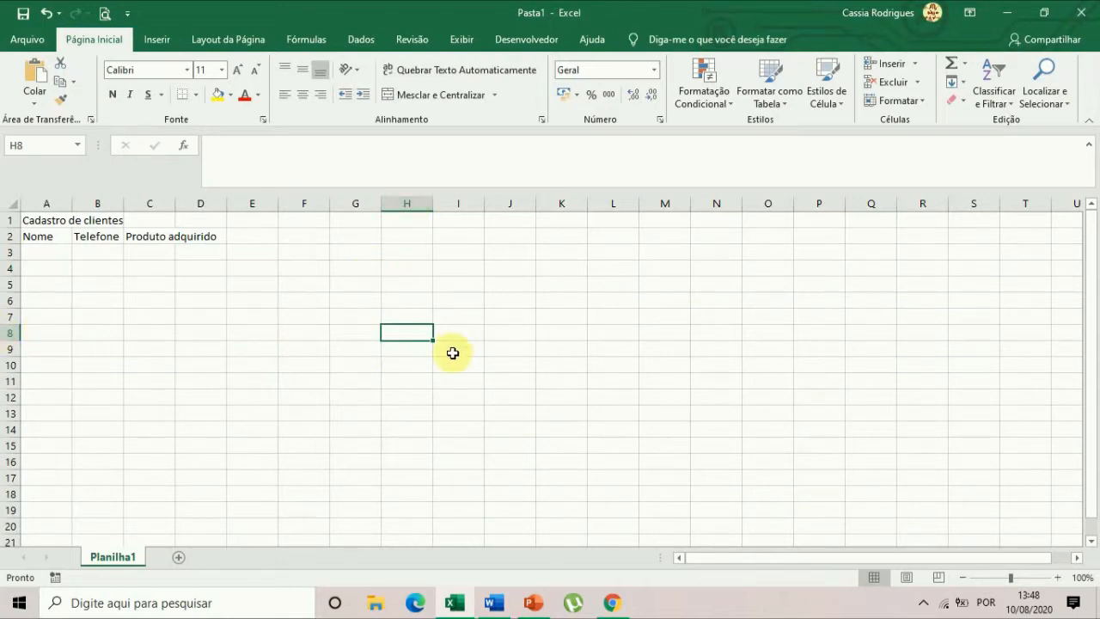
click(407, 267)
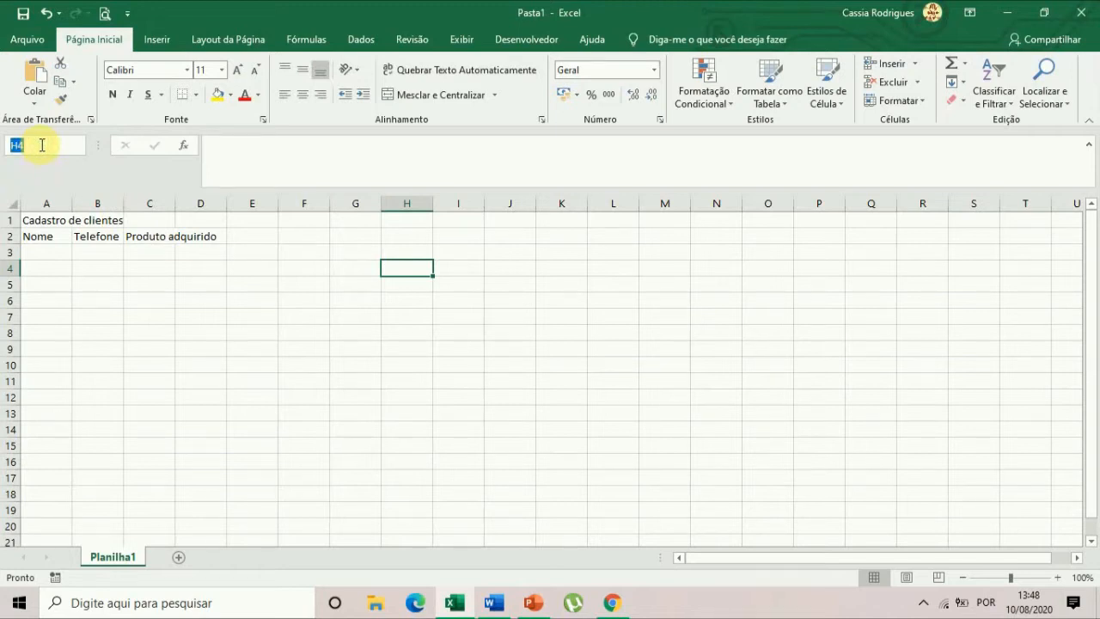
click(185, 397)
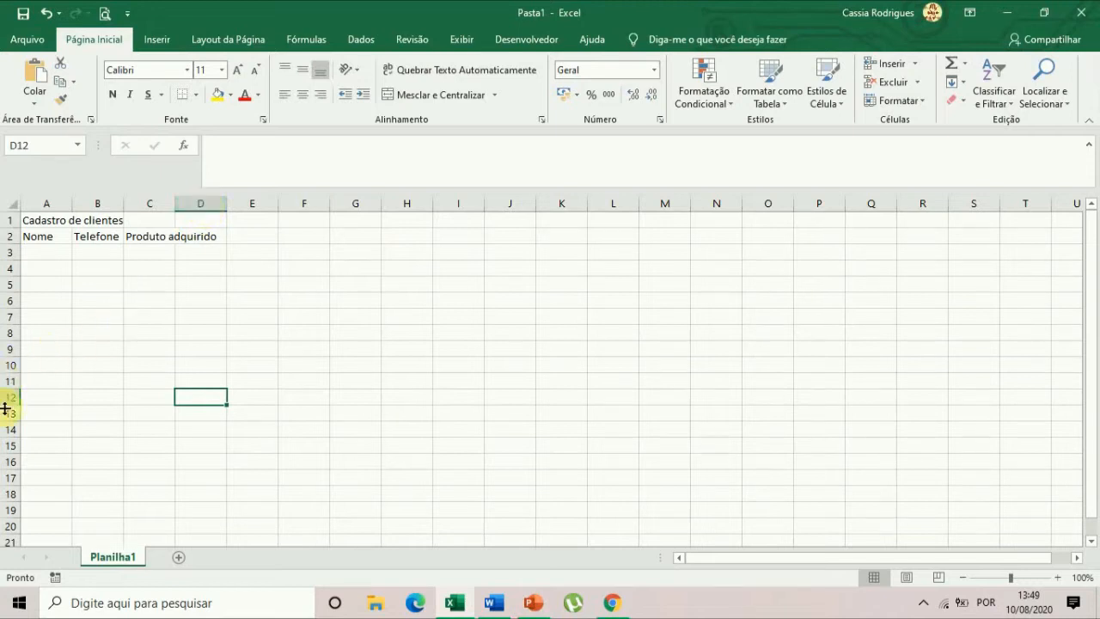
click(135, 344)
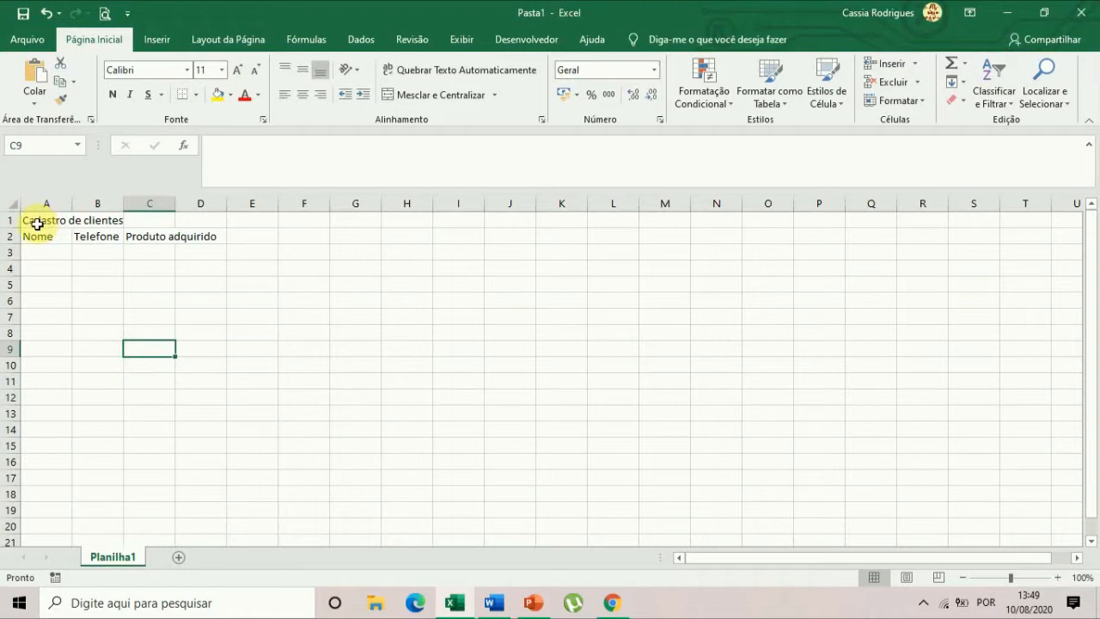
Format the title in cell A1 as Arial, size 12, bold and theme blue.
drag(38, 219, 88, 218)
click(73, 248)
click(38, 218)
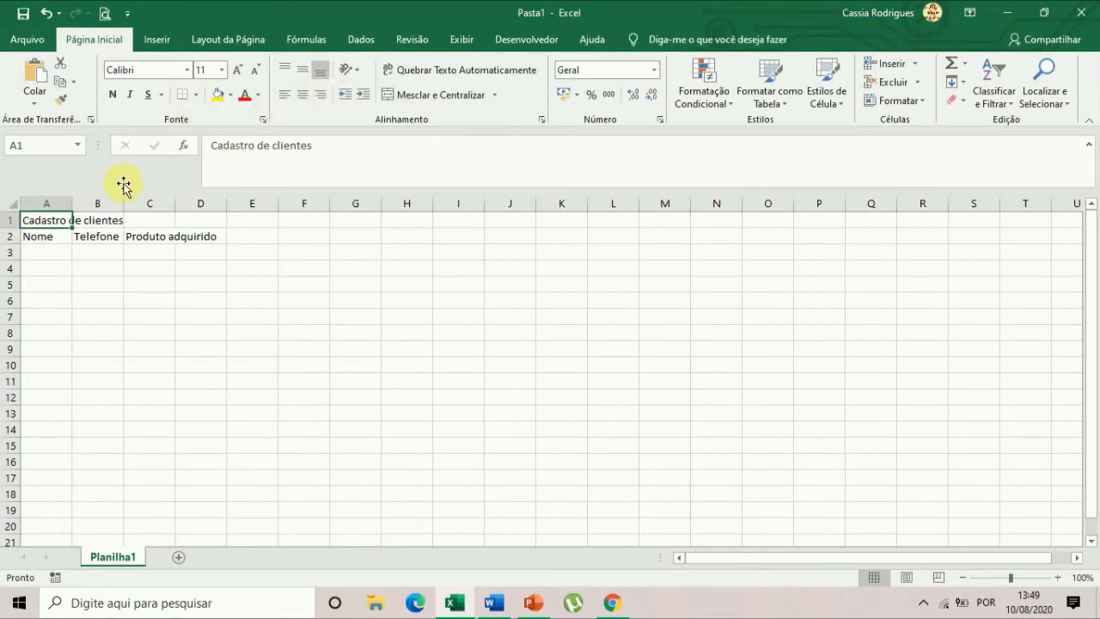
click(187, 75)
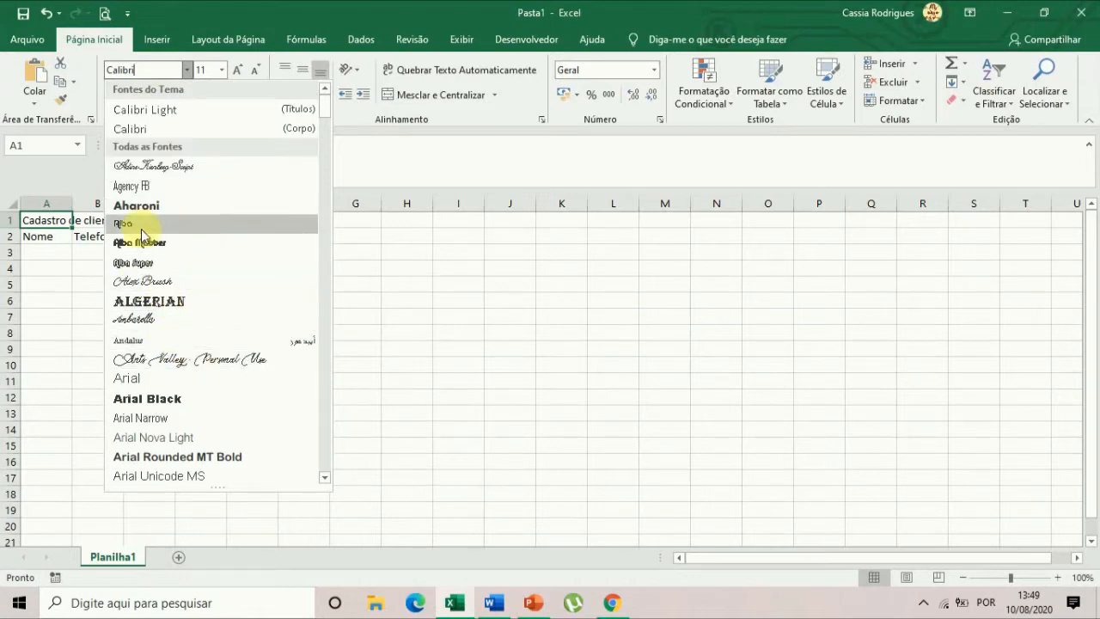
click(170, 379)
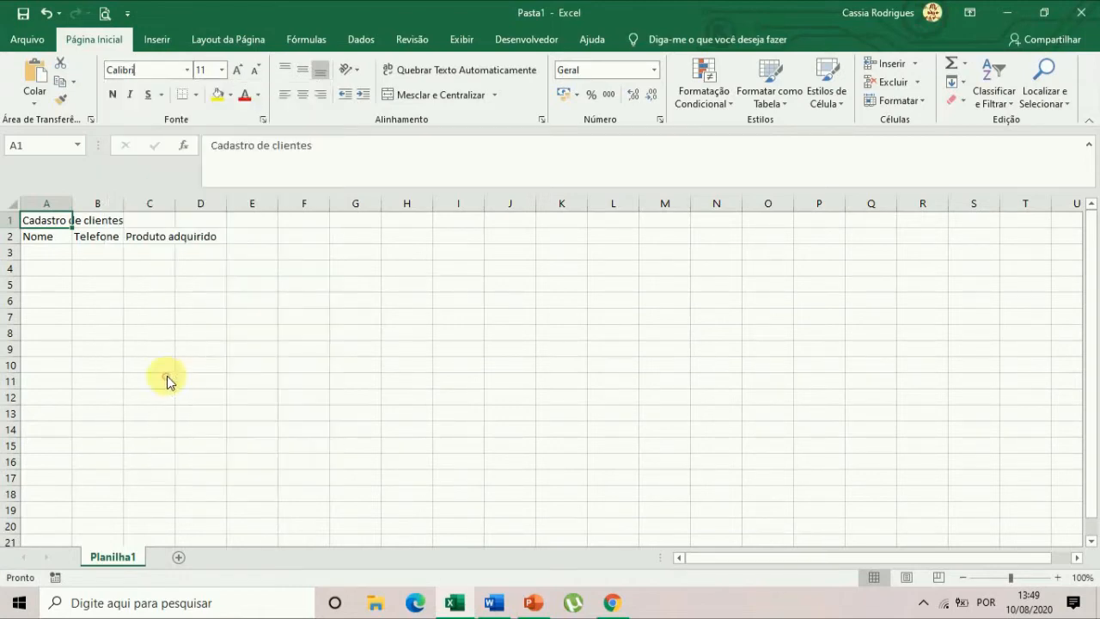
click(239, 72)
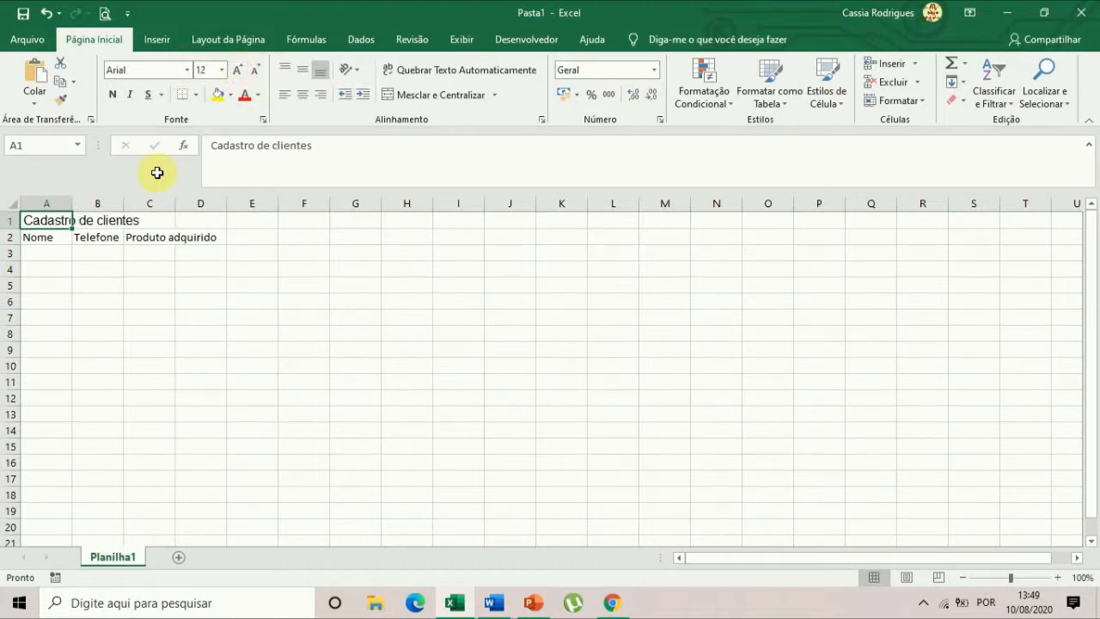
click(114, 94)
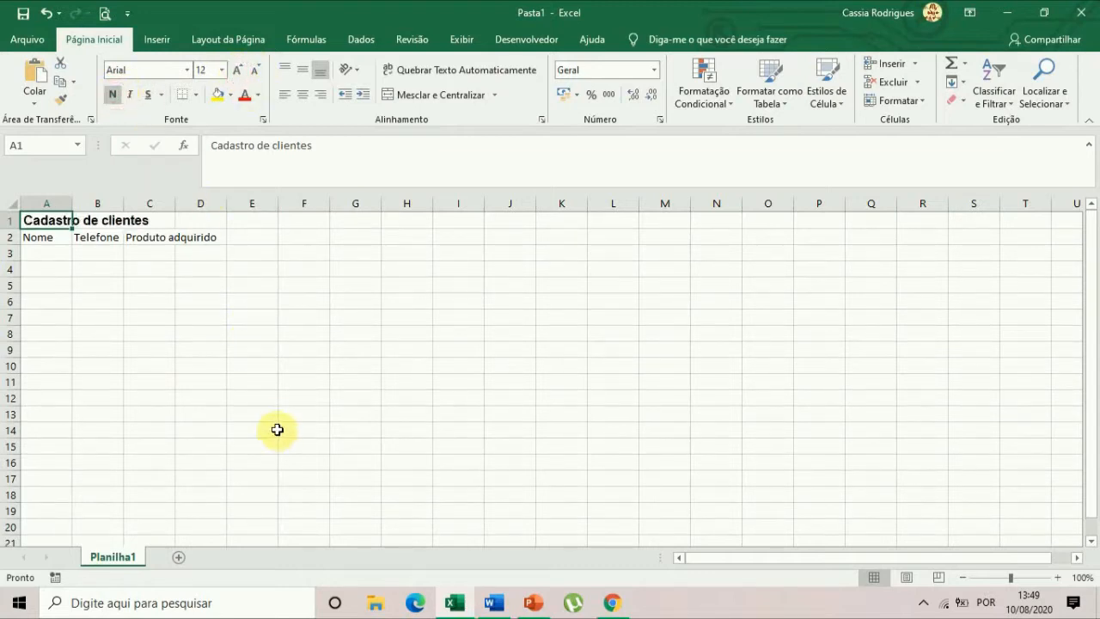
click(256, 94)
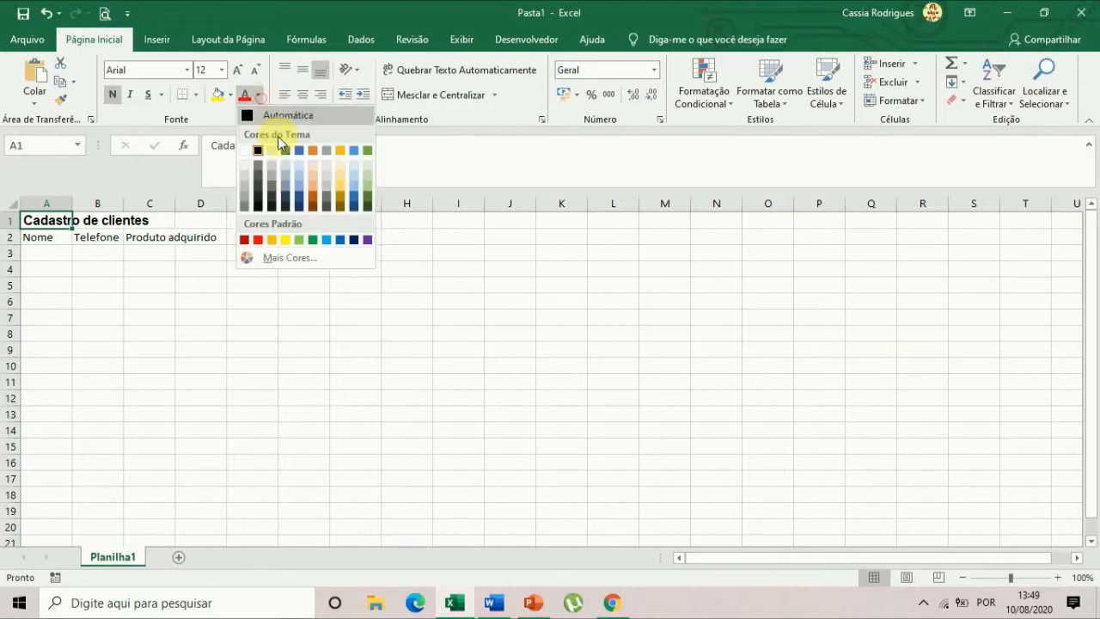
click(299, 151)
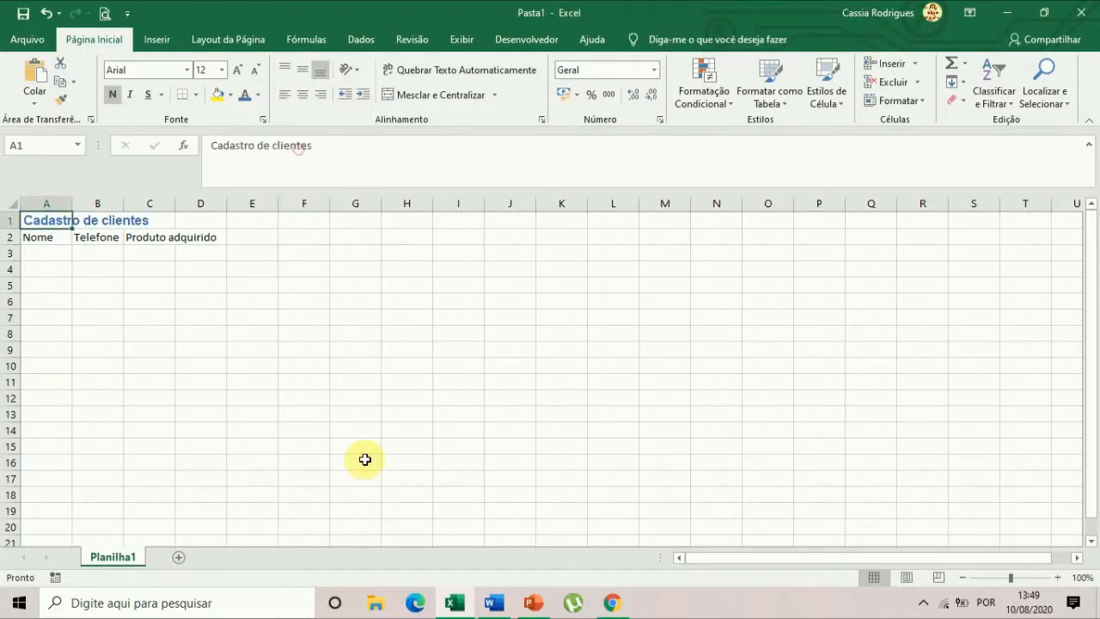
Format the column headers in cells A2 to C2 as bold Arial Narrow in a dark theme blue.
click(45, 238)
drag(45, 237, 126, 236)
click(39, 232)
drag(38, 232, 140, 236)
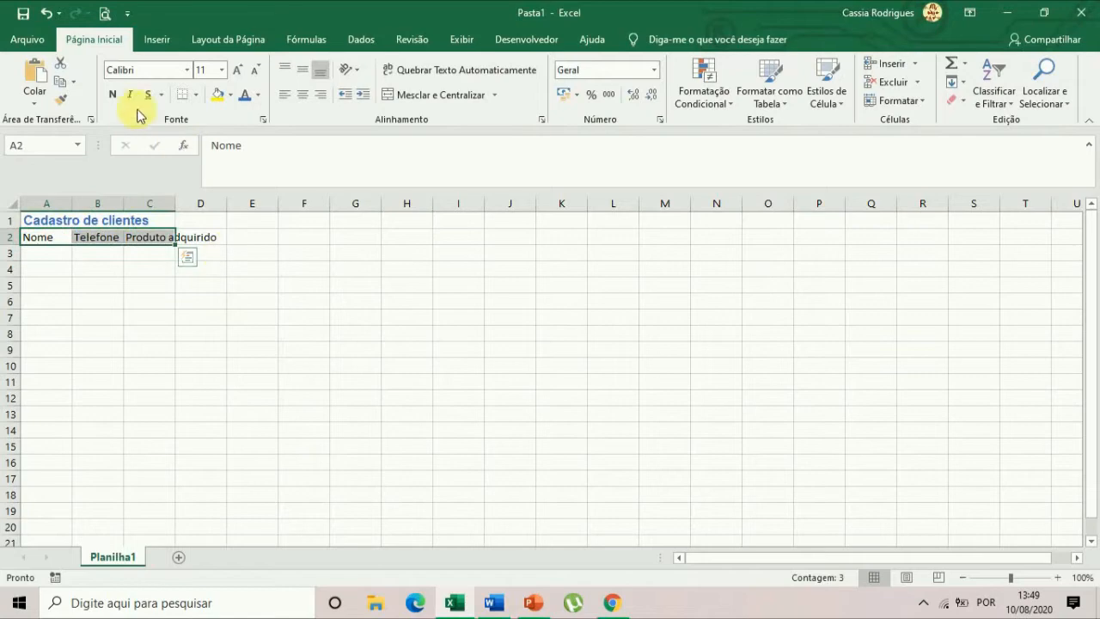
click(186, 70)
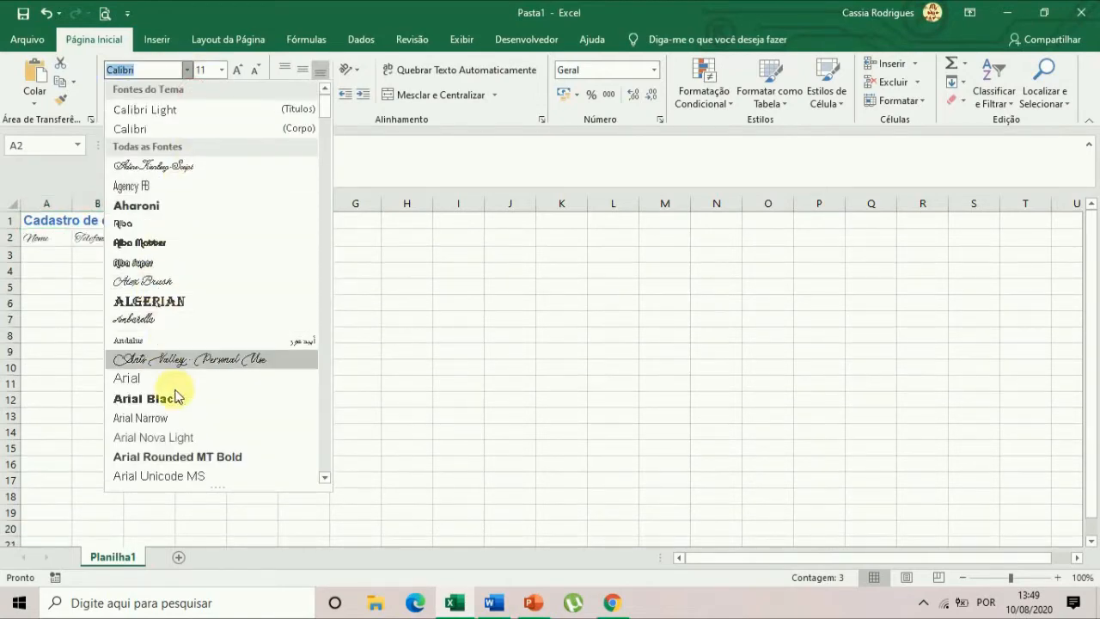
click(176, 424)
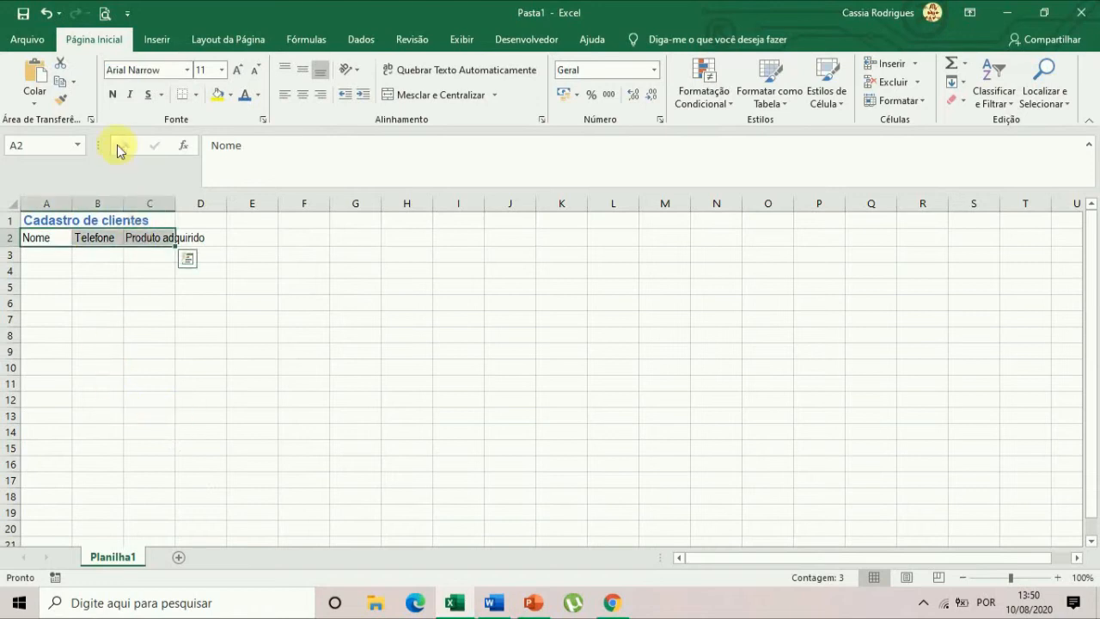
click(113, 95)
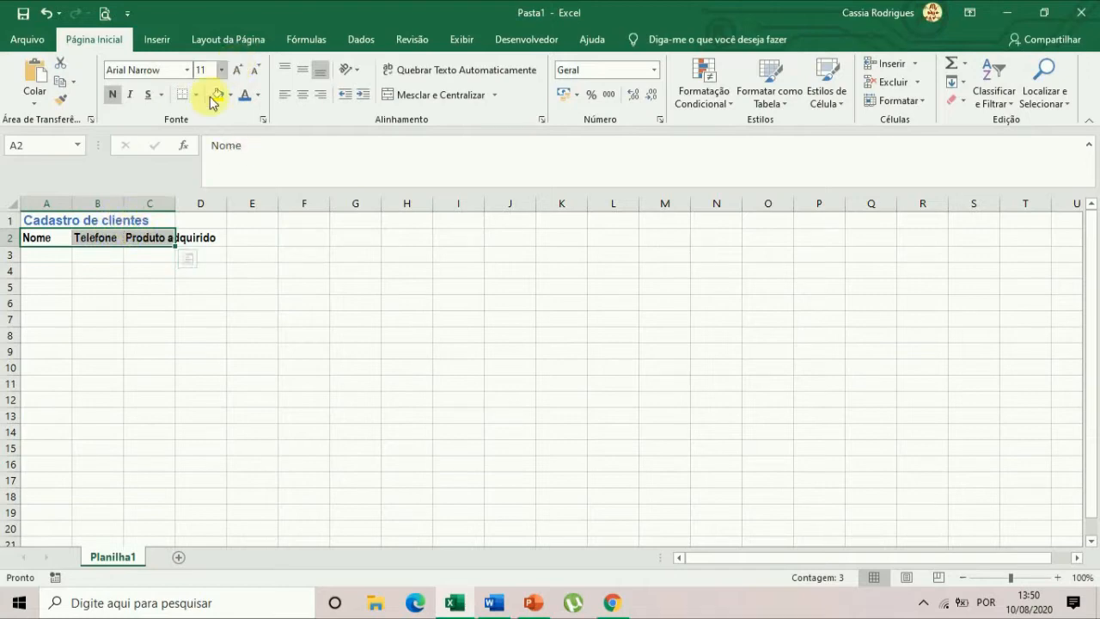
click(256, 94)
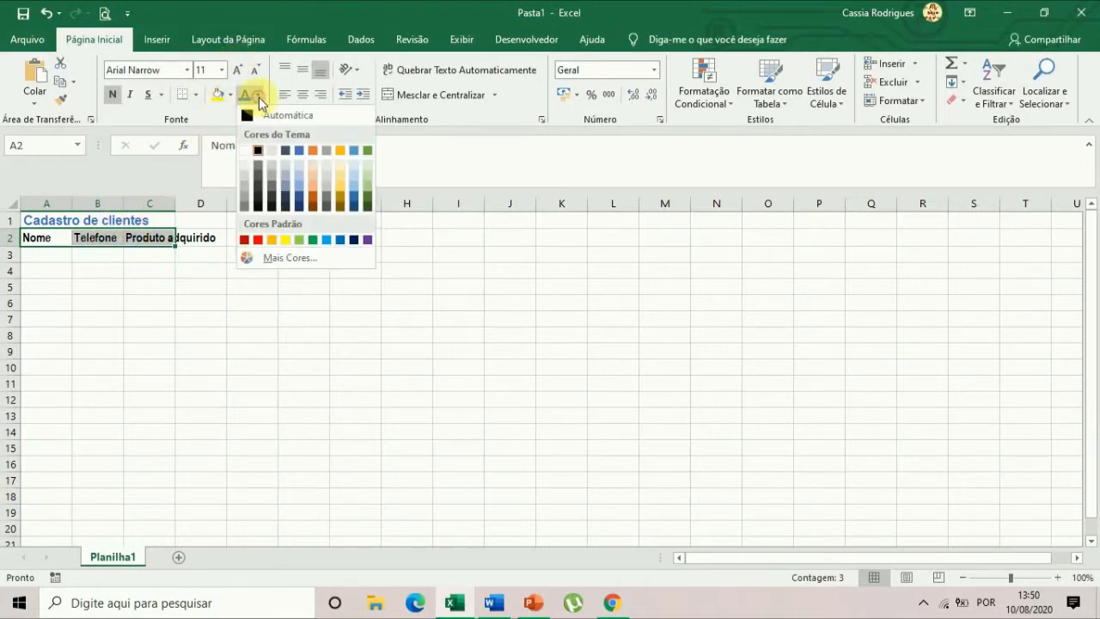
click(300, 203)
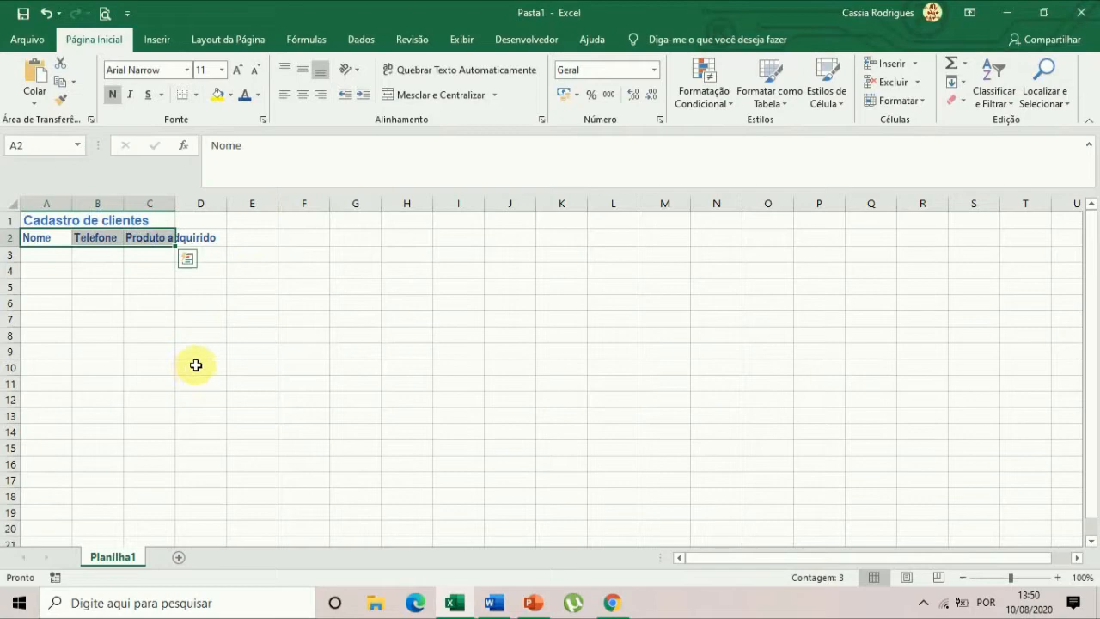
Merge and center the title across cells A1 to C1.
click(40, 219)
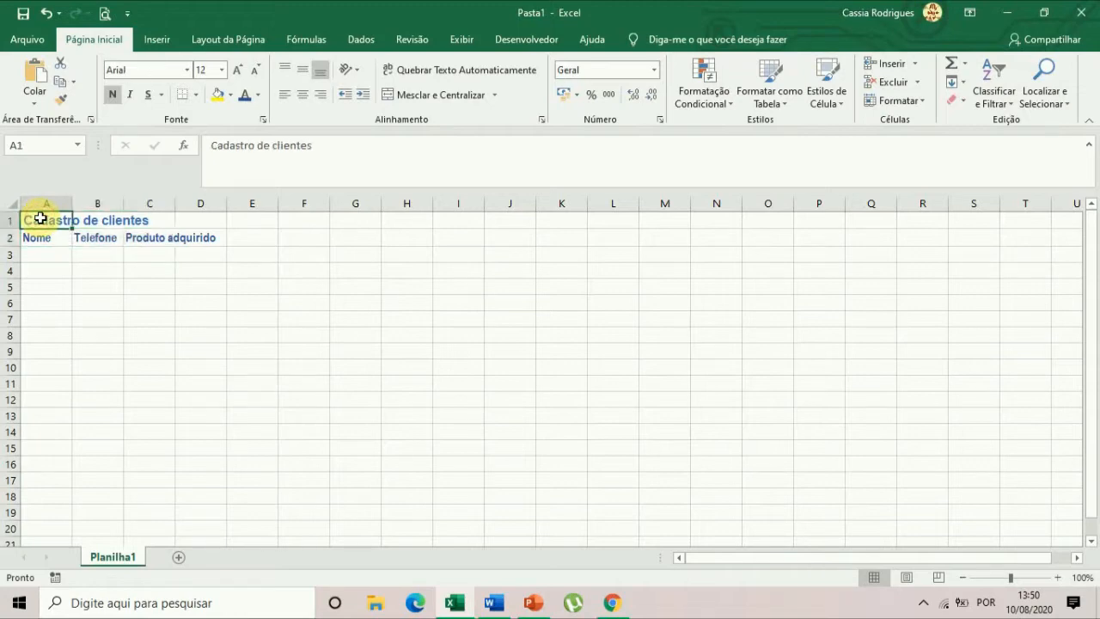
drag(40, 218, 149, 222)
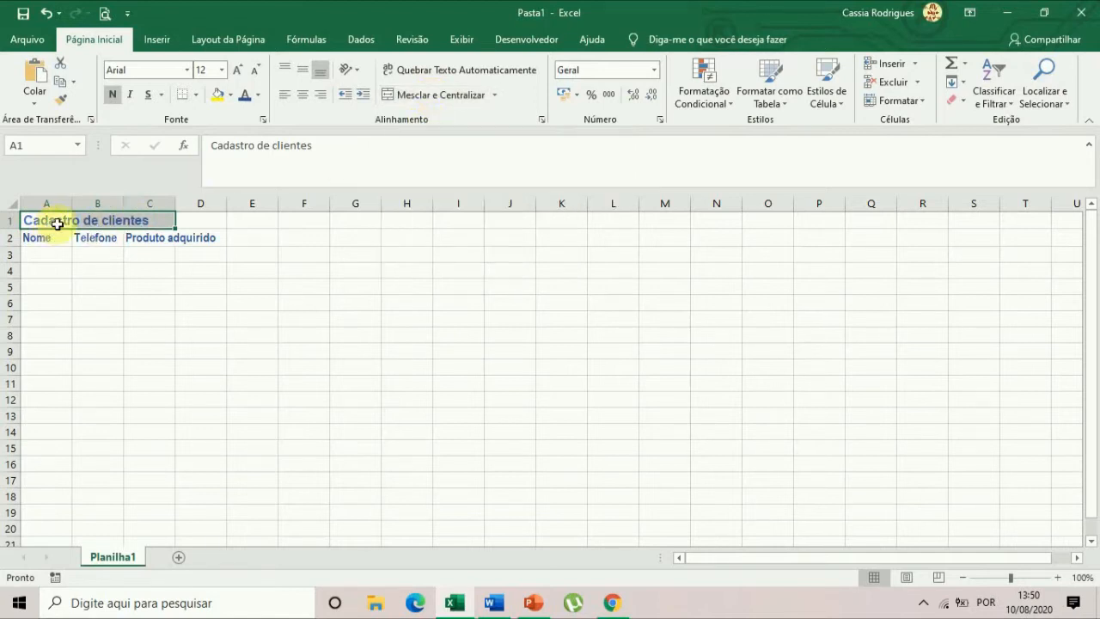
click(494, 96)
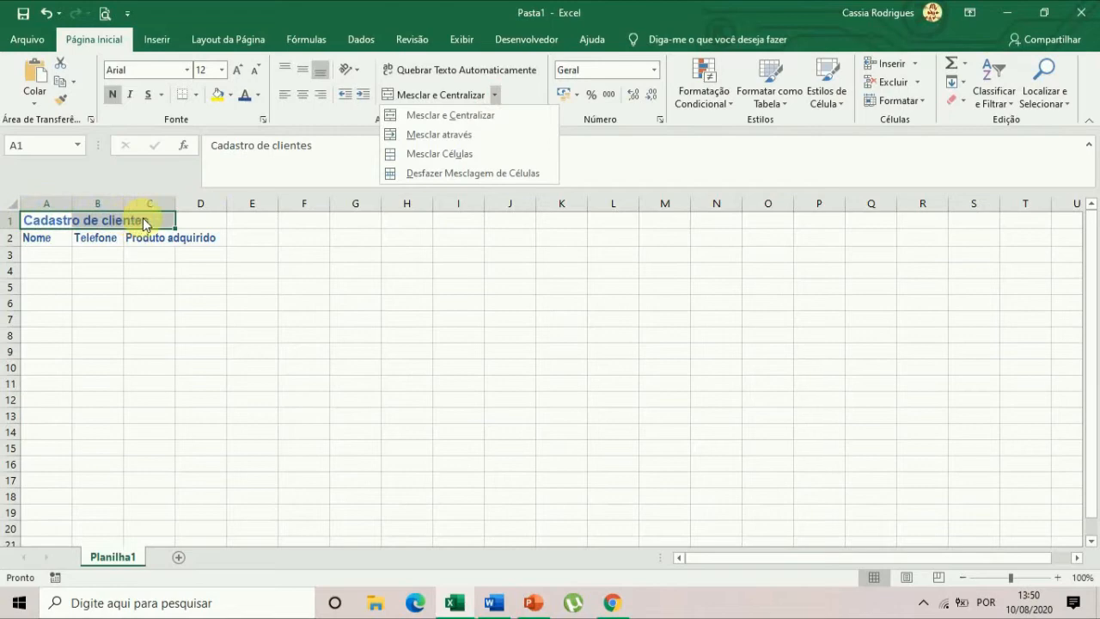
click(441, 118)
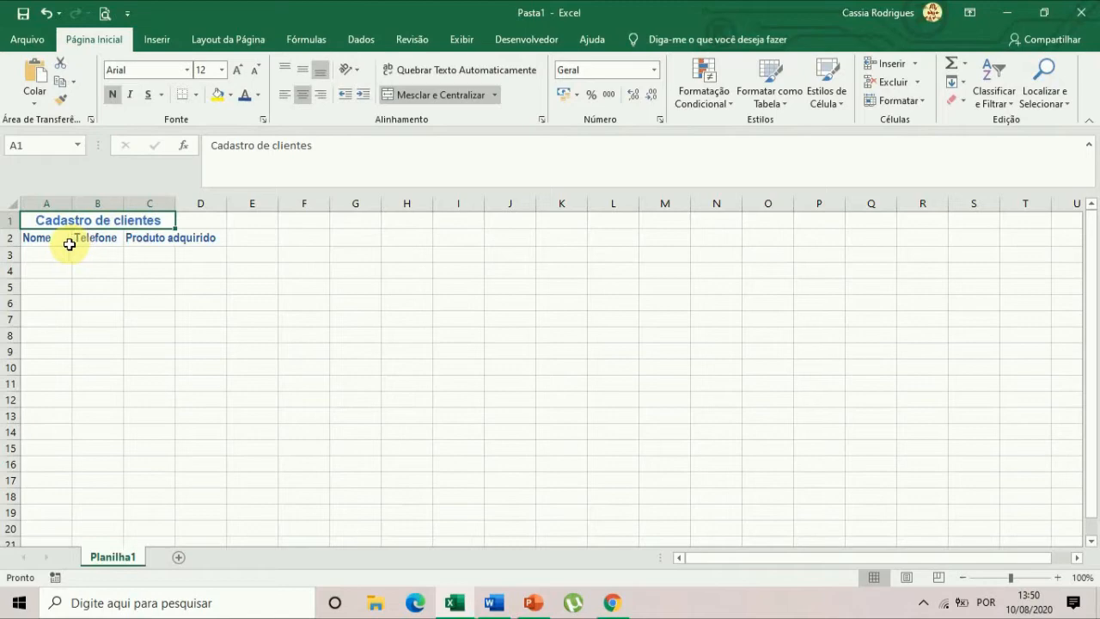
Try to merge and center the header cells A2 to C2, and undo the merge.
drag(35, 238, 152, 239)
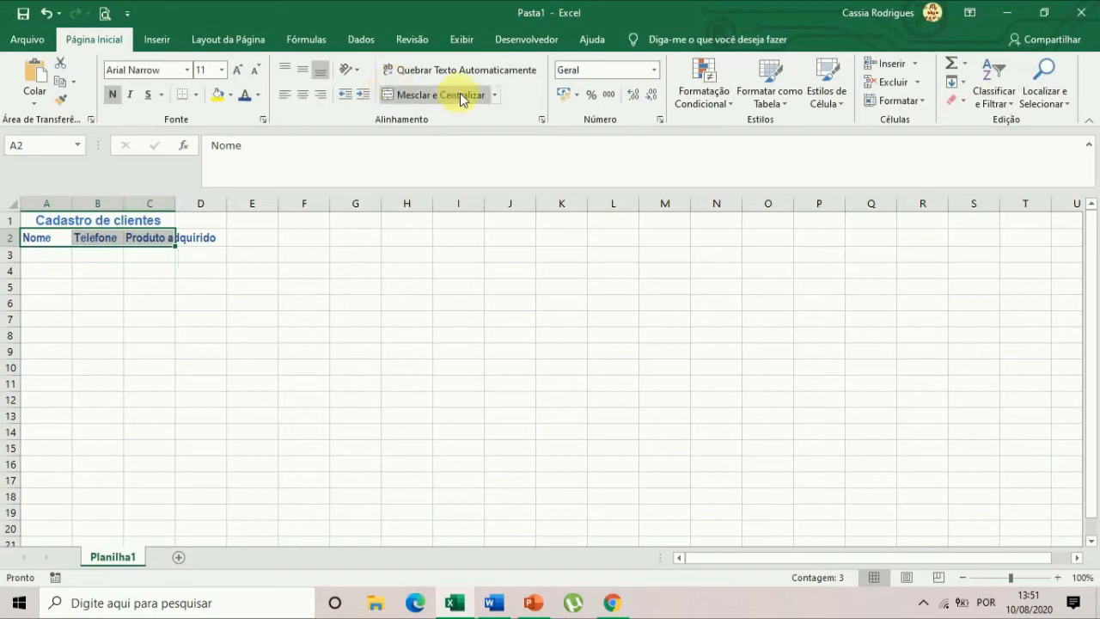
click(495, 94)
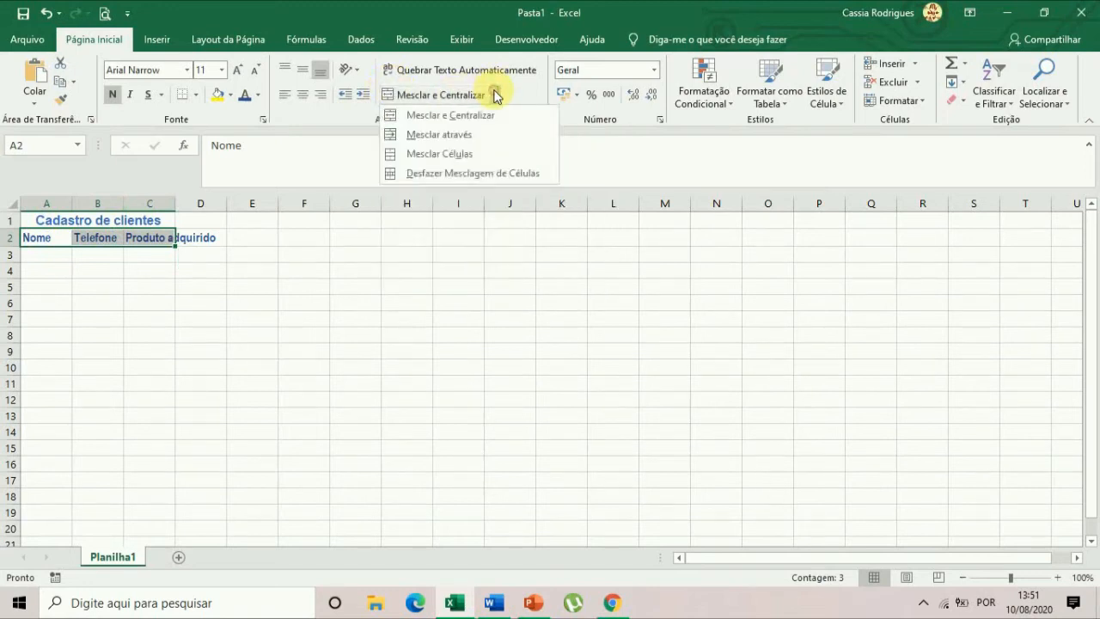
click(475, 122)
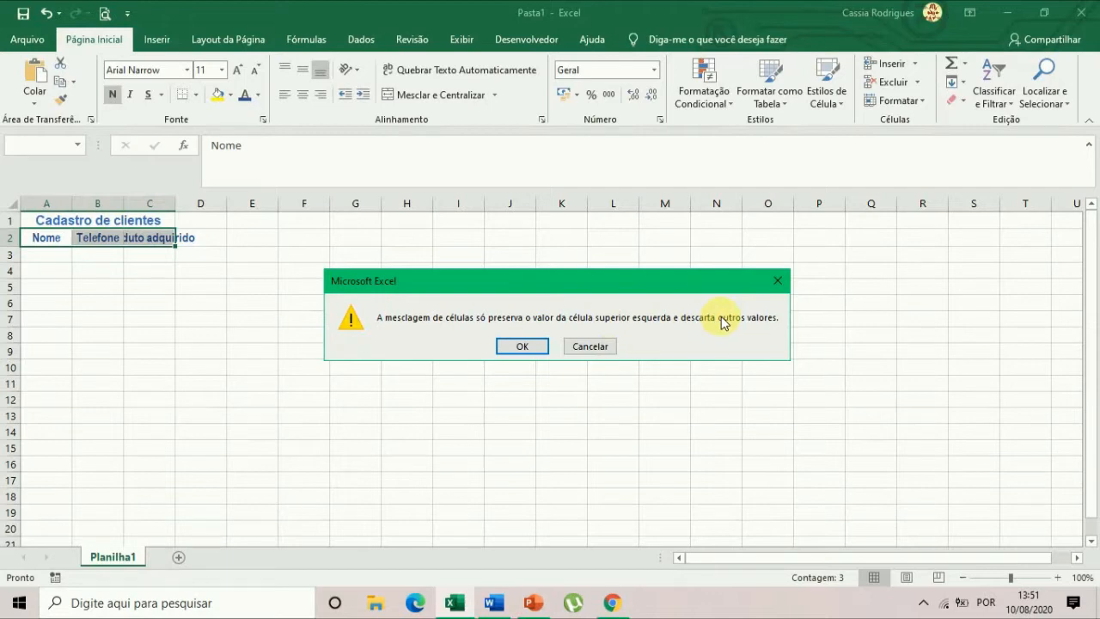
click(522, 346)
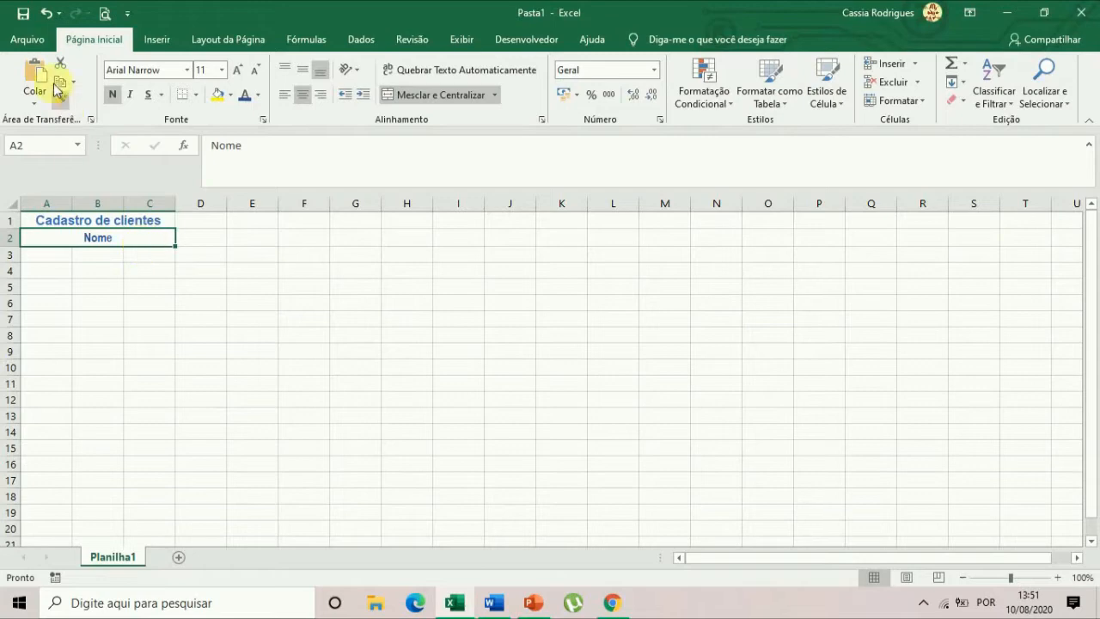
click(46, 14)
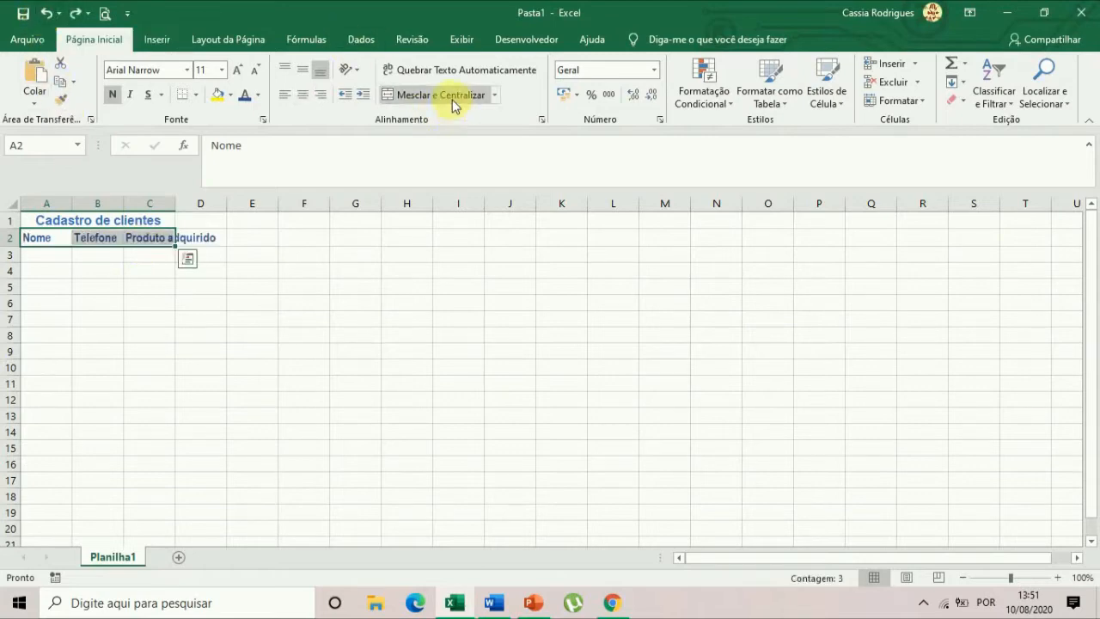
Center the headers in cells A2 to C2 and autofit column C to "Produto adquirido".
click(305, 100)
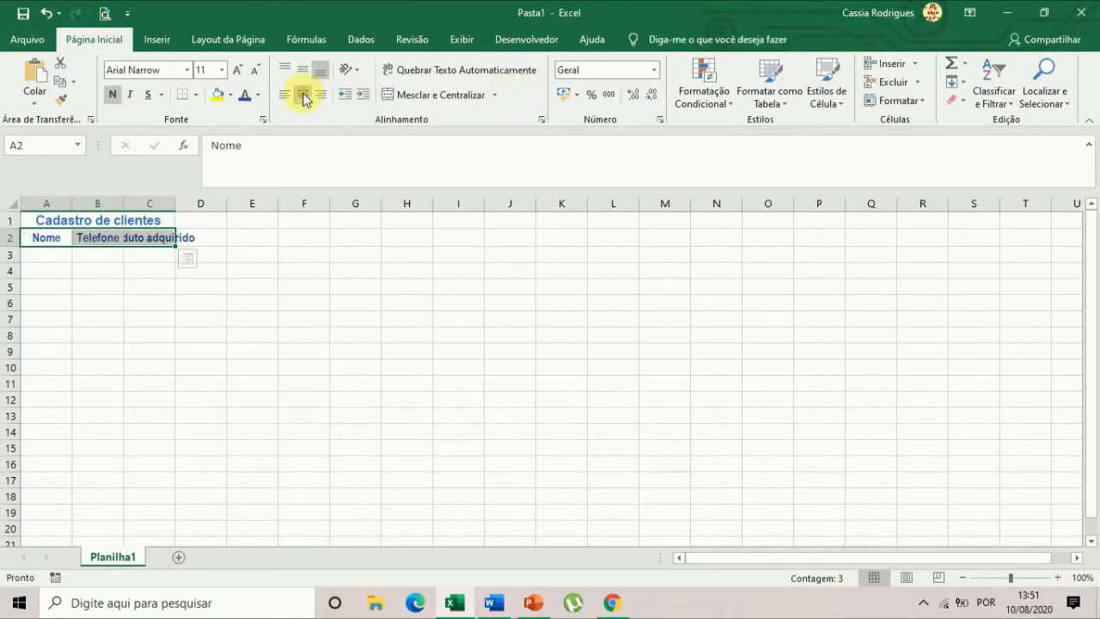
click(307, 446)
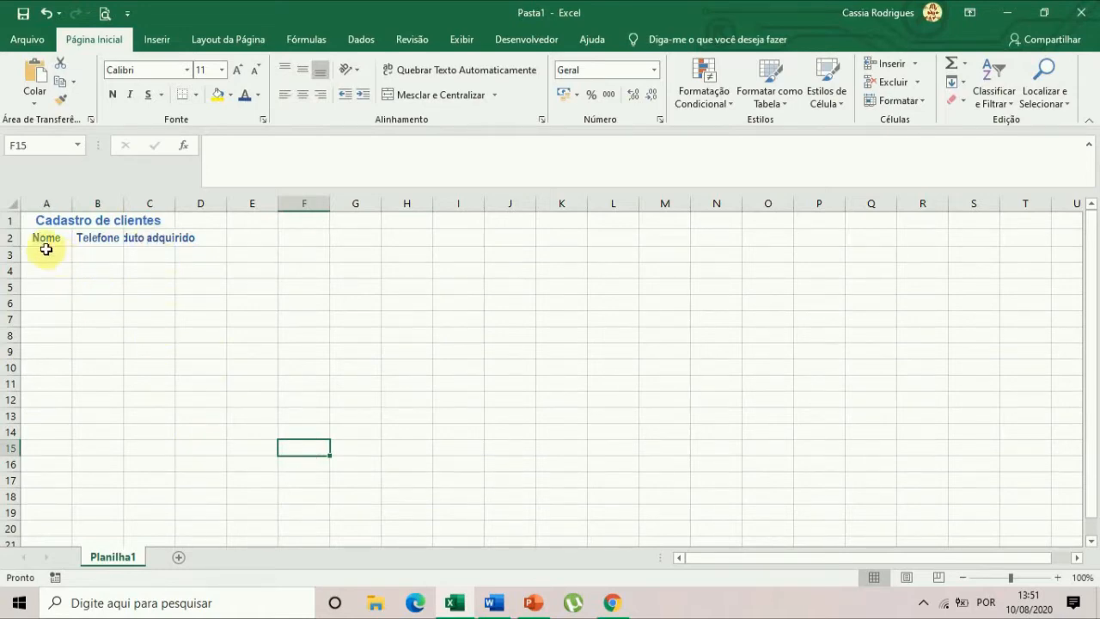
click(144, 239)
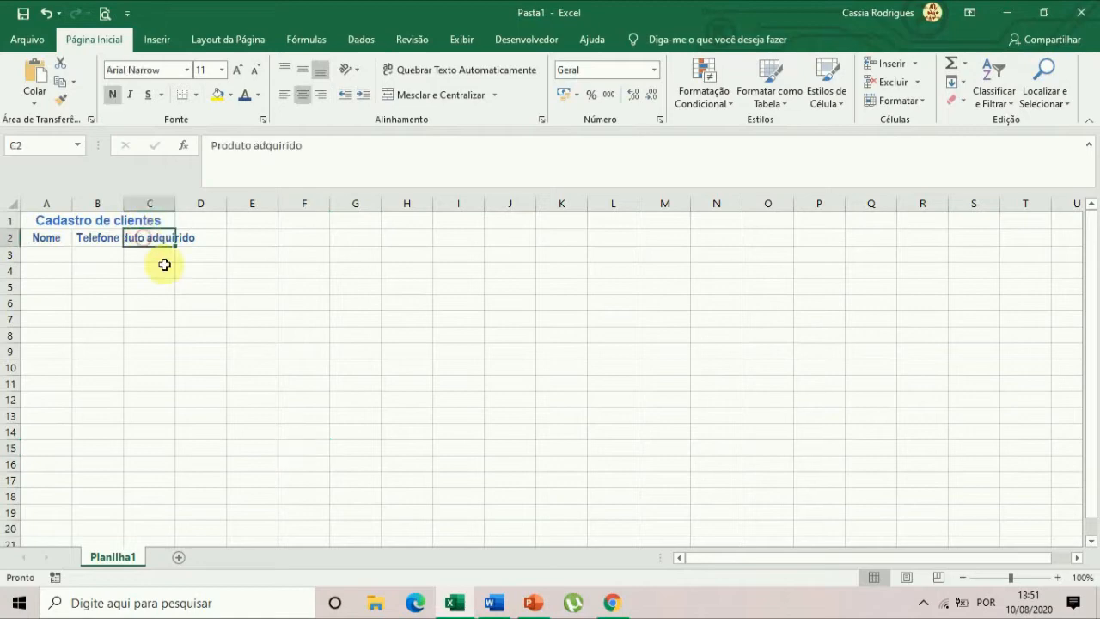
double_click(177, 203)
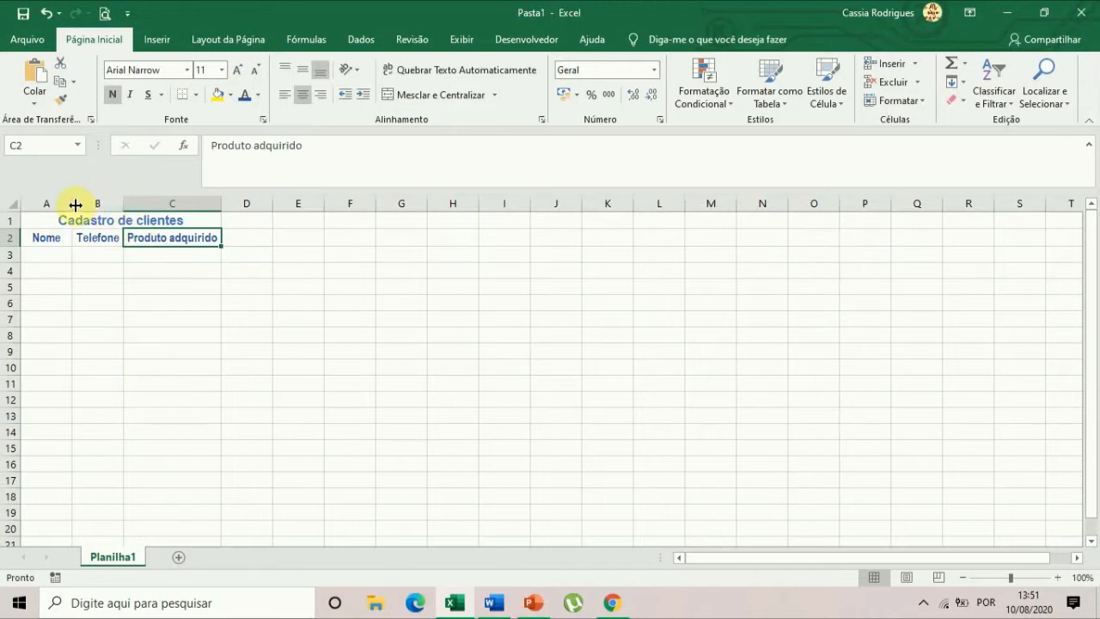
Widen the Nome, Telefone and Produto adquirido columns for customer data, making the Nome column the widest.
drag(71, 203, 205, 197)
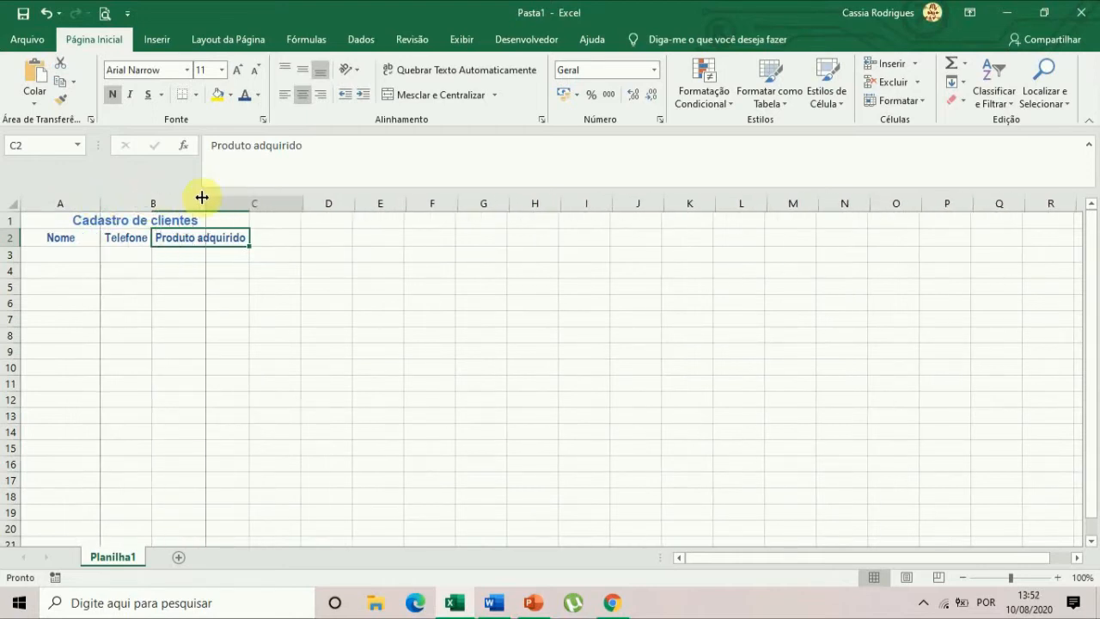
click(62, 254)
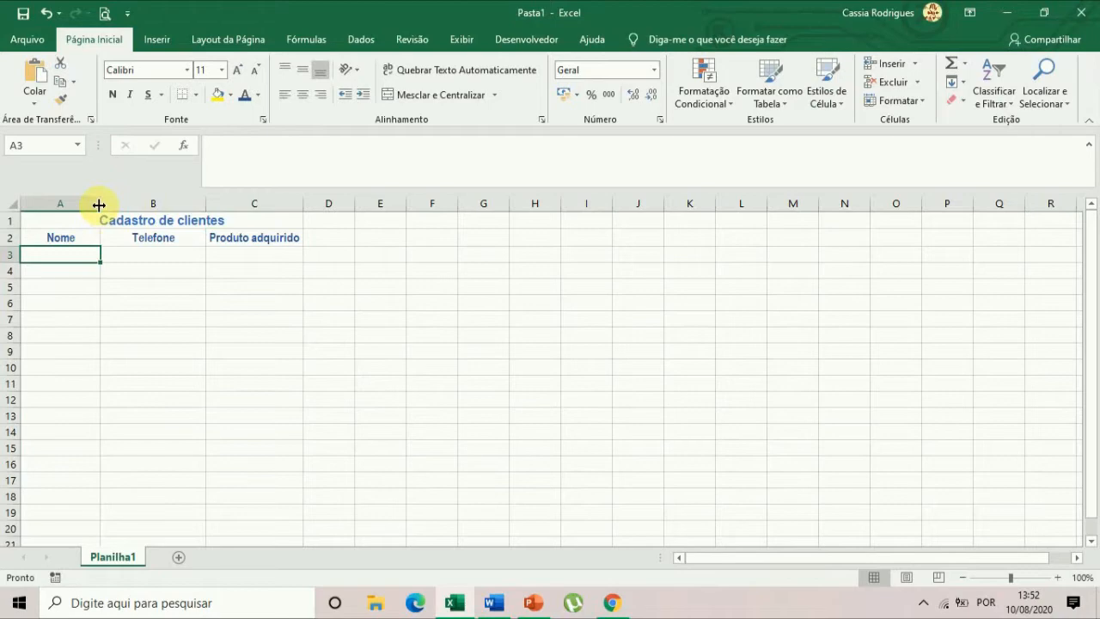
double_click(99, 203)
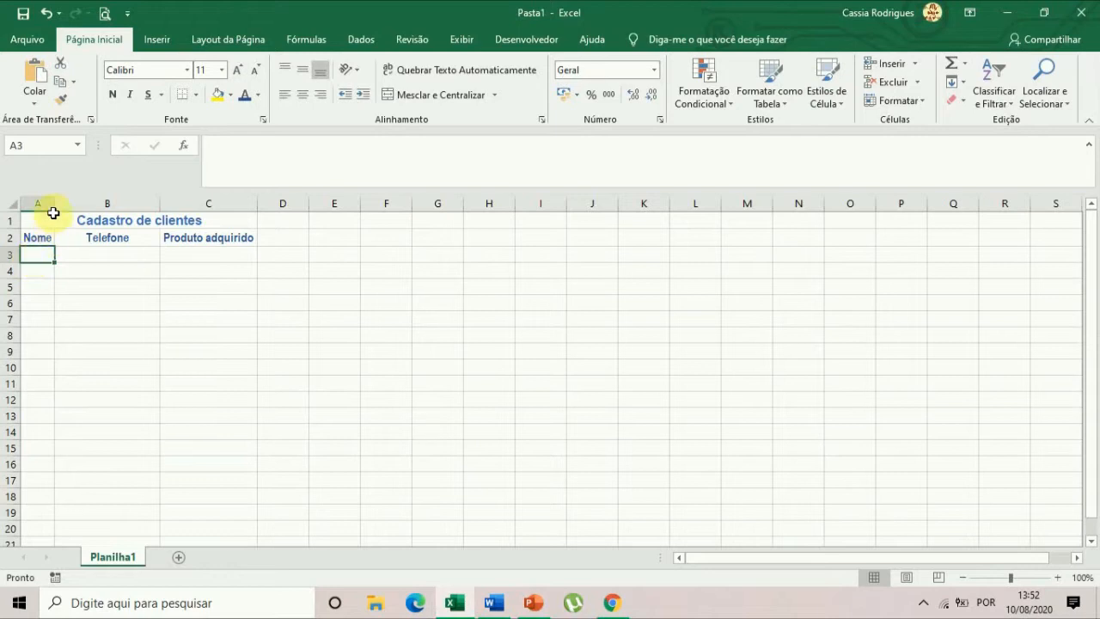
drag(52, 209, 308, 204)
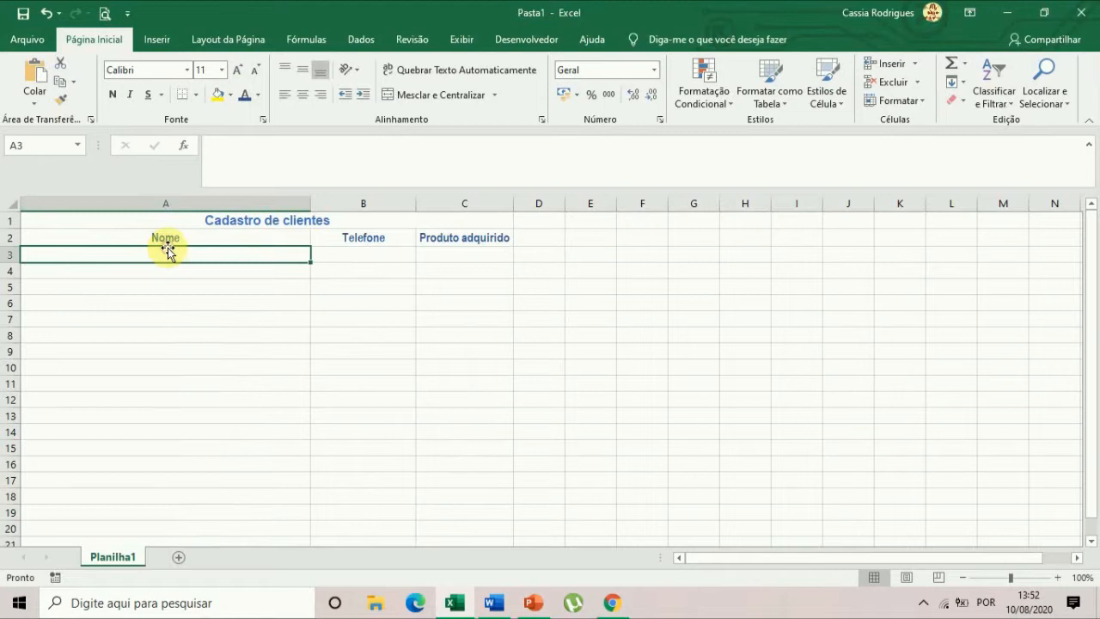
click(361, 253)
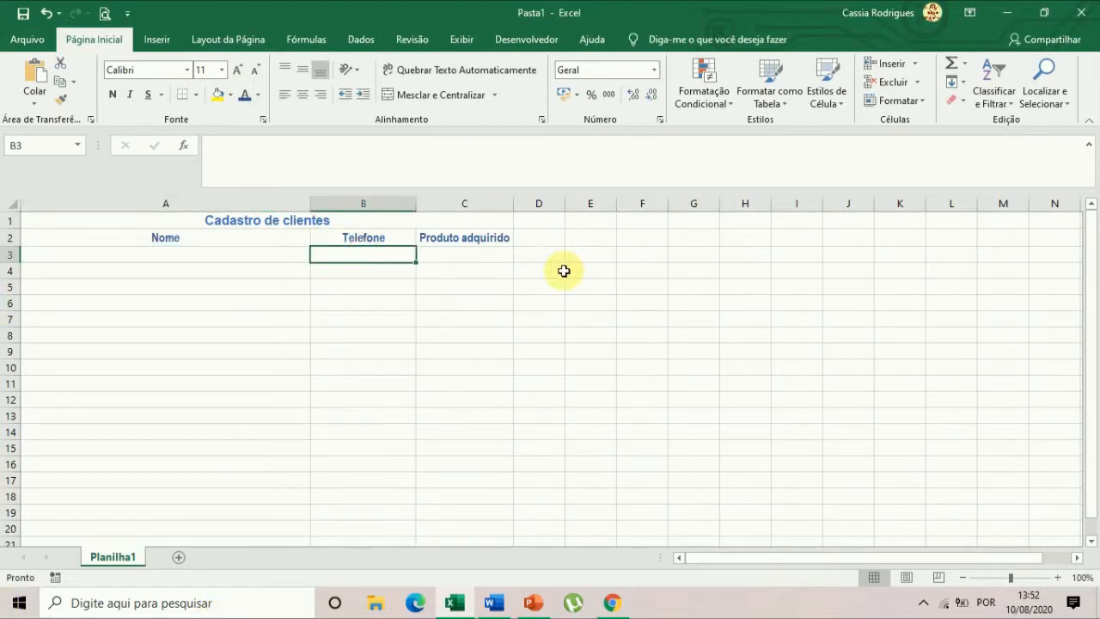
click(454, 253)
drag(513, 201, 564, 204)
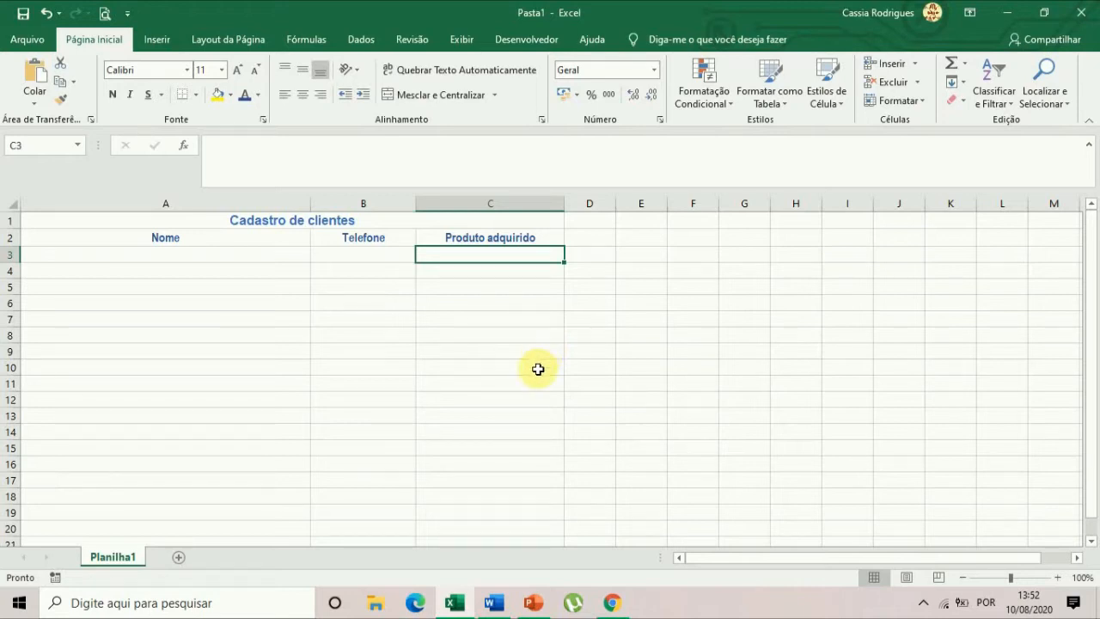
Select the title and header cells A1 to C2 and open the fill color palette.
click(199, 220)
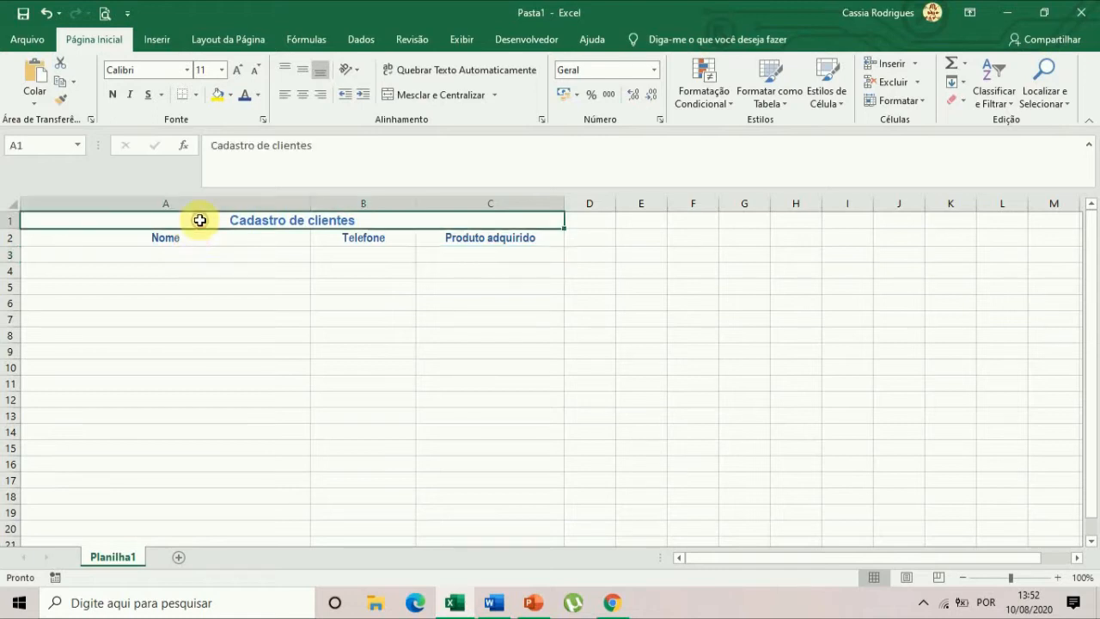
drag(199, 223, 205, 232)
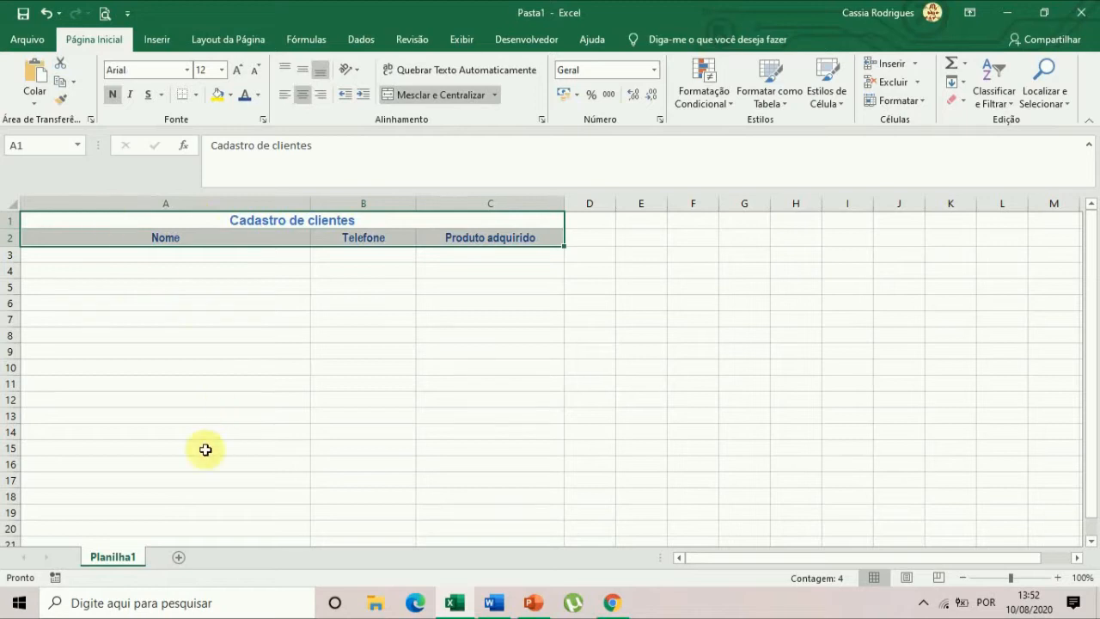
click(230, 95)
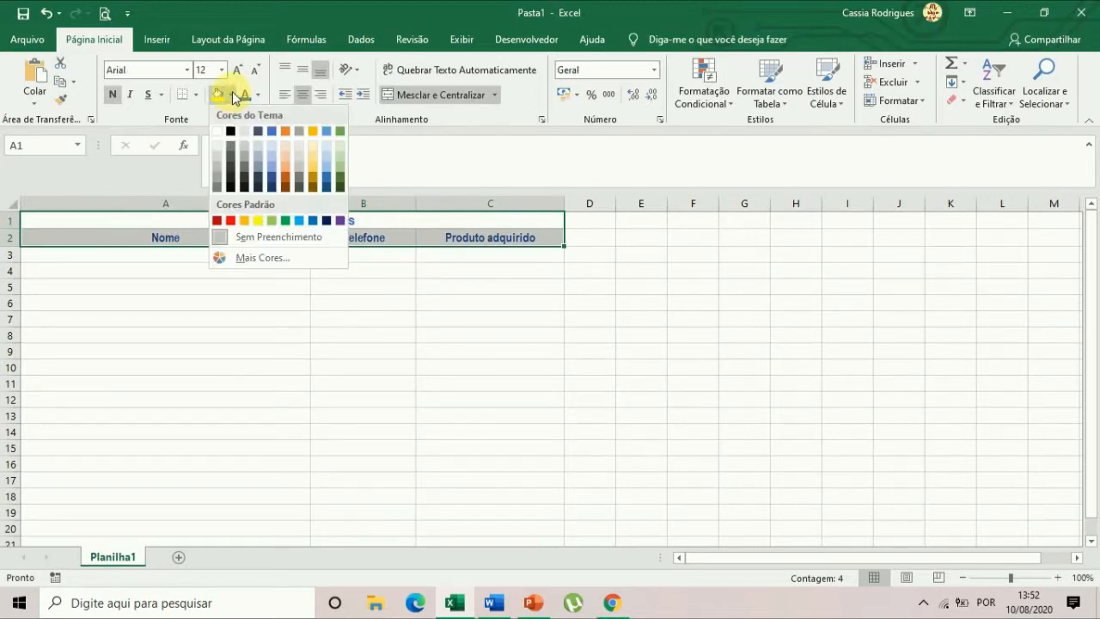
click(232, 93)
click(230, 95)
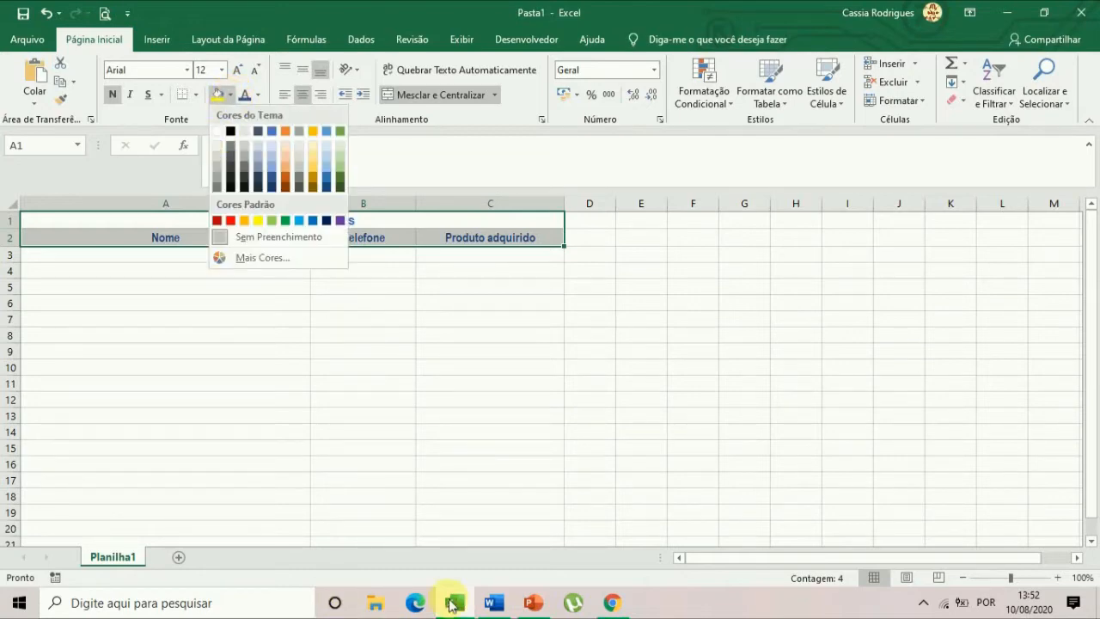
Switch to Word, examine the gradient text fill of the DESENVOLVIMENTO heading, and return to Excel.
click(496, 604)
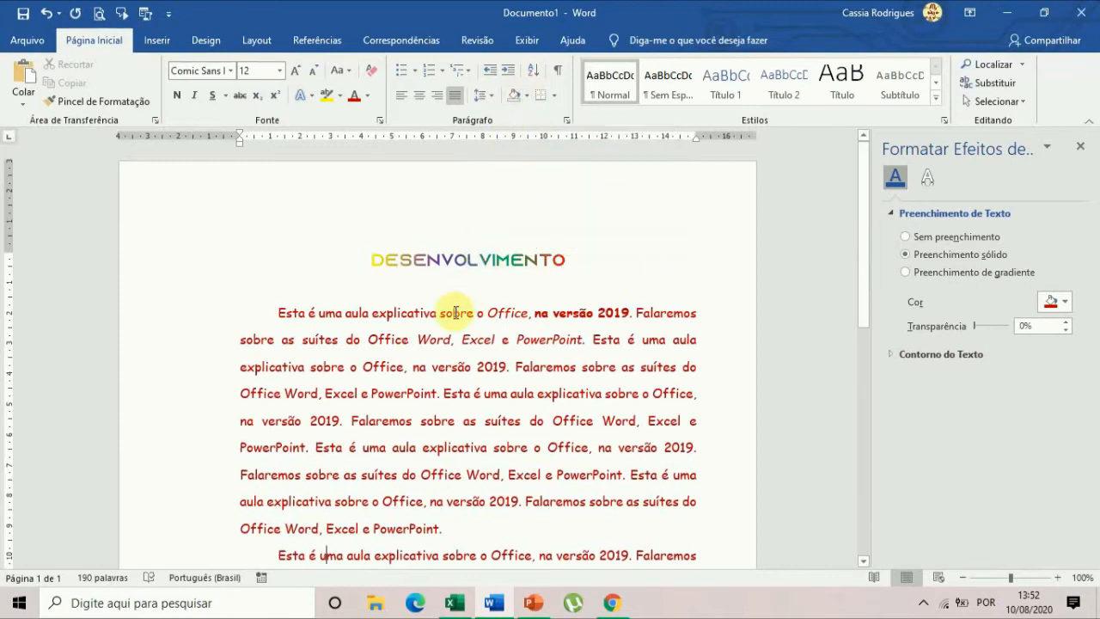
click(433, 260)
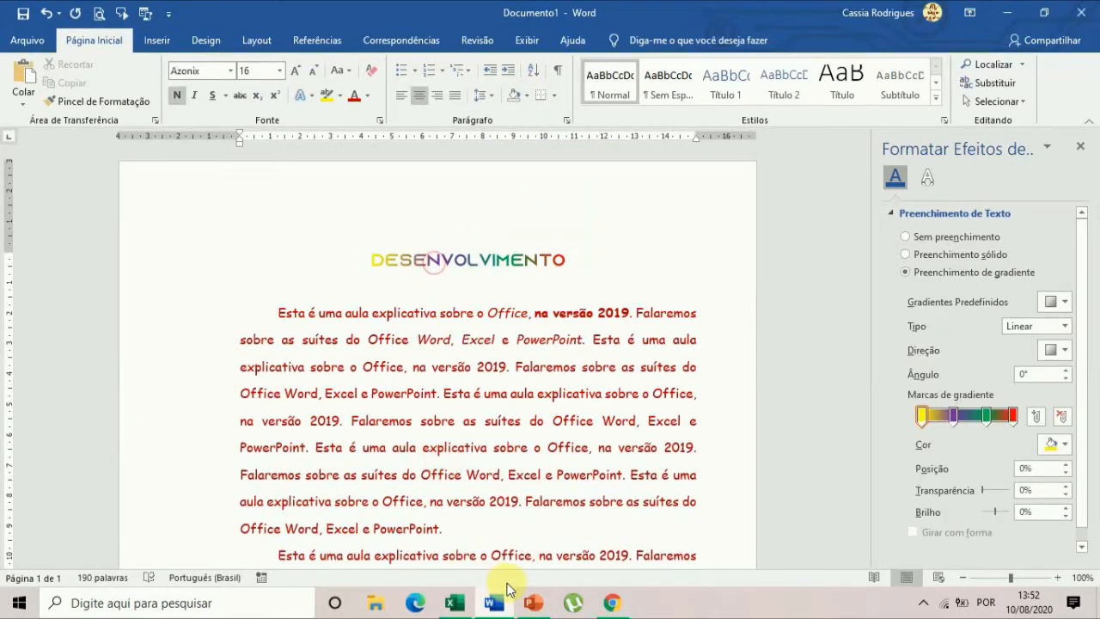
click(457, 606)
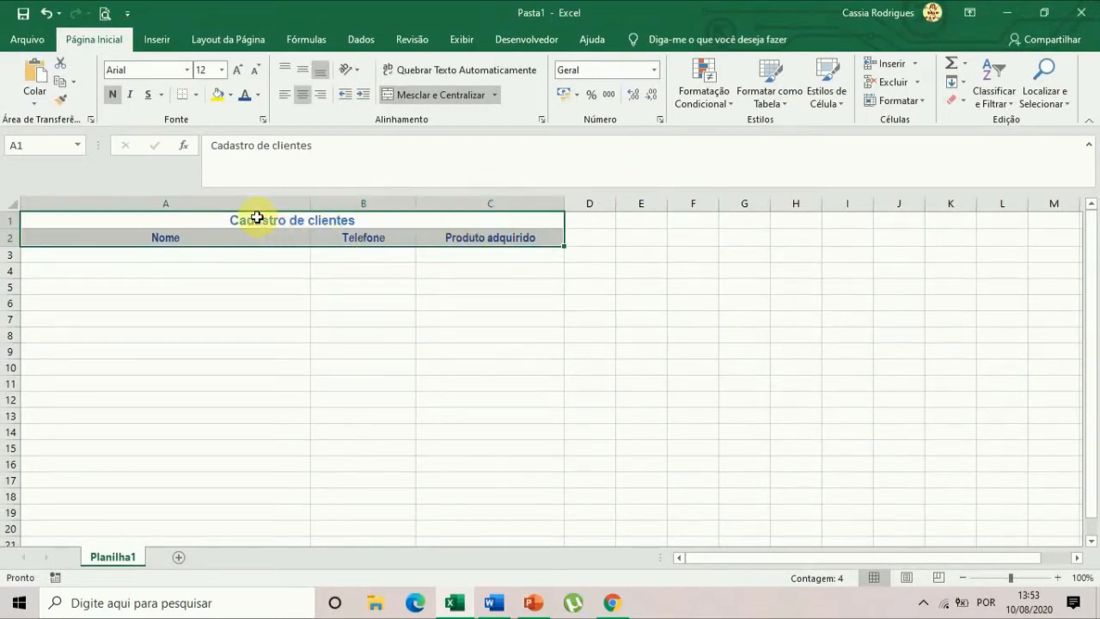
Fill the title and header cells A1 to C2 with a light gold theme color.
click(230, 94)
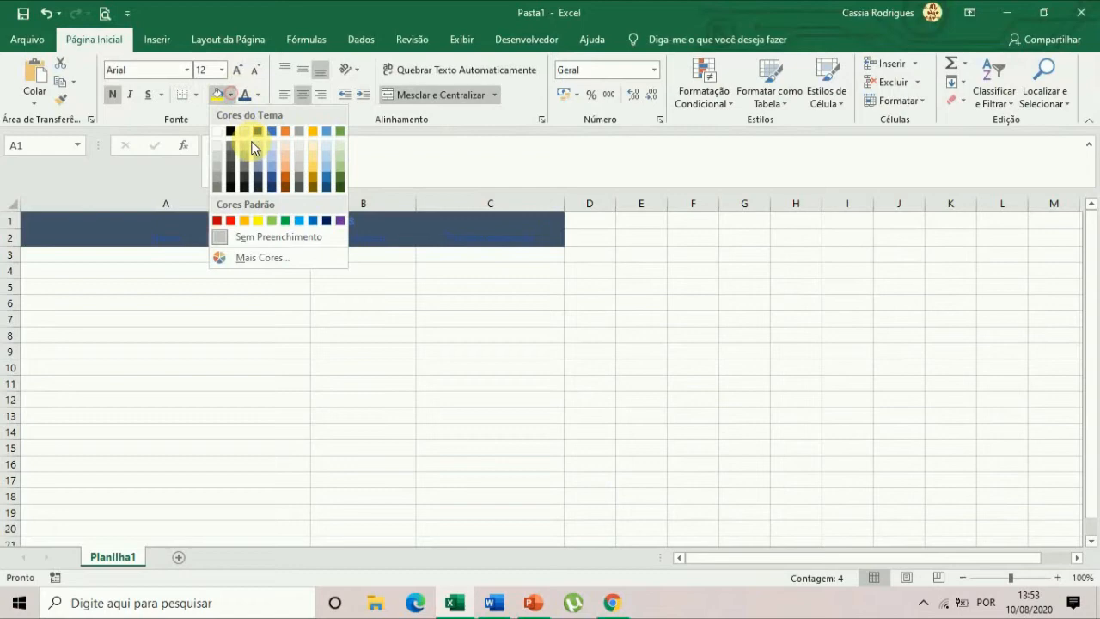
click(316, 172)
click(357, 361)
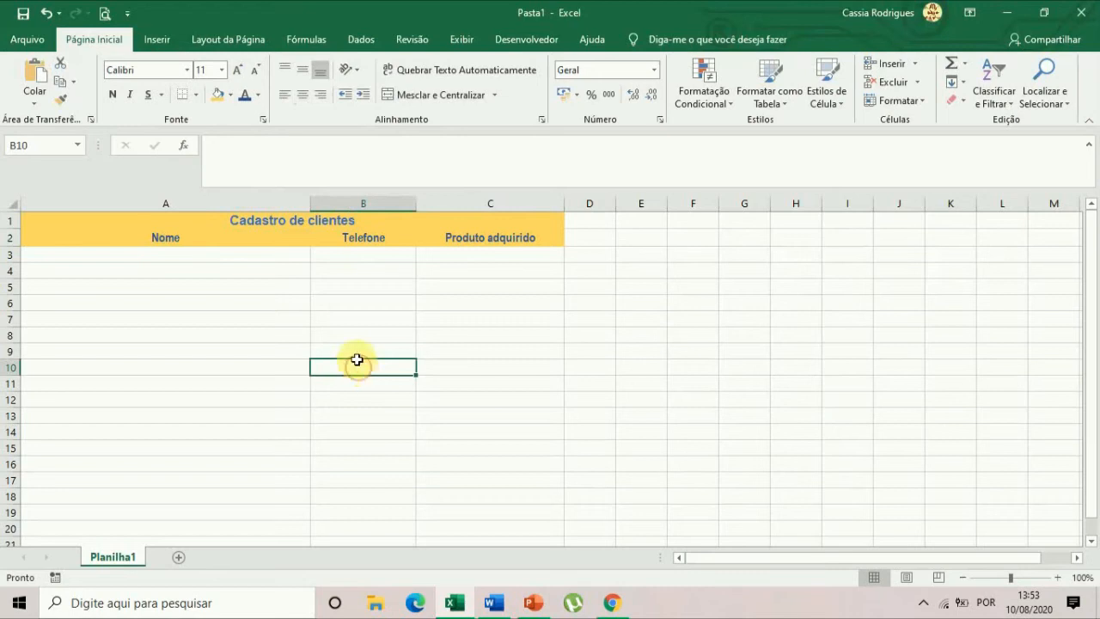
click(89, 223)
drag(82, 220, 78, 232)
click(78, 232)
click(353, 301)
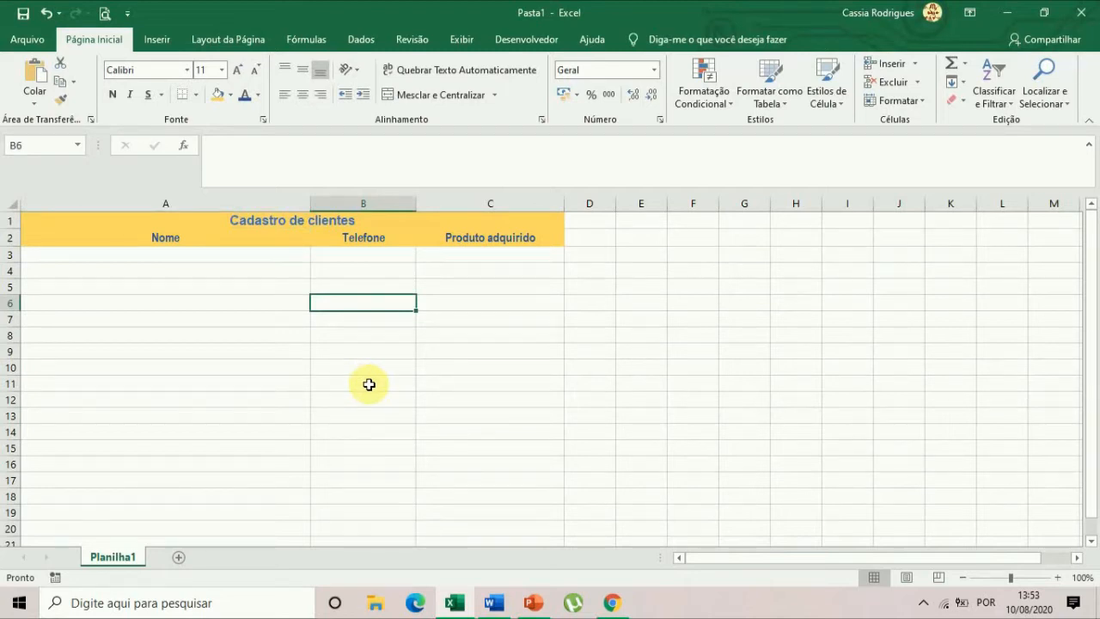
Try a black fill with white font on cells A1 to C2, and undo both color changes.
drag(203, 218, 204, 238)
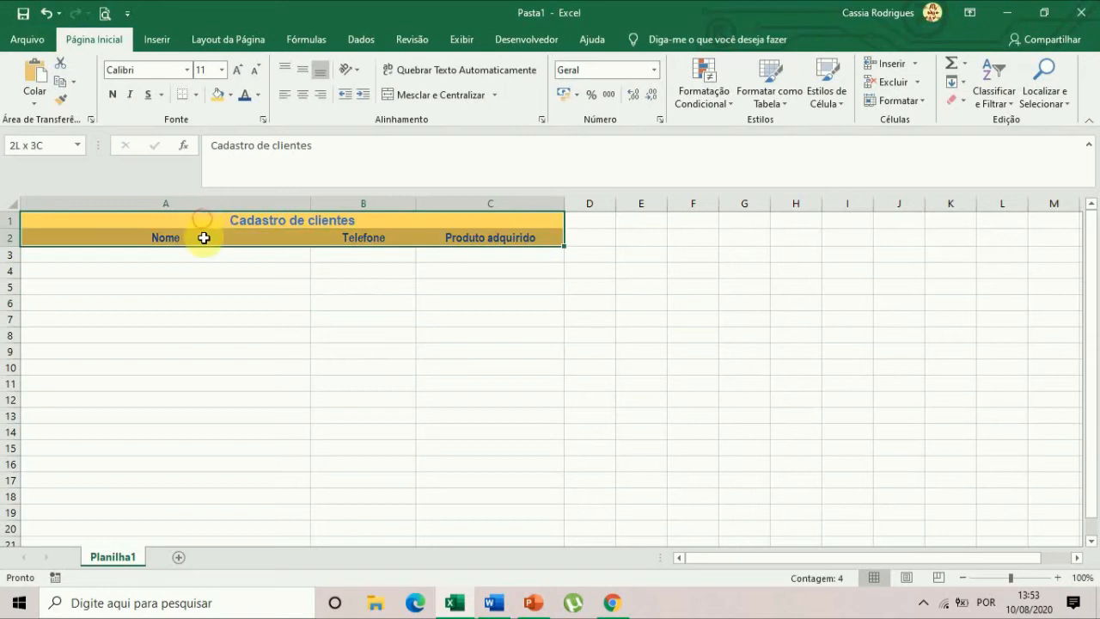
click(230, 95)
click(231, 131)
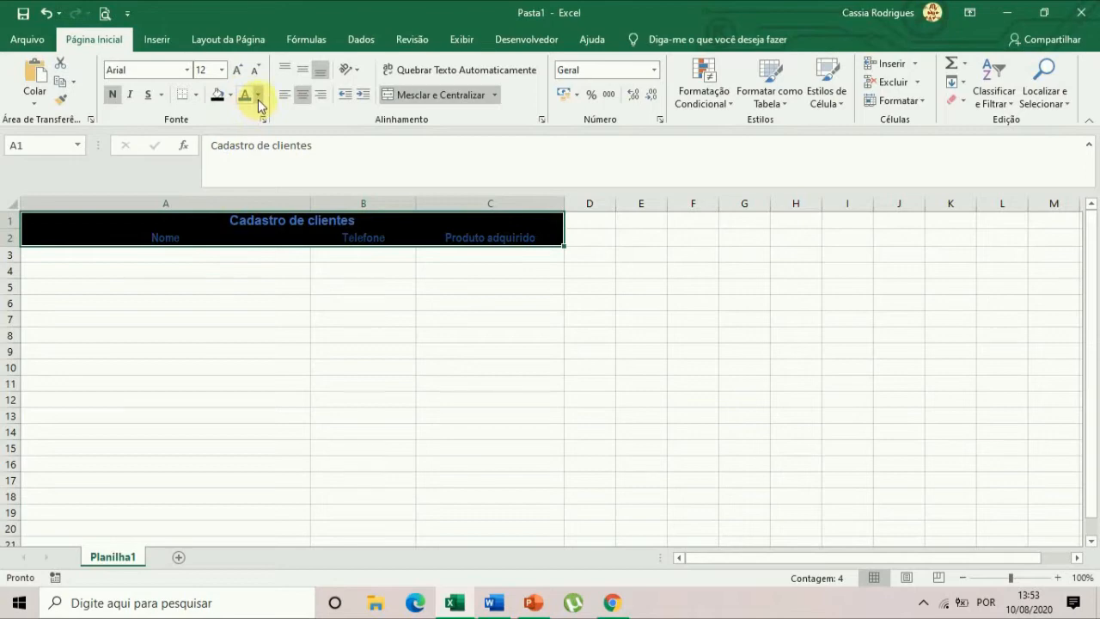
click(257, 96)
click(255, 149)
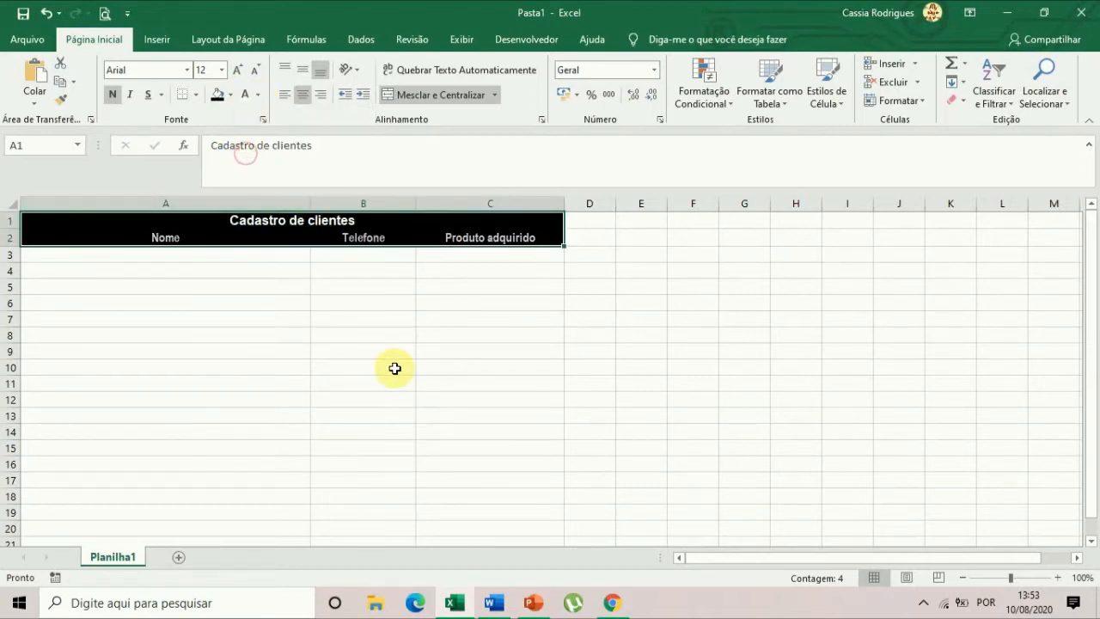
click(394, 368)
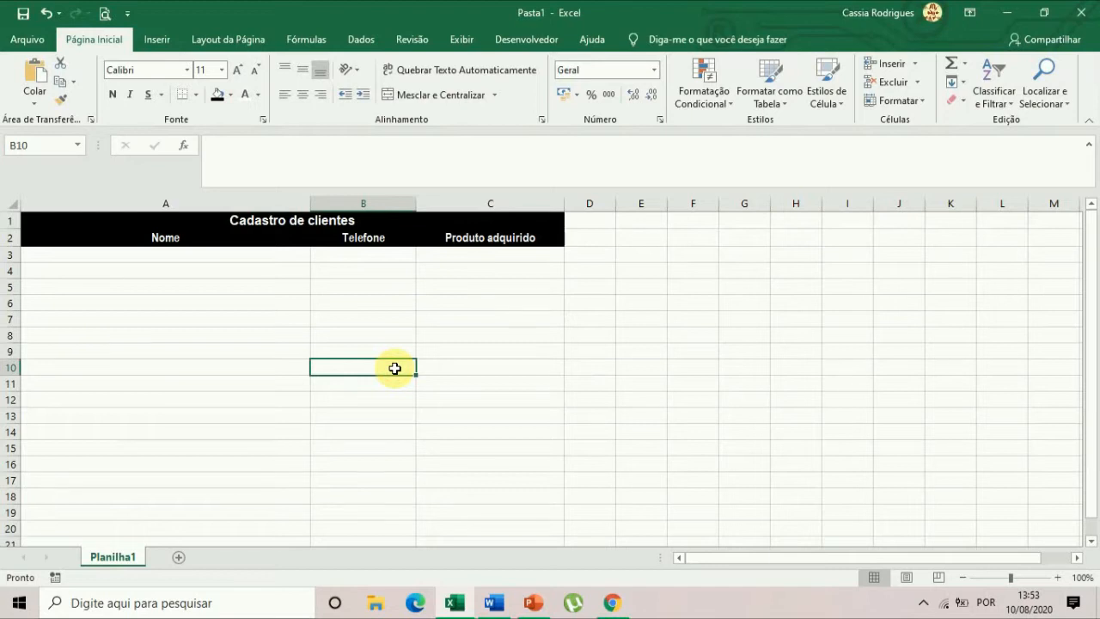
key(ctrl+z)
key(ctrl+z)
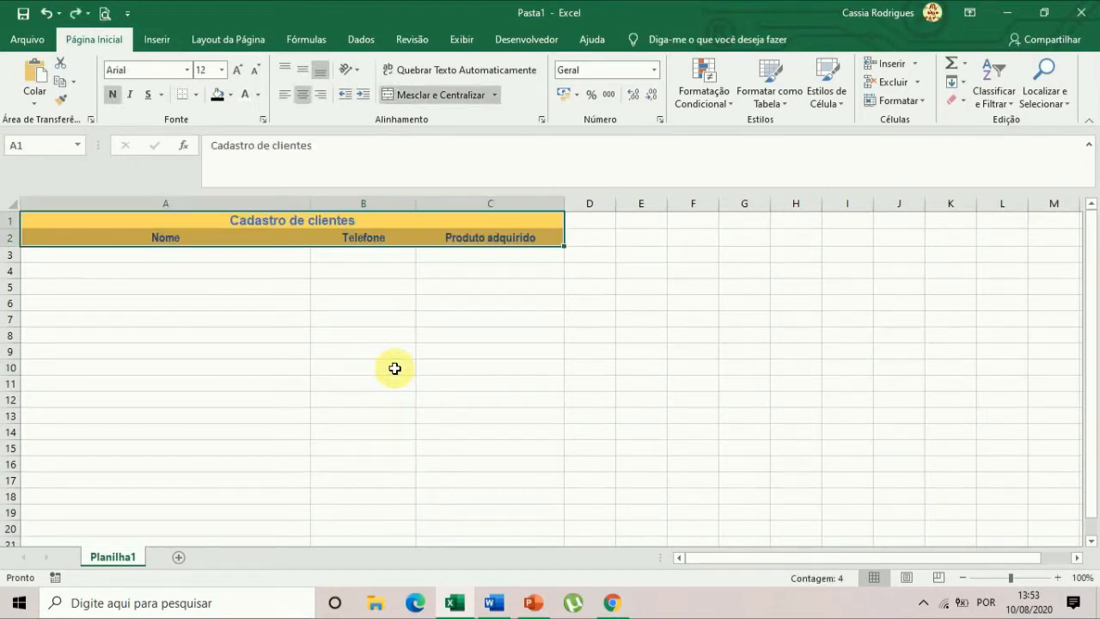
click(446, 371)
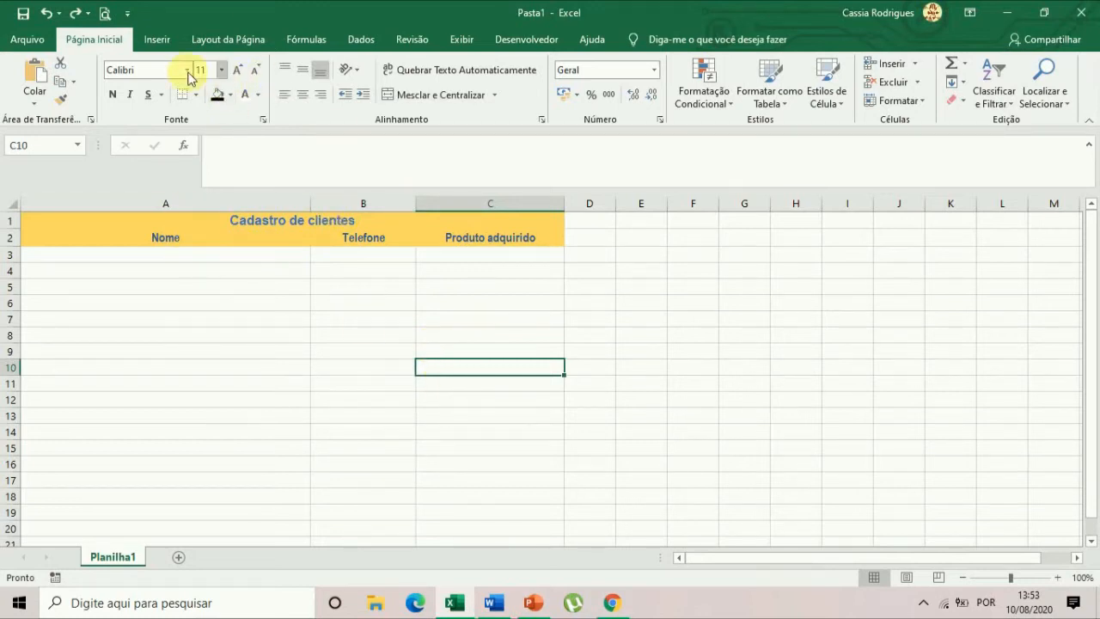
click(493, 605)
click(492, 605)
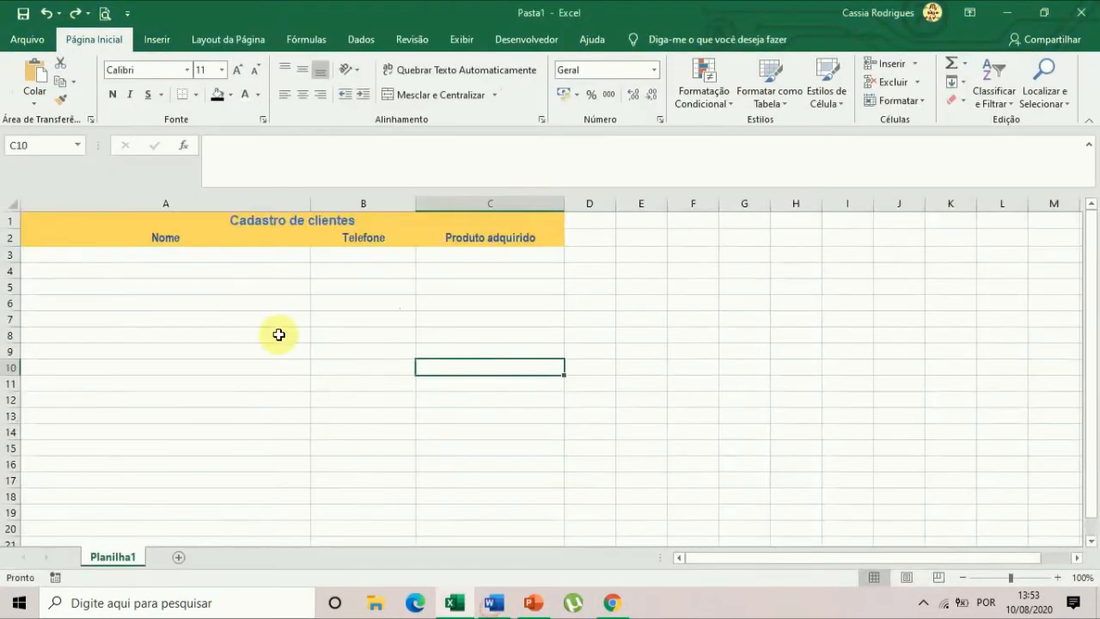
drag(109, 224, 109, 238)
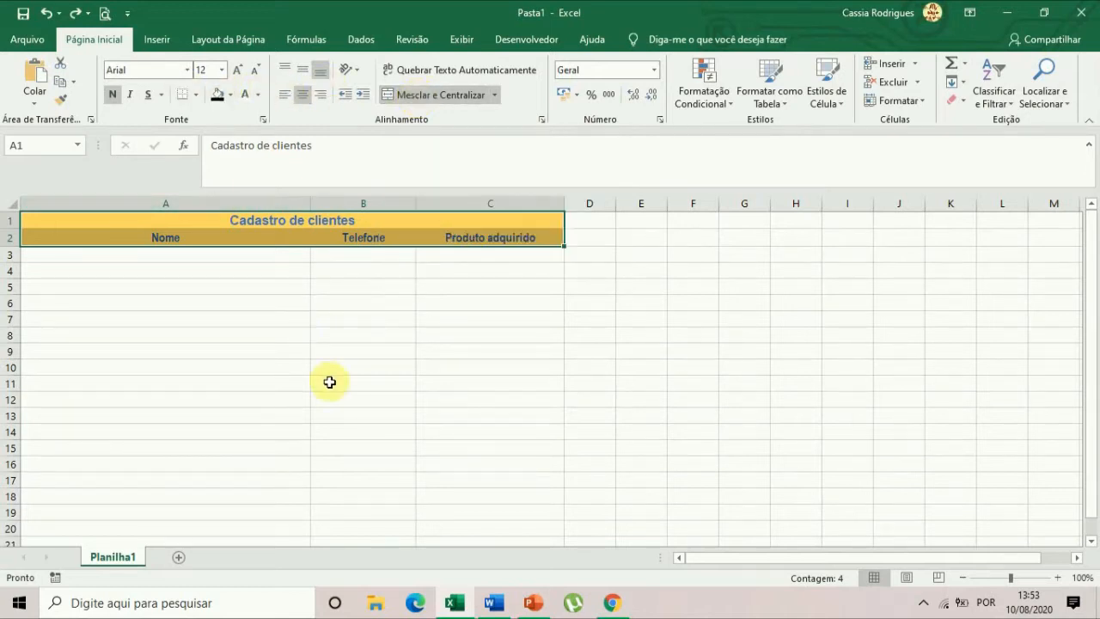
click(329, 381)
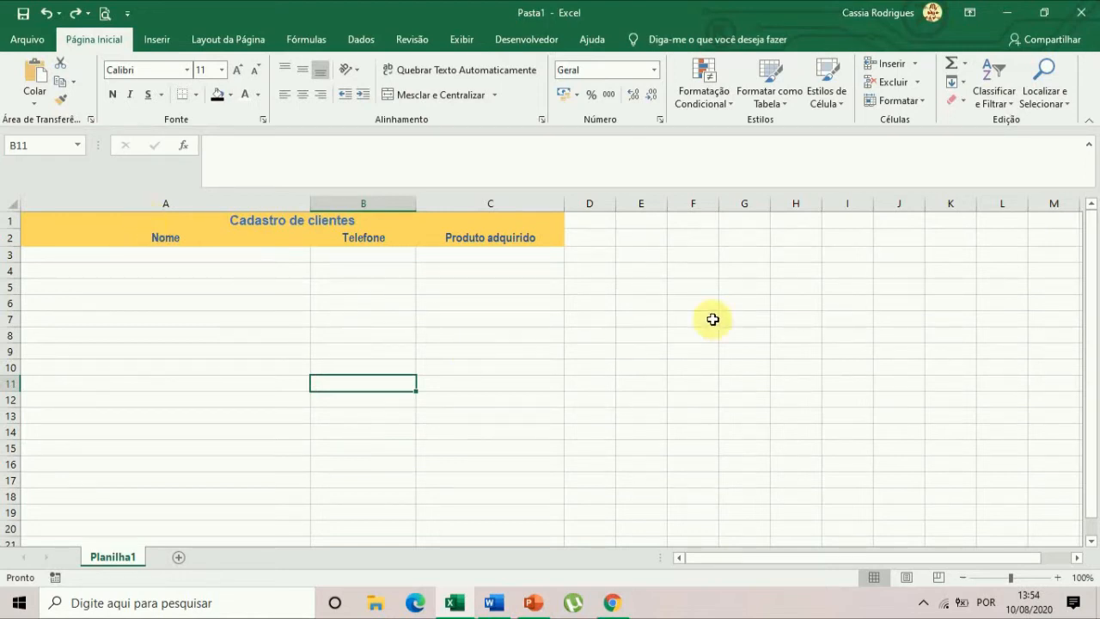
click(849, 408)
click(727, 362)
click(681, 333)
click(583, 350)
click(474, 352)
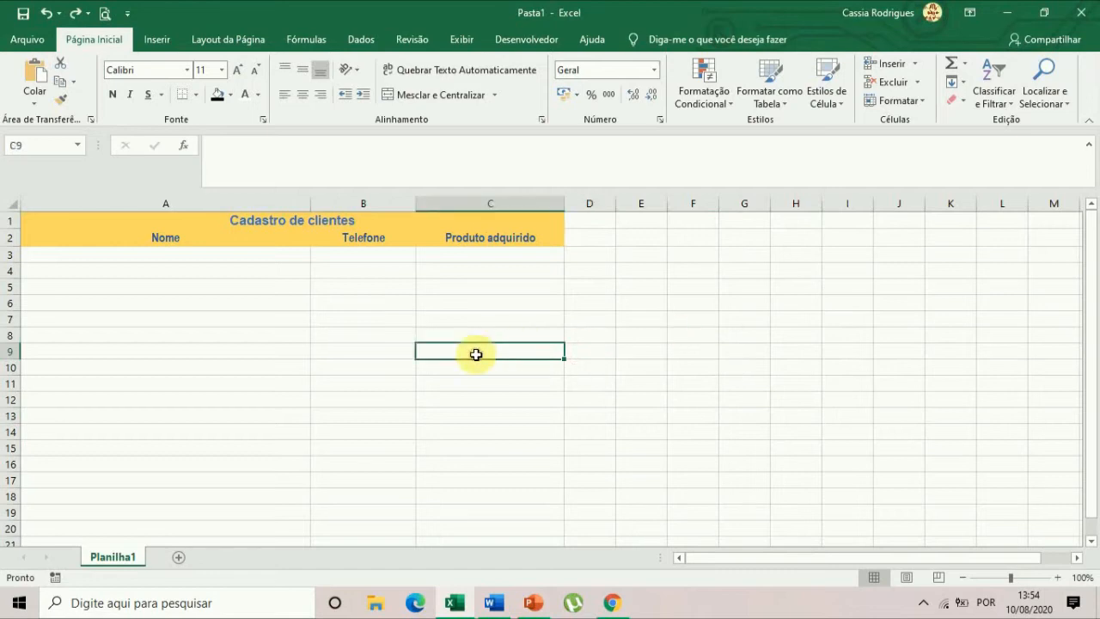
Preview the sheet for printing and narrow the Nome column so all three columns fit within the page width.
click(148, 259)
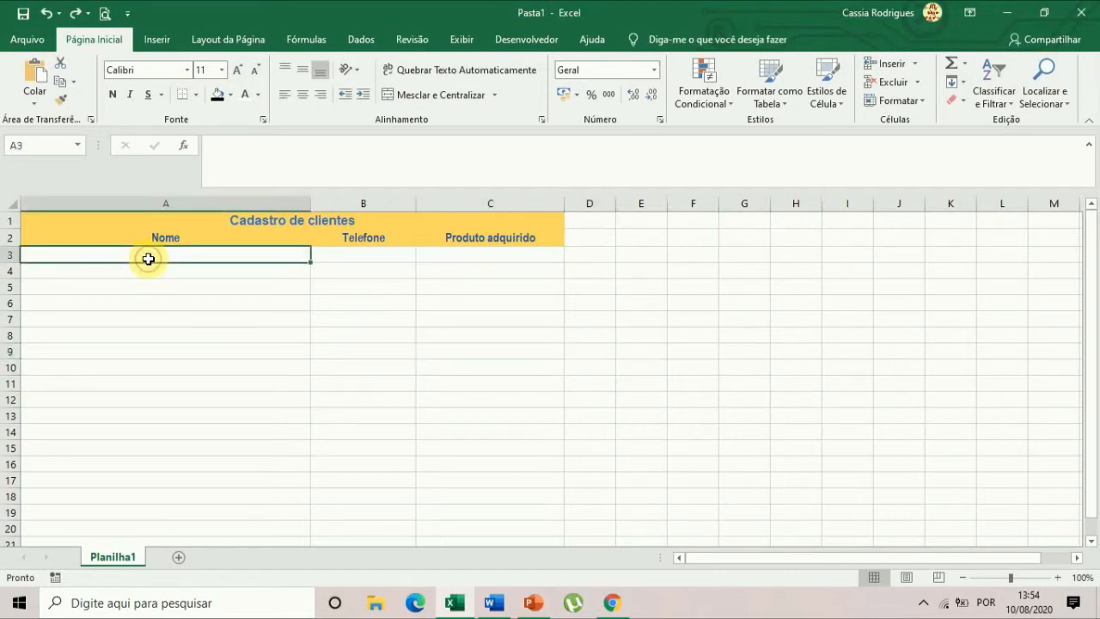
click(104, 15)
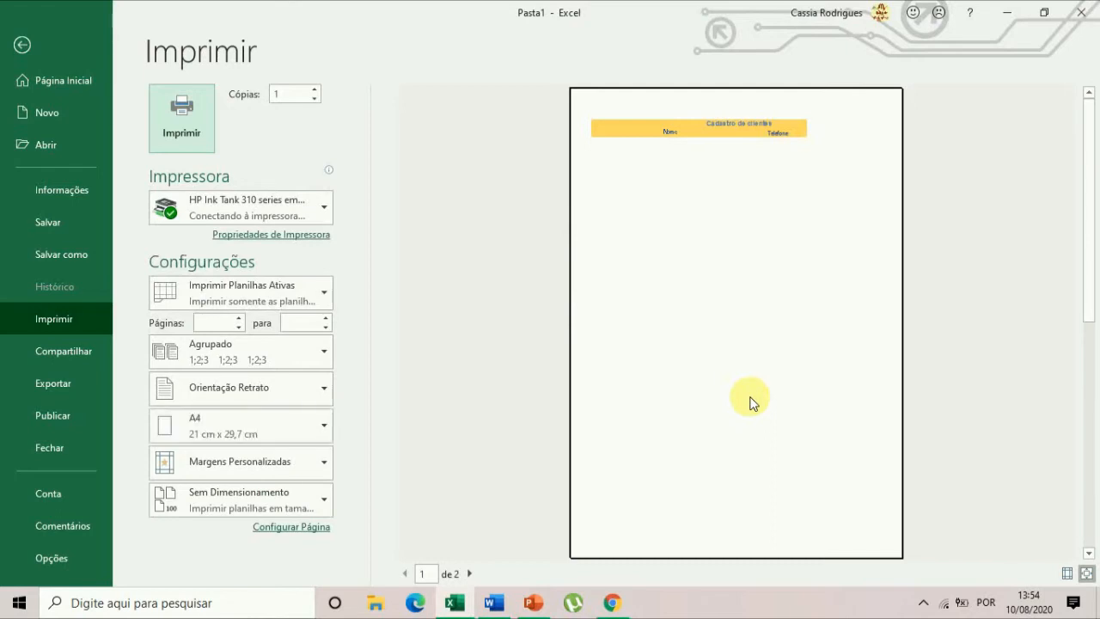
click(22, 45)
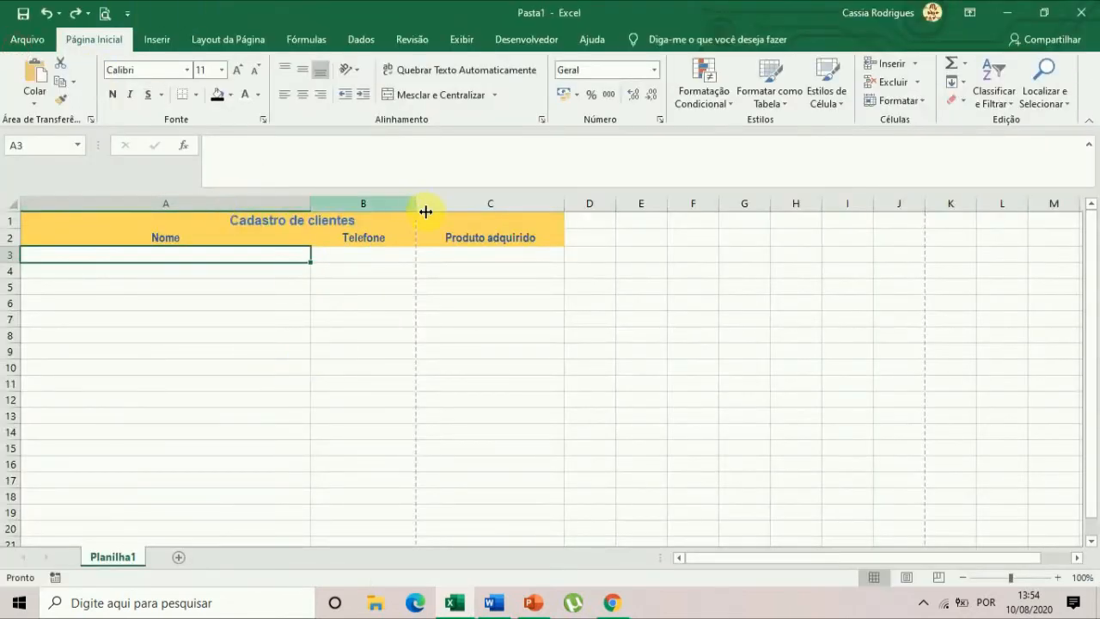
drag(309, 203, 246, 211)
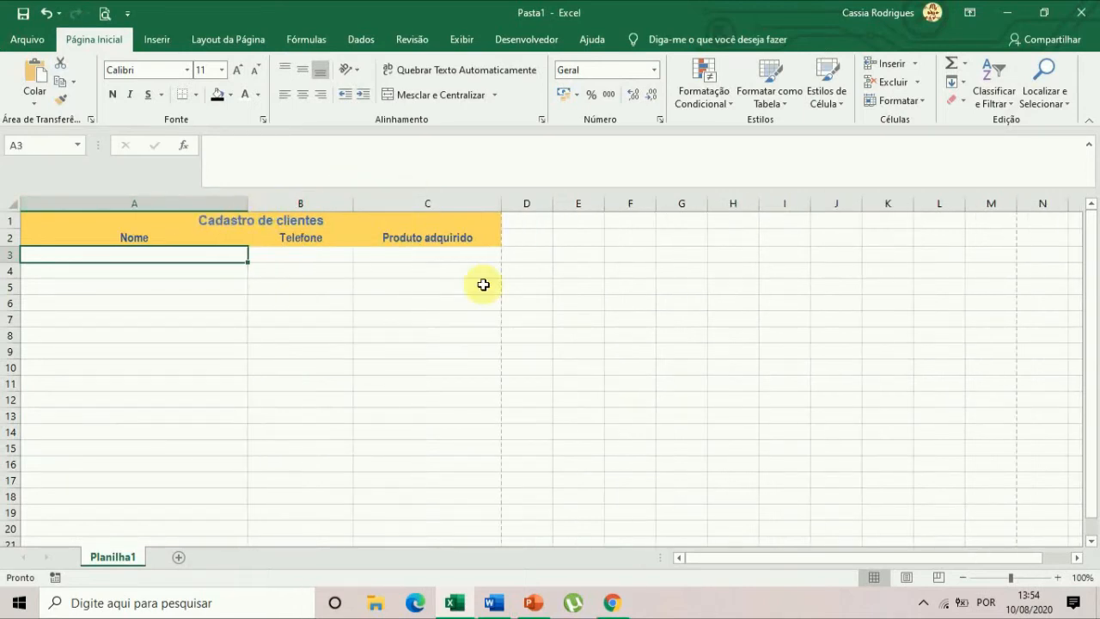
click(621, 331)
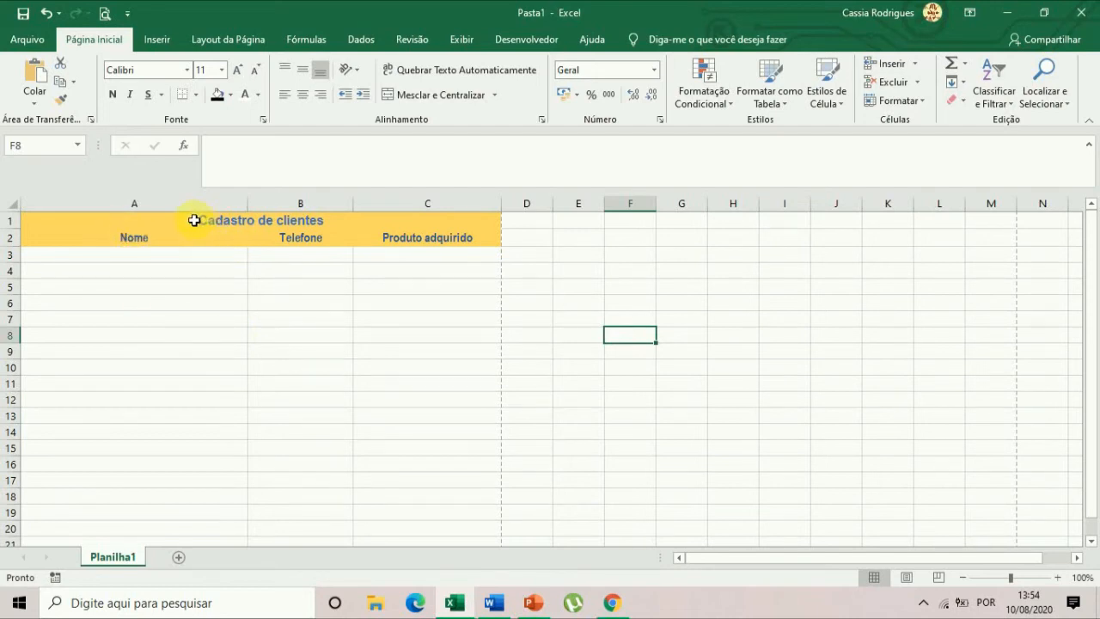
Apply all borders (Todas as Bordas) to the register range A1 to C20.
drag(193, 220, 374, 480)
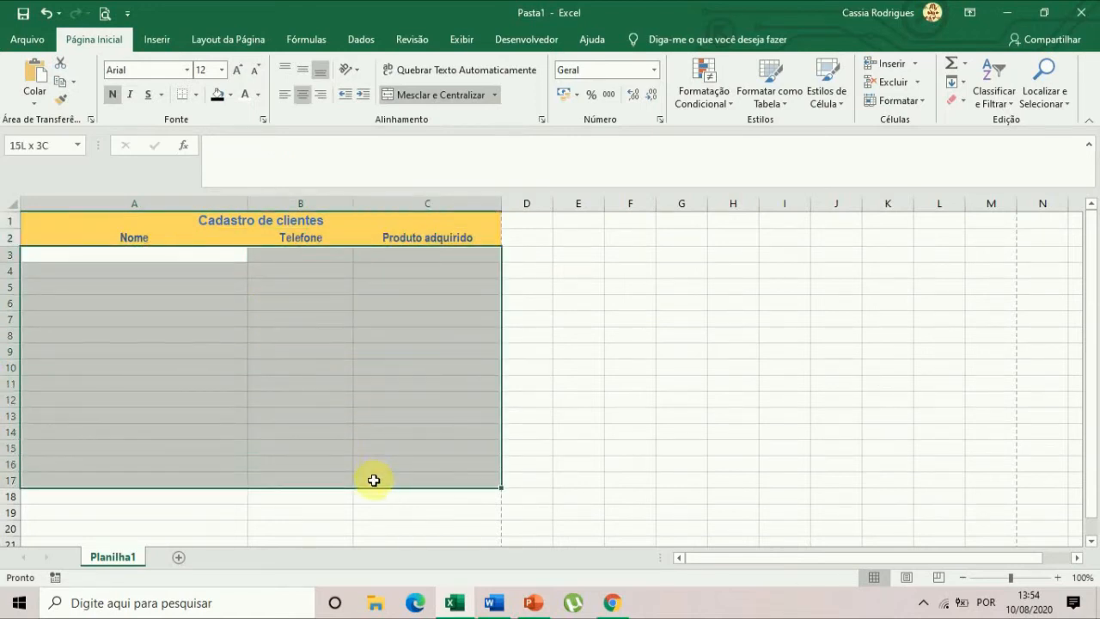
drag(375, 477, 375, 477)
drag(161, 220, 189, 531)
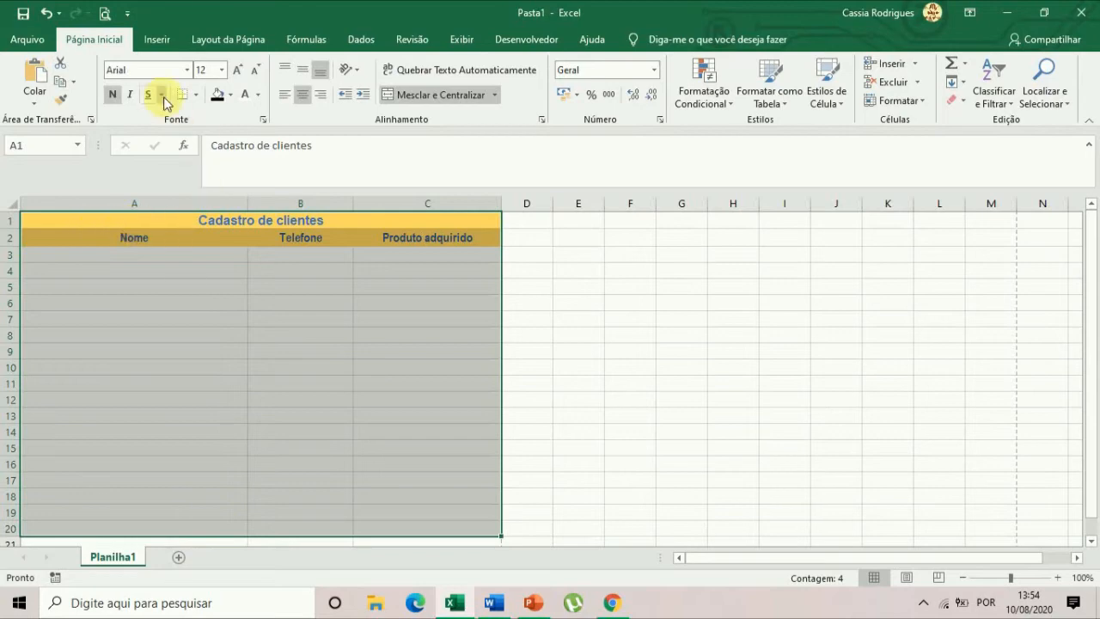
click(197, 96)
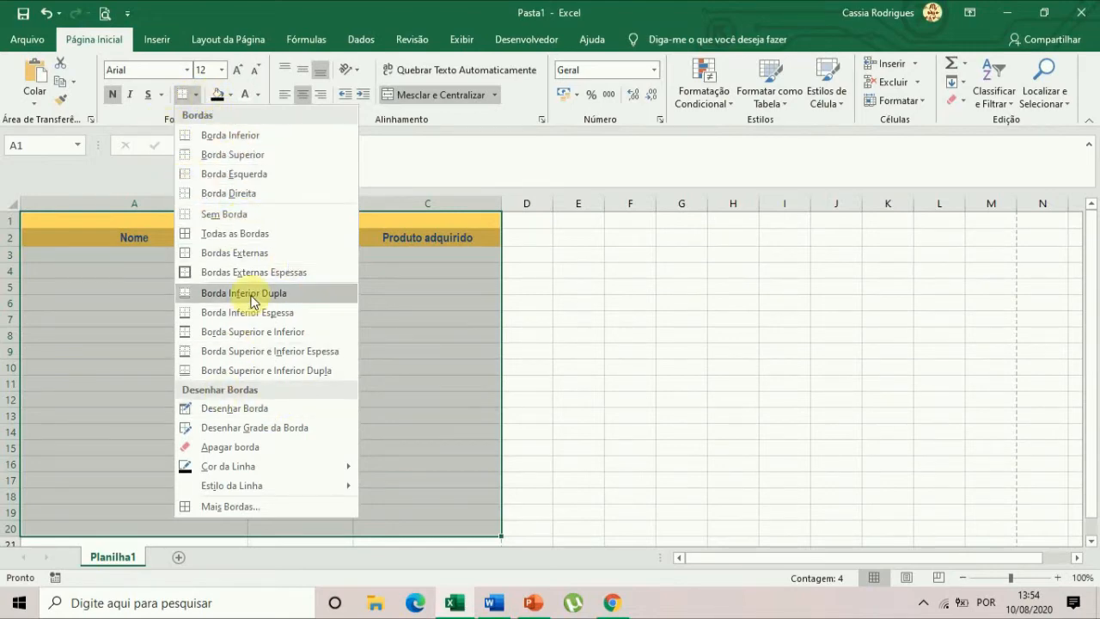
click(238, 241)
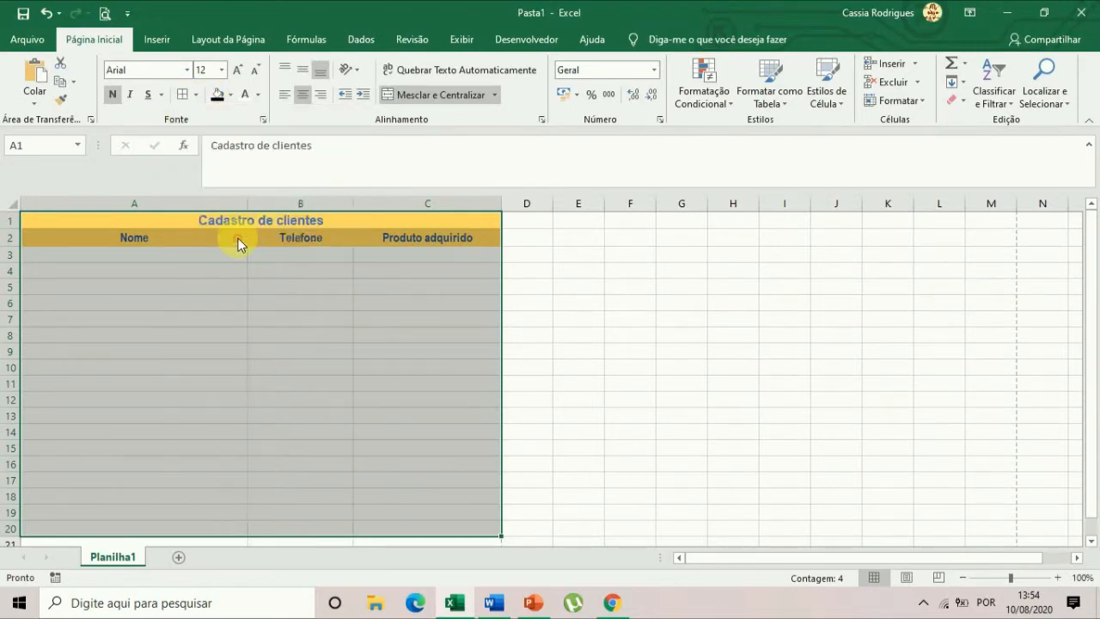
click(664, 379)
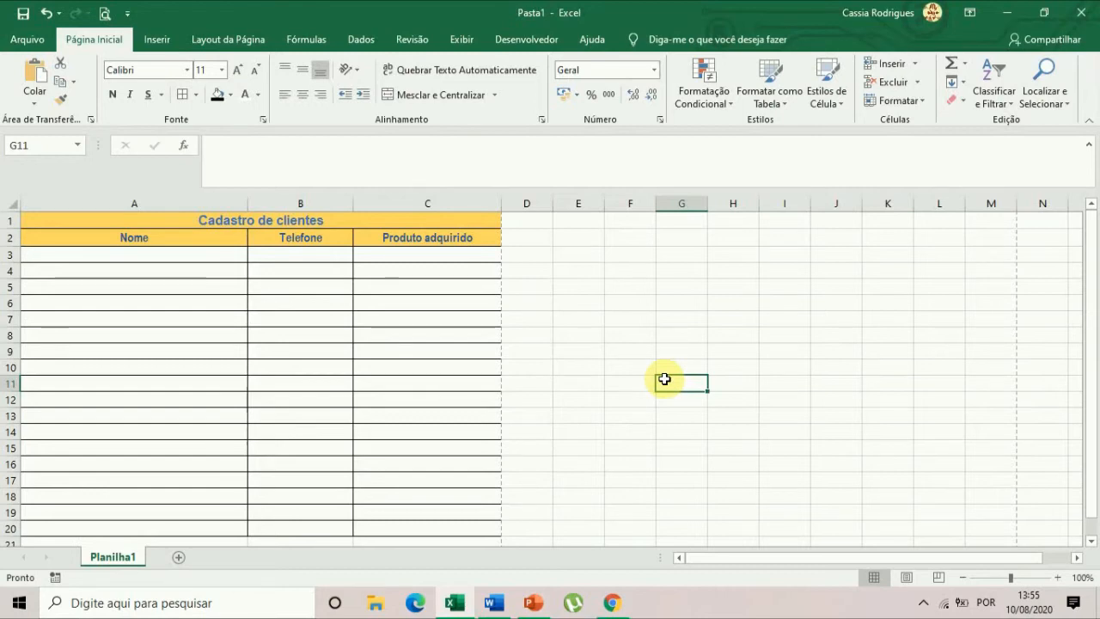
Check the bordered register in the print preview and return to the sheet.
click(204, 285)
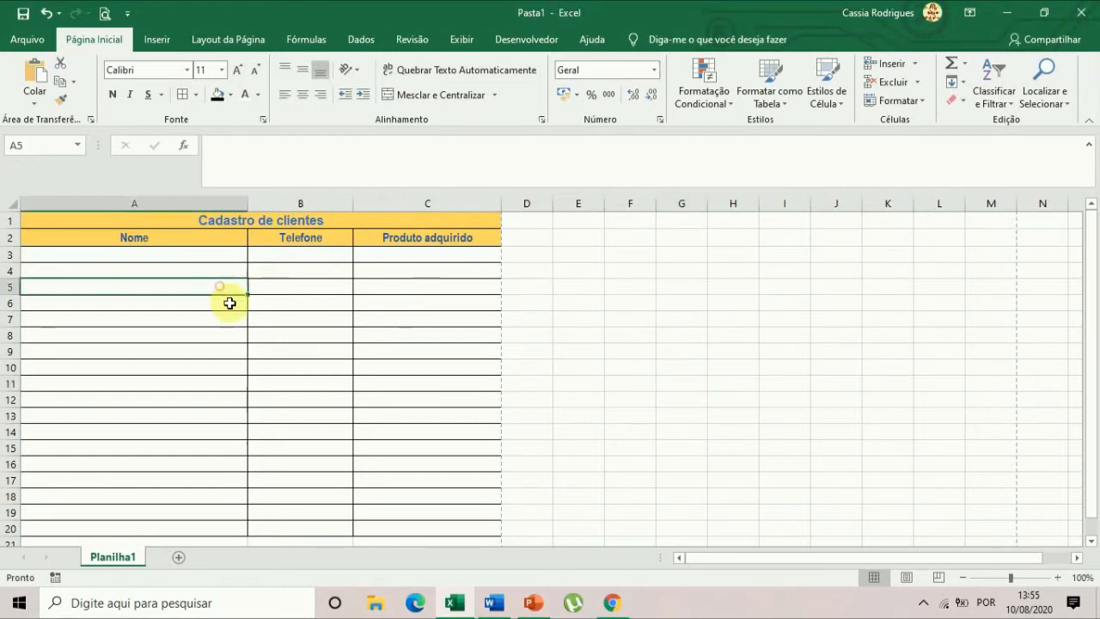
scroll(337, 452, down, 3)
scroll(337, 452, up, 3)
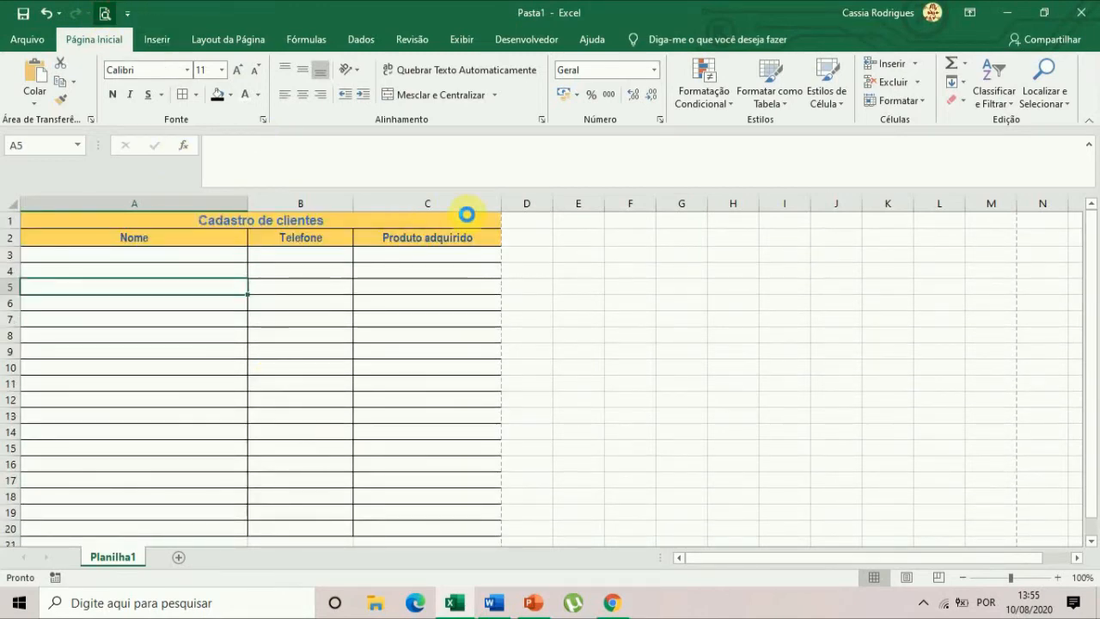
key(ctrl+p)
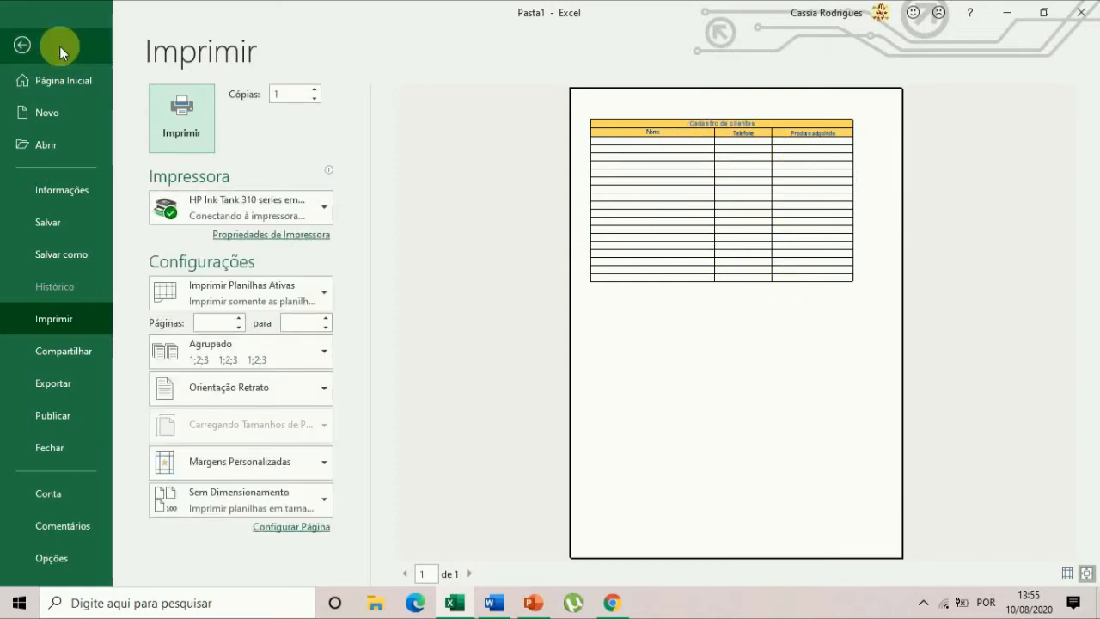
click(21, 48)
Extend the register's table downward by applying all borders to the empty cells A21 to C46.
scroll(327, 425, down, 6)
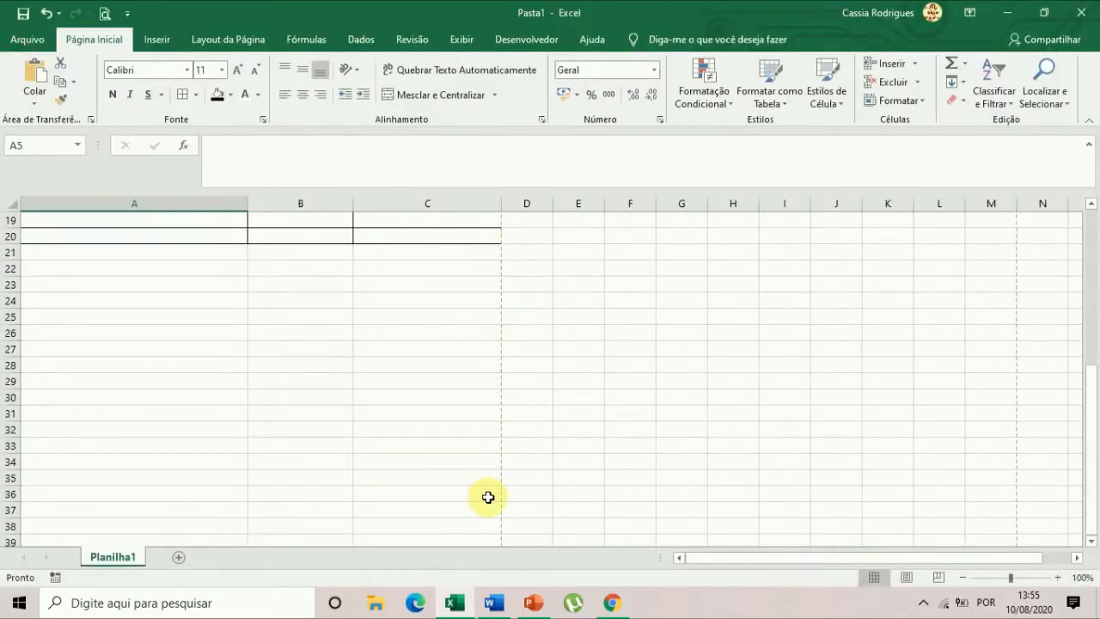
scroll(407, 488, down, 4)
scroll(407, 482, down, 2)
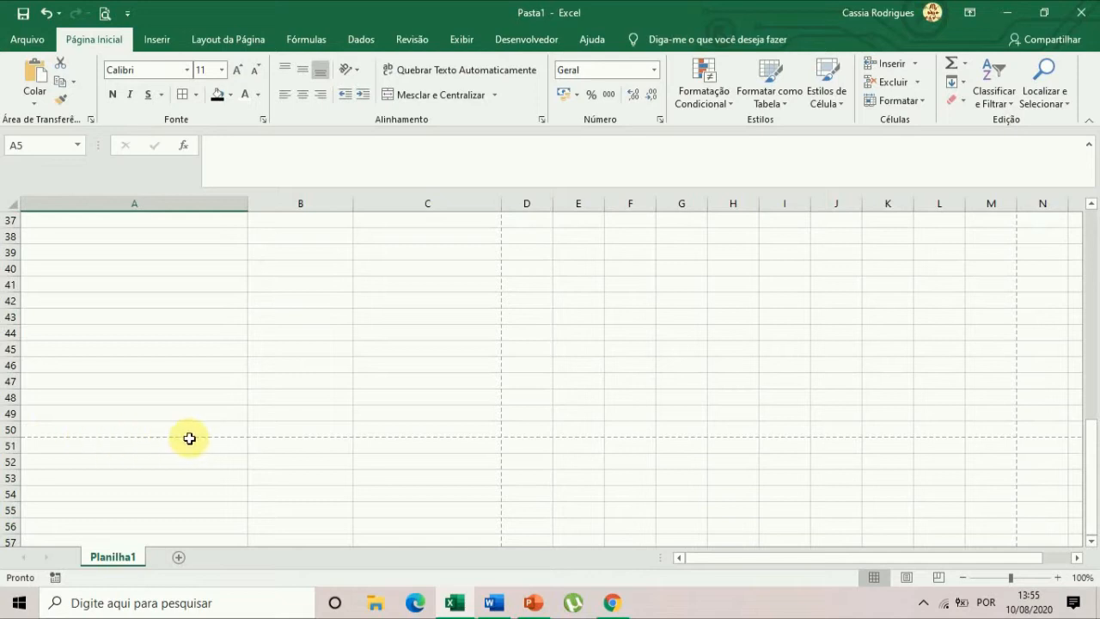
scroll(140, 410, up, 7)
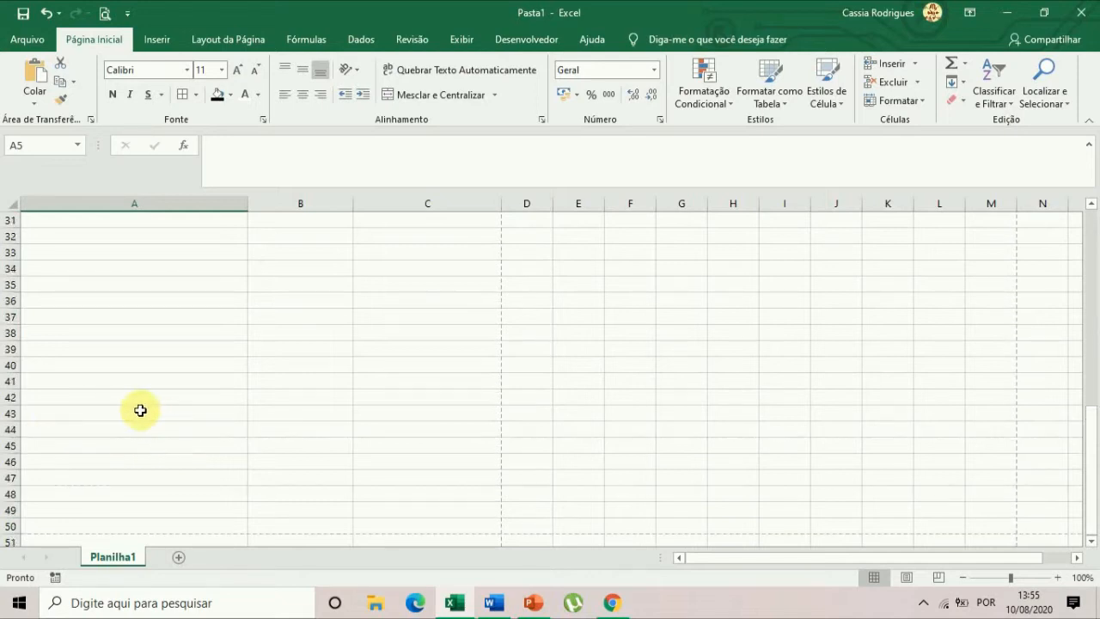
scroll(135, 416, up, 1)
drag(37, 349, 418, 385)
click(182, 95)
scroll(155, 461, up, 8)
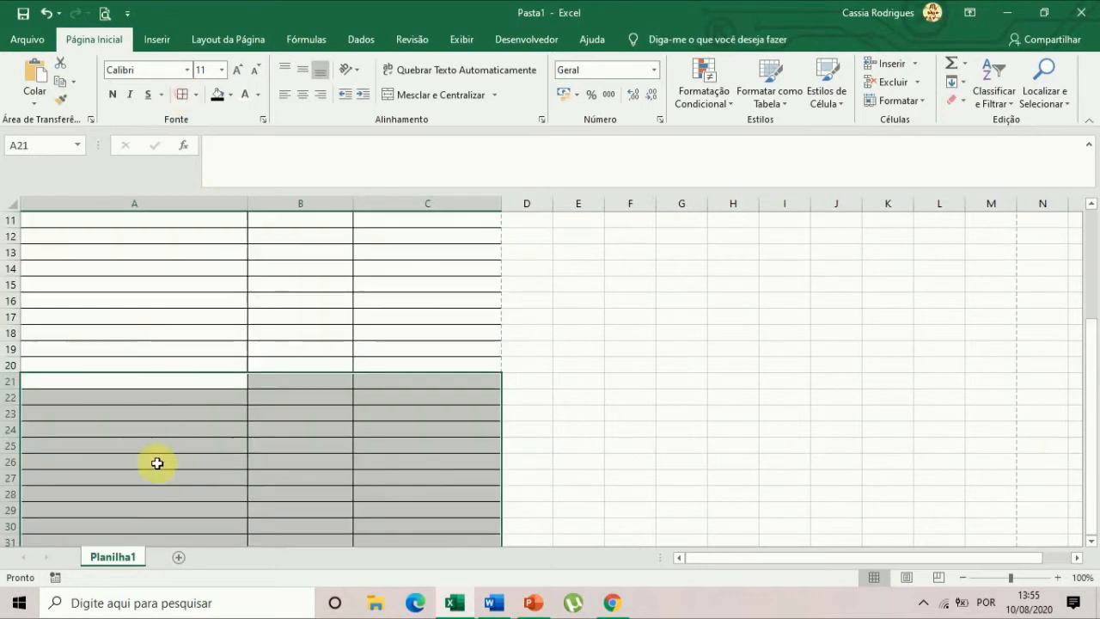
click(168, 442)
Examine the page-break lines by highlighting the cells below row 50 in columns A to C and the range D1 to L12.
scroll(172, 455, down, 3)
scroll(176, 460, down, 5)
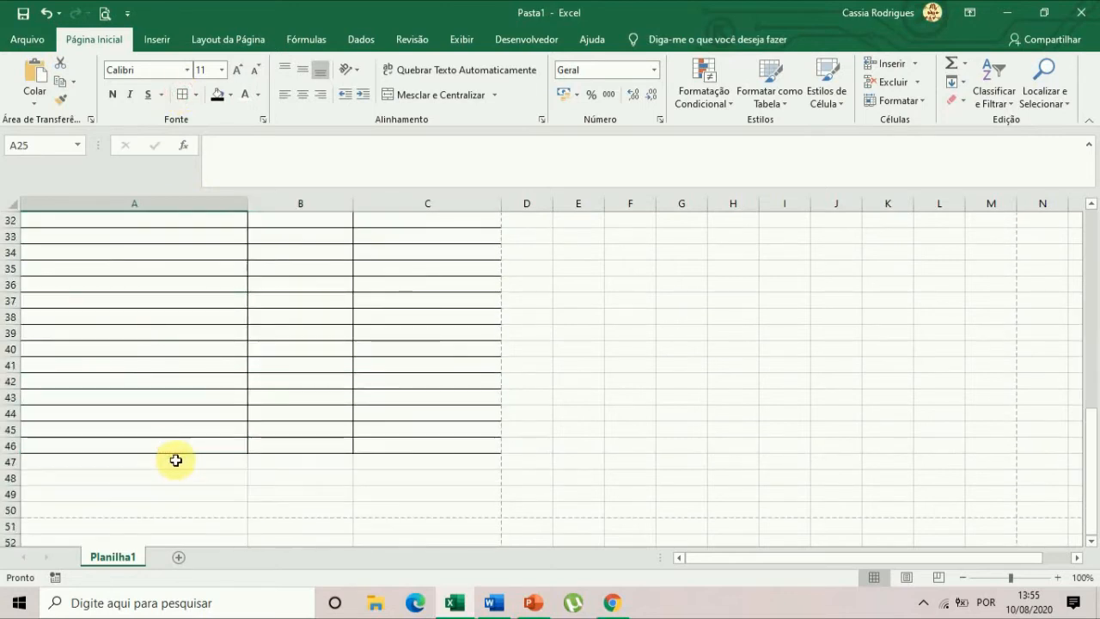
scroll(108, 491, down, 2)
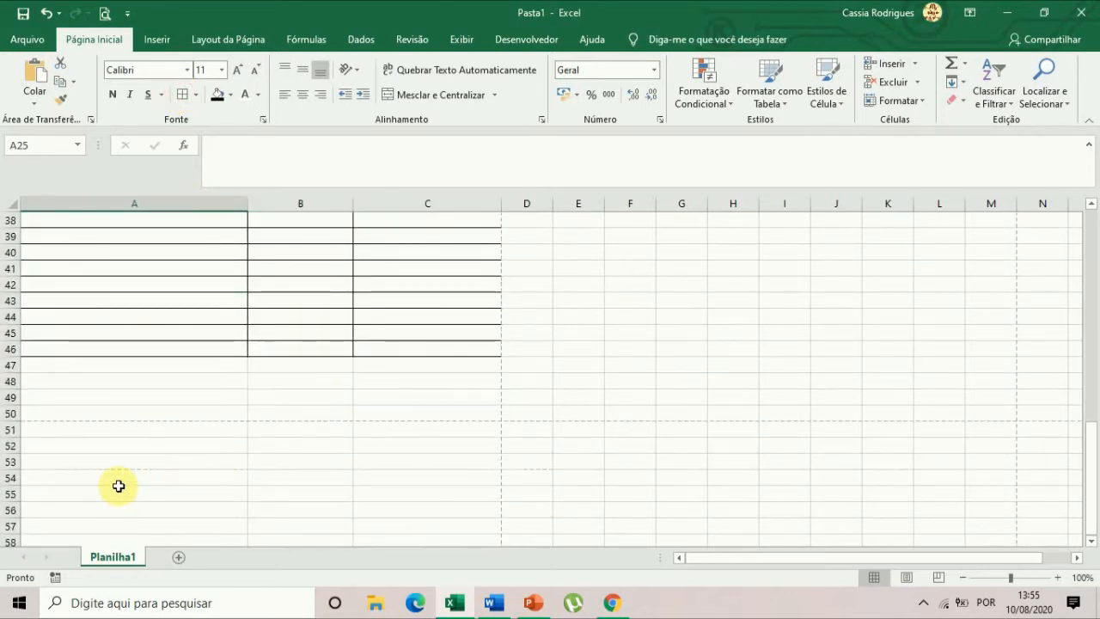
drag(36, 387, 394, 543)
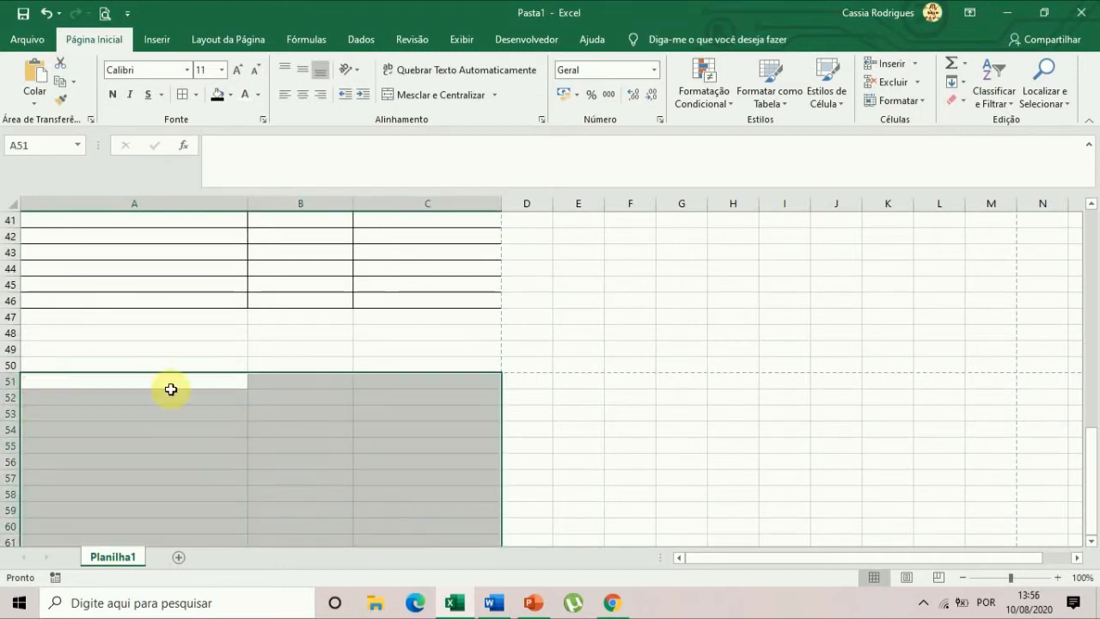
scroll(282, 465, up, 13)
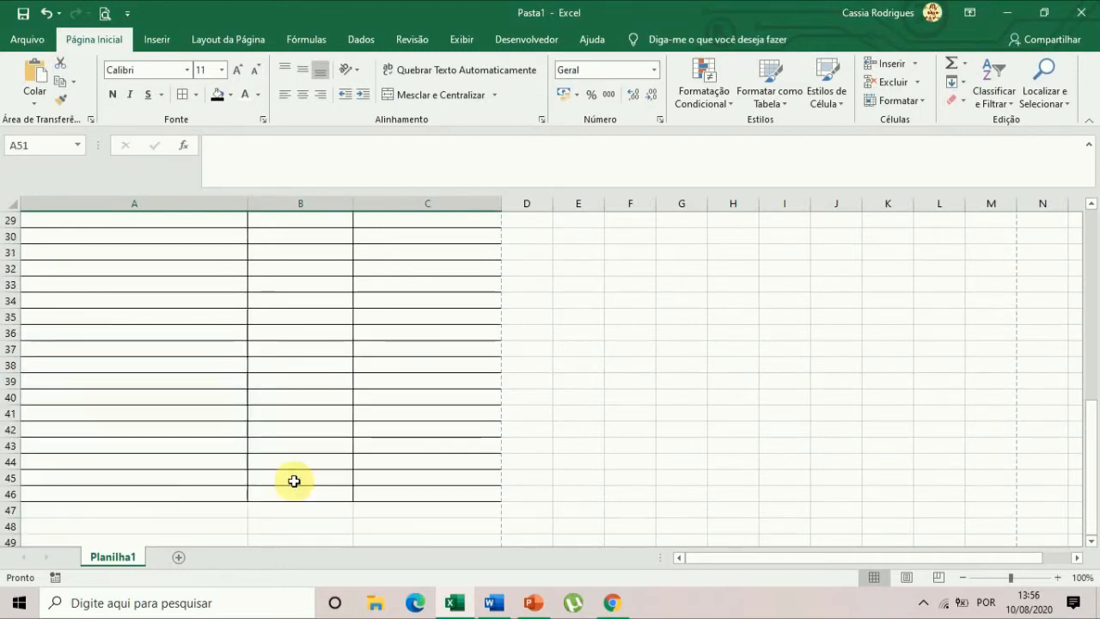
drag(534, 218, 943, 399)
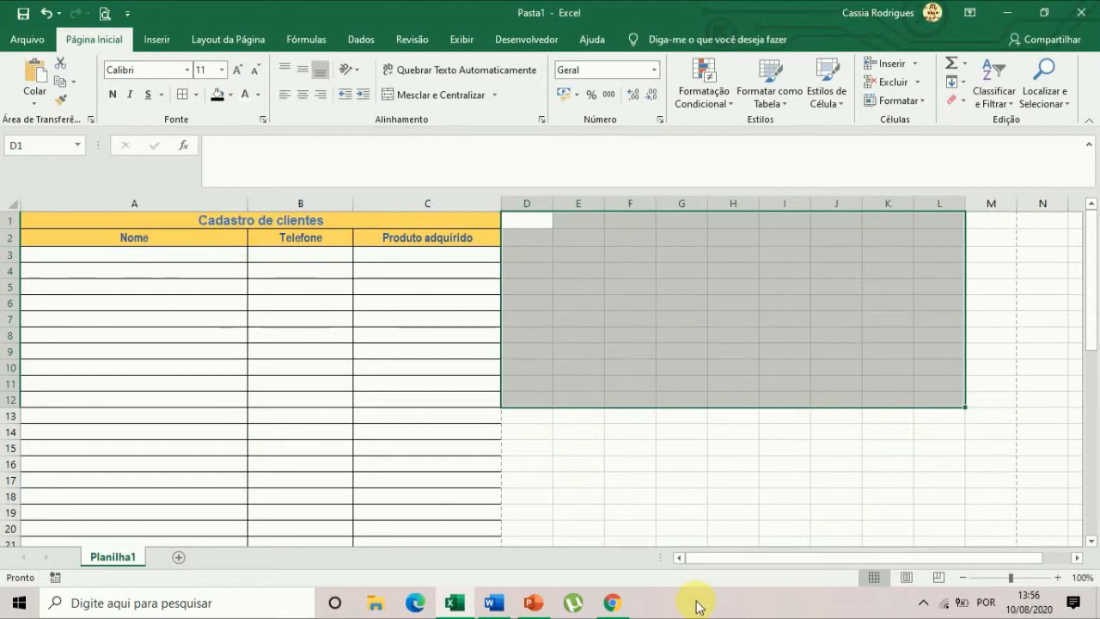
click(56, 334)
scroll(121, 378, down, 13)
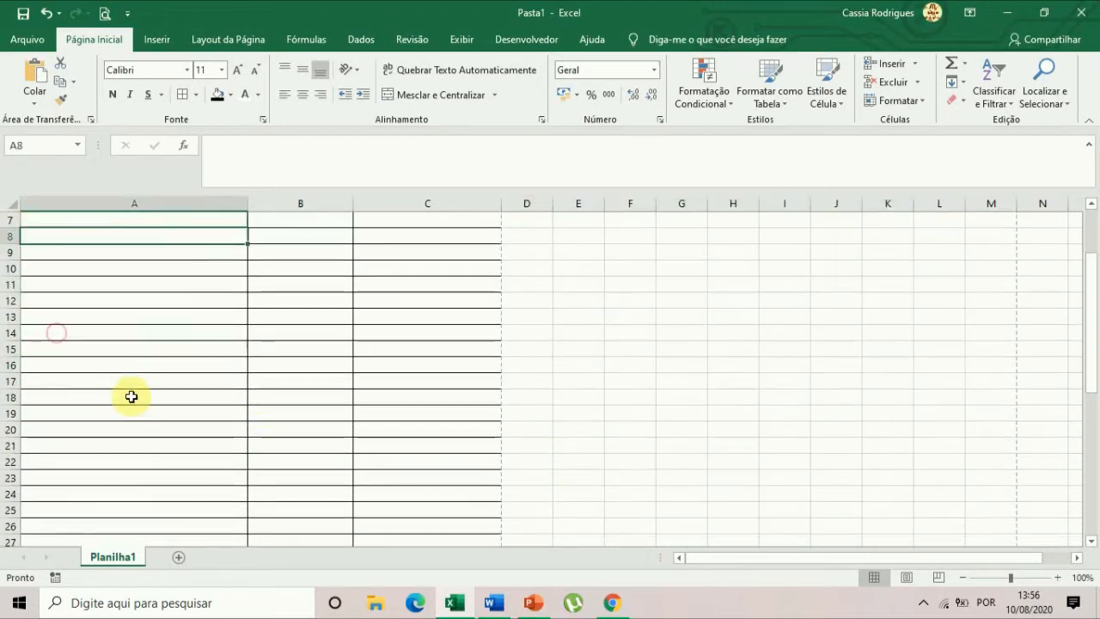
scroll(131, 396, up, 14)
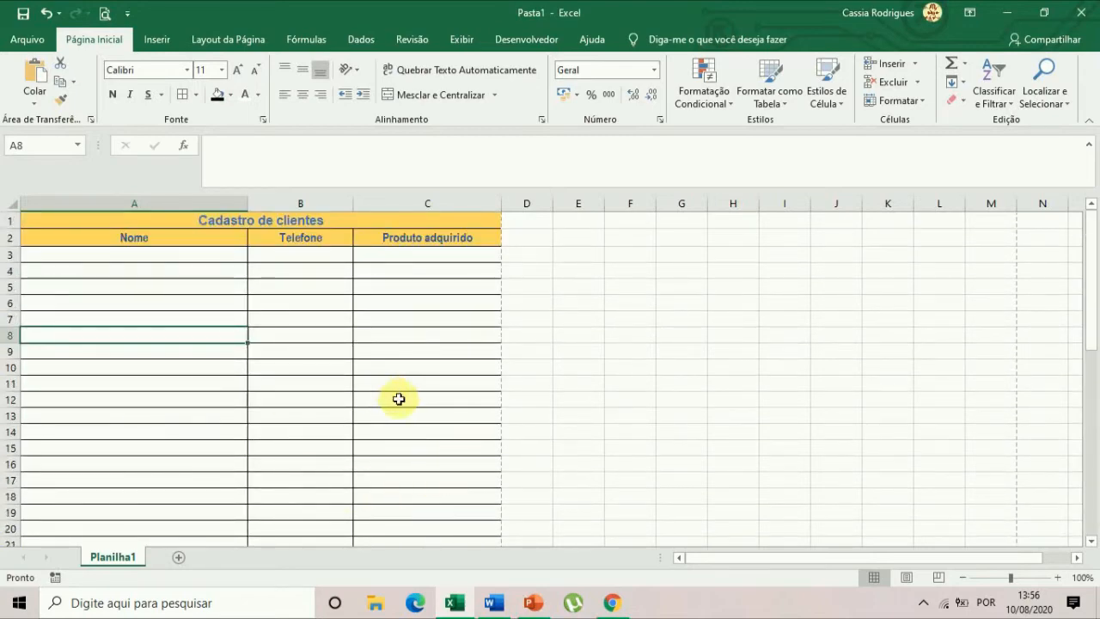
Revisit the Word document and the Excel register, and switch to the blank PowerPoint presentation.
click(493, 604)
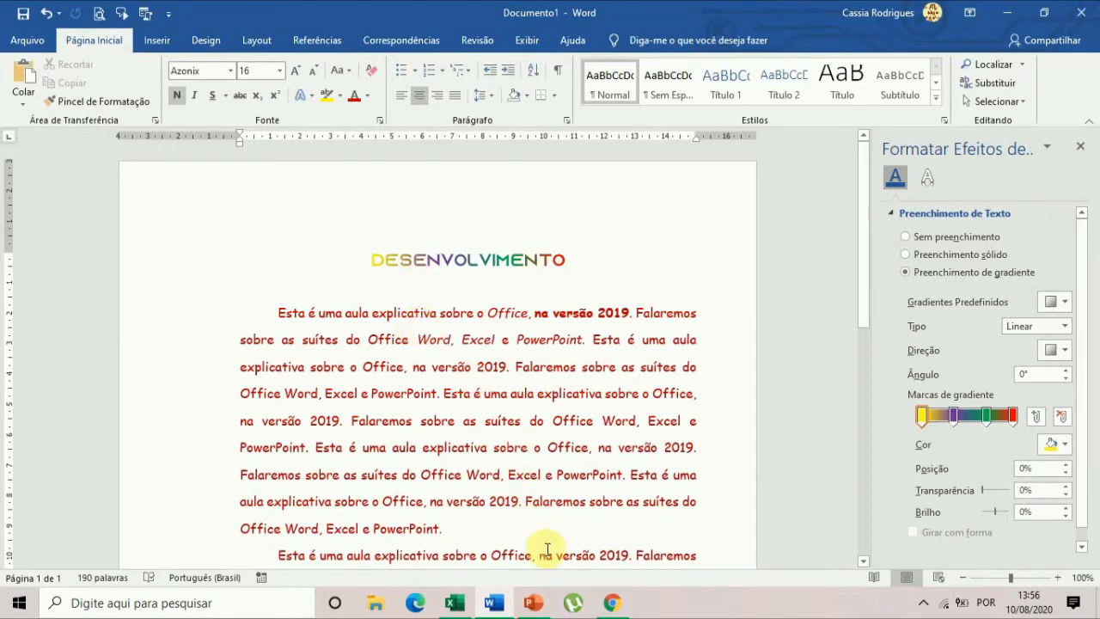
click(454, 603)
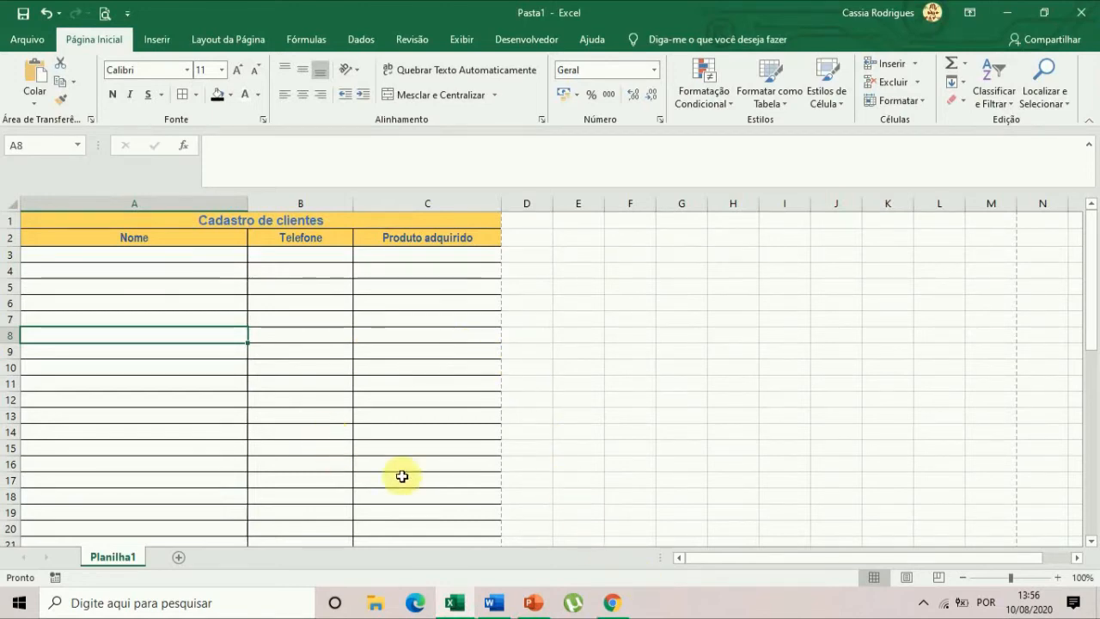
click(532, 603)
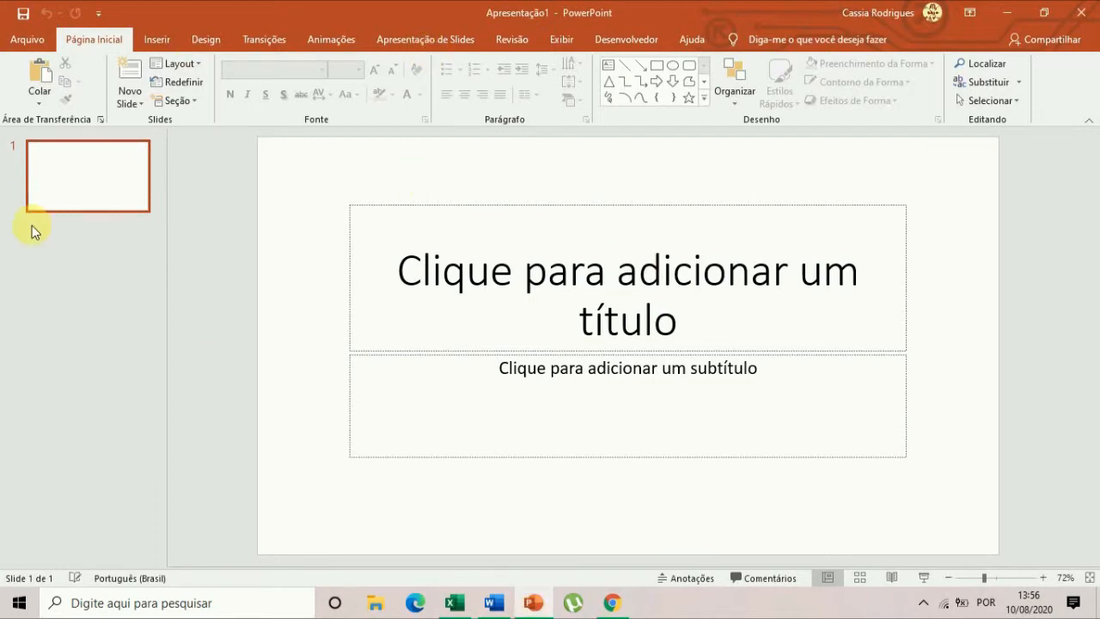
Enter INTENSIVÃO as the title of the first slide and open the subtitle placeholder for editing.
click(607, 301)
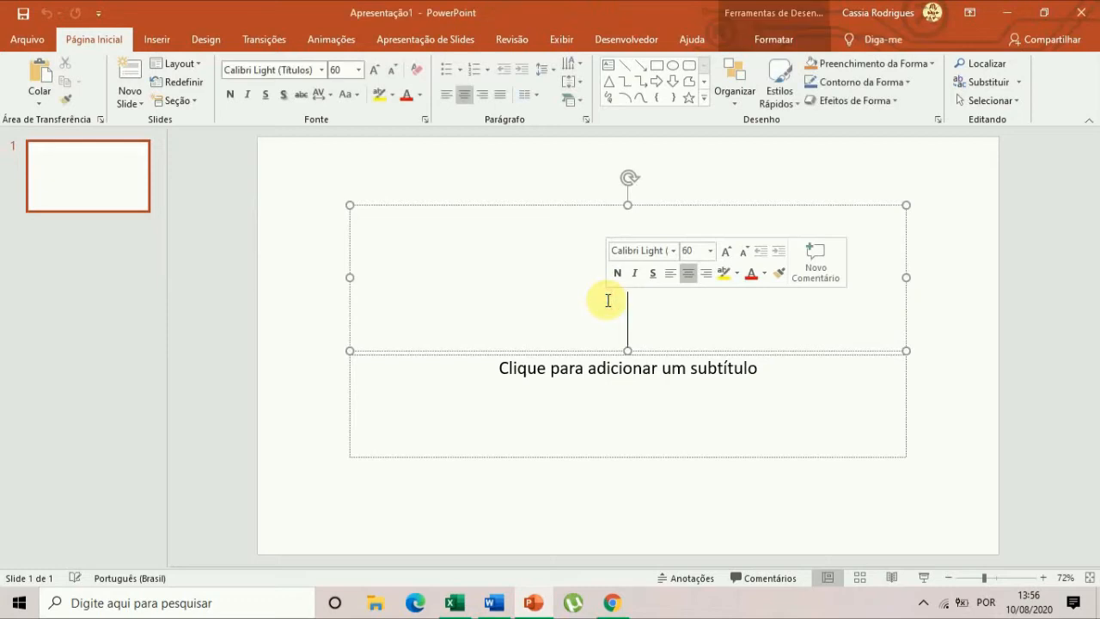
text(INT)
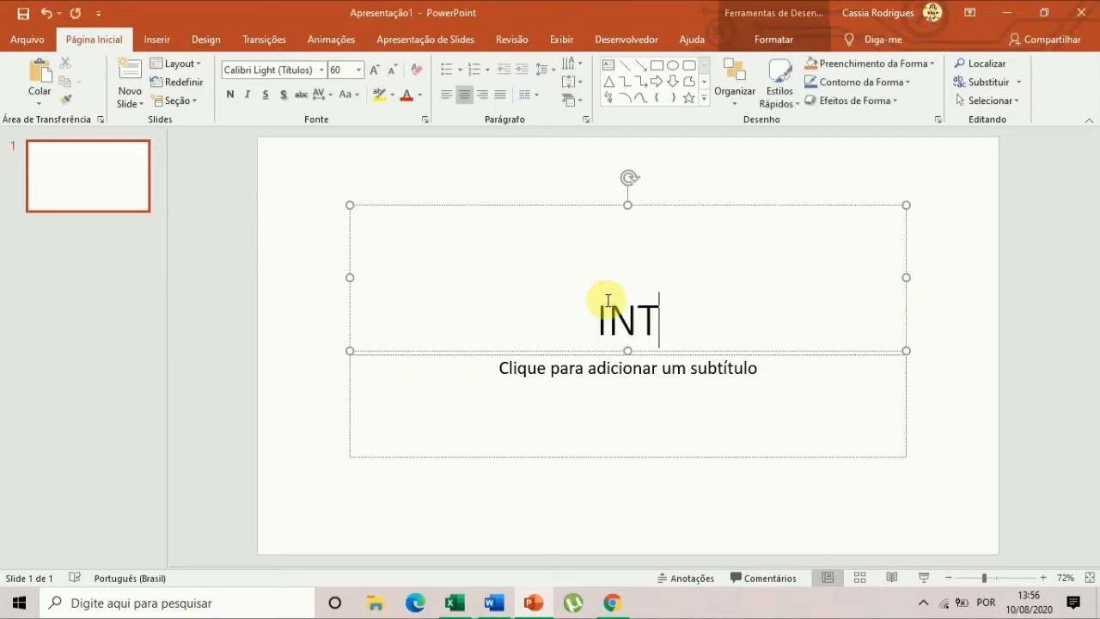
text(ENSIVÃO)
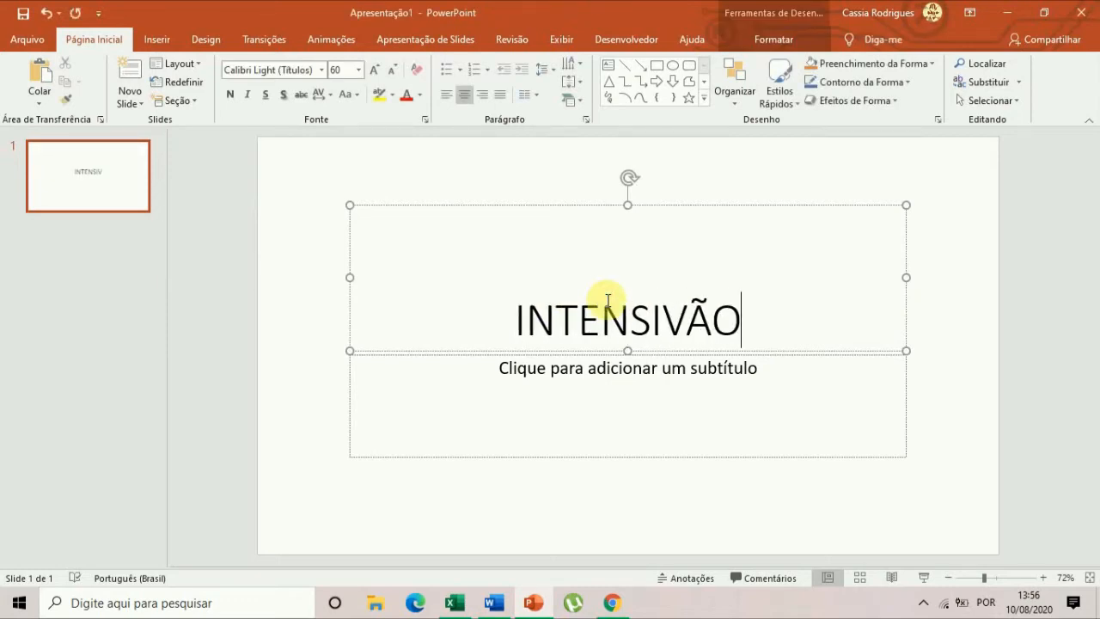
click(668, 397)
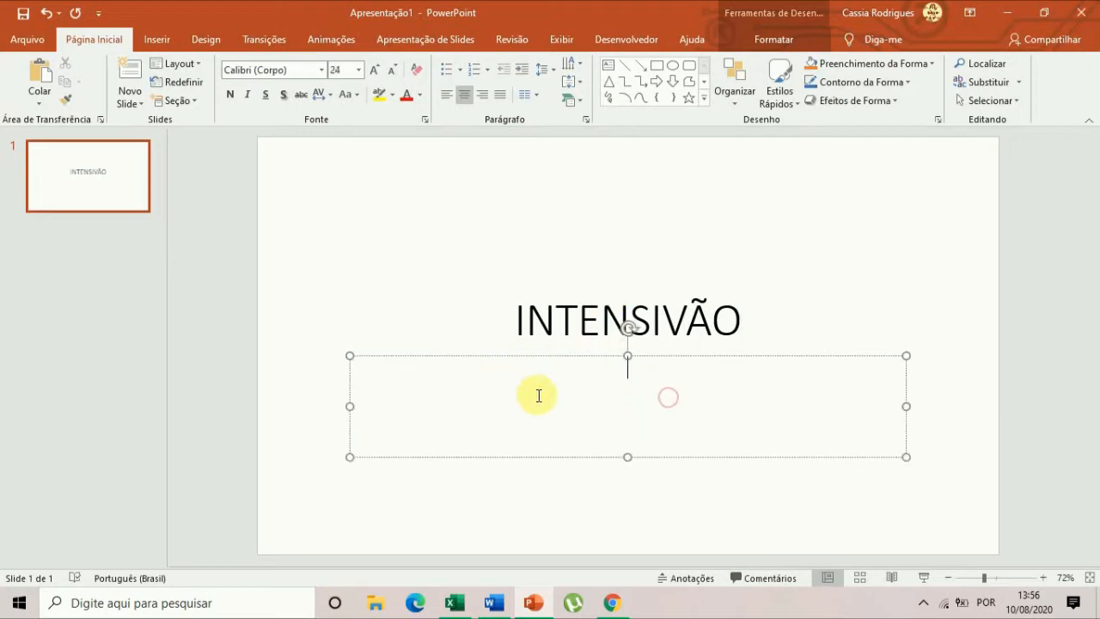
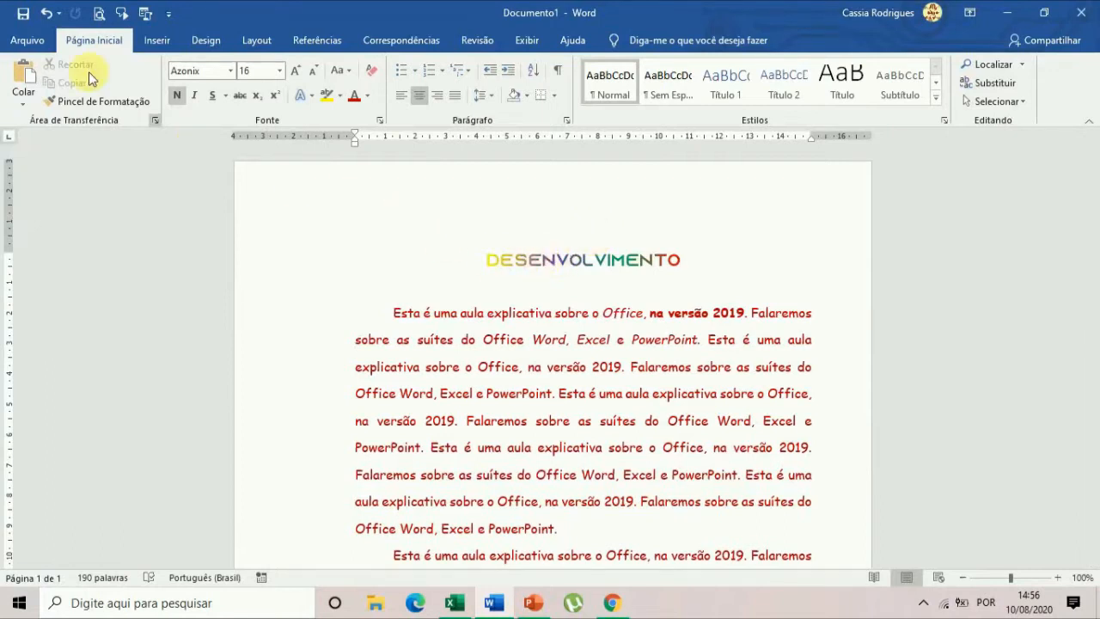
Start saving the Word document under a new name and choose the desktop (Área de Trabalho) as its location.
click(36, 48)
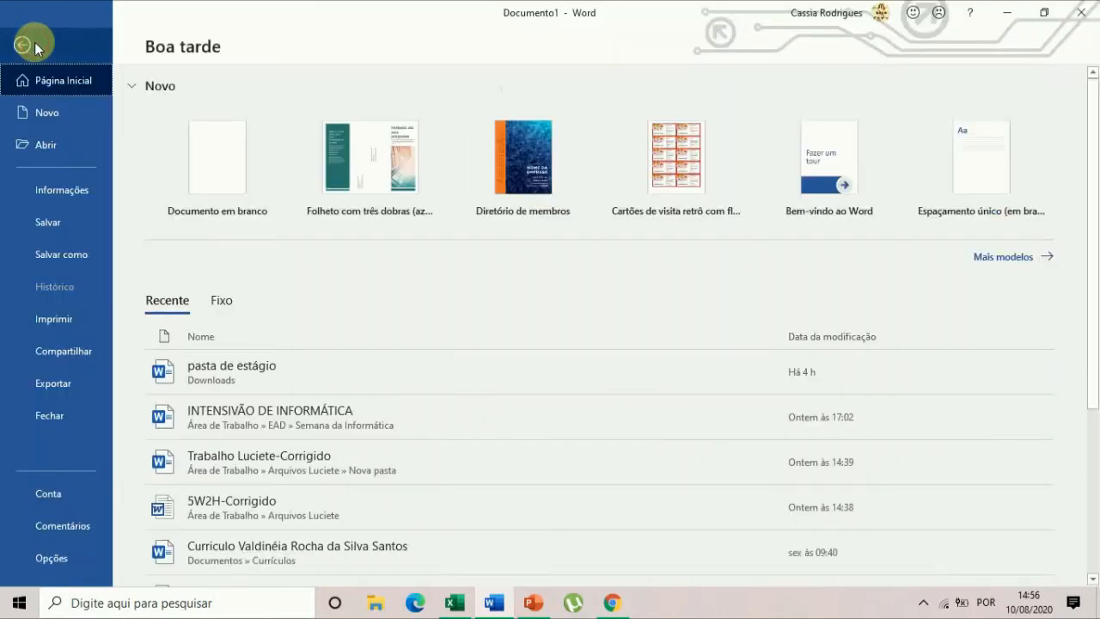
click(70, 260)
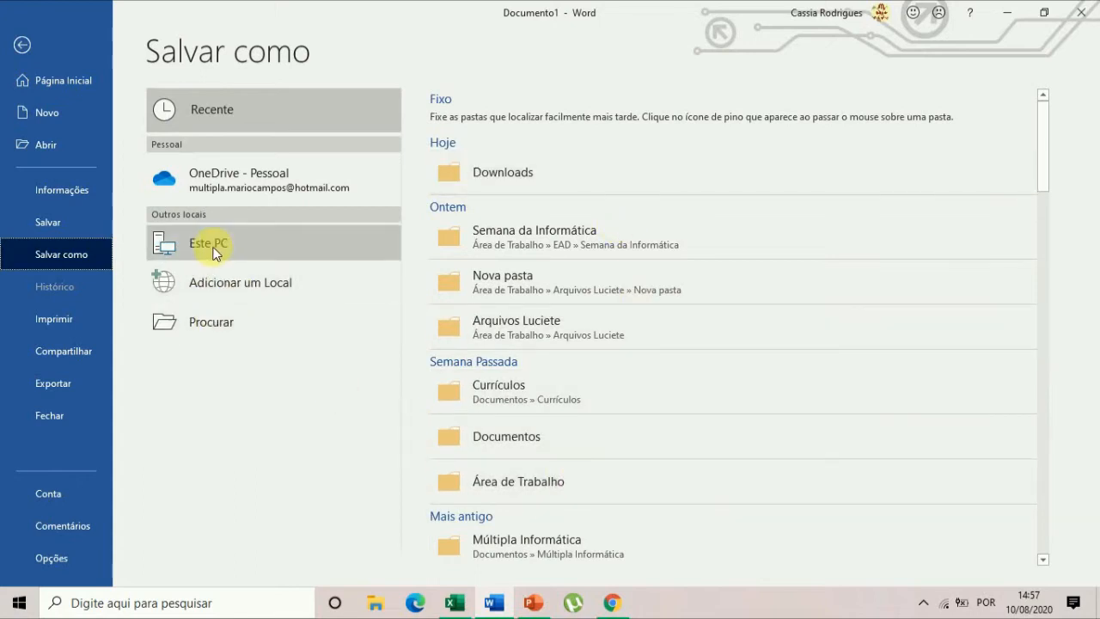
click(205, 323)
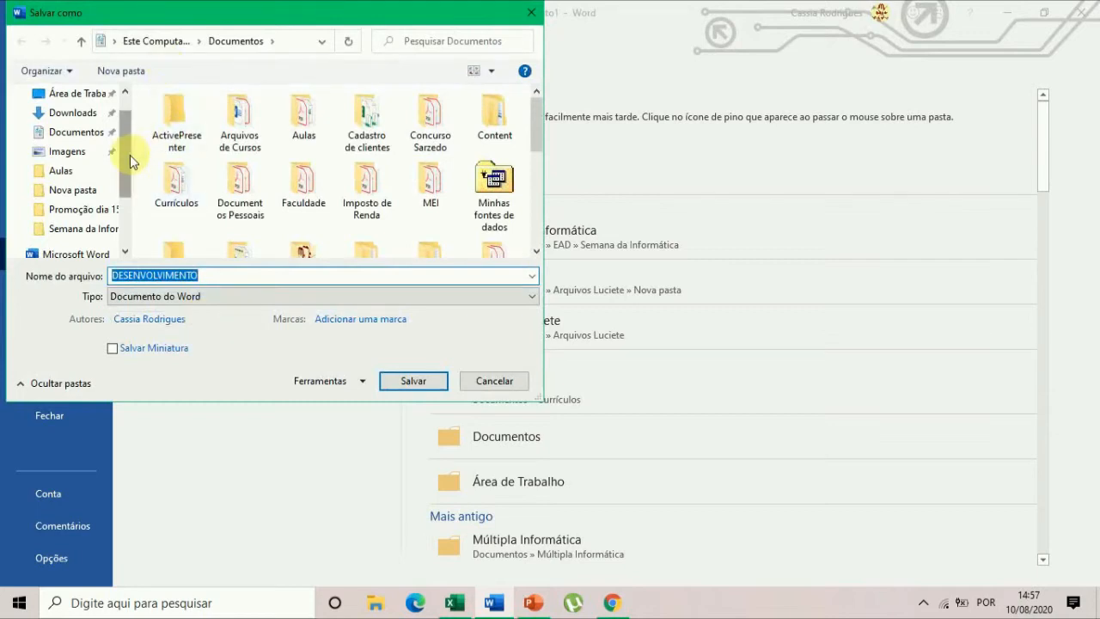
scroll(126, 162, up, 2)
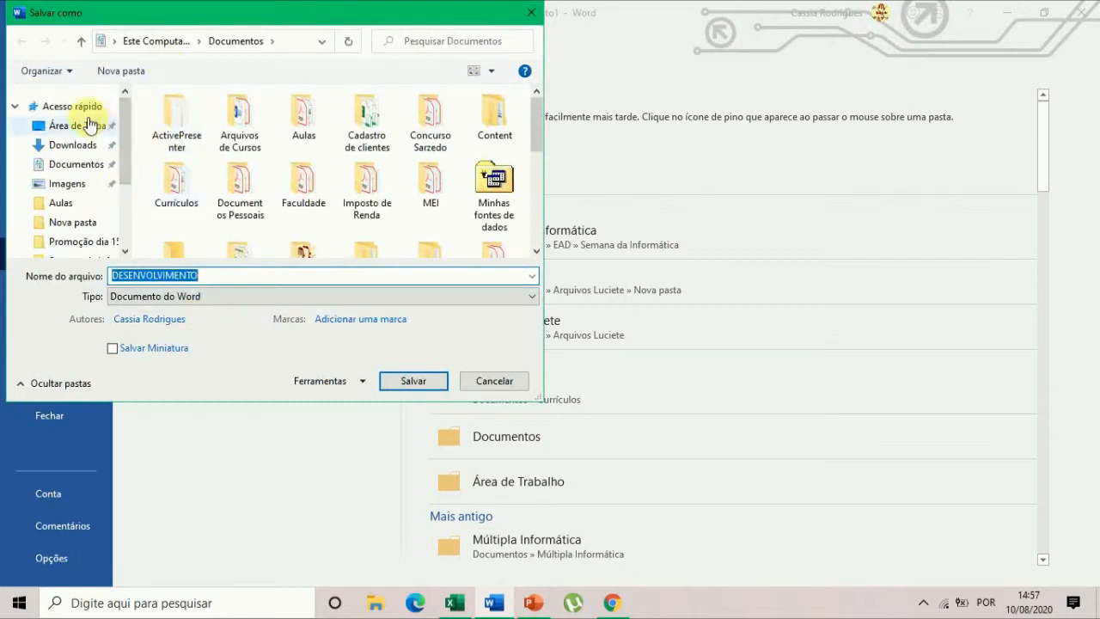
click(89, 125)
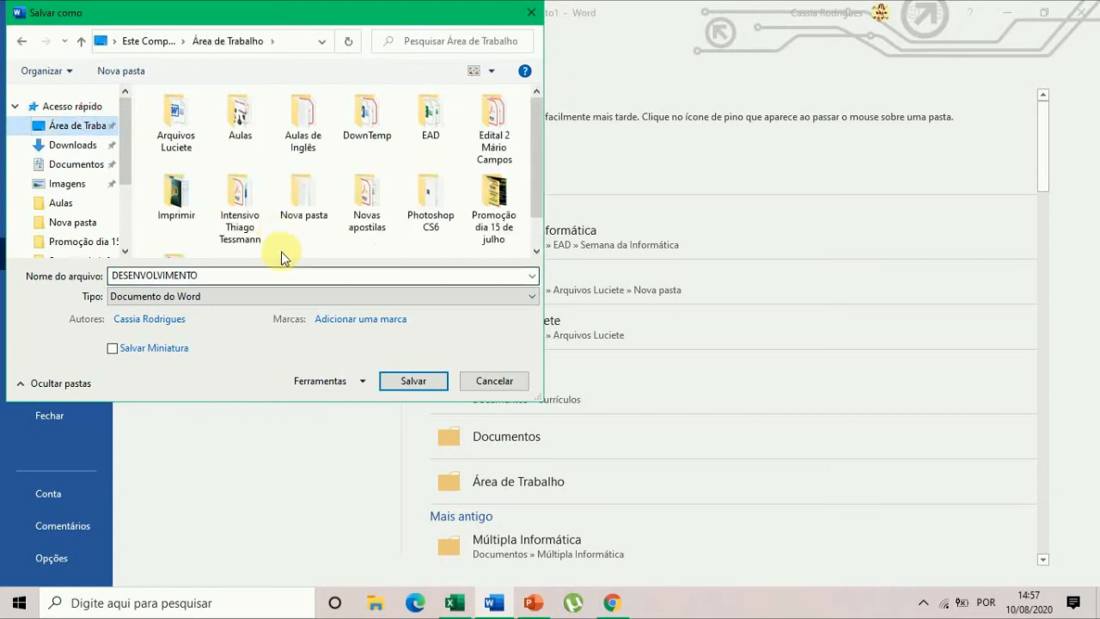
Name the file "Aula 2 - Intensivão" and save it as a Word document.
double_click(230, 276)
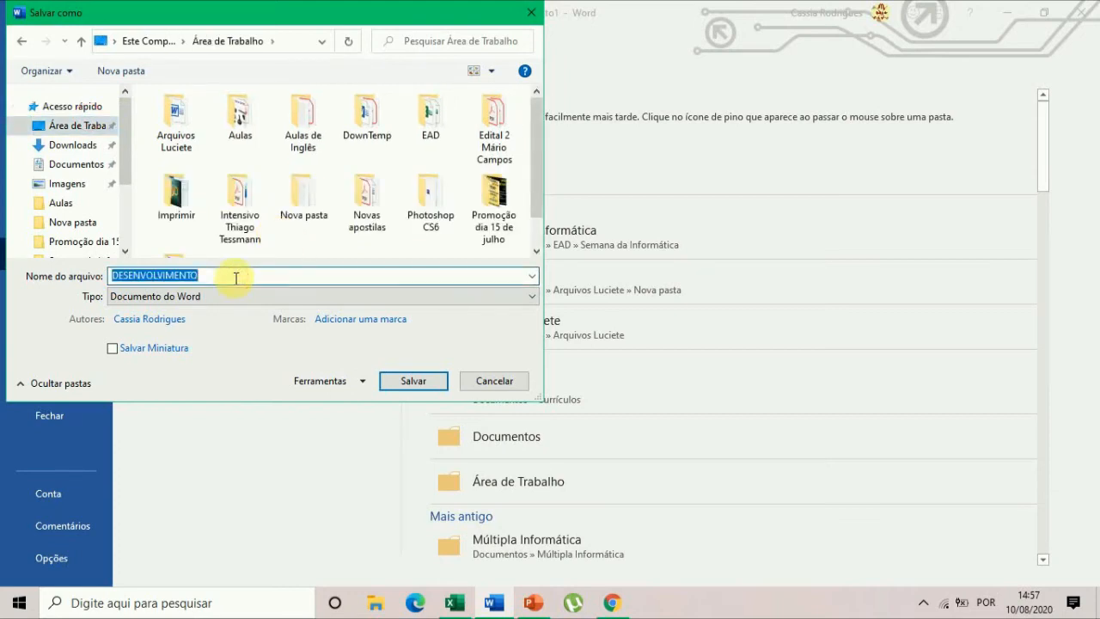
text(Aula)
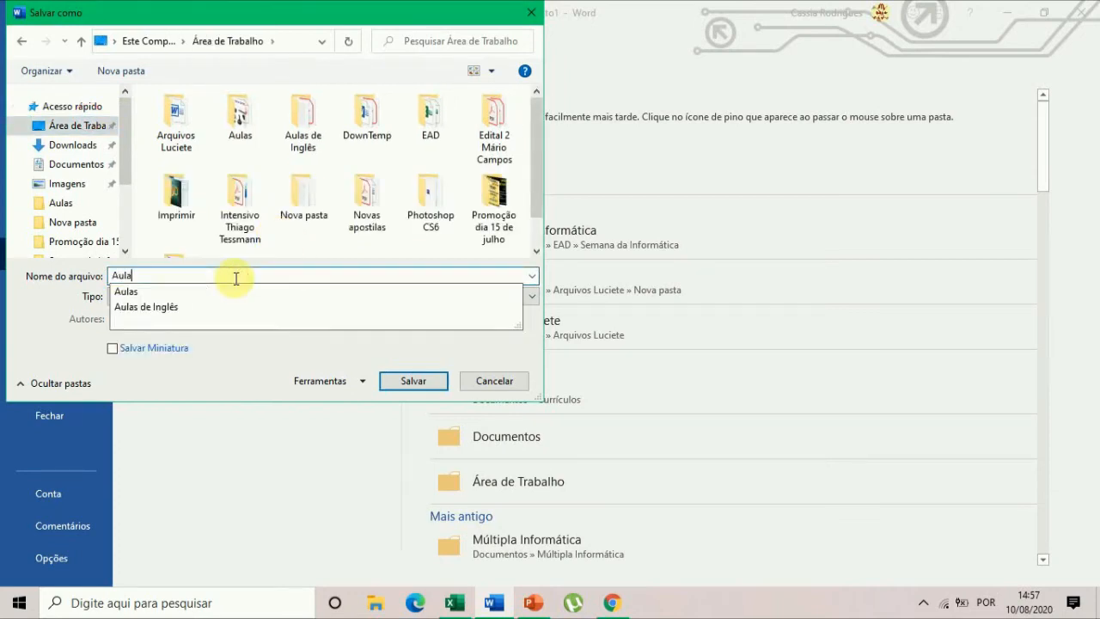
text( 2 -)
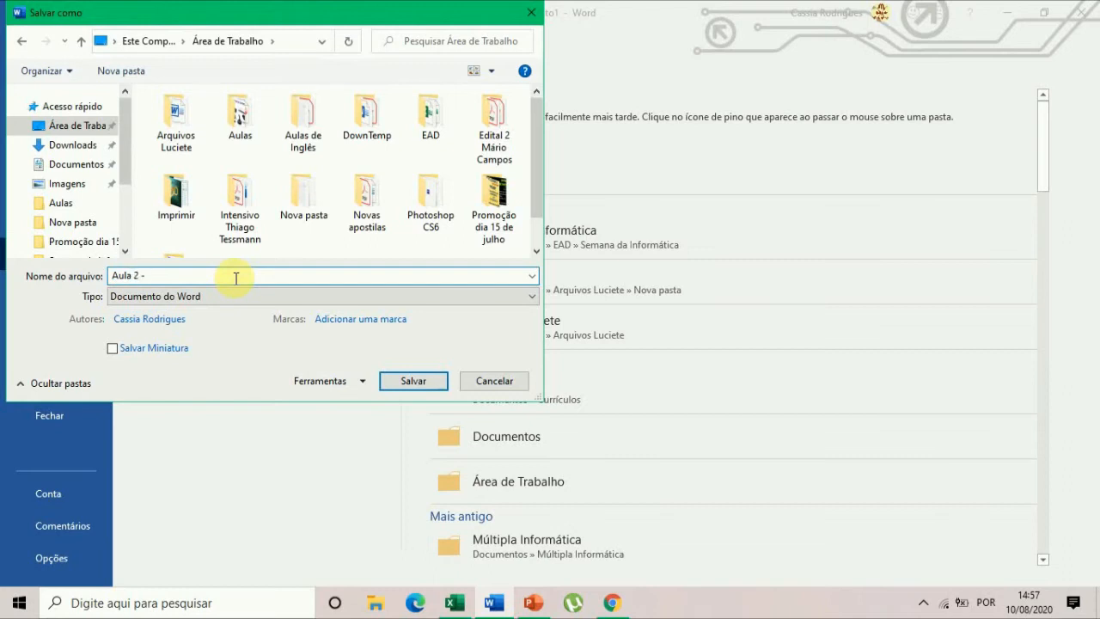
text( Intensivão)
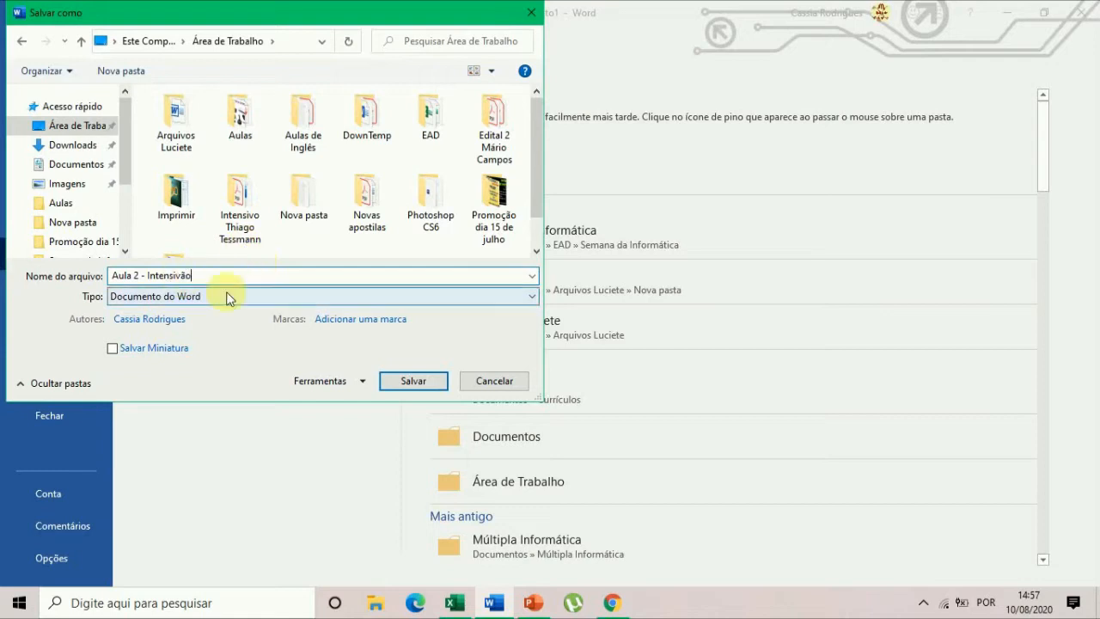
scroll(378, 189, down, 1)
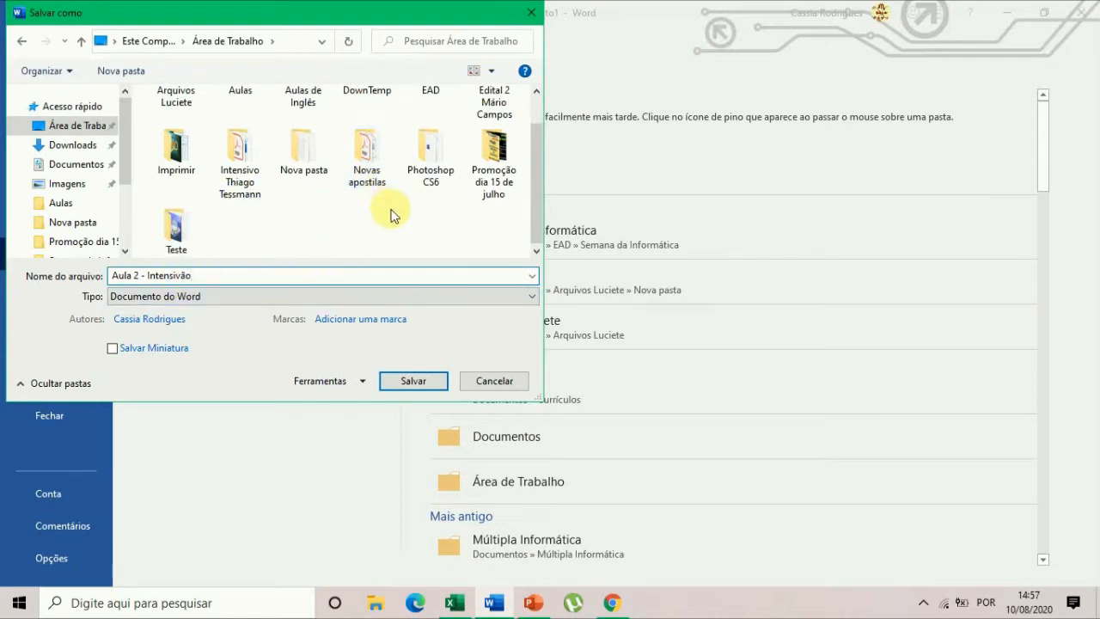
scroll(389, 213, up, 1)
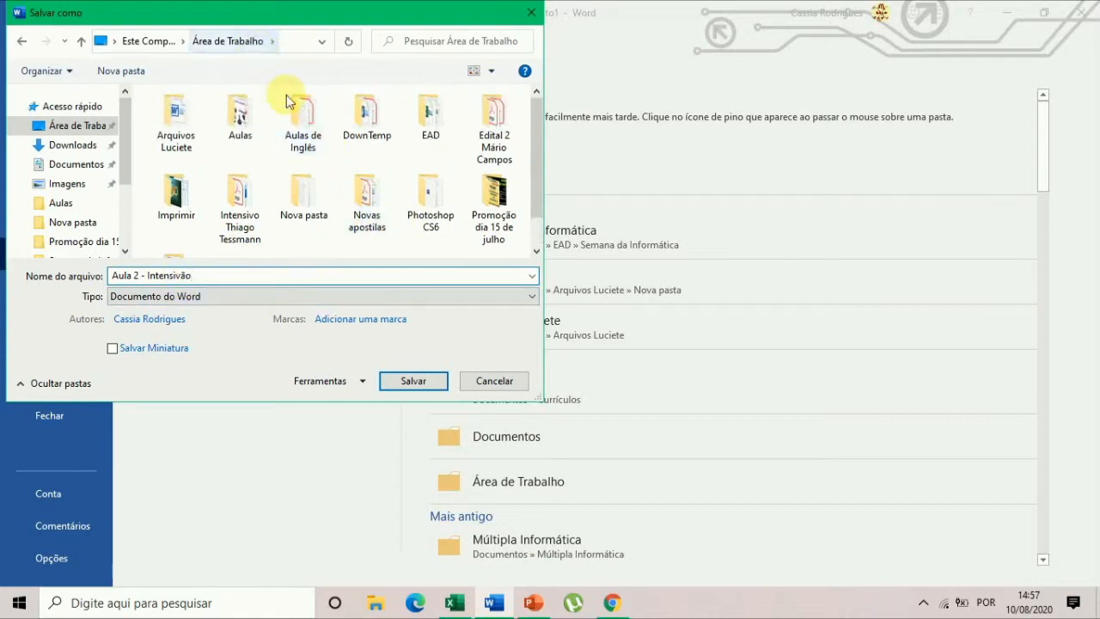
click(408, 384)
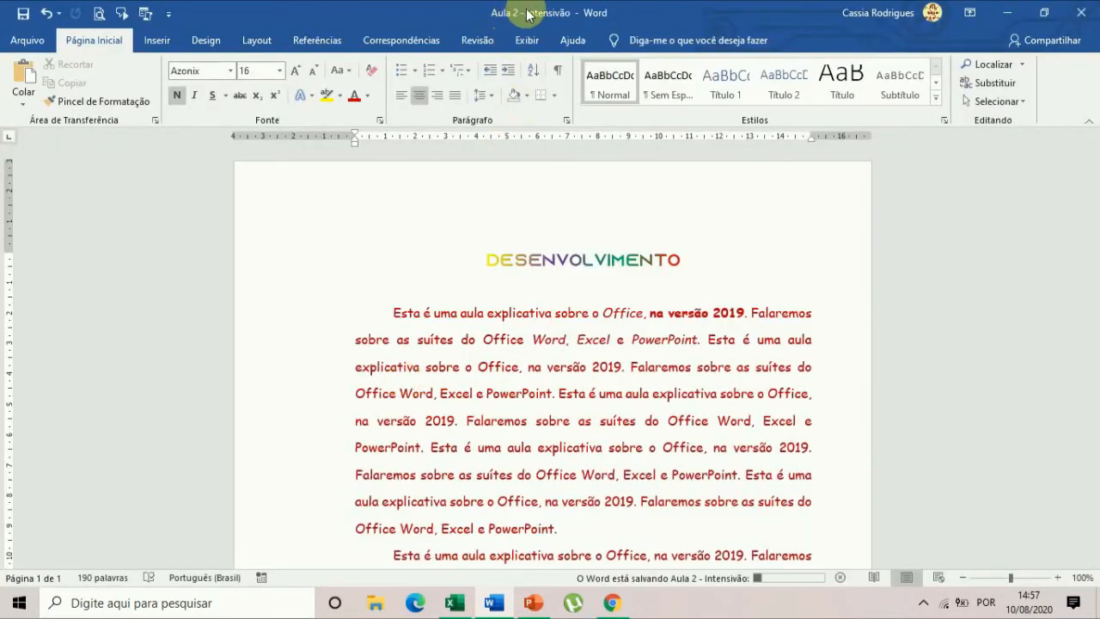
Resize the Word window and restore it, and minimize the open windows to view the saved file on the desktop.
double_click(526, 13)
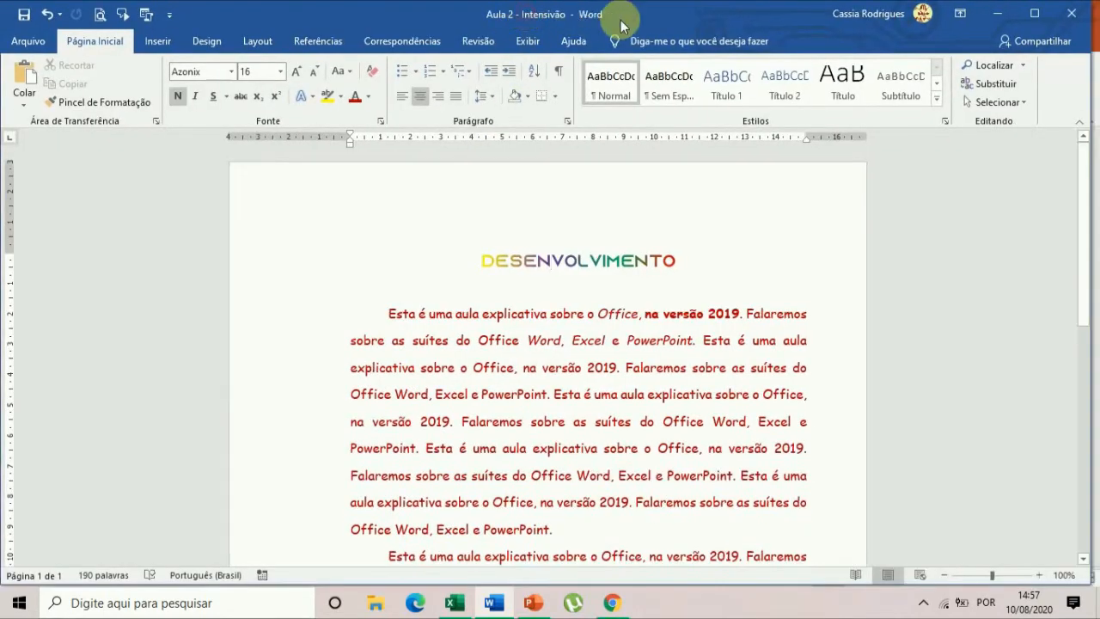
click(1036, 14)
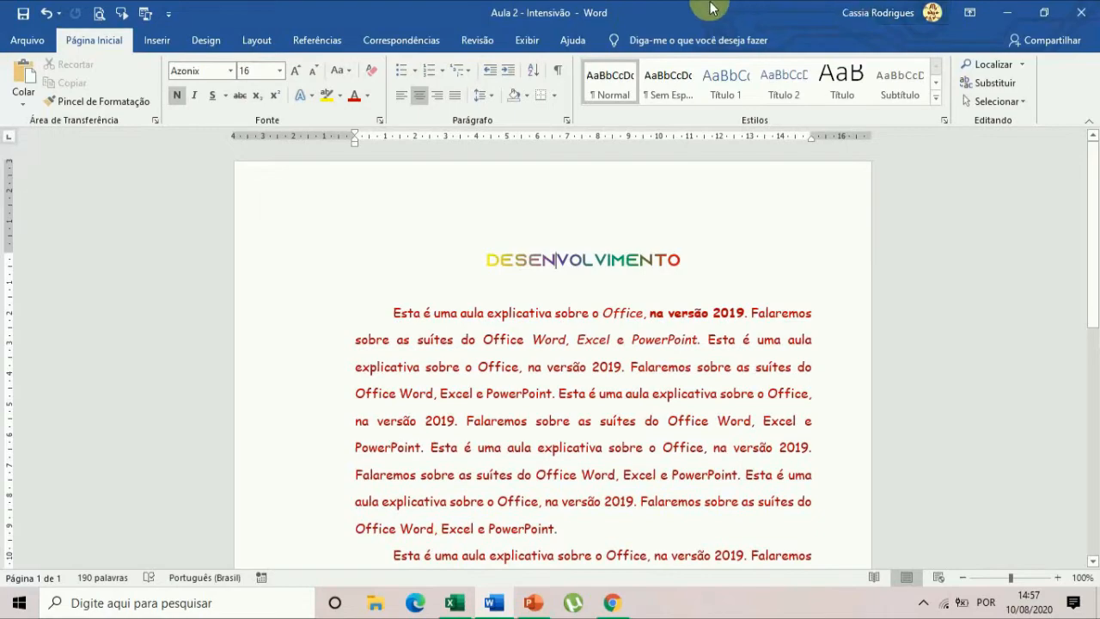
click(1010, 14)
click(1014, 13)
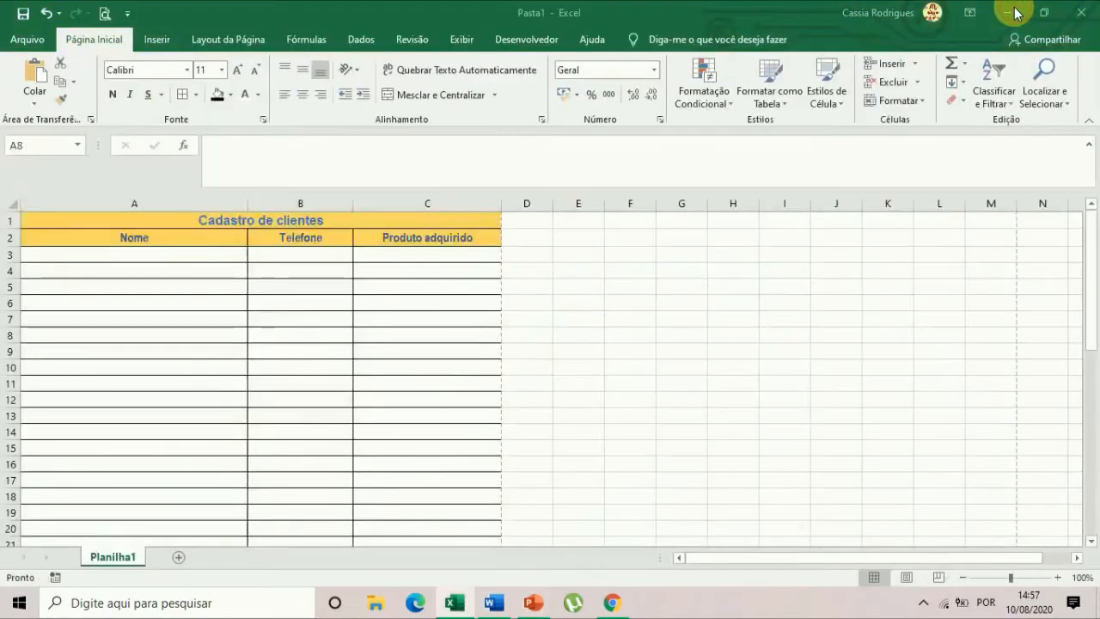
click(1014, 13)
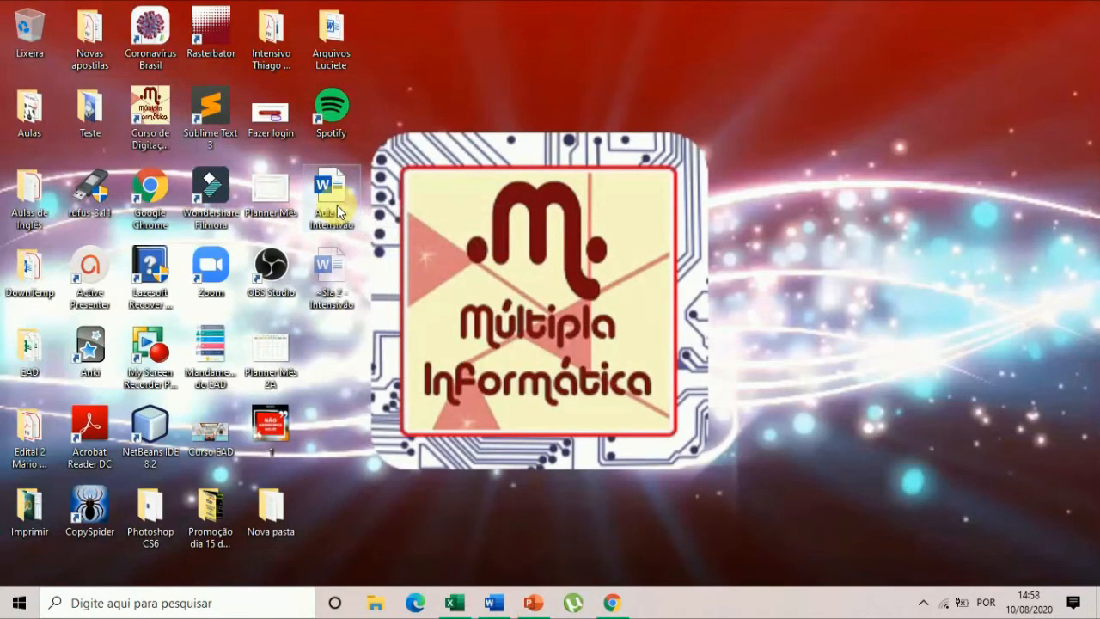
Return to the Word document and colour the first line of the opening paragraph purple.
click(493, 602)
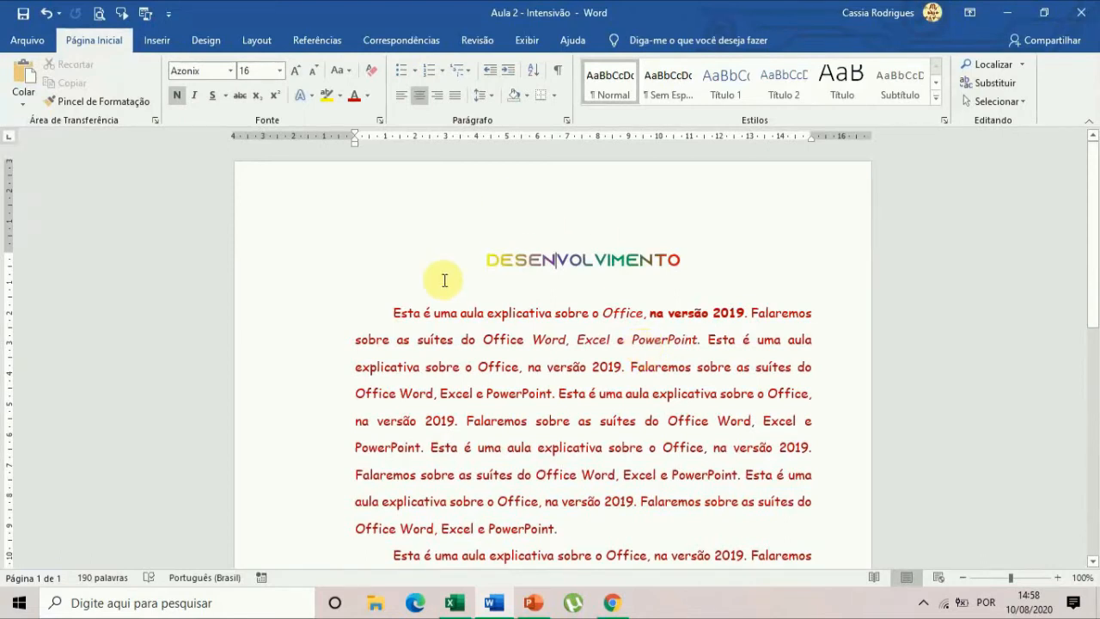
drag(392, 312, 791, 307)
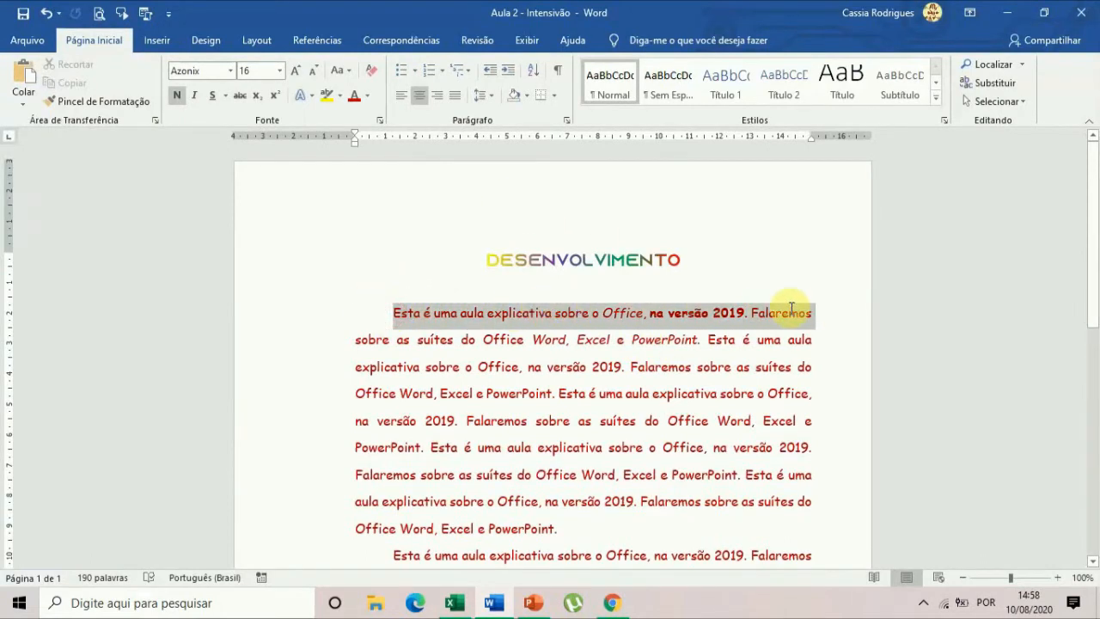
click(367, 95)
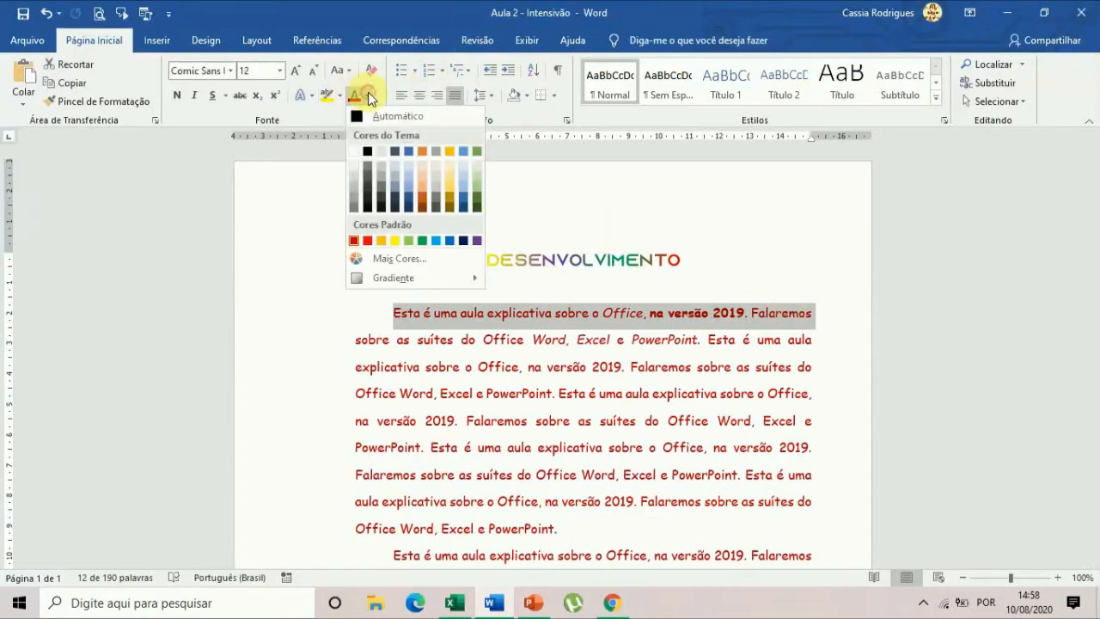
click(479, 242)
click(740, 471)
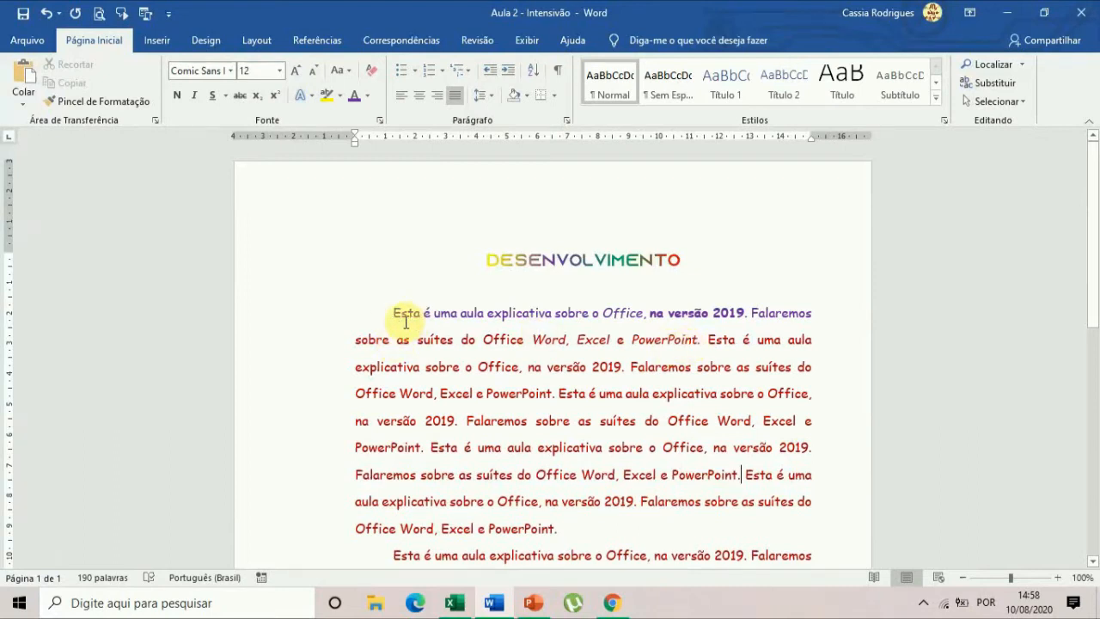
Apply the same purple font colour to the whole first paragraph and save the document under its existing name.
drag(391, 313, 743, 524)
click(353, 94)
click(653, 397)
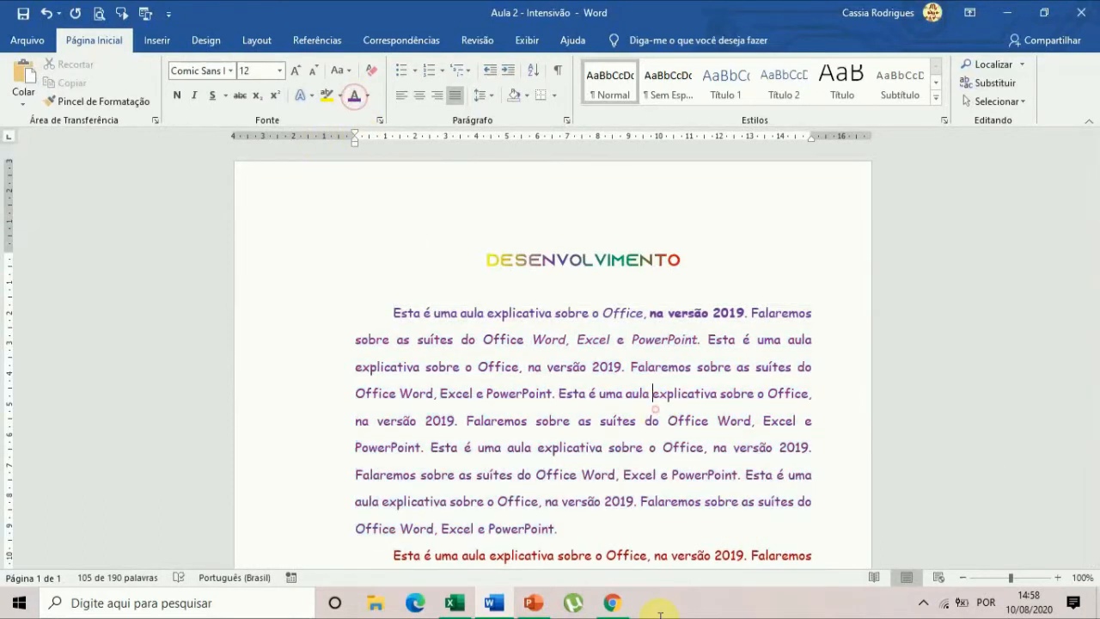
click(22, 15)
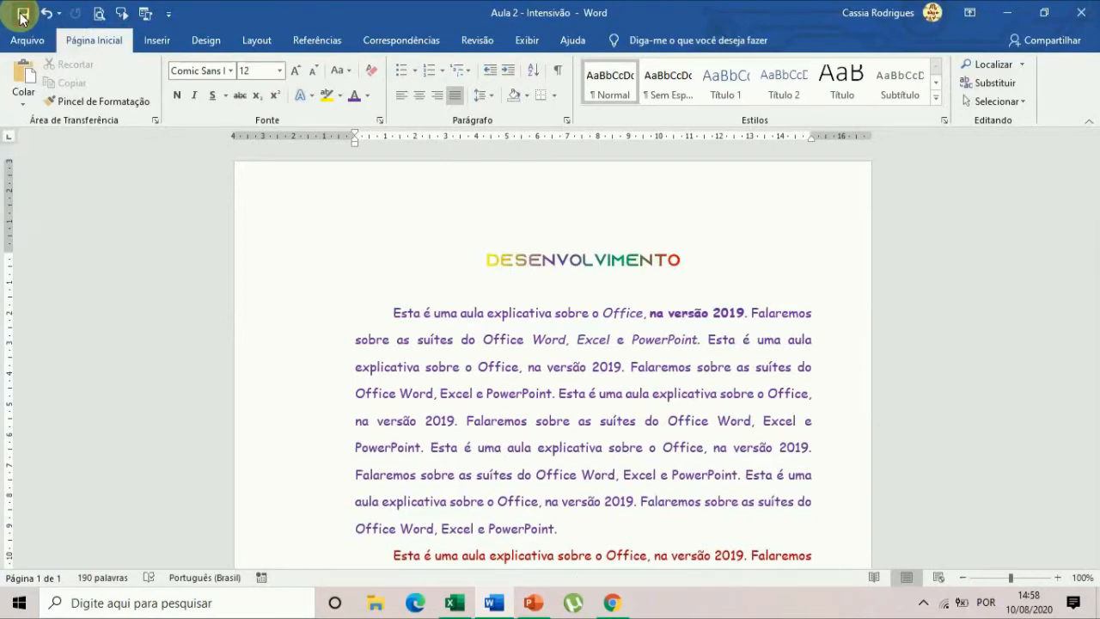
Look at the Save and Save As commands for the document and return to its text without saving a copy.
click(28, 40)
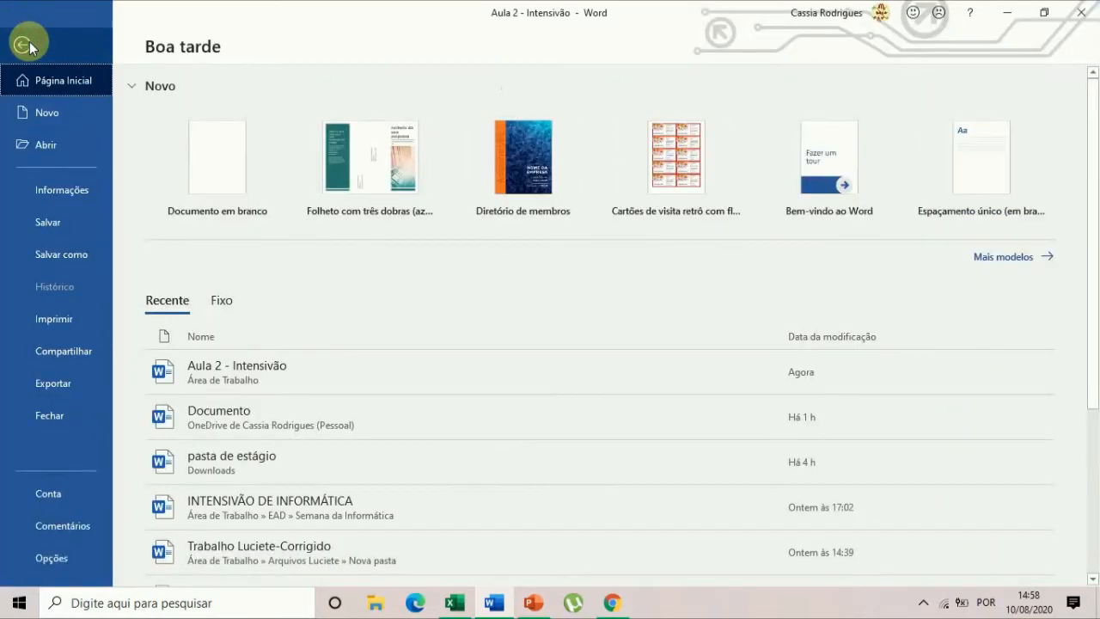
click(58, 261)
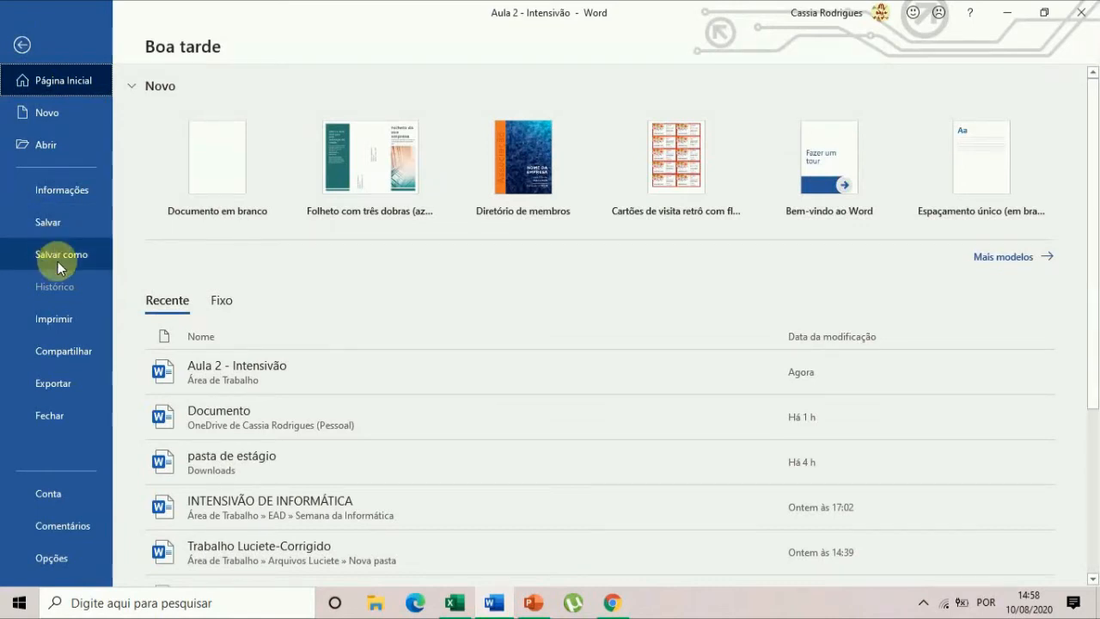
key(Escape)
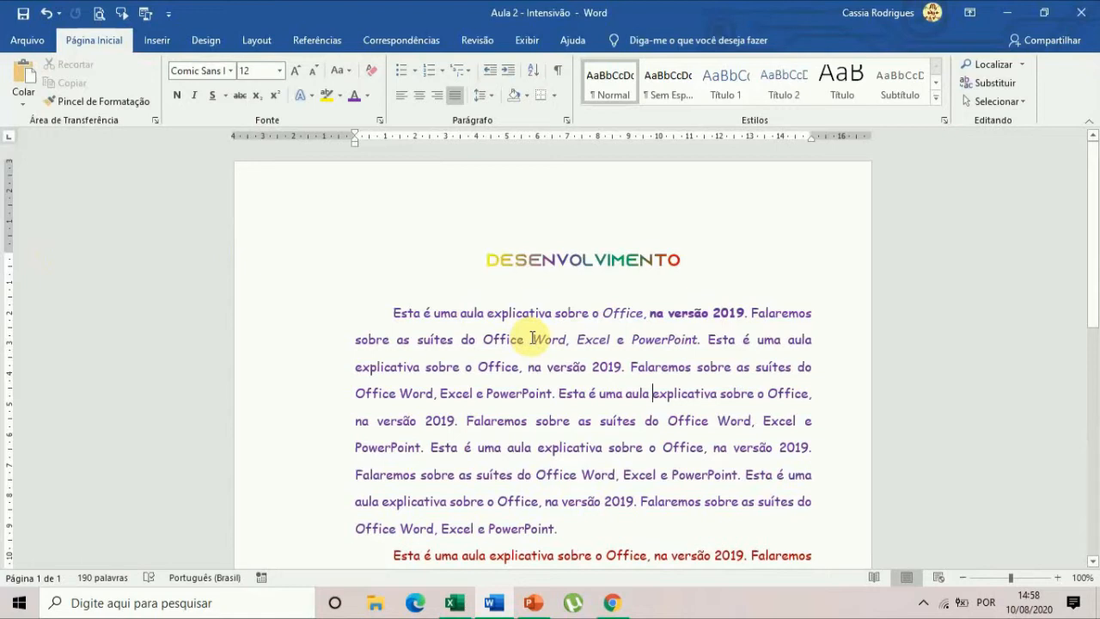
click(663, 338)
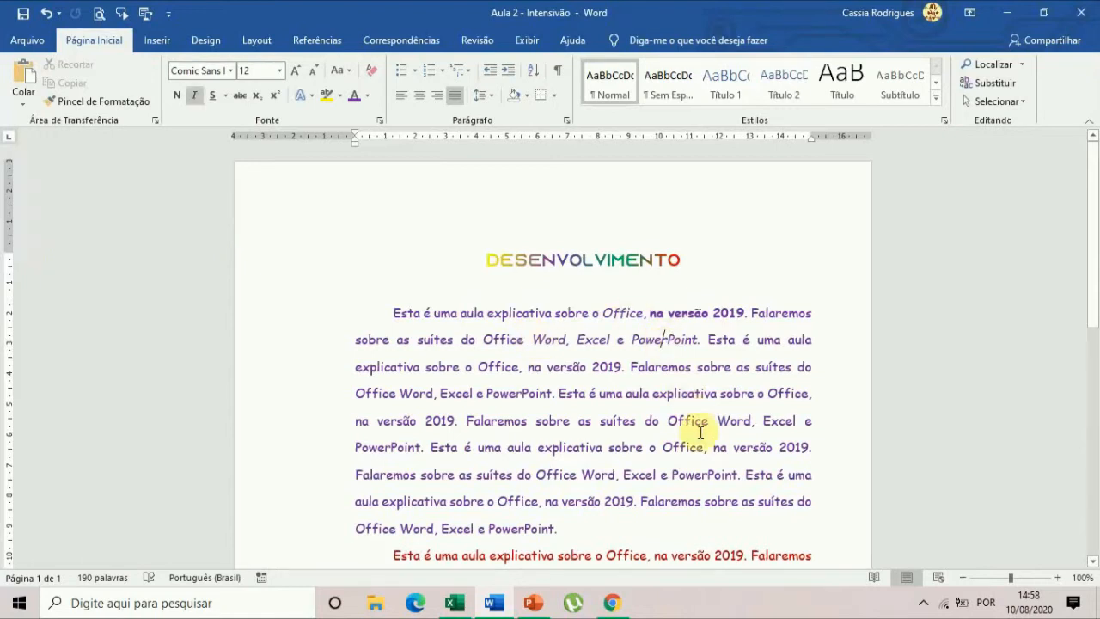
Close the Word document and reopen "Aula 2 - Intensivão" from the desktop.
click(1084, 14)
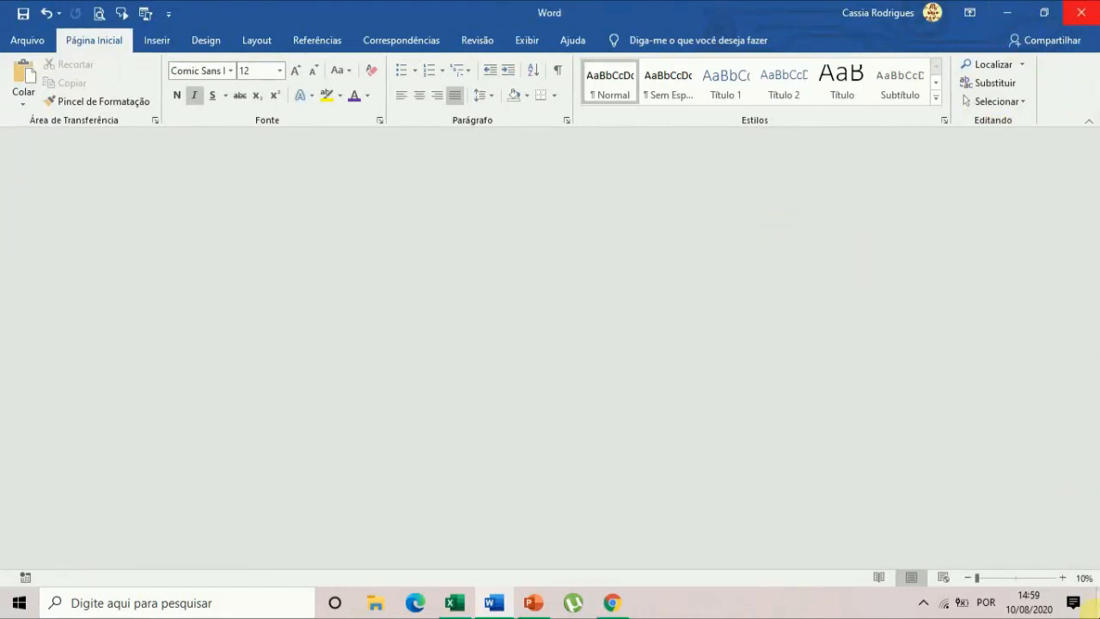
click(1091, 602)
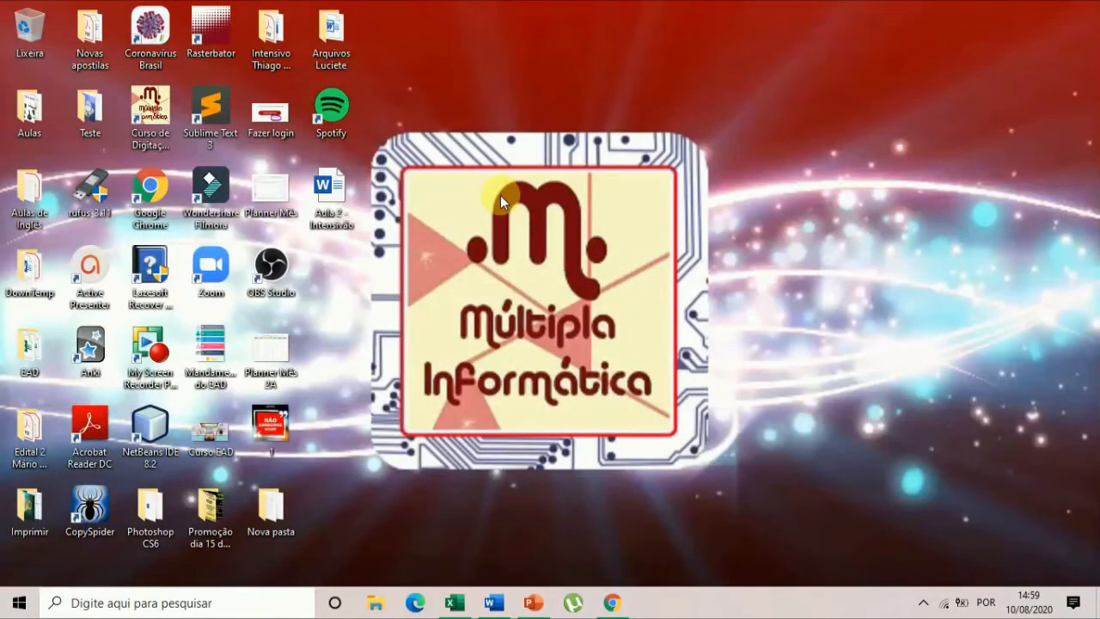
click(319, 193)
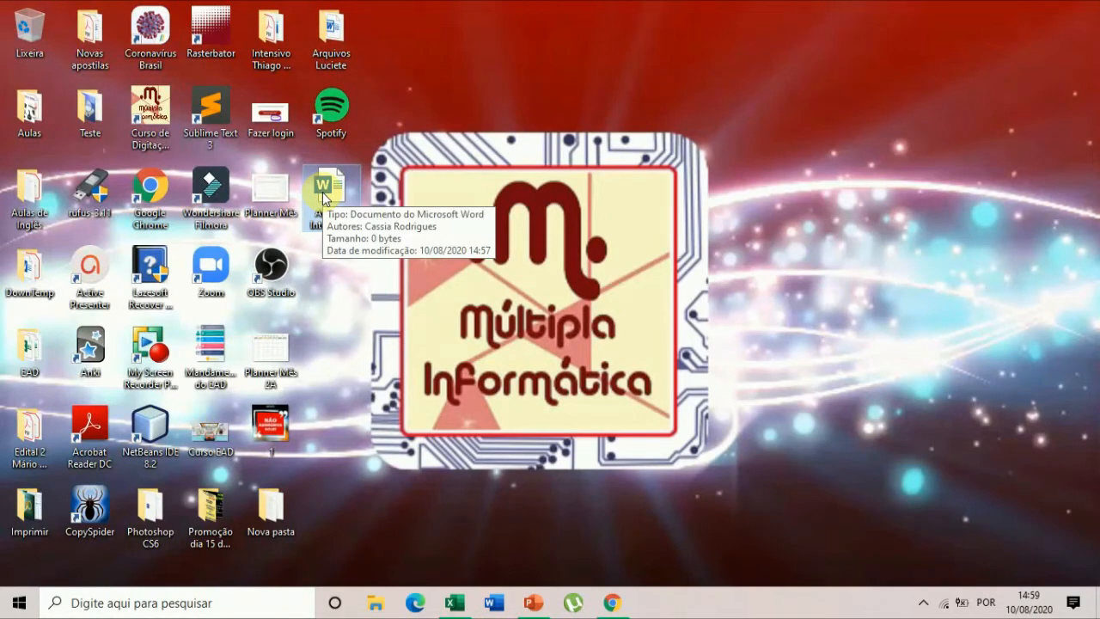
double_click(323, 195)
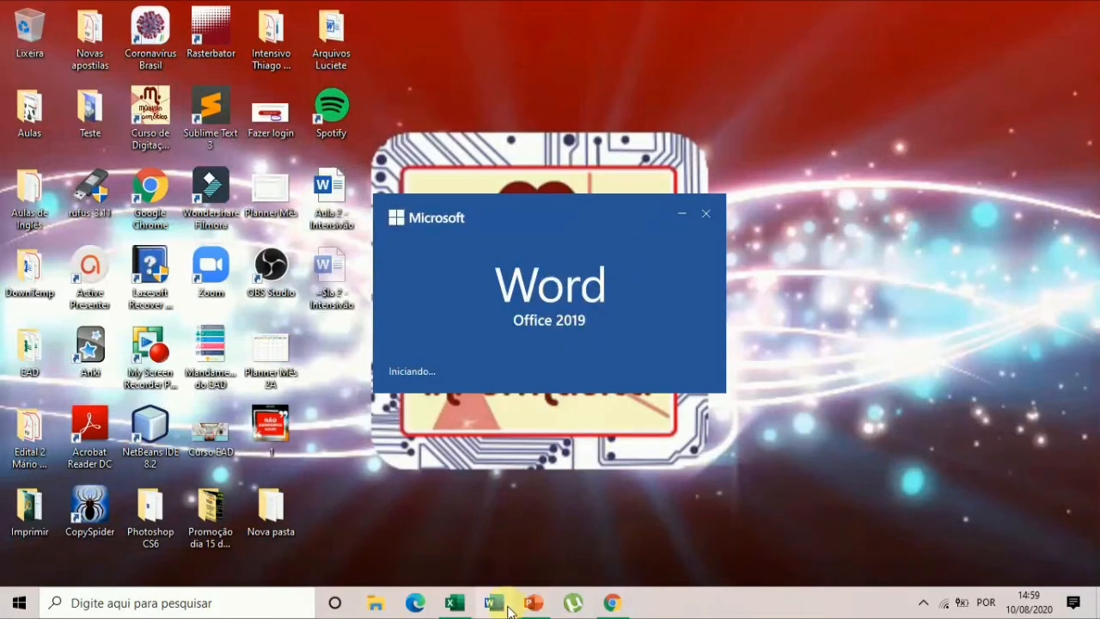
Switch to the Excel register and the PowerPoint presentation to view their Save As commands, and return to the title slide.
click(454, 603)
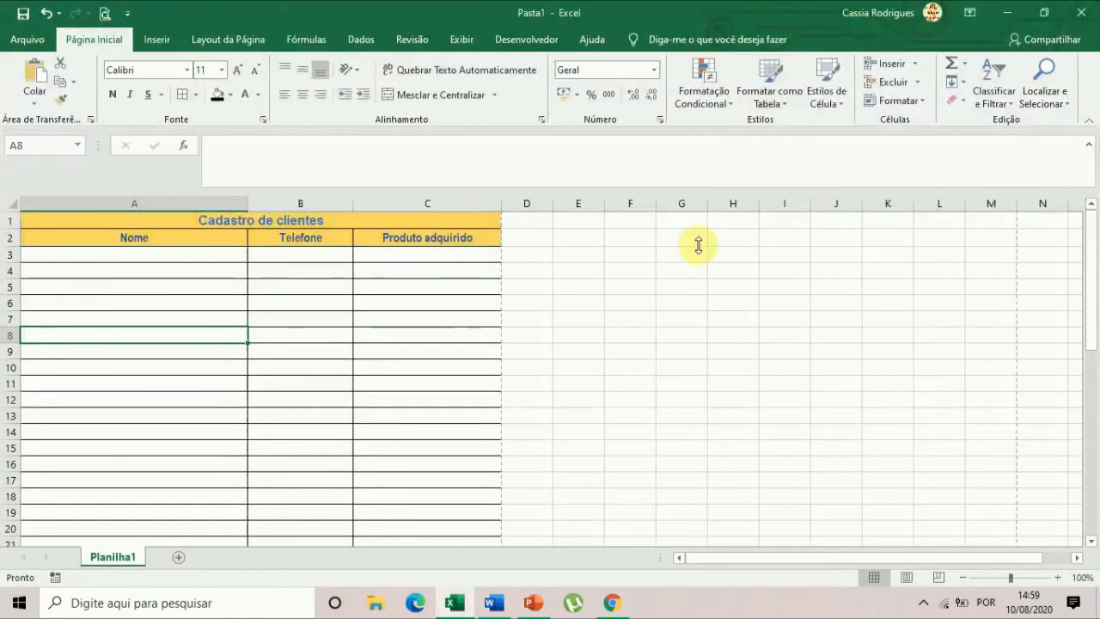
click(29, 40)
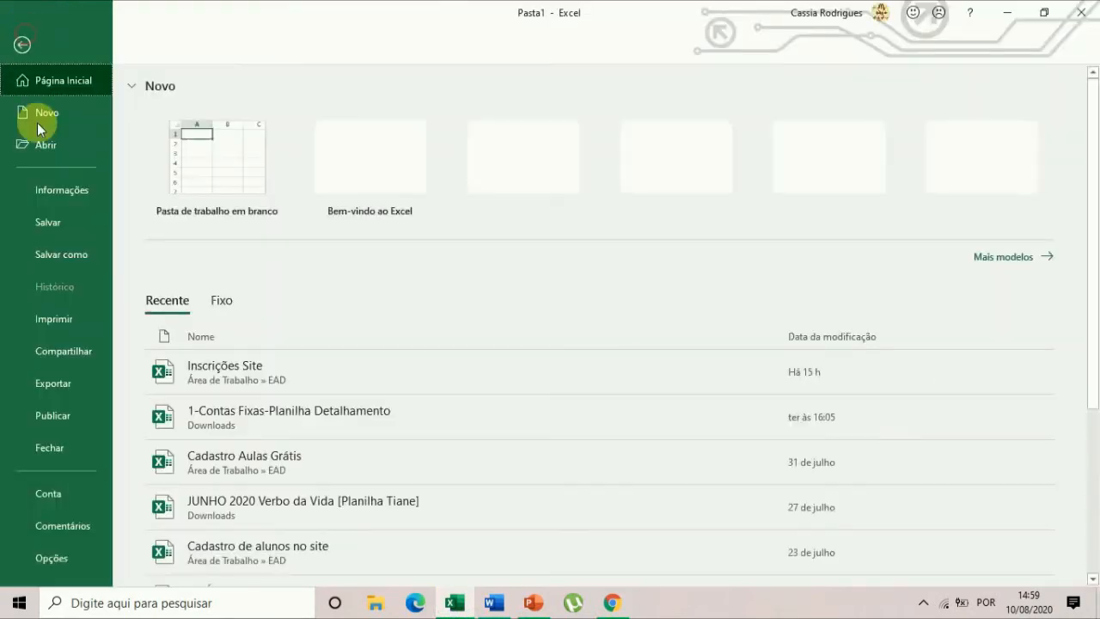
click(53, 253)
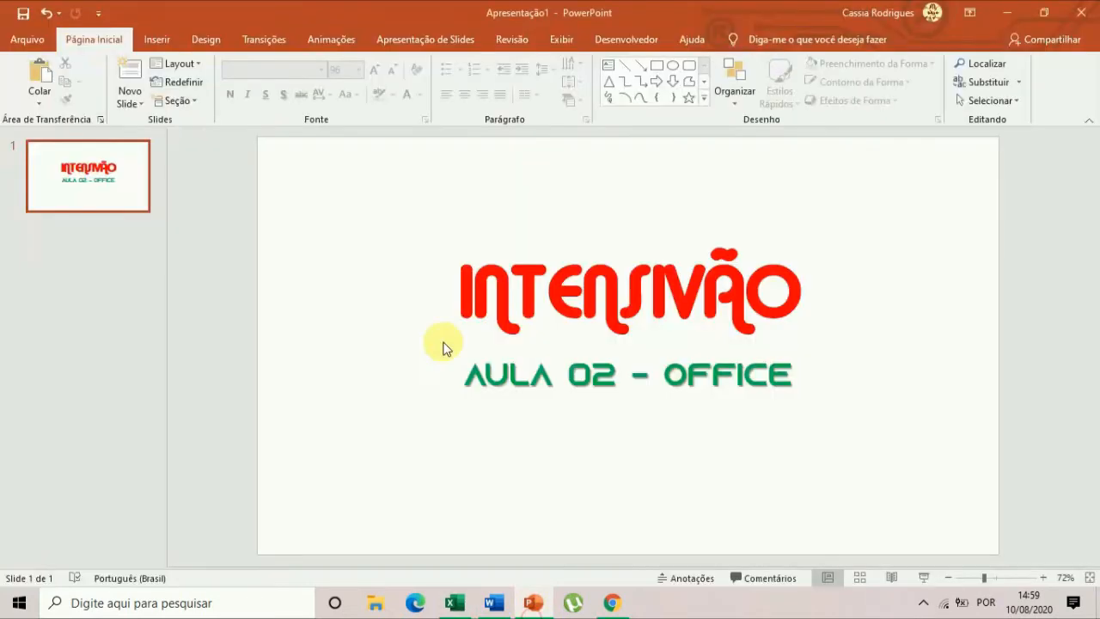
click(26, 40)
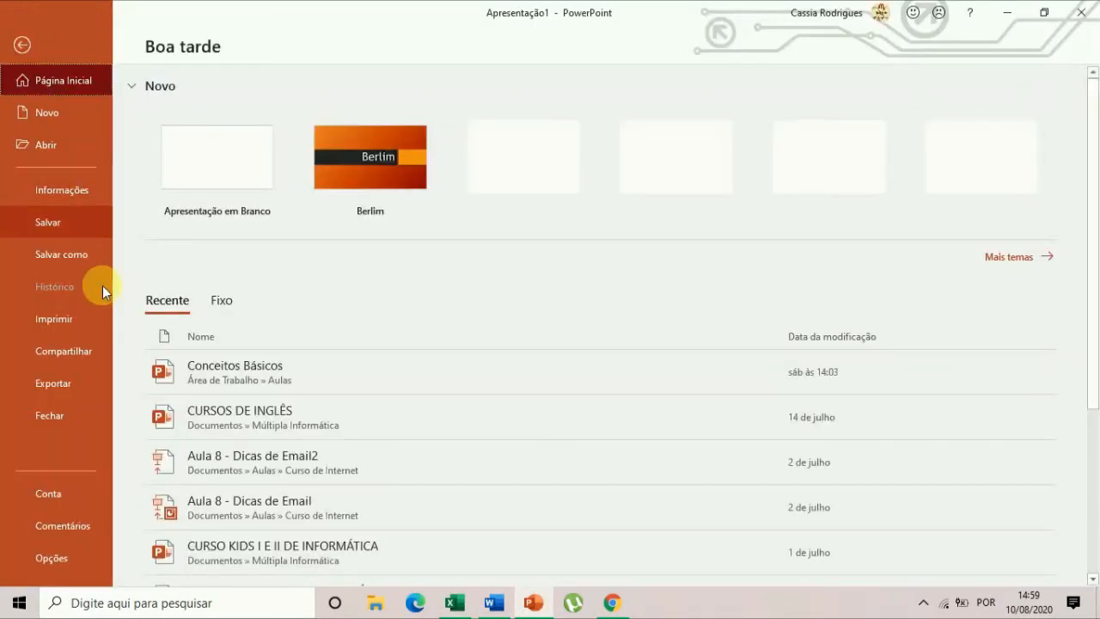
click(22, 45)
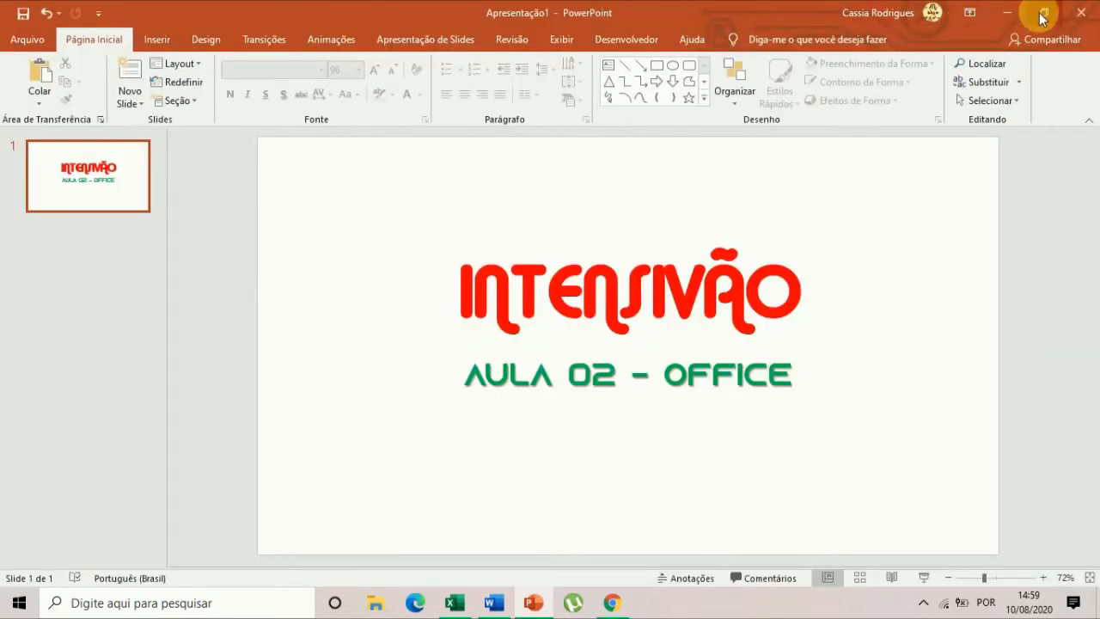
Minimise PowerPoint and Excel to return to the Word document and look through its two paragraphs.
click(1006, 12)
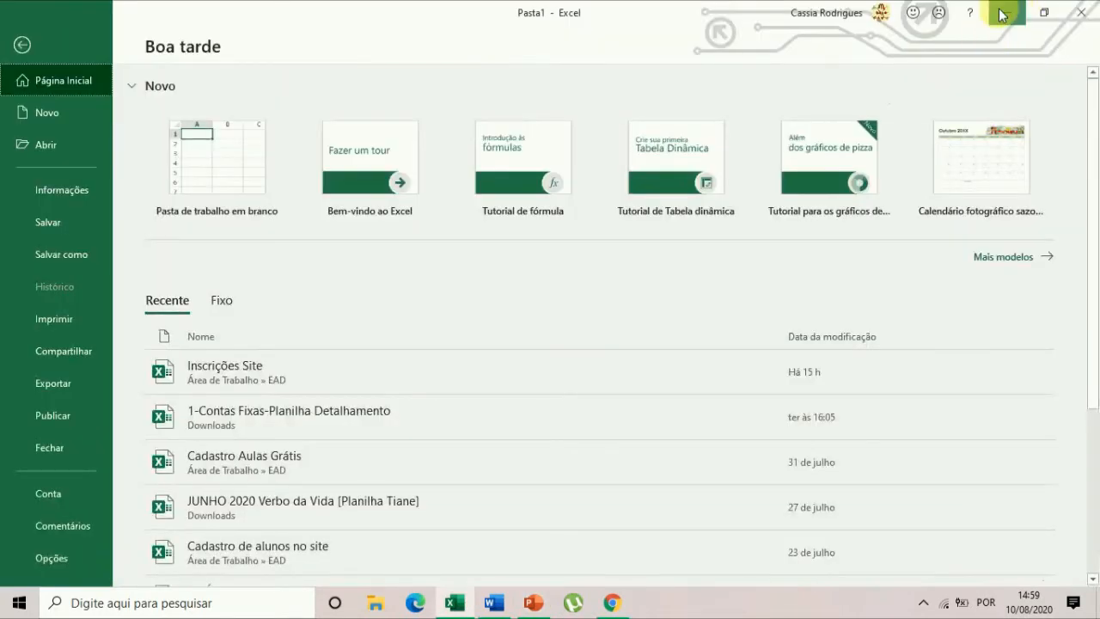
click(1003, 13)
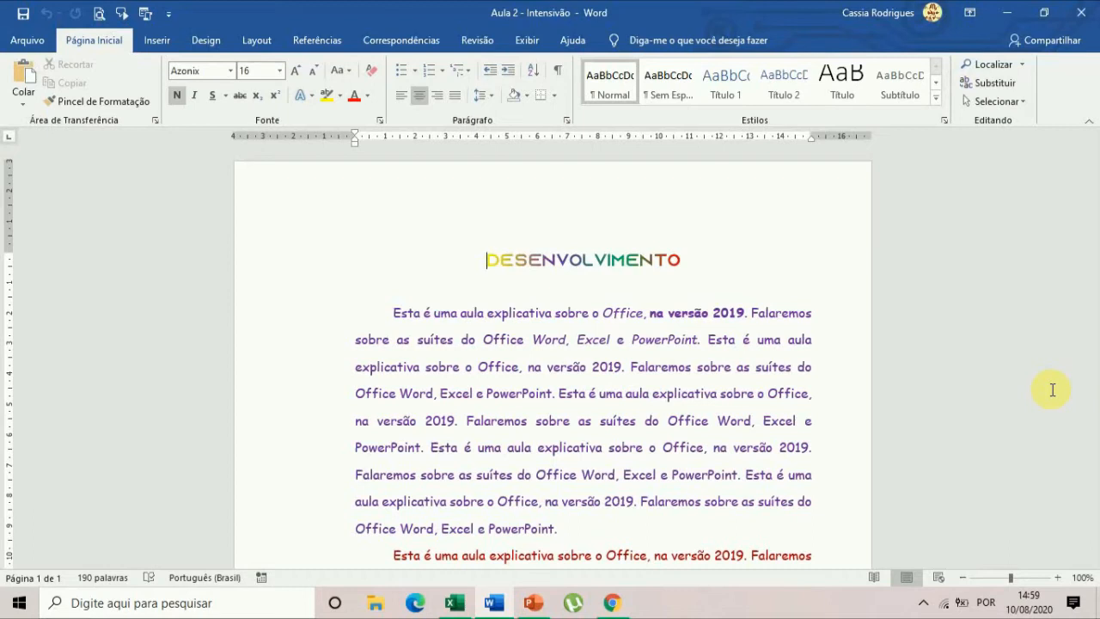
click(710, 311)
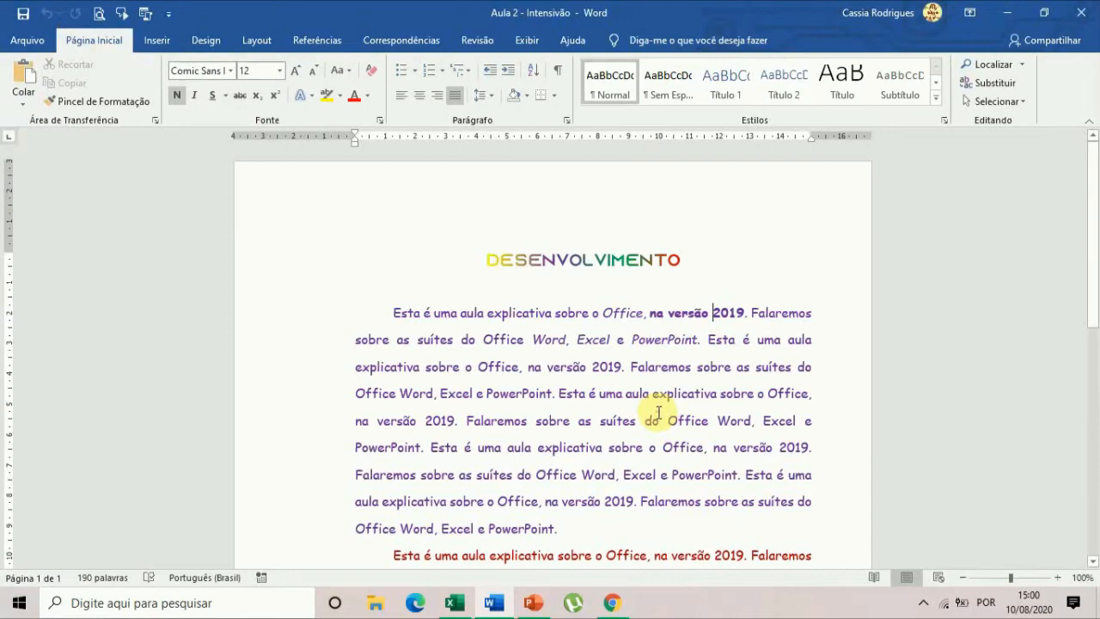
scroll(709, 403, down, 3)
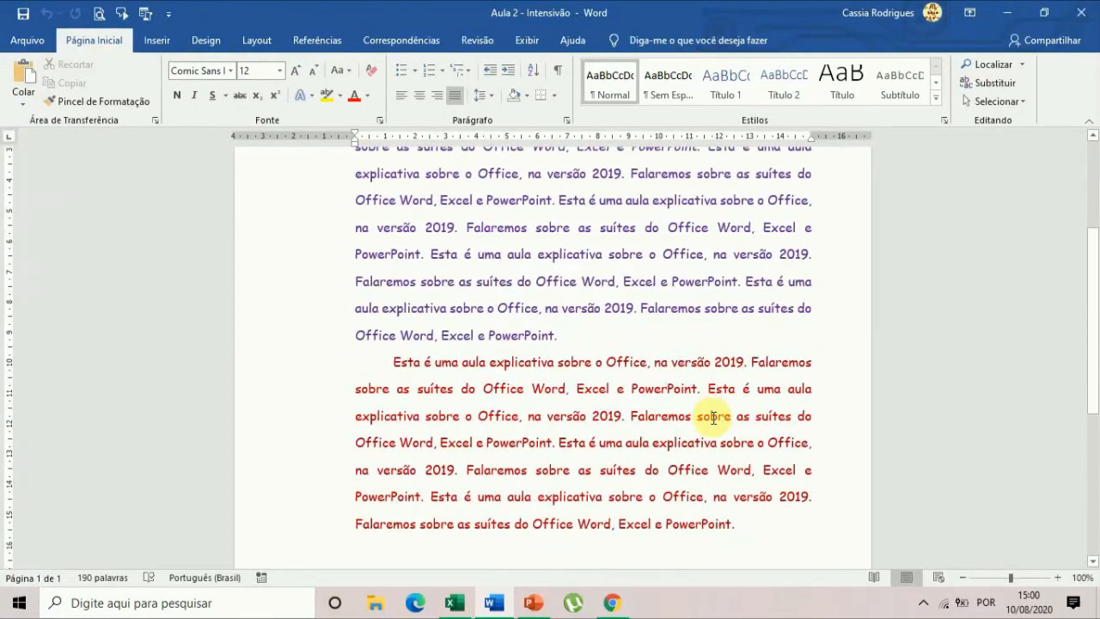
scroll(712, 417, up, 3)
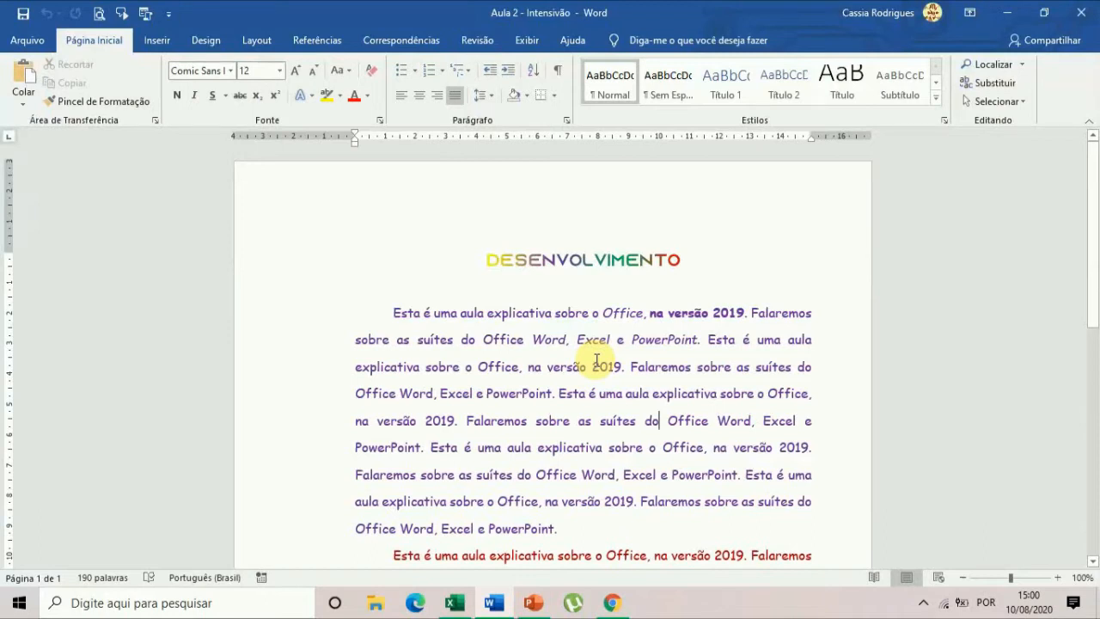
Save the Word document to the desktop under its existing name through Save As and return to its text.
key(F12)
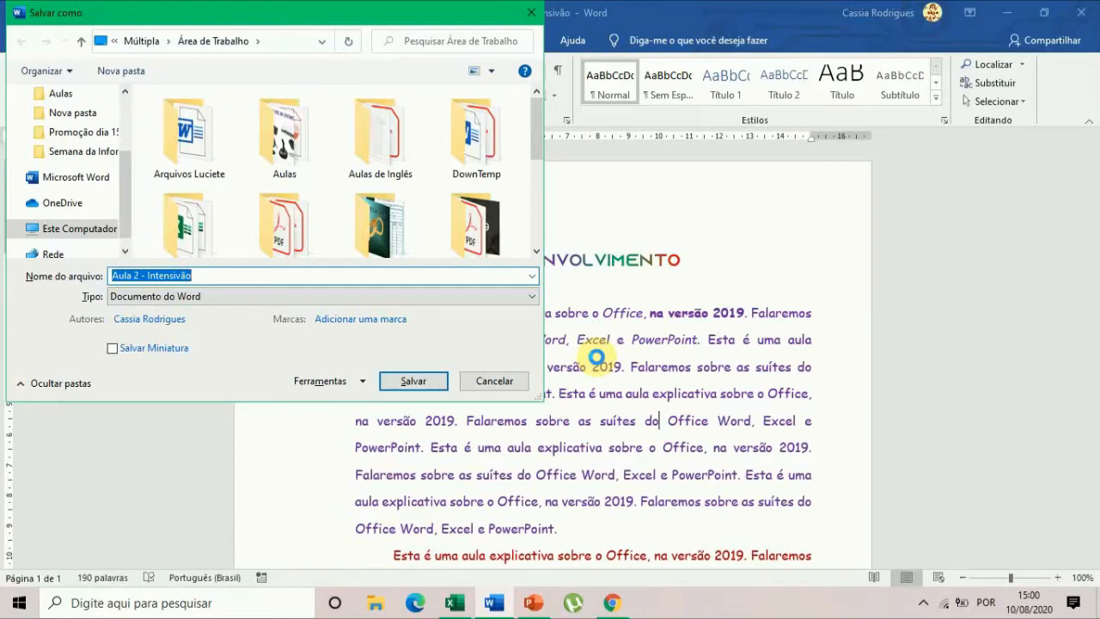
key(Return)
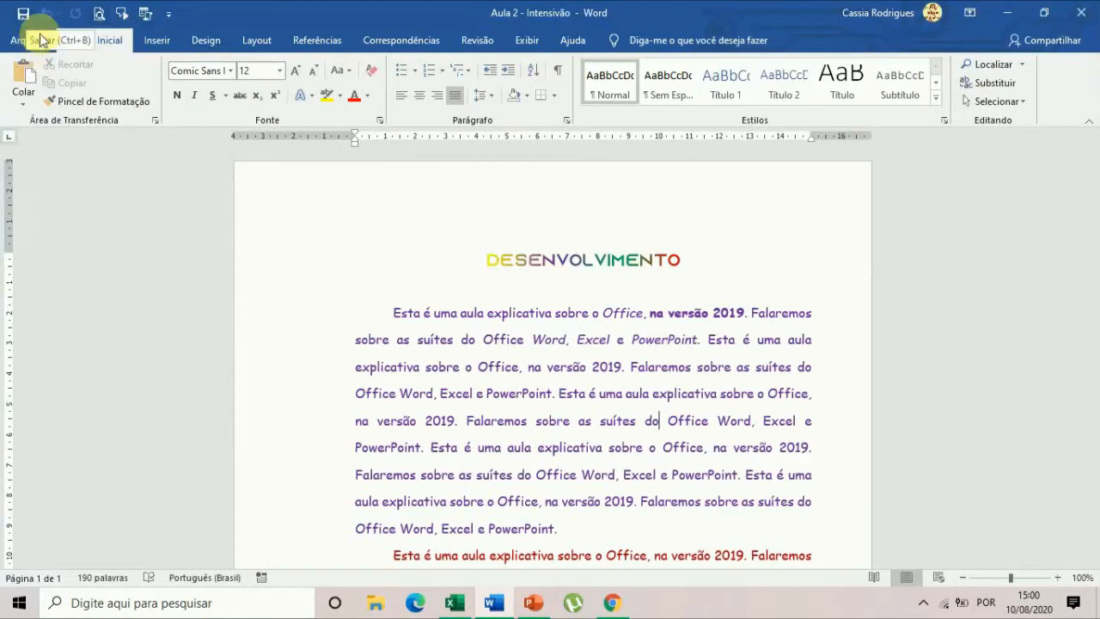
click(527, 367)
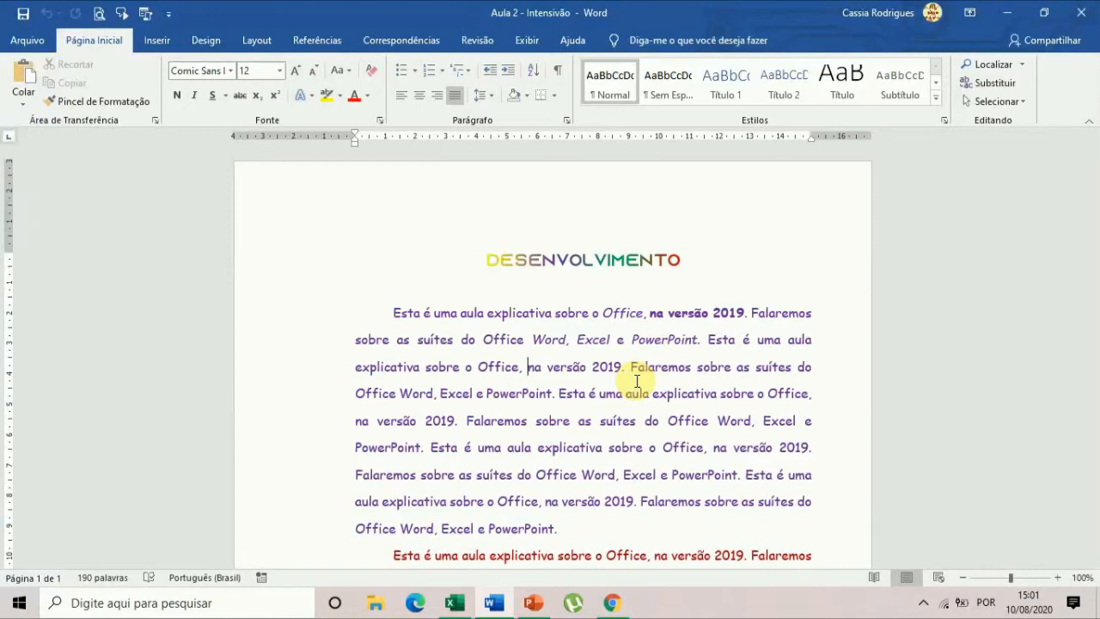
Add an empty line after the end of the red paragraph.
scroll(765, 450, down, 6)
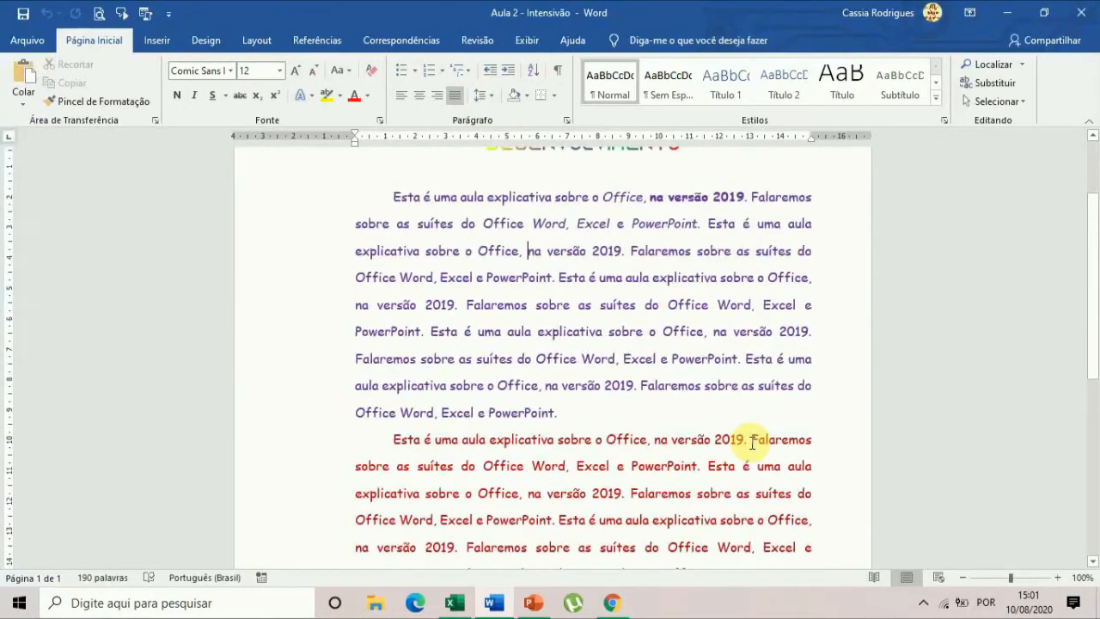
scroll(752, 445, down, 4)
scroll(727, 442, up, 10)
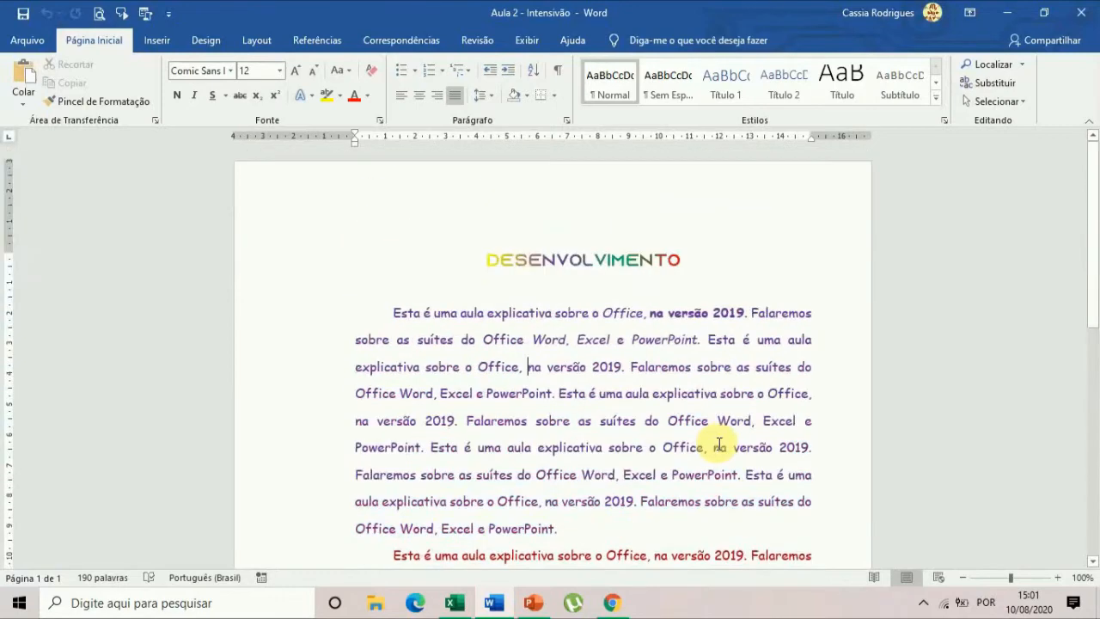
scroll(717, 443, down, 10)
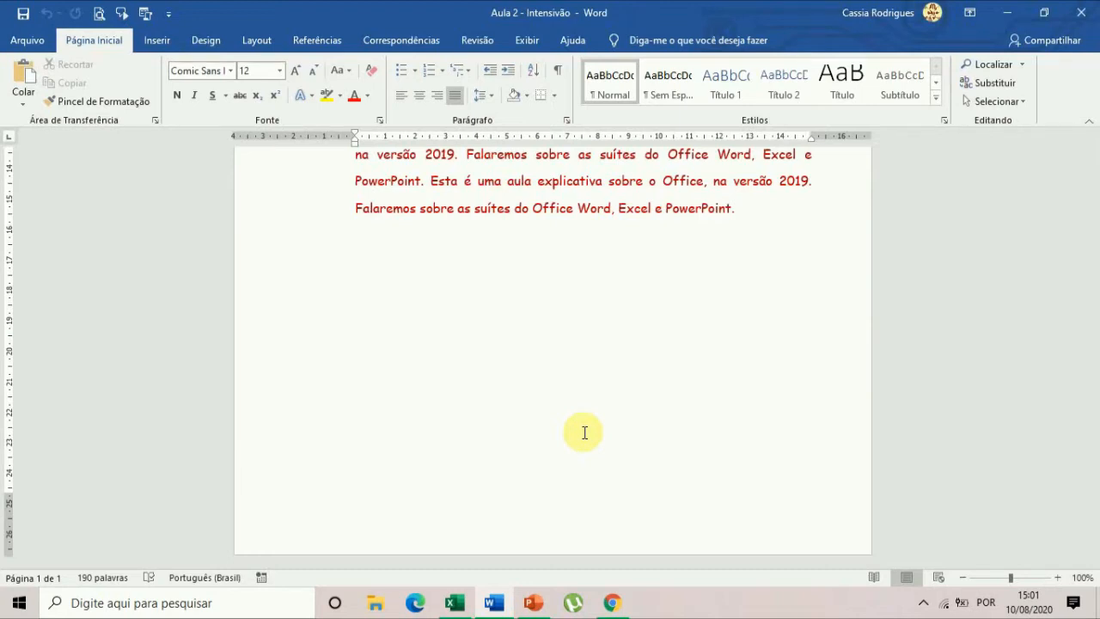
click(569, 297)
click(770, 216)
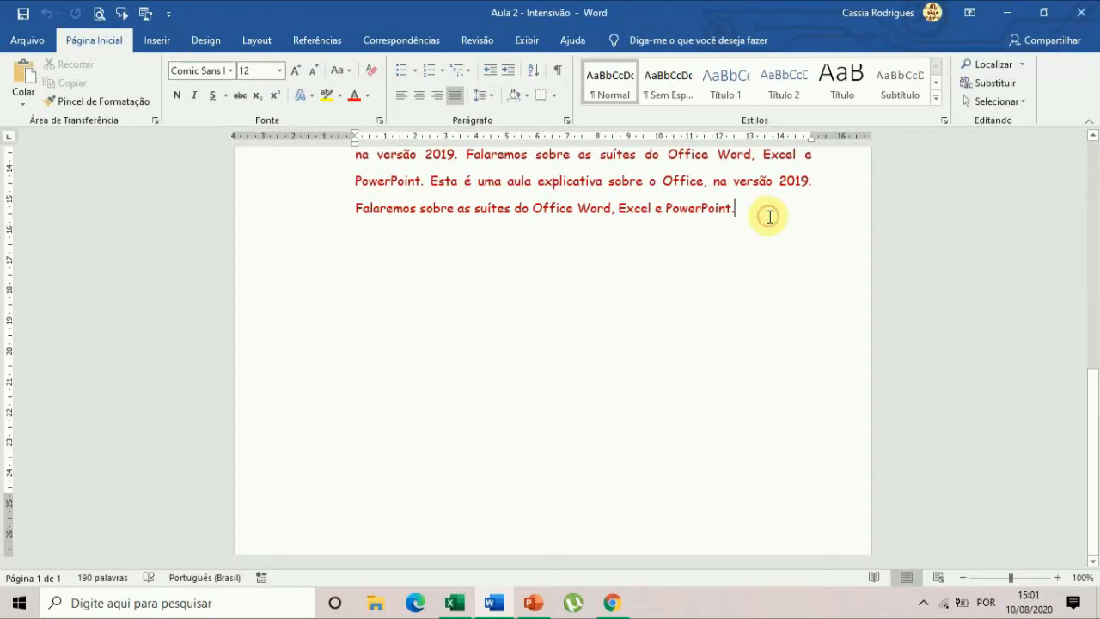
key(Return)
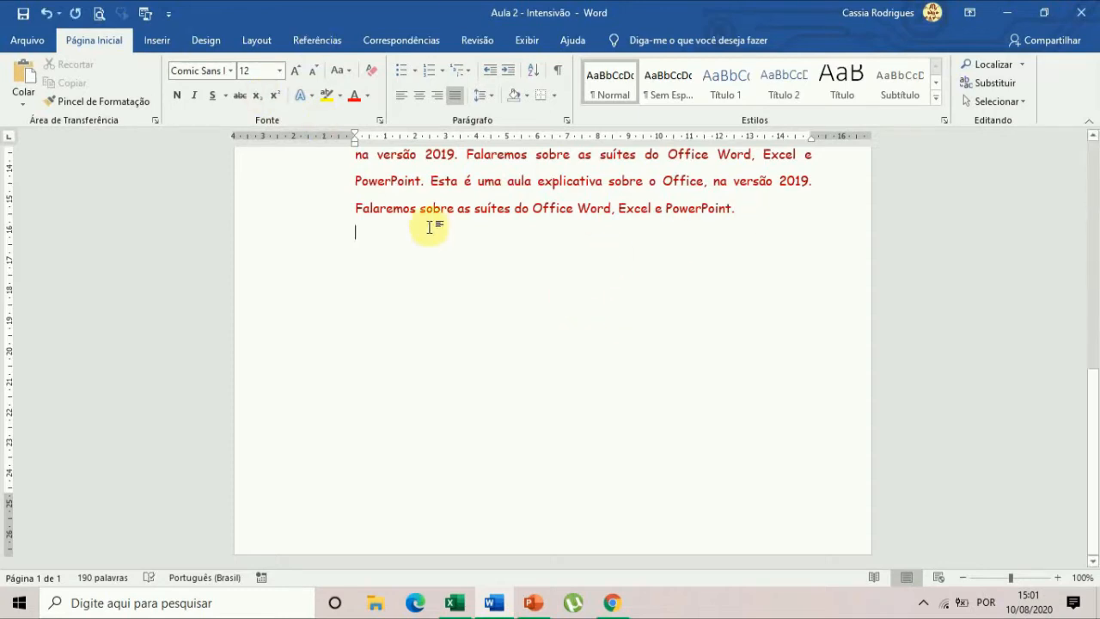
Look at the illustrations that can be inserted in the document, including the picture sources and the shapes gallery.
click(158, 40)
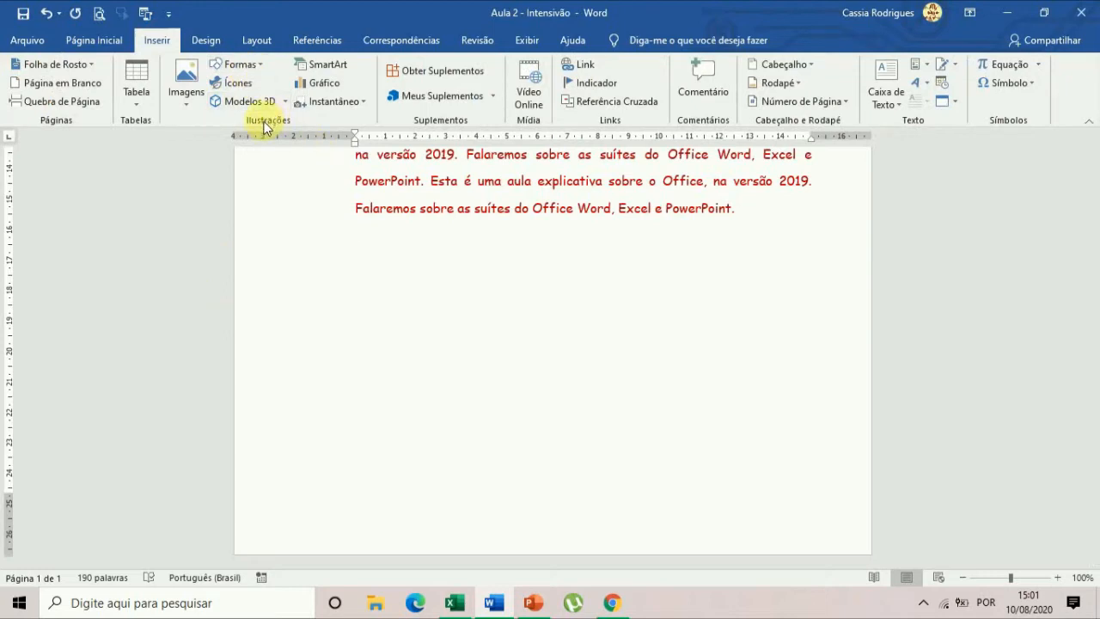
click(183, 101)
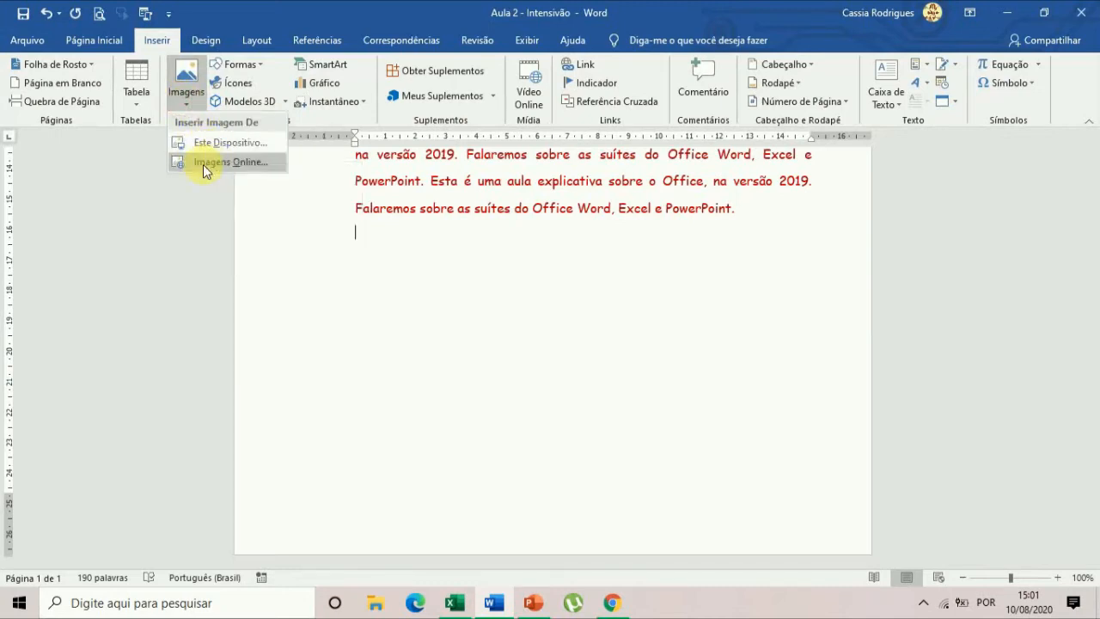
click(240, 67)
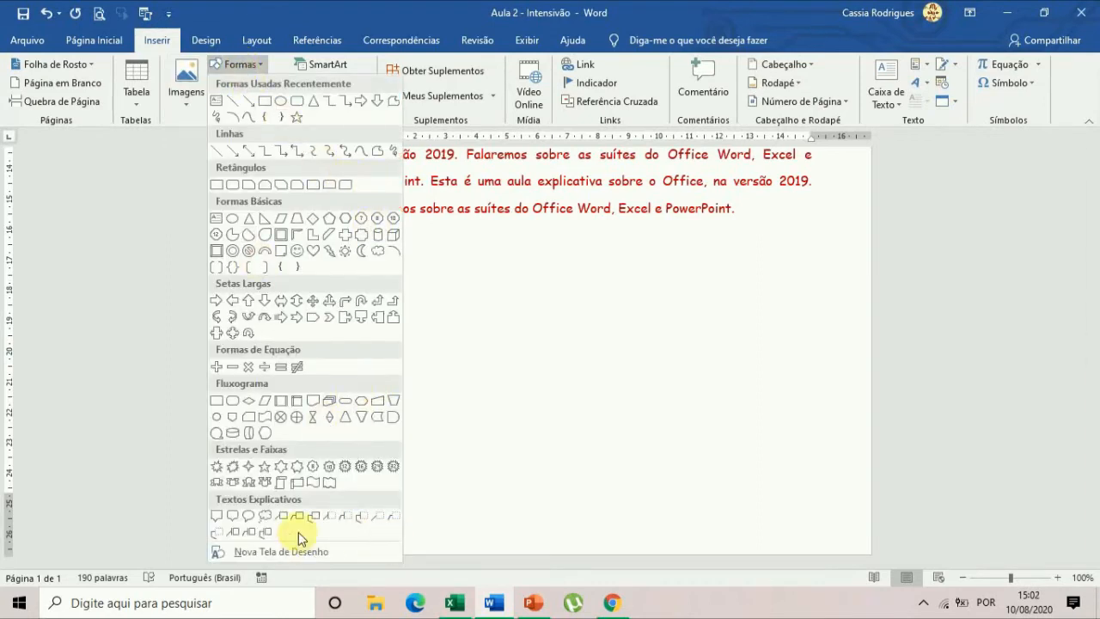
click(250, 62)
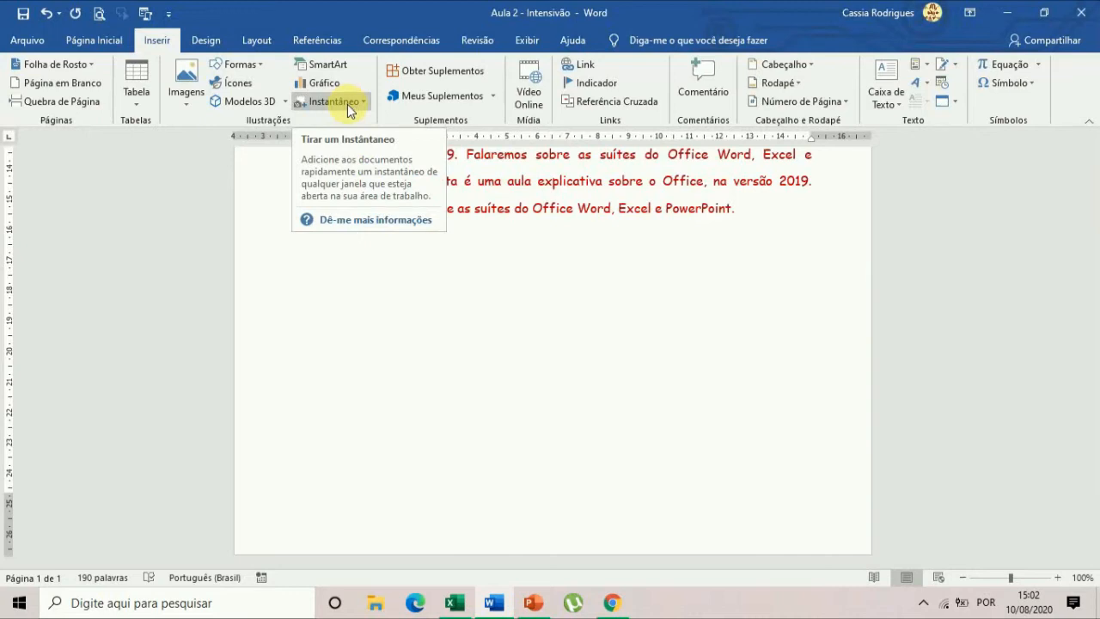
click(494, 307)
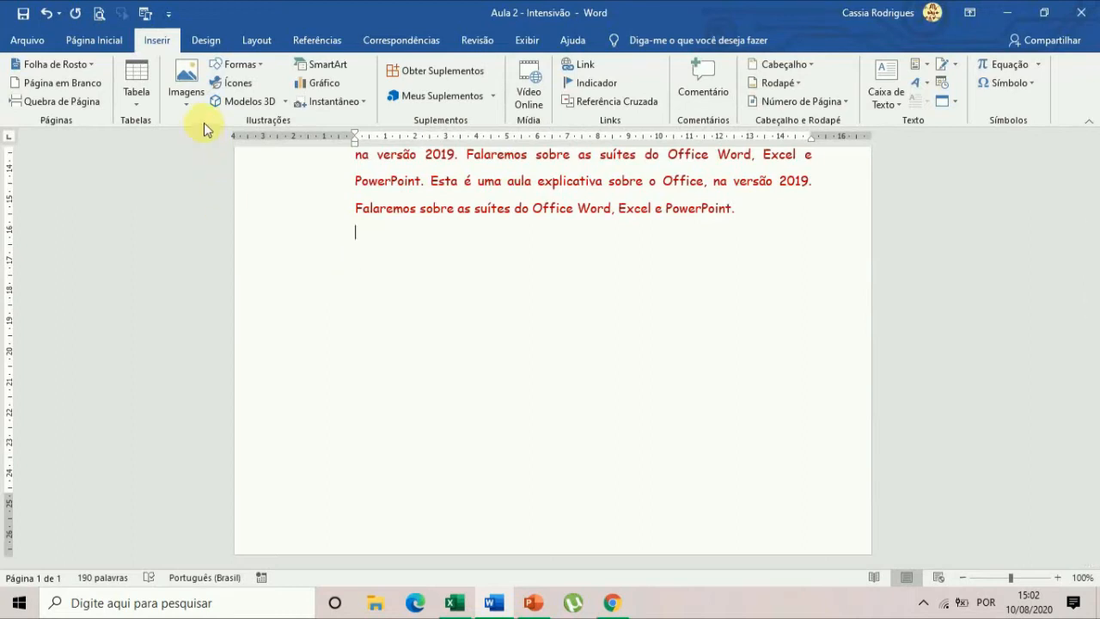
Insert the Snapshot_9 picture from this device's Imagens folder below the red paragraph, and delete it again.
click(185, 105)
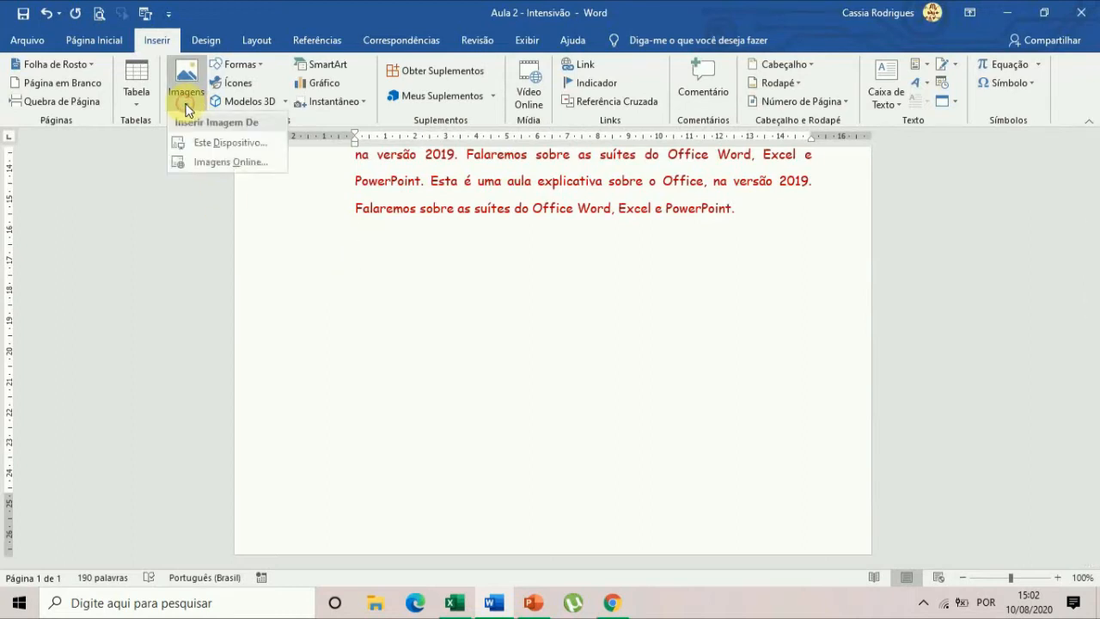
click(218, 145)
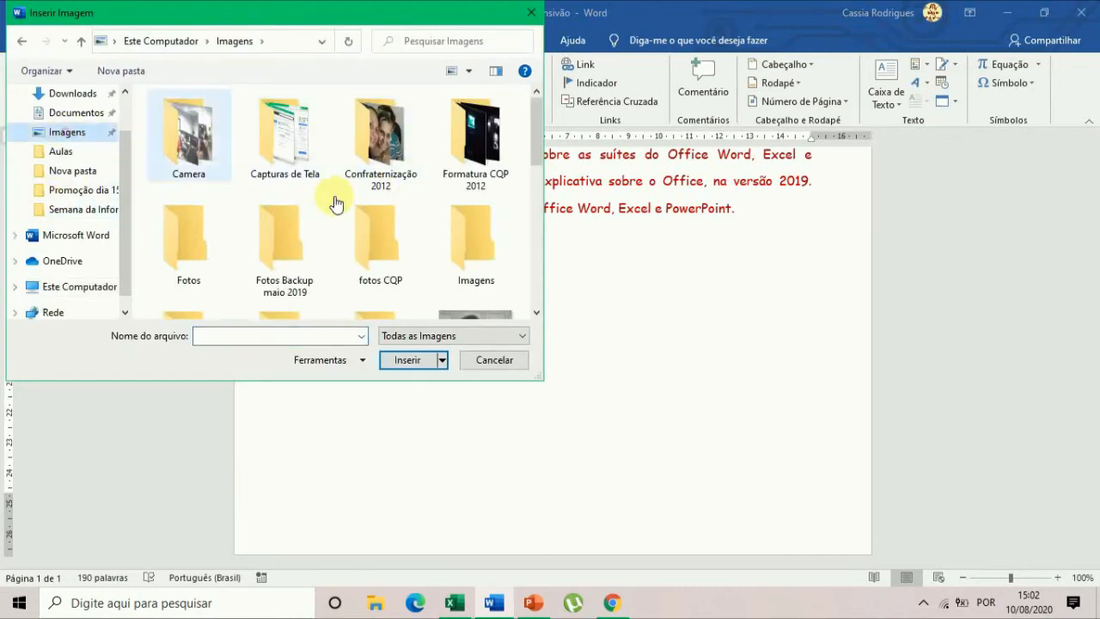
scroll(413, 217, down, 5)
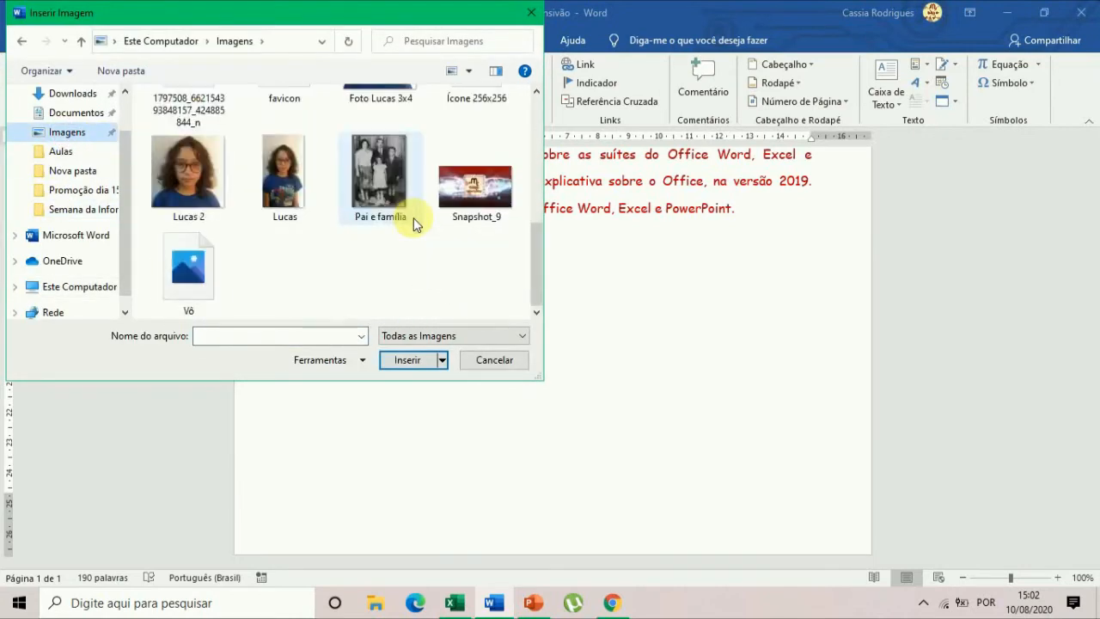
double_click(459, 179)
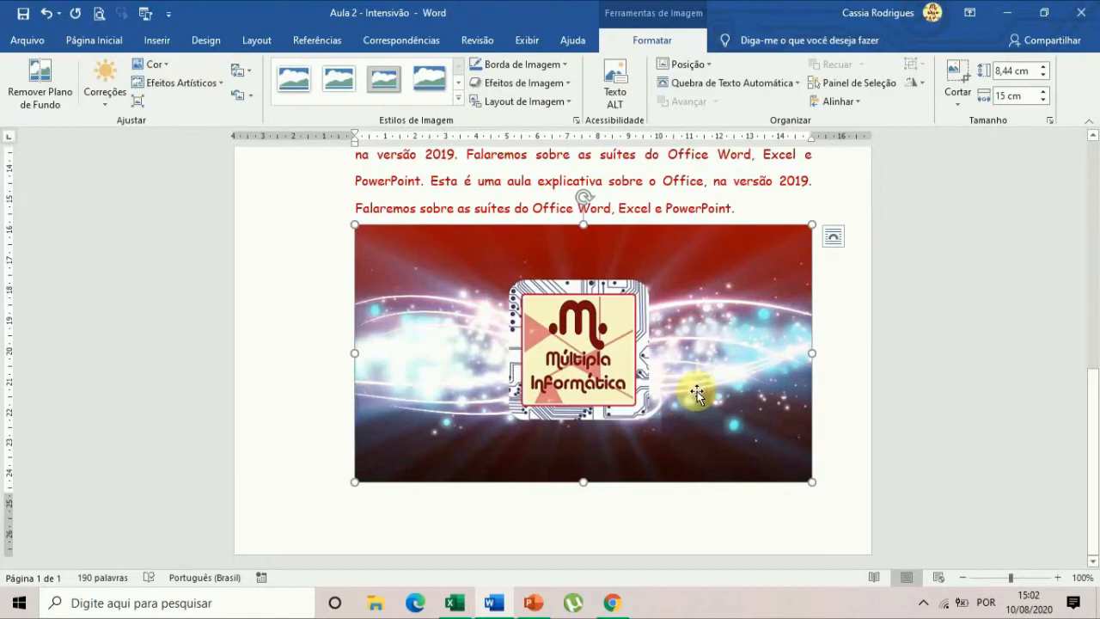
key(Delete)
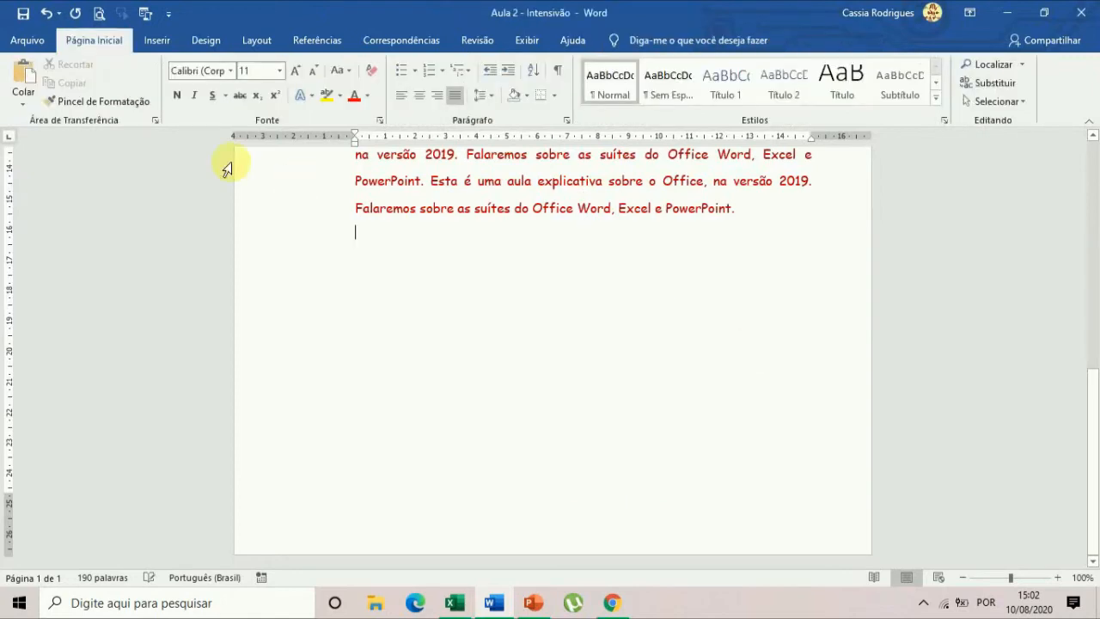
Open the online image picker for inserting a picture on the empty line below the red paragraph.
click(157, 40)
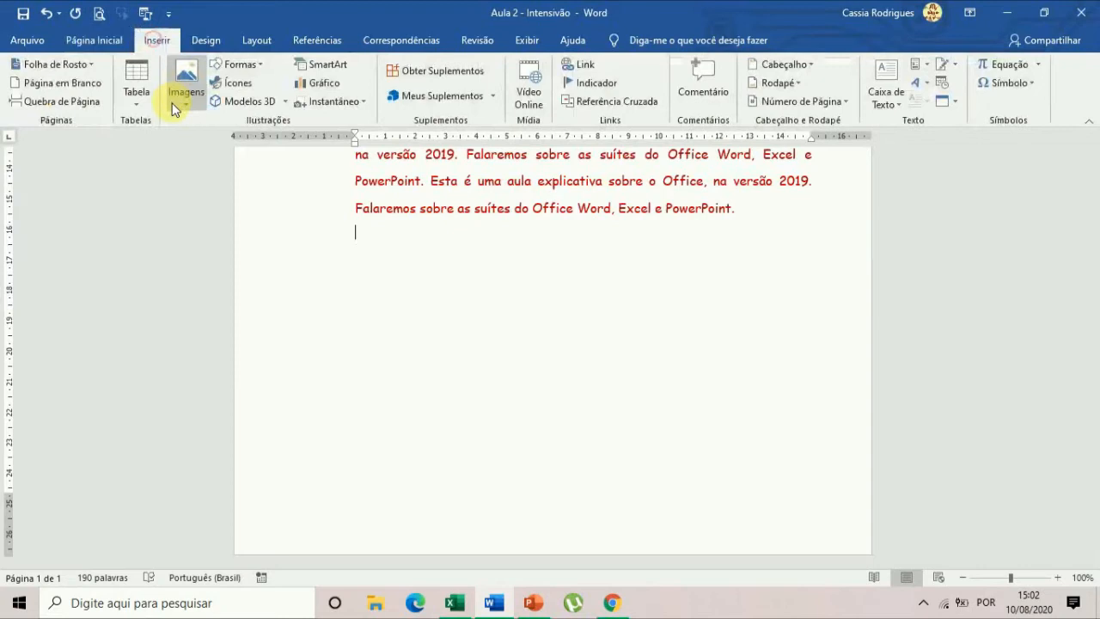
click(179, 103)
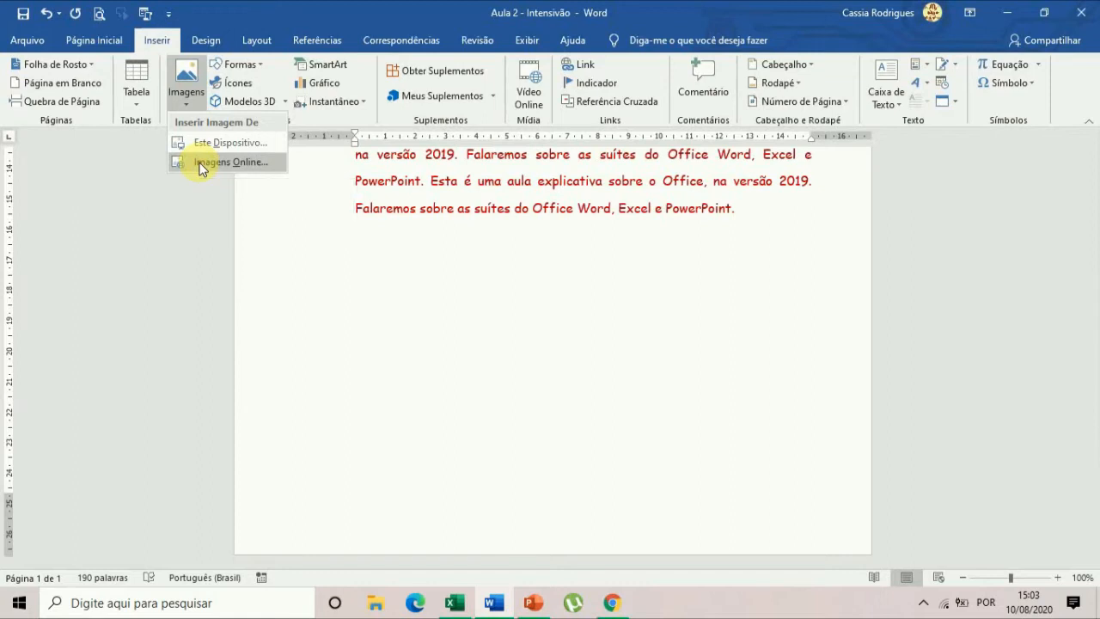
click(199, 164)
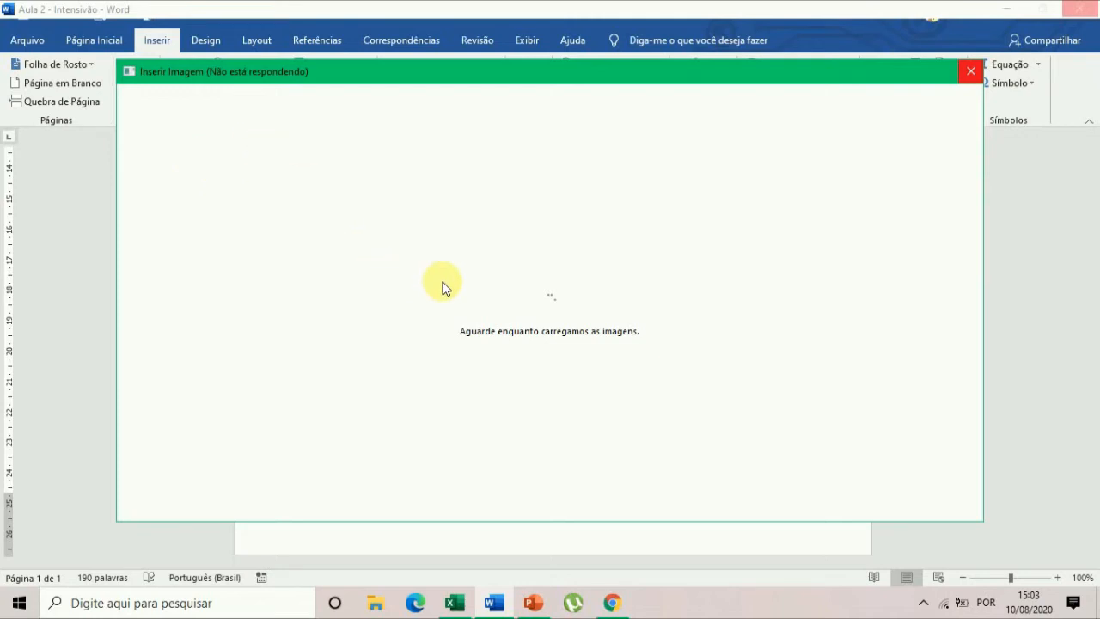
Switch to the Excel customer register and look at the illustration types that can be inserted.
click(454, 603)
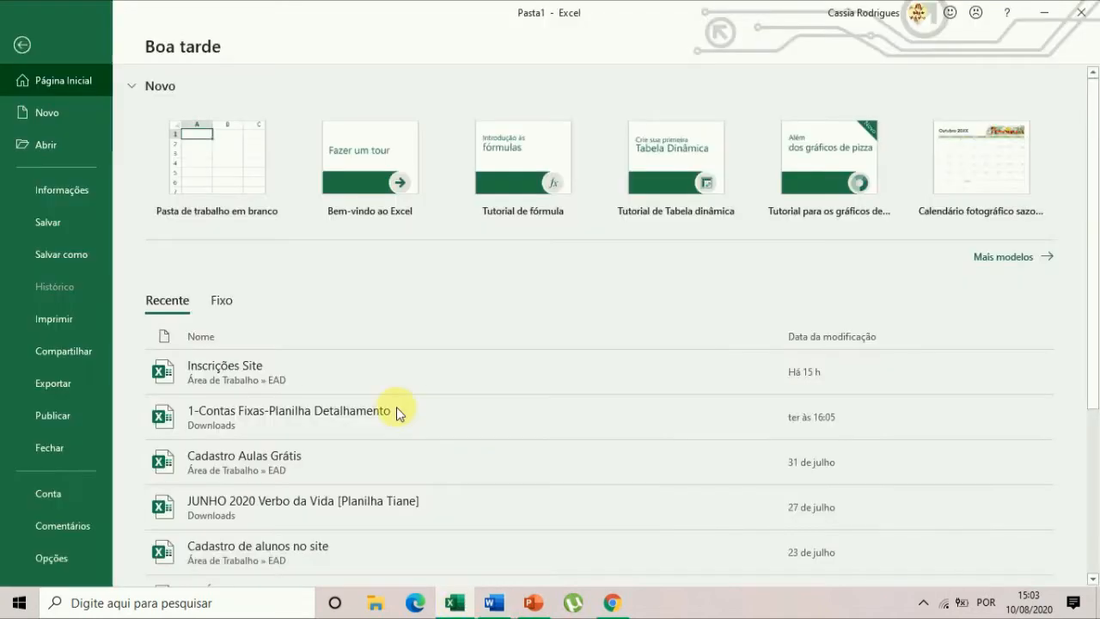
click(33, 54)
click(610, 350)
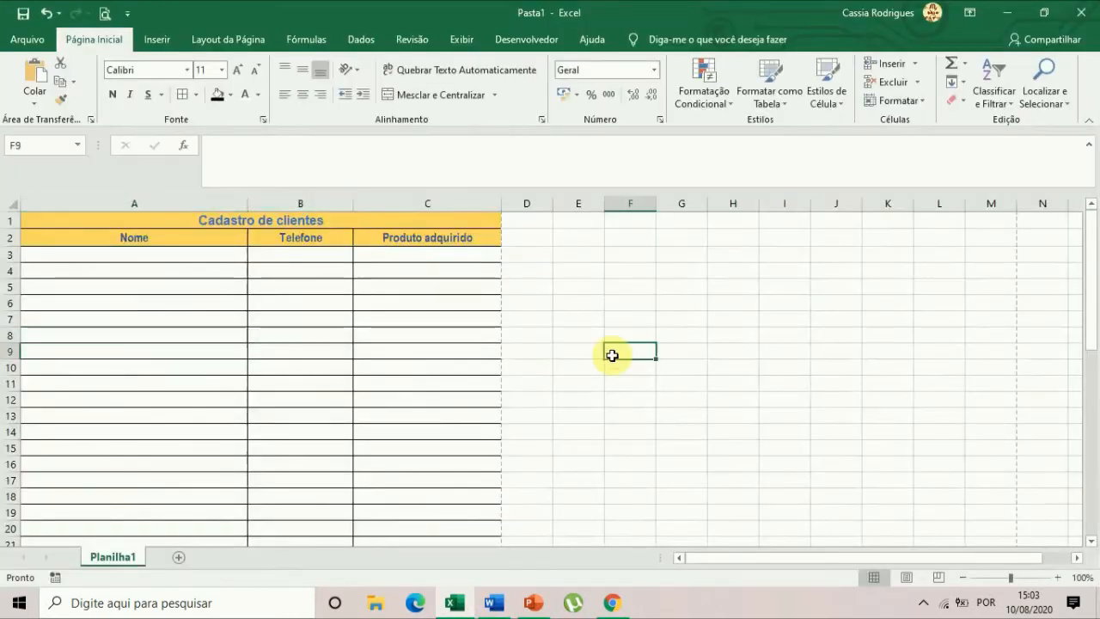
click(158, 43)
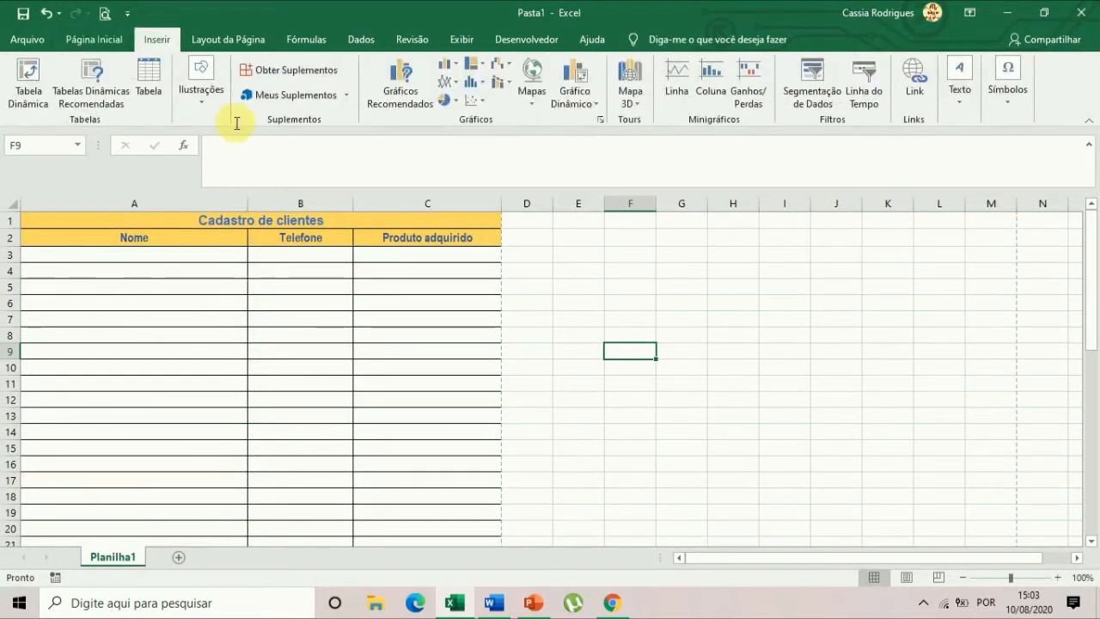
click(191, 99)
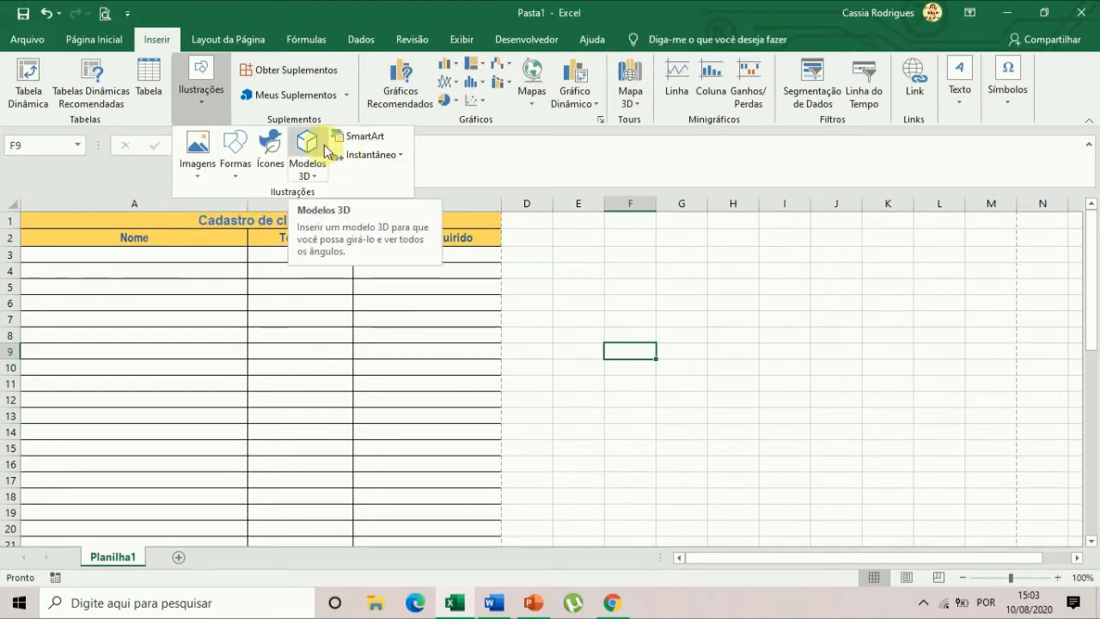
click(546, 377)
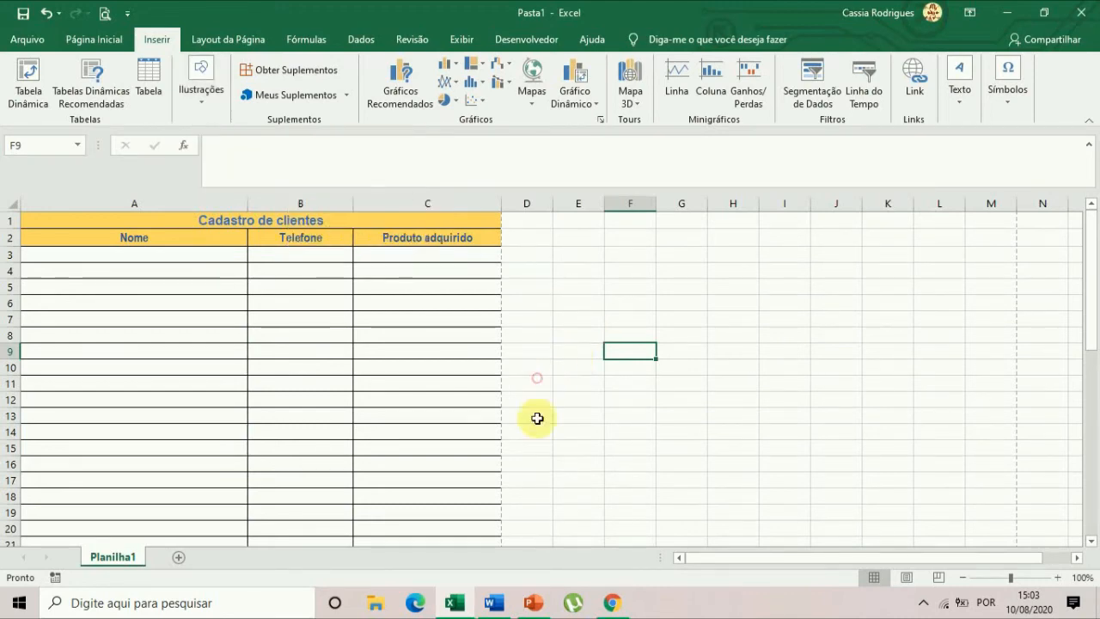
Switch to the PowerPoint presentation and look at the sources for inserting pictures on the title slide.
click(536, 608)
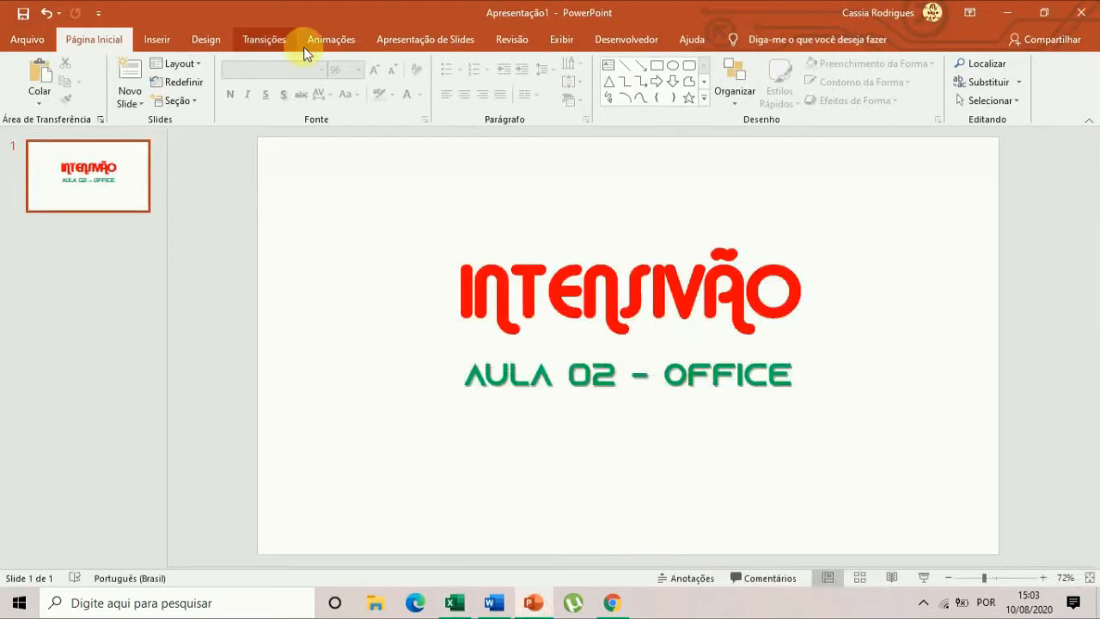
click(159, 39)
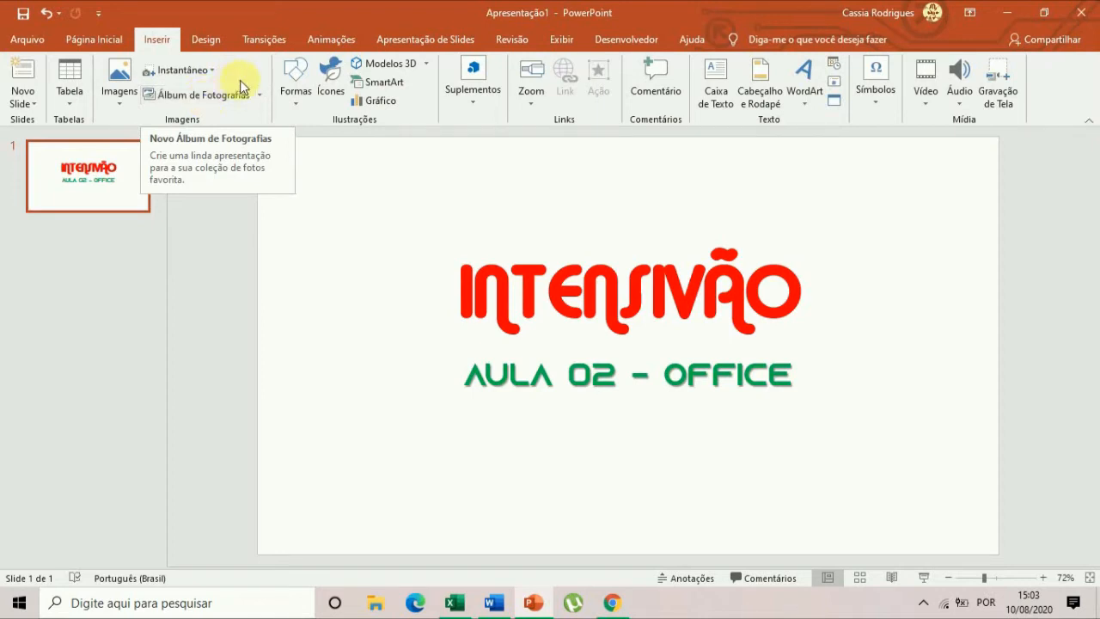
click(120, 91)
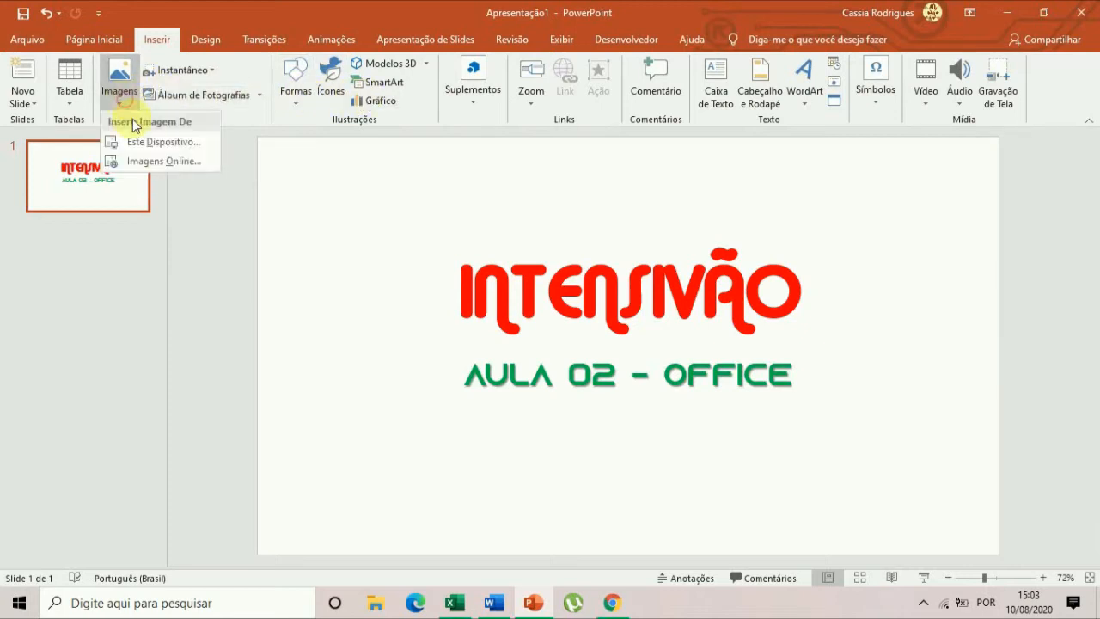
click(202, 160)
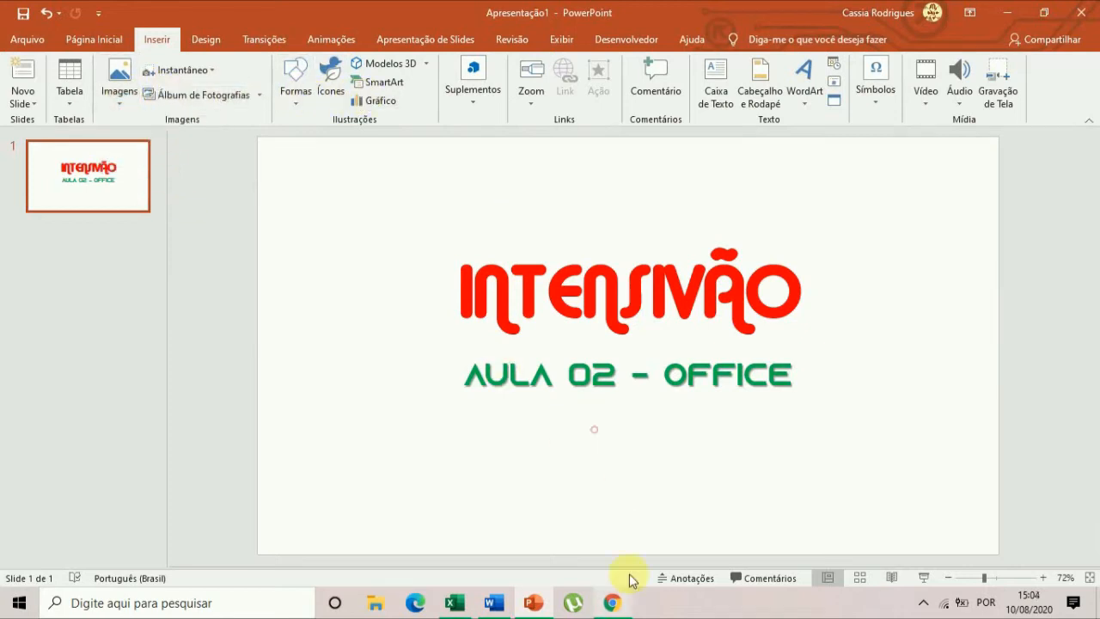
Switch to the Word document and search the online images for "computador".
click(494, 602)
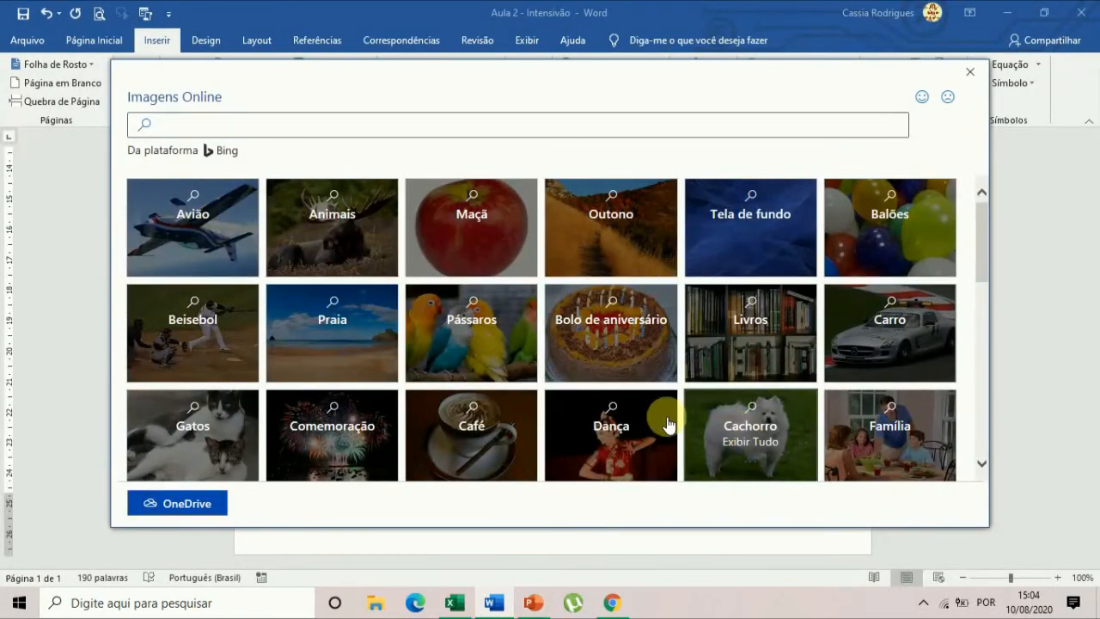
scroll(627, 367, down, 5)
scroll(627, 368, down, 2)
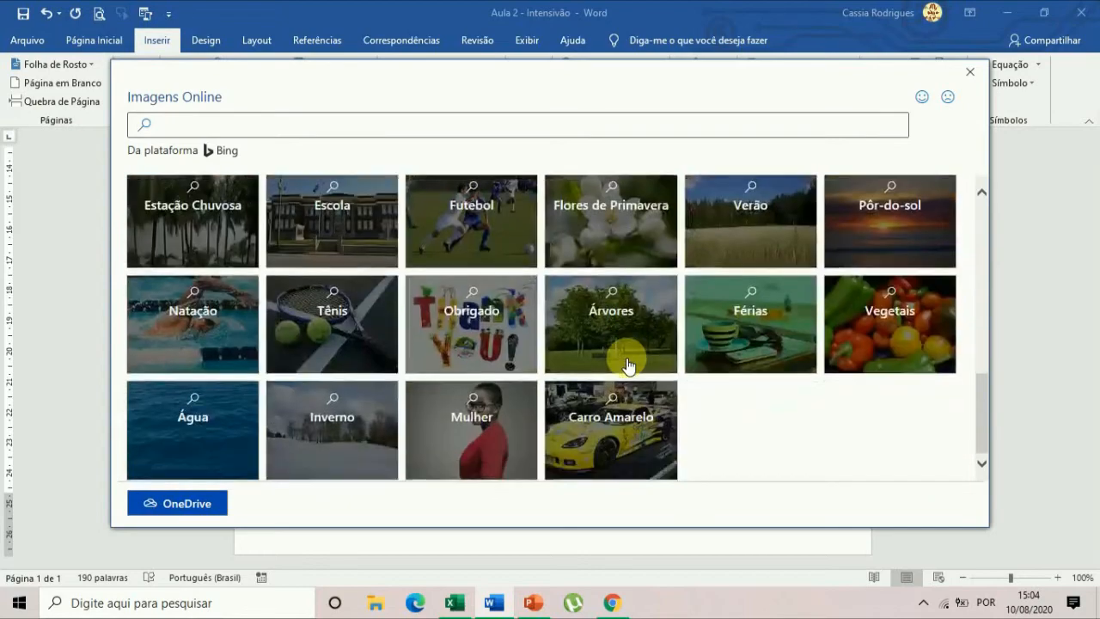
scroll(627, 368, up, 5)
scroll(627, 368, up, 2)
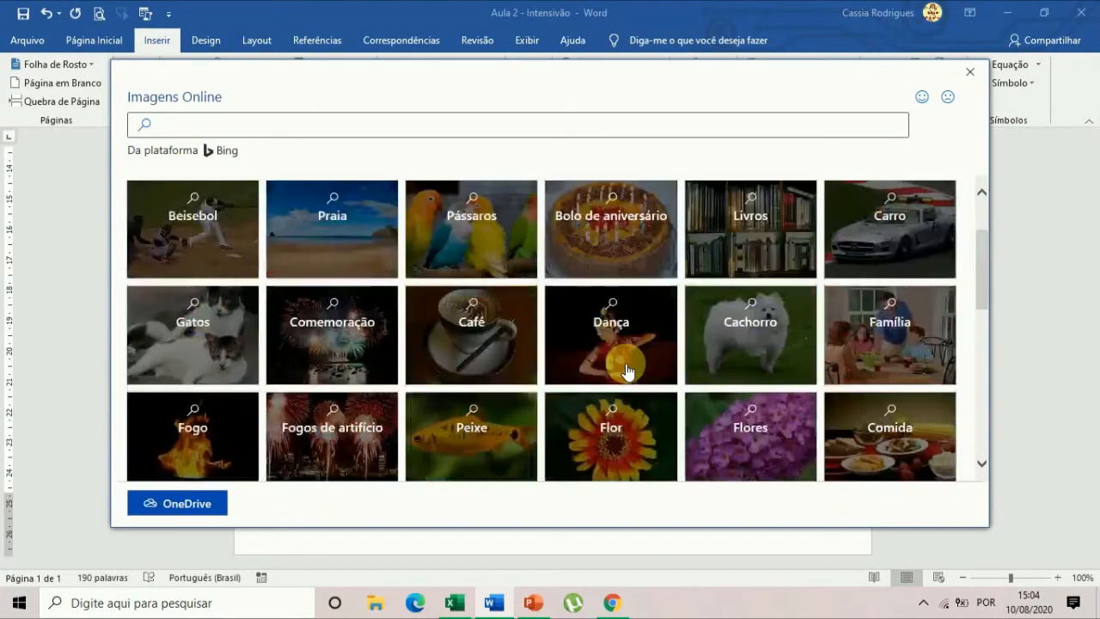
click(235, 126)
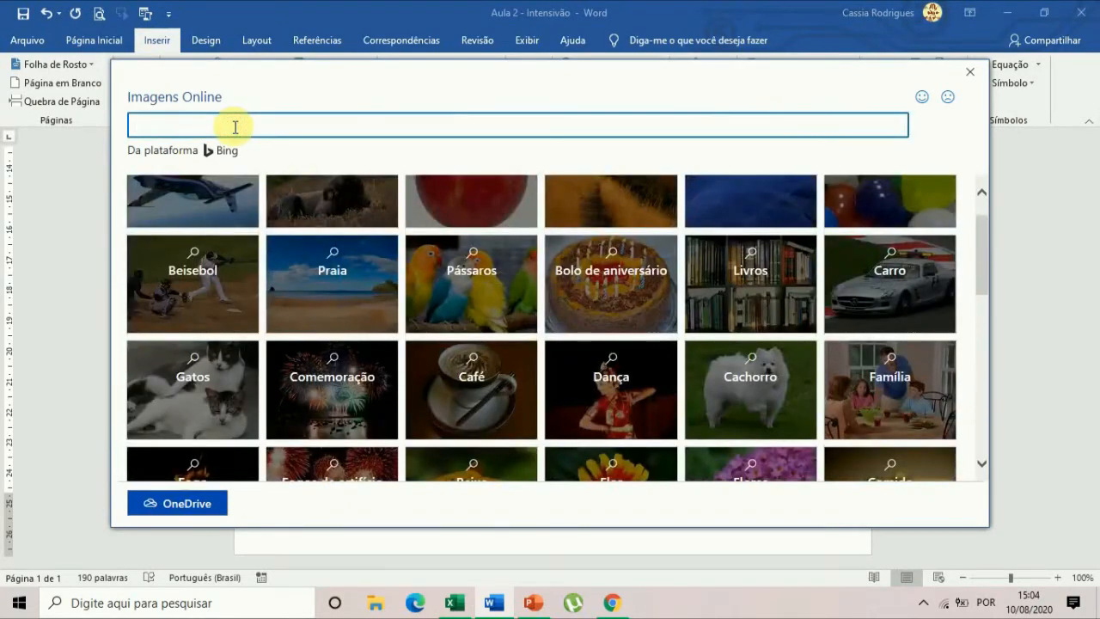
text(computador)
key(Return)
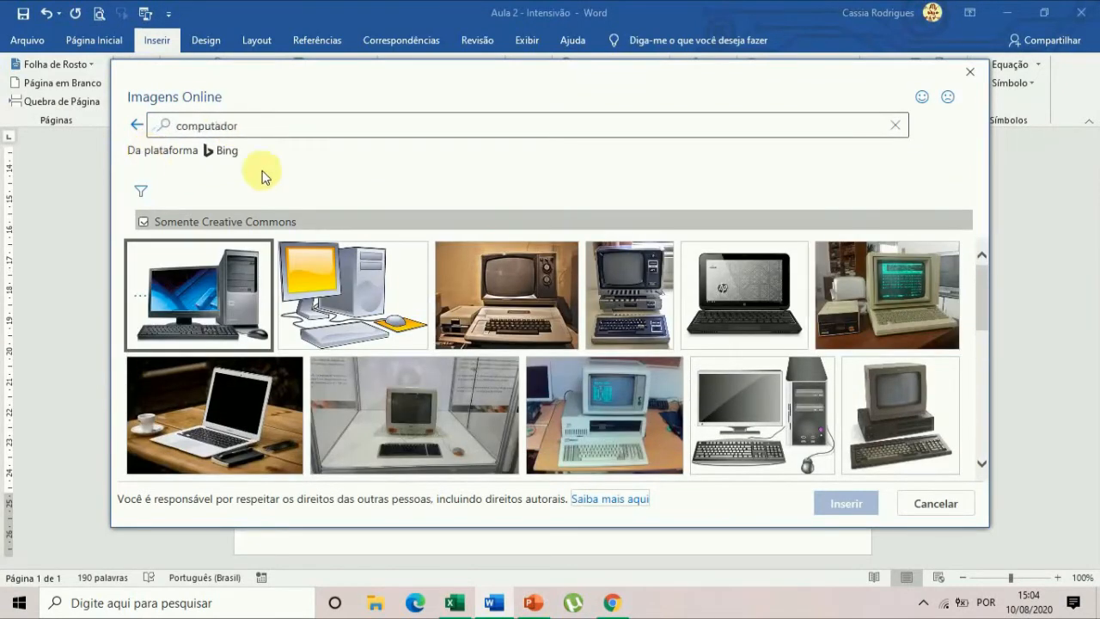
Insert the drawn computer with the orange screen from the search results, check its placement on the new page, and remove it again.
click(375, 303)
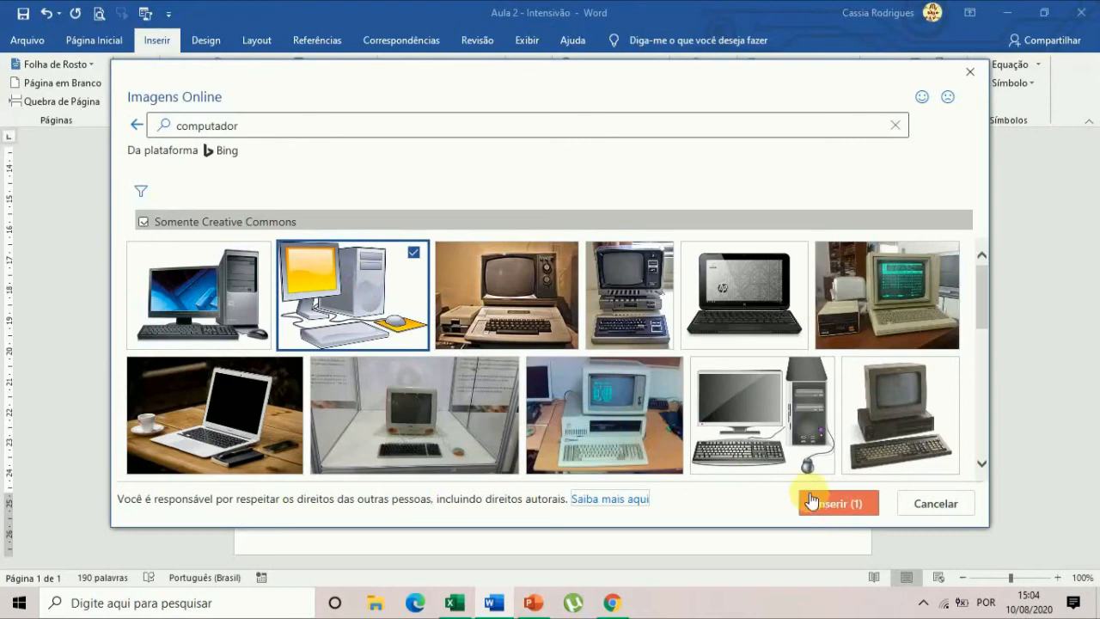
click(850, 504)
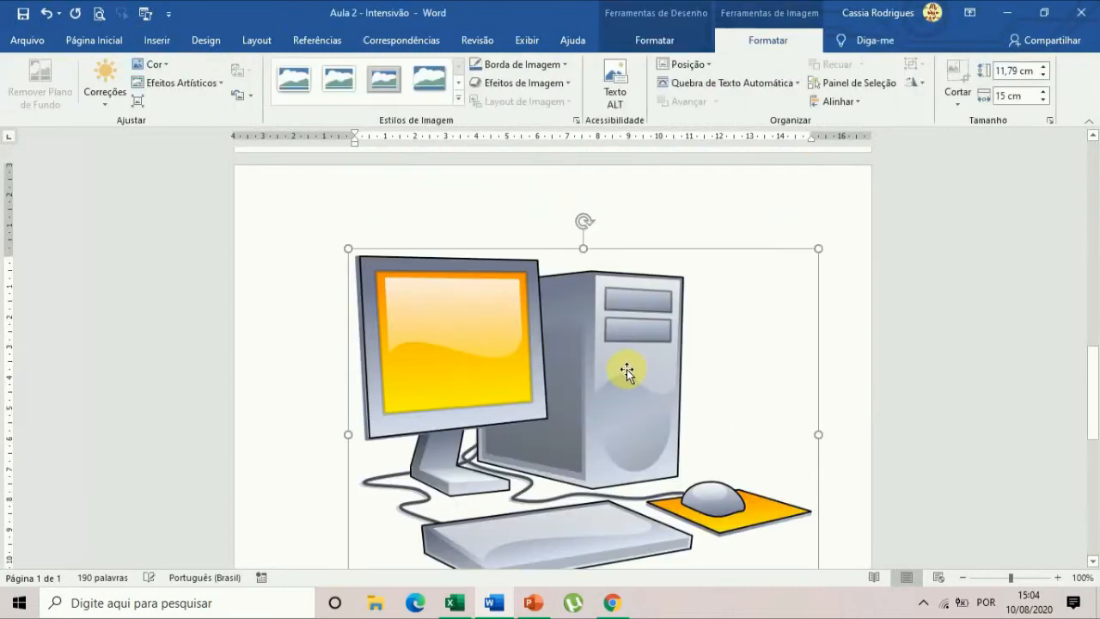
scroll(643, 380, down, 6)
scroll(670, 397, up, 4)
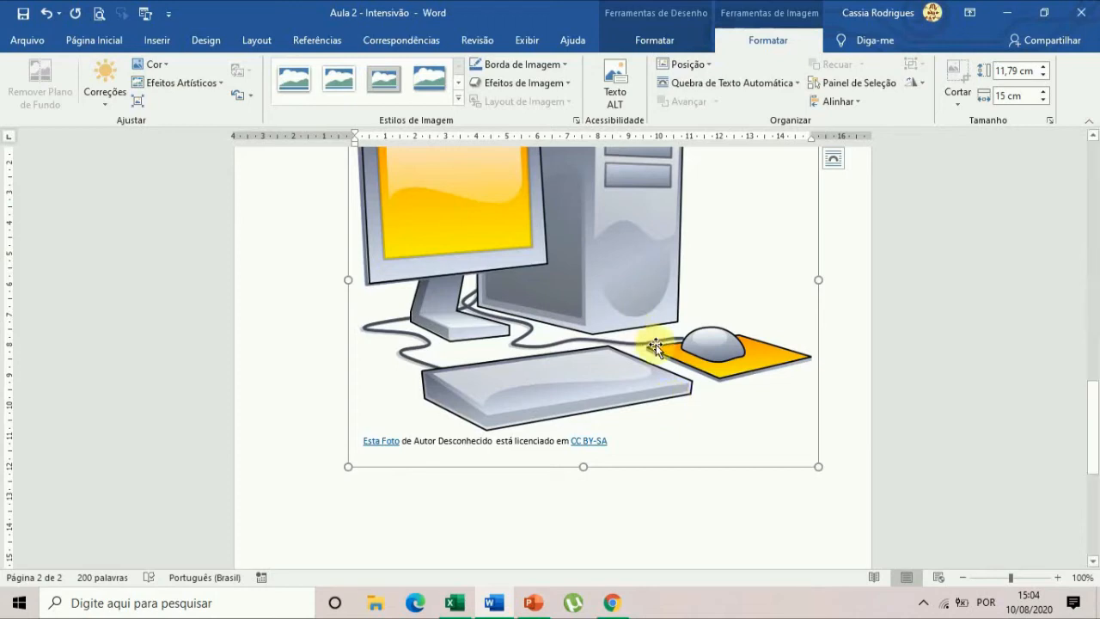
scroll(658, 343, up, 1)
scroll(655, 344, up, 4)
scroll(768, 401, up, 10)
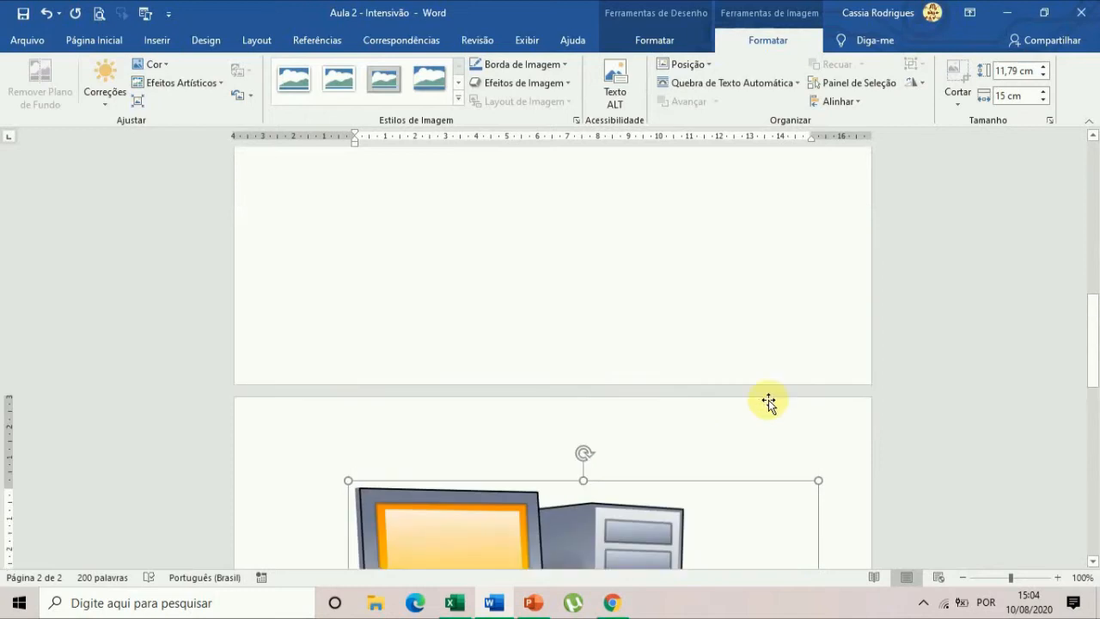
scroll(714, 388, down, 14)
scroll(712, 409, down, 2)
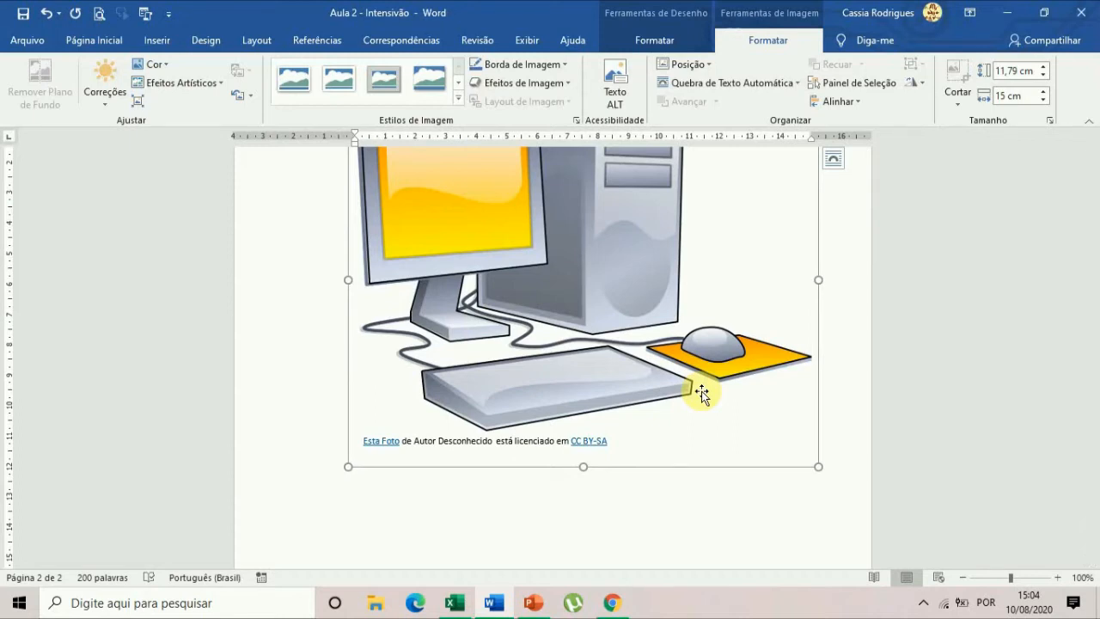
key(Delete)
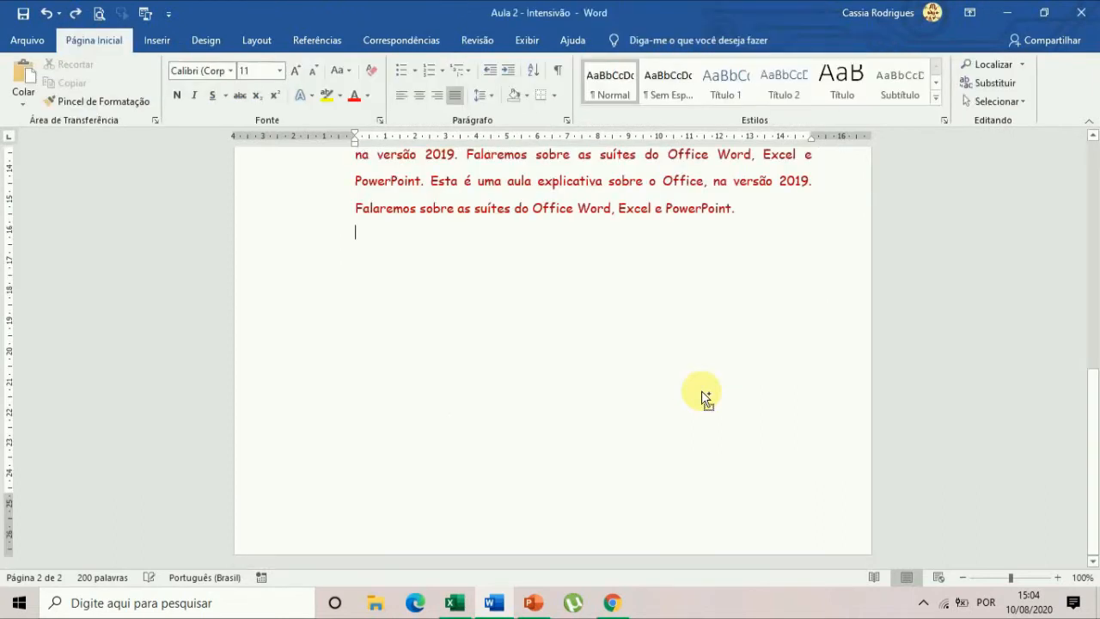
Restore the Múltipla Informática picture below the red paragraph, and try moving it up into the text before undoing the moves.
key(ctrl+v)
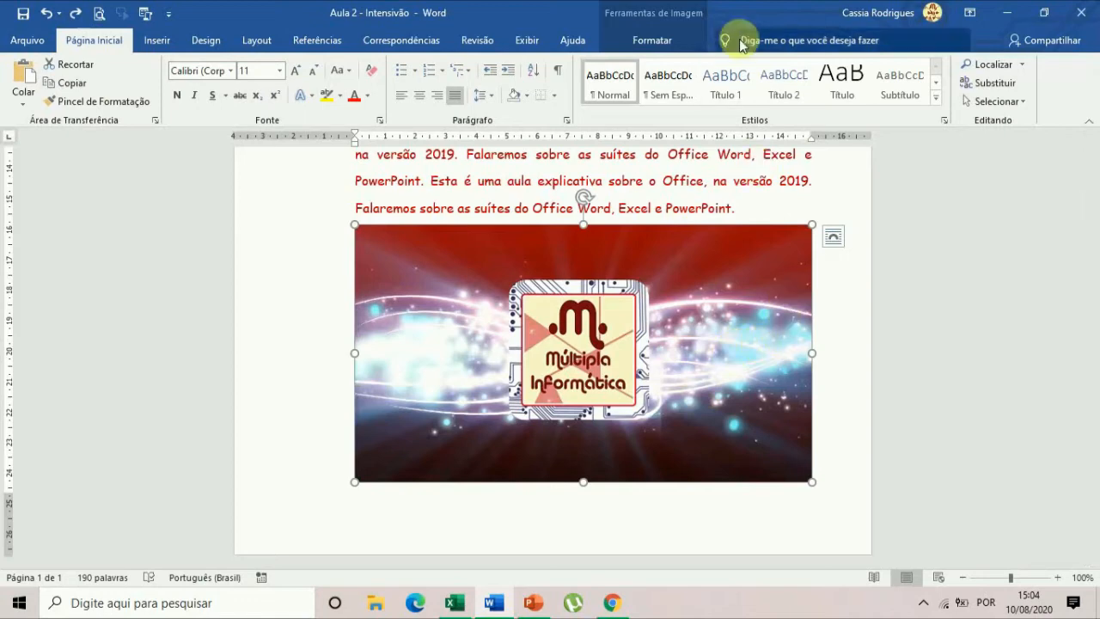
click(707, 342)
mouse_move(684, 230)
mouse_down()
mouse_move(754, 376)
mouse_move(733, 397)
mouse_move(705, 491)
mouse_move(672, 220)
mouse_up()
scroll(703, 381, up, 4)
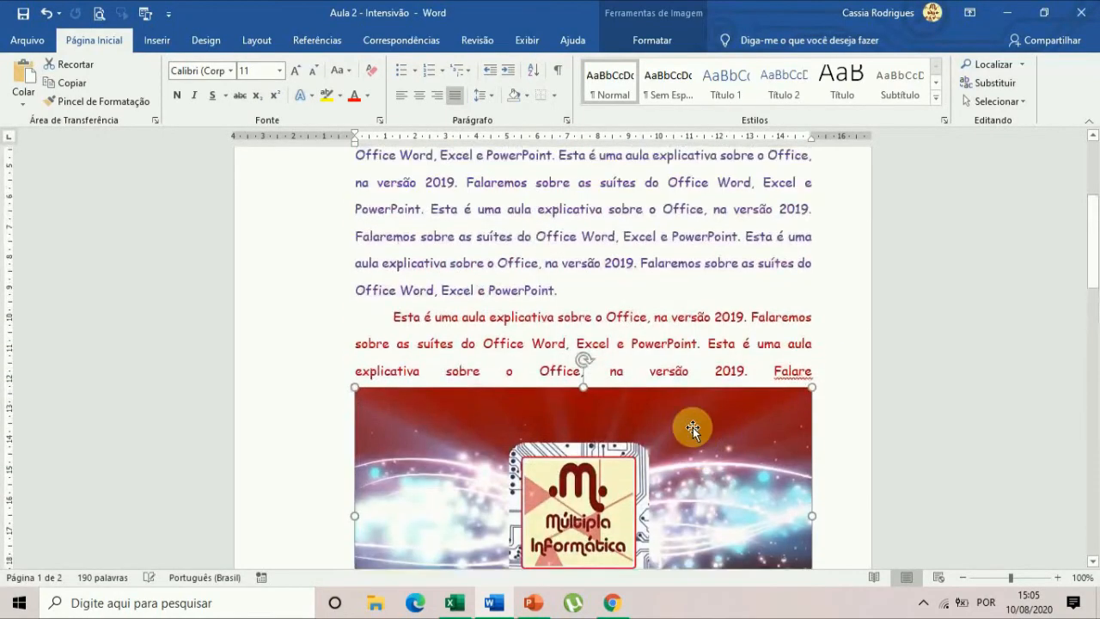
scroll(693, 443, down, 4)
scroll(695, 420, down, 5)
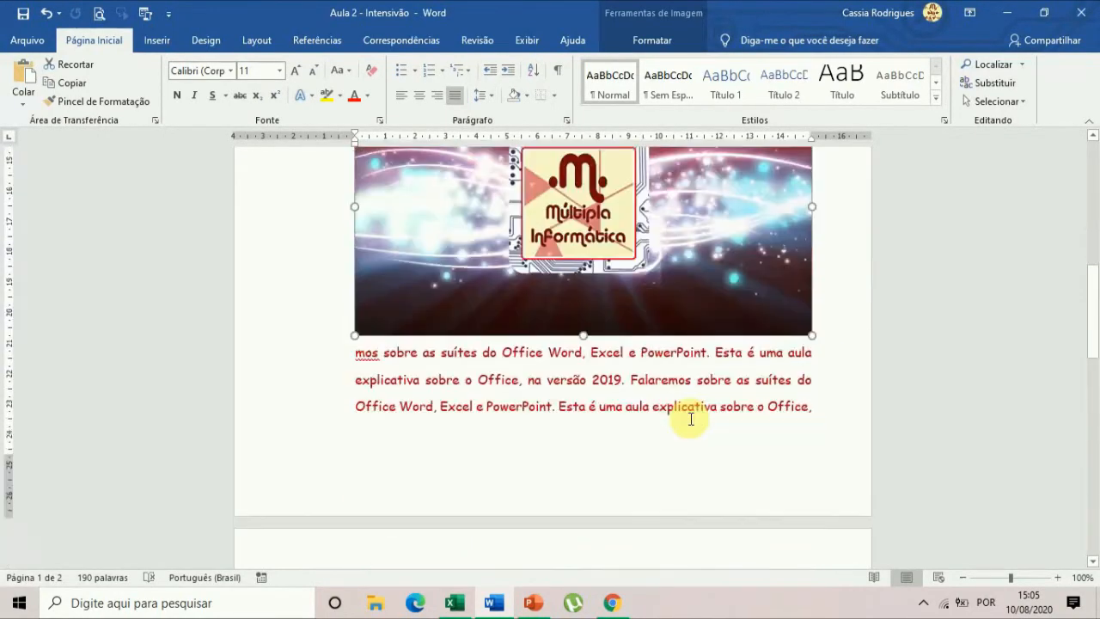
key(ctrl+z)
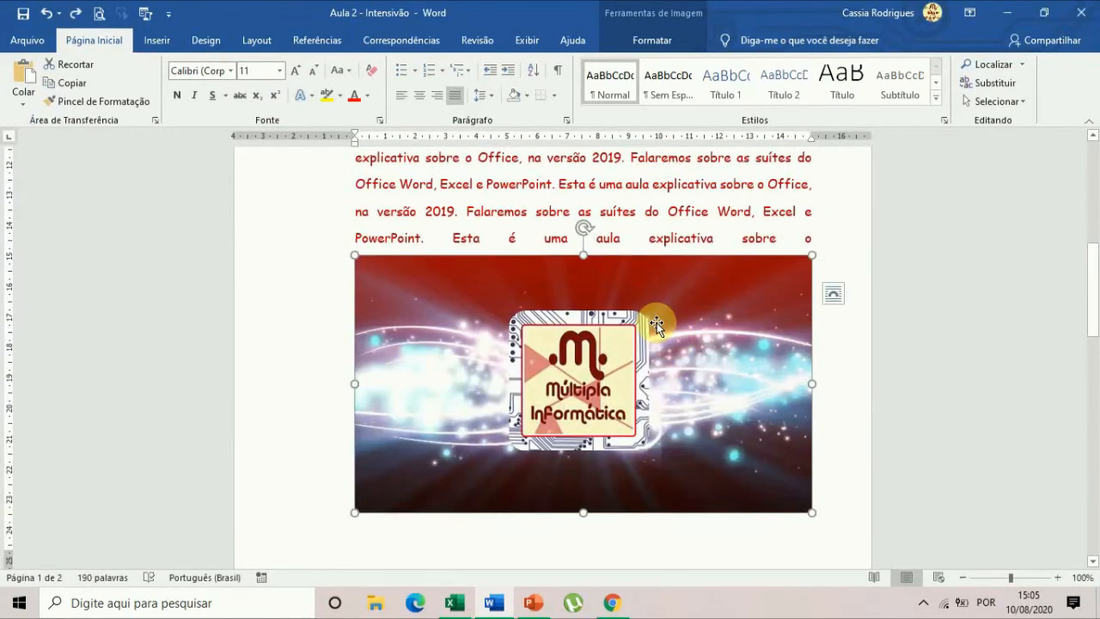
key(ctrl+y)
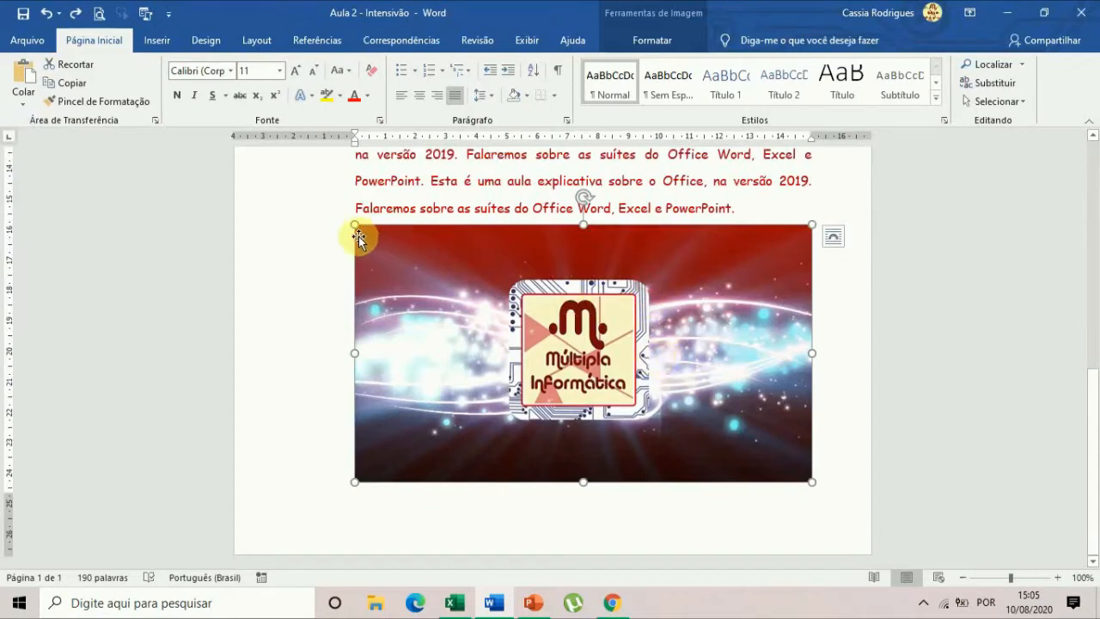
Look at the picture formatting tools, deselecting the logo picture and selecting it again.
click(658, 38)
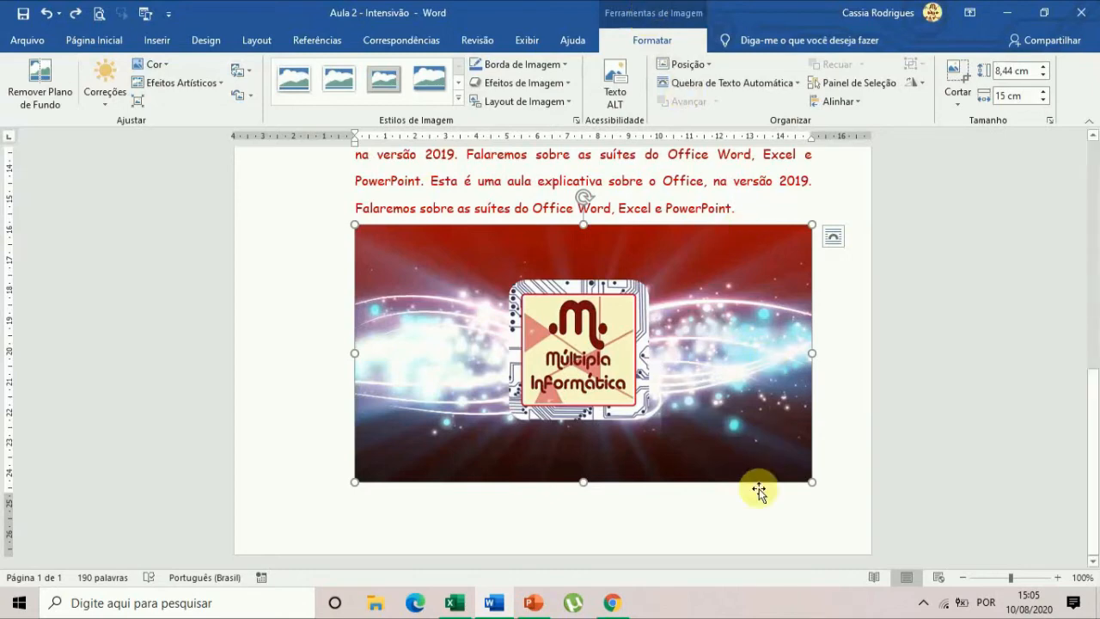
click(757, 523)
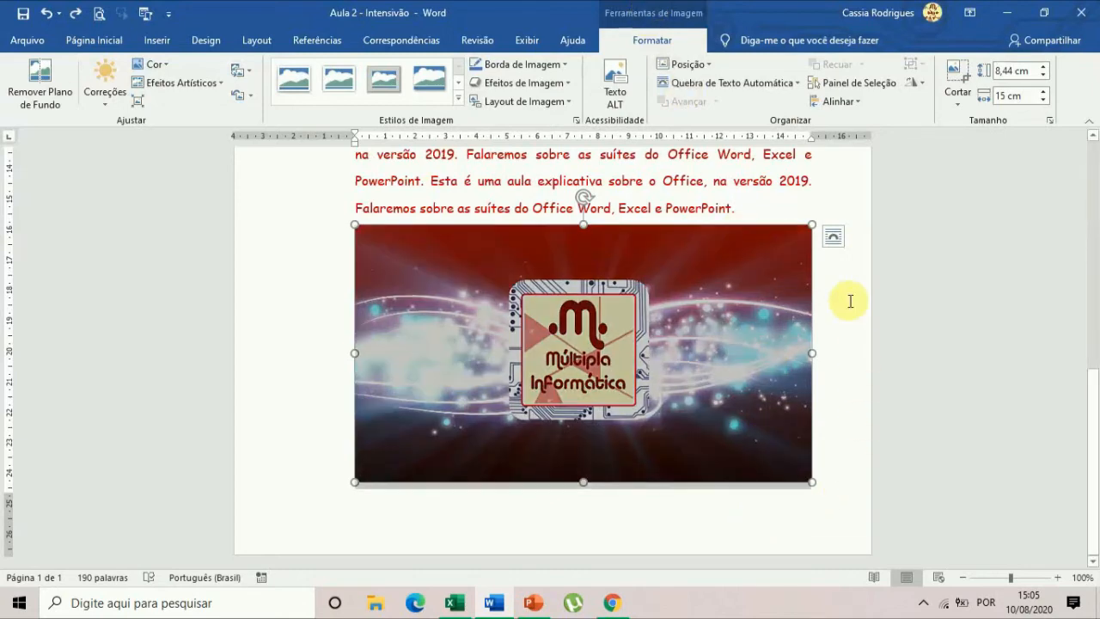
click(794, 182)
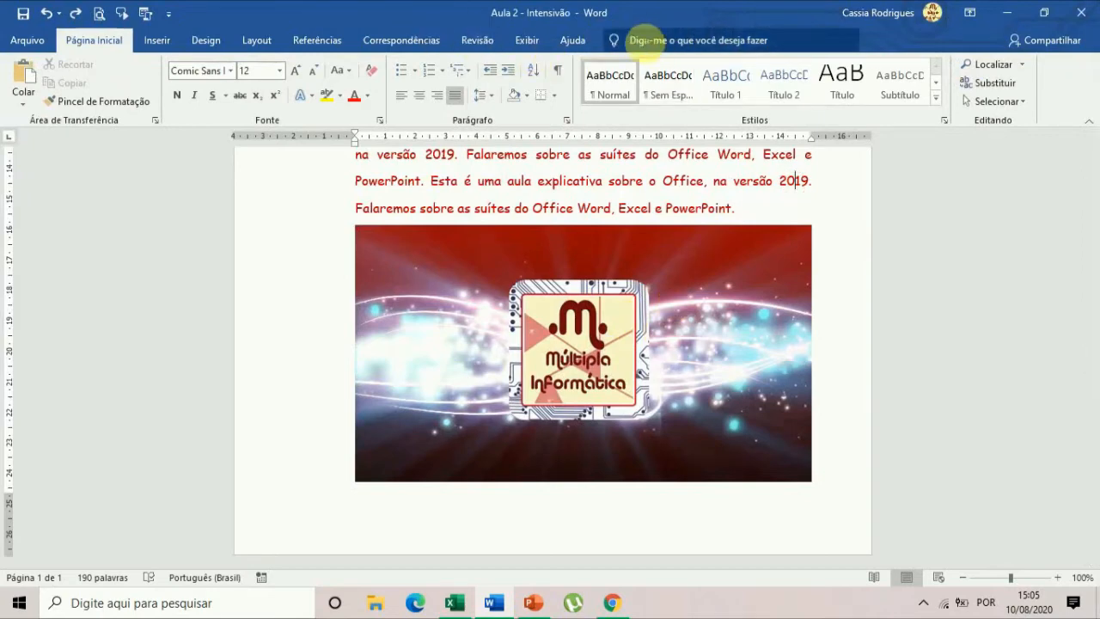
click(720, 283)
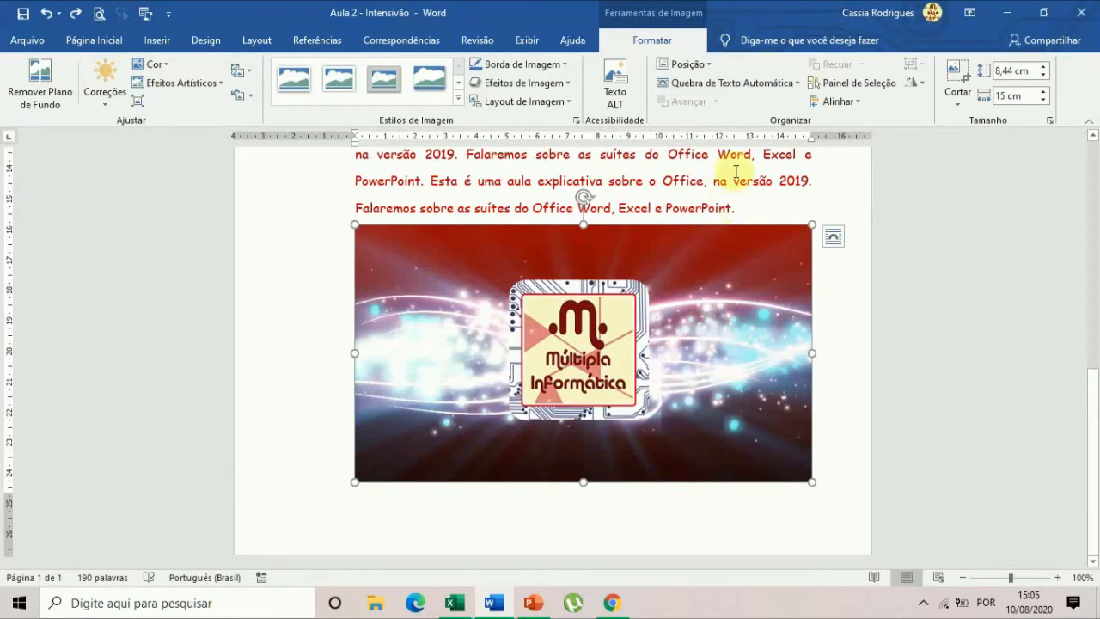
Set the text wrapping of the selected logo picture to Justa.
click(728, 86)
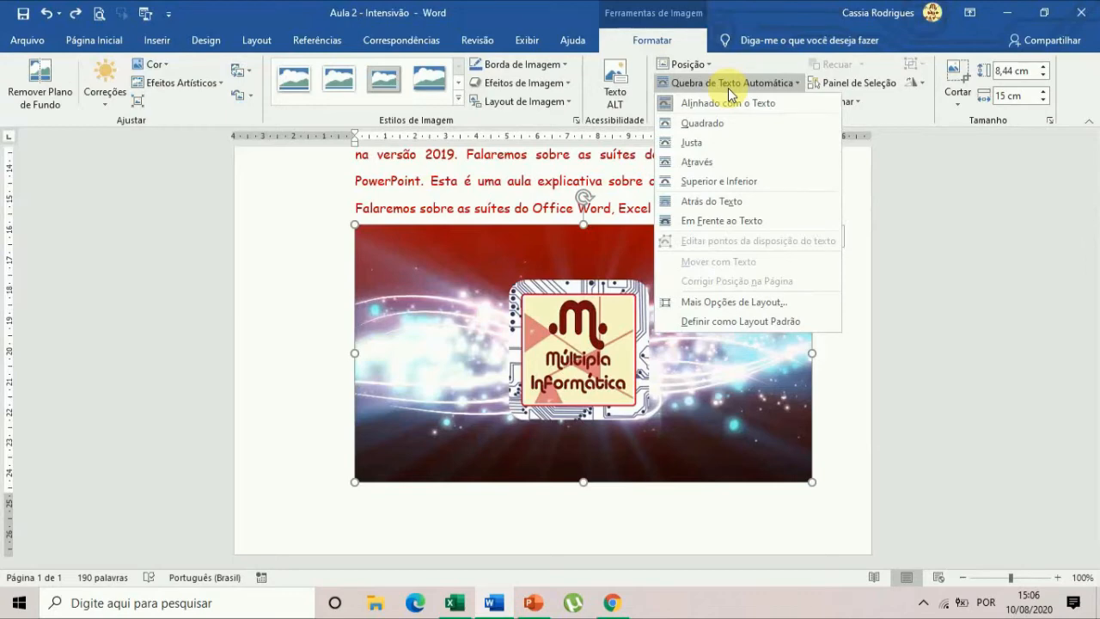
click(728, 88)
click(728, 88)
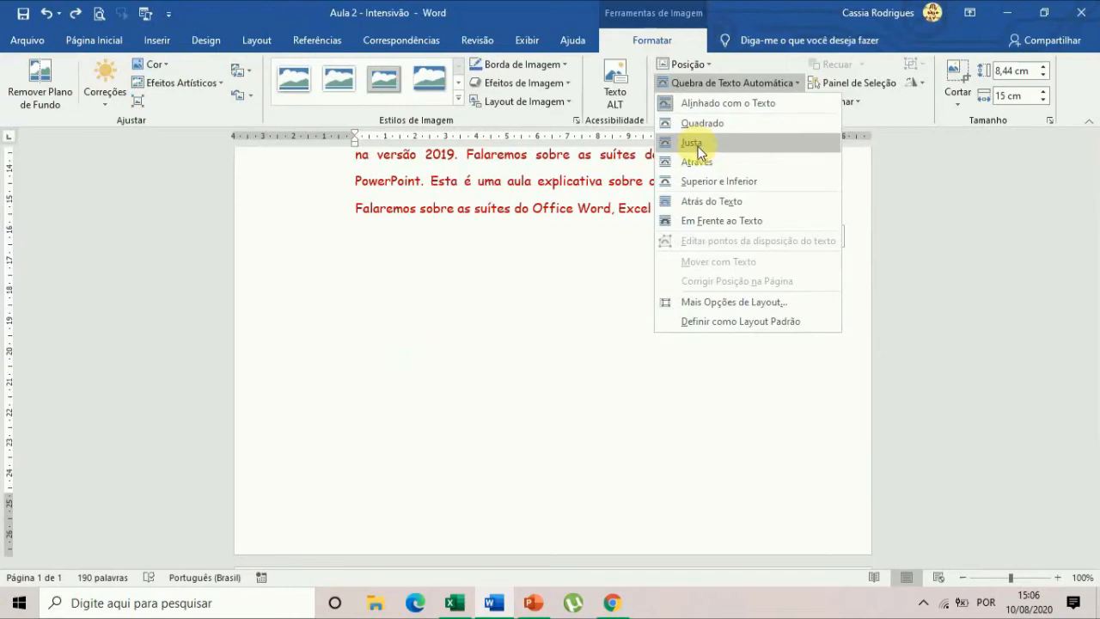
click(697, 146)
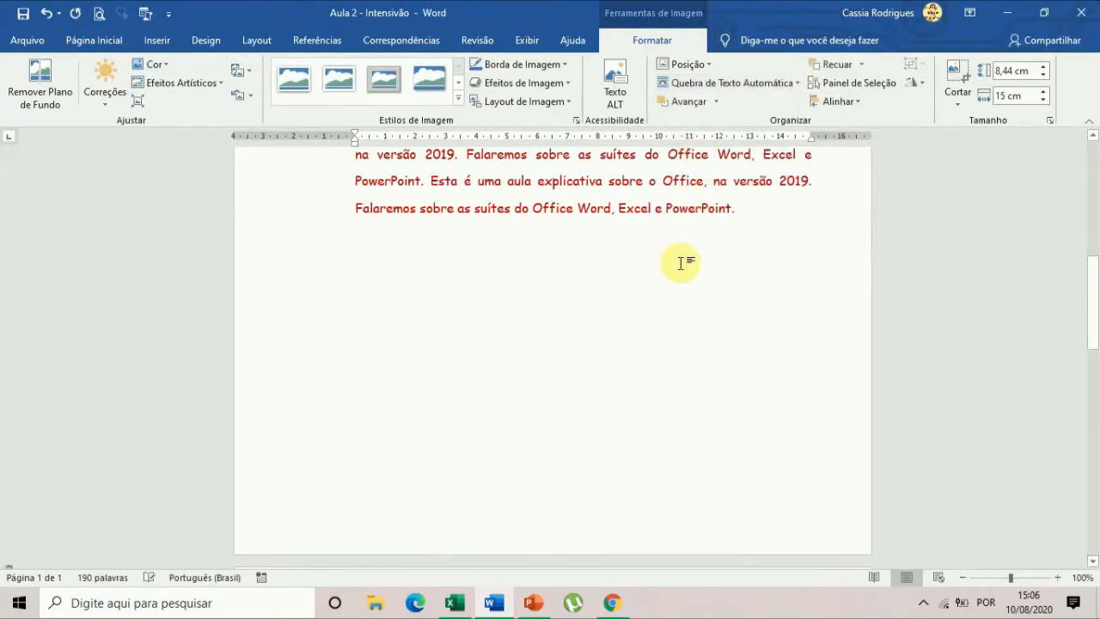
Move the logo picture to the start of page 1, left of the DESENVOLVIMENTO title, and shrink it to about 3.84 × 6.83 cm.
scroll(633, 380, up, 6)
scroll(636, 378, down, 3)
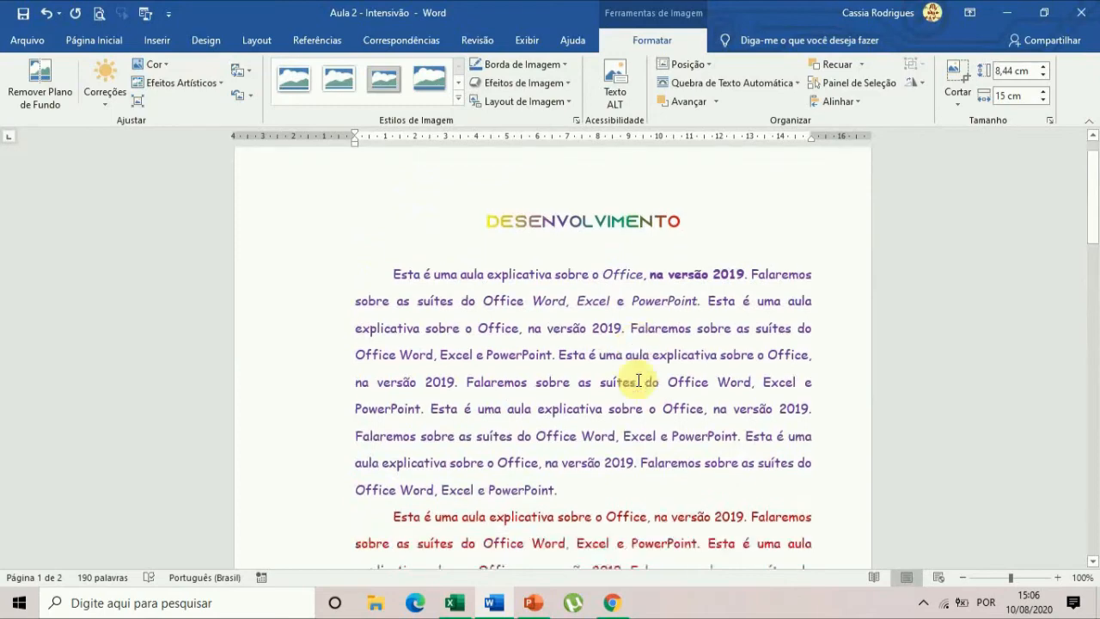
scroll(646, 369, down, 8)
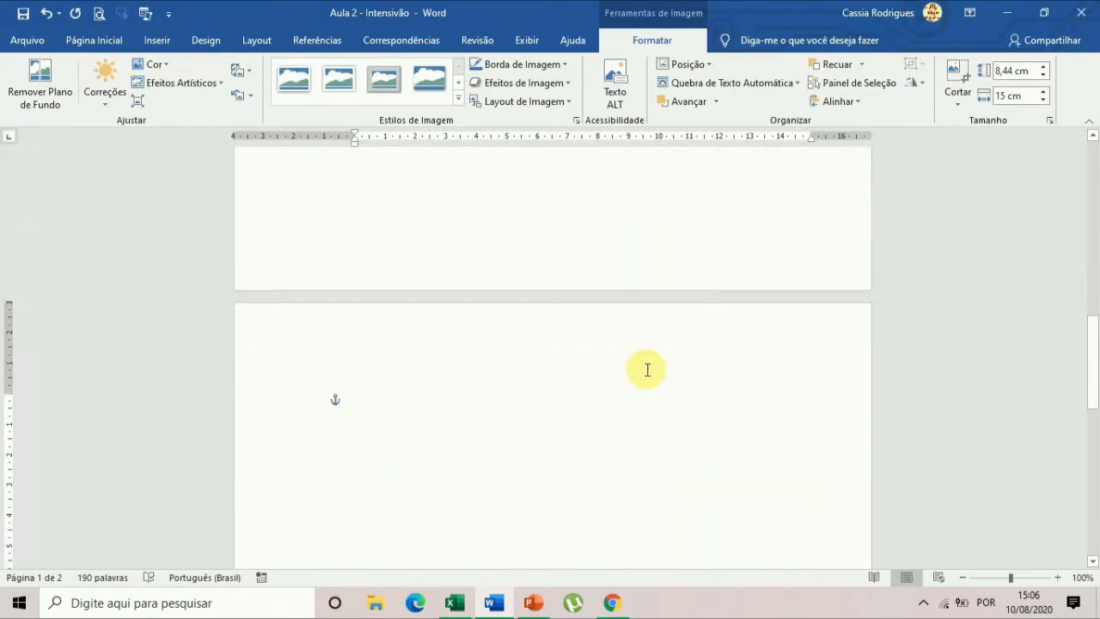
scroll(646, 369, down, 8)
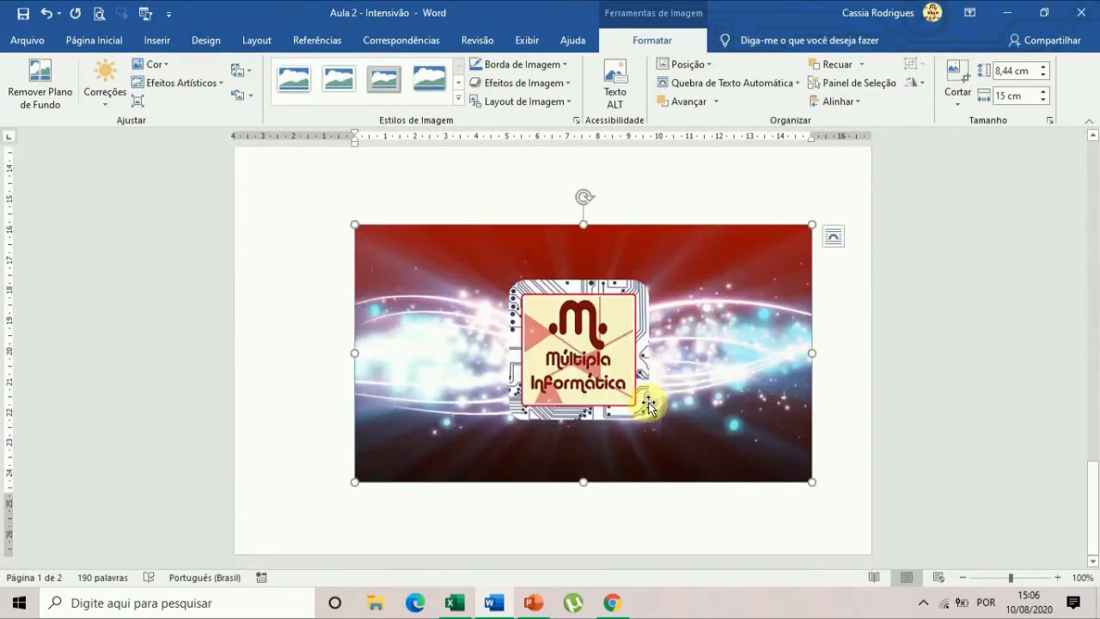
scroll(648, 378, down, 4)
scroll(653, 326, up, 6)
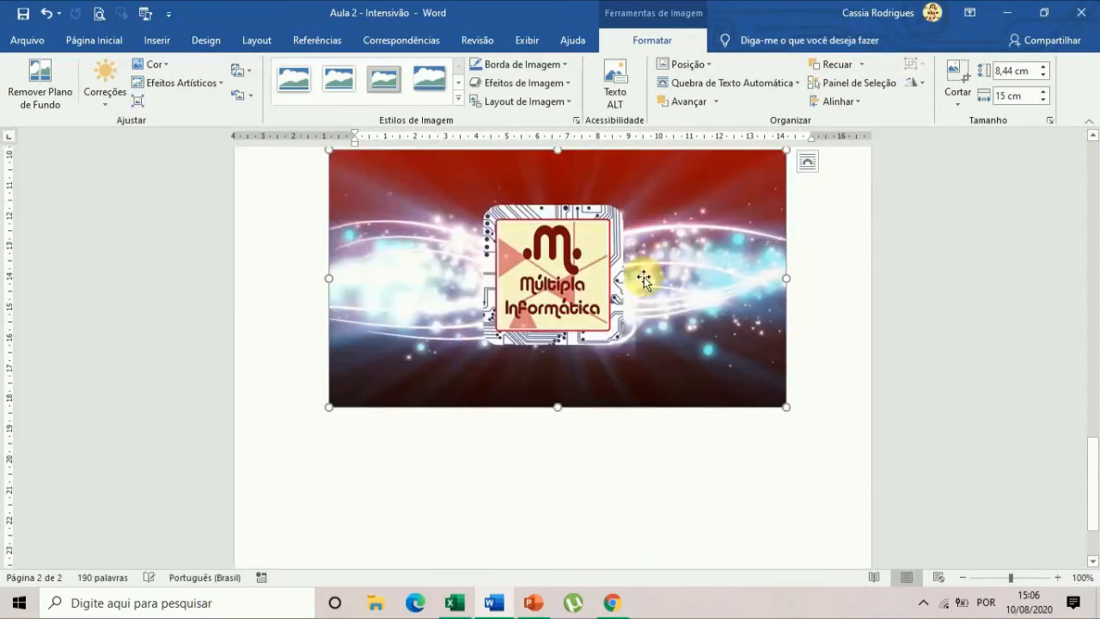
drag(615, 423, 644, 378)
scroll(644, 378, up, 2)
drag(655, 439, 516, 352)
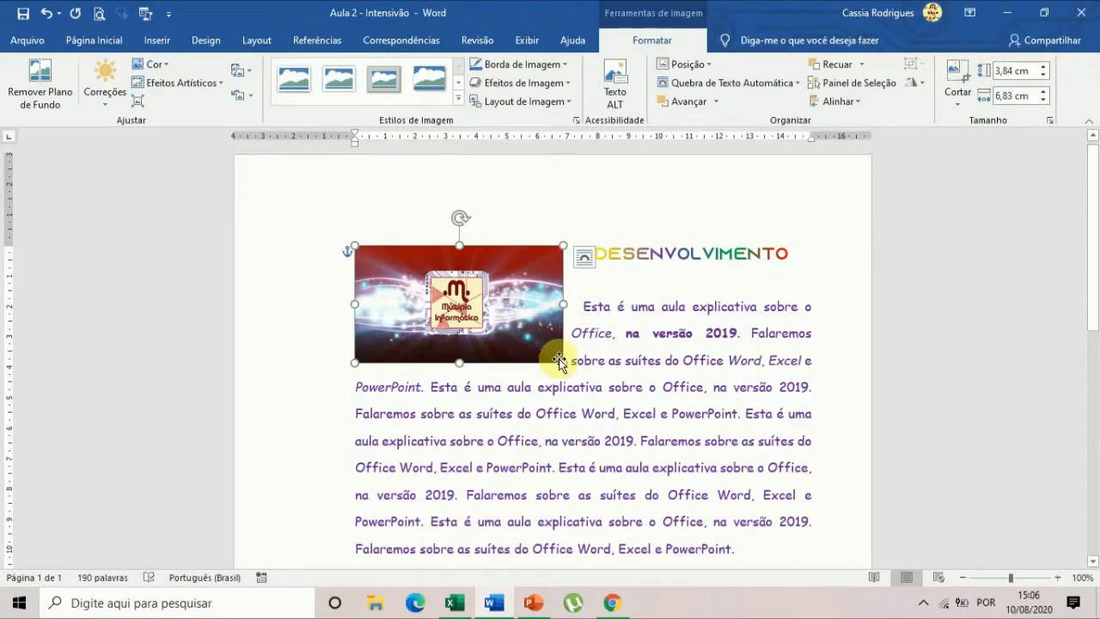
Stretch the logo picture freehand to about 8.39 cm high and 10.69 cm wide.
mouse_move(563, 246)
mouse_down()
mouse_move(667, 216)
mouse_move(568, 268)
mouse_move(565, 246)
mouse_up()
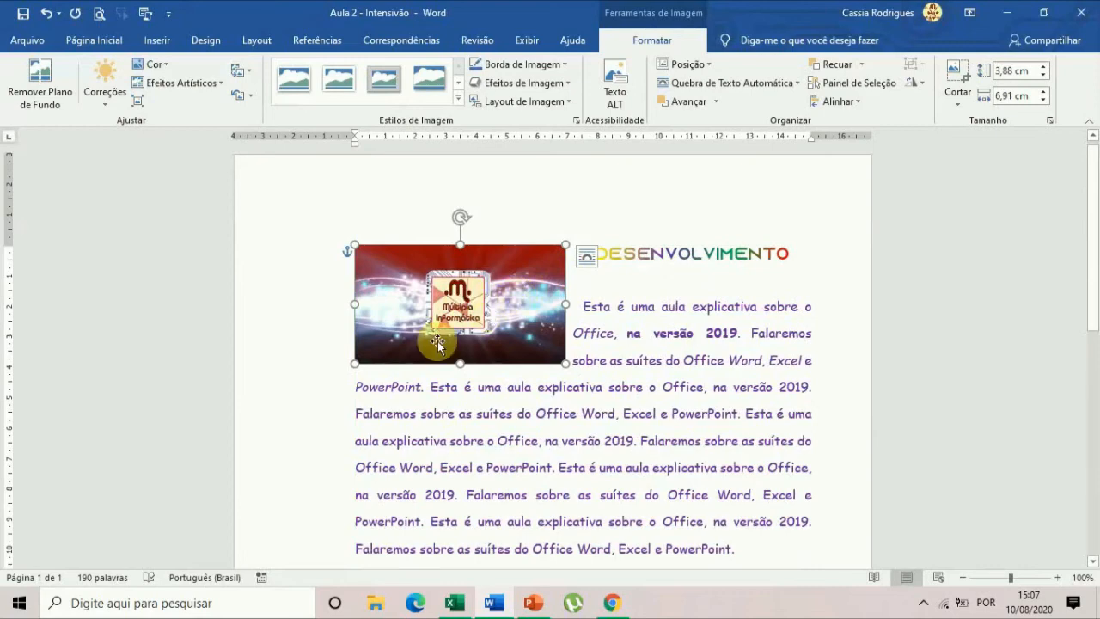
drag(461, 361, 444, 499)
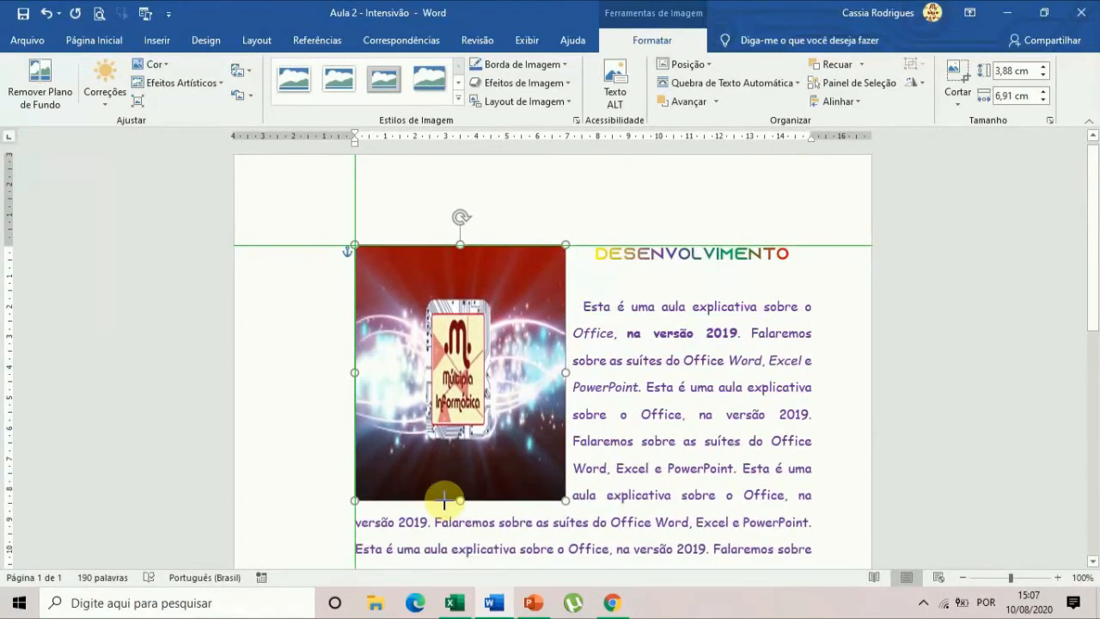
drag(565, 372, 679, 362)
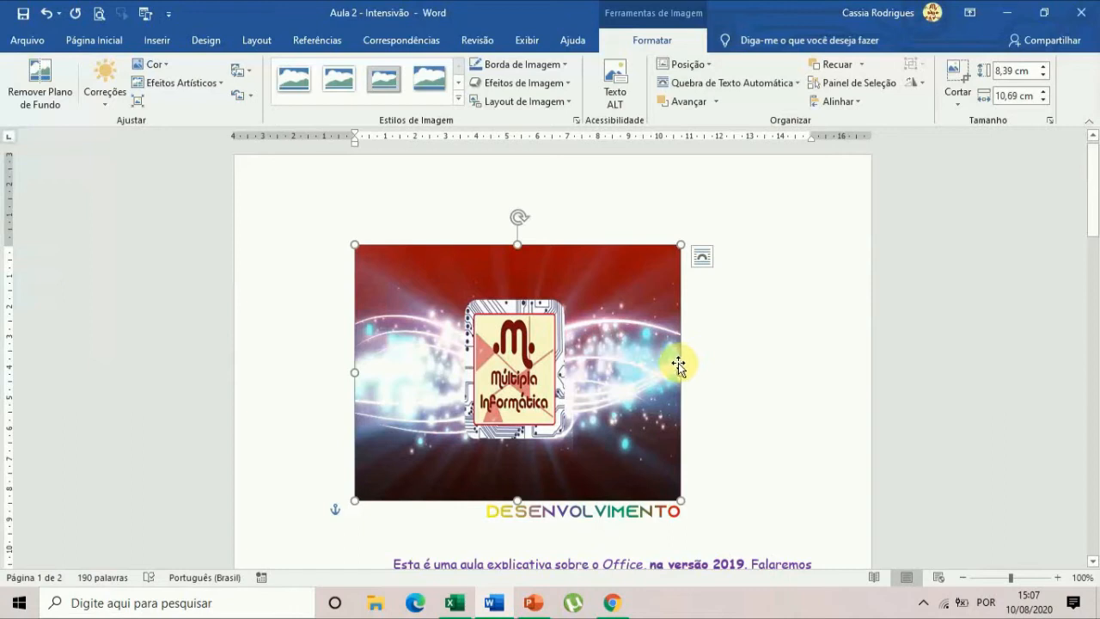
Set the logo picture's height to exactly 25 cm and its width to 20 cm.
click(1003, 99)
click(1007, 74)
click(1011, 75)
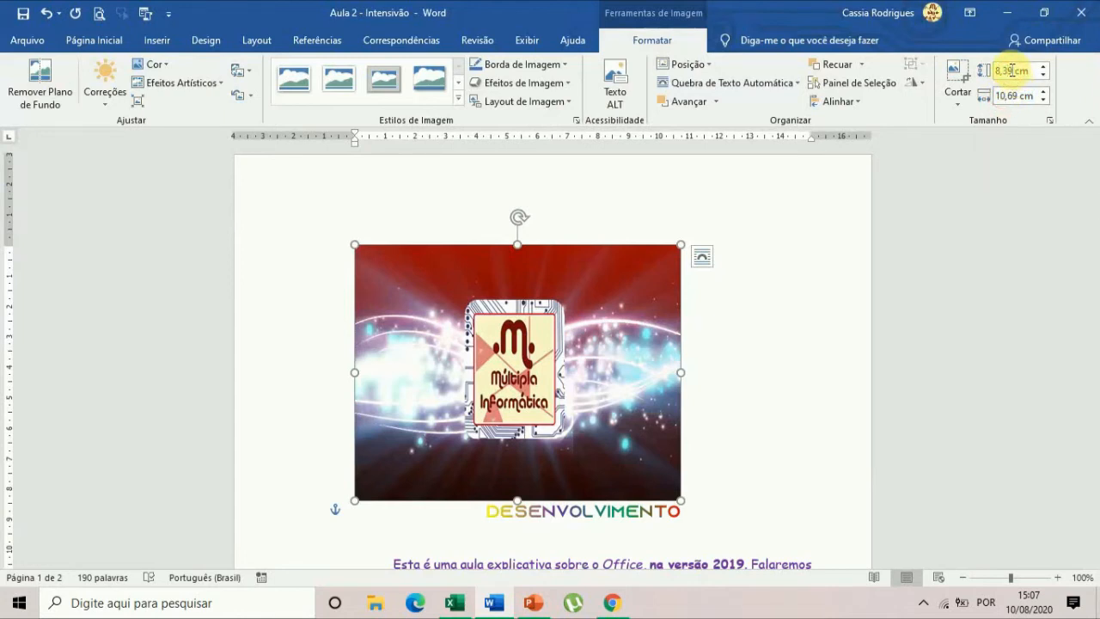
double_click(1013, 70)
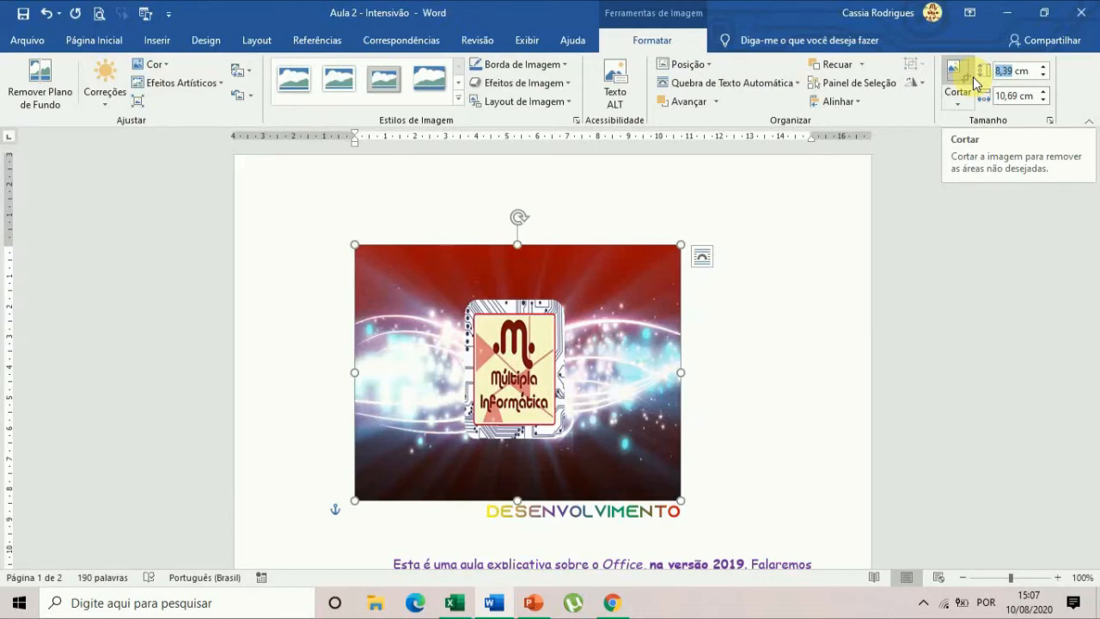
text(25)
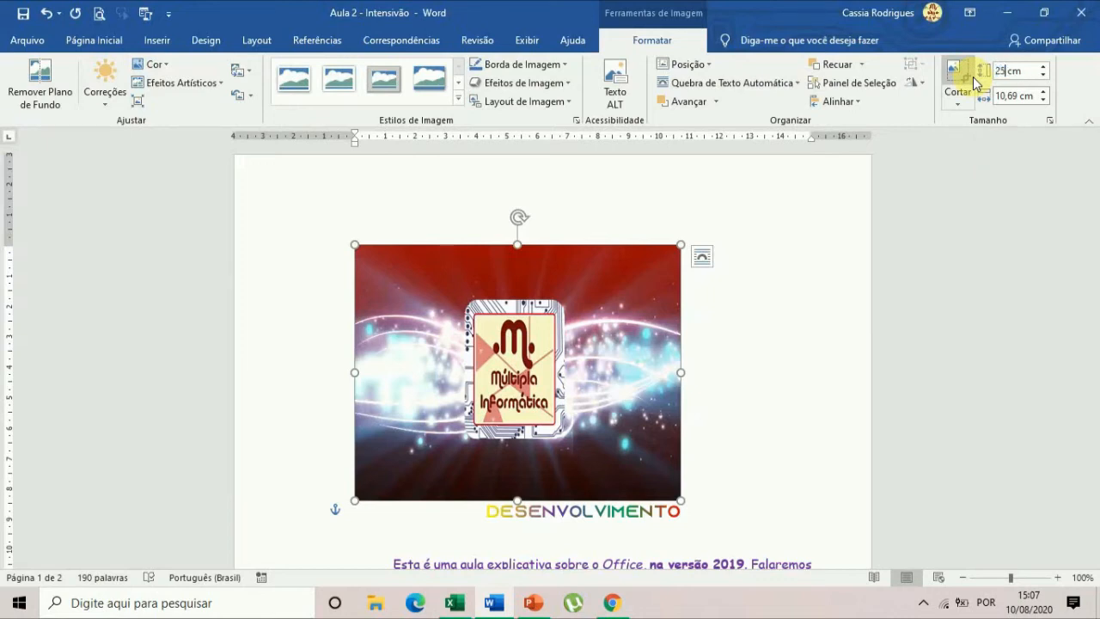
click(1012, 96)
text(20)
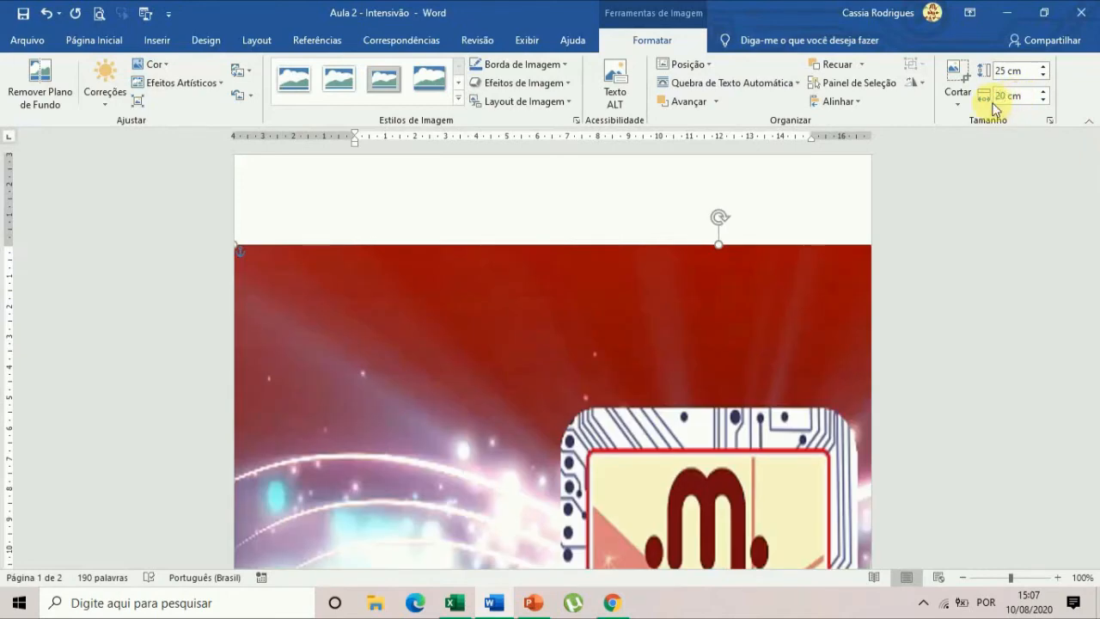
Turn off Fixar taxa de proporção for the logo picture and set its absolute height to 25 cm, keeping the 20 cm width.
key(Return)
click(1014, 76)
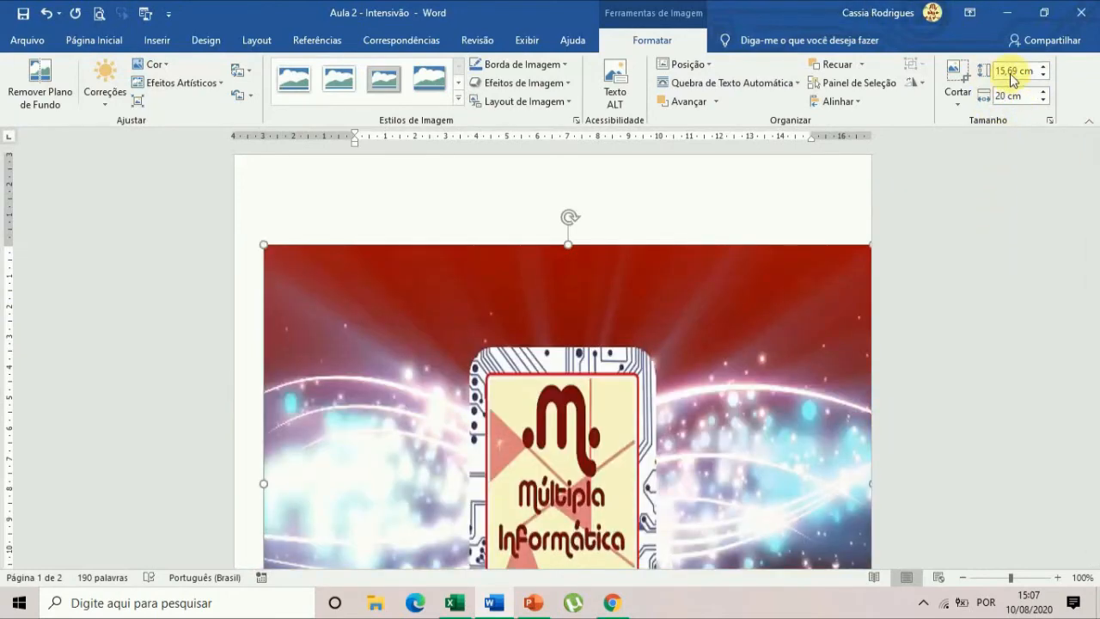
click(1048, 120)
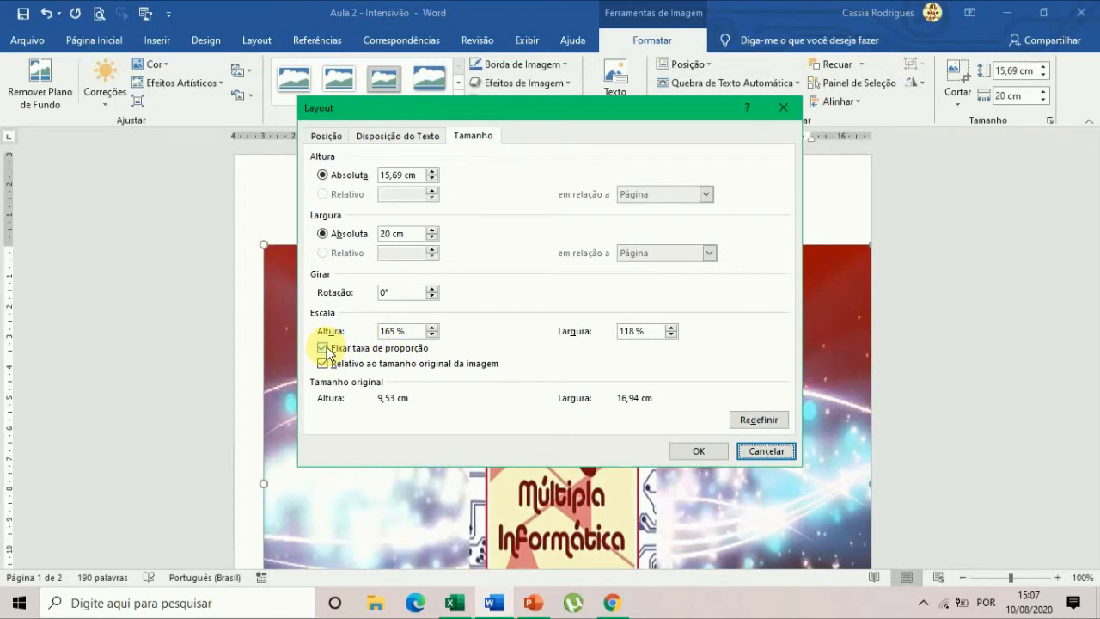
click(323, 349)
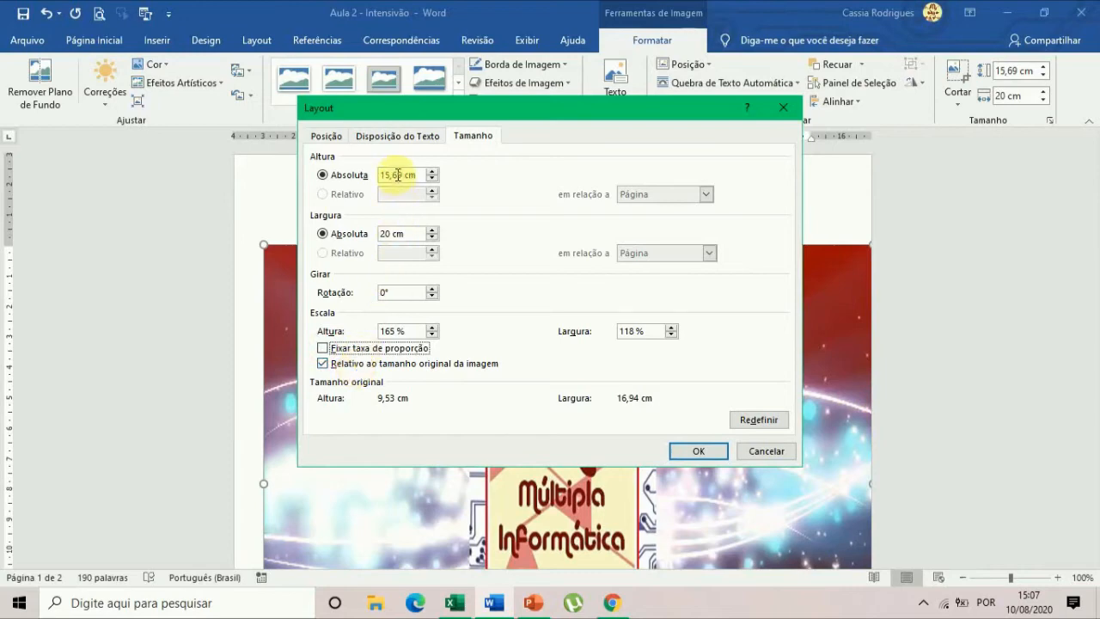
drag(401, 172, 364, 174)
text(25)
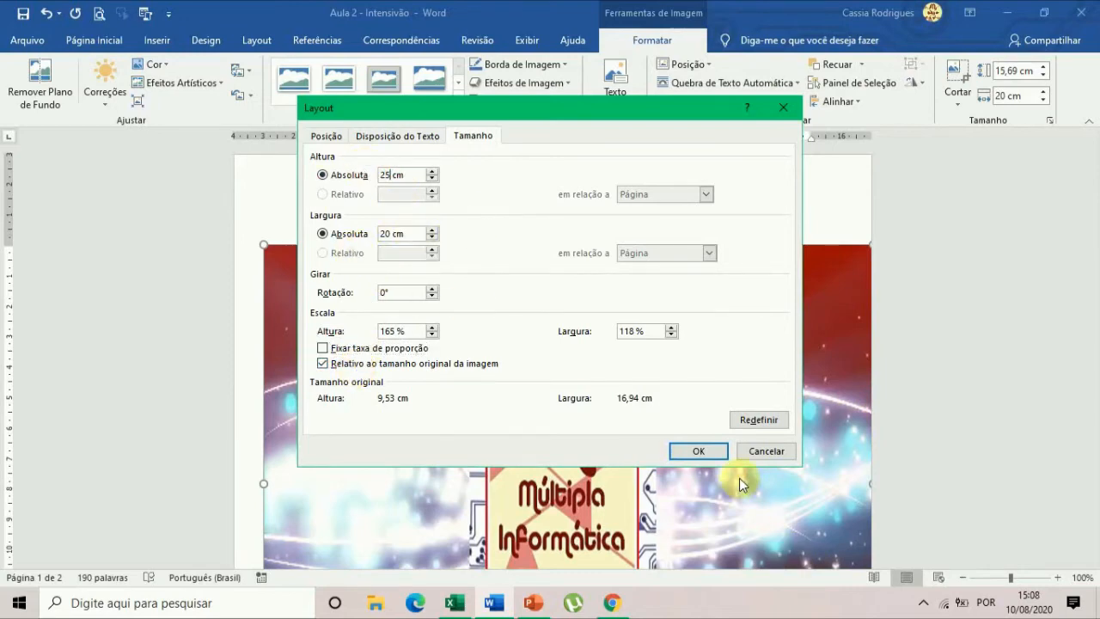
click(697, 451)
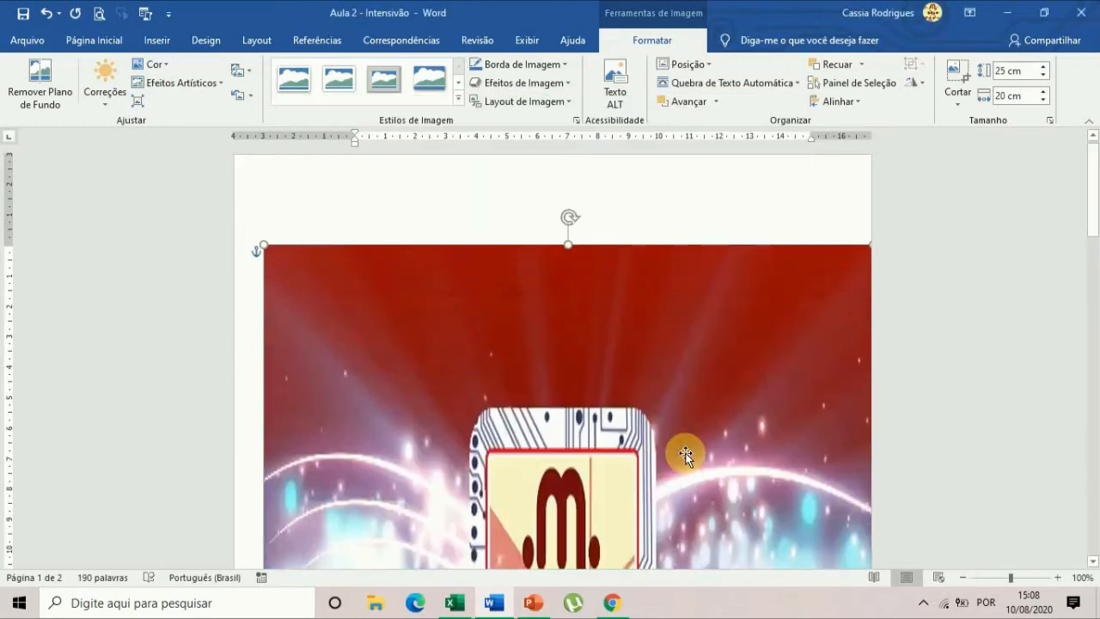
Nudge the enlarged logo picture about half a centimetre sideways to centre it between the edges of page 1.
scroll(689, 450, down, 5)
scroll(712, 458, down, 6)
scroll(721, 452, up, 9)
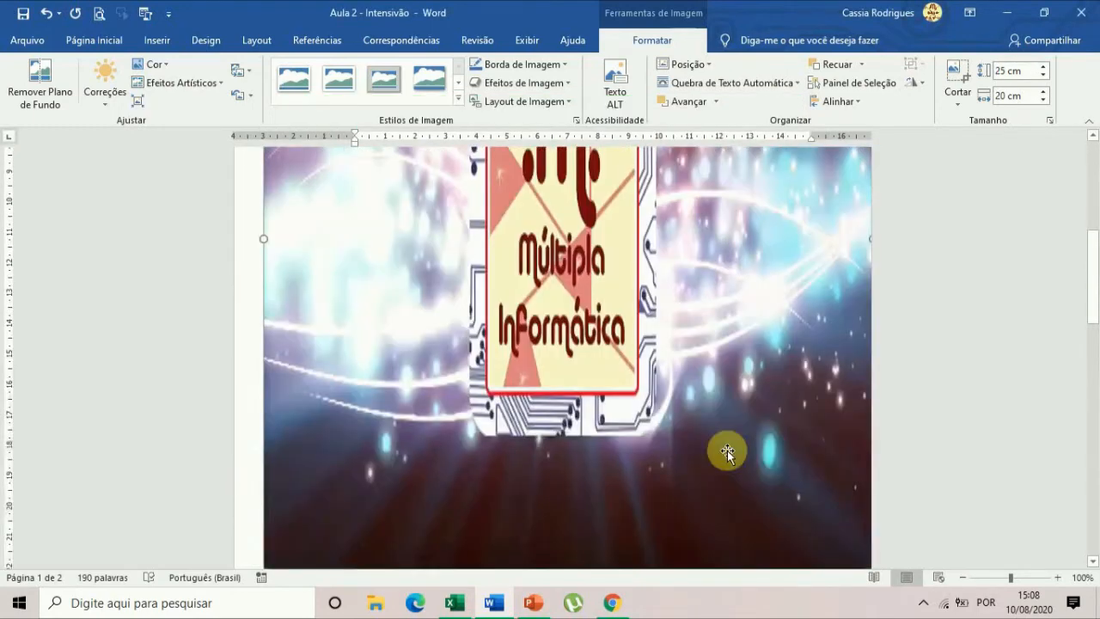
scroll(728, 450, up, 3)
mouse_move(817, 396)
mouse_down()
mouse_move(784, 400)
mouse_move(801, 399)
mouse_up()
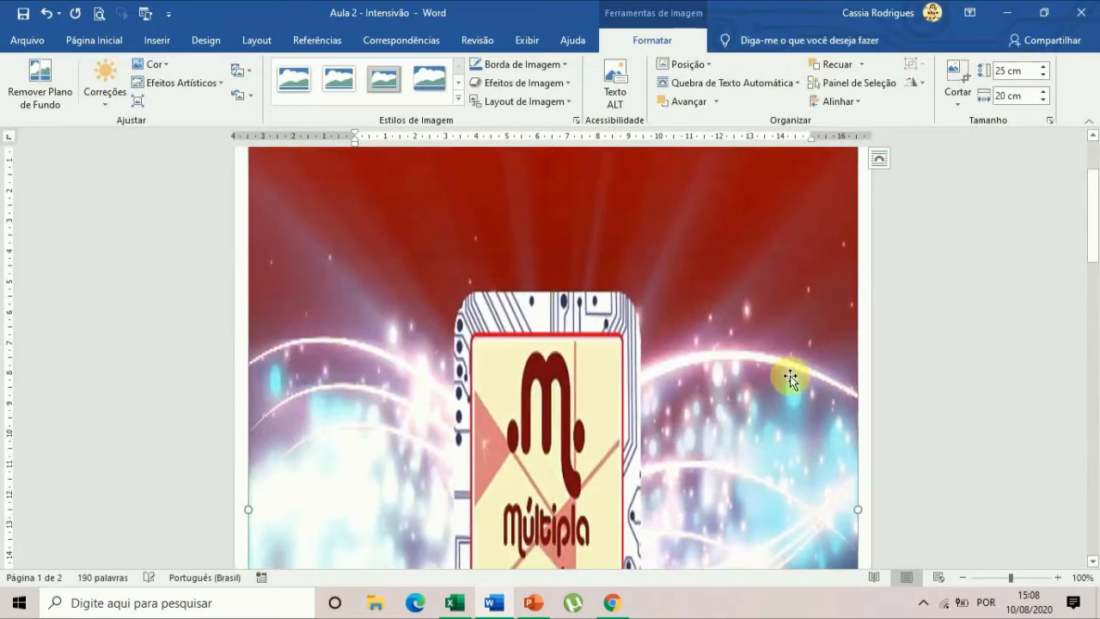
scroll(791, 378, down, 10)
scroll(791, 383, down, 3)
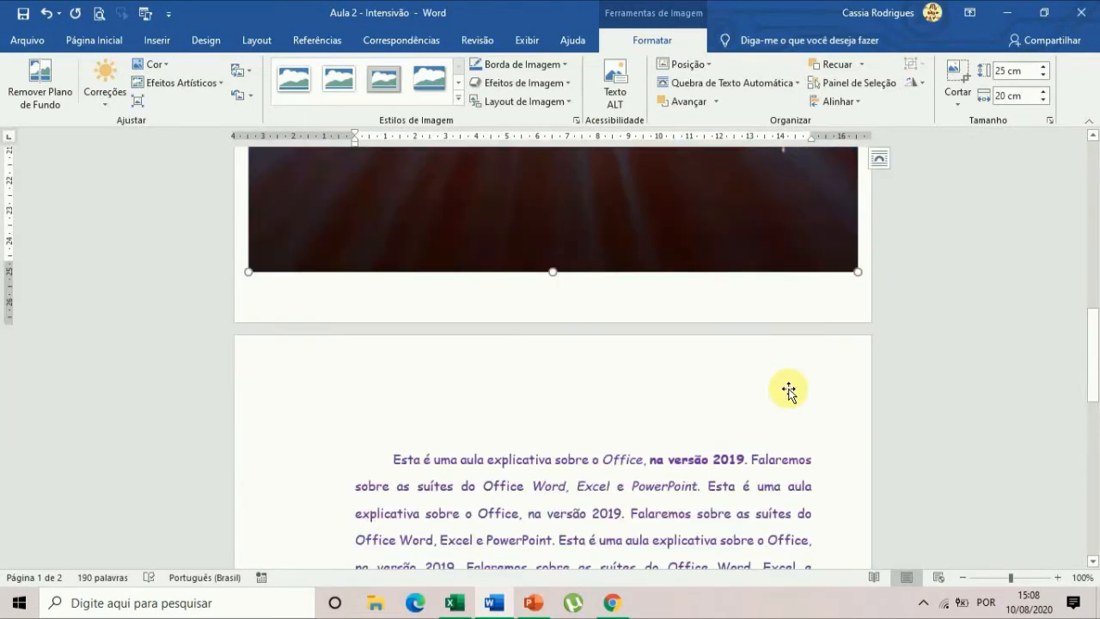
Set the logo picture's height to 10 cm and its width to 15 cm.
double_click(1004, 71)
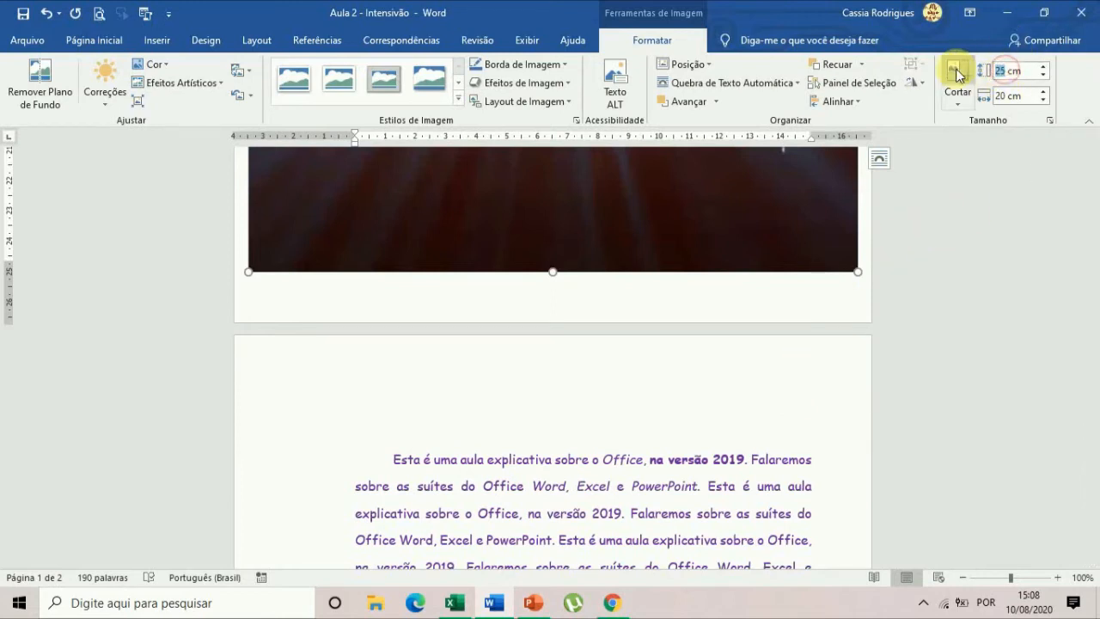
key(Tab)
text(15)
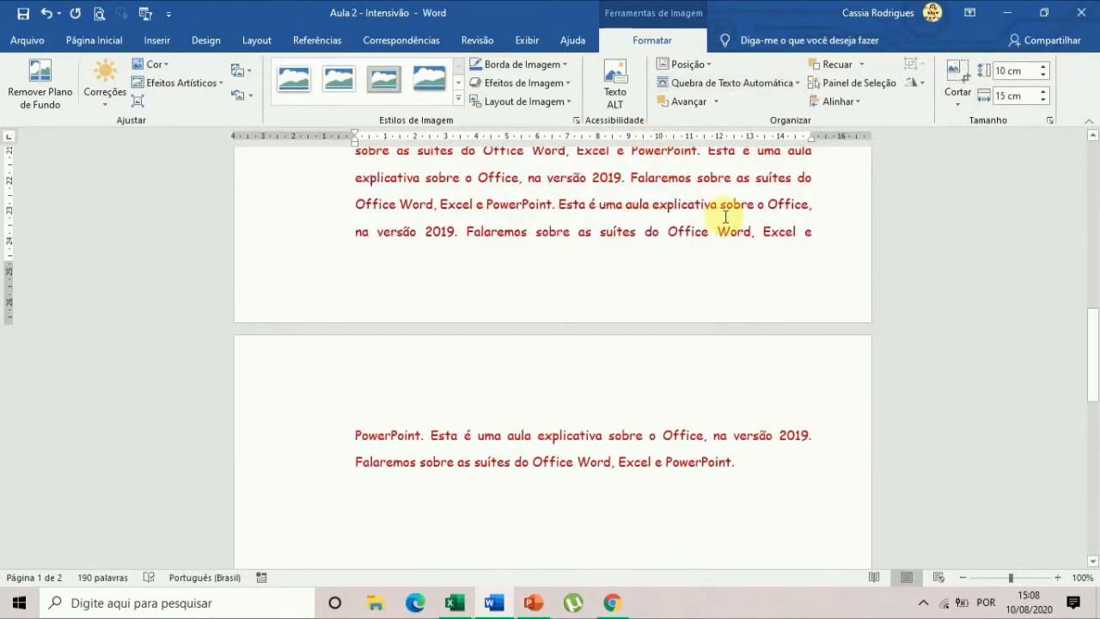
scroll(663, 249, up, 10)
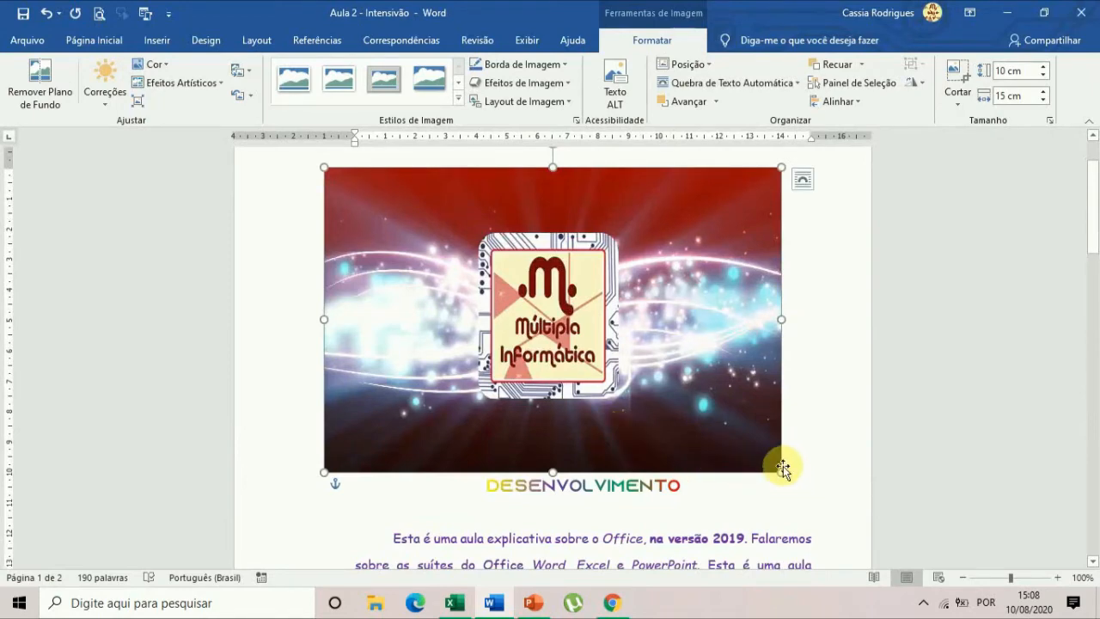
Move the logo picture to the start of the lines in the red paragraph and shrink it to about 5.53 cm high and 8.47 cm wide.
drag(716, 361, 731, 516)
drag(677, 248, 726, 427)
drag(815, 444, 613, 304)
scroll(614, 310, up, 3)
drag(550, 403, 570, 302)
scroll(675, 344, up, 1)
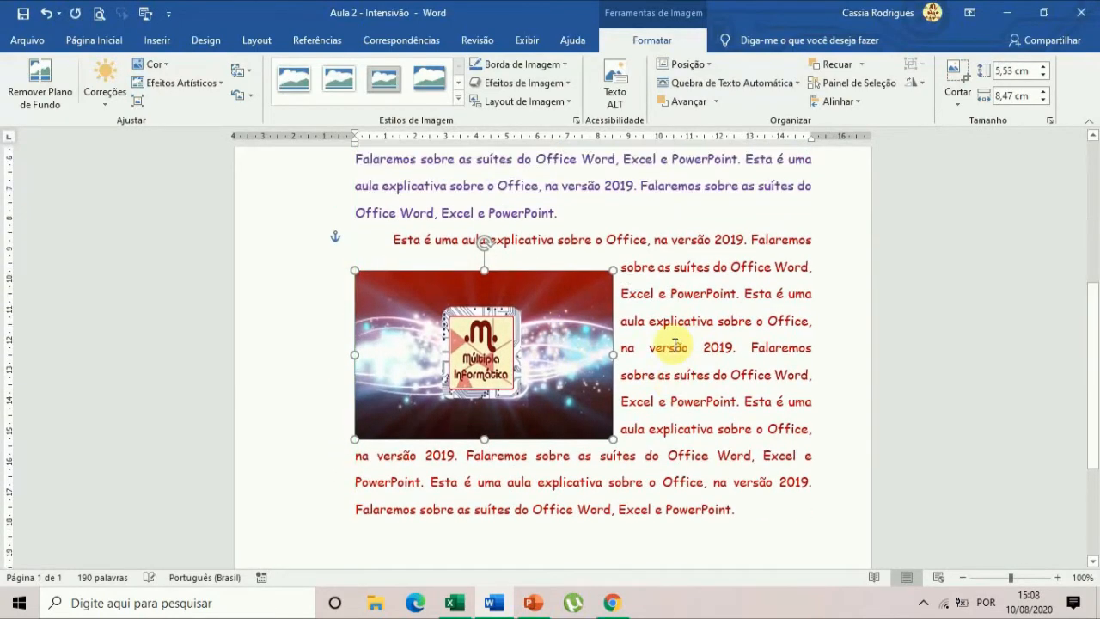
Apply the picture style with a thin black frame and soft shadow to the logo picture.
scroll(676, 343, up, 1)
scroll(623, 410, up, 1)
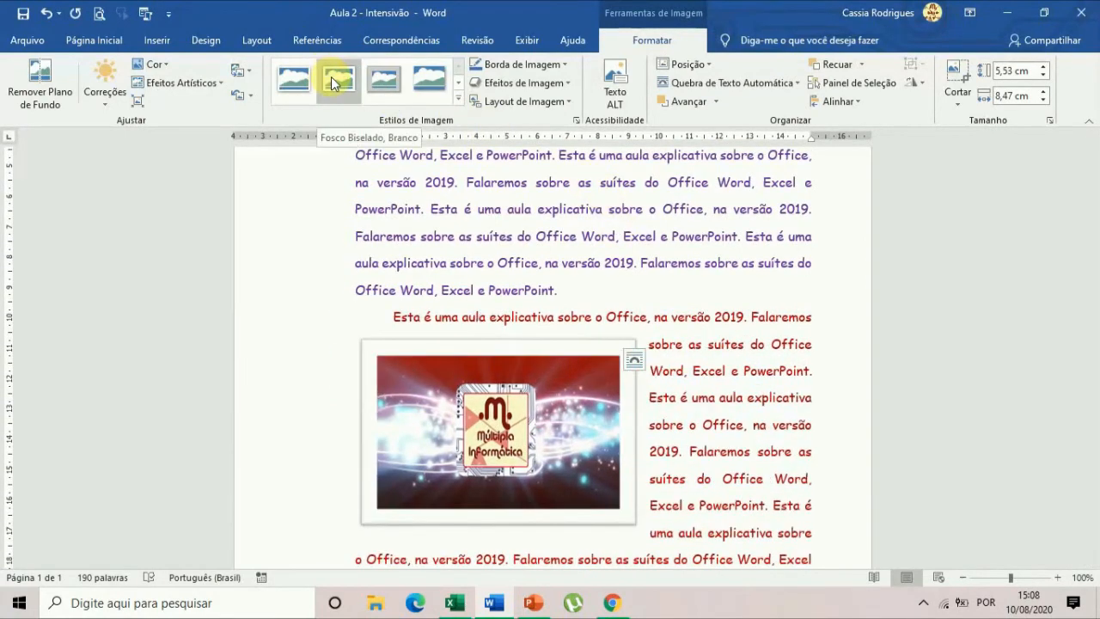
click(460, 98)
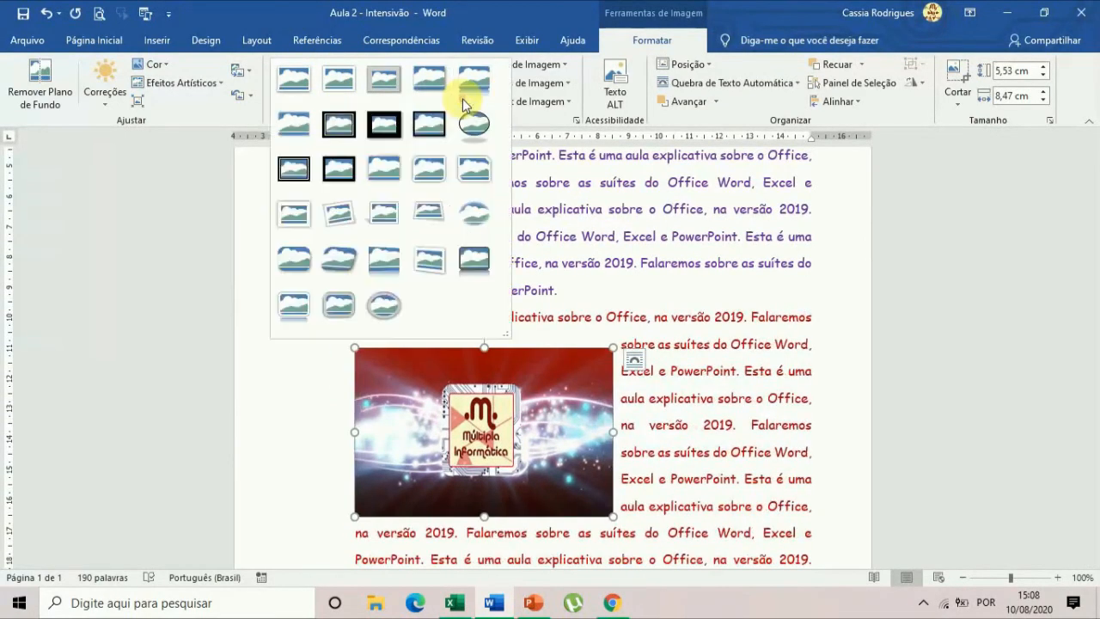
click(428, 129)
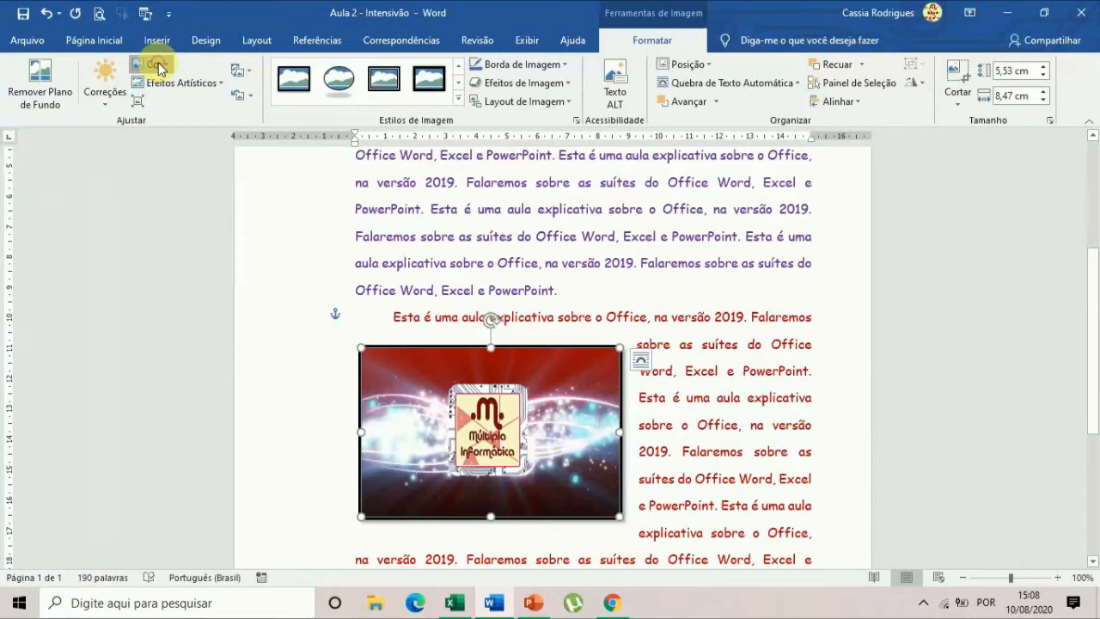
Give the logo picture a warmer colour using the sixth Tom de Cor preset, and view the Efeitos Artísticos without applying one.
click(153, 64)
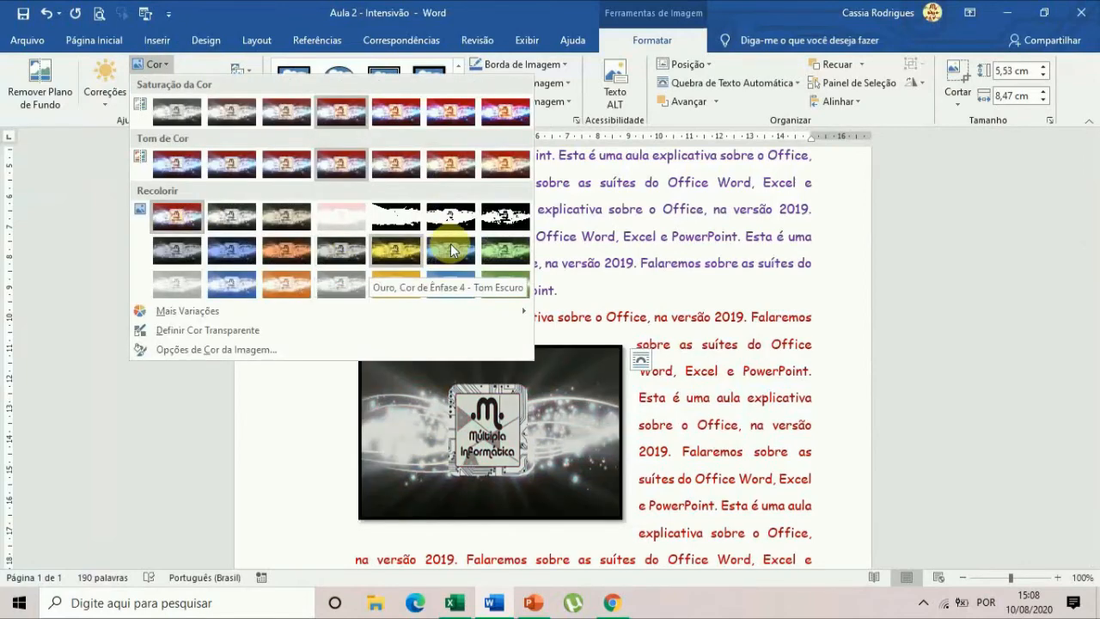
click(453, 165)
click(184, 85)
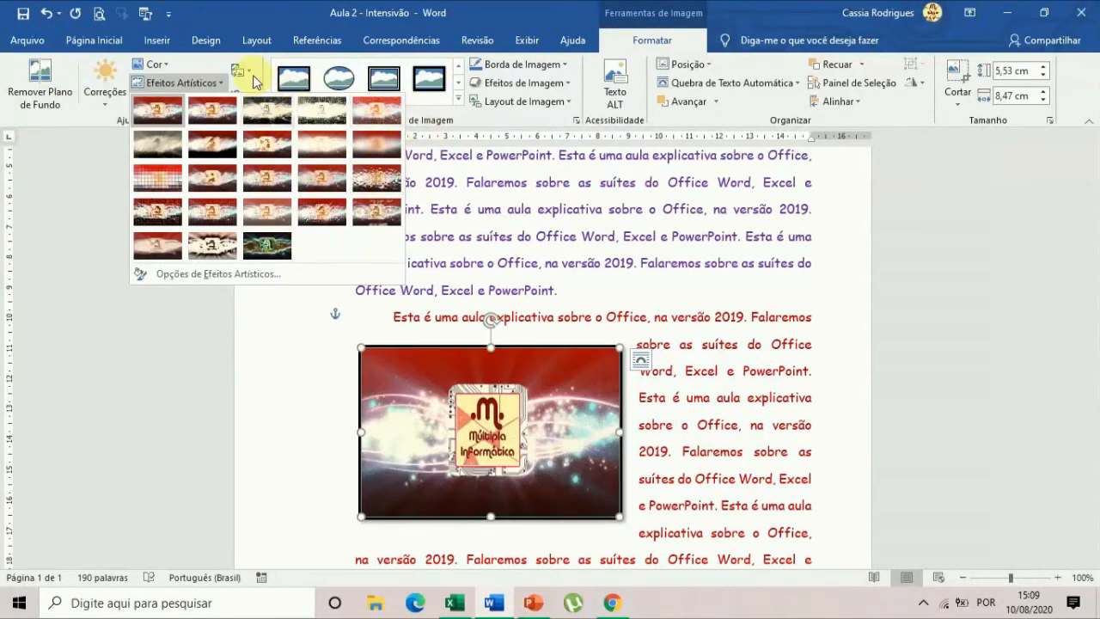
click(499, 276)
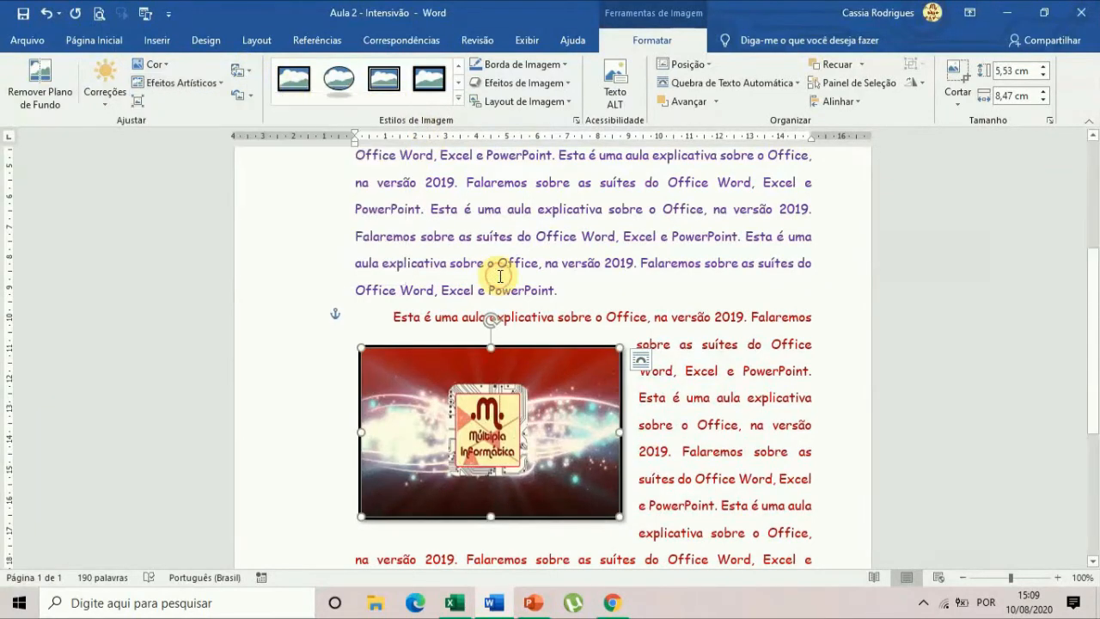
Apply the Brilho/Contraste preset with normal brightness and +20% contrast to the logo picture, then deselect it and review the page.
click(117, 92)
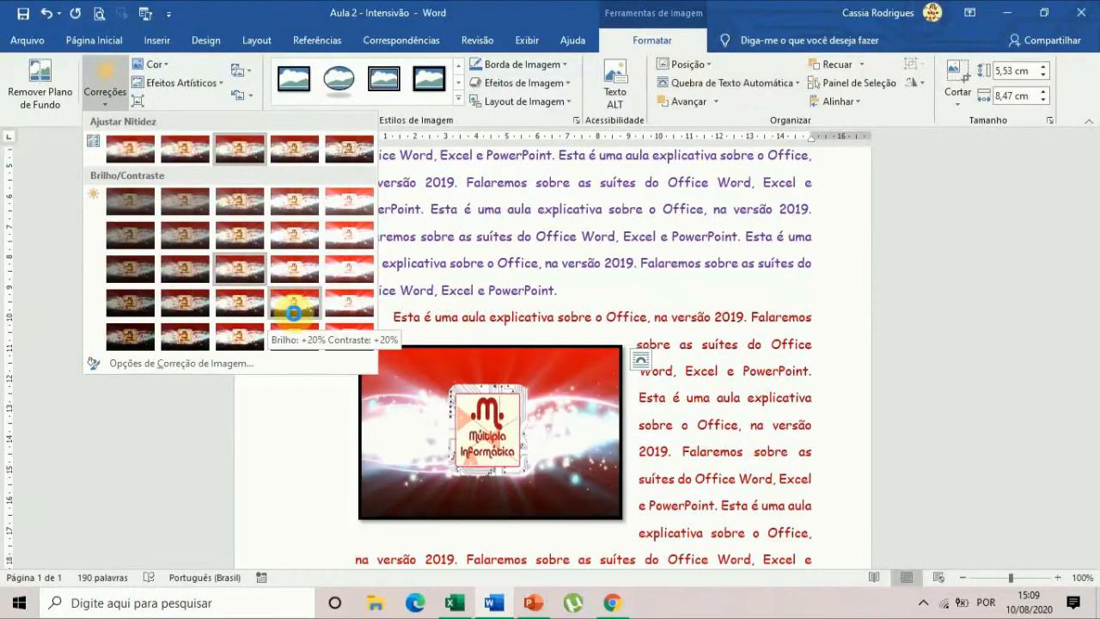
click(242, 305)
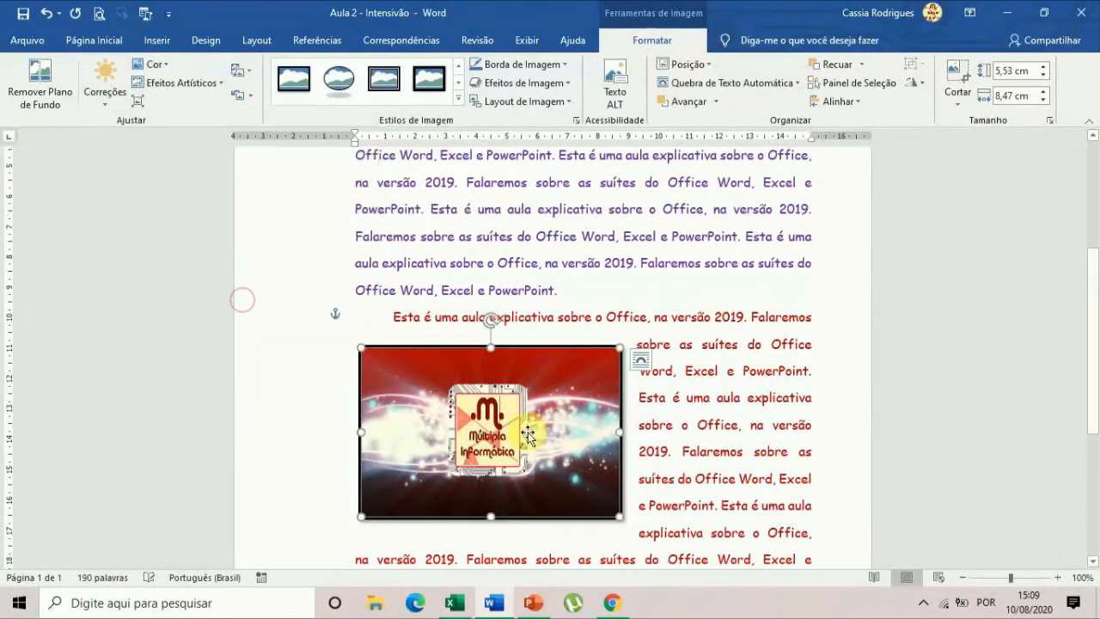
click(696, 402)
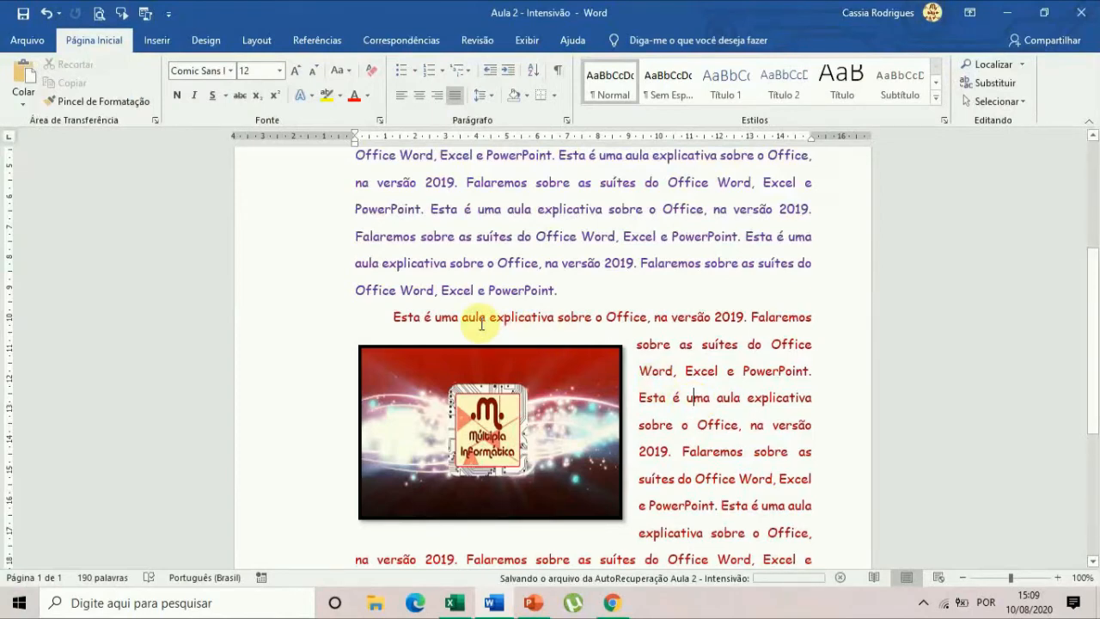
scroll(672, 404, down, 3)
scroll(736, 368, up, 8)
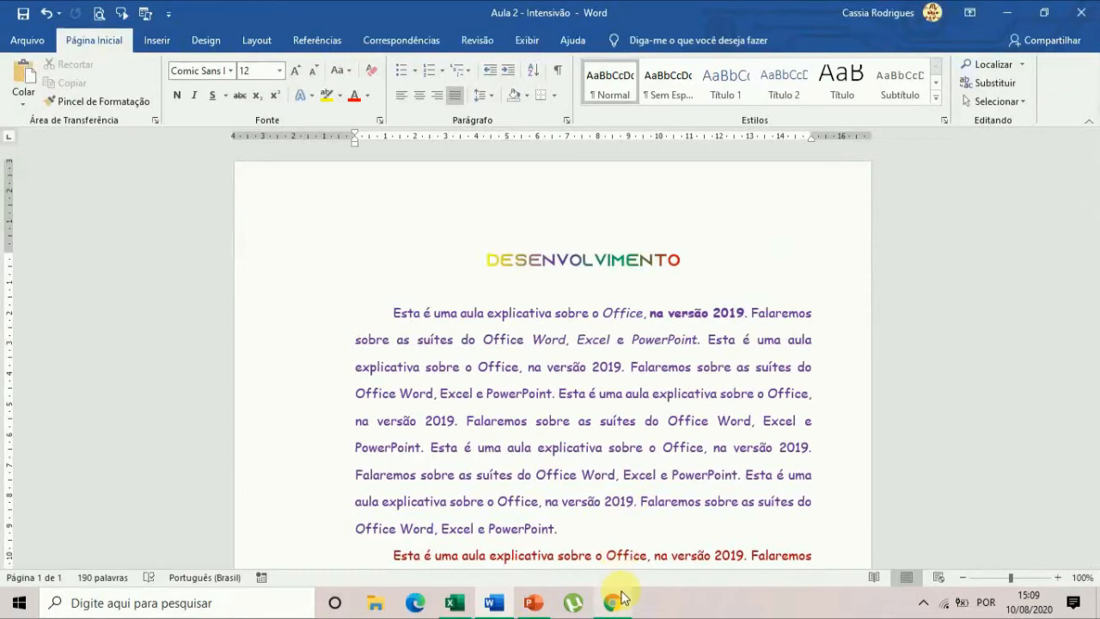
Switch to the PowerPoint presentation Apresentação1 and open the choice of layouts for a new slide.
click(536, 605)
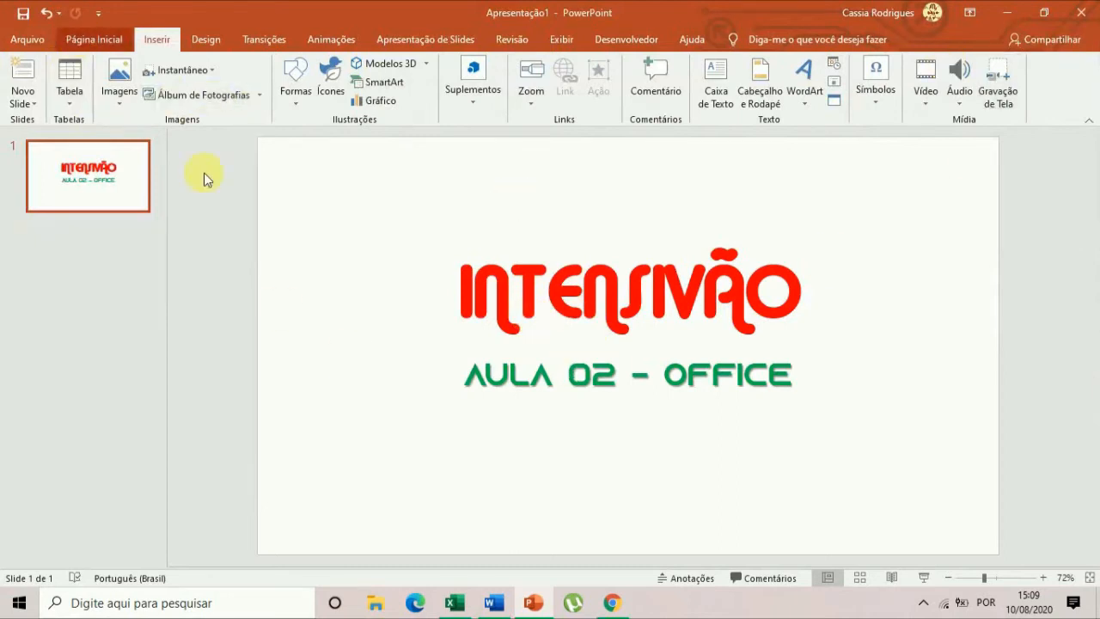
click(81, 43)
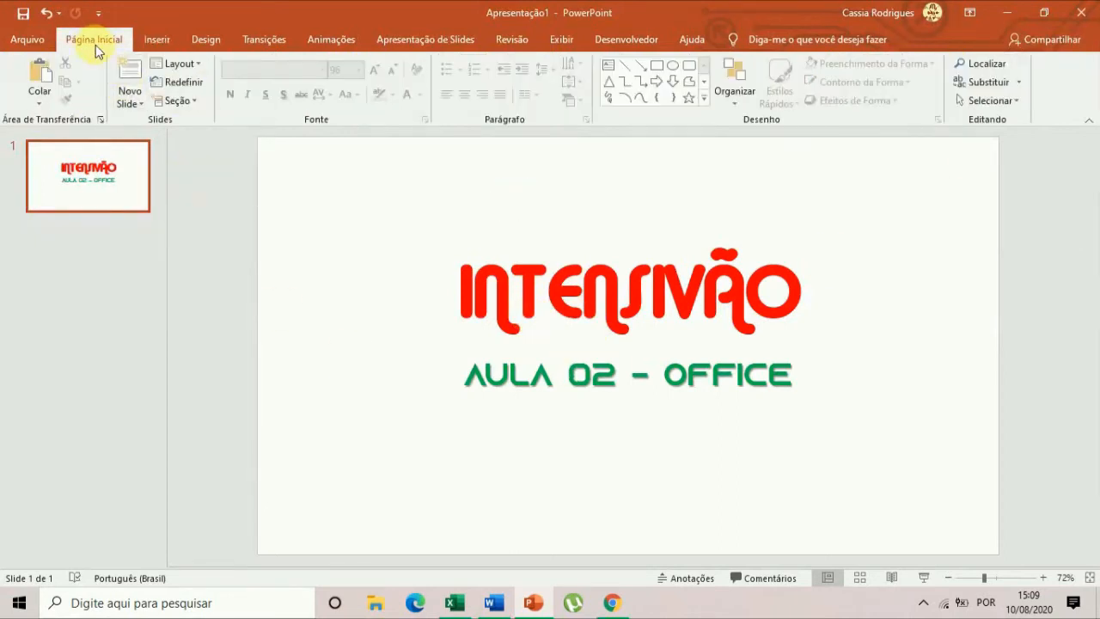
click(137, 102)
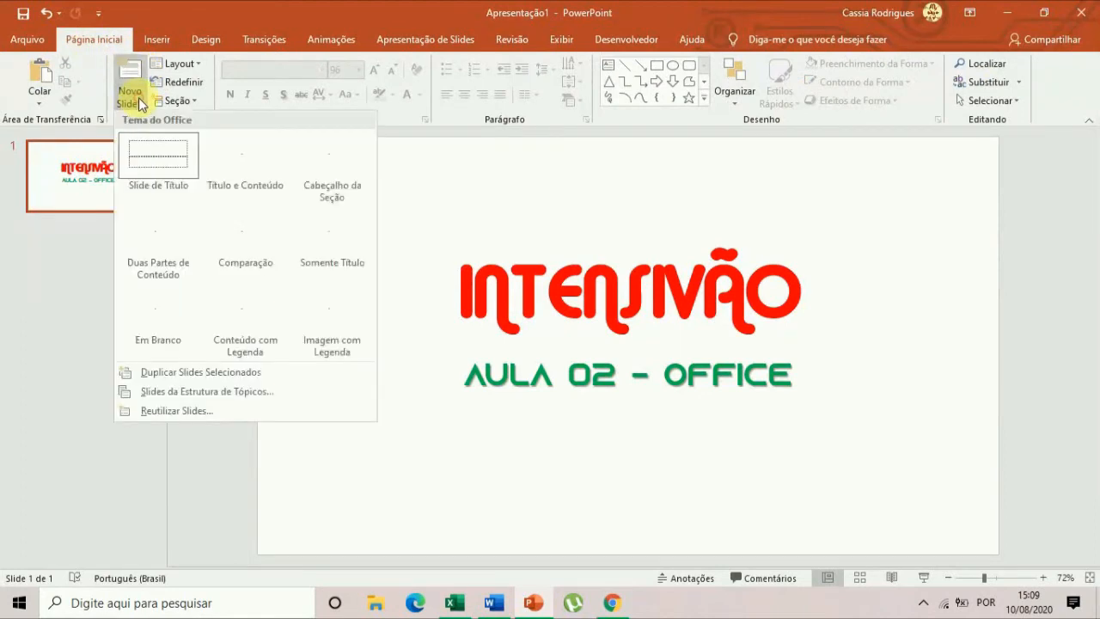
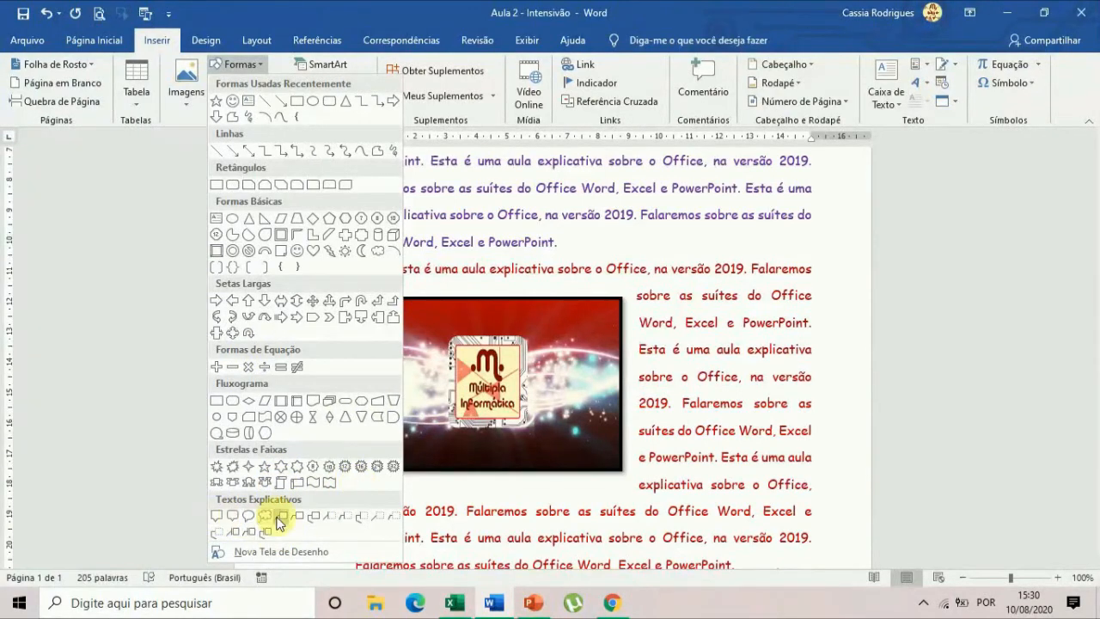
Close the shapes gallery unused and review the whole Word page from the smiley down to the star.
click(737, 452)
scroll(748, 443, down, 4)
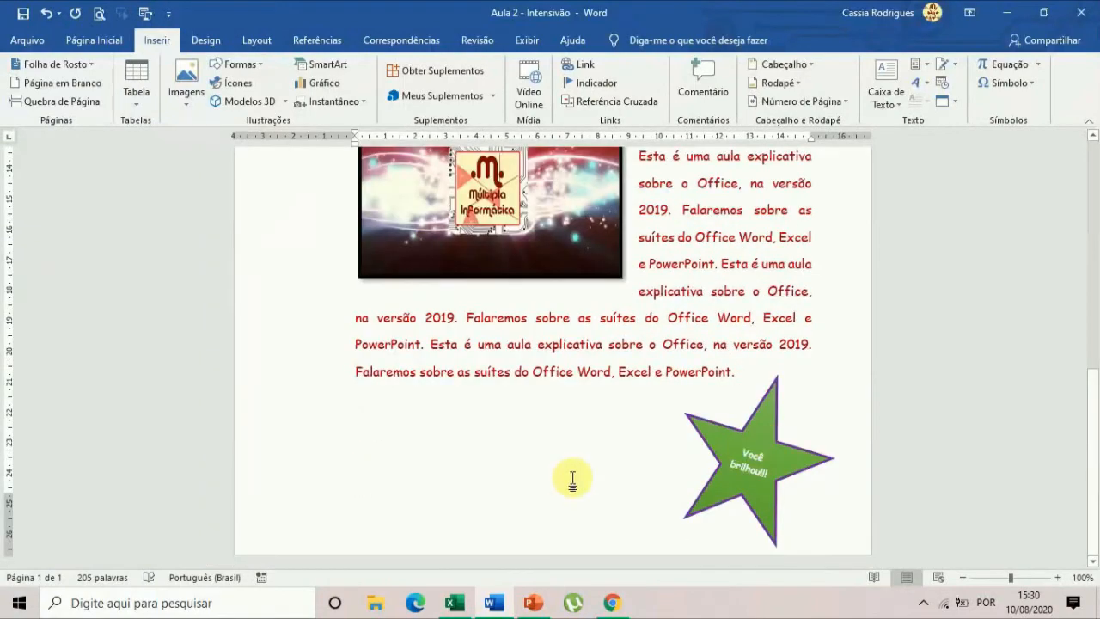
scroll(655, 351, up, 5)
scroll(645, 388, down, 5)
scroll(658, 401, up, 5)
scroll(661, 402, up, 6)
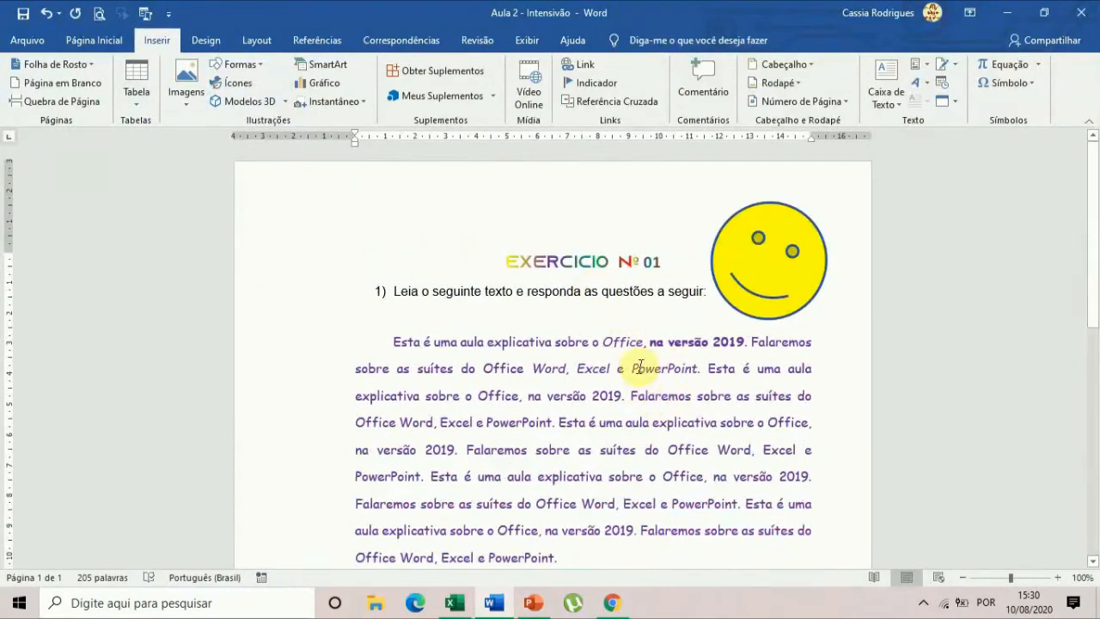
scroll(636, 369, down, 8)
scroll(640, 367, down, 3)
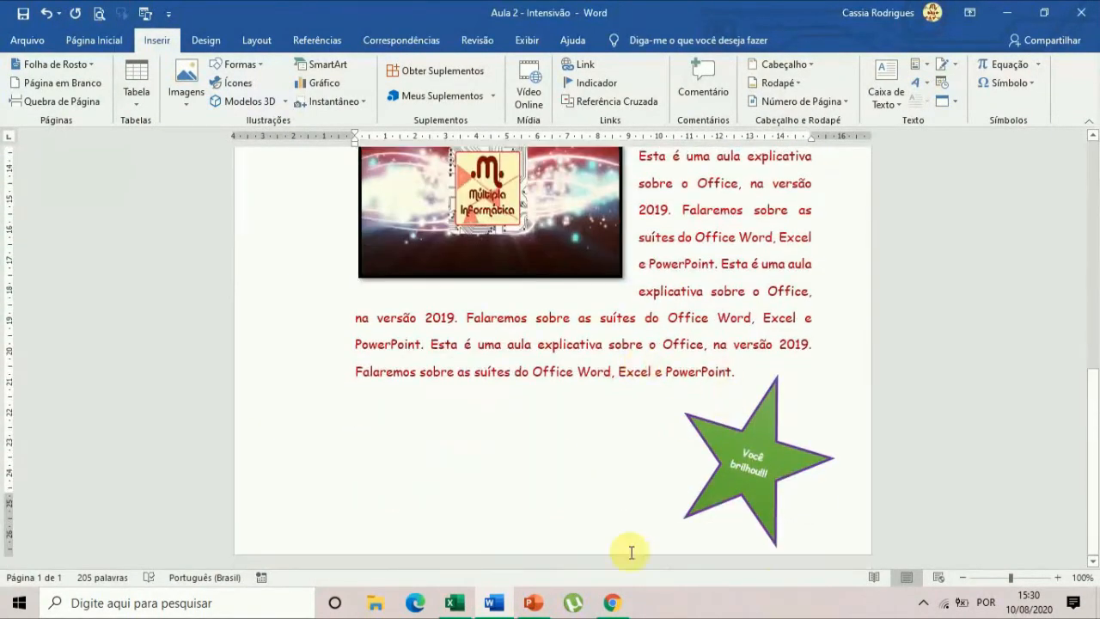
Switch to the Excel workbook Pasta1 and look at the shapes available among its illustrations without inserting one.
click(460, 613)
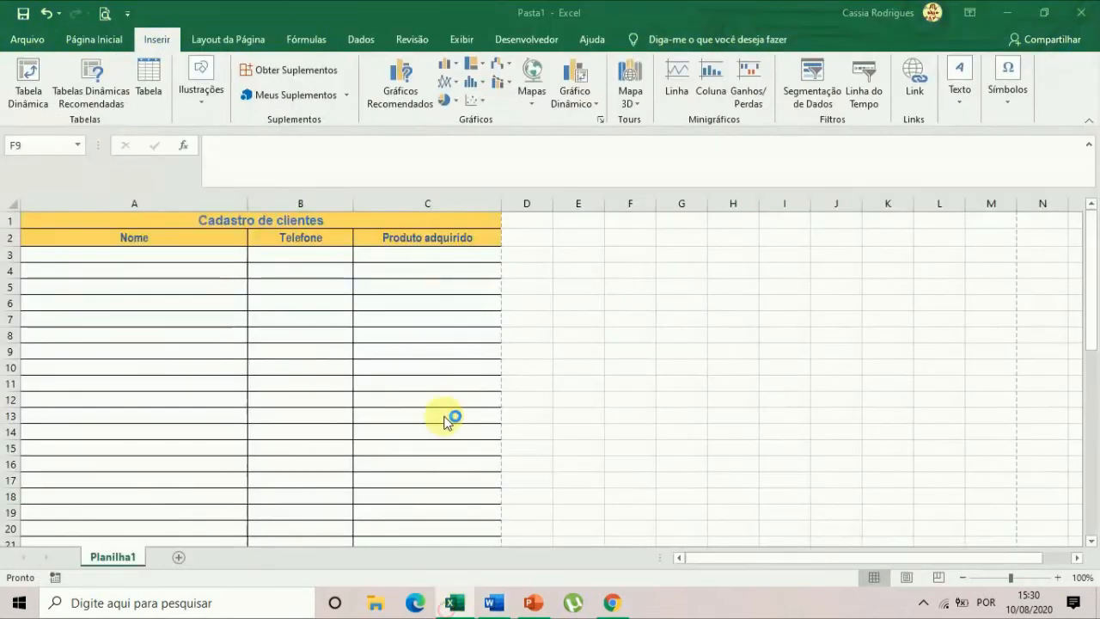
click(211, 103)
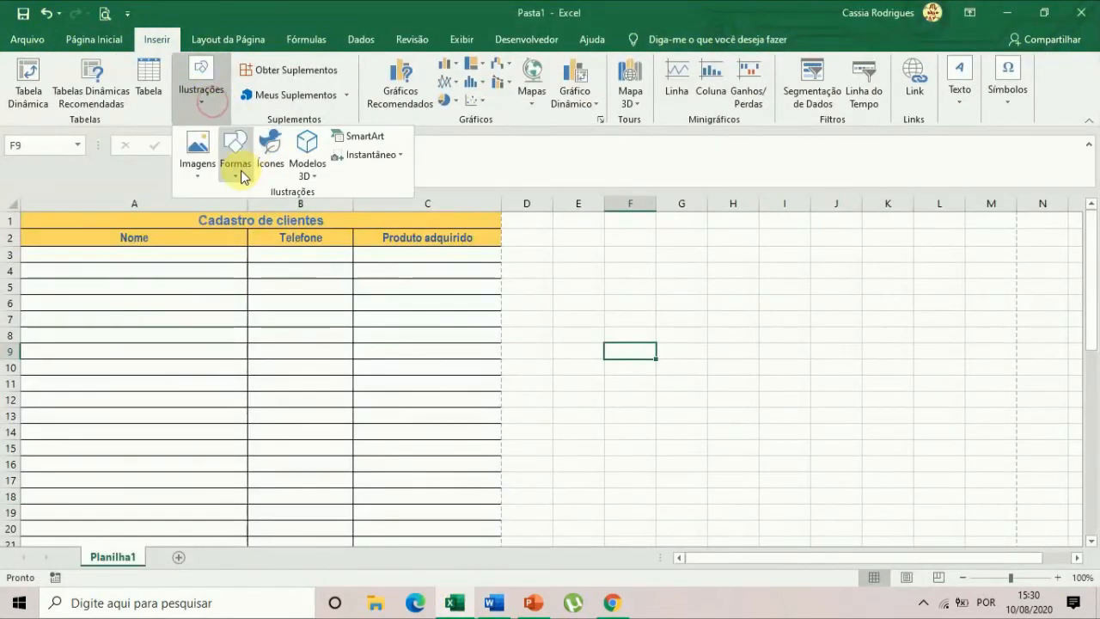
click(241, 171)
click(785, 398)
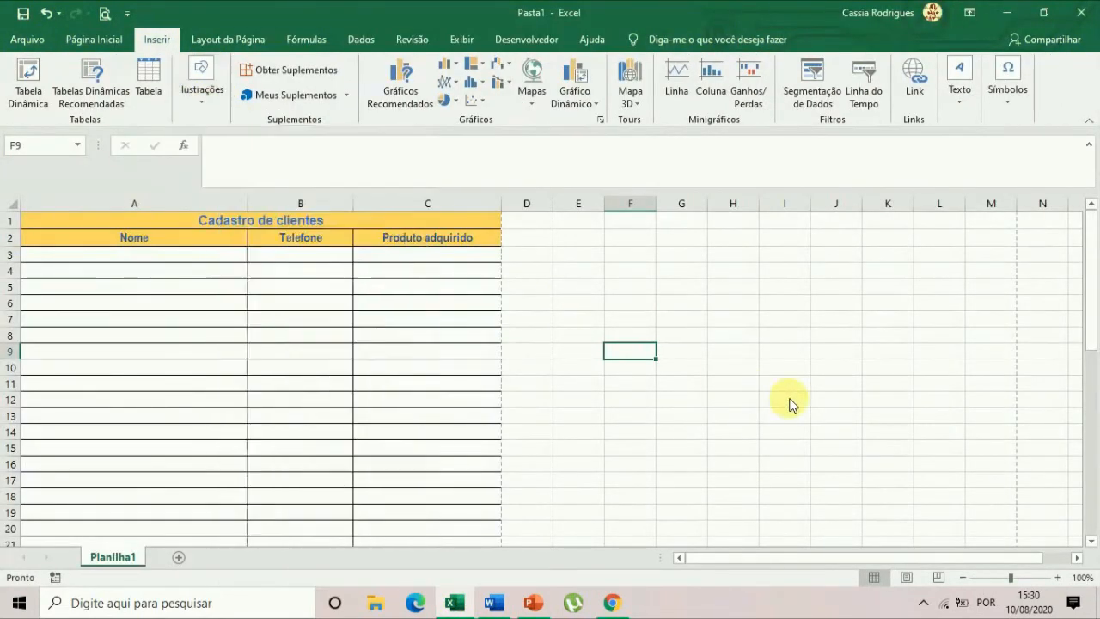
Switch to PowerPoint and draw an eight-point star about 8.6 cm wide and high below the text on the Imagem 1 slide.
click(534, 603)
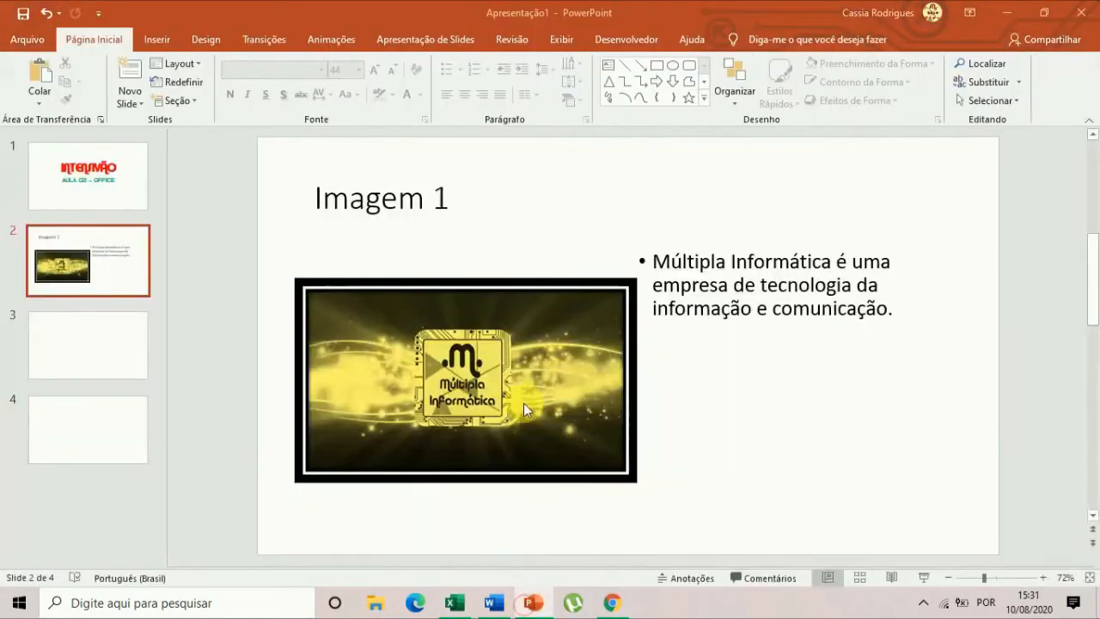
click(165, 40)
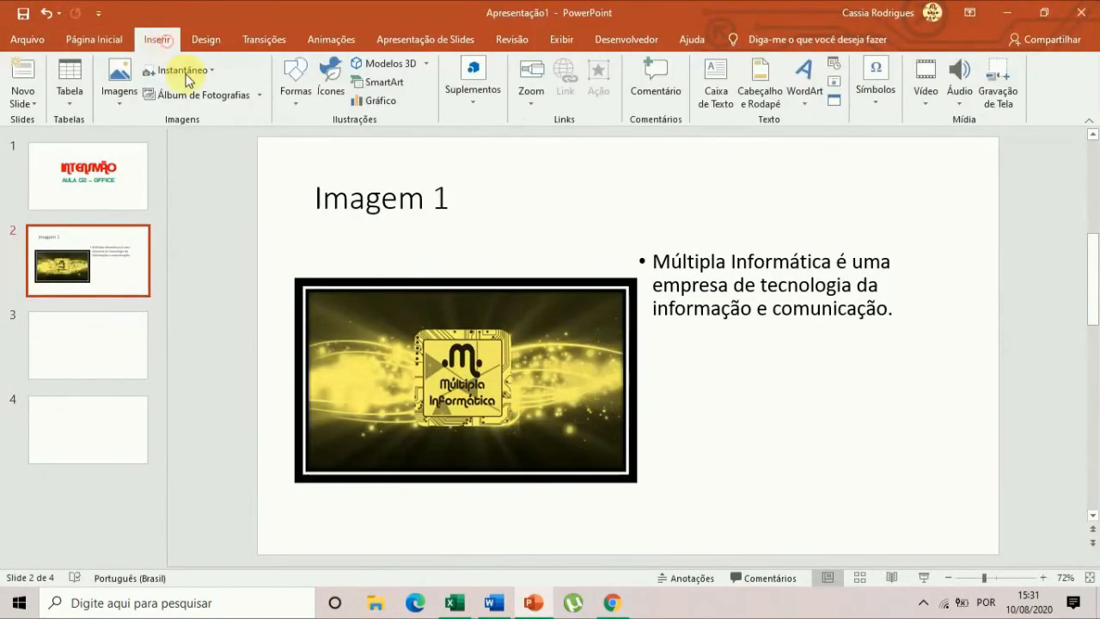
click(298, 95)
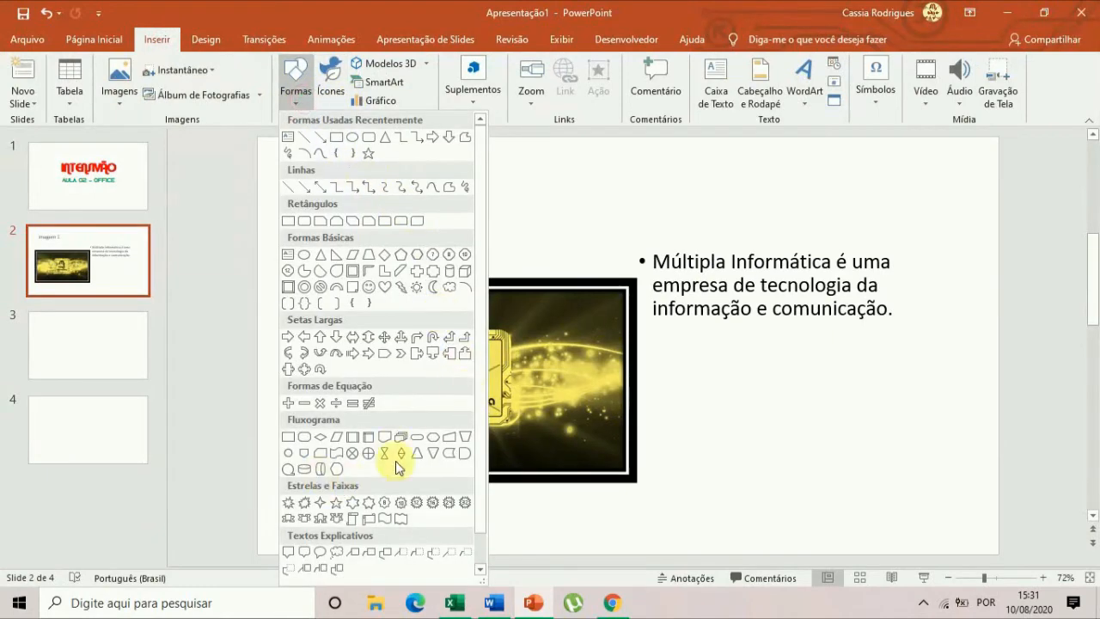
click(384, 507)
drag(703, 359, 890, 547)
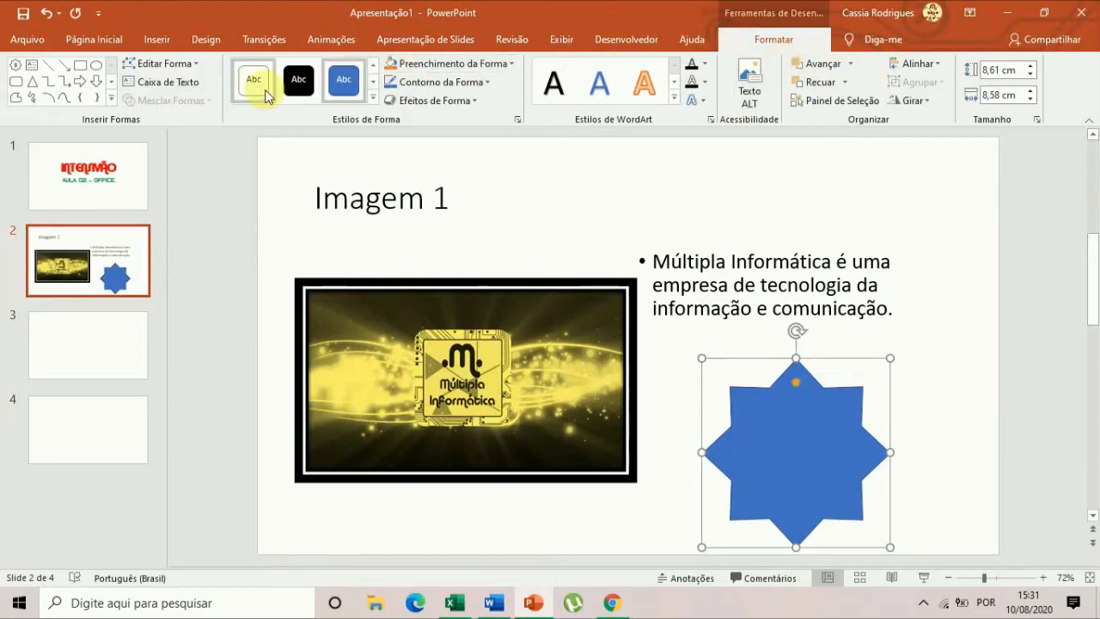
click(940, 345)
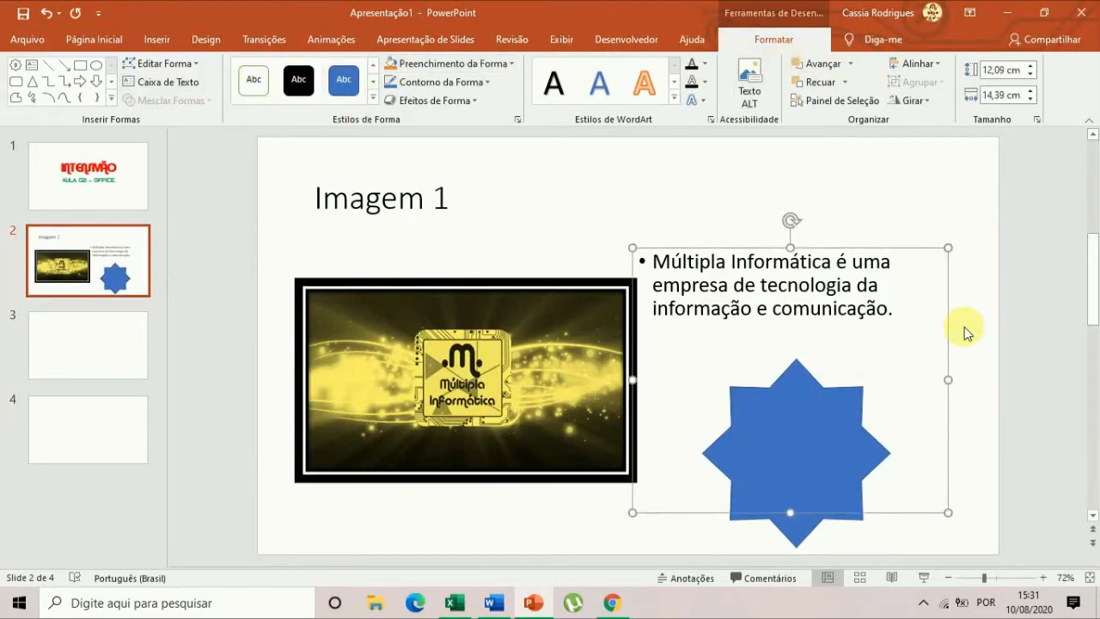
click(977, 178)
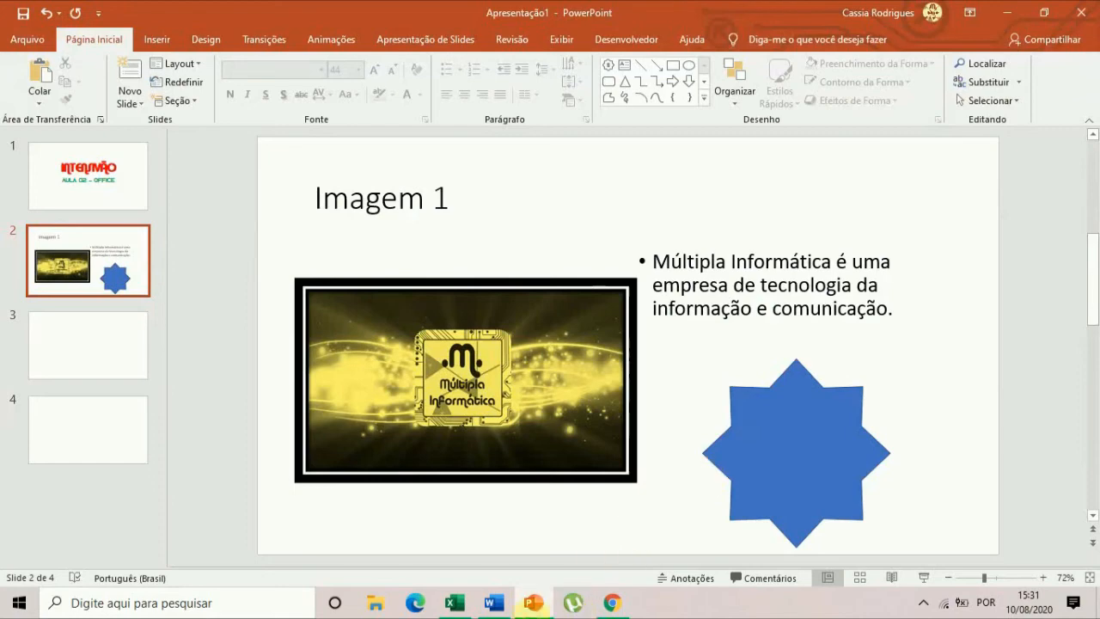
Switch to the Word document Aula 2 - Intensivão and save it.
click(494, 603)
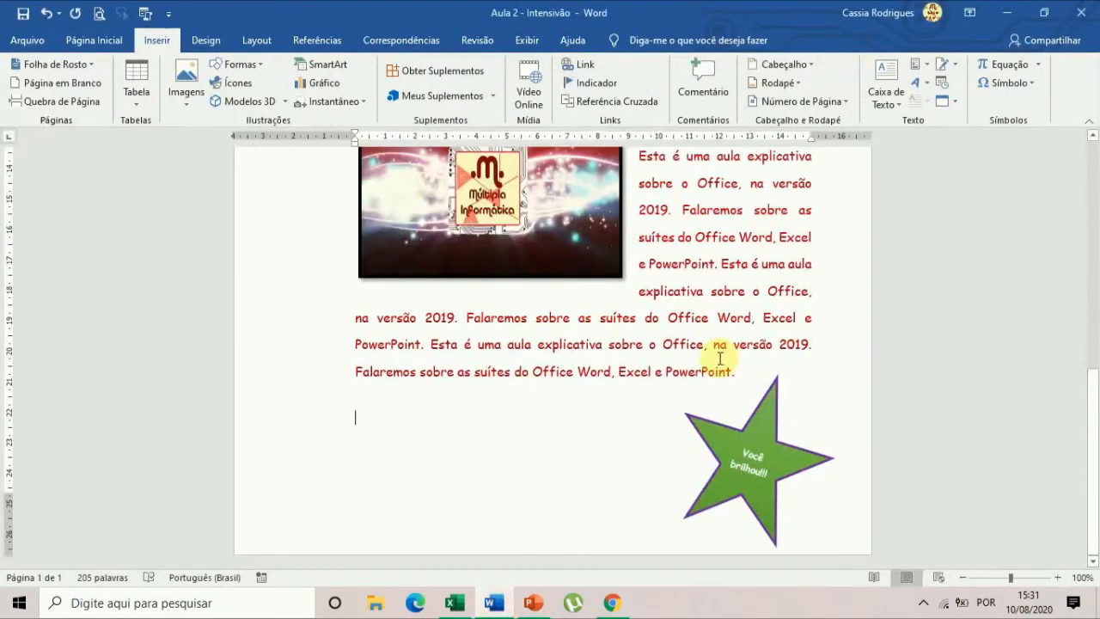
click(22, 14)
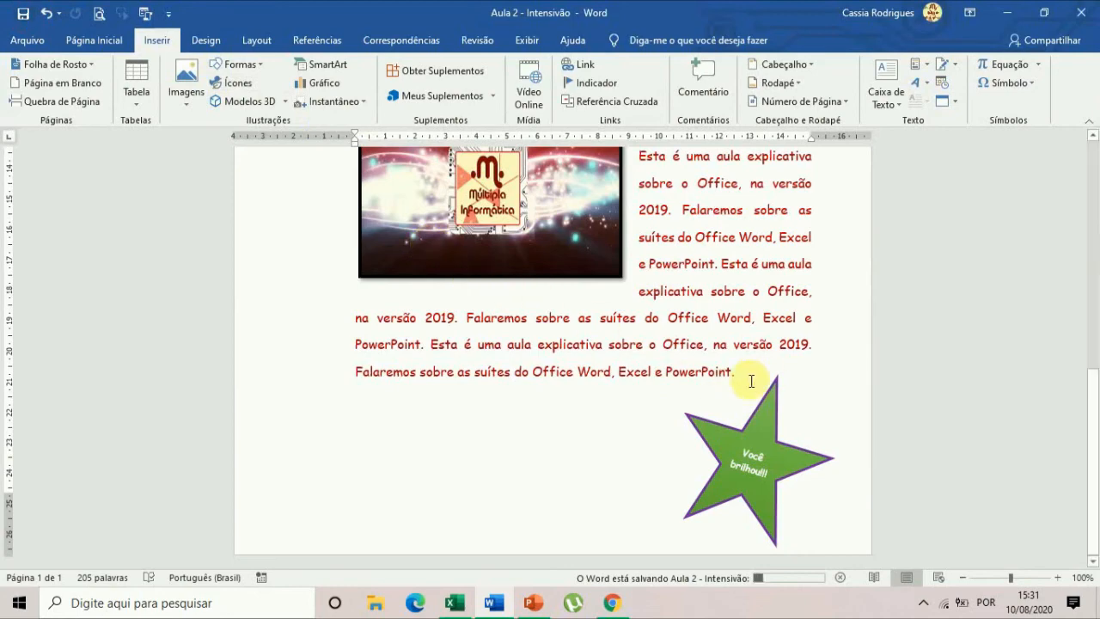
scroll(751, 380, up, 10)
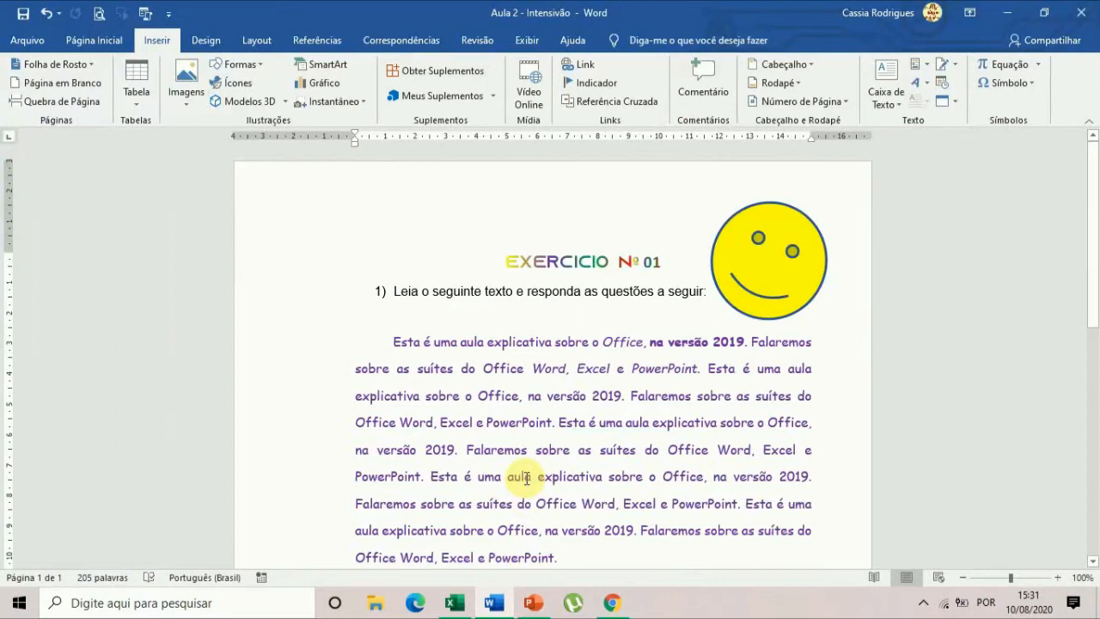
Open the page border settings and choose a dark blue triple-line box border, ½ pt wide, for the whole document.
click(206, 41)
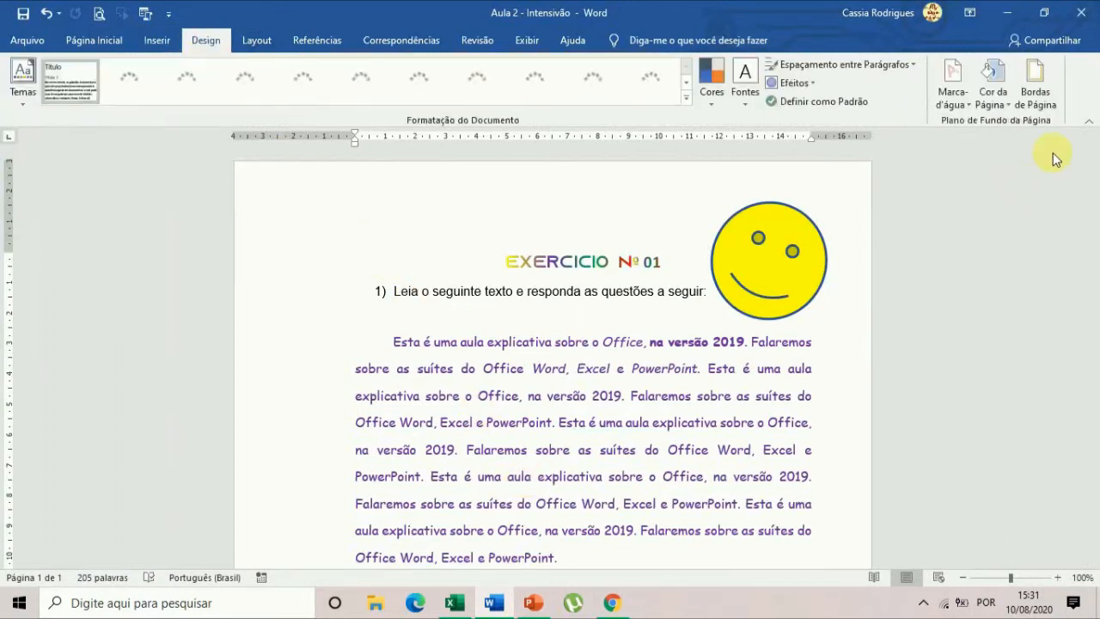
click(1036, 86)
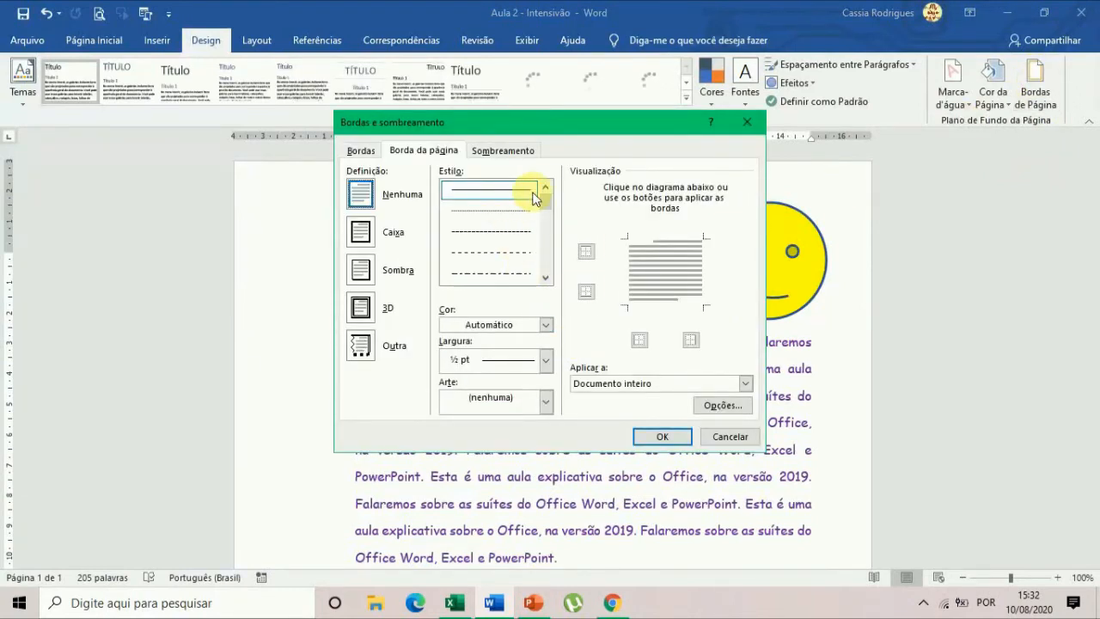
drag(547, 199, 547, 225)
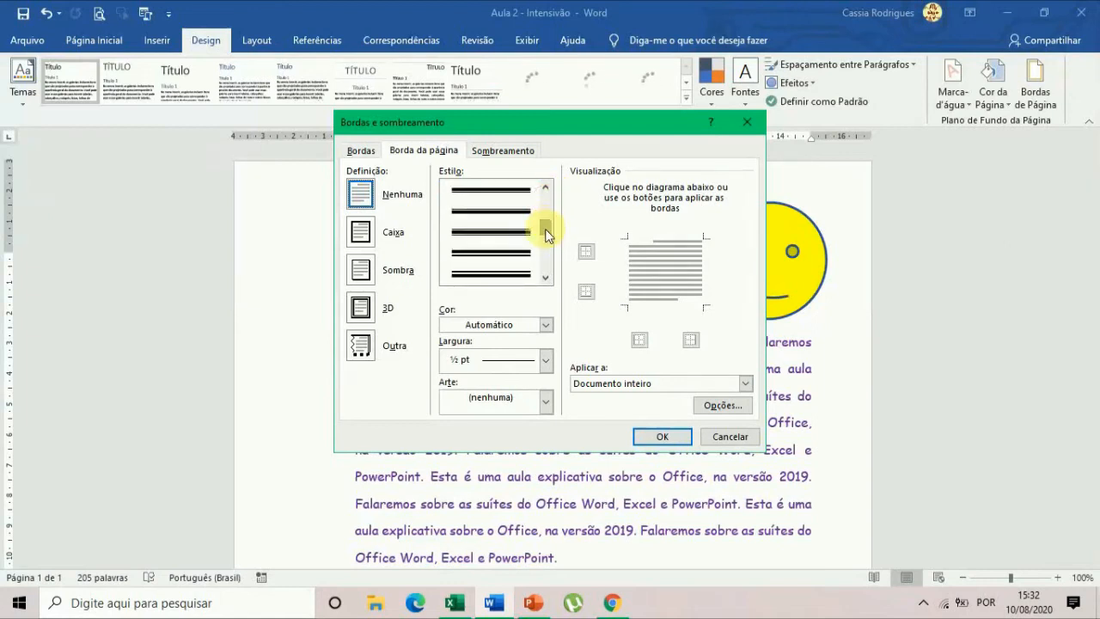
click(523, 230)
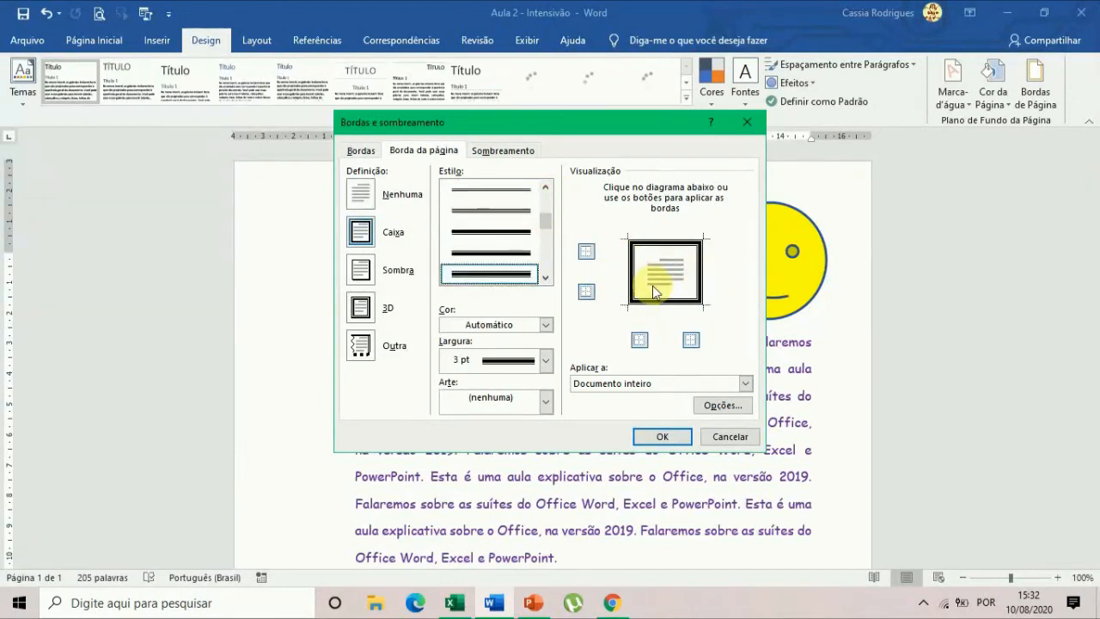
click(511, 202)
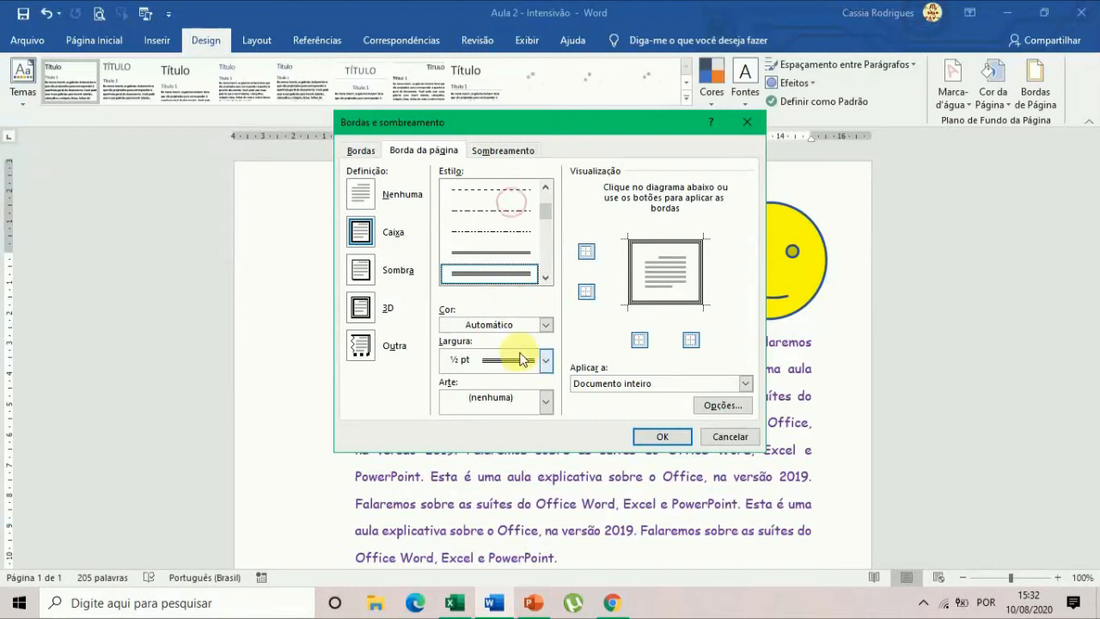
click(543, 324)
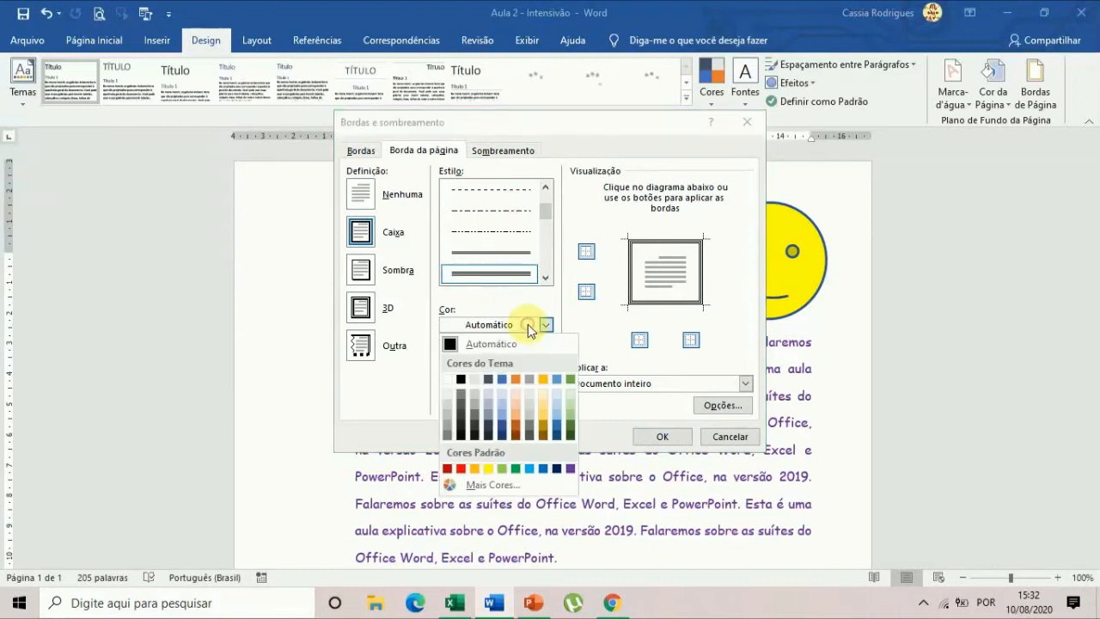
click(501, 430)
click(497, 364)
click(497, 364)
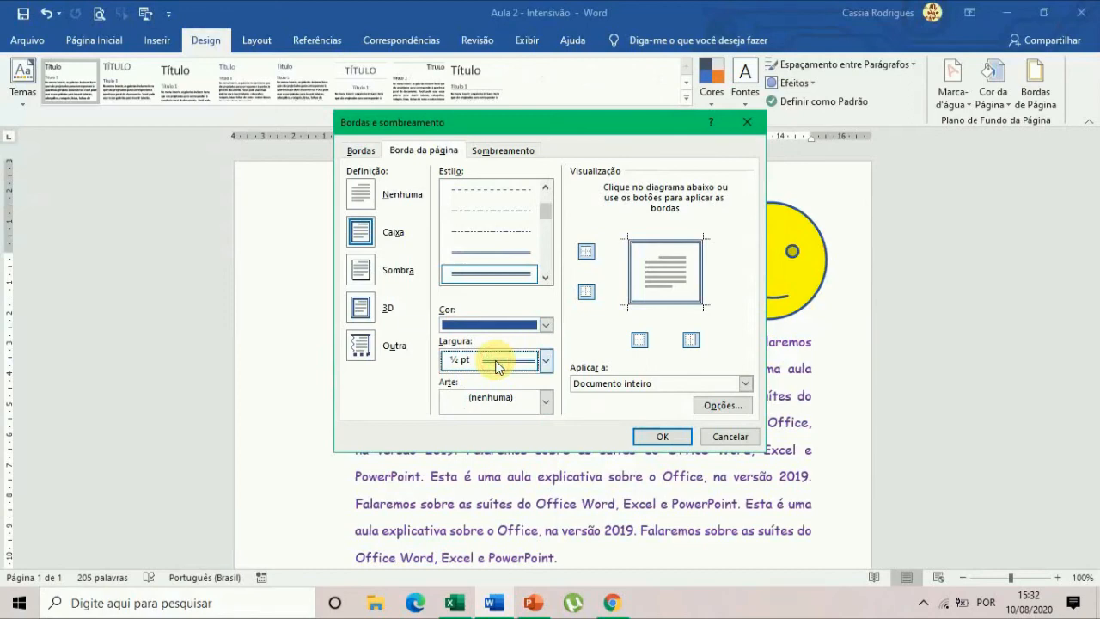
Try several art designs for the page border, starting with the cake slices and ending with the heart-shaped flowers.
click(519, 407)
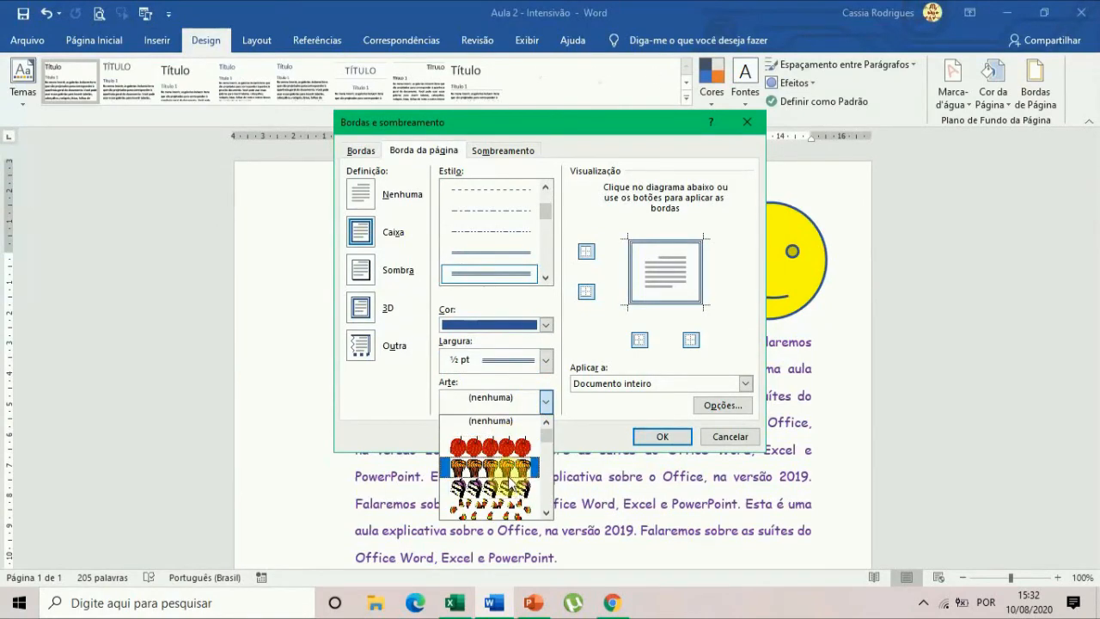
click(503, 486)
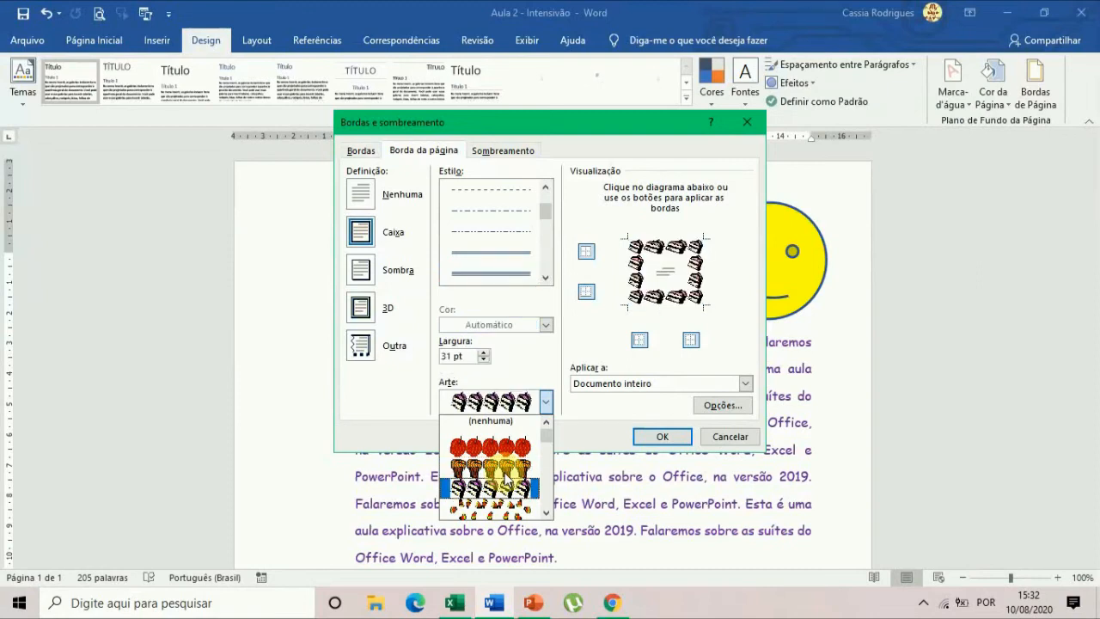
key(Down)
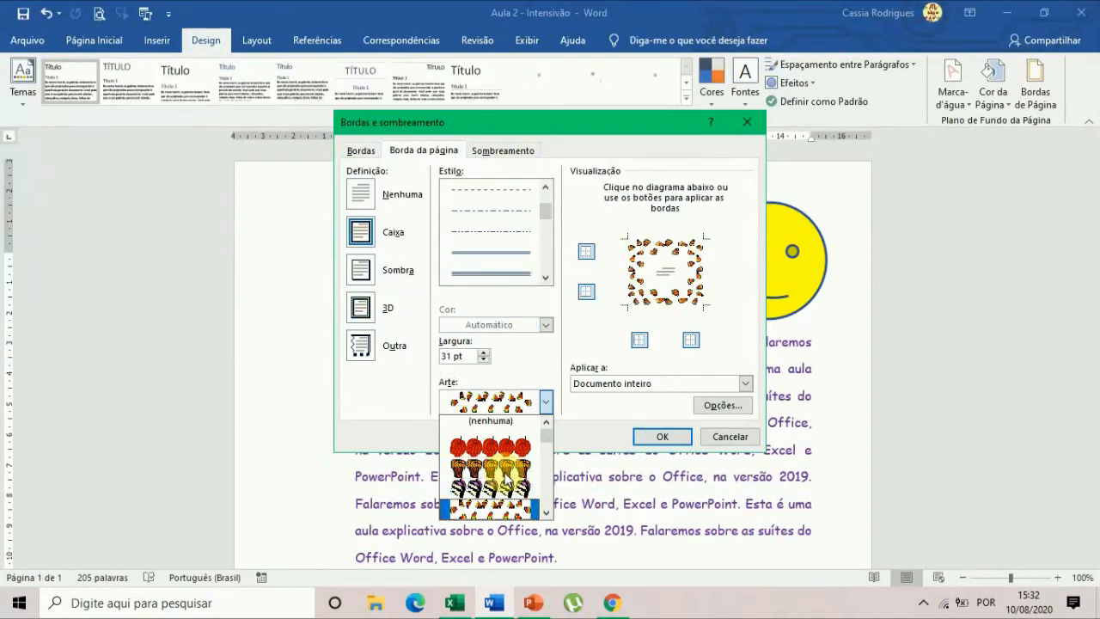
key(Down)
key(Down)
key(Down)
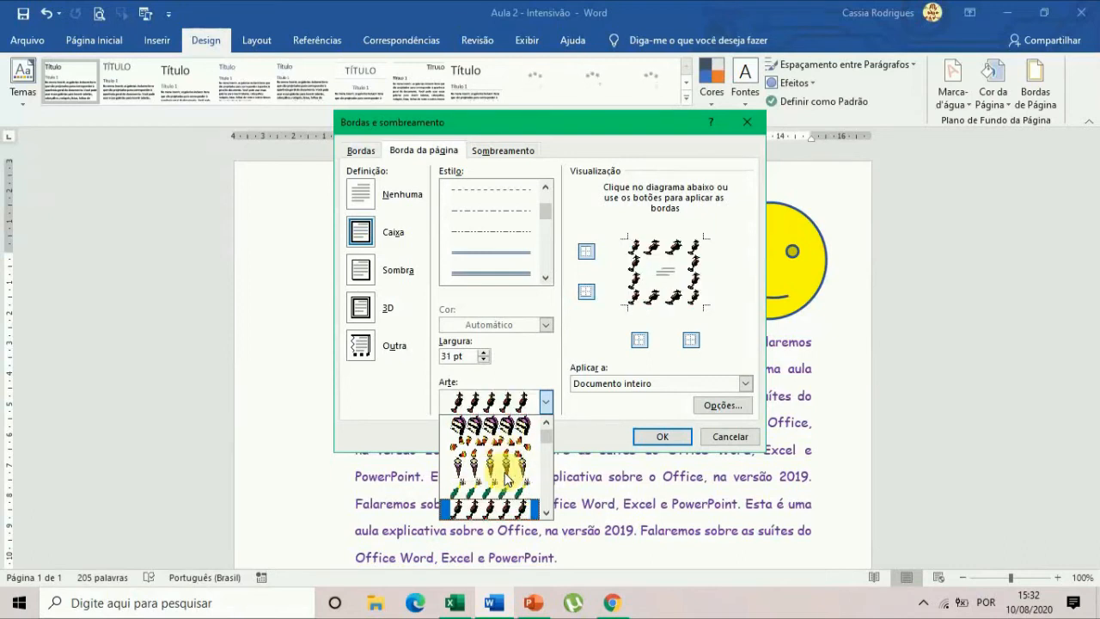
key(Down)
key(Down)
key(Down)
key(Down)
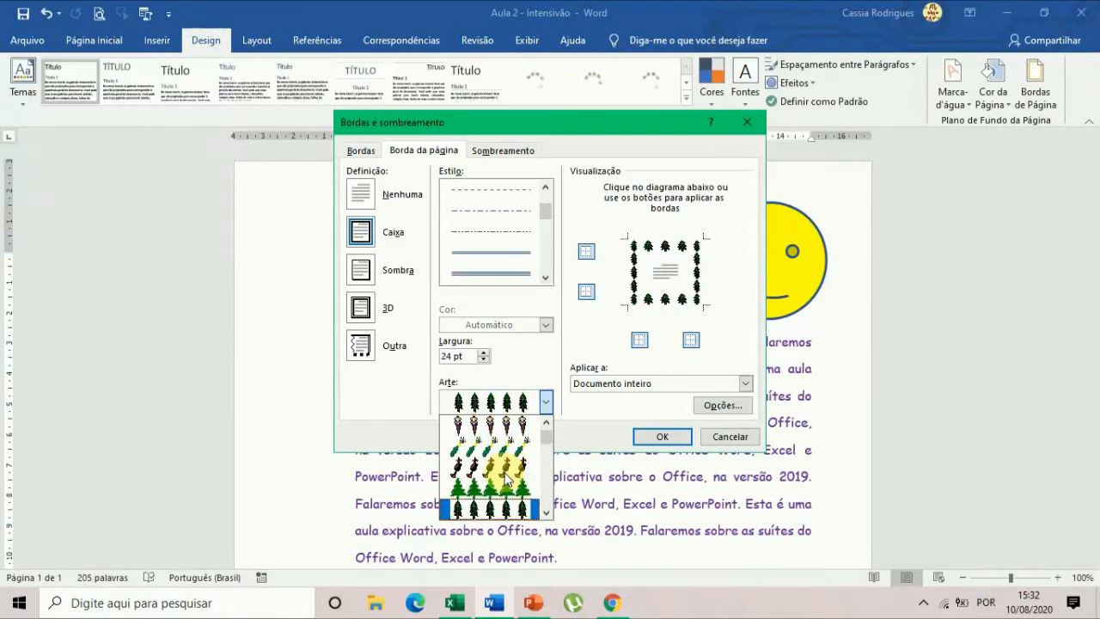
key(Down)
key(Down)
key(Down)
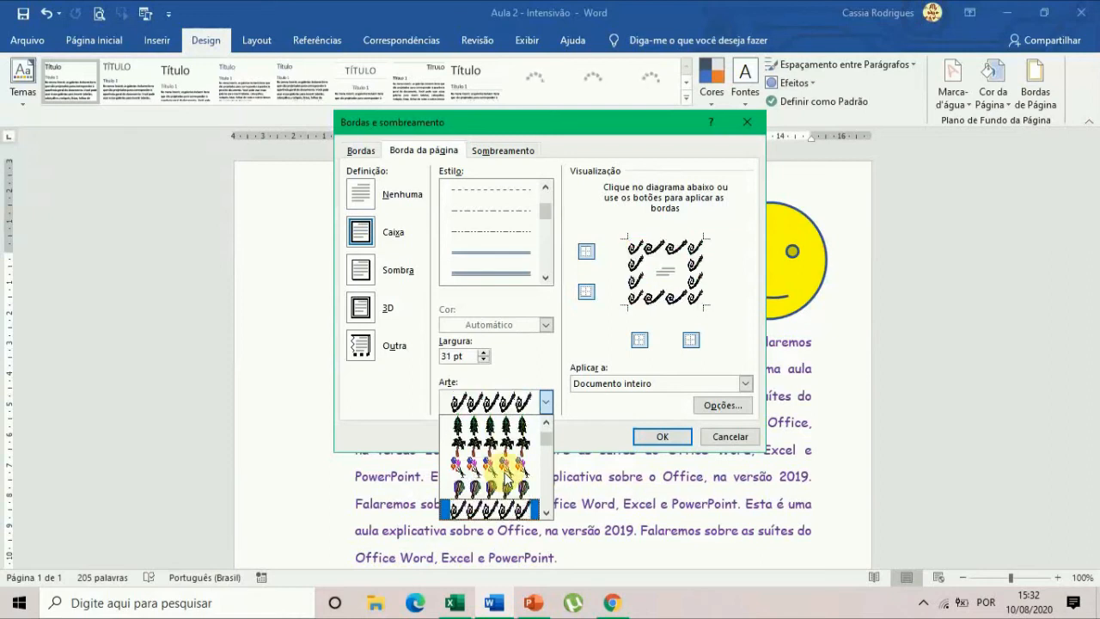
key(Down)
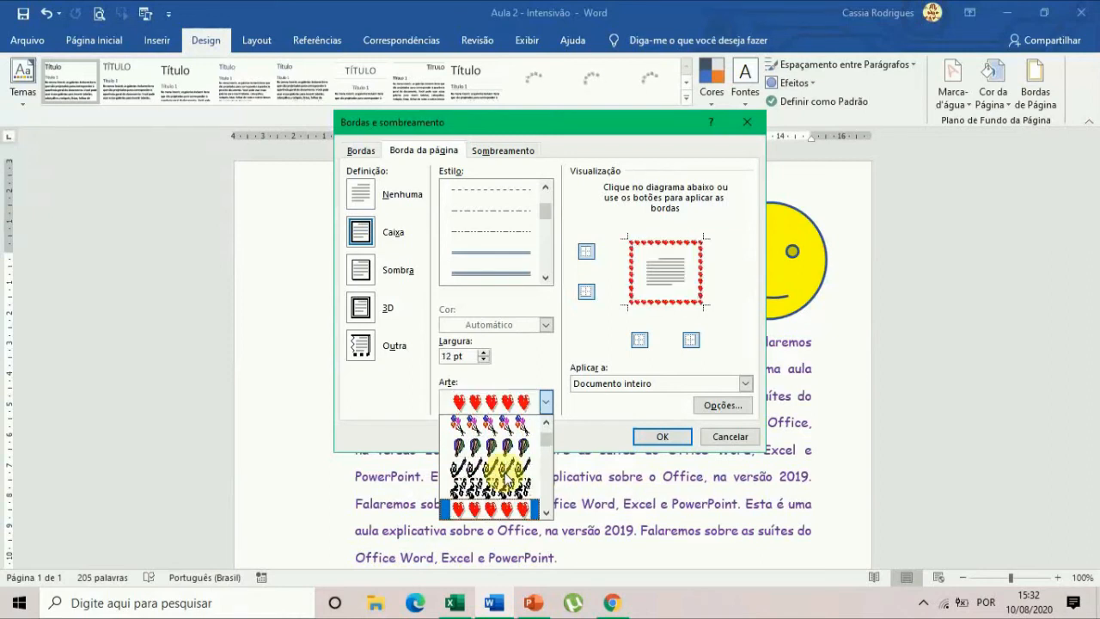
key(Down)
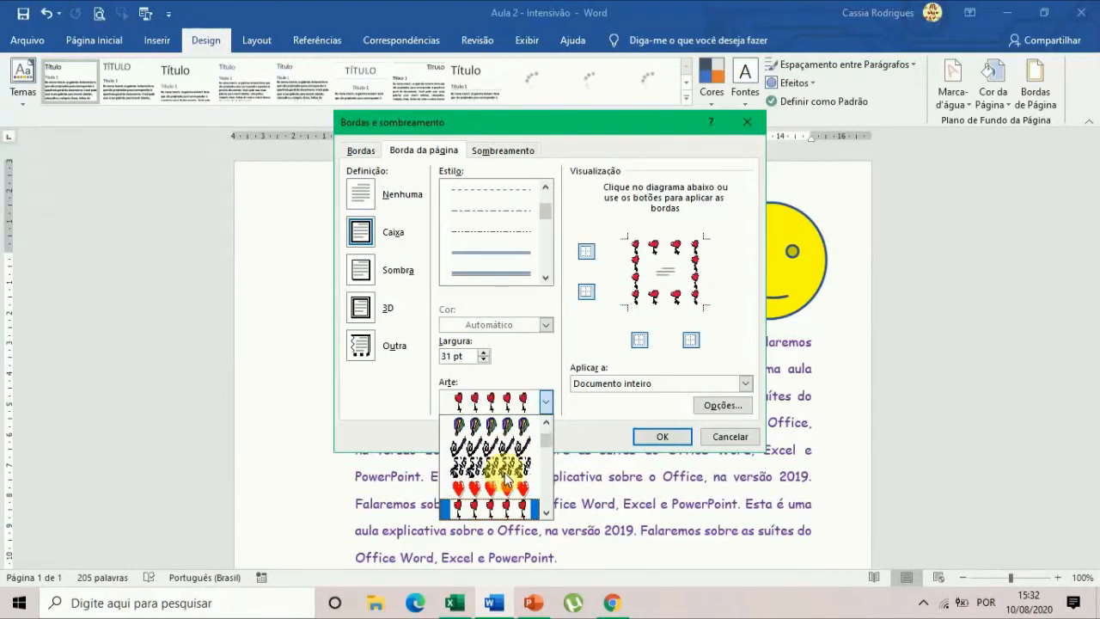
Apply the yellow star art as the page border with its width increased to about 15 pt, and check the page.
scroll(511, 485, down, 1)
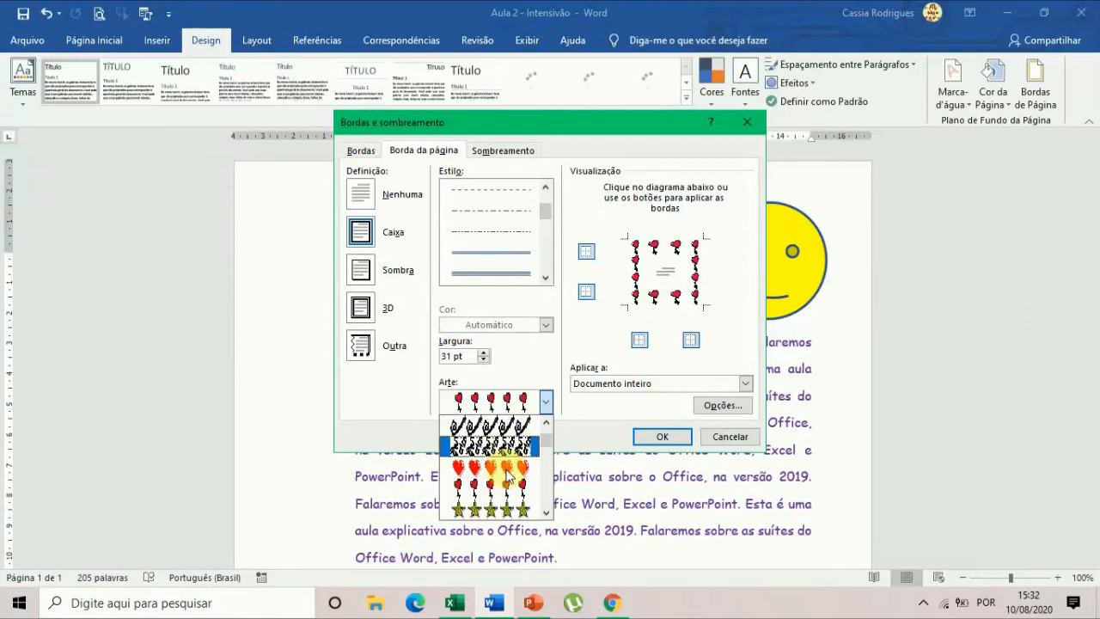
click(520, 487)
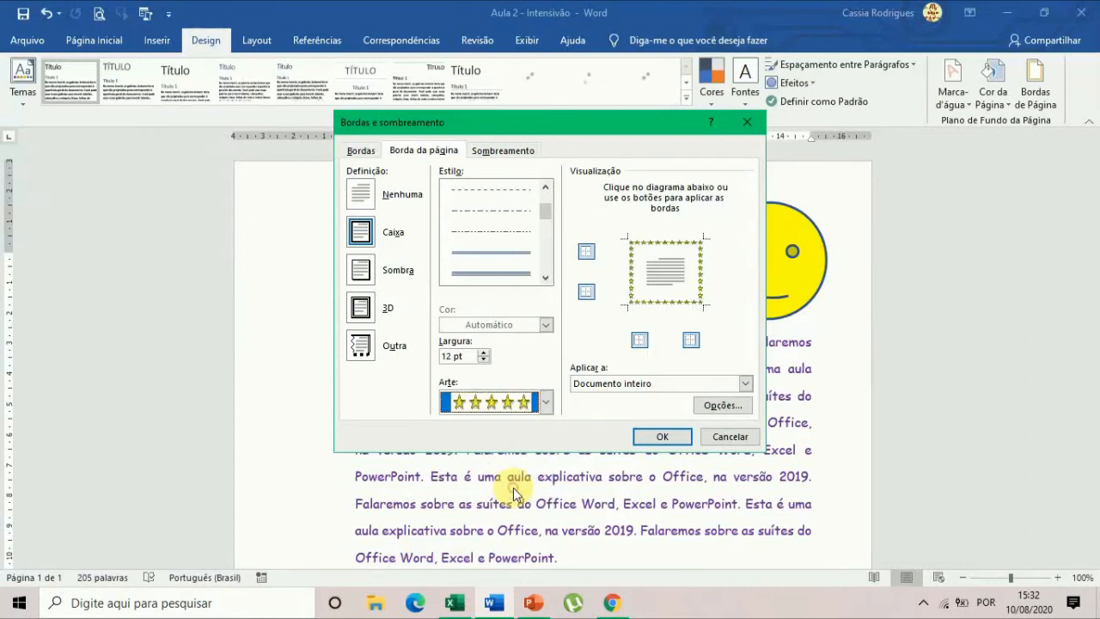
click(483, 353)
click(484, 353)
click(484, 353)
click(484, 353)
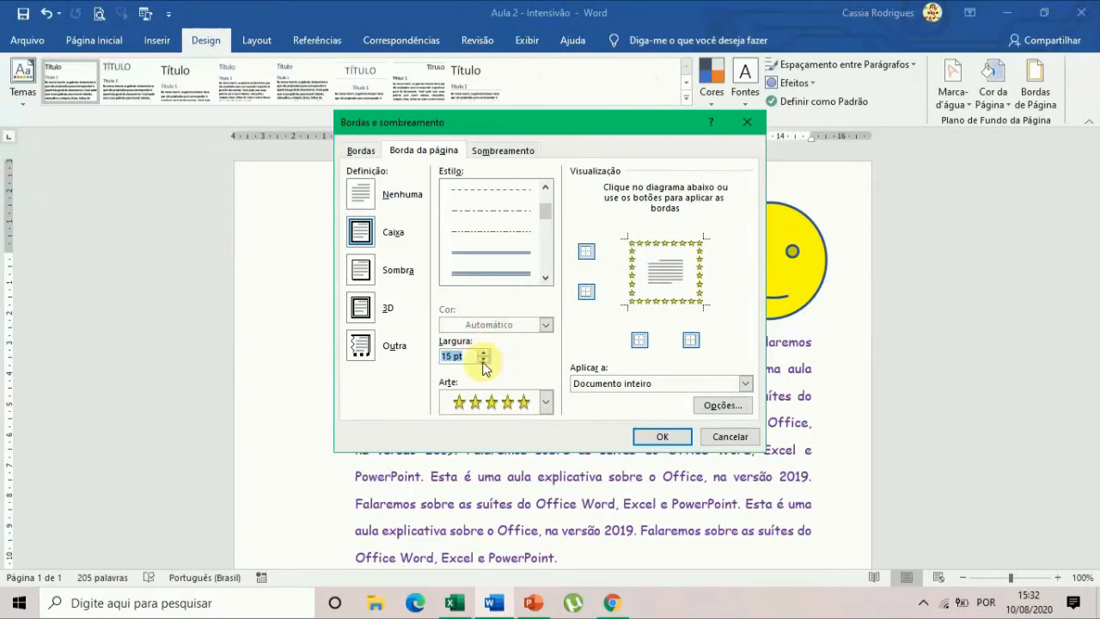
click(484, 353)
click(484, 353)
click(484, 353)
click(662, 436)
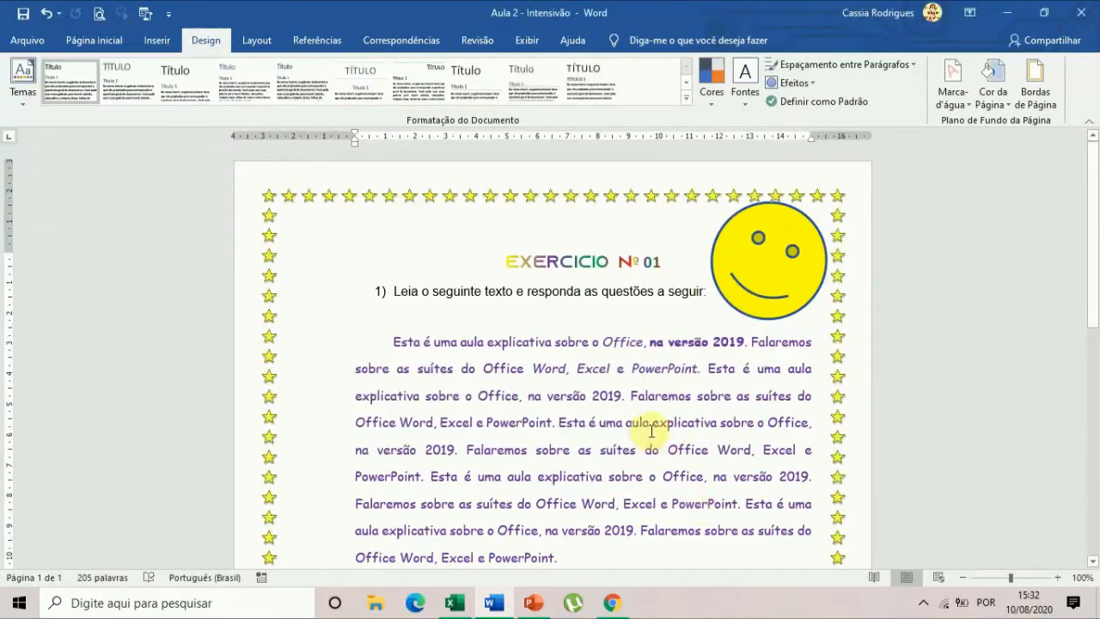
scroll(683, 457, down, 7)
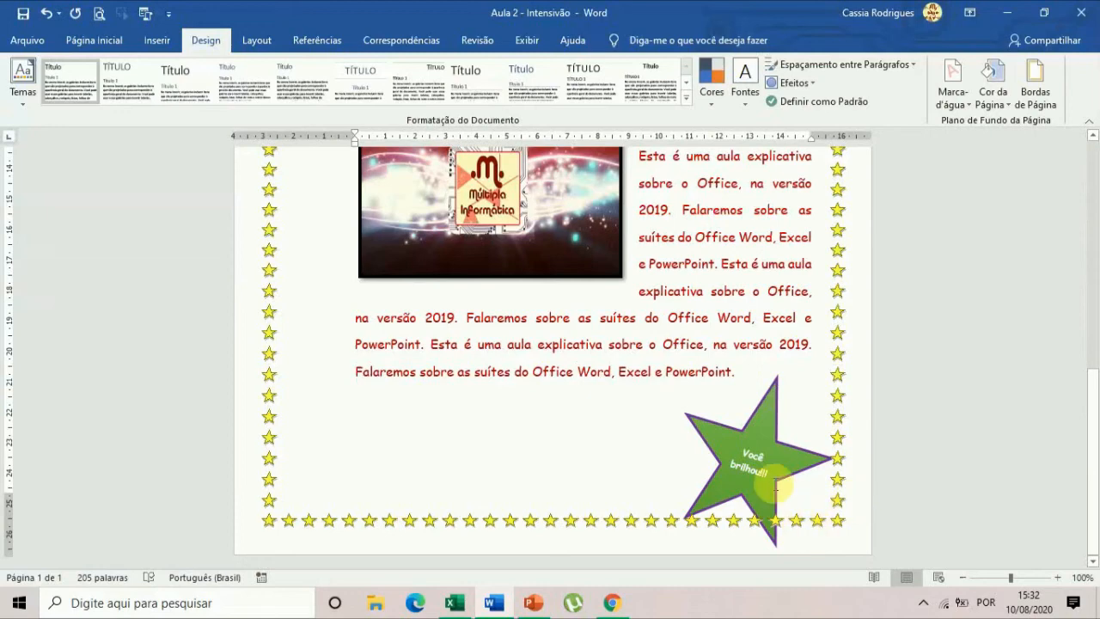
Move the green star shape up inside the page border and shrink it to fit the lower corner.
click(762, 452)
drag(785, 378, 782, 331)
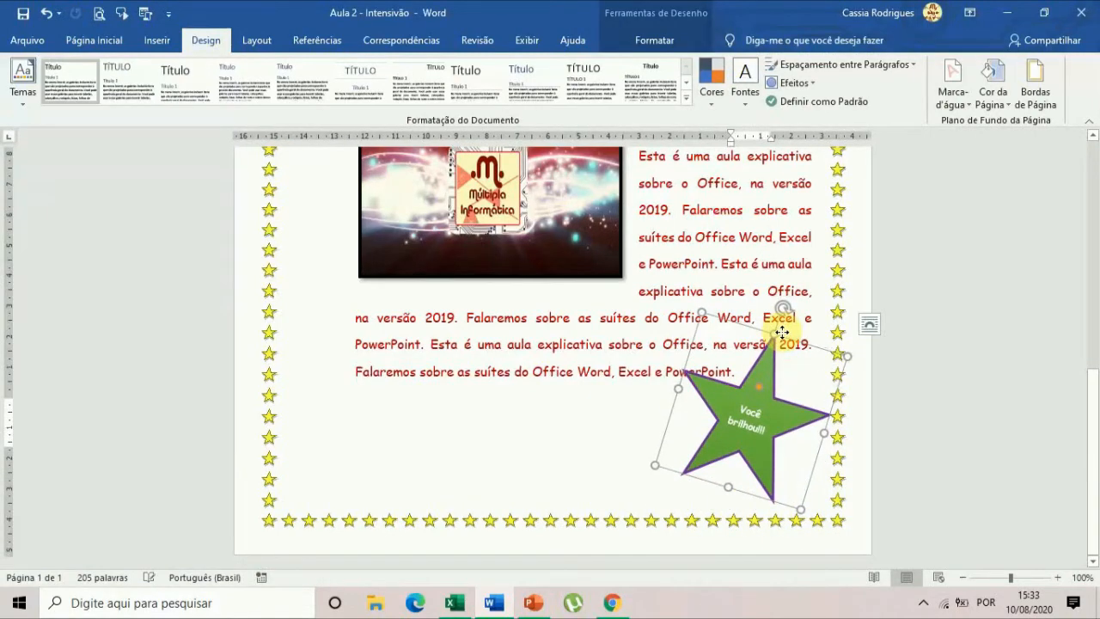
mouse_move(698, 311)
mouse_down()
mouse_move(725, 353)
mouse_move(717, 344)
mouse_up()
click(724, 299)
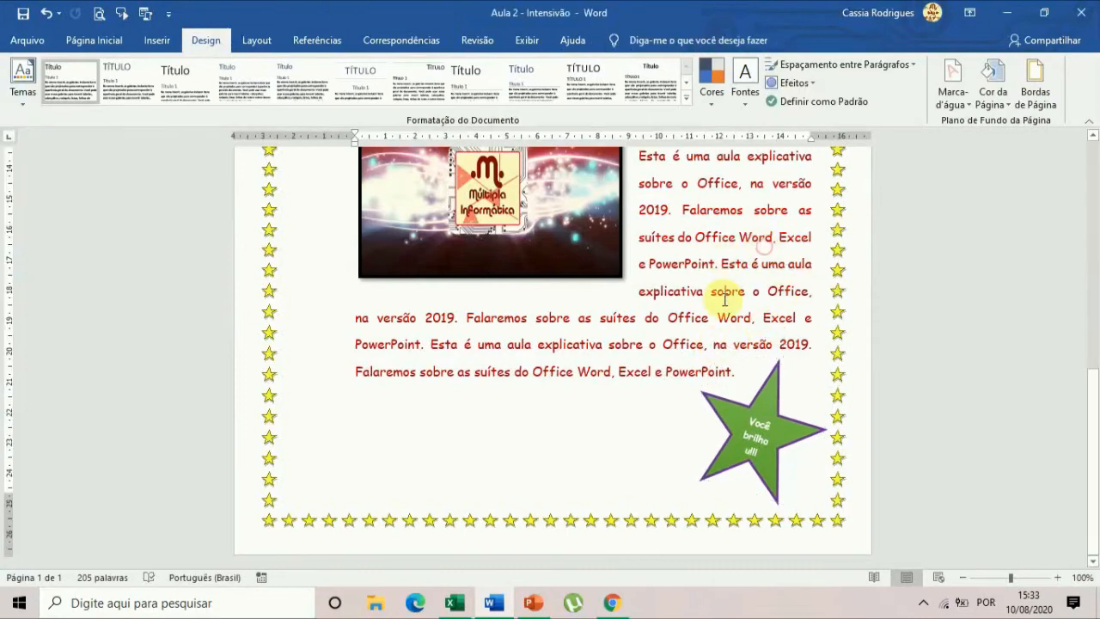
Shrink the yellow smiley face beside the title so it sits clear of the star page border.
scroll(730, 305, up, 10)
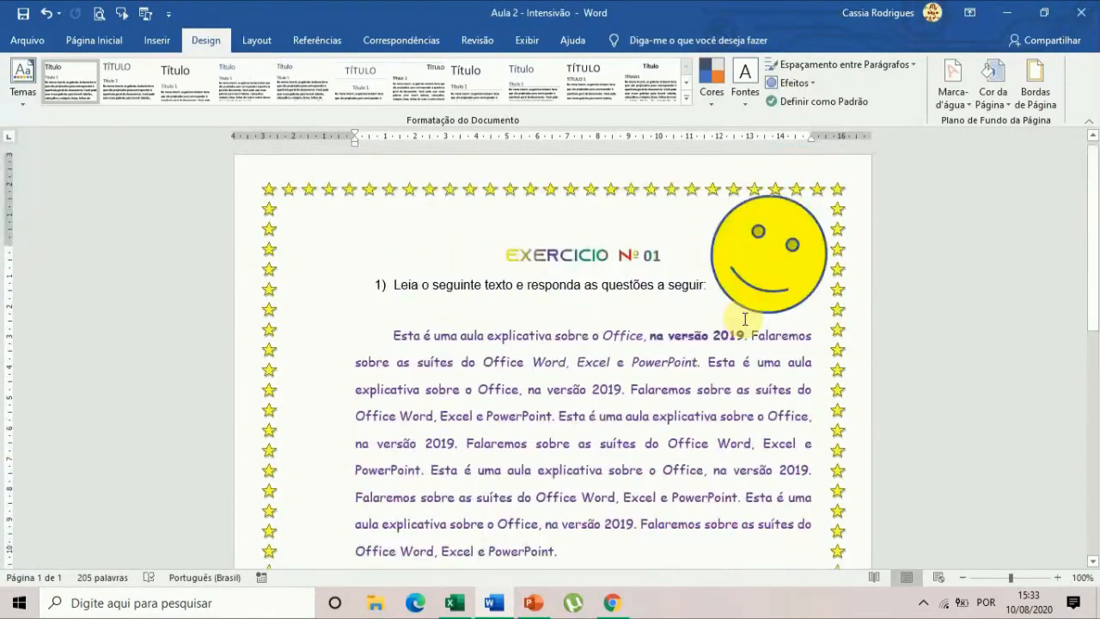
click(762, 251)
drag(838, 215, 810, 232)
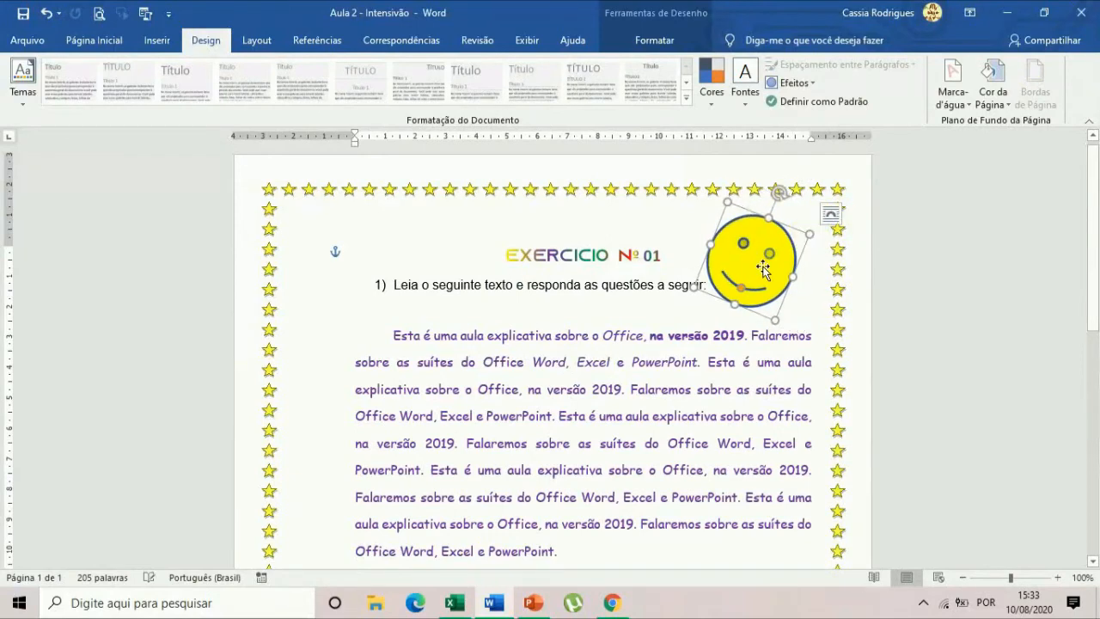
Change the font color of the title EXERCICIO Nº 01 to the standard dark blue.
click(504, 255)
drag(504, 255, 659, 257)
click(86, 39)
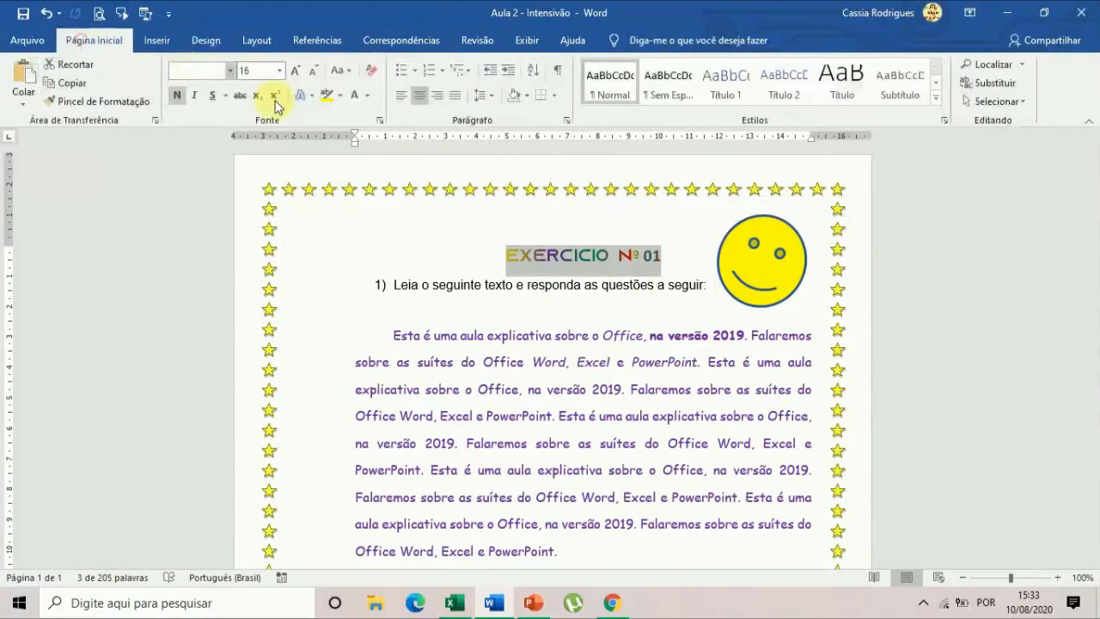
click(368, 96)
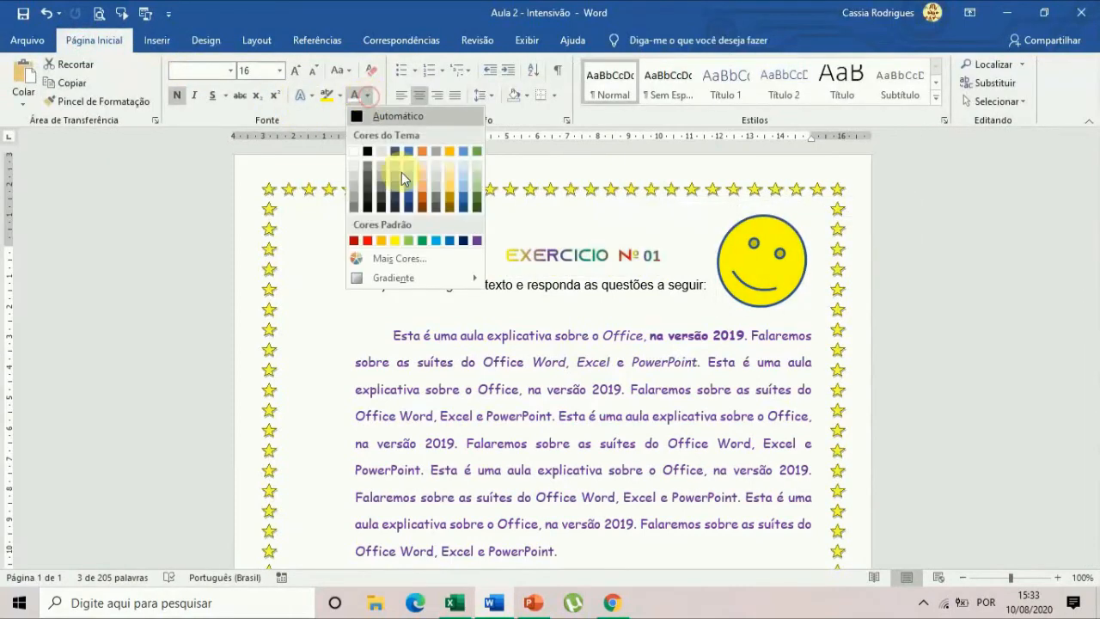
click(463, 241)
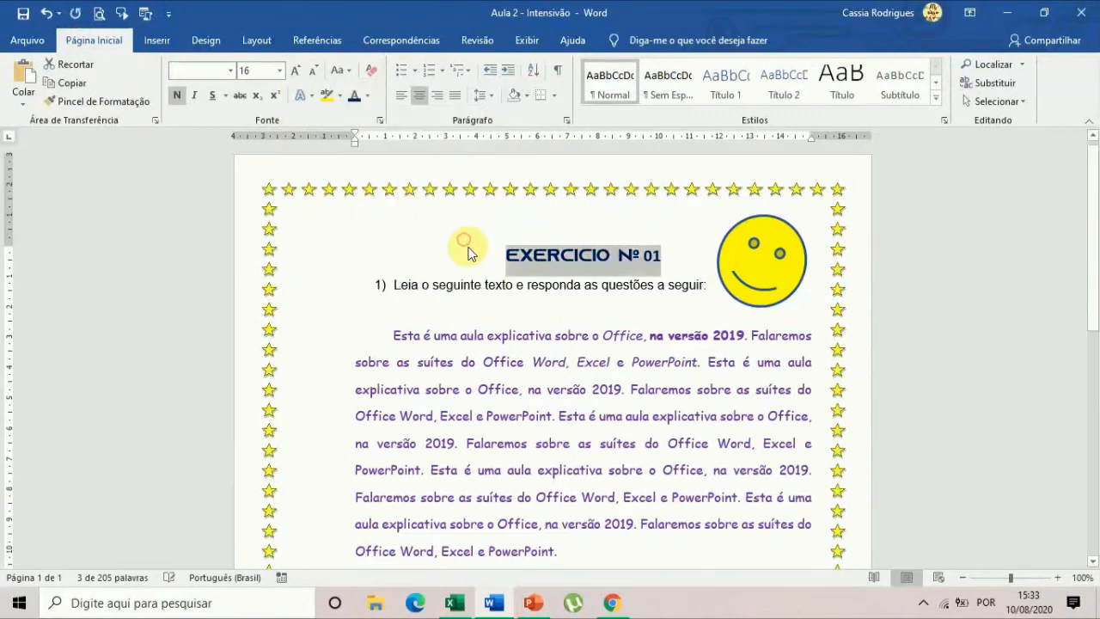
click(589, 337)
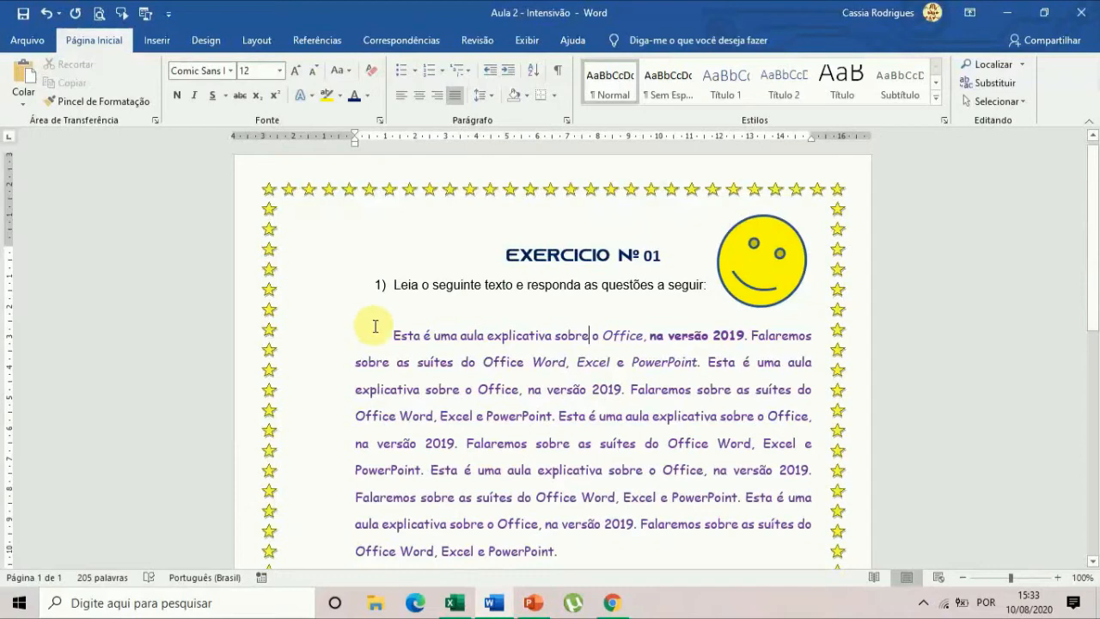
Format the purple first paragraph in the Berlin Sans FB font with dark blue text.
drag(390, 333, 562, 550)
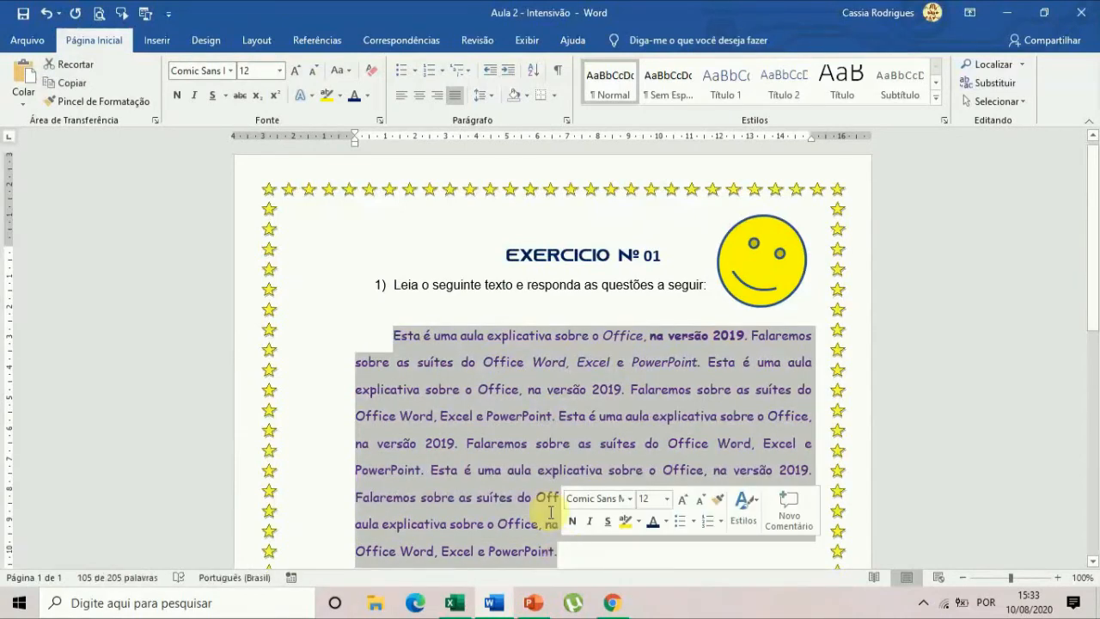
click(232, 72)
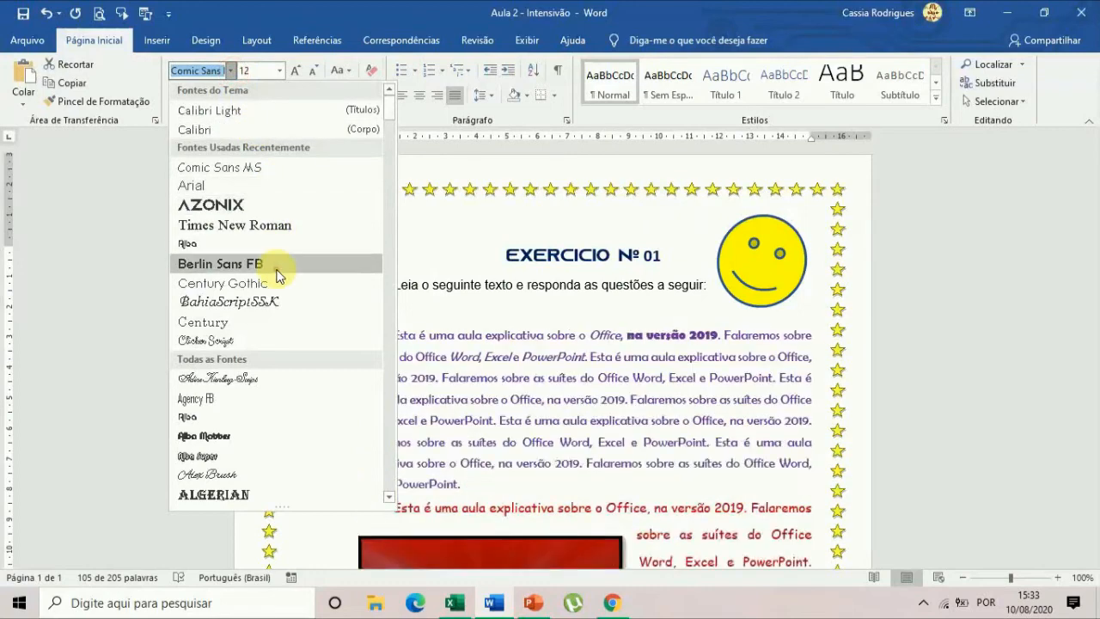
click(277, 264)
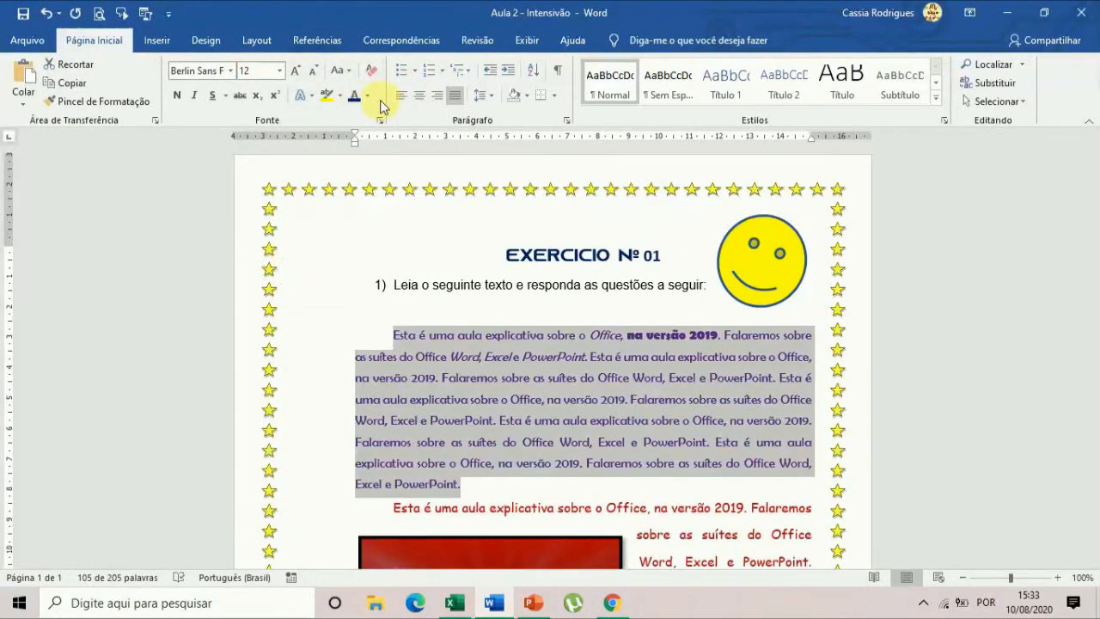
click(734, 441)
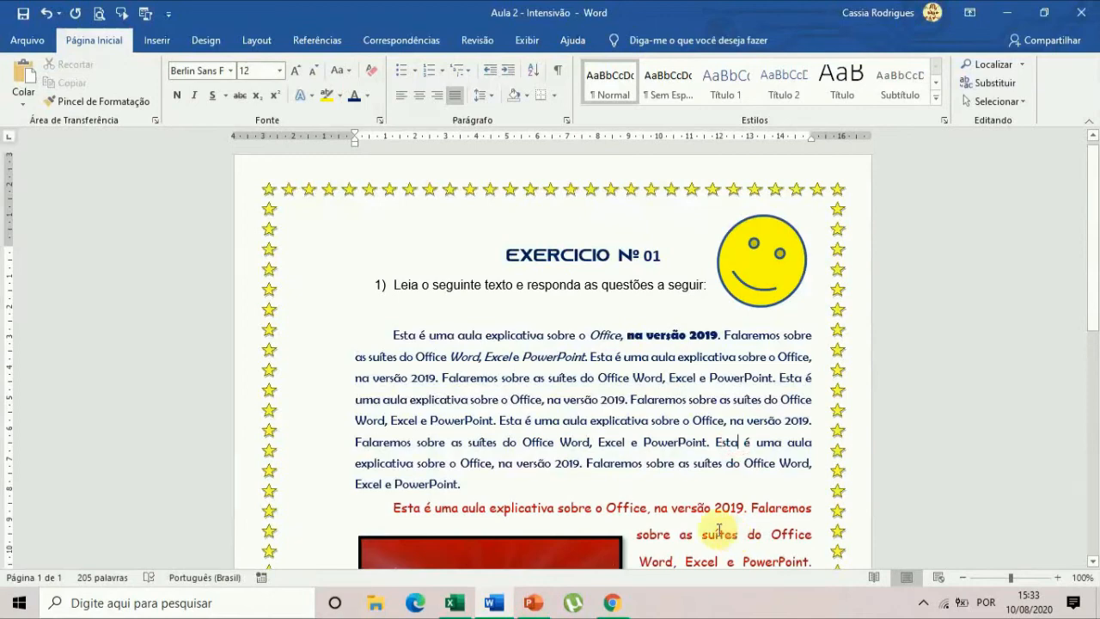
Review the whole page from title to bottom border, checking the text, picture, shapes and star border.
scroll(662, 360, down, 6)
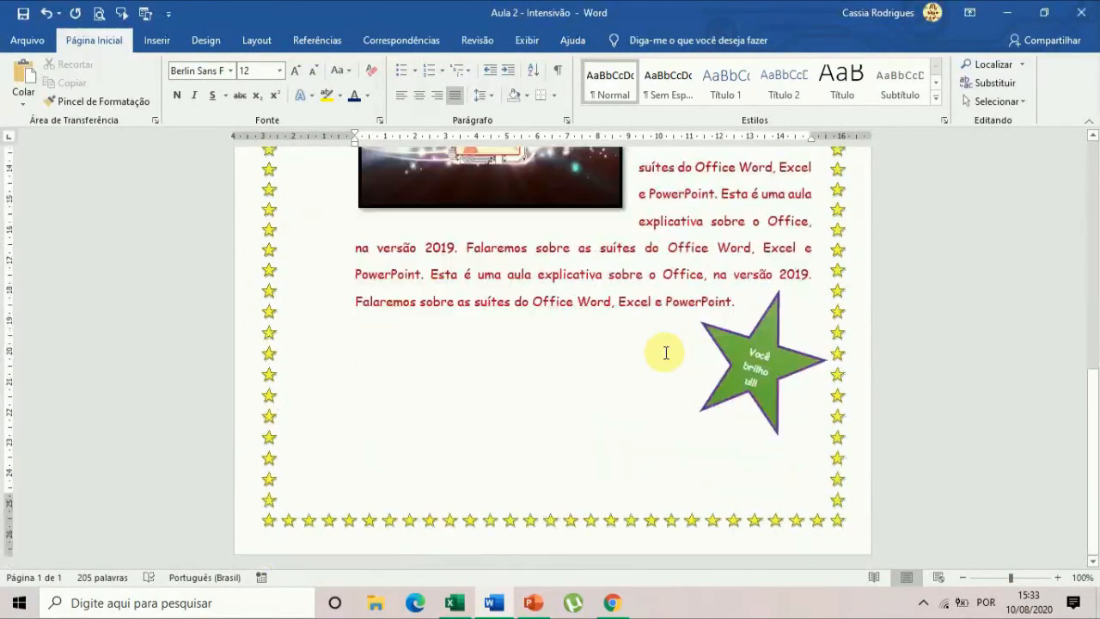
scroll(674, 443, up, 6)
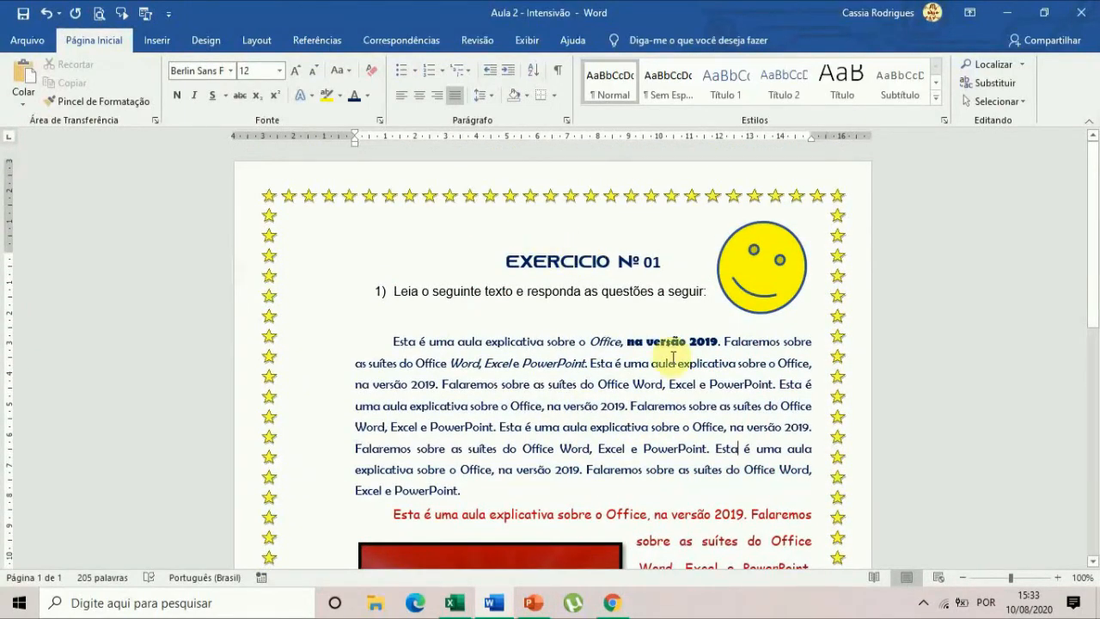
scroll(668, 364, down, 6)
scroll(672, 380, up, 6)
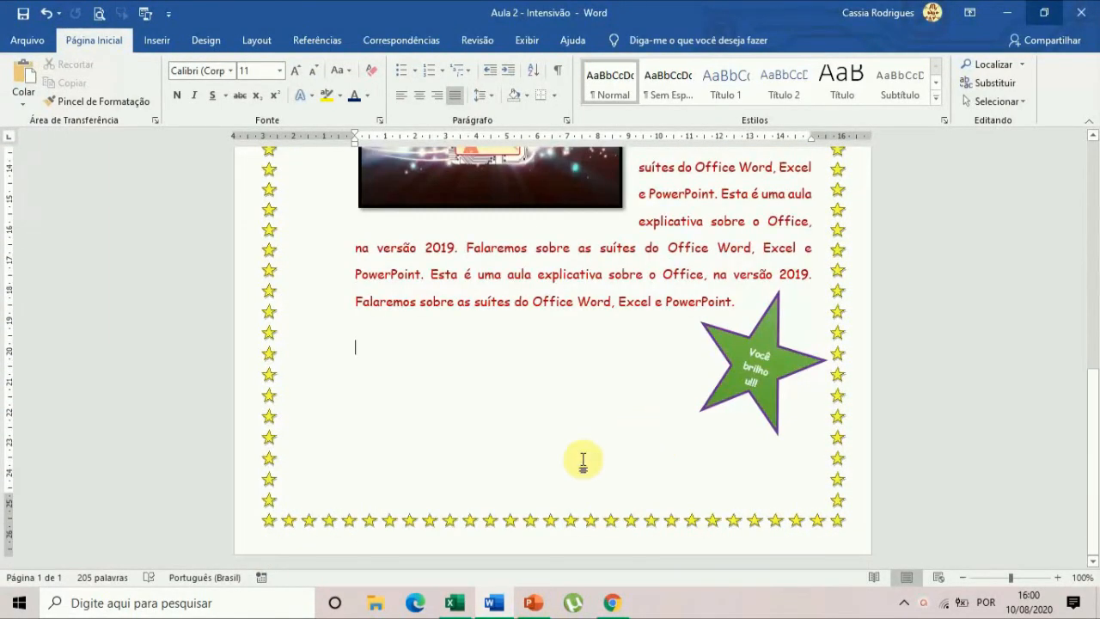
scroll(582, 458, up, 10)
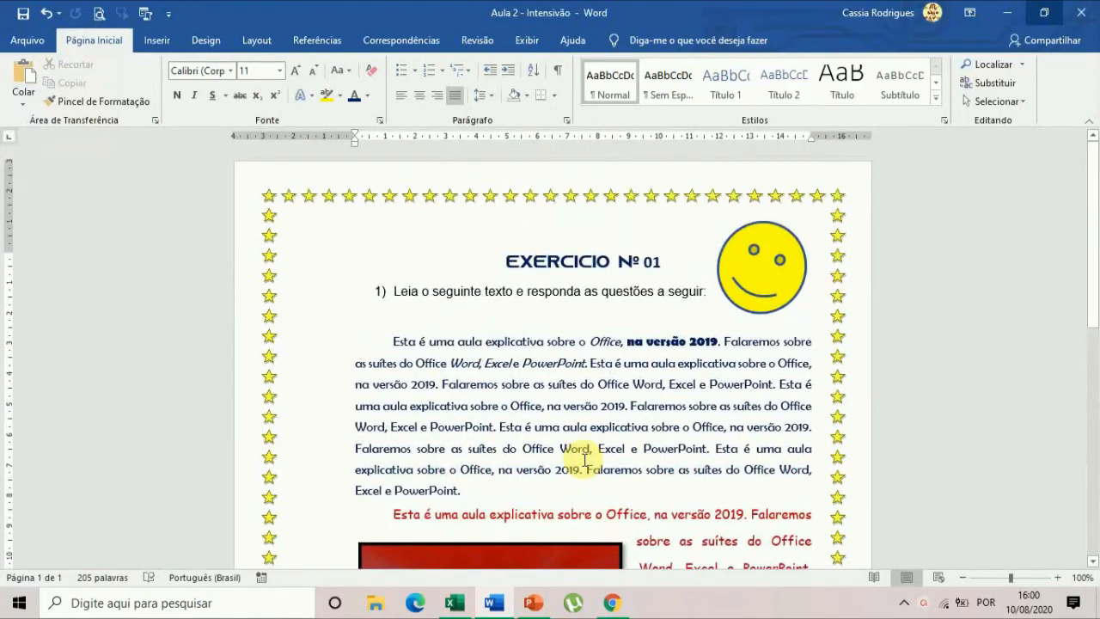
scroll(679, 421, down, 5)
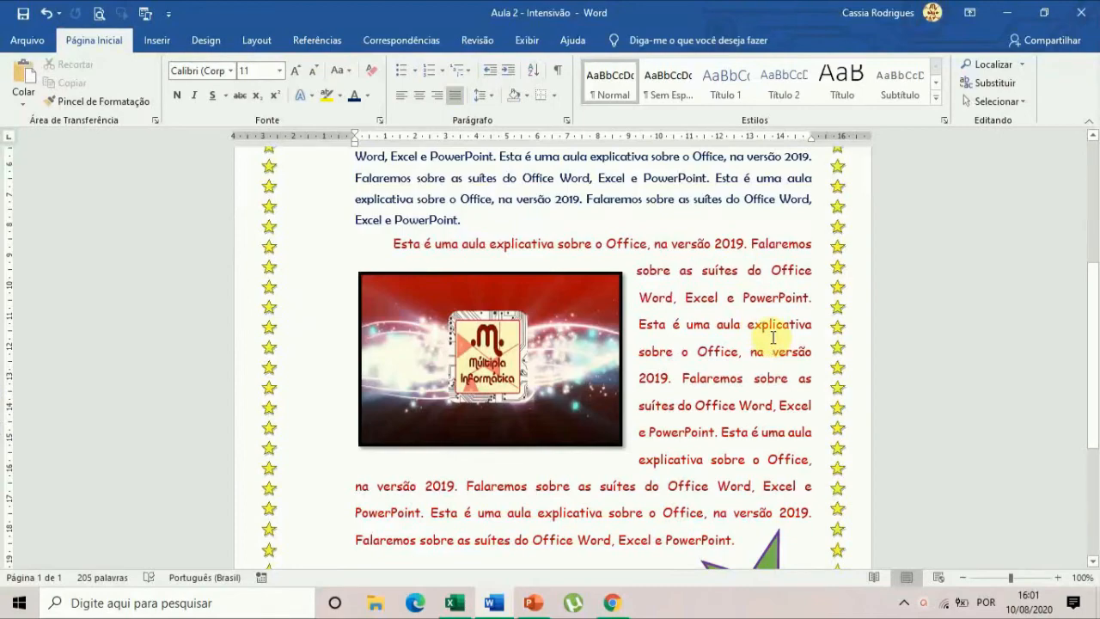
scroll(773, 338, down, 5)
scroll(773, 338, up, 8)
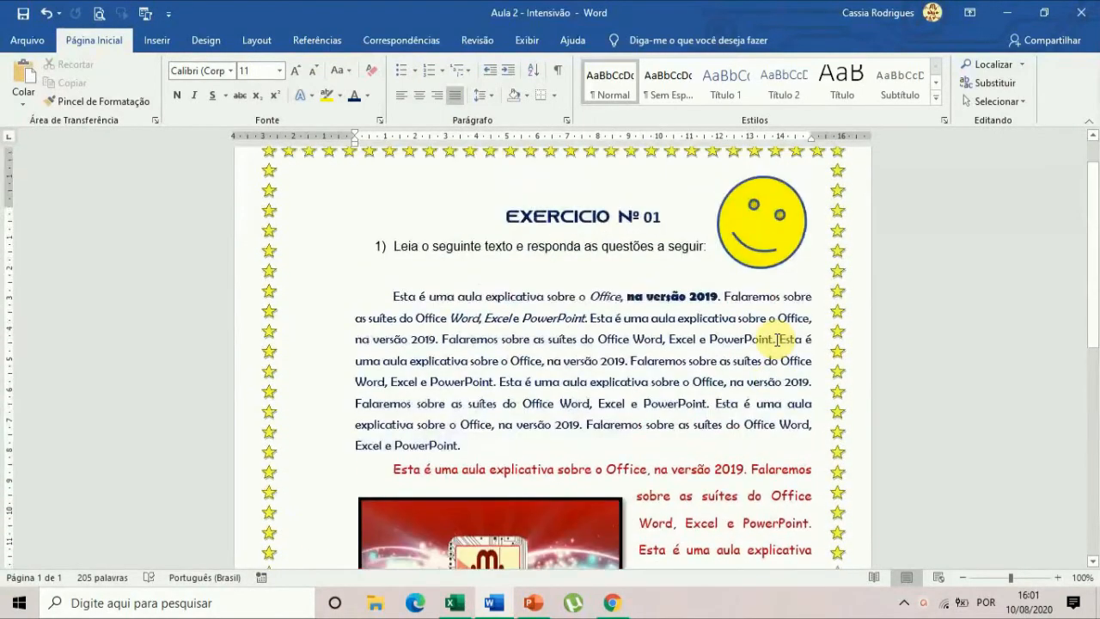
scroll(776, 340, up, 1)
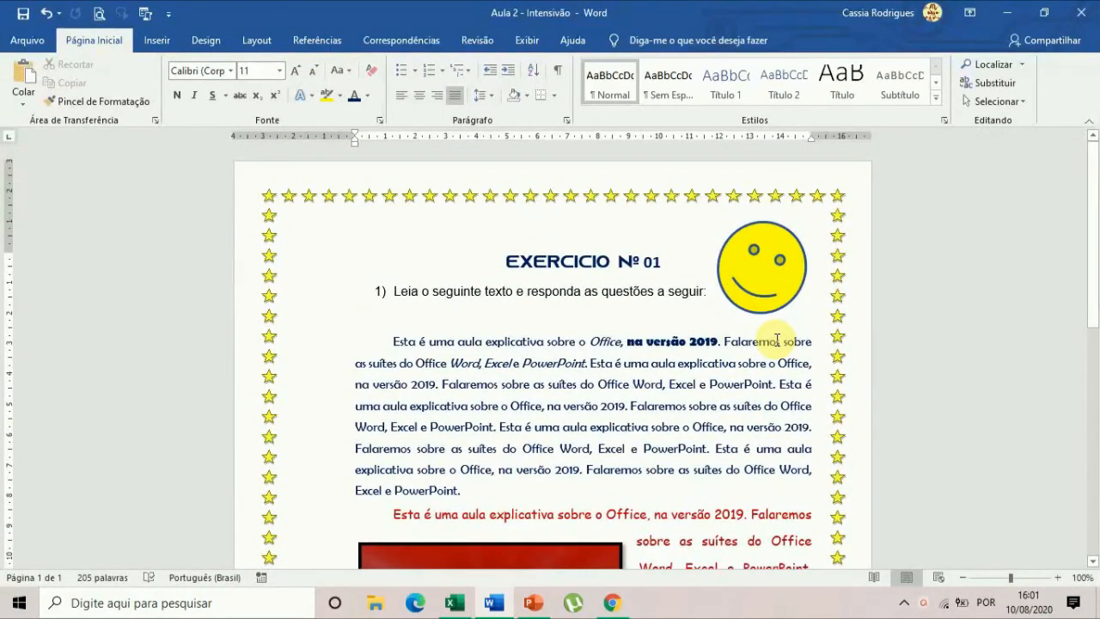
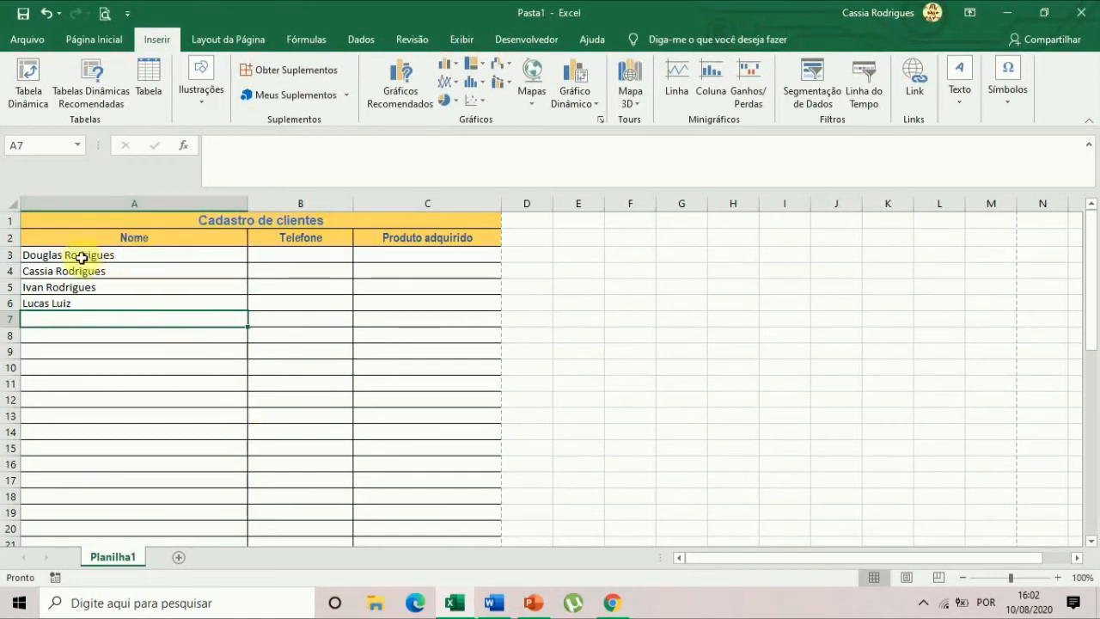
Fill the Telefone column with a placeholder phone number for each of the four clients in rows 3 to 6.
drag(80, 255, 204, 266)
click(181, 314)
click(335, 254)
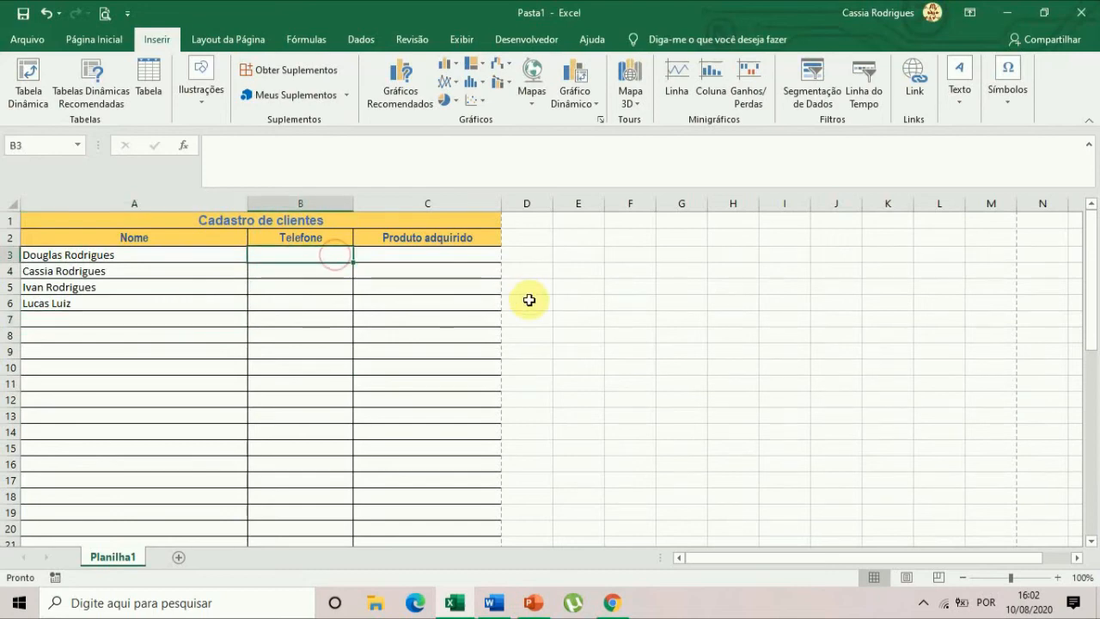
text(9999)
key(Return)
text(999)
key(Return)
text(999)
key(Return)
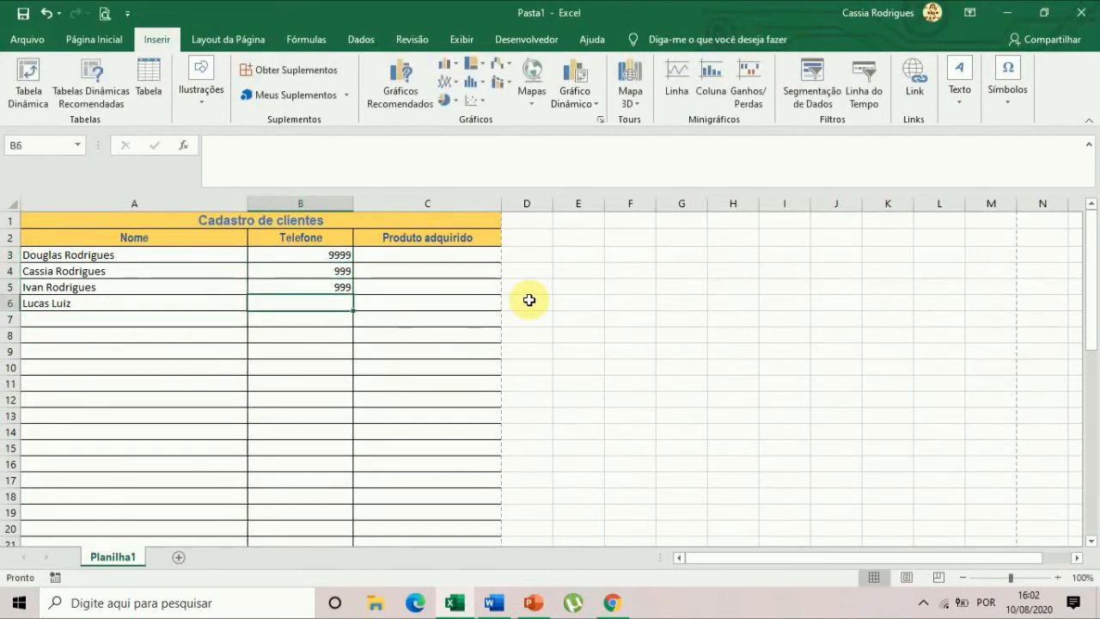
text(888)
key(Return)
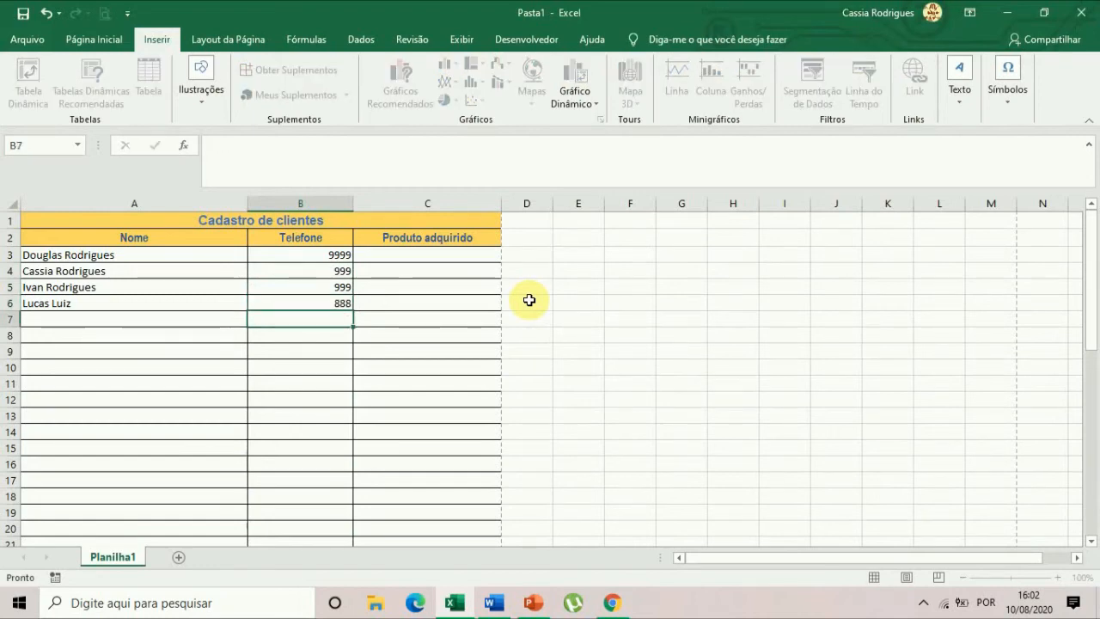
Enter the products A, D, C and F in the Produto adquirido column, cells C3 to C6.
click(450, 261)
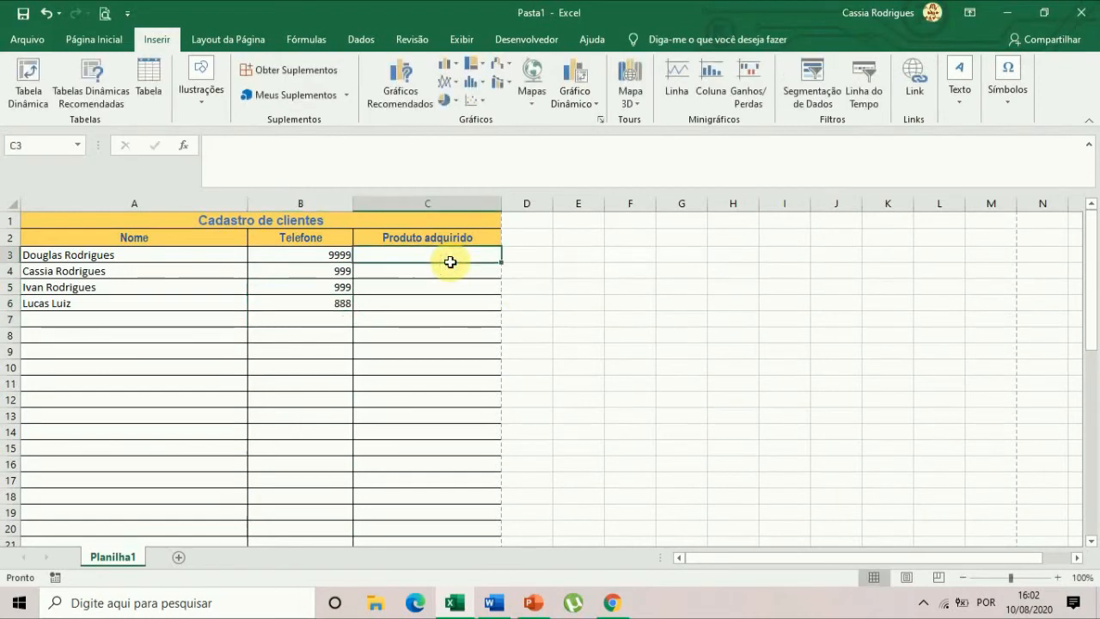
text(A)
key(Return)
text(D)
key(Return)
text(C)
key(Return)
text(F)
key(Return)
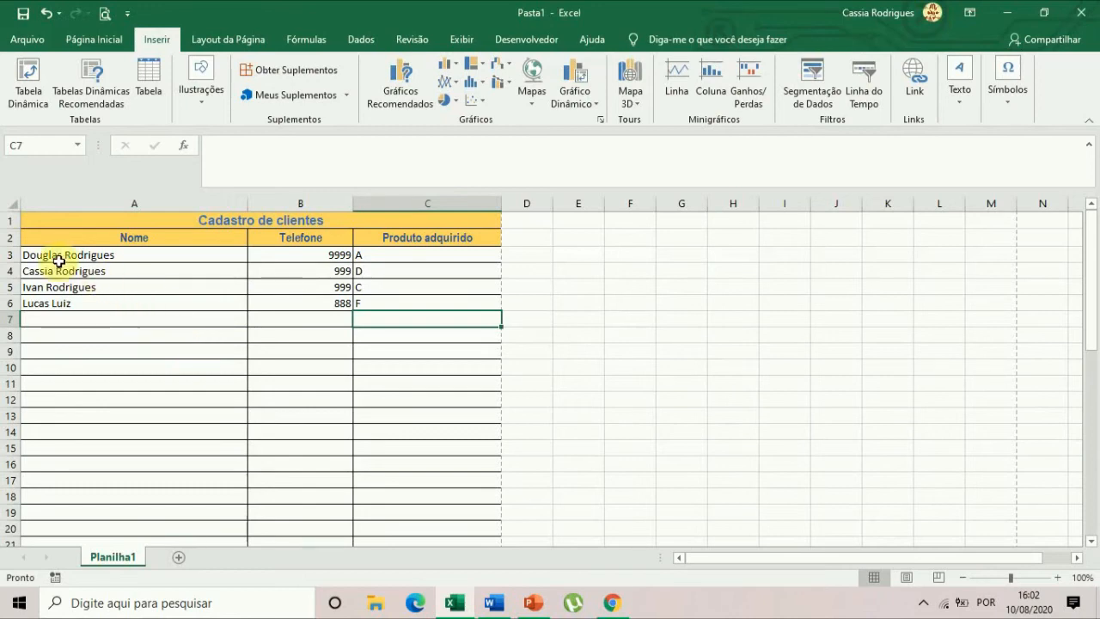
Sort the four client records in A3:C6 alphabetically by name from A to Z.
drag(59, 260, 418, 306)
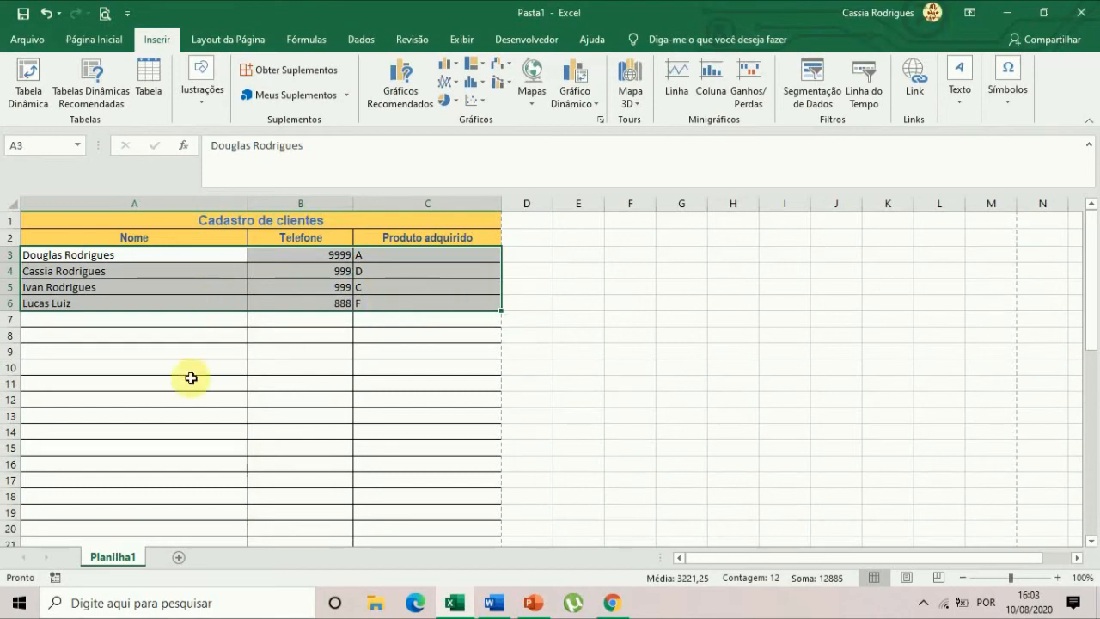
click(178, 397)
click(143, 260)
drag(142, 259, 427, 300)
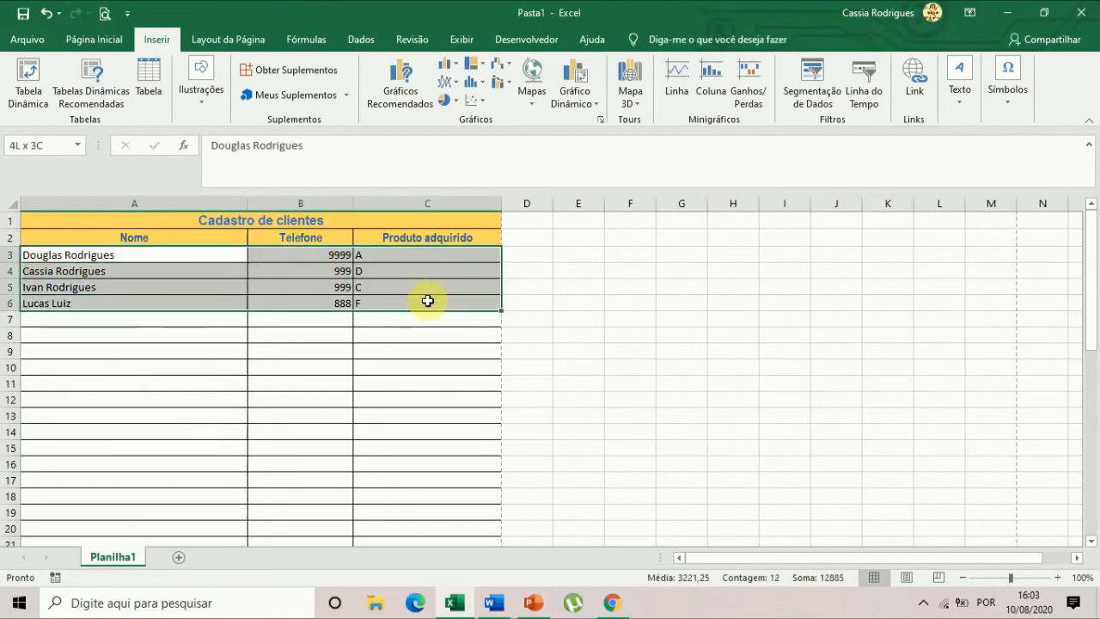
click(67, 258)
drag(67, 258, 414, 300)
drag(153, 253, 154, 299)
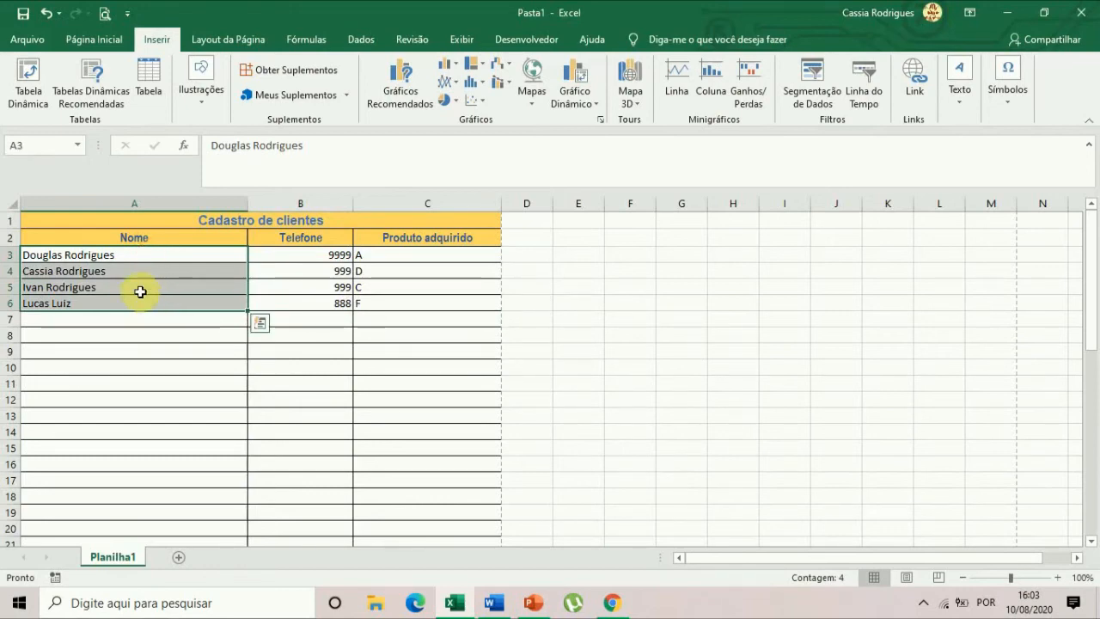
click(139, 253)
drag(138, 253, 142, 303)
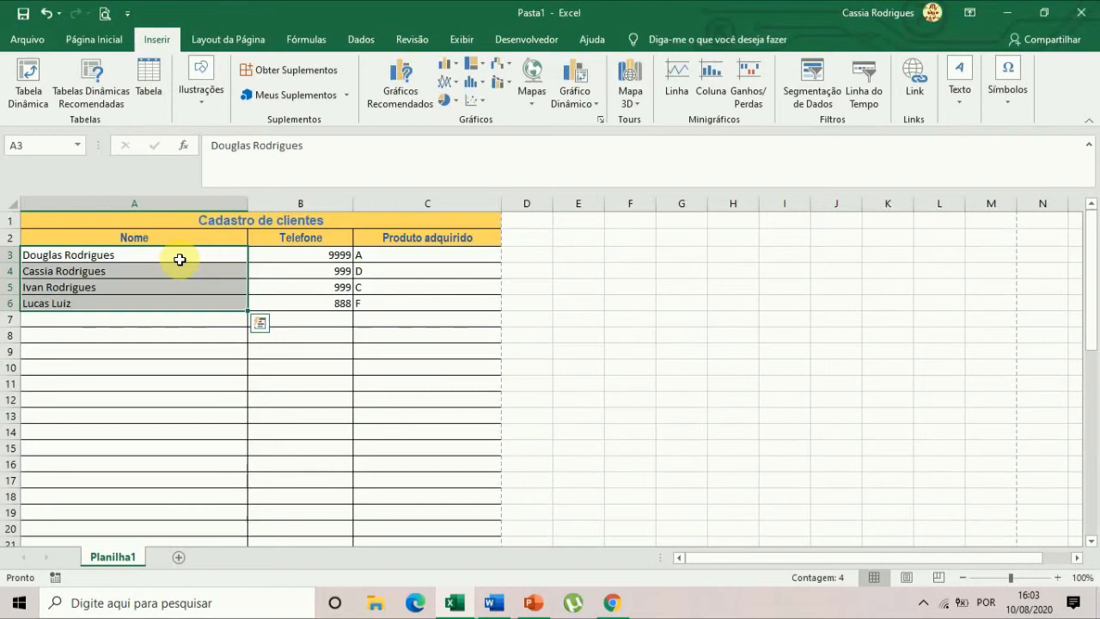
drag(179, 259, 419, 305)
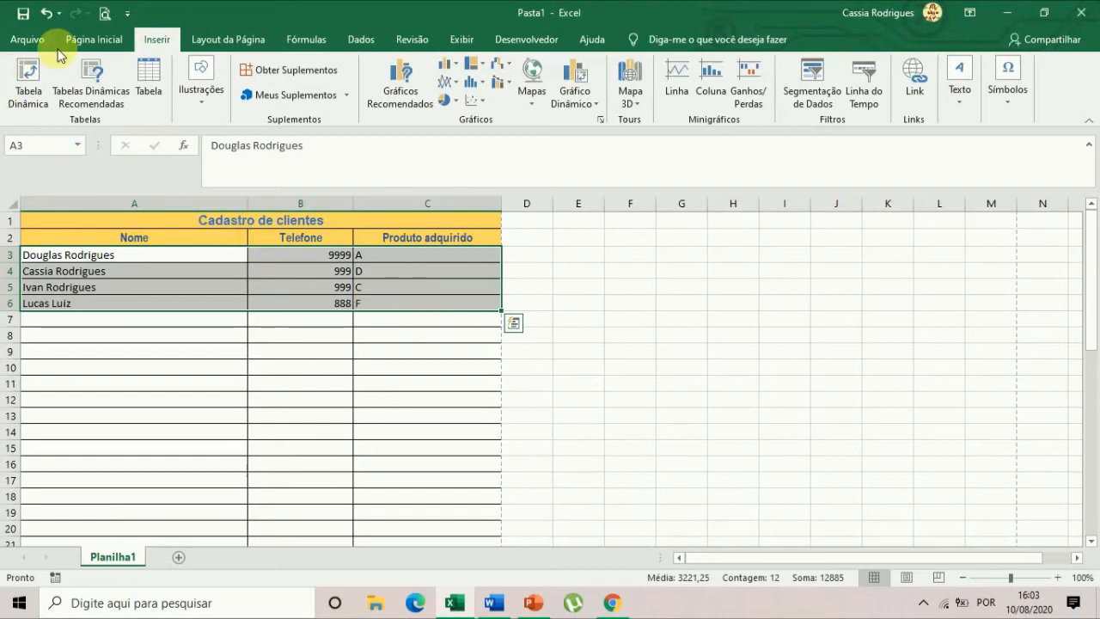
click(87, 41)
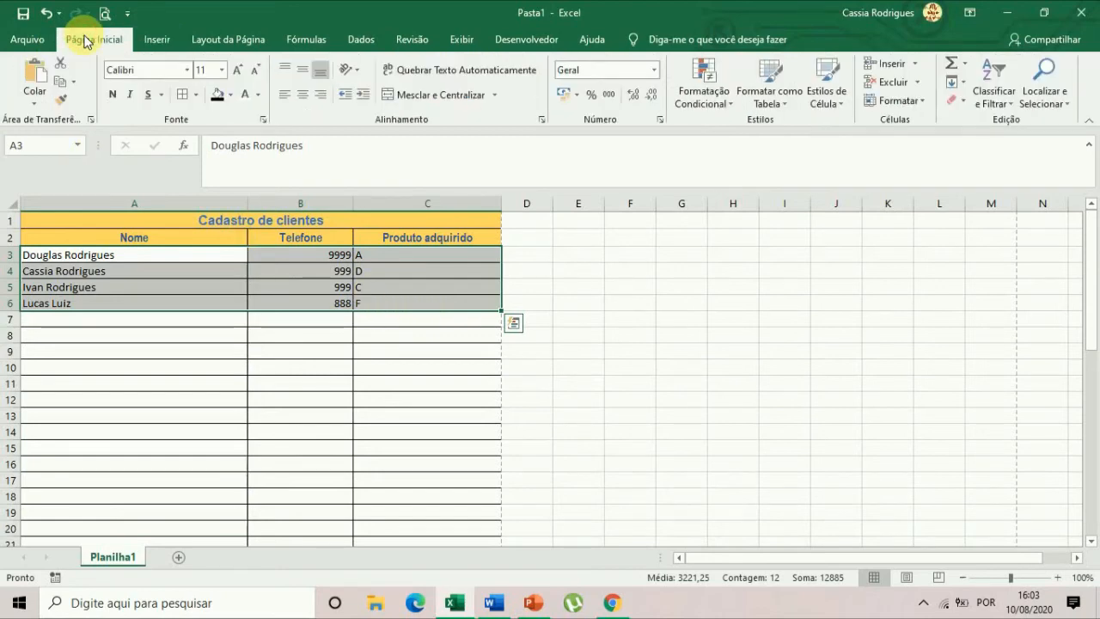
click(994, 100)
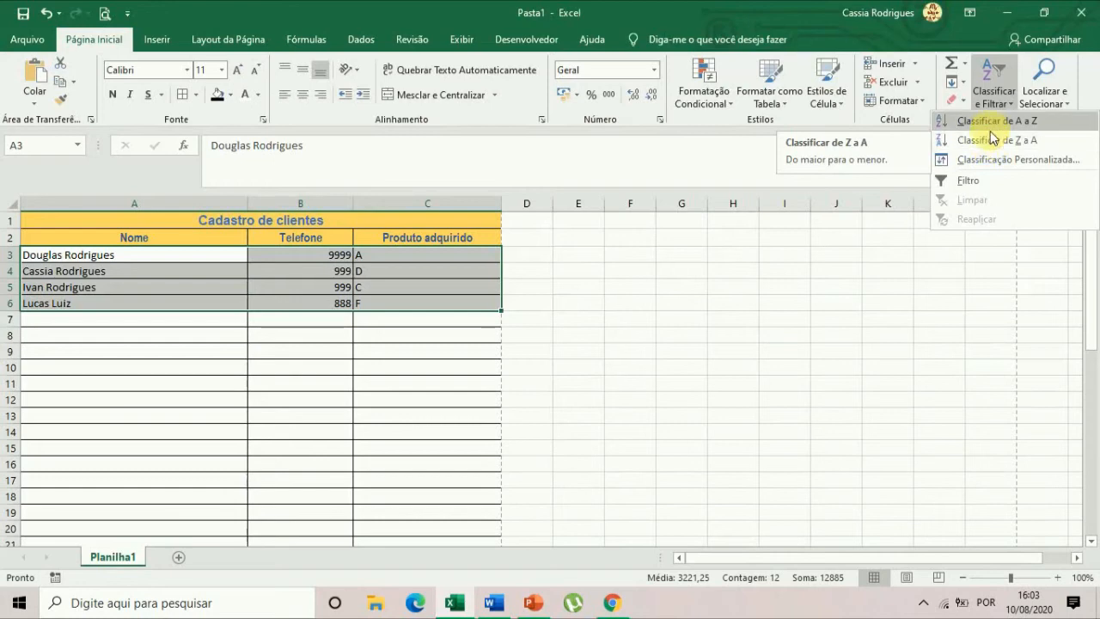
click(994, 120)
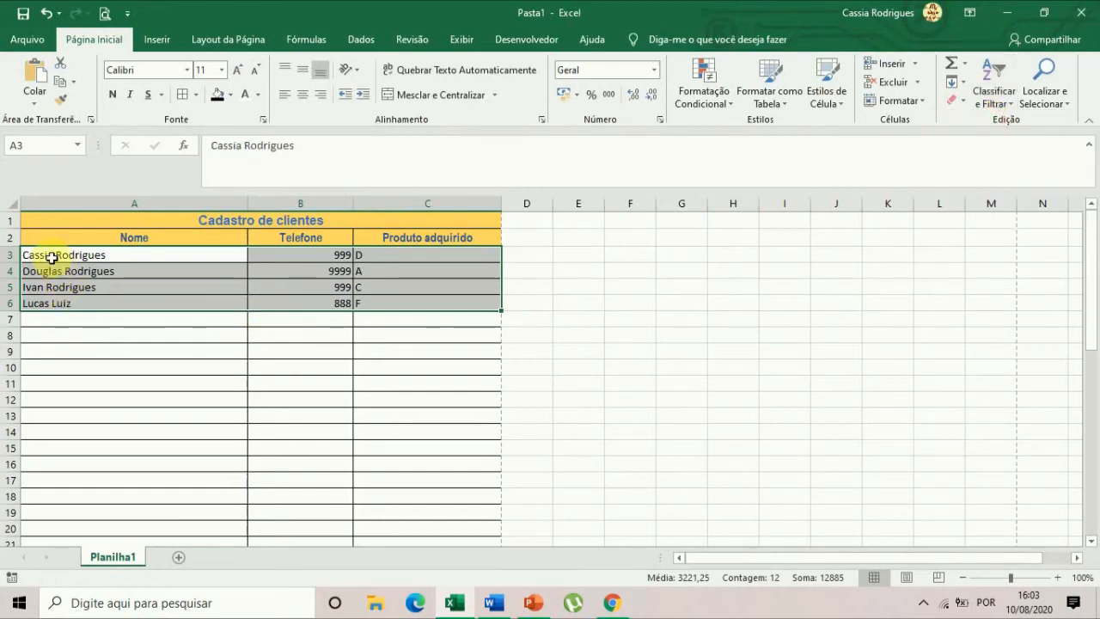
Sort the client records in A3:C6 from Z to A and return them to A to Z order.
click(993, 95)
click(997, 140)
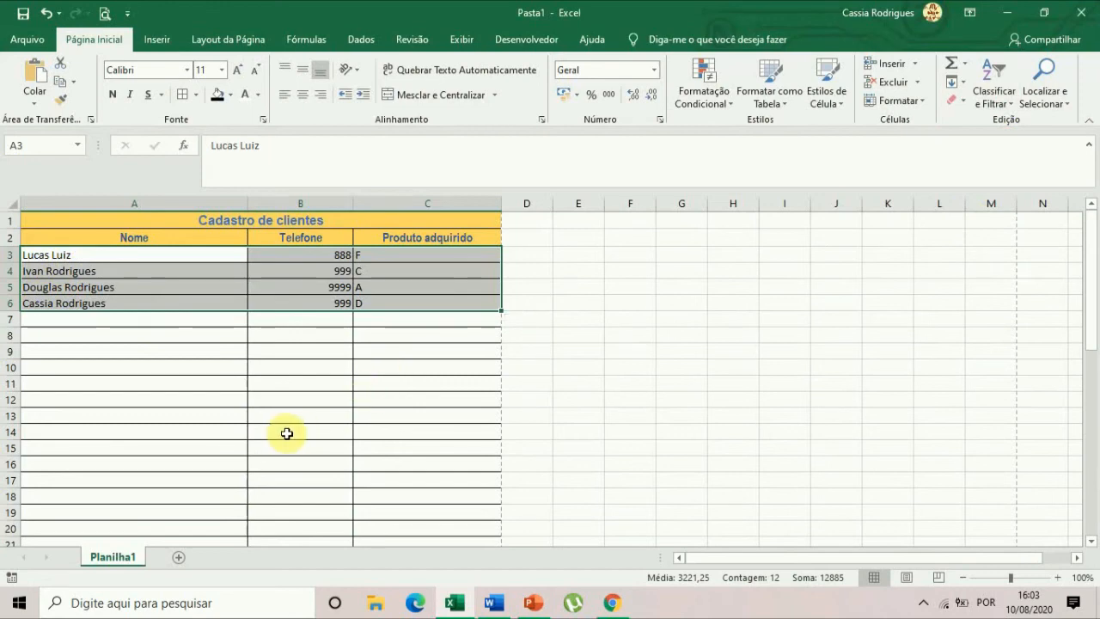
click(979, 111)
click(984, 122)
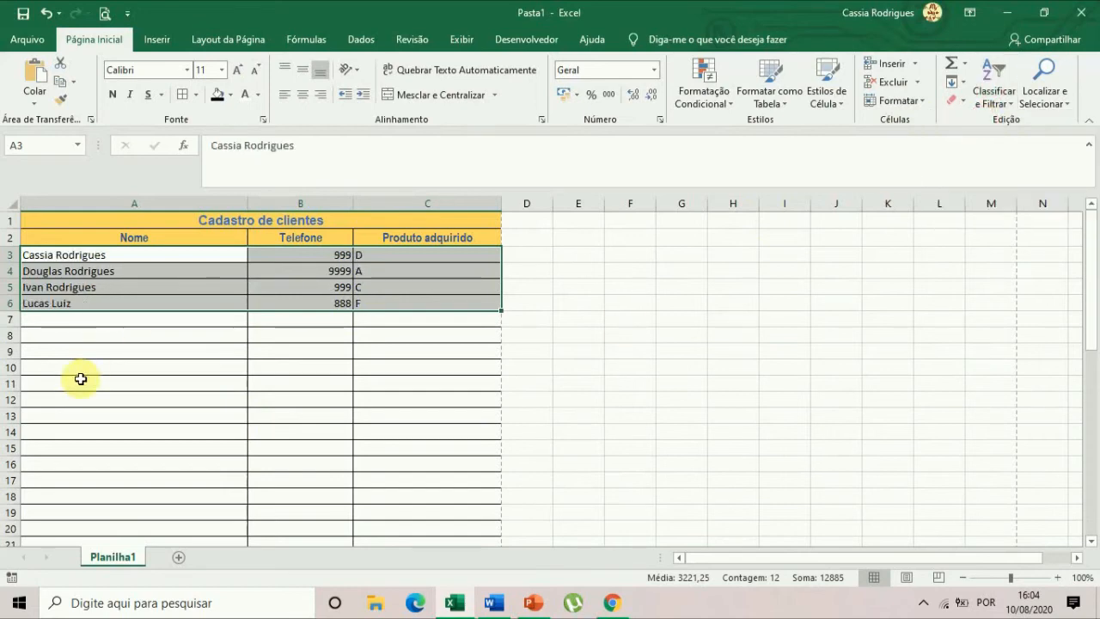
click(154, 370)
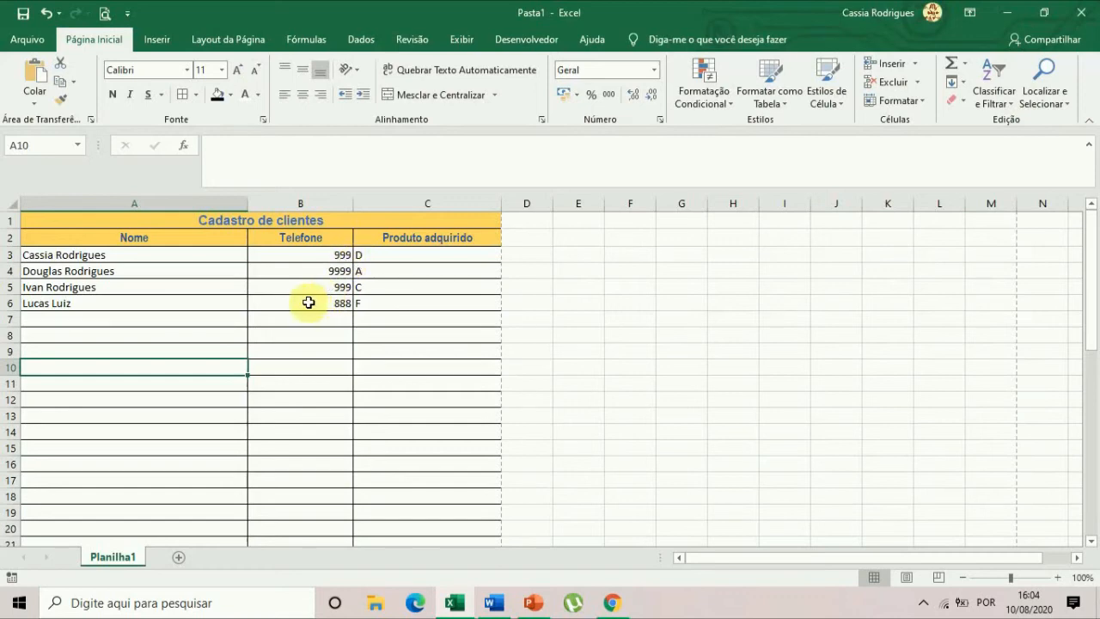
Rename the Telefone header in B2 to Produto and the Produto adquirido header in C2 to Valor.
click(317, 239)
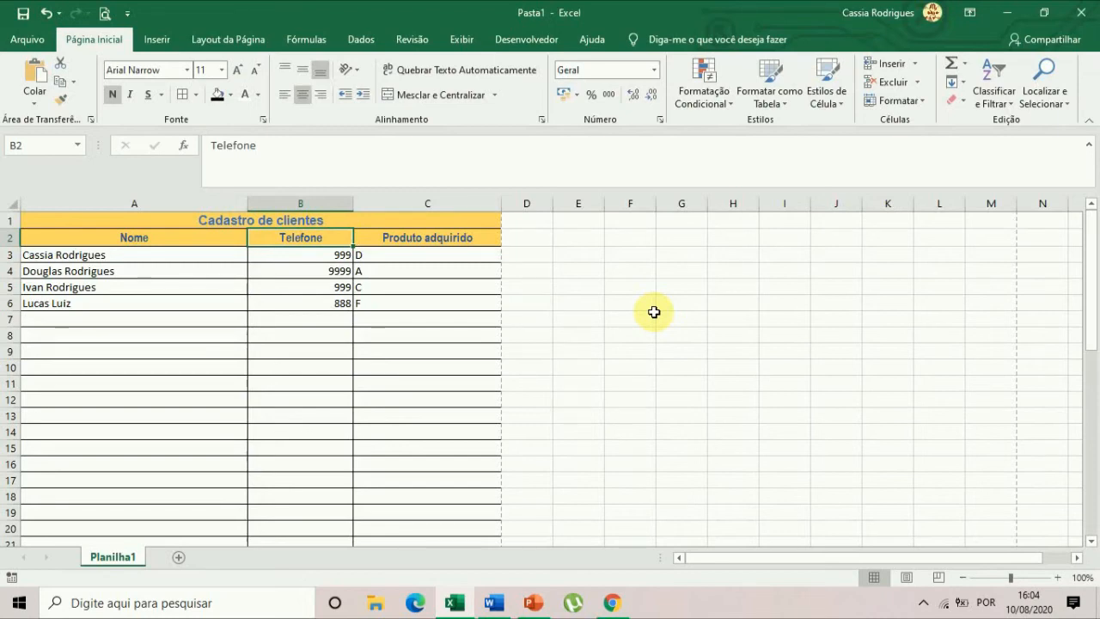
text(Produto)
key(Tab)
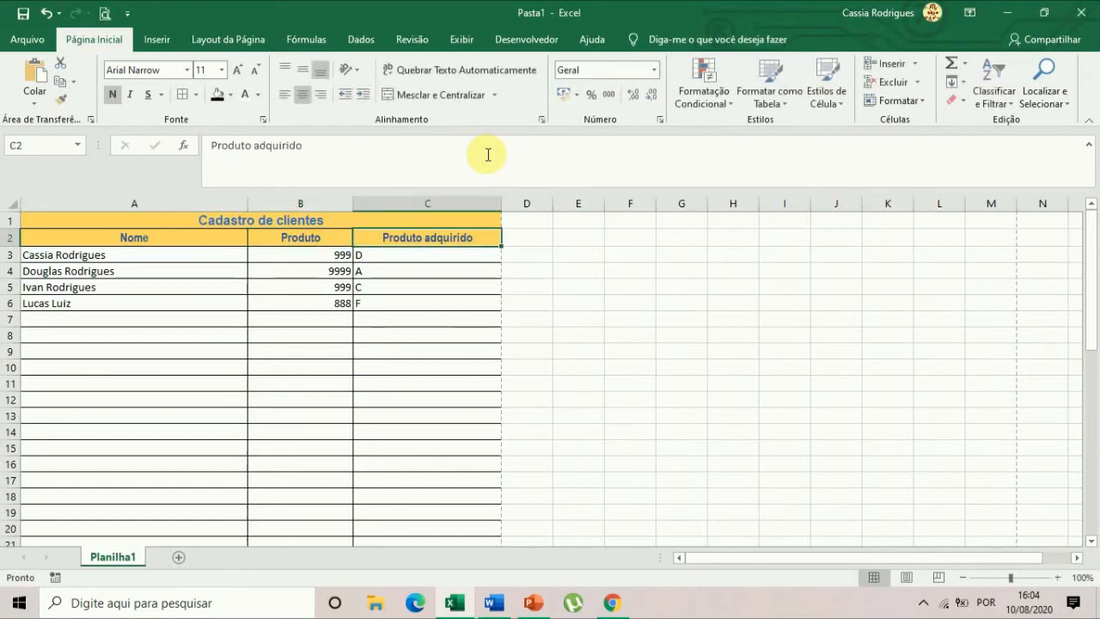
text(Valor)
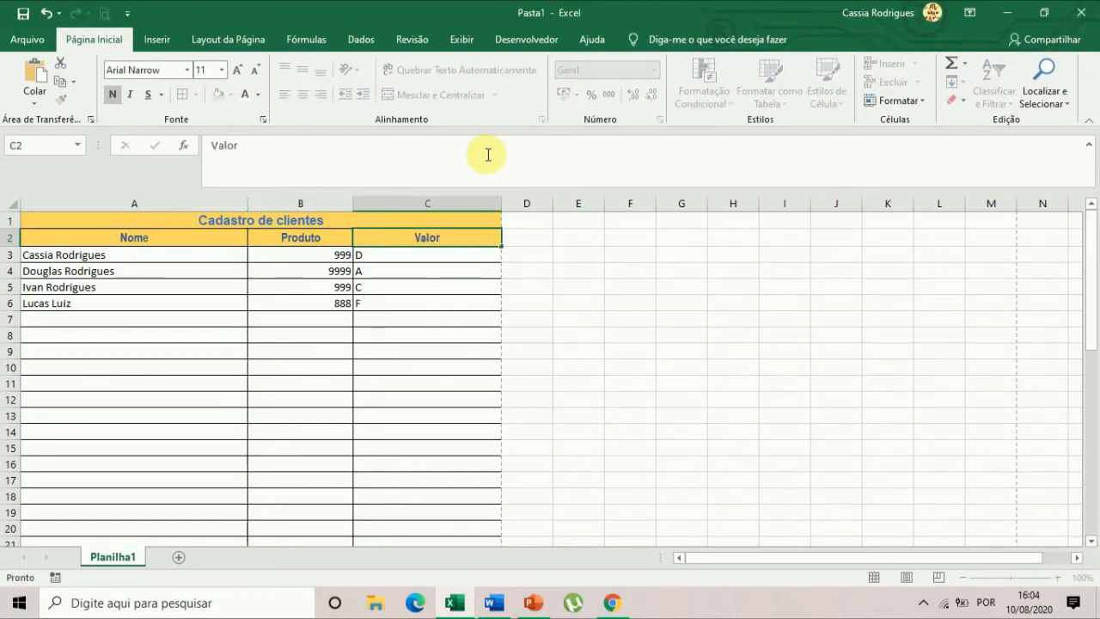
key(Return)
Clear the old entries under the Produto and Valor headers in B3:C6.
drag(323, 256, 409, 301)
click(410, 297)
drag(308, 255, 404, 301)
key(Delete)
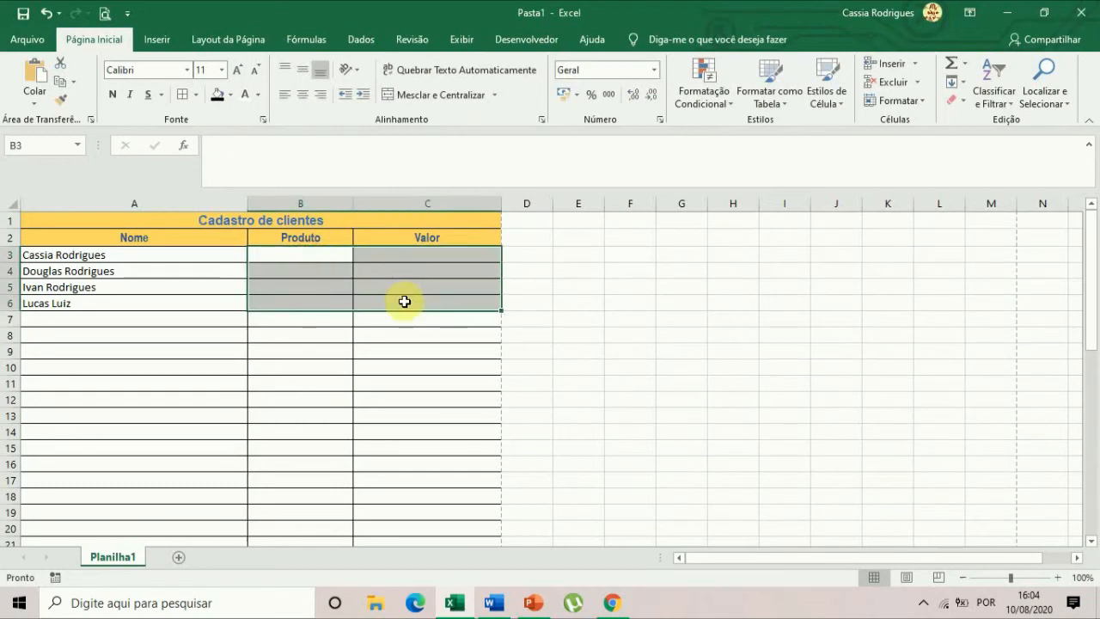
Enter the products a, b, d and c in the Produto column, cells B3 to B6.
click(311, 255)
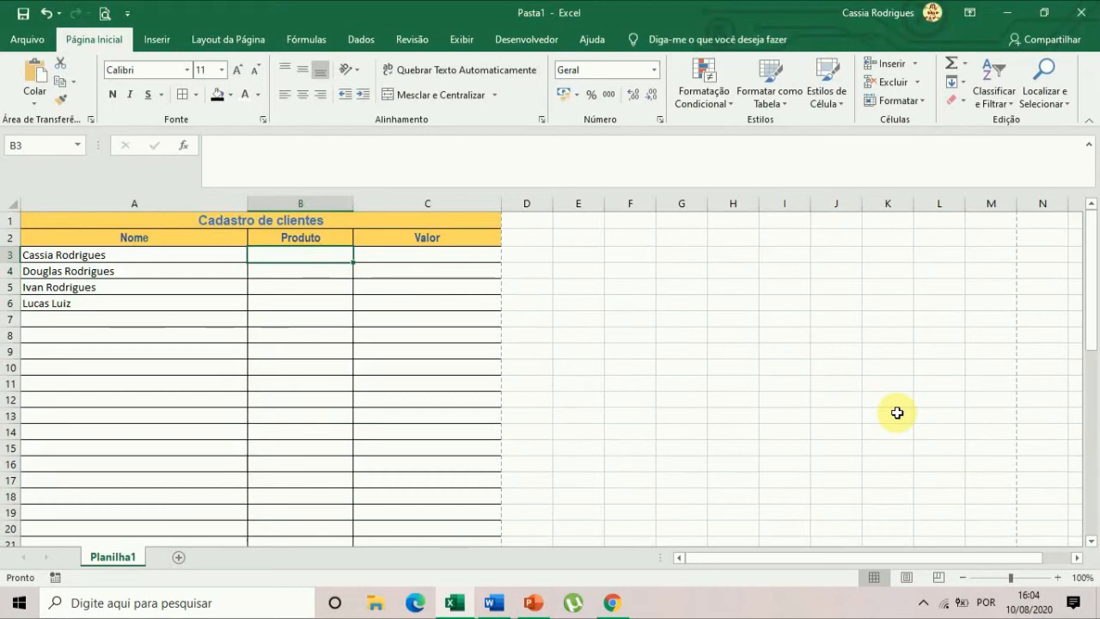
text(a)
key(Return)
text(b)
key(Return)
text(d)
key(Return)
text(c)
key(Return)
Enter the amounts 120, 100, 10 and 65 in the Valor column, cells C3 to C6.
click(441, 256)
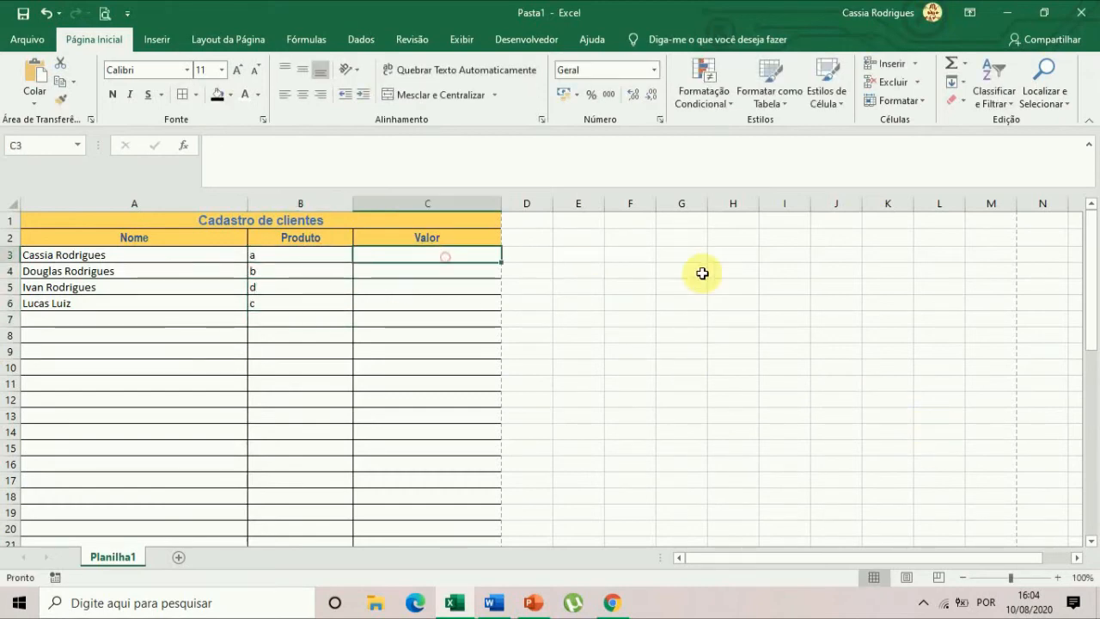
text(120)
key(Return)
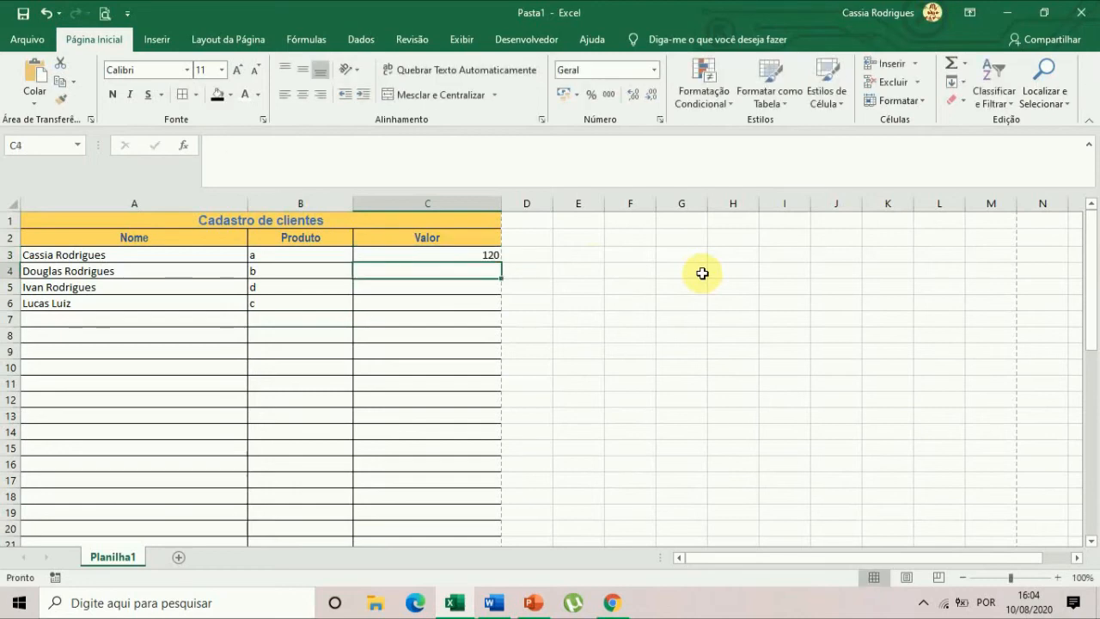
text(100)
key(Return)
text(10)
key(Return)
text(65)
key(Return)
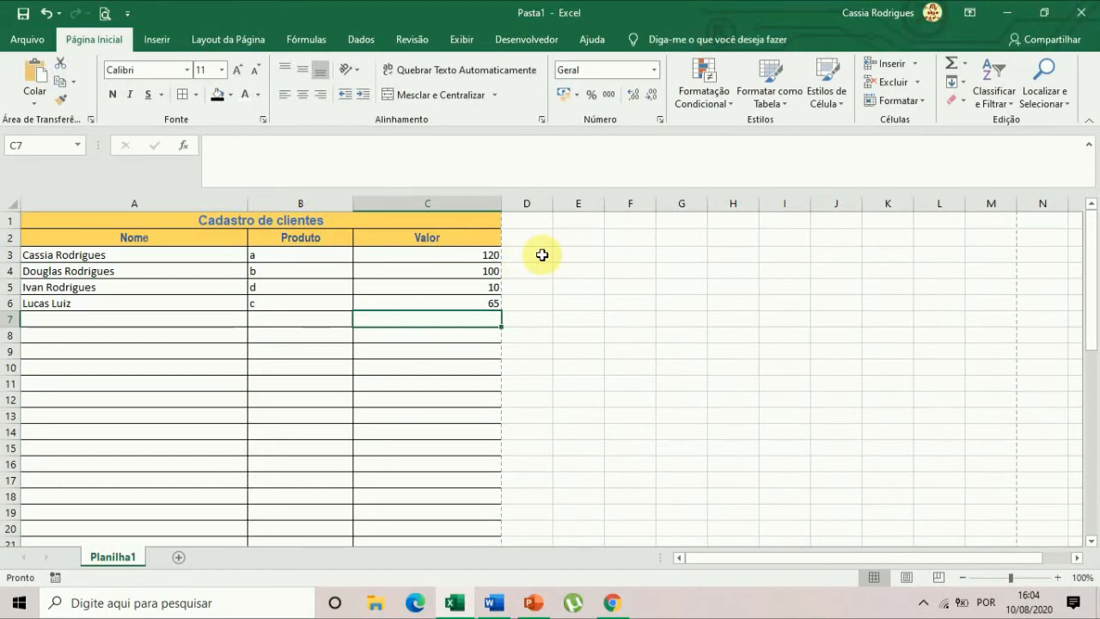
Format the amounts in C3:C6 with the R$ Português (Brasil) accounting format.
click(461, 255)
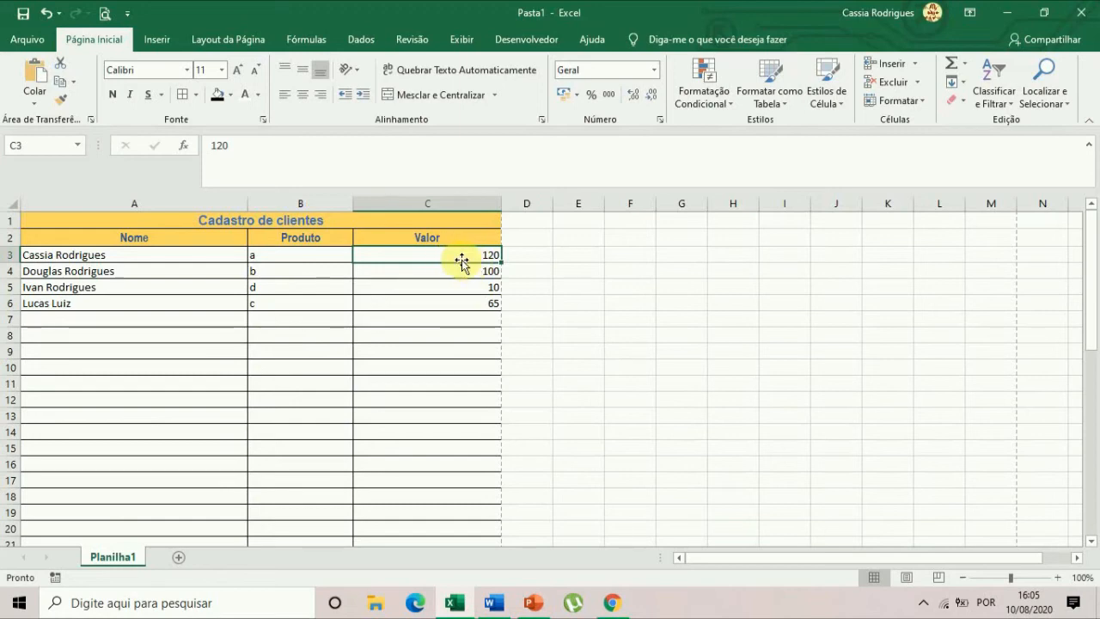
drag(453, 253, 453, 298)
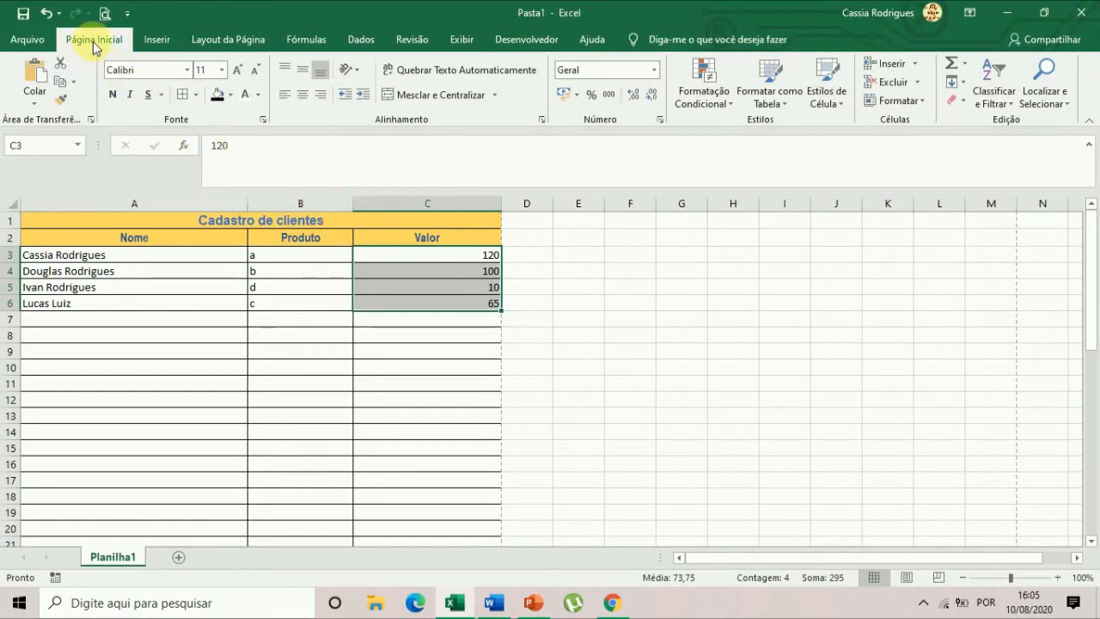
click(576, 94)
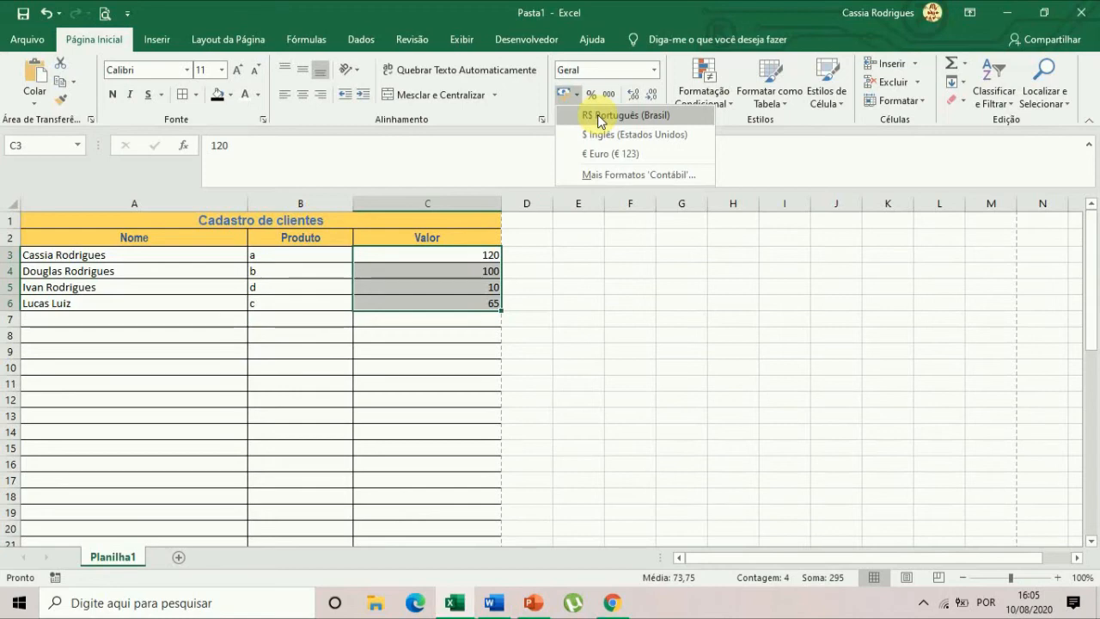
click(600, 116)
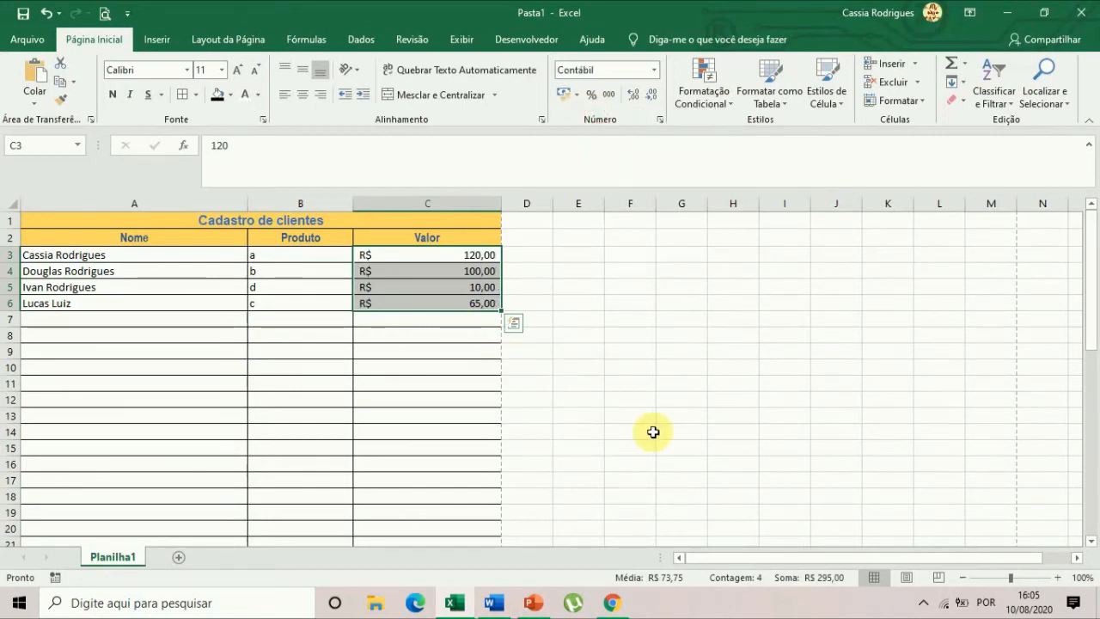
Try the $ Inglês (Estados Unidos) and € Euro accounting formats on C3:C6, returning to R$ Português (Brasil).
click(576, 96)
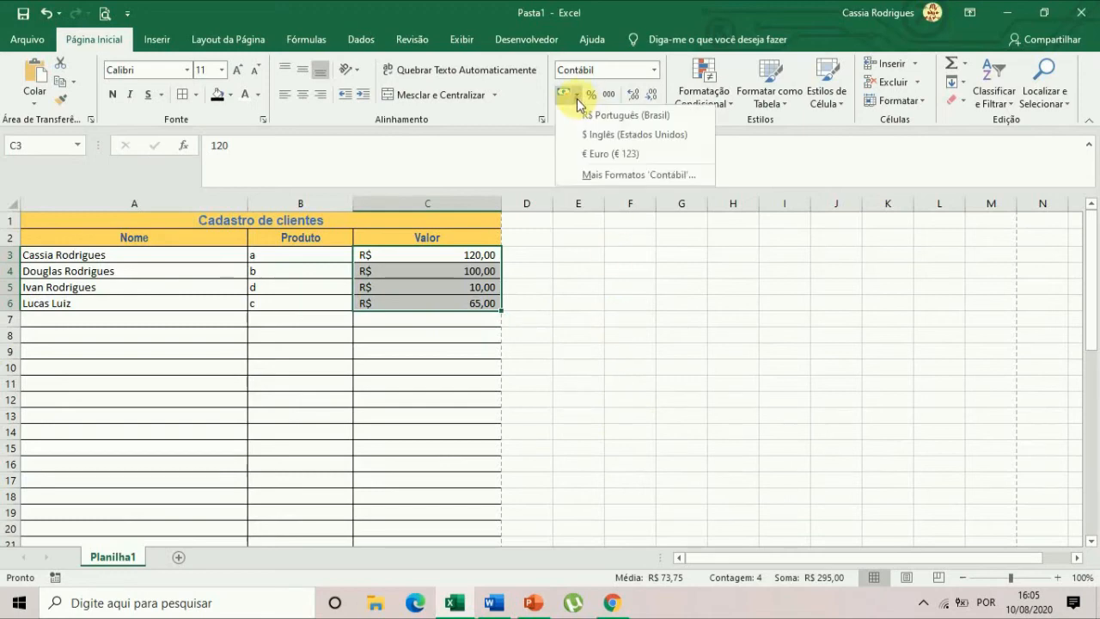
click(607, 136)
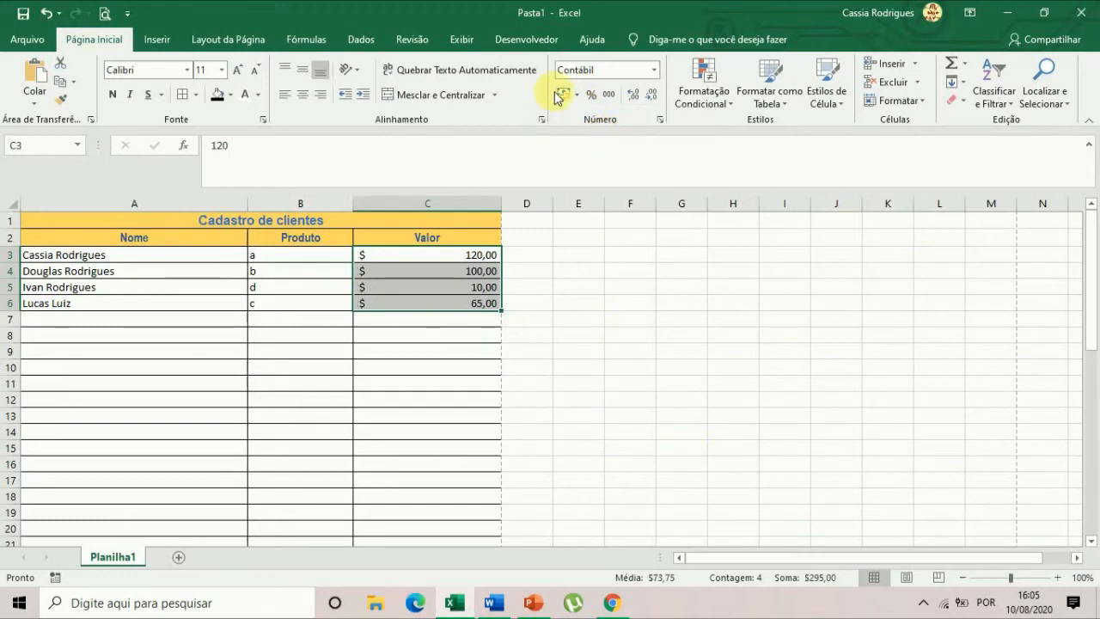
click(577, 95)
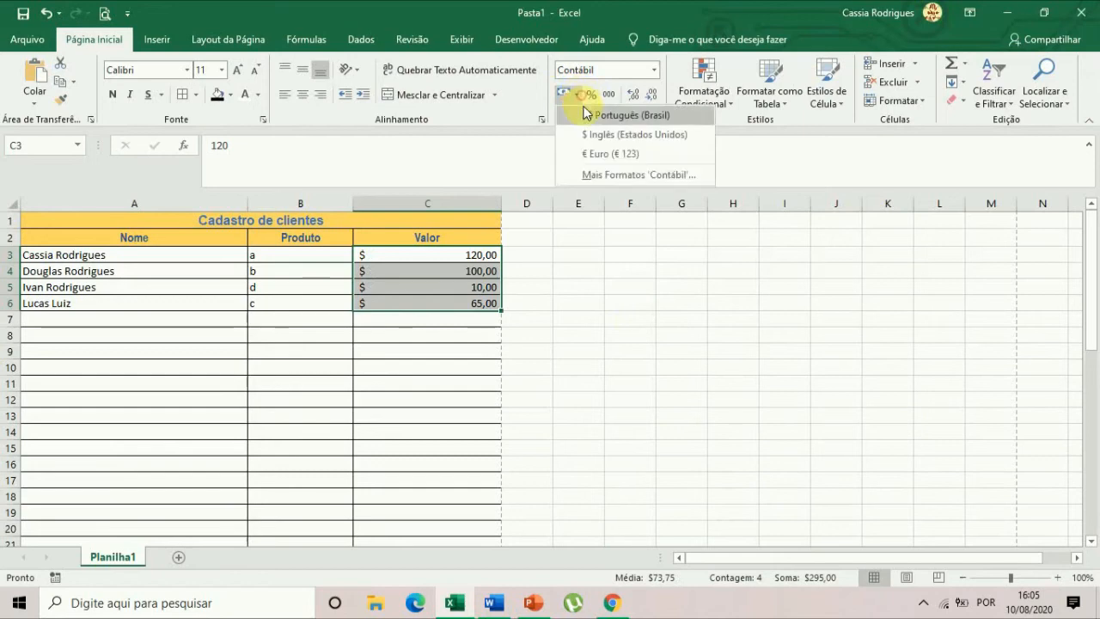
click(602, 151)
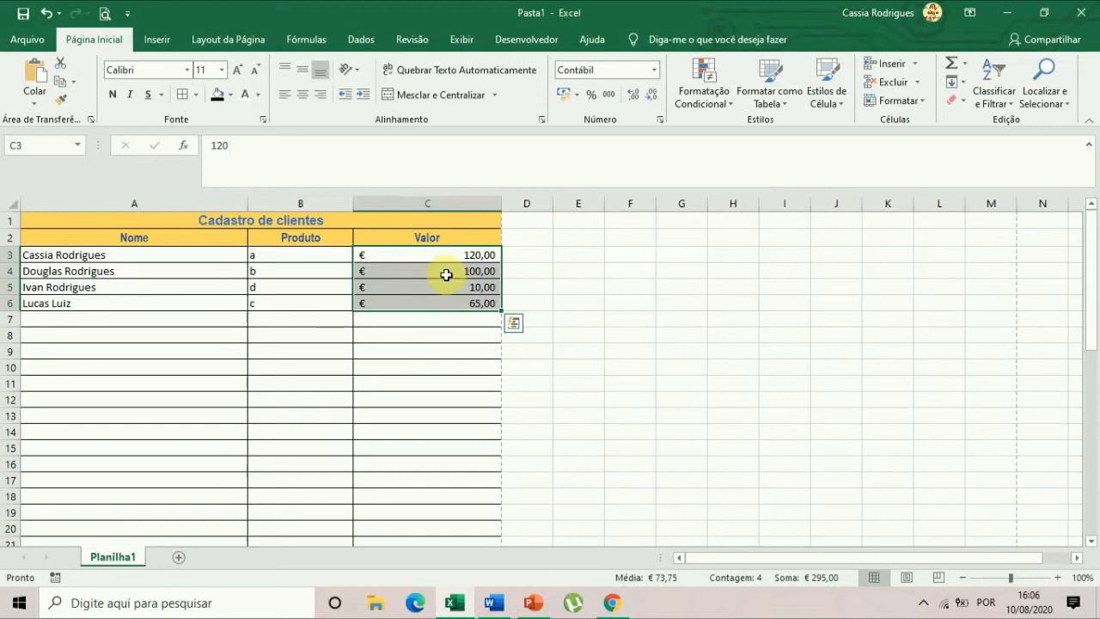
click(576, 100)
click(580, 114)
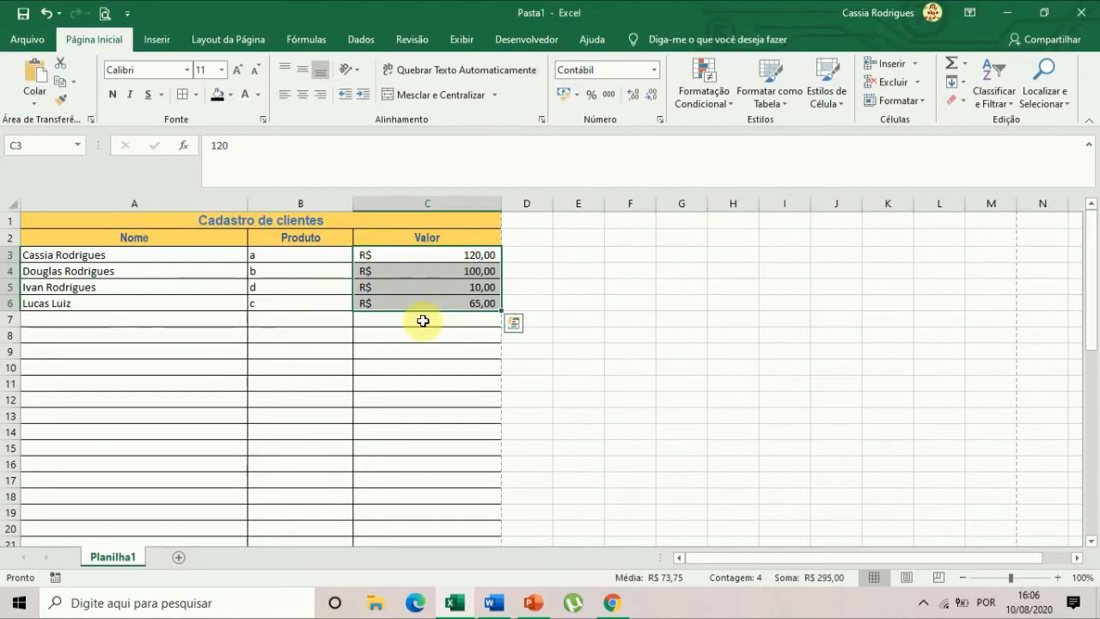
Rename the Valor column header in cell C2 as Quantidade, with a capital Q.
click(422, 239)
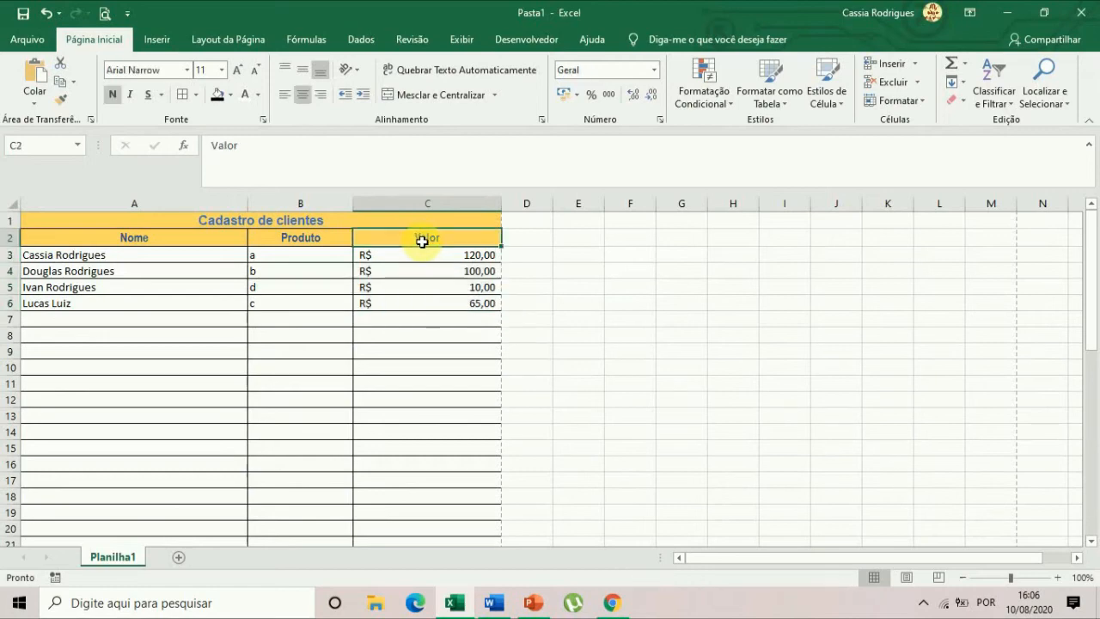
text(q)
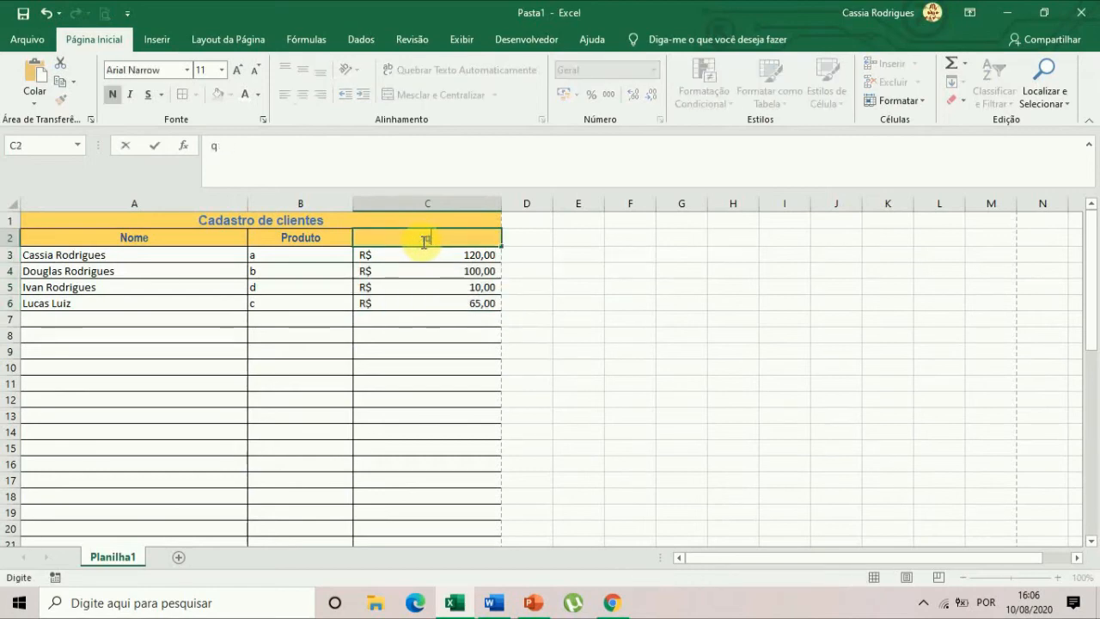
text(uanquantidade)
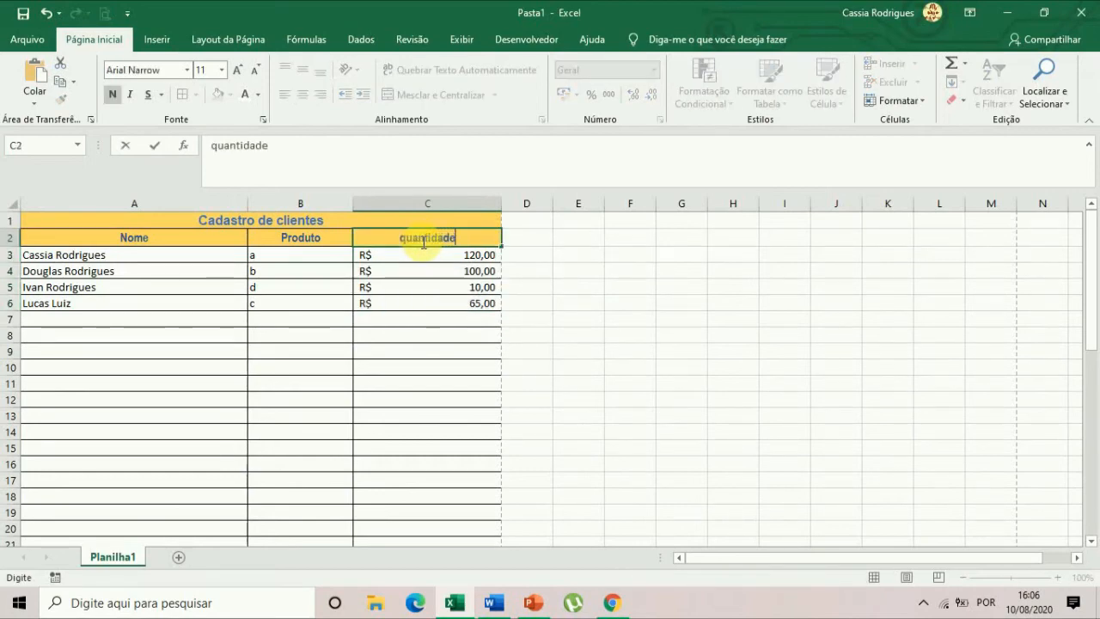
key(Left)
key(Left)
key(Delete)
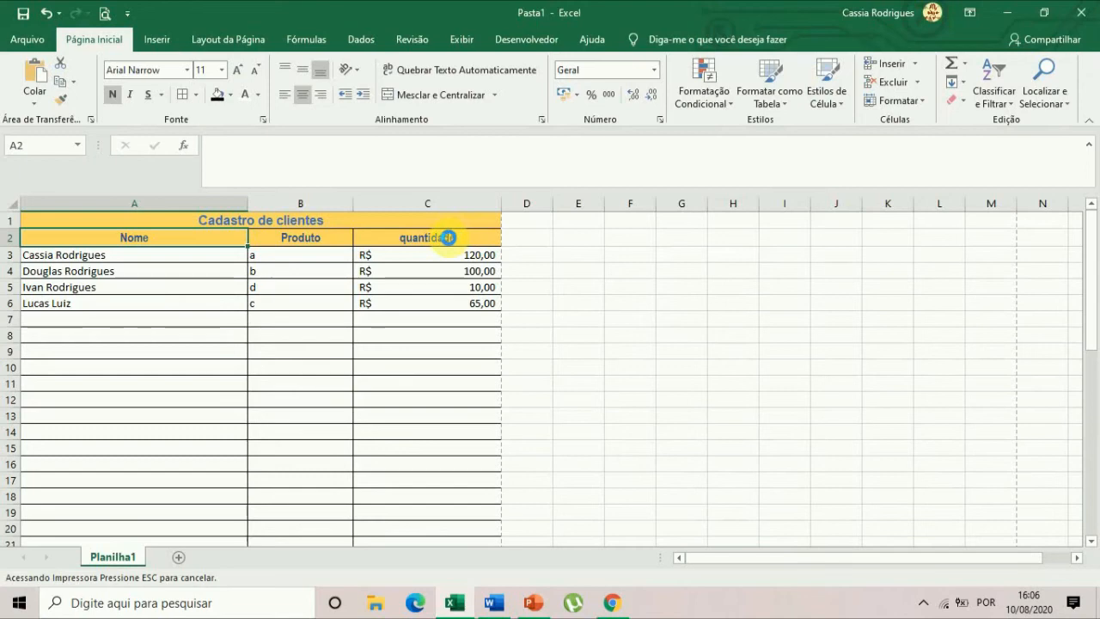
click(448, 238)
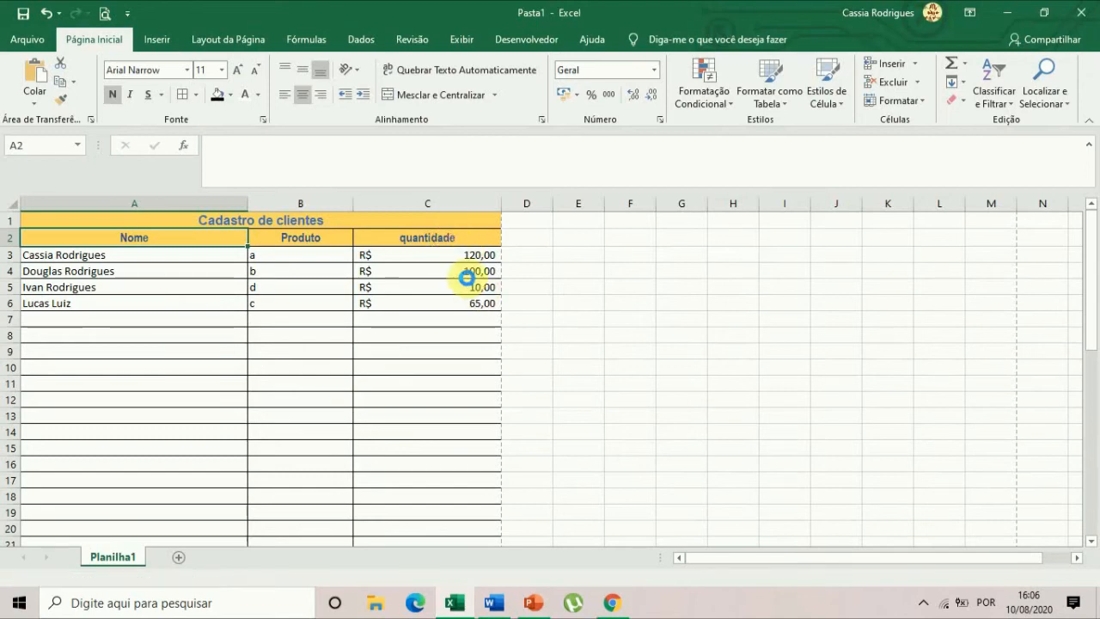
click(444, 260)
double_click(430, 238)
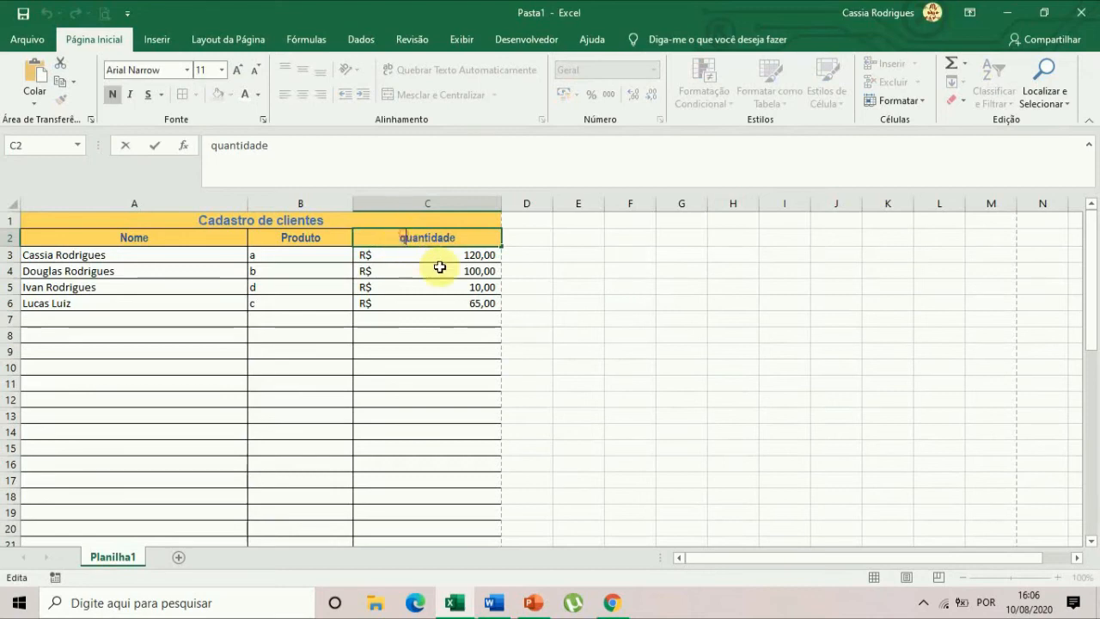
key(Delete)
text(Q)
key(Return)
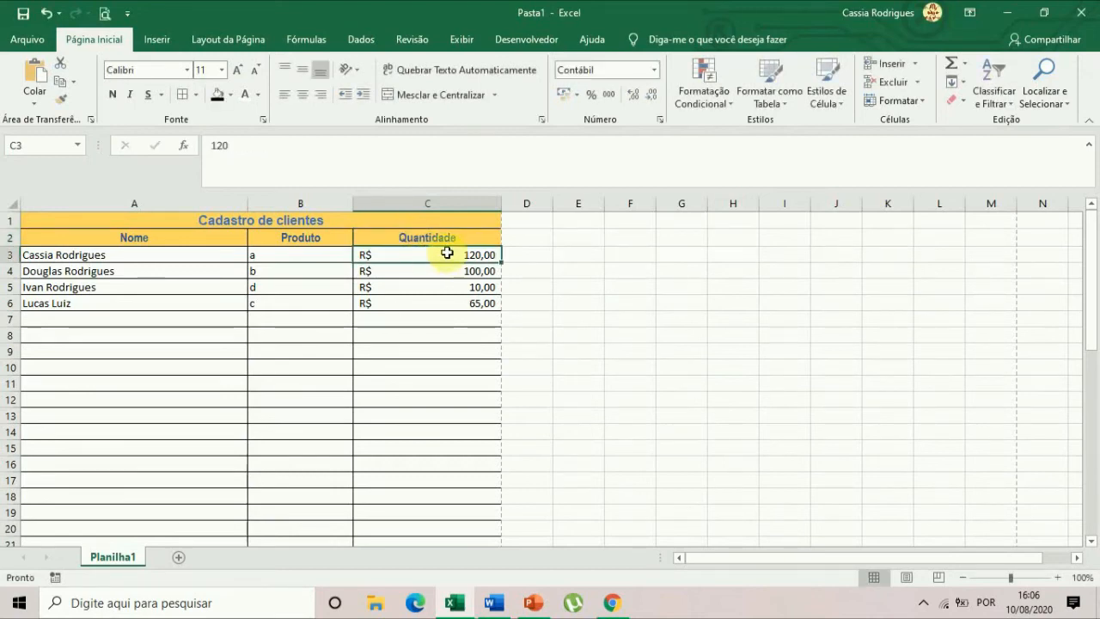
Change the number format of the quantities in C3:C6 to Geral.
drag(458, 255, 462, 305)
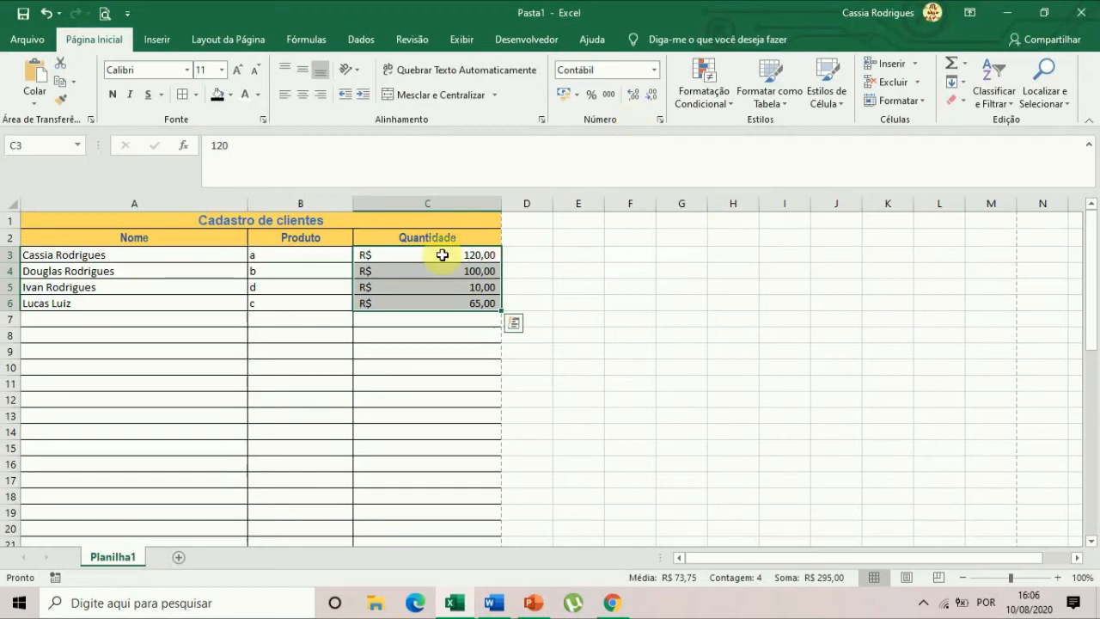
click(654, 69)
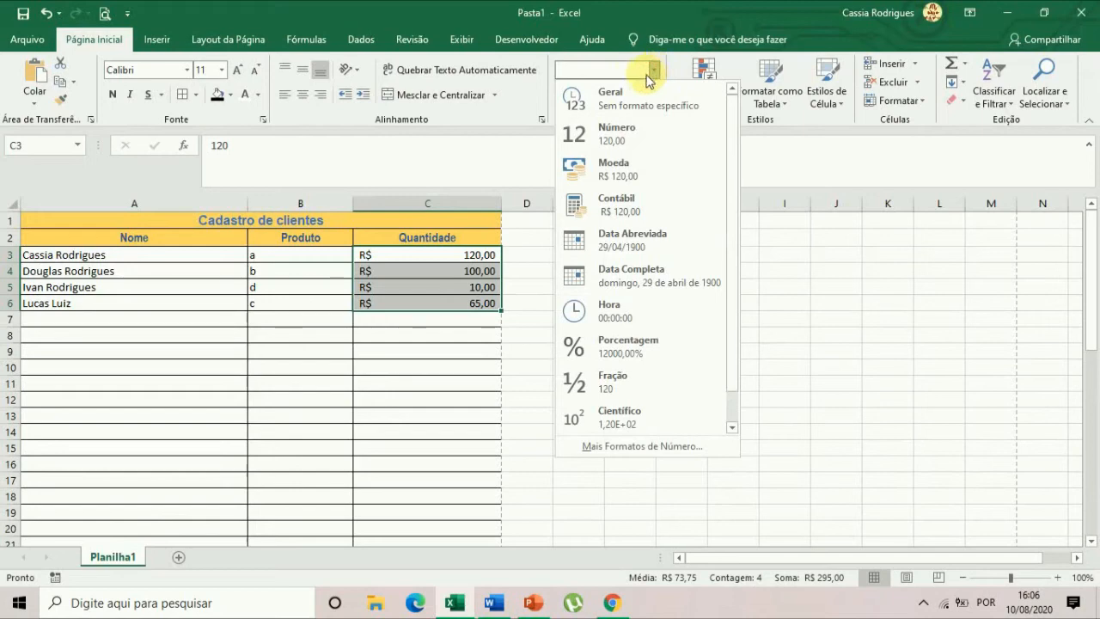
click(623, 98)
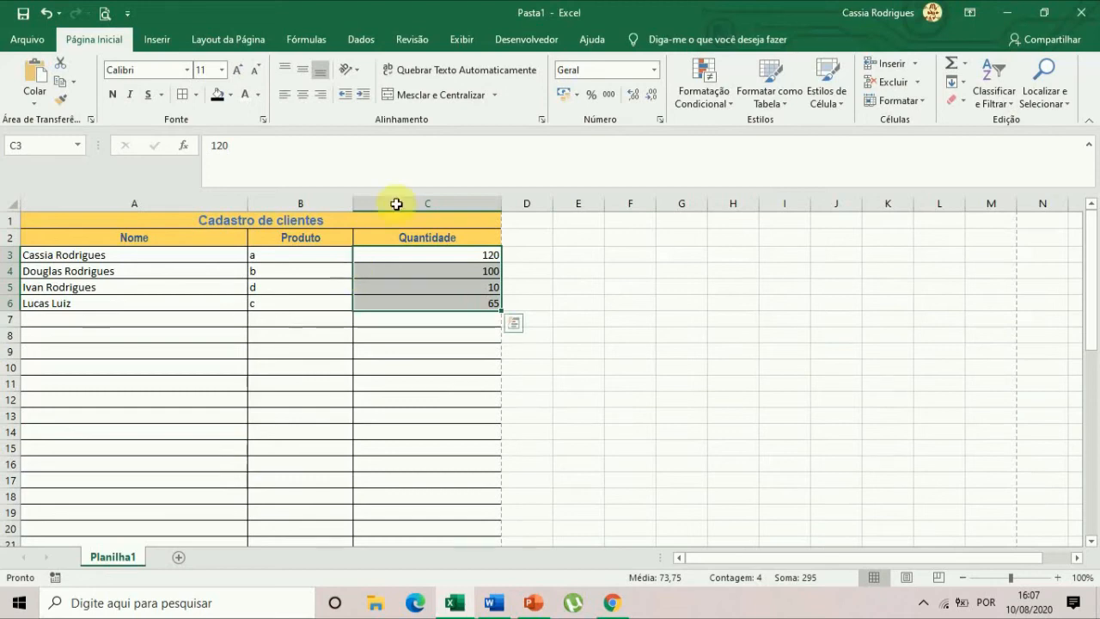
Examine the currency symbols offered among the additional accounting formats for C3:C6, leaving without applying one.
click(577, 94)
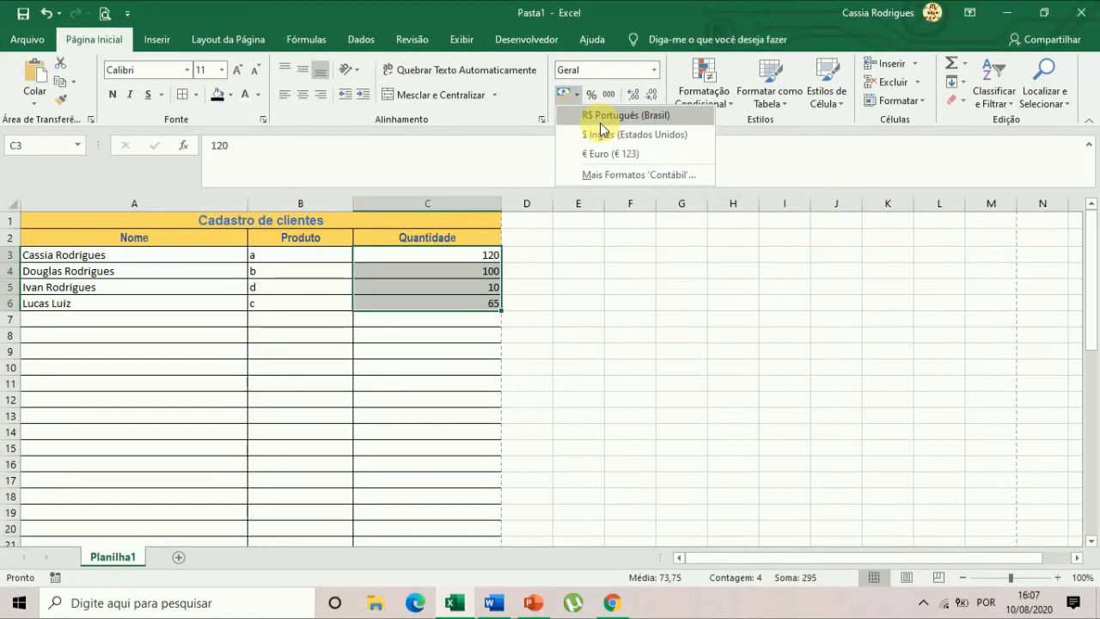
click(628, 177)
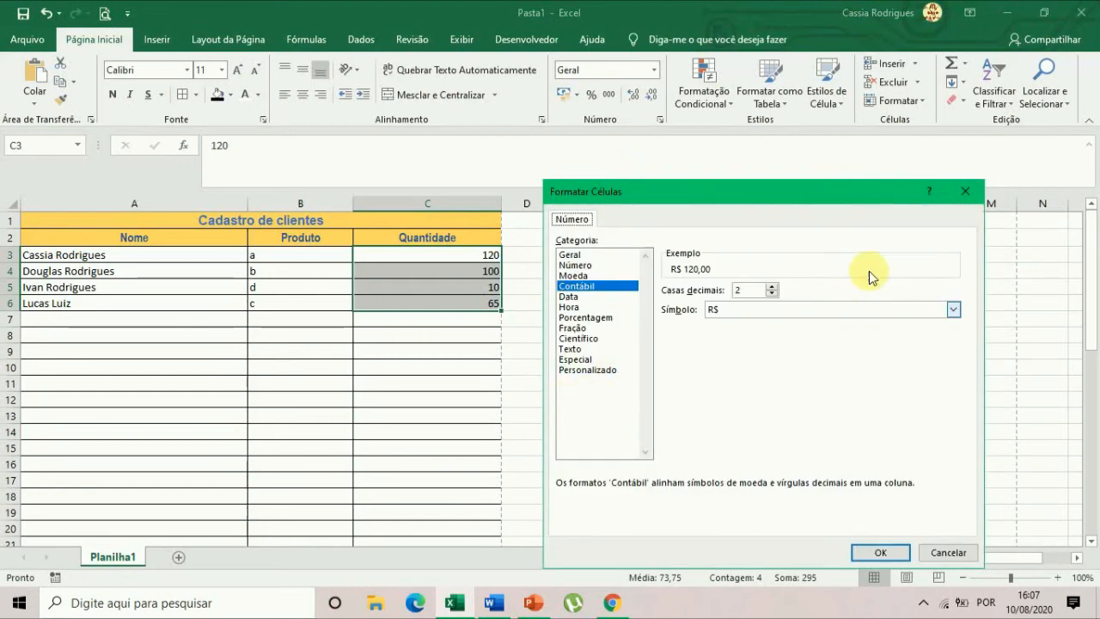
click(853, 309)
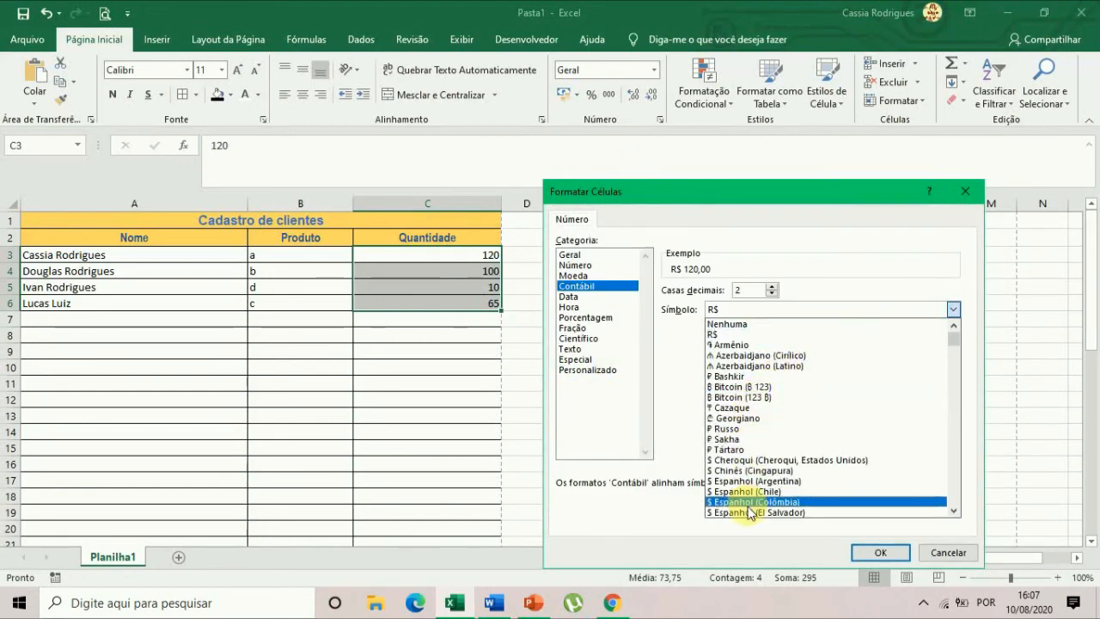
scroll(760, 473, down, 3)
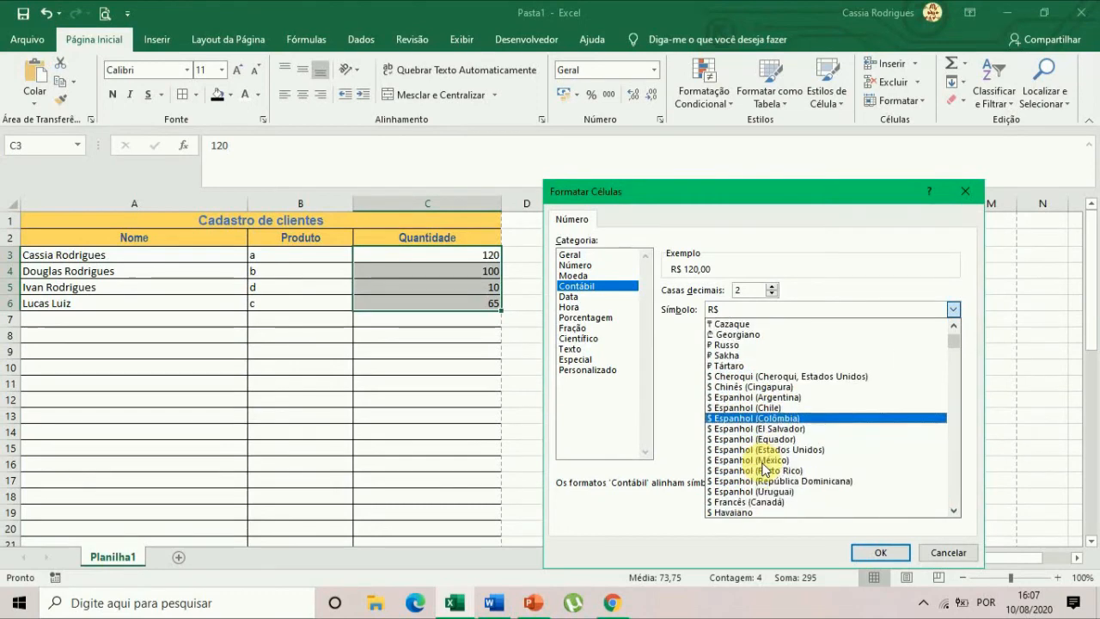
scroll(762, 468, down, 6)
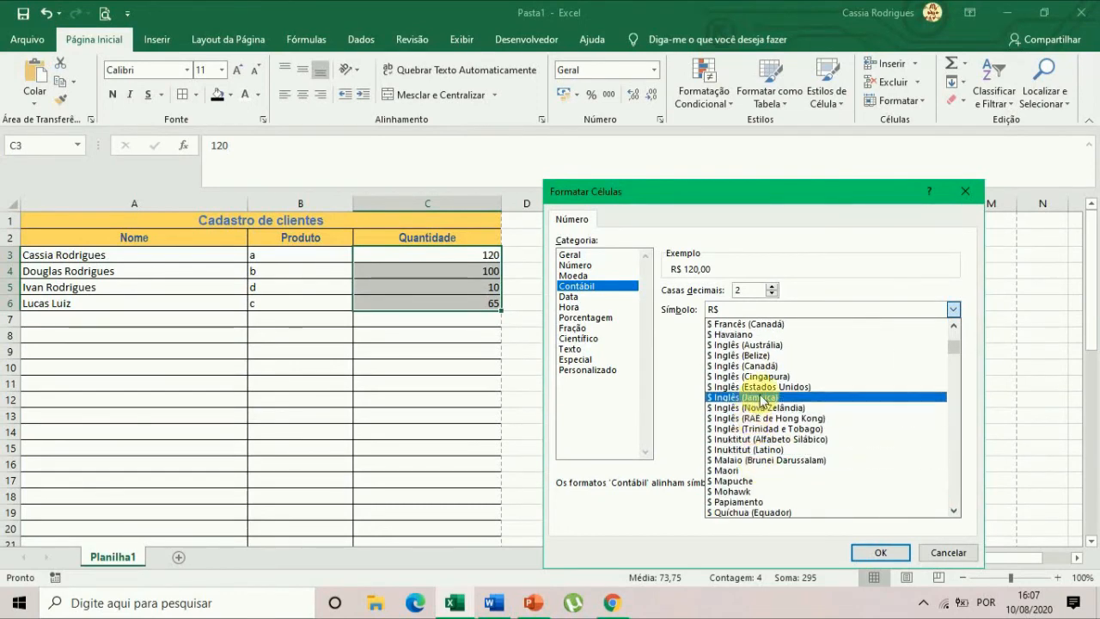
scroll(911, 473, down, 5)
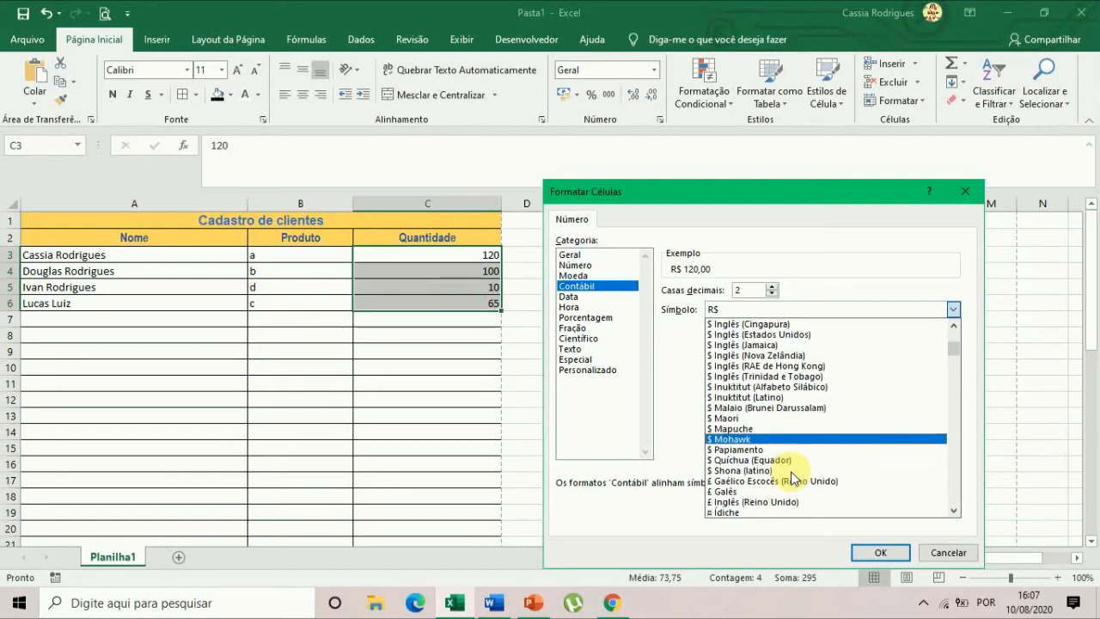
click(941, 554)
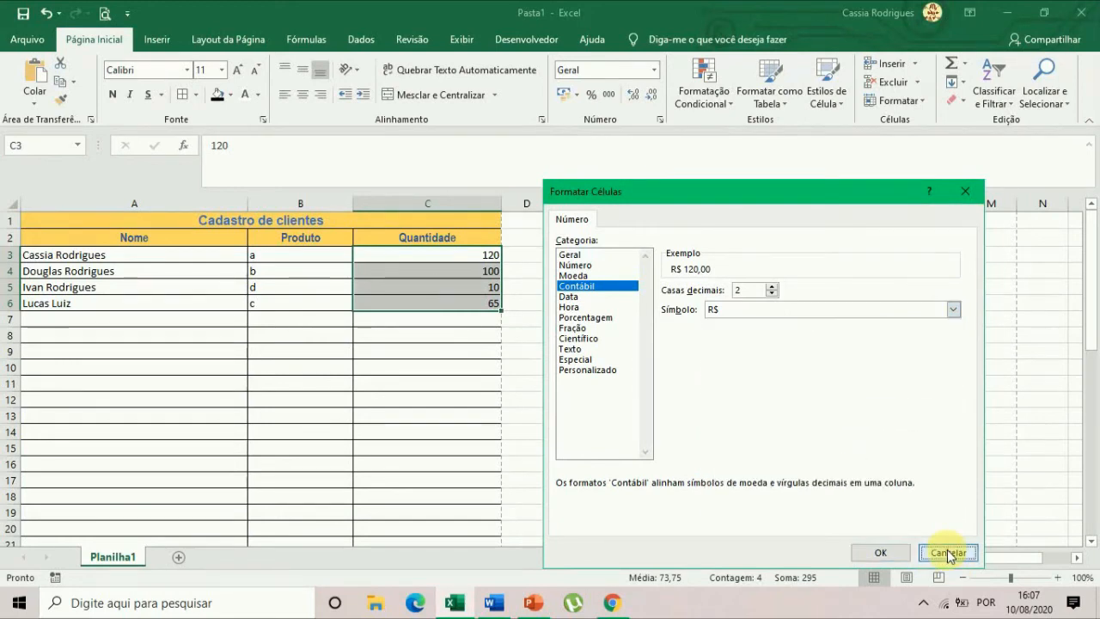
click(945, 554)
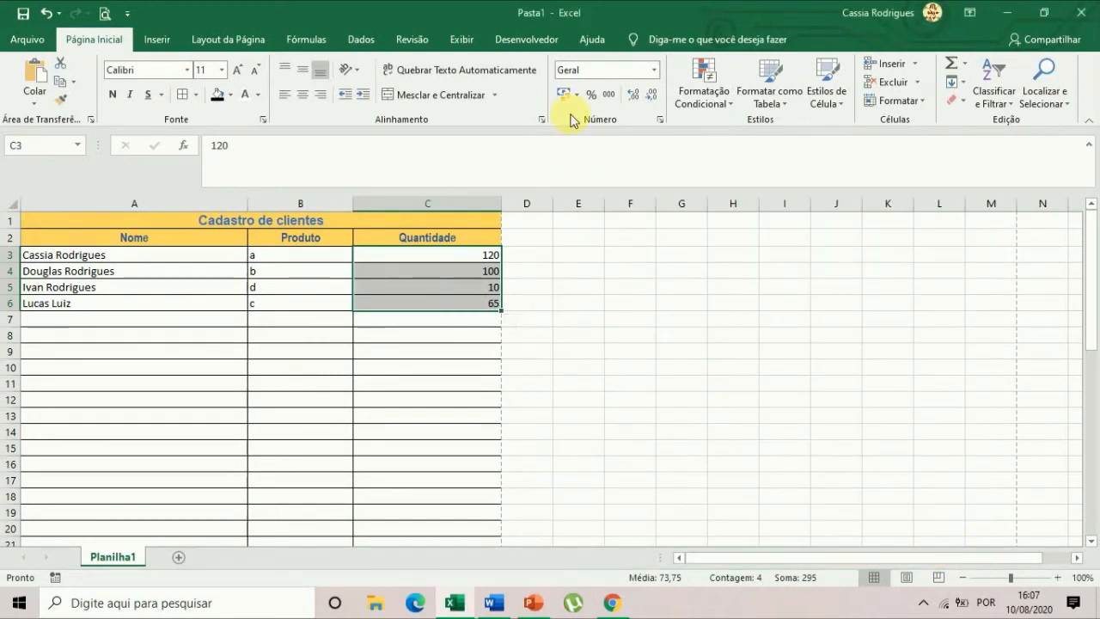
click(632, 334)
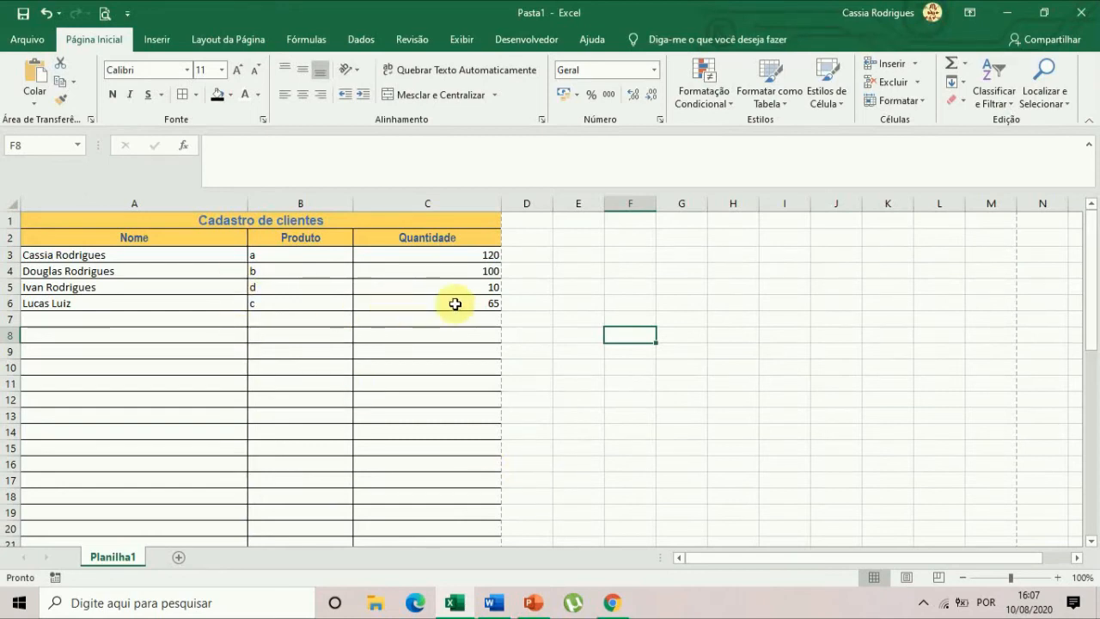
Copy the Quantidade column's header and values, C2:C6, over the Produto column starting at B2.
click(301, 239)
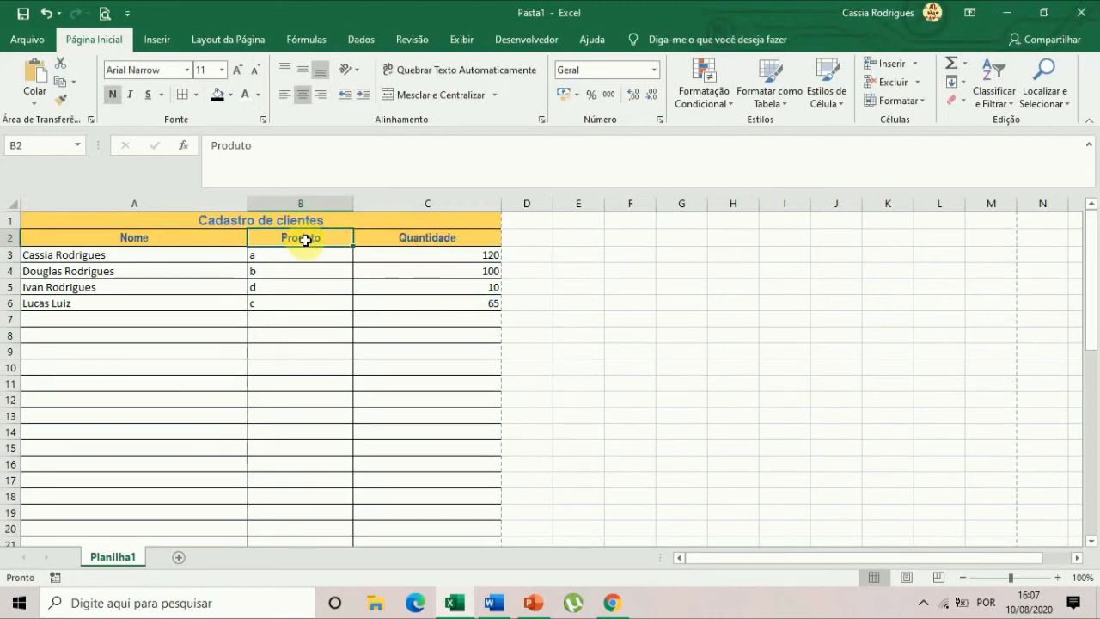
right_click(312, 314)
click(690, 270)
drag(427, 241, 467, 306)
key(ctrl+c)
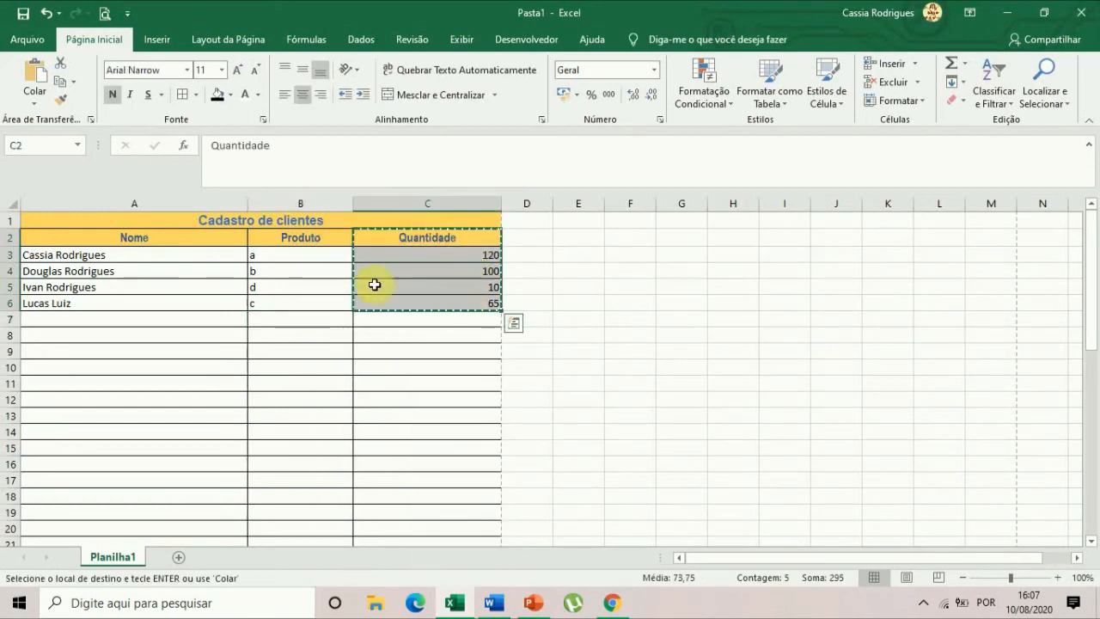
click(315, 242)
key(ctrl+v)
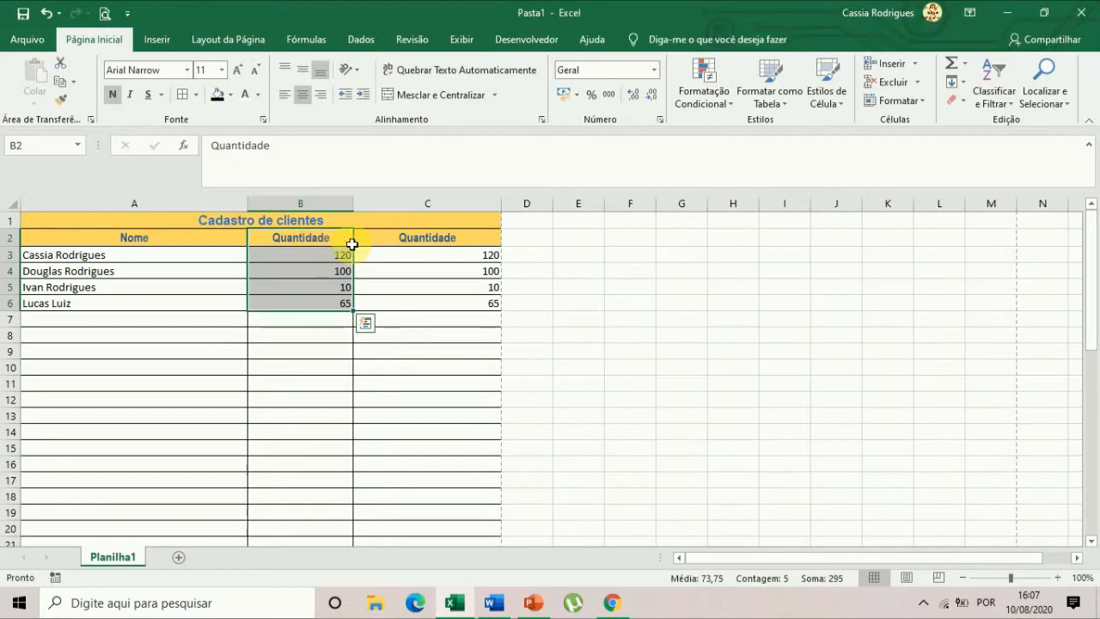
Replace the duplicate Quantidade header in cell C2 with Valor.
click(406, 237)
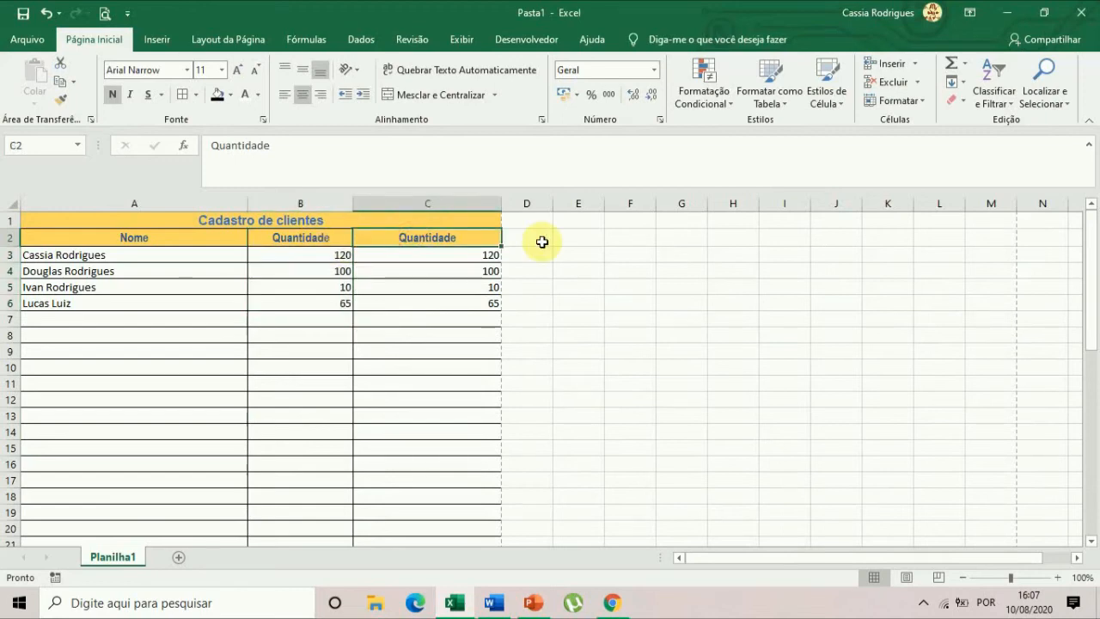
text(Prod)
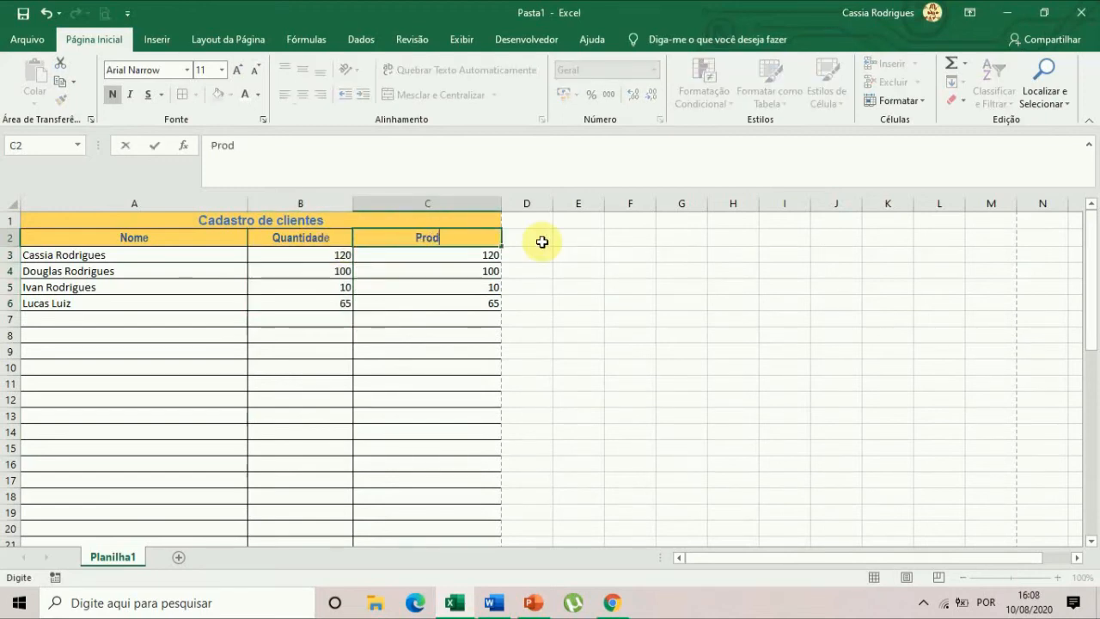
text(Valor)
key(Return)
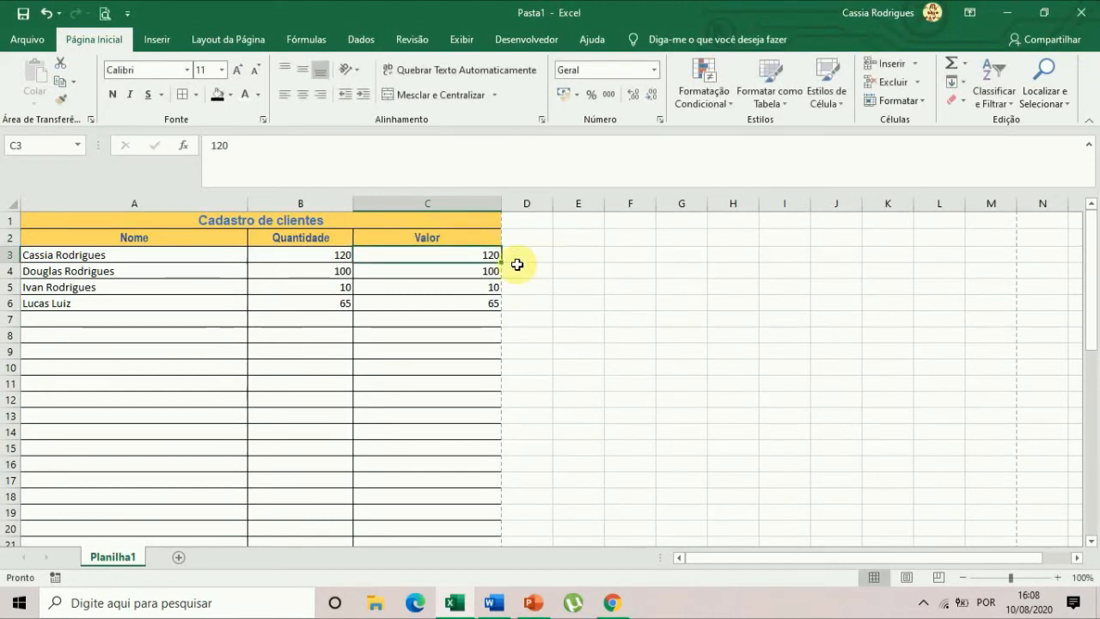
Enter the values 35, 10, 20 and 50 in the Valor column, cells C3 to C6.
text(35)
key(Return)
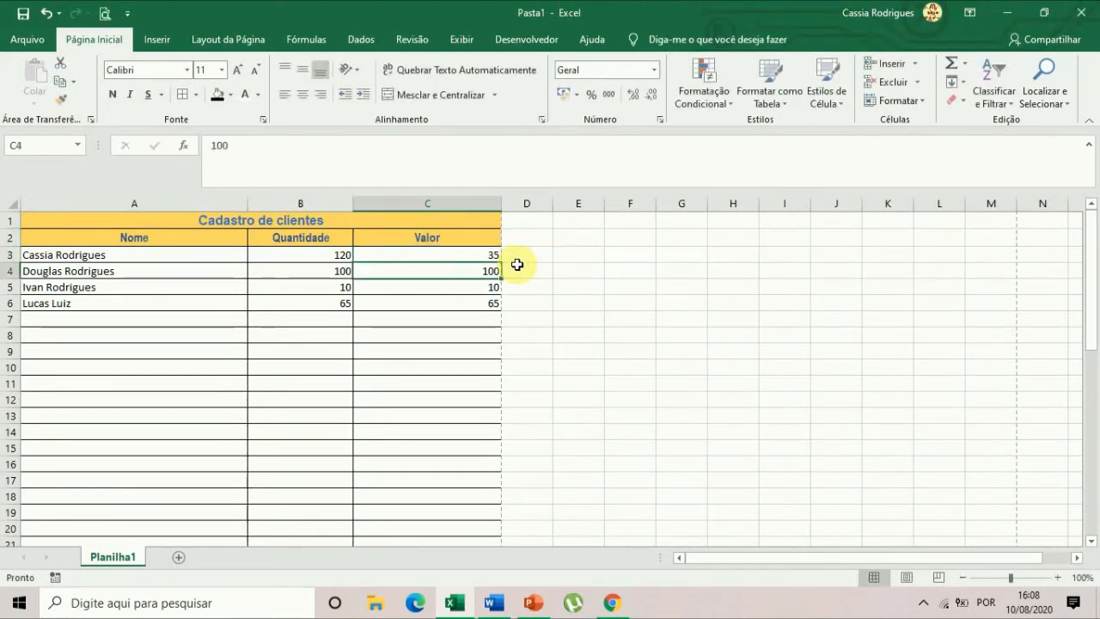
text(10)
key(Return)
text(20)
key(Return)
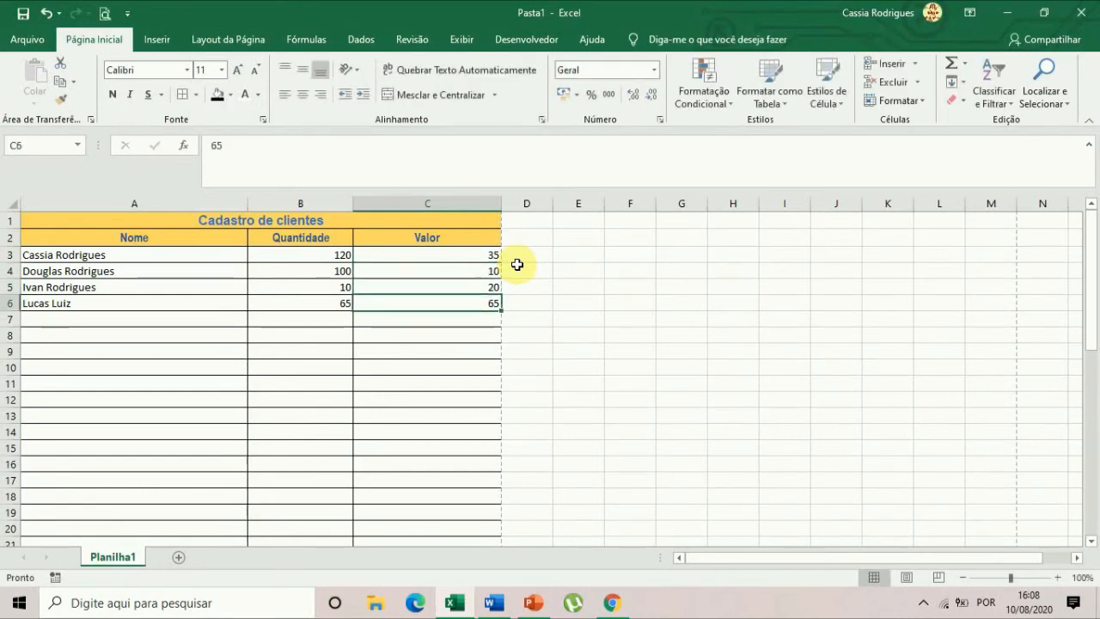
text(50)
key(Return)
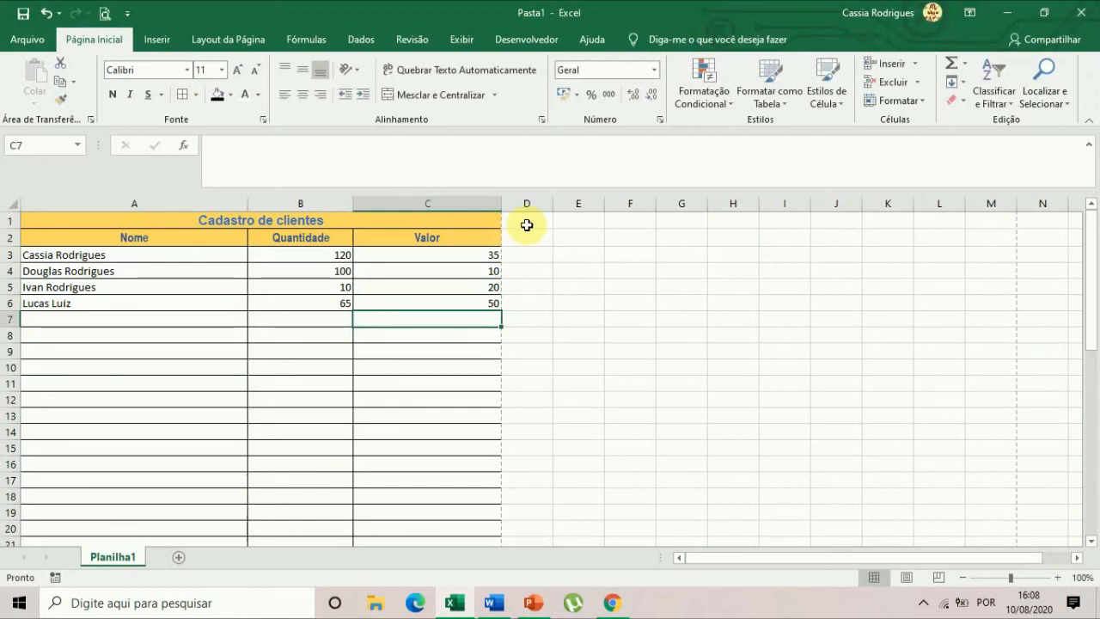
Add a Total column header in cell D2, beside Valor.
click(526, 224)
click(529, 240)
text(Tota)
key(Return)
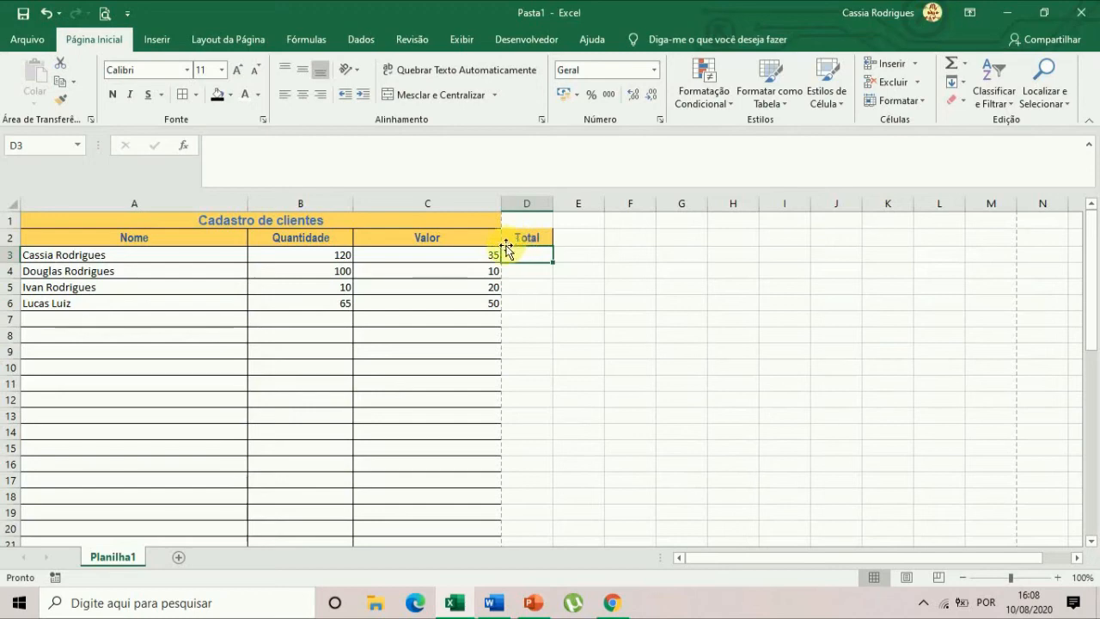
Extend the merged and centered title Cadastro de clientes across A1:D1.
drag(453, 221, 535, 218)
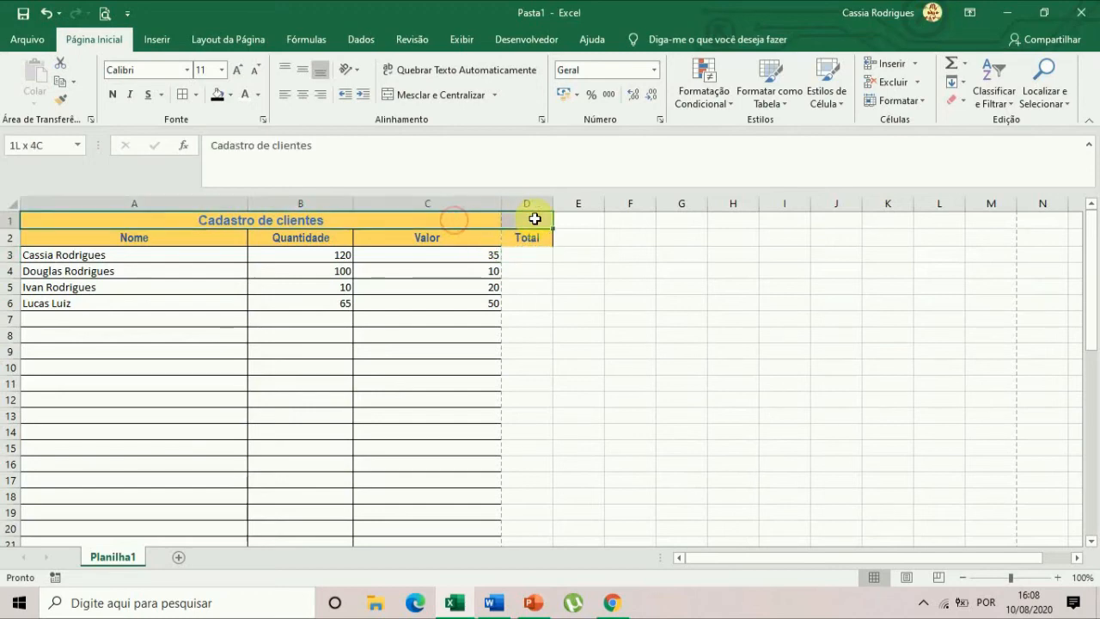
click(421, 97)
click(422, 97)
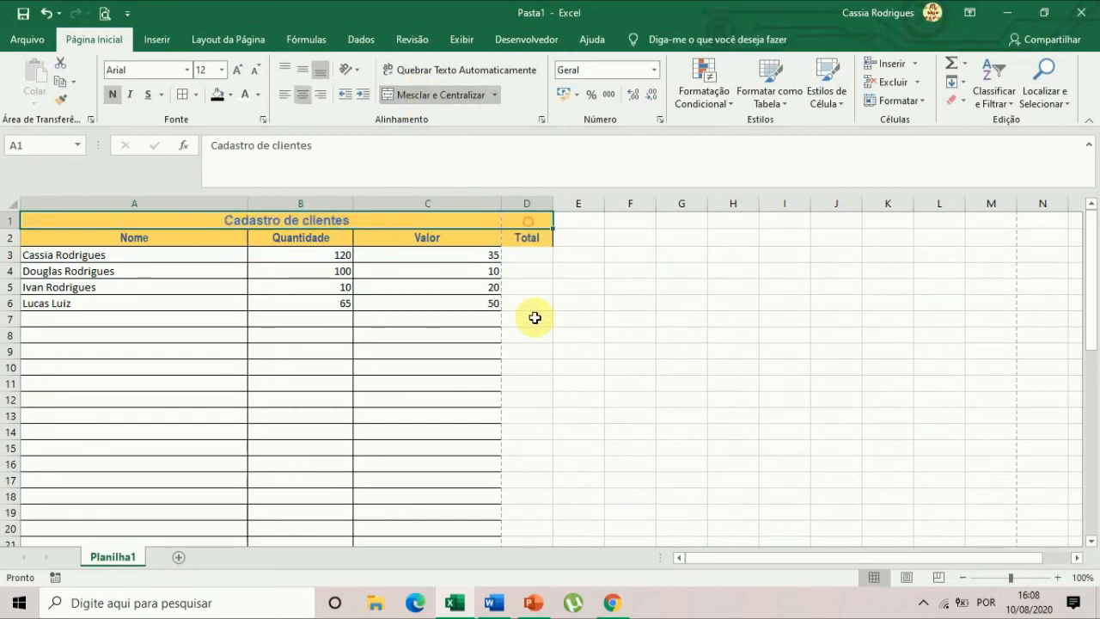
Apply all borders to C3:D46 so the grid covers the Total column, and narrow column A.
click(525, 271)
drag(485, 255, 525, 501)
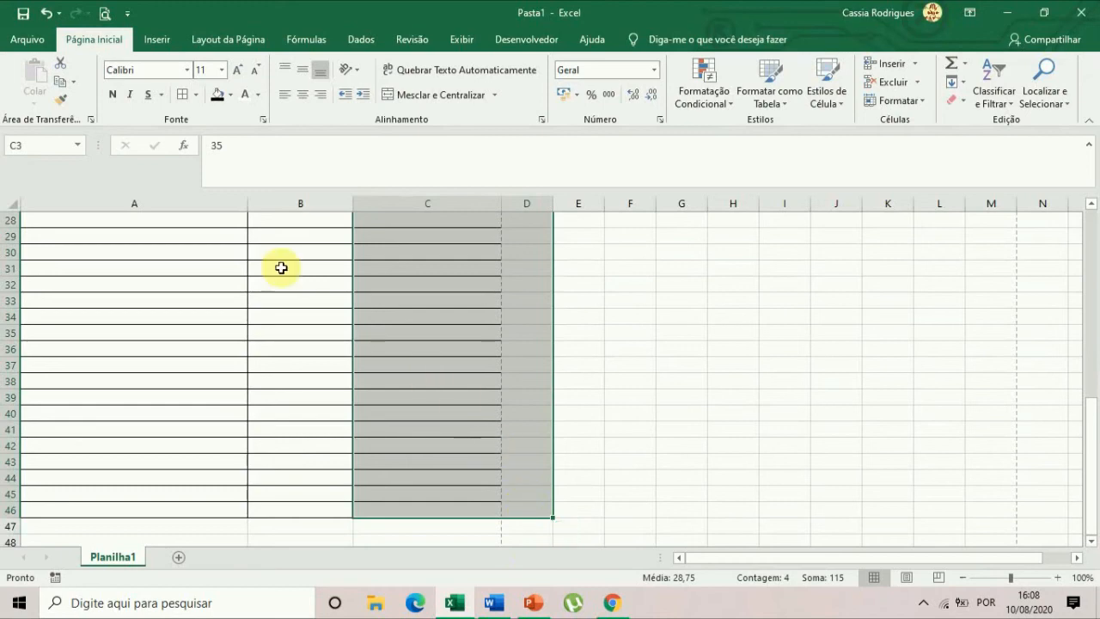
click(182, 95)
click(514, 384)
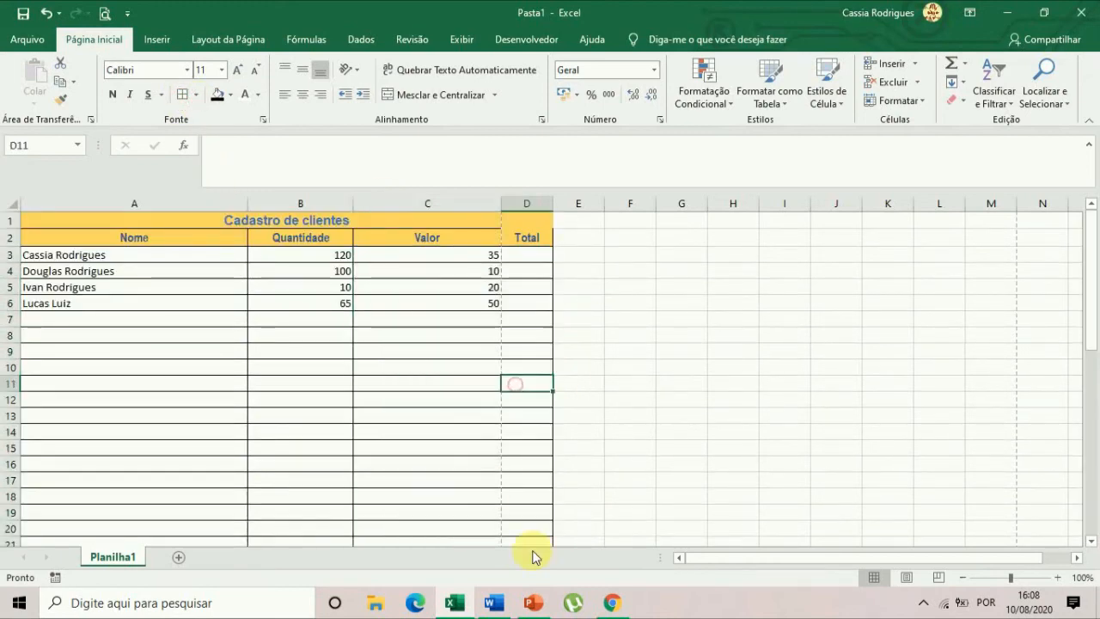
click(612, 316)
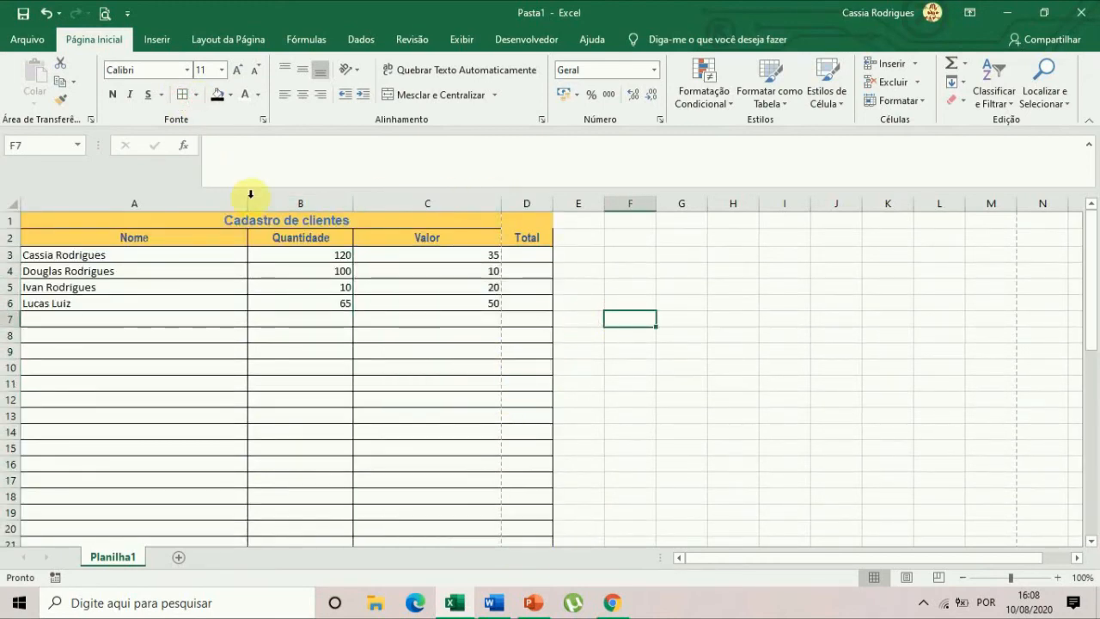
drag(247, 202, 209, 197)
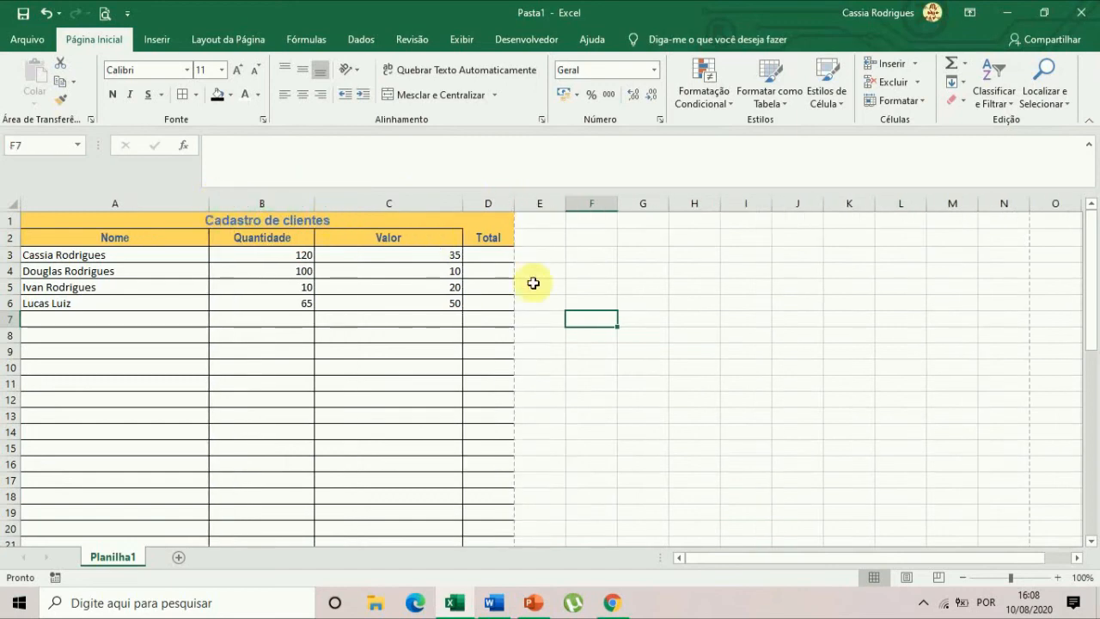
Apply all borders to the title and header rows, A1:D2.
drag(438, 224, 462, 233)
click(182, 96)
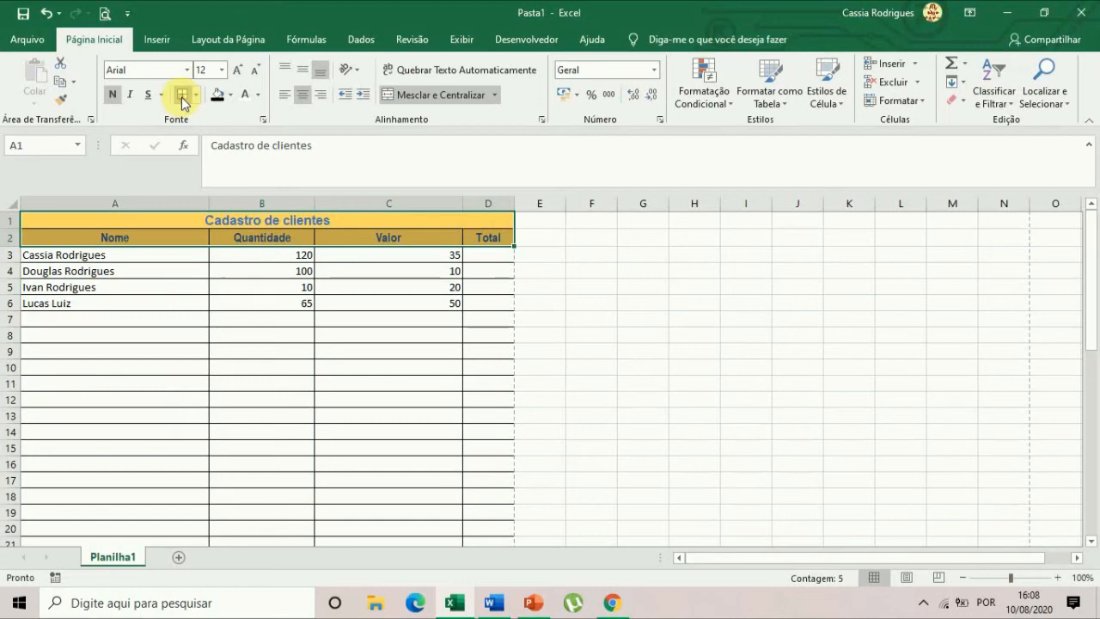
click(635, 302)
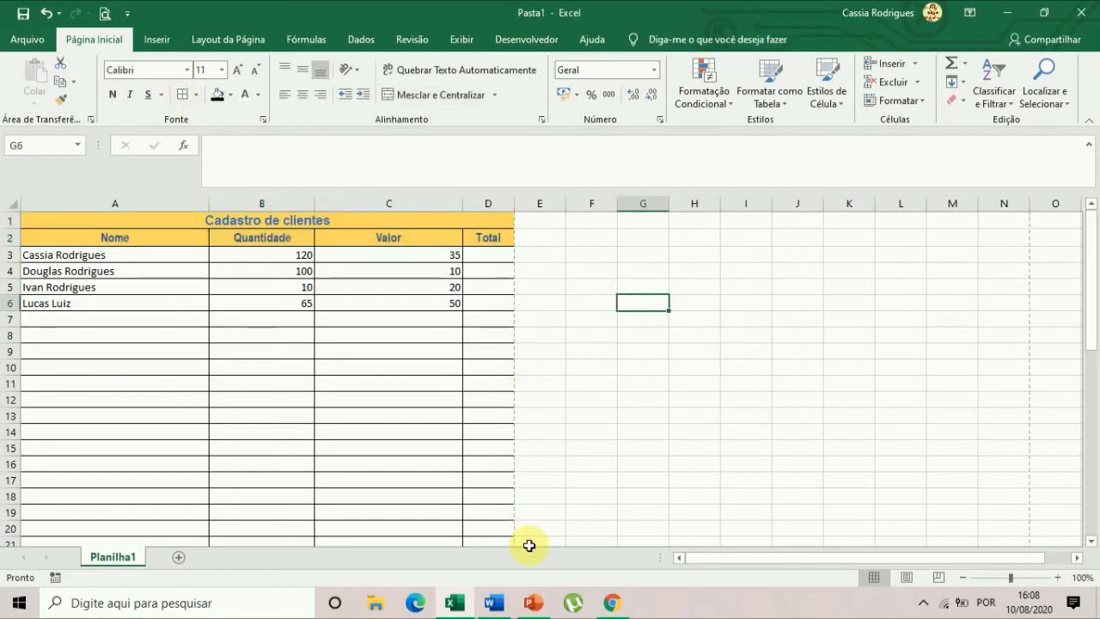
Apply the Accounting number format in R$ to the Valor amounts in C3:C6.
click(497, 258)
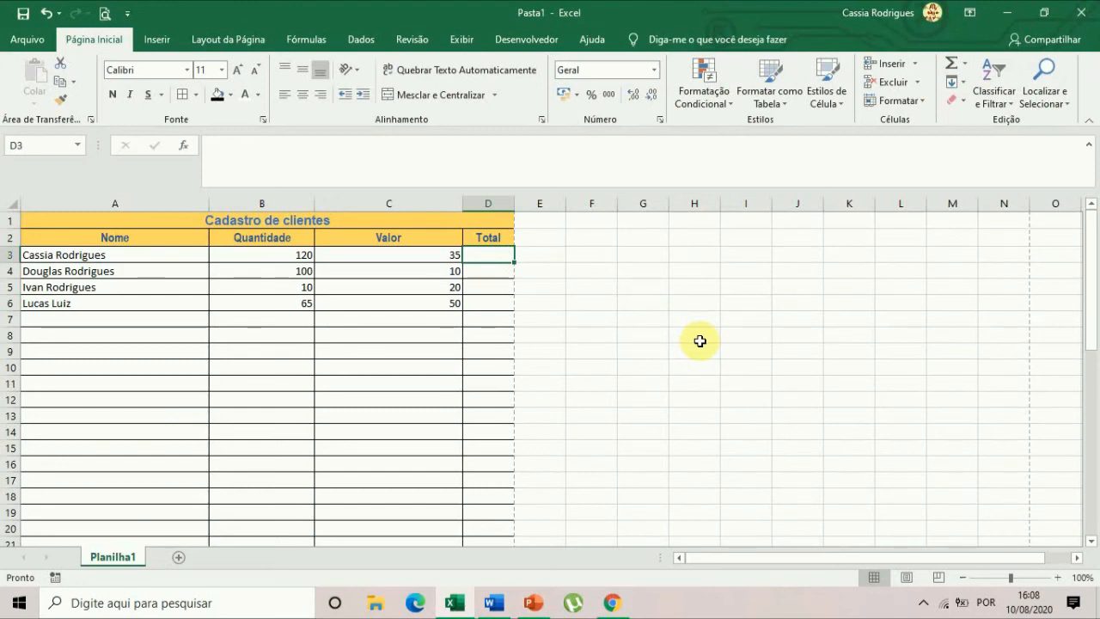
drag(413, 252, 422, 297)
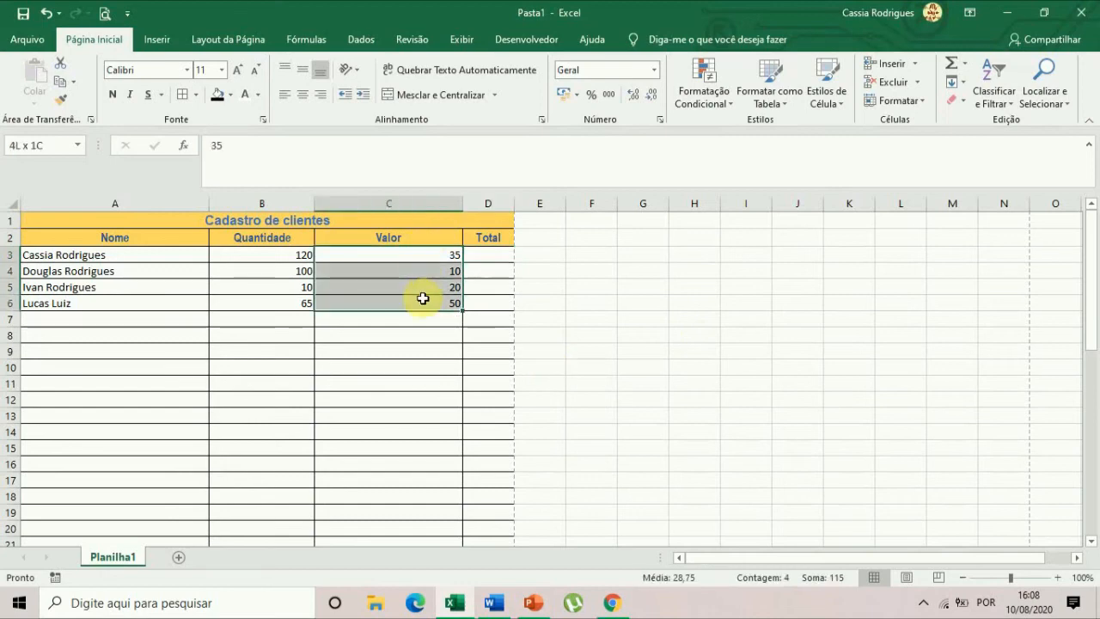
click(564, 93)
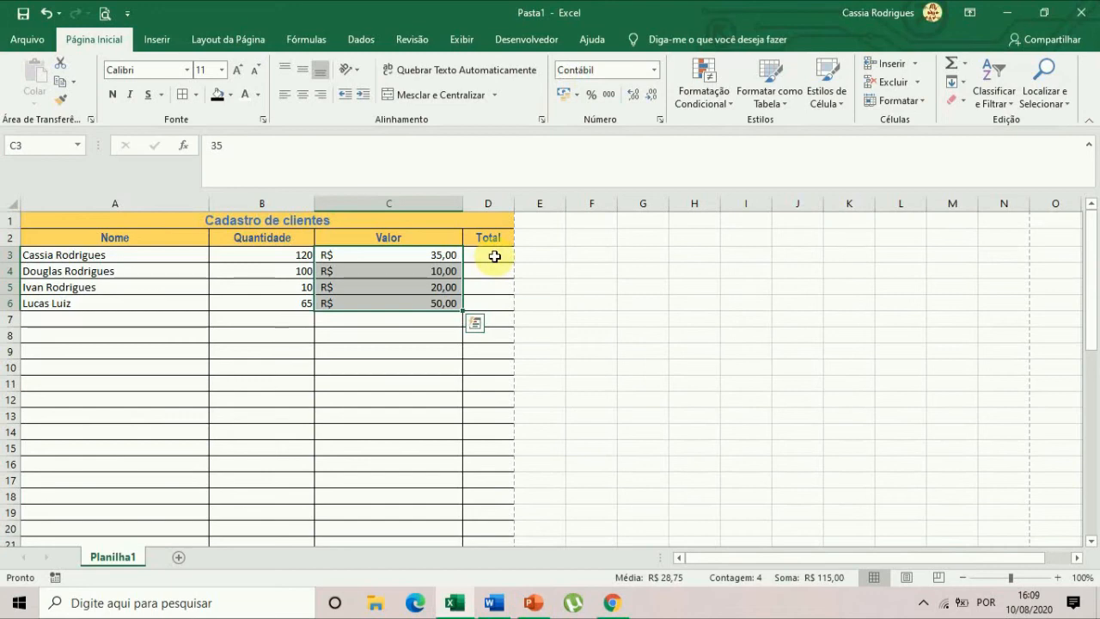
Calculate the first client's total in D3 with the formula =B3*C3.
click(494, 256)
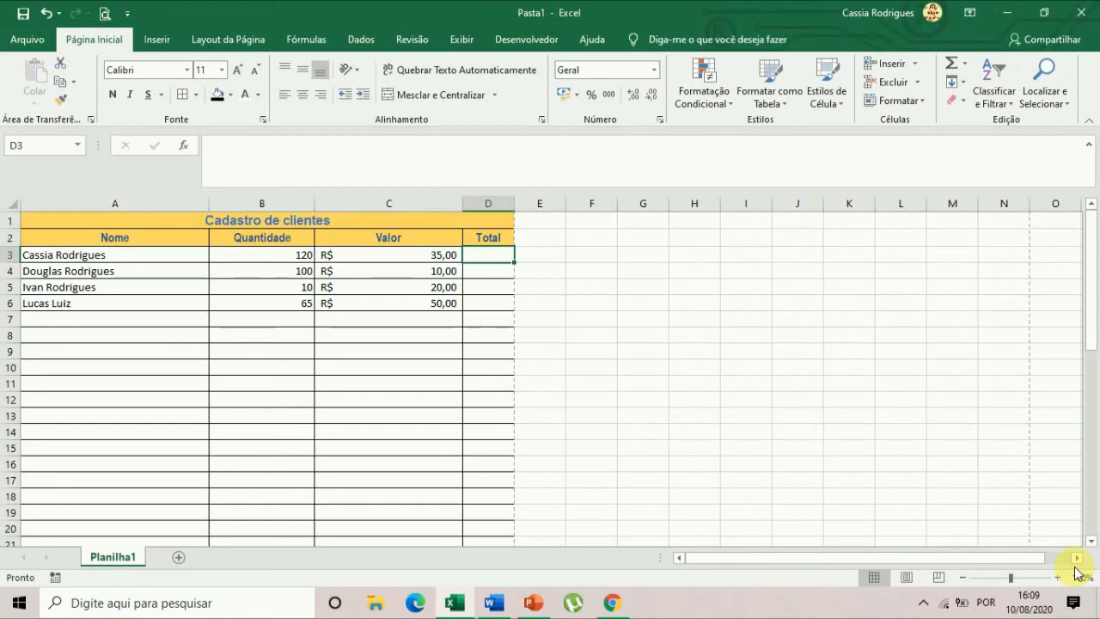
text(=)
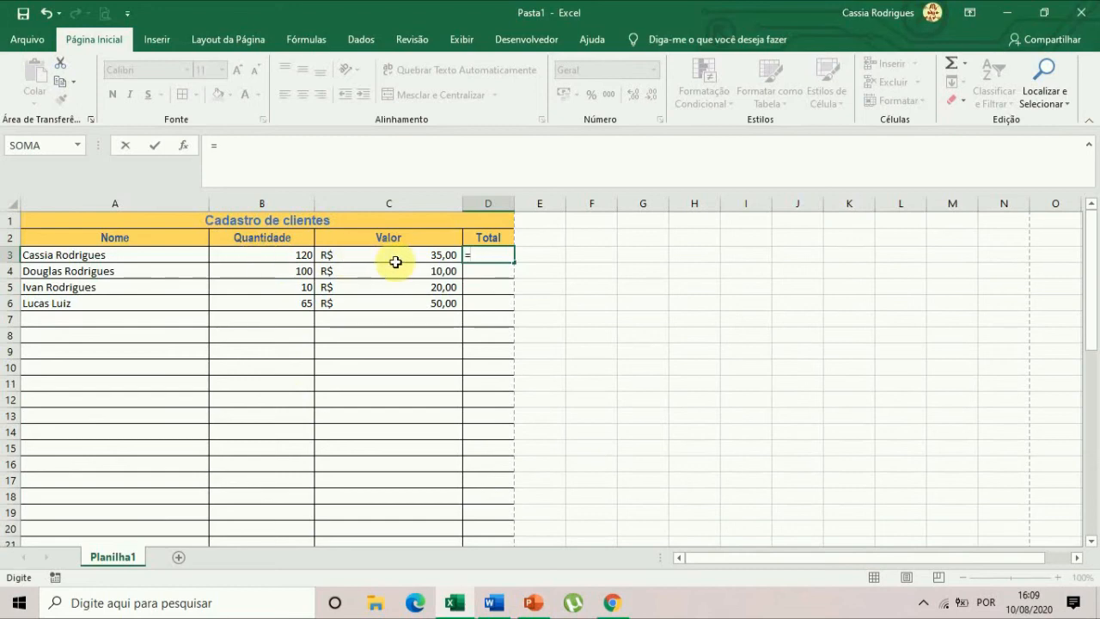
click(287, 256)
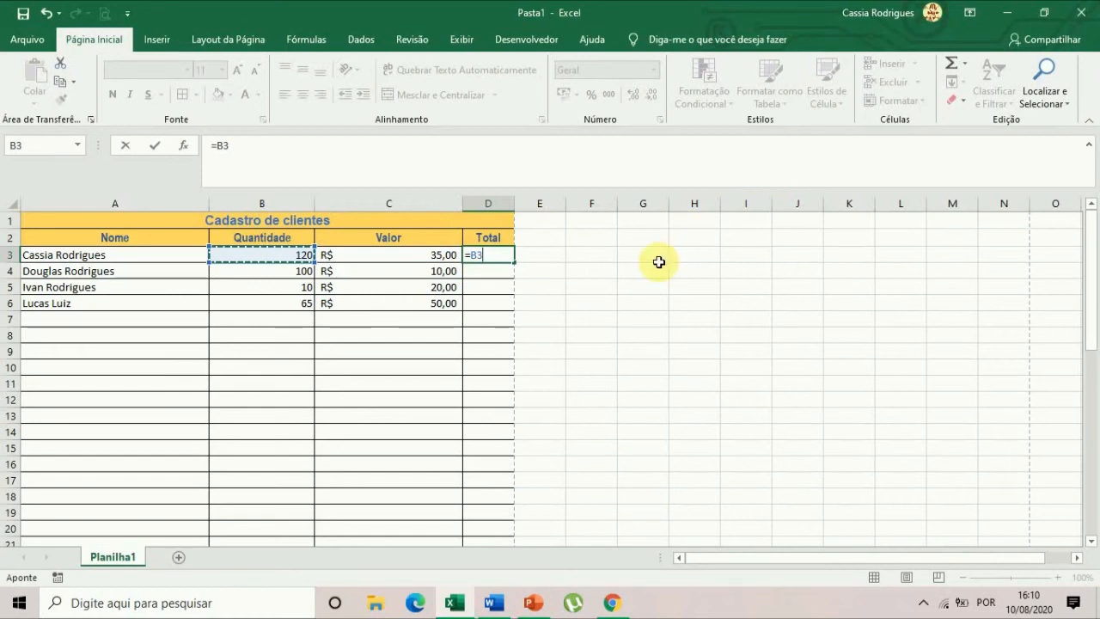
text(*)
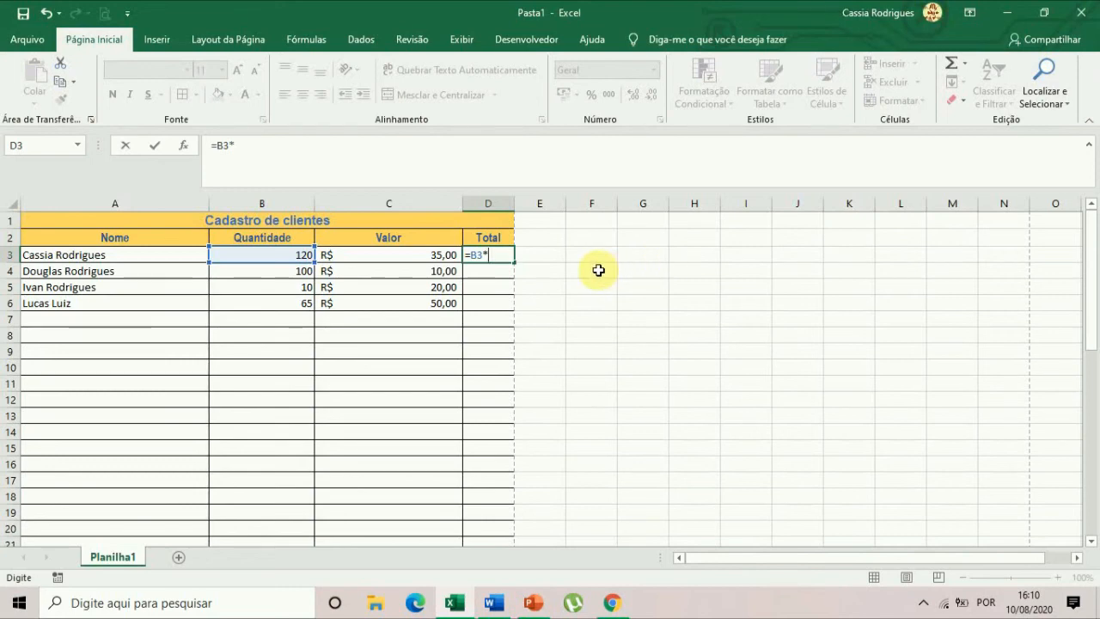
click(436, 256)
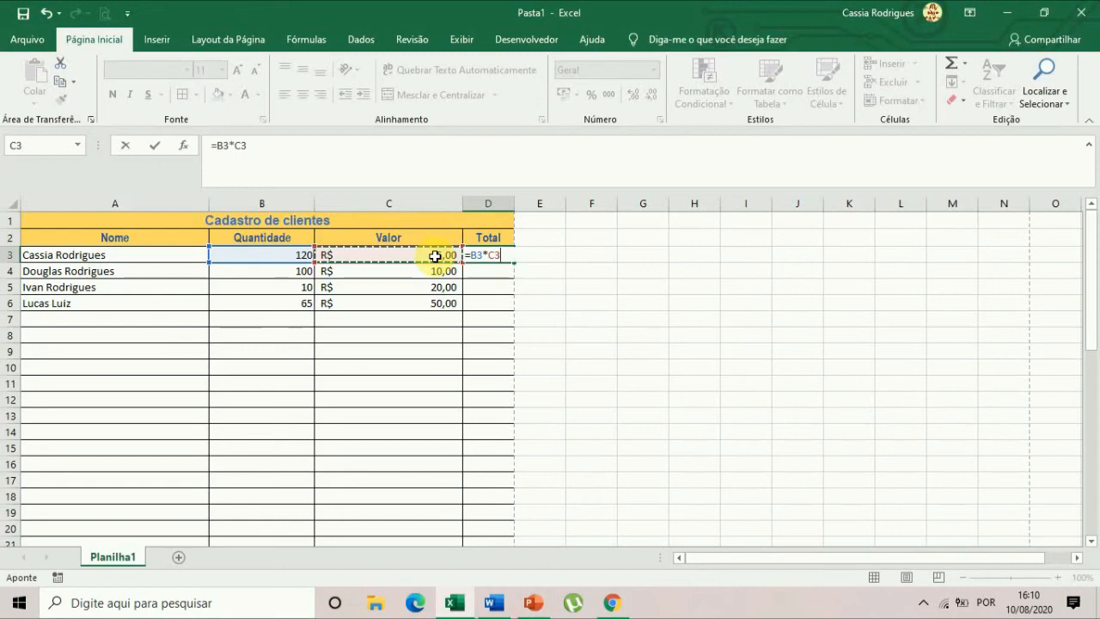
key(Return)
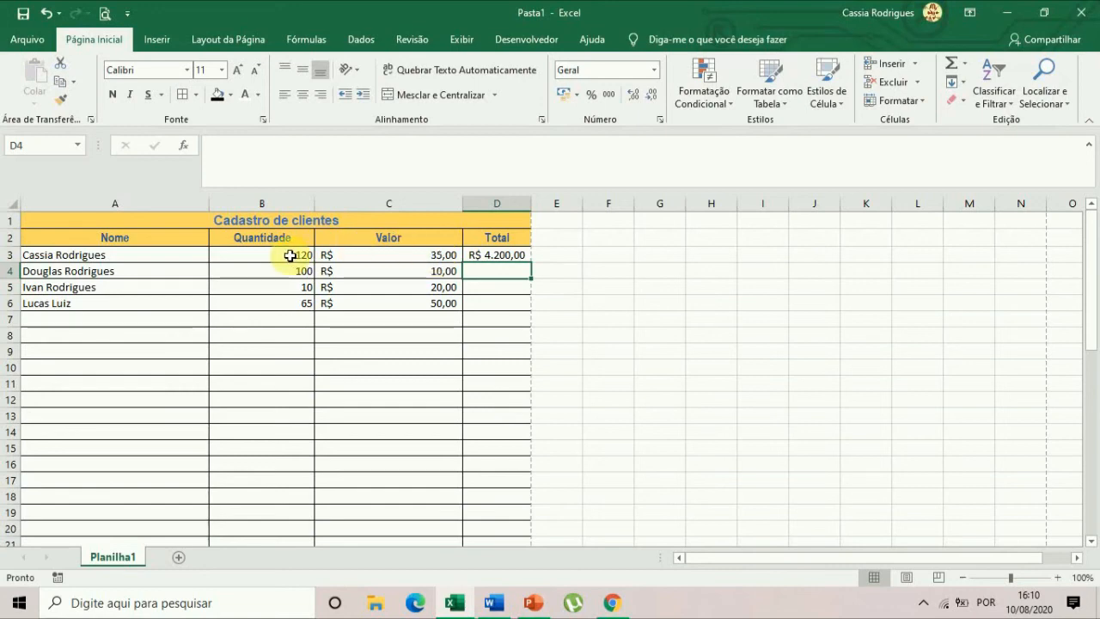
Calculate the second client's total in D4 with the formula =B4*C4.
click(484, 256)
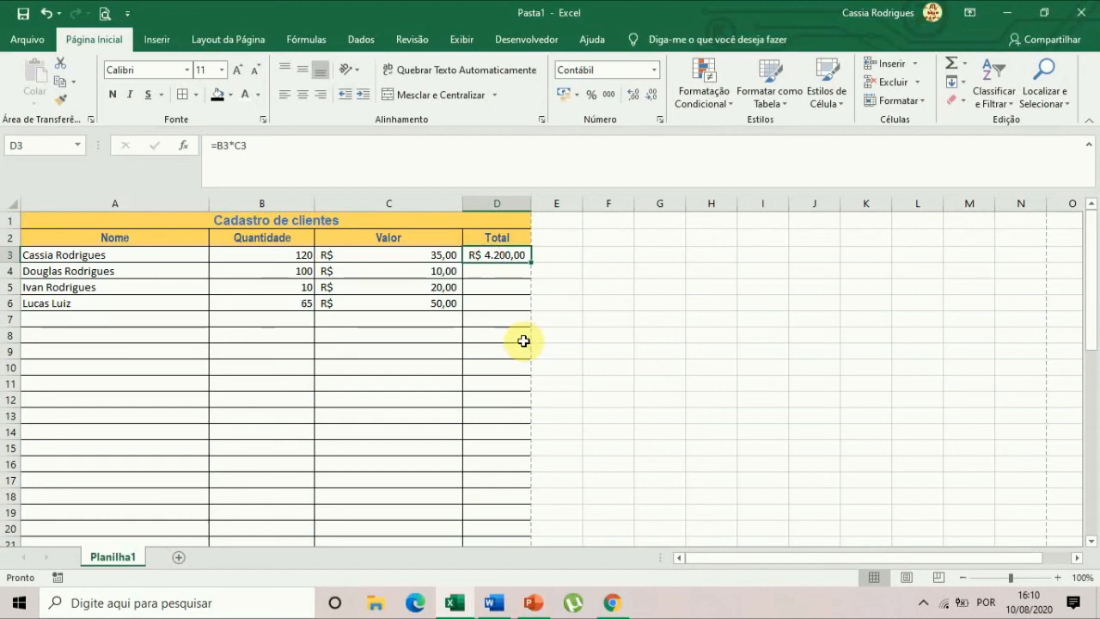
click(504, 273)
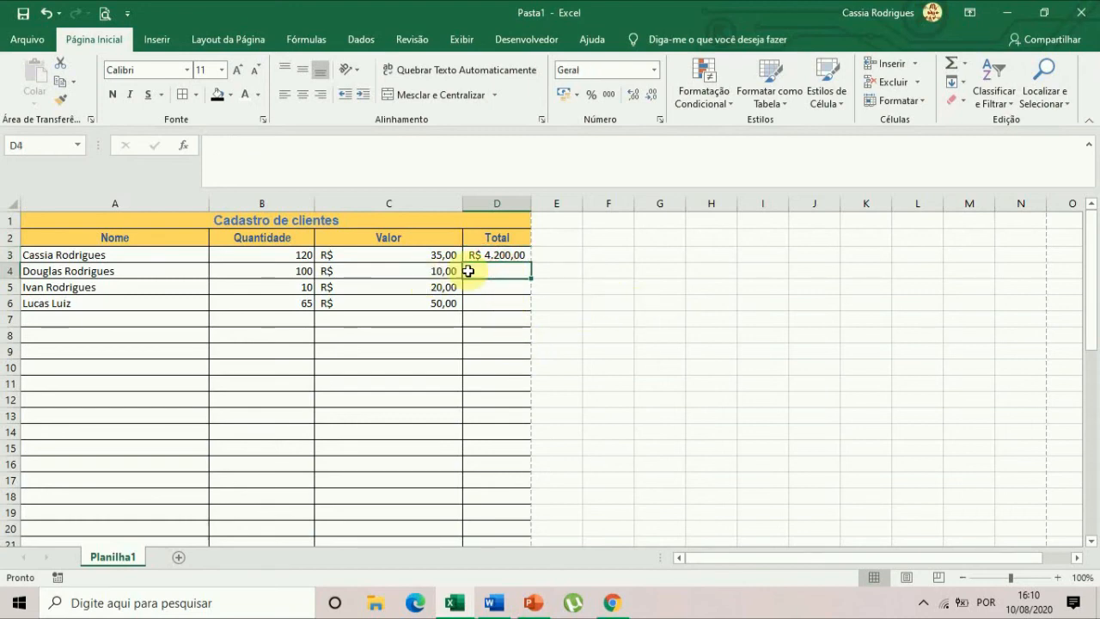
text(=)
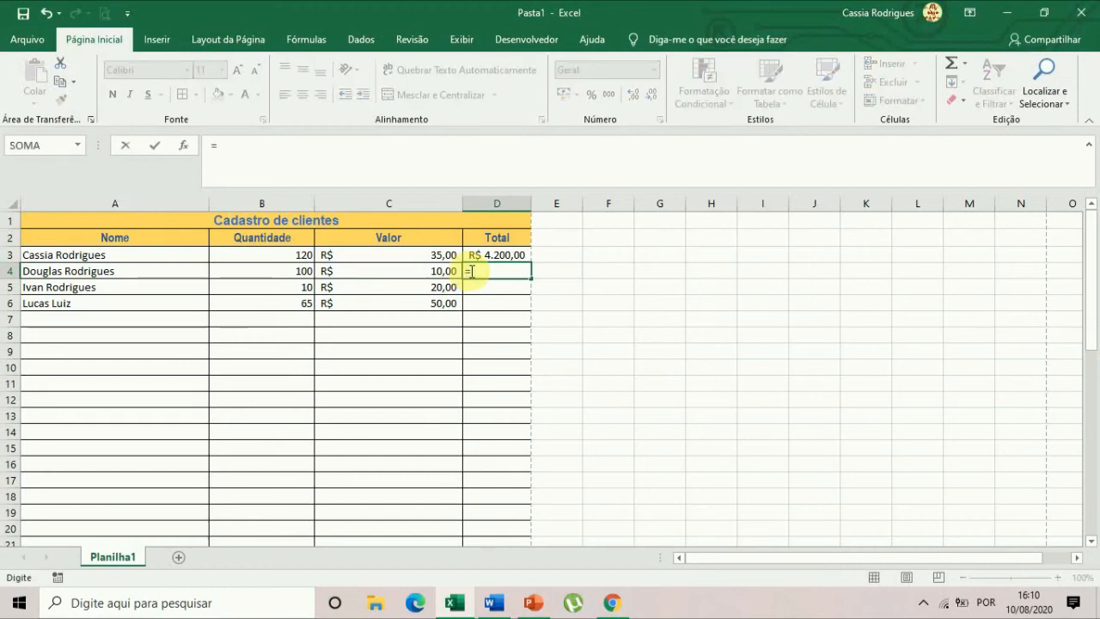
click(297, 269)
text(*)
click(442, 272)
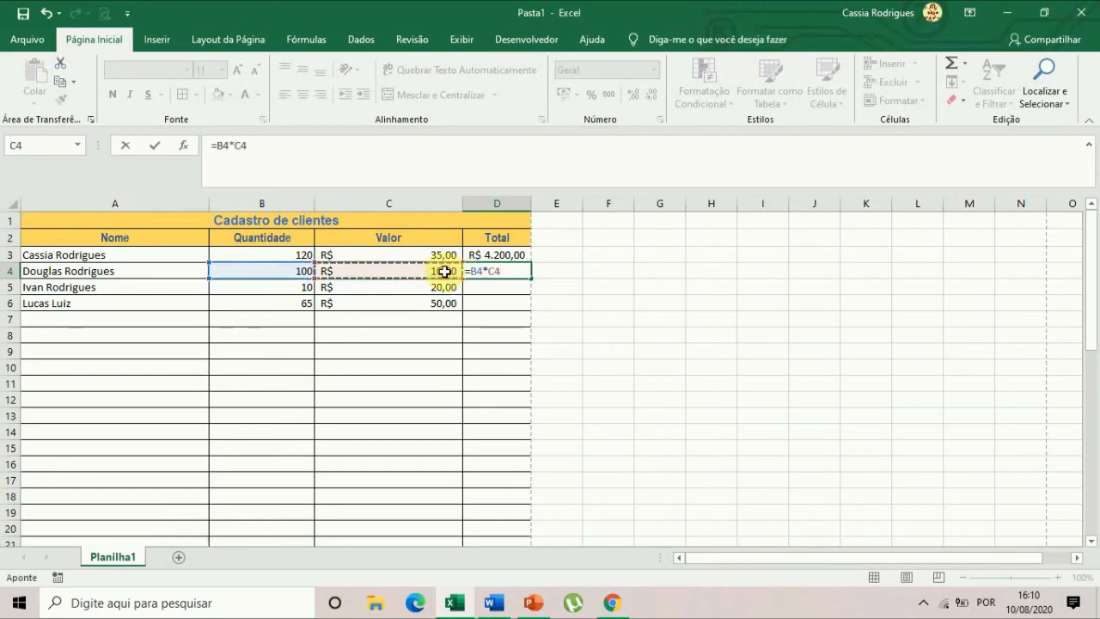
key(Return)
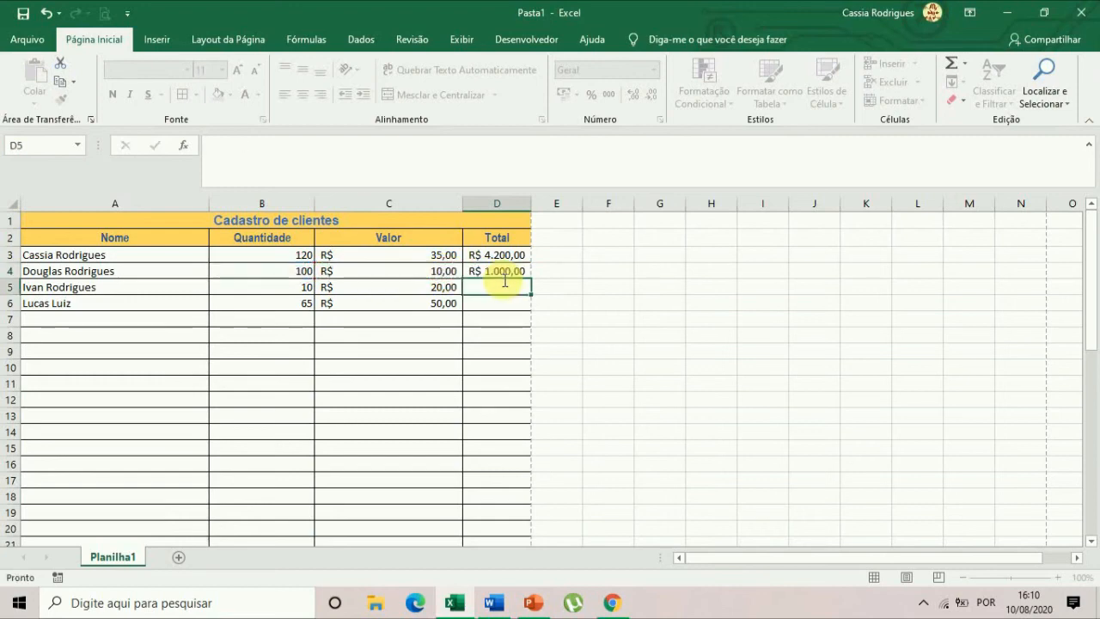
Calculate the third client's total in D5 with the formula =B5*C5.
text(=)
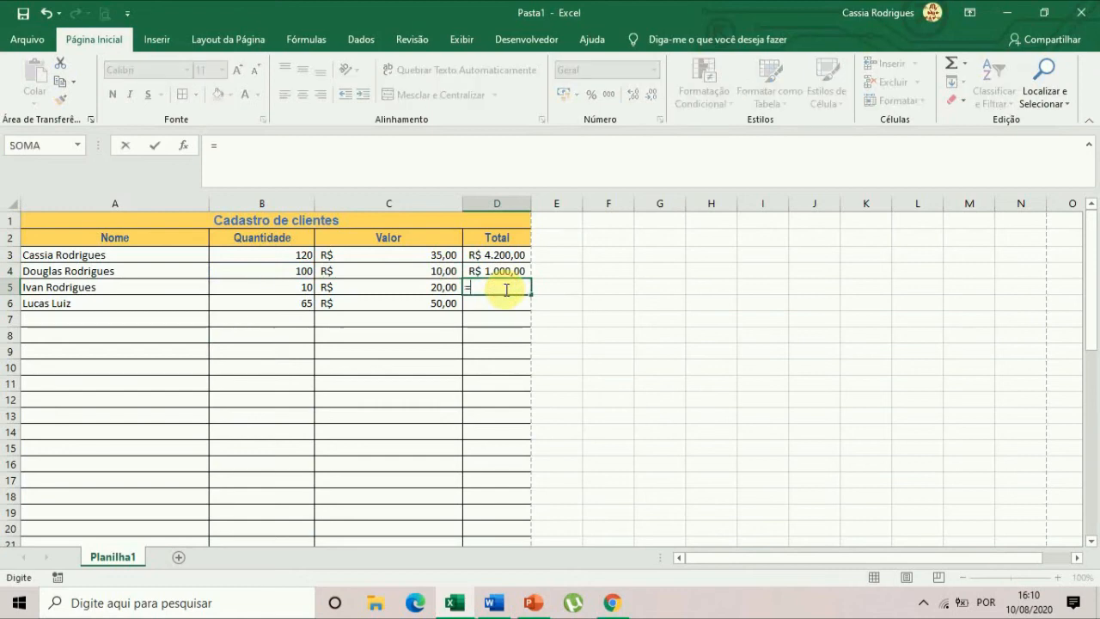
click(260, 285)
text(*)
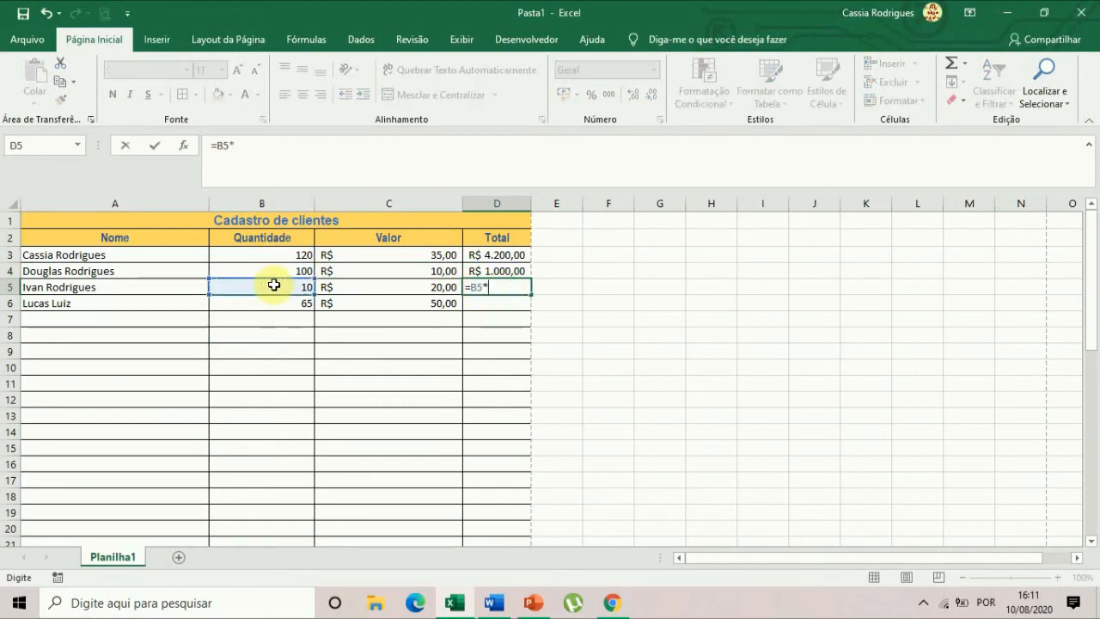
click(352, 290)
key(Return)
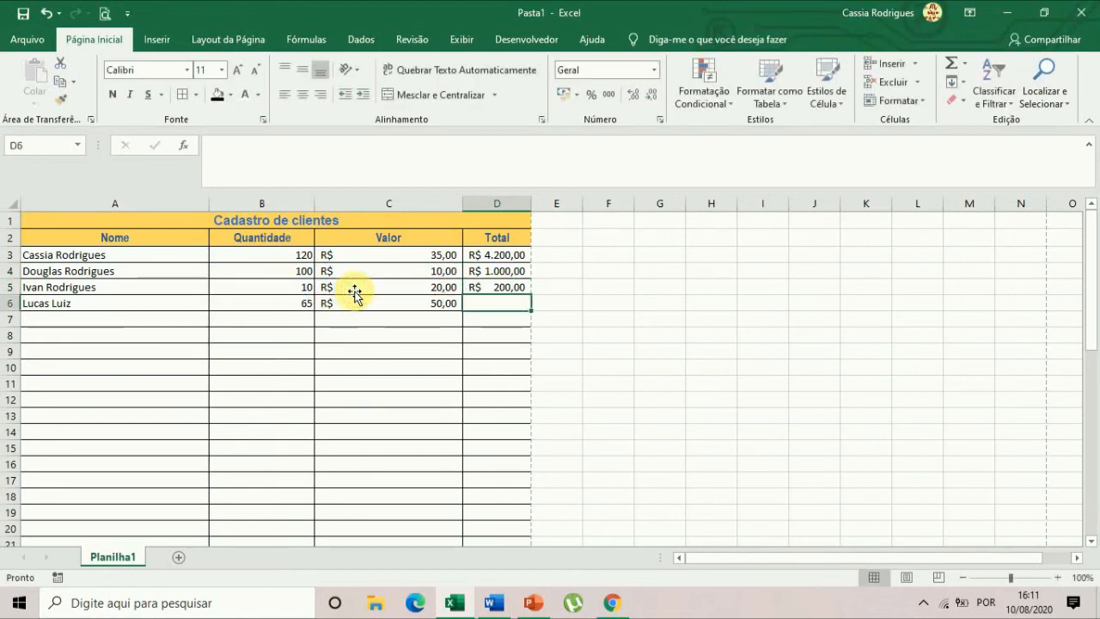
Calculate the fourth client's total in D6 with the formula =B6*C6.
text(=)
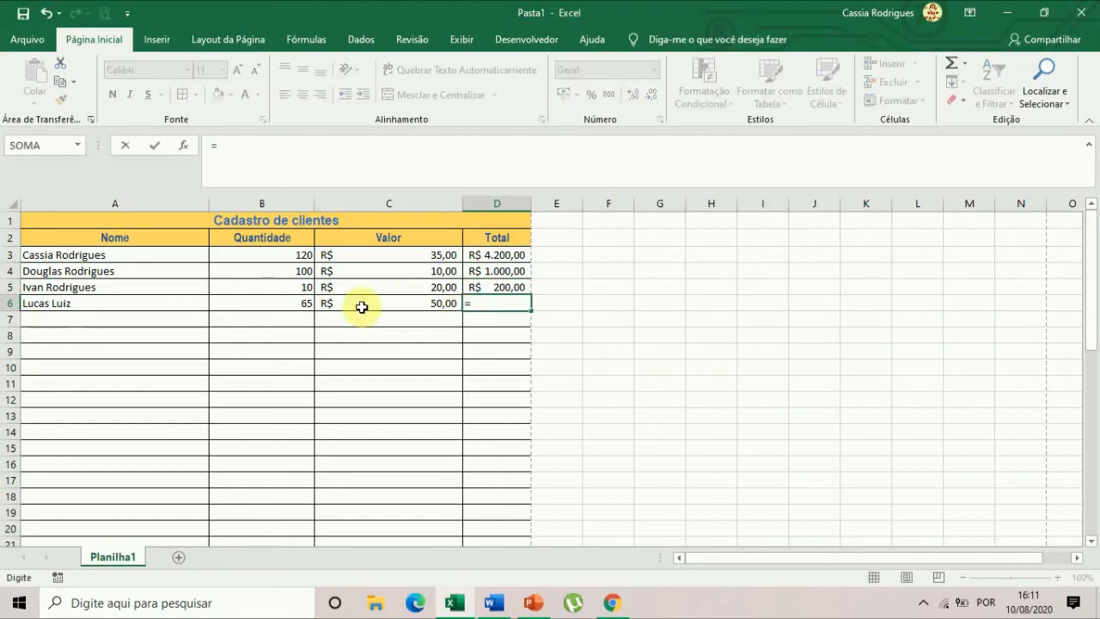
click(301, 298)
text(*)
click(399, 306)
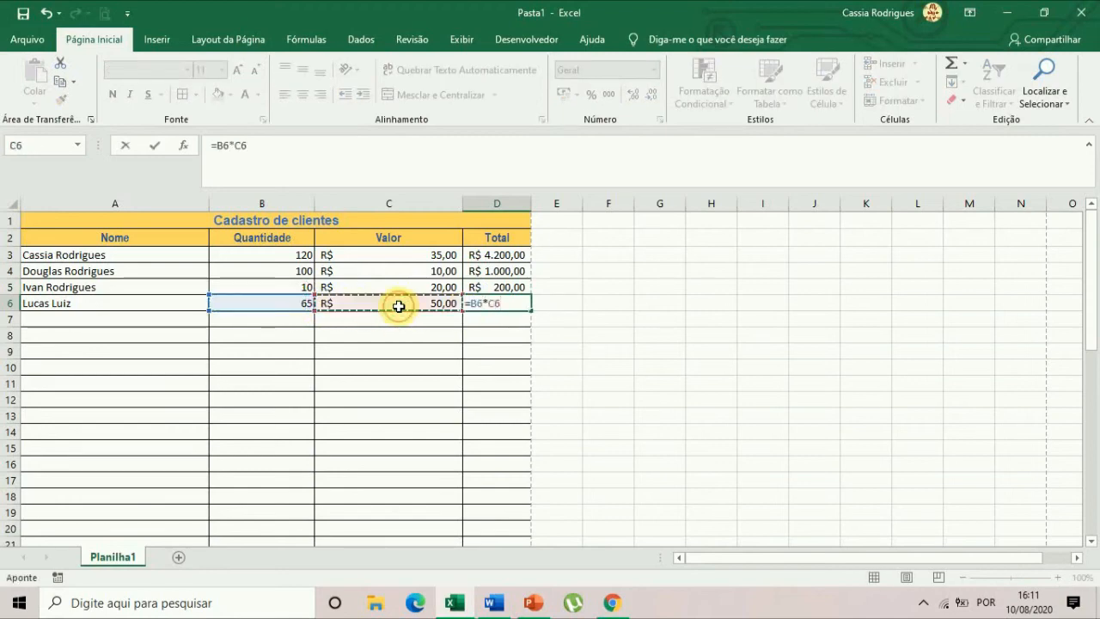
key(Return)
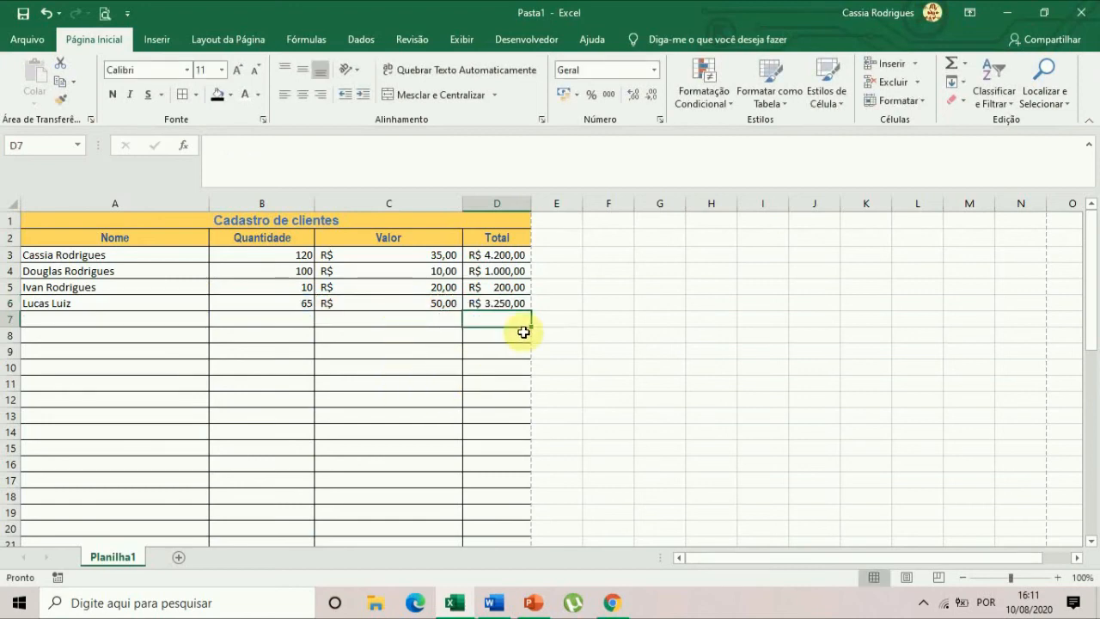
Clear the formulas from D4:D6, keeping only the one in D3.
drag(514, 271, 521, 304)
key(Delete)
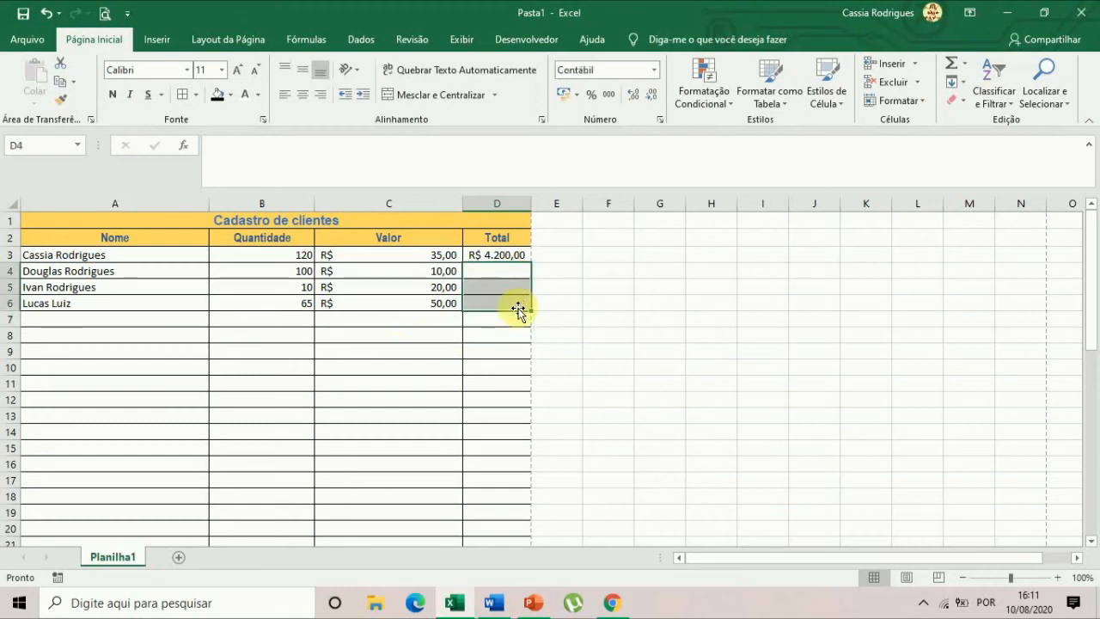
click(712, 316)
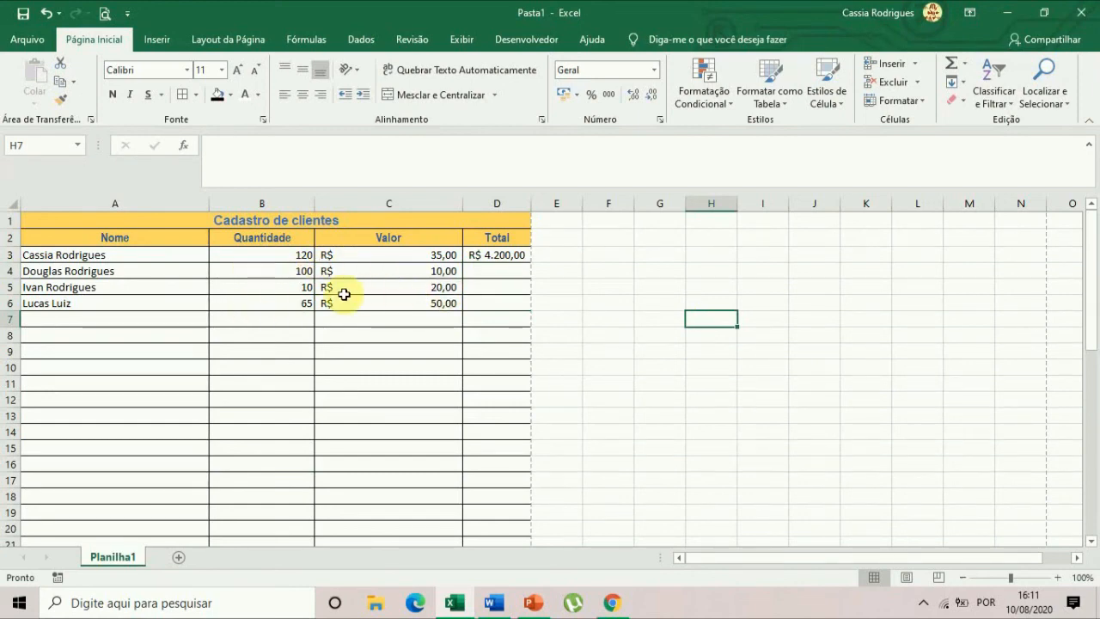
Fill the multiplication formula from D3 down through D6.
click(505, 254)
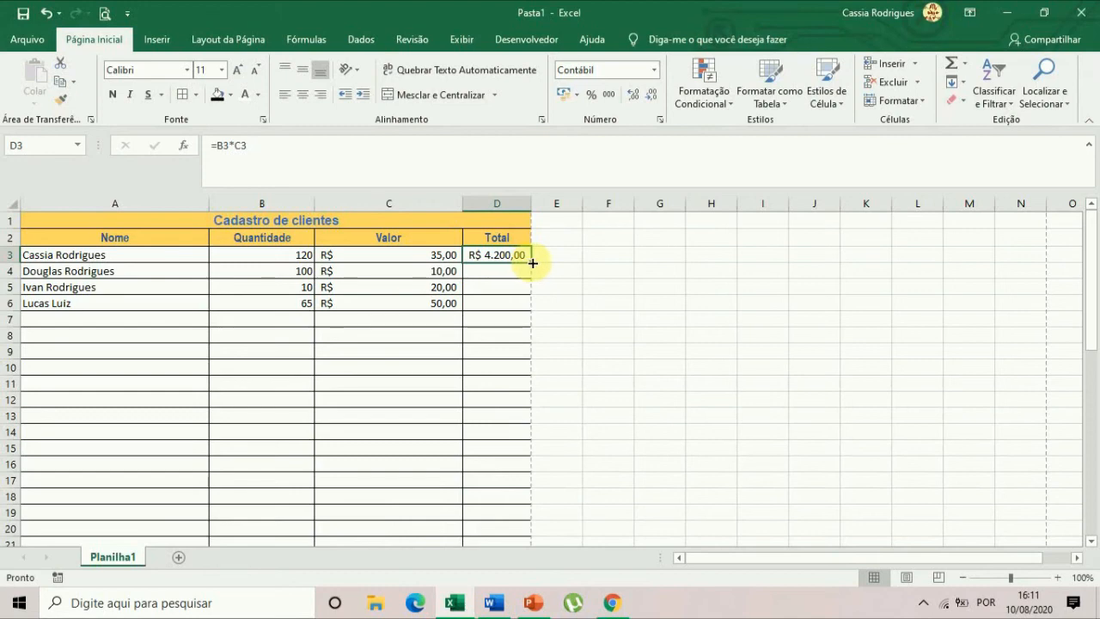
drag(532, 263, 526, 305)
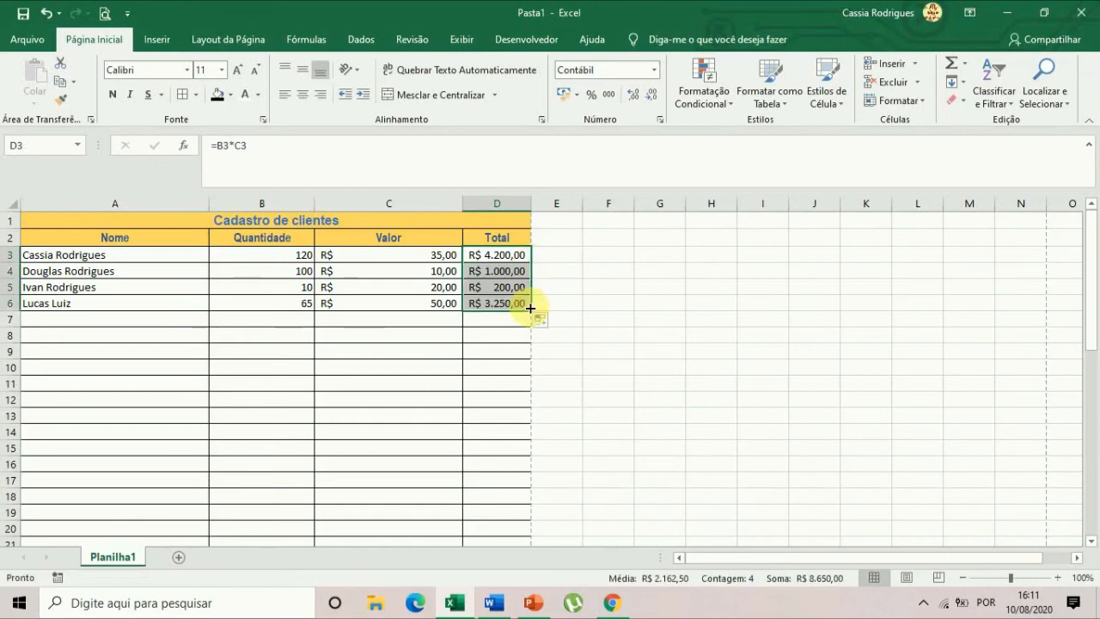
click(512, 368)
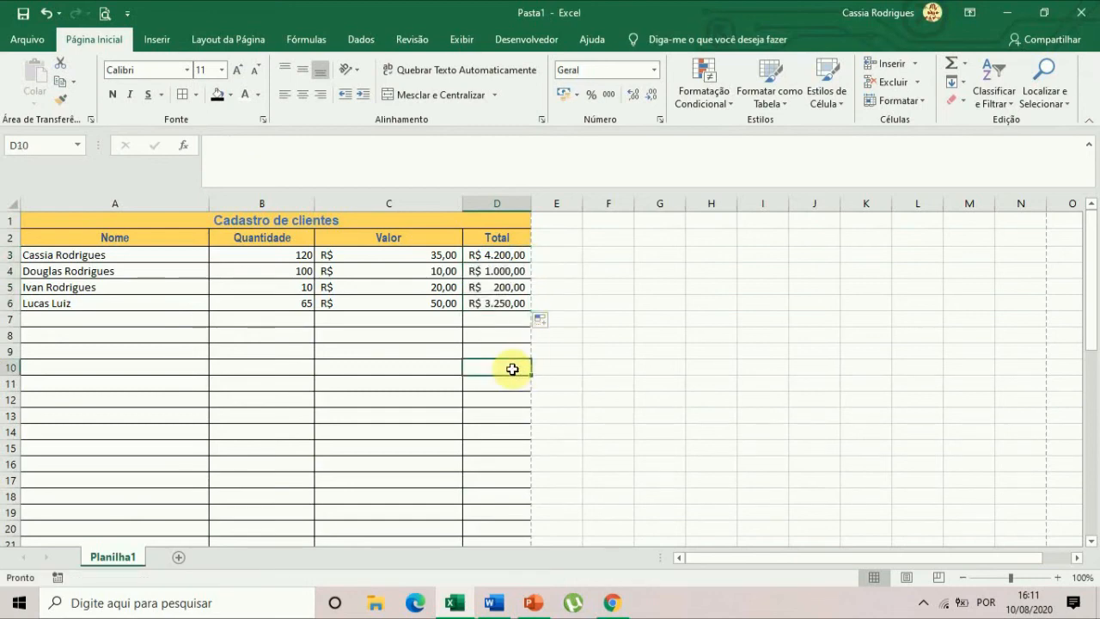
Examine the filled formulas in D4, D5 and D6 to check which cells each one references.
click(504, 274)
click(500, 287)
click(469, 306)
click(228, 145)
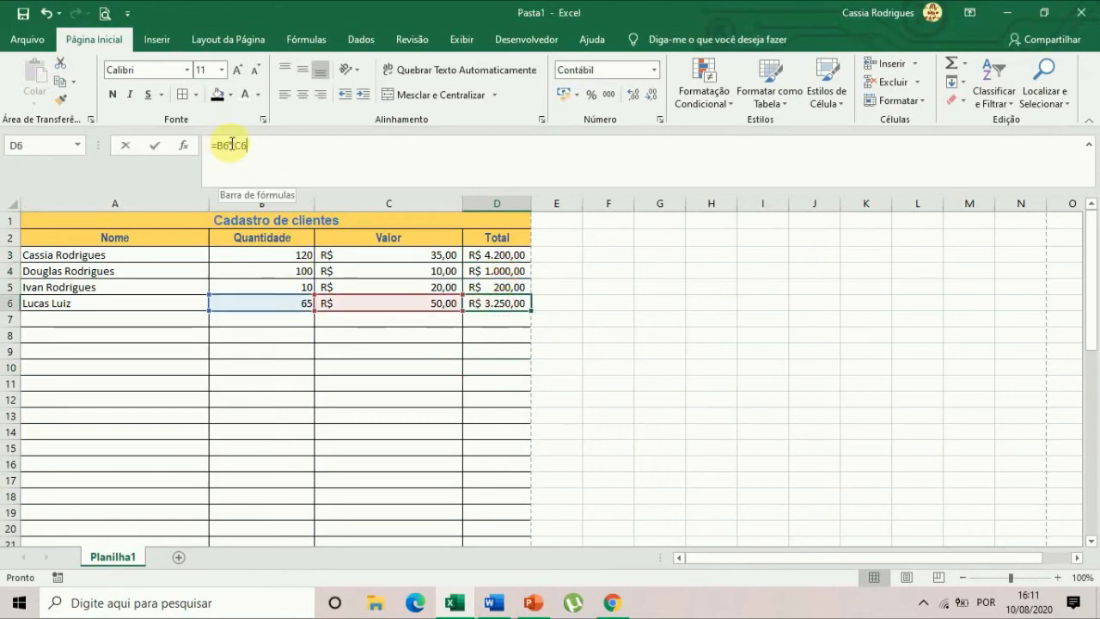
click(251, 145)
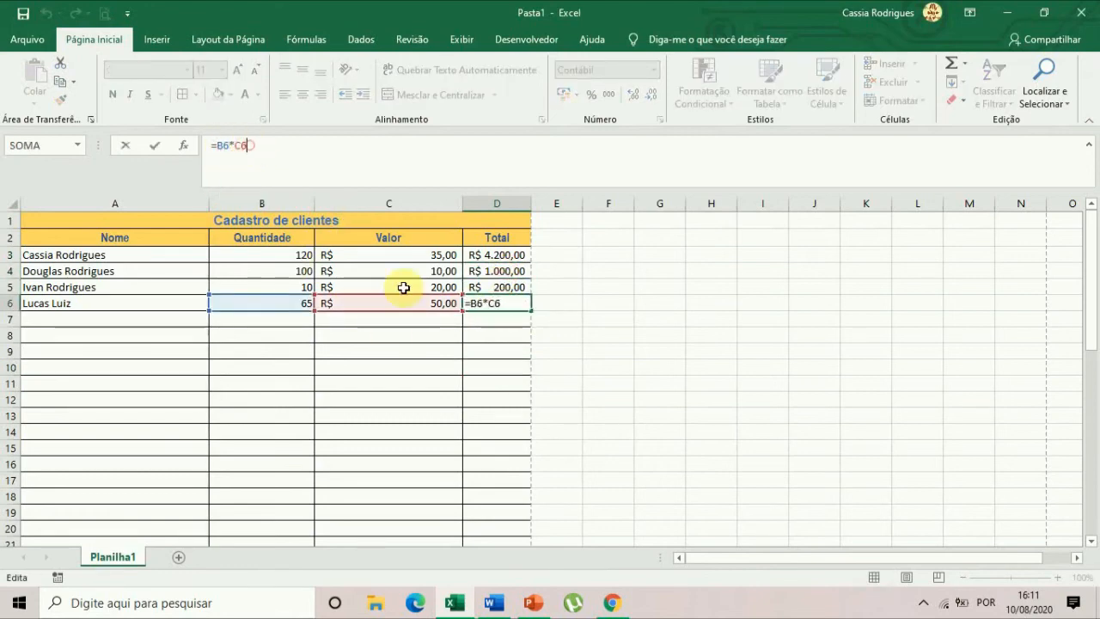
click(634, 356)
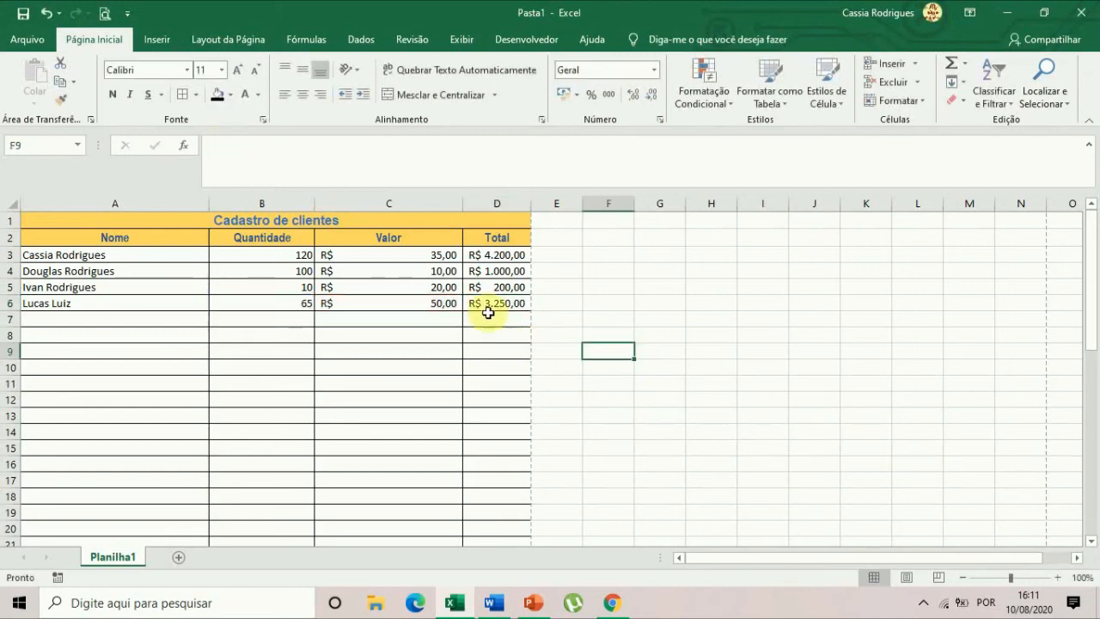
click(488, 301)
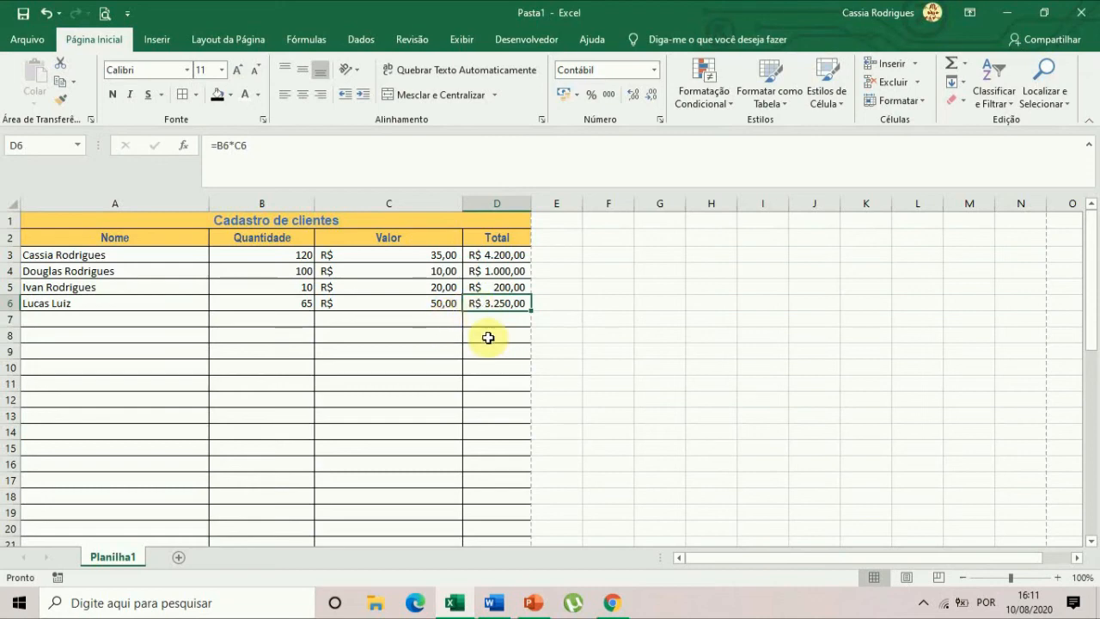
Add up the four client totals in D7 with the formula =D3+D4+D5+D6.
click(443, 321)
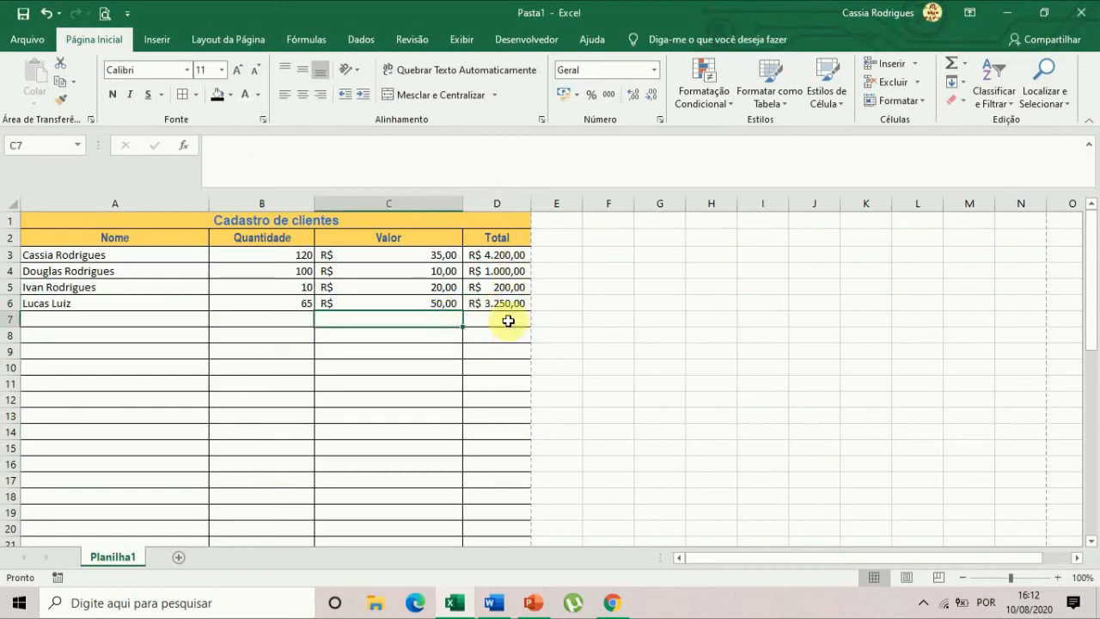
click(507, 320)
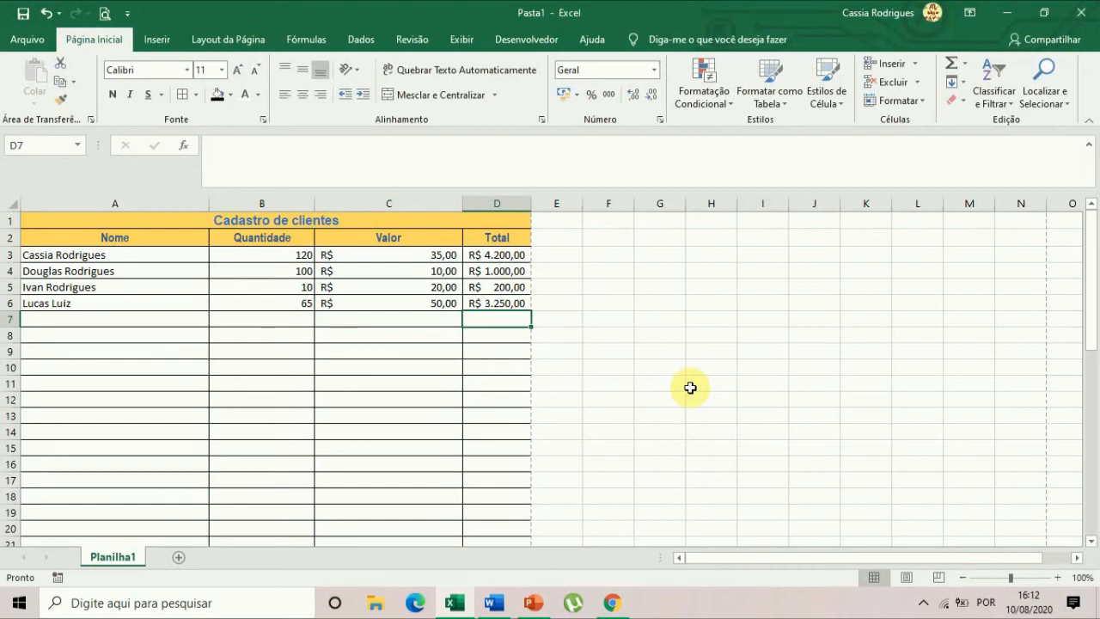
text(=)
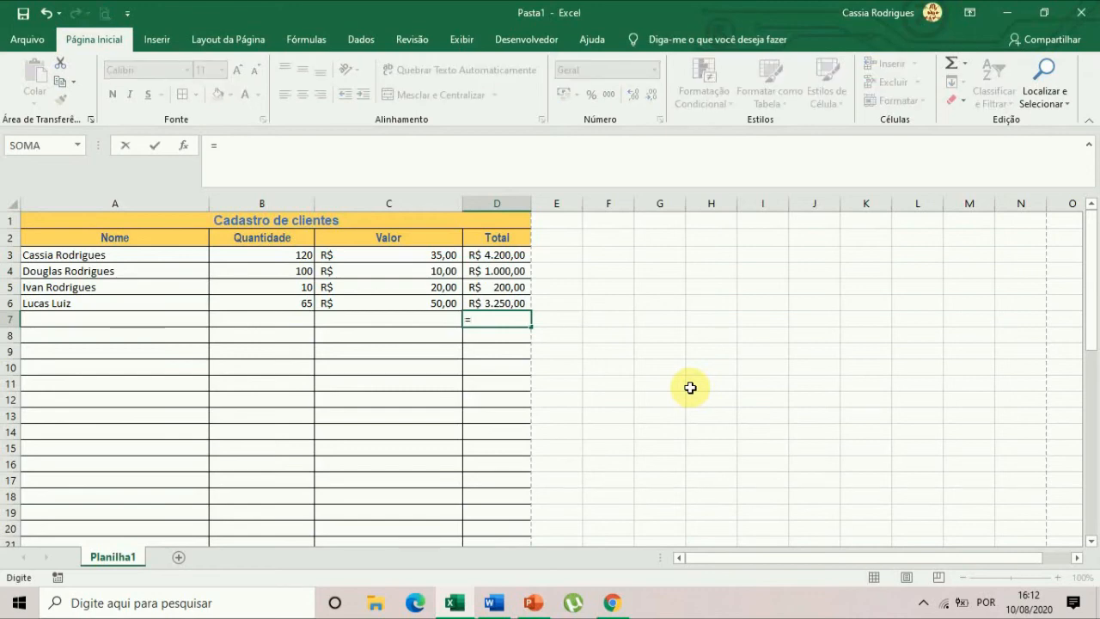
click(498, 251)
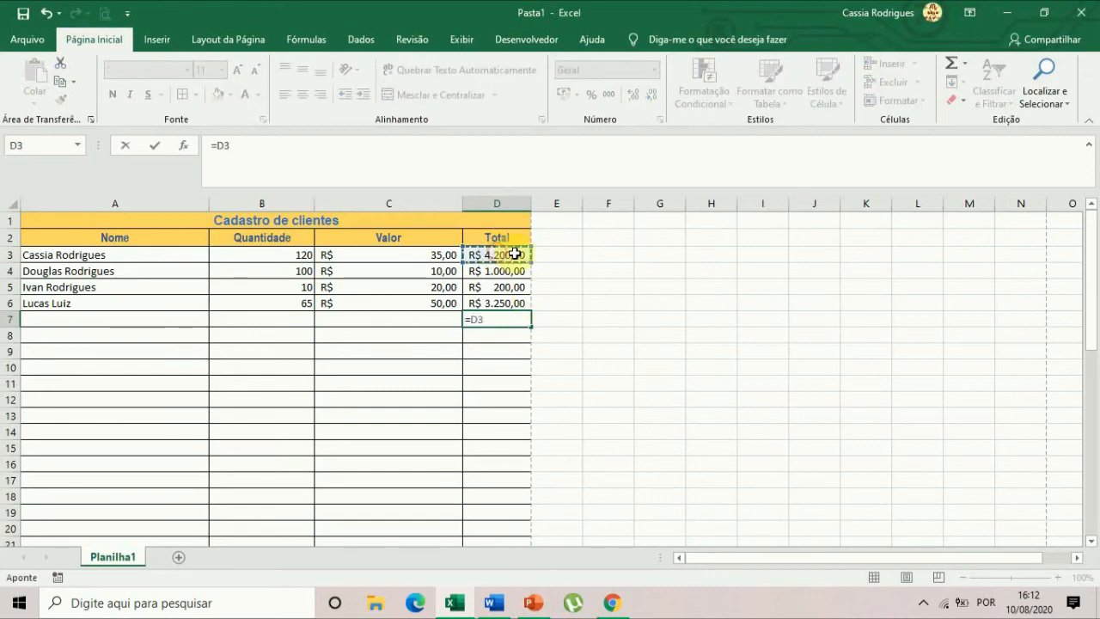
text(+)
click(516, 270)
text(+)
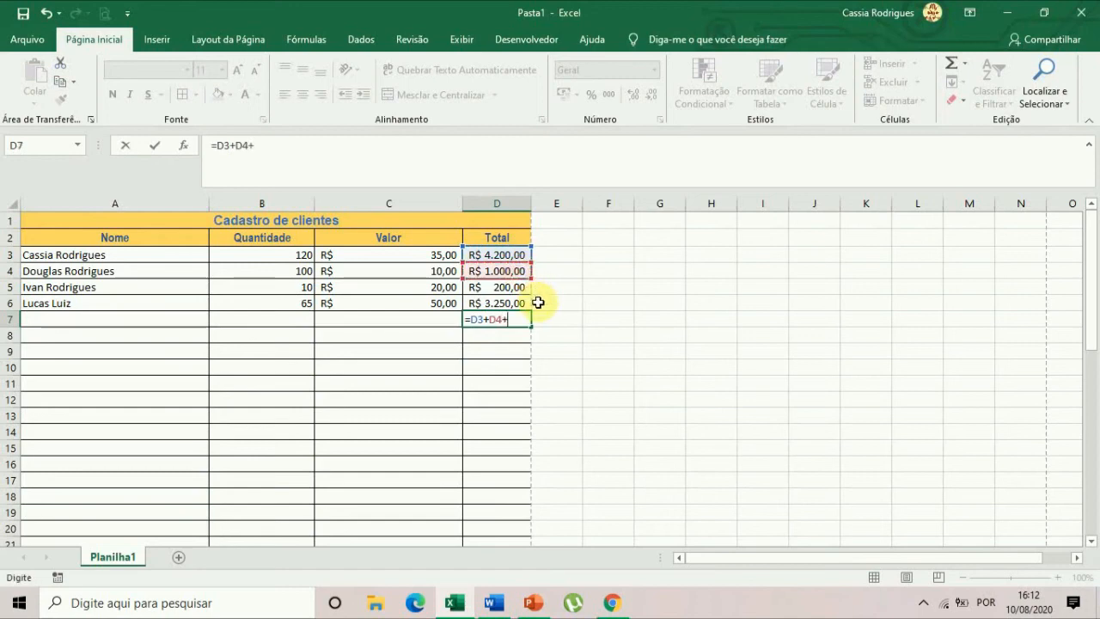
click(508, 290)
text(+)
click(519, 300)
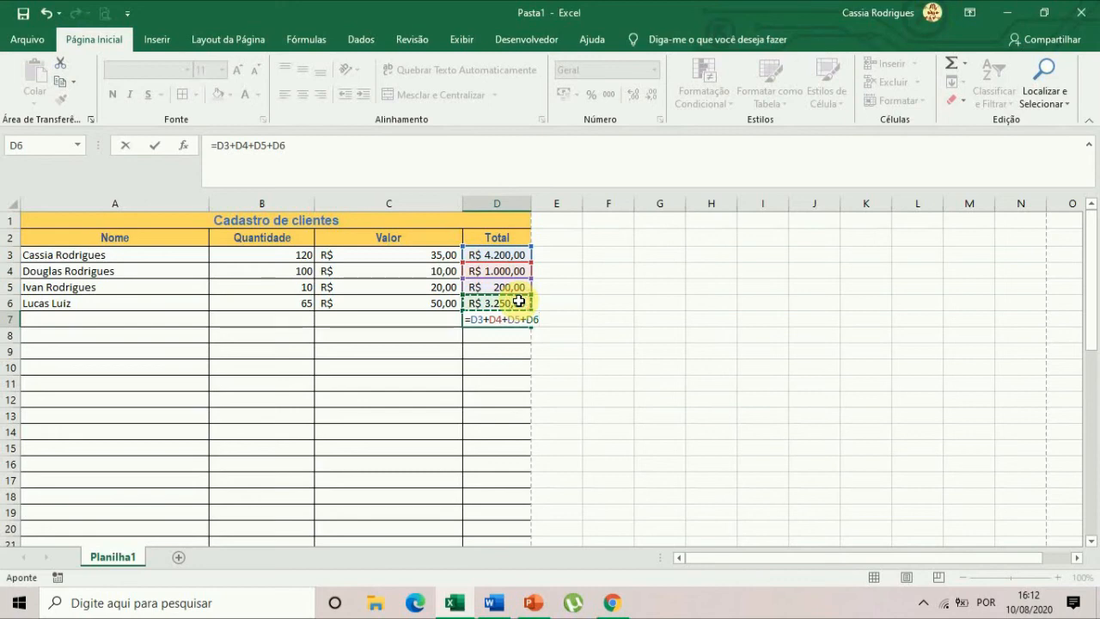
key(Return)
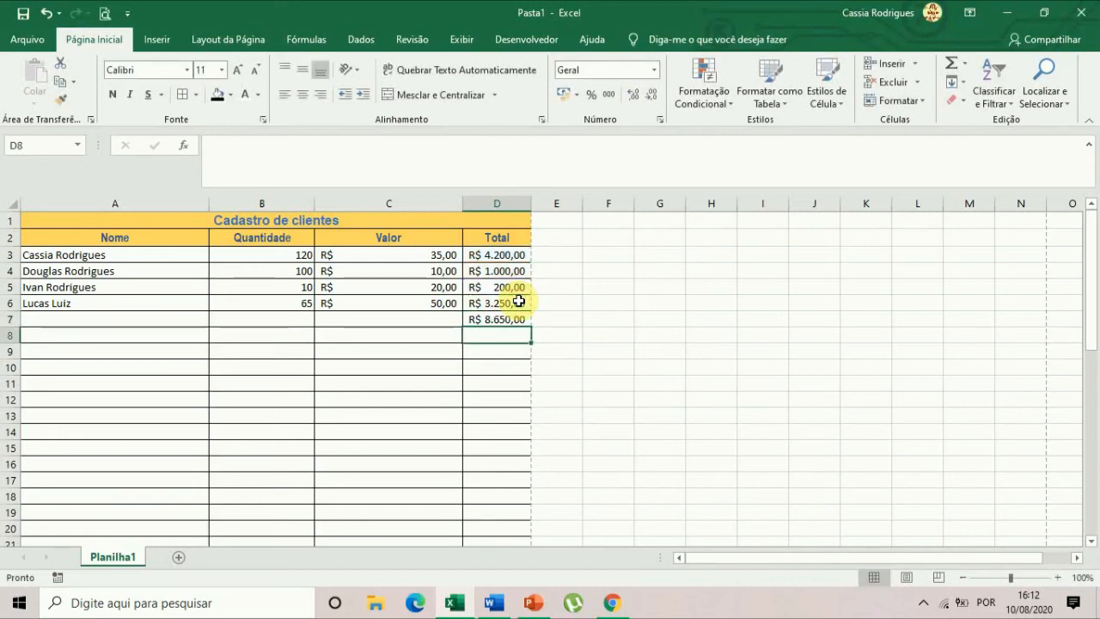
Try to write the example formula =a*b in the empty cell F5, then clear it.
click(622, 289)
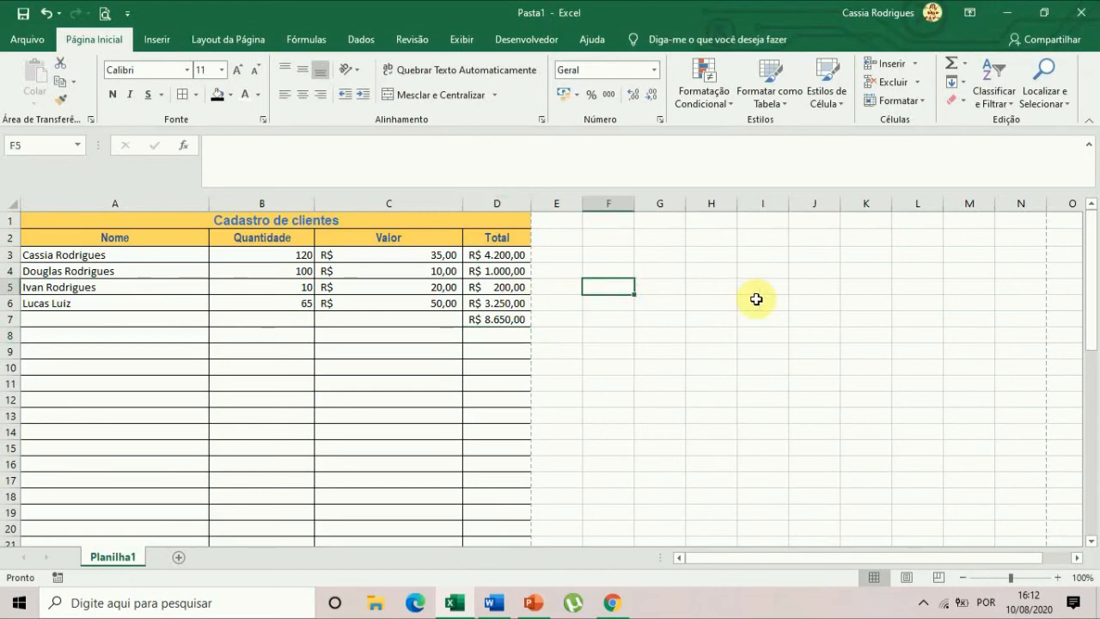
text(=)
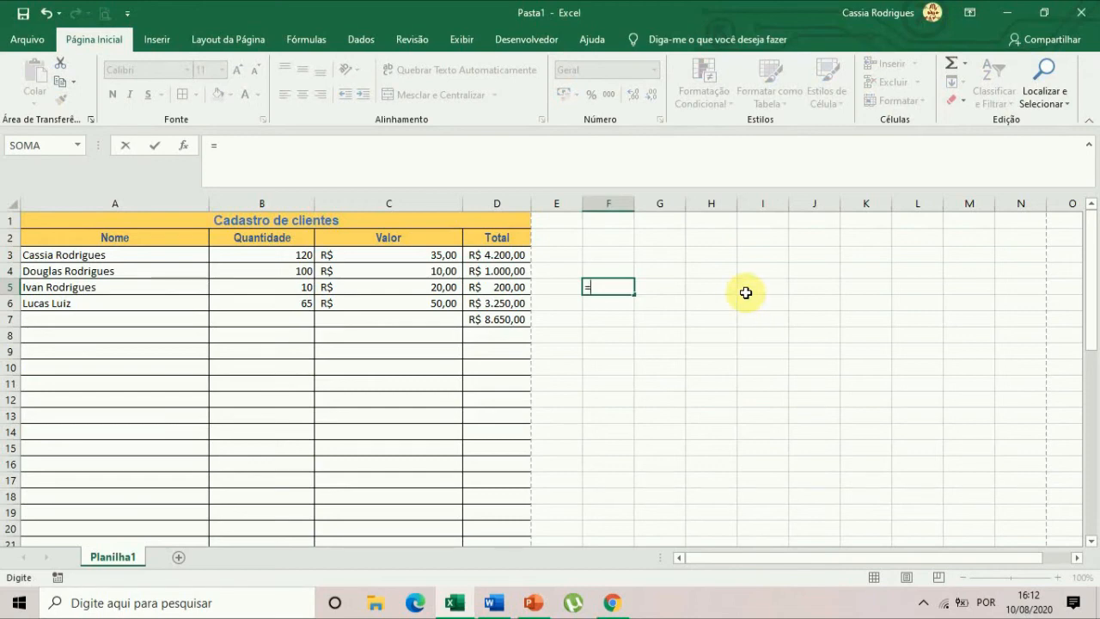
text(a*c)
key(BackSpace)
text(b)
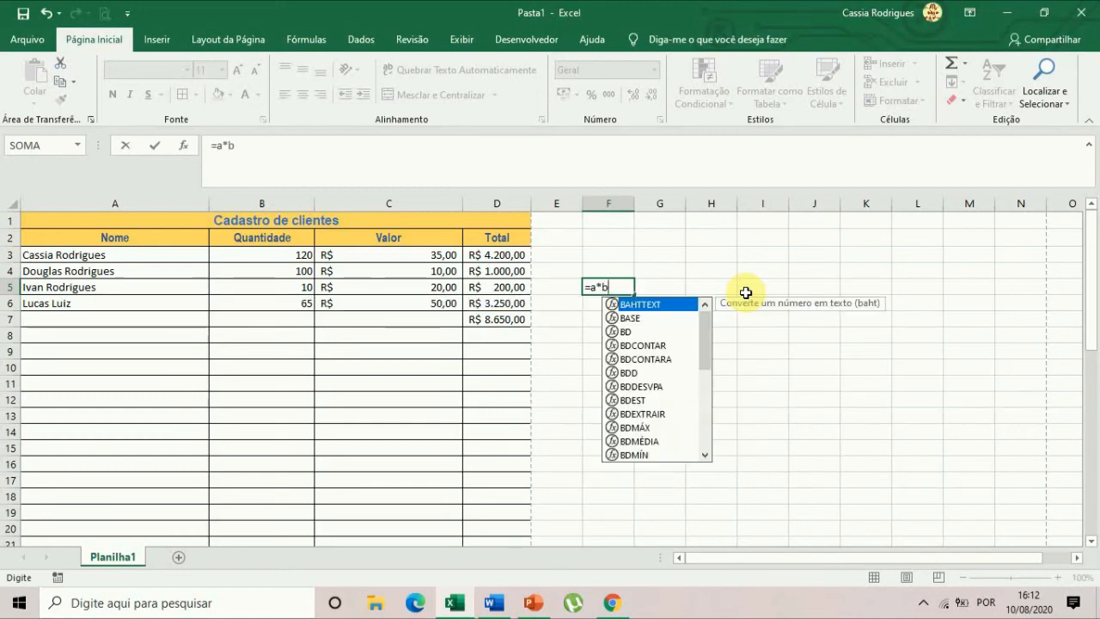
key(Return)
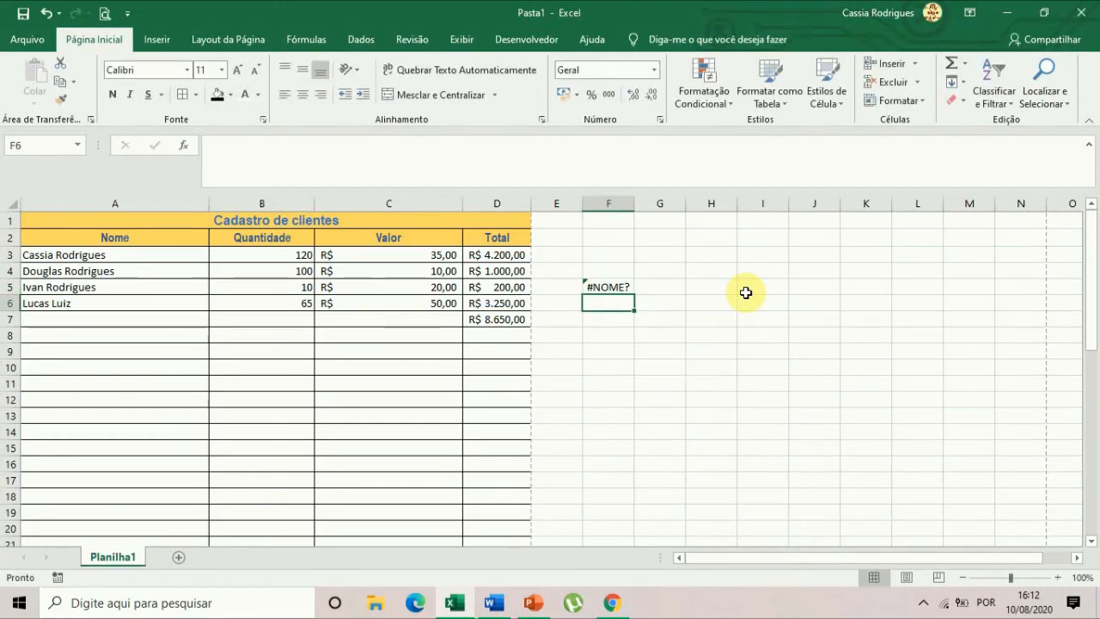
key(Up)
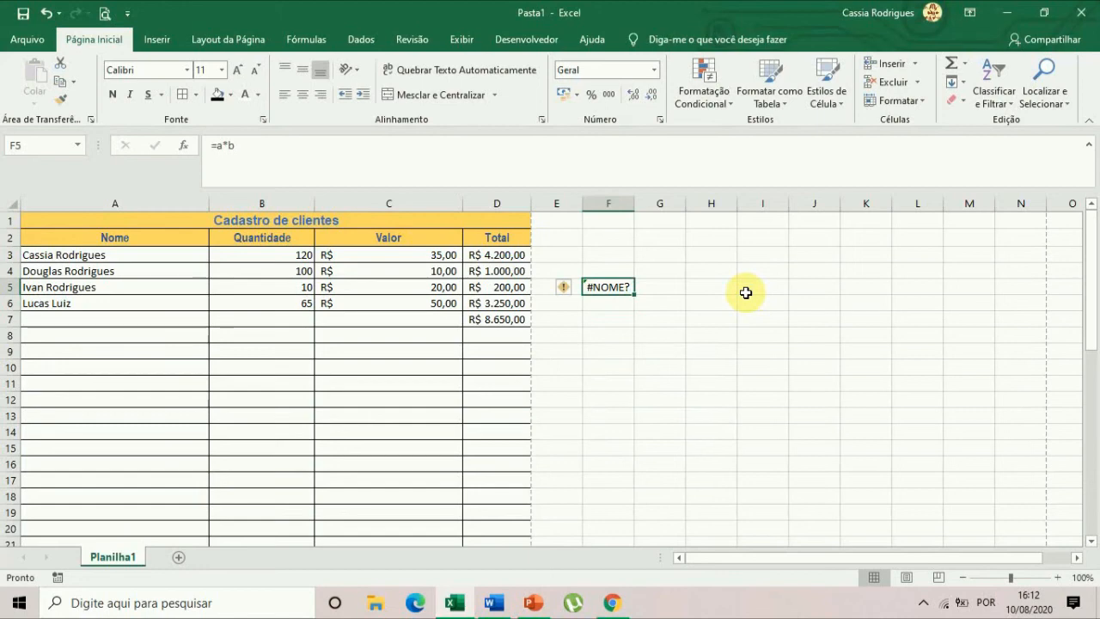
key(F2)
key(BackSpace)
key(BackSpace)
key(BackSpace)
key(BackSpace)
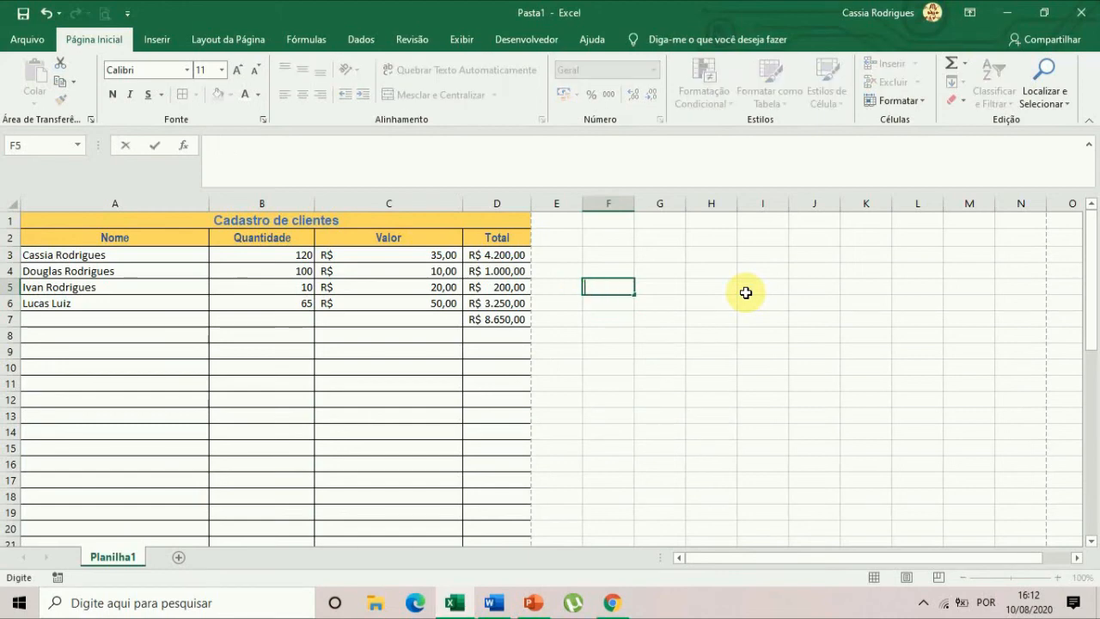
Write the multiplication example beside the table, with = in F5 and a*b in G5.
text(=)
key(Right)
key(Left)
key(BackSpace)
key(BackSpace)
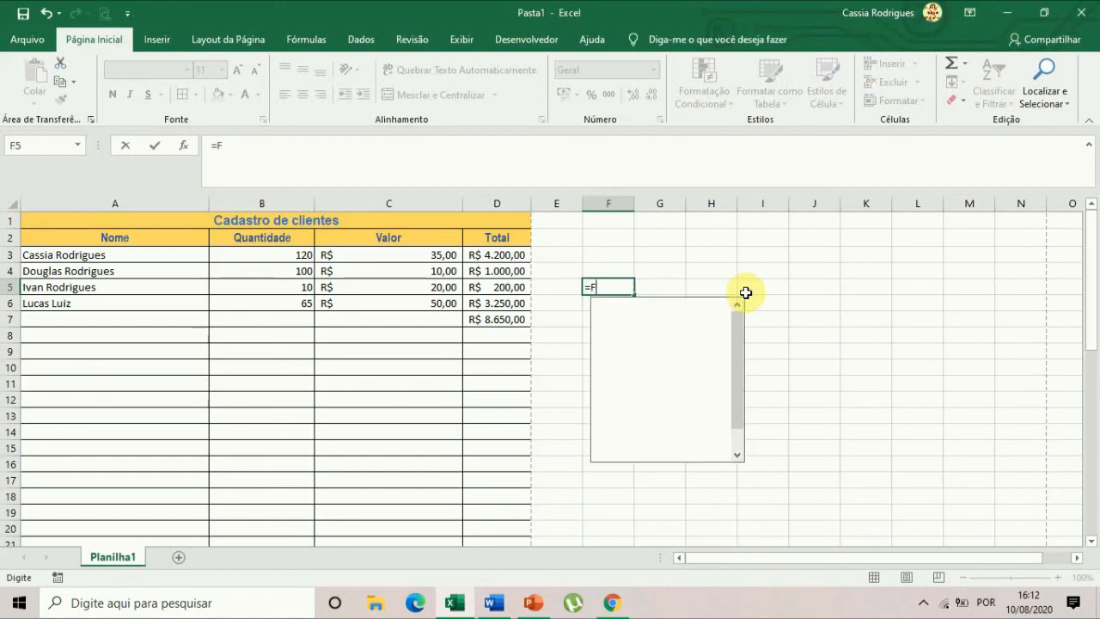
key(Return)
key(Up)
key(Right)
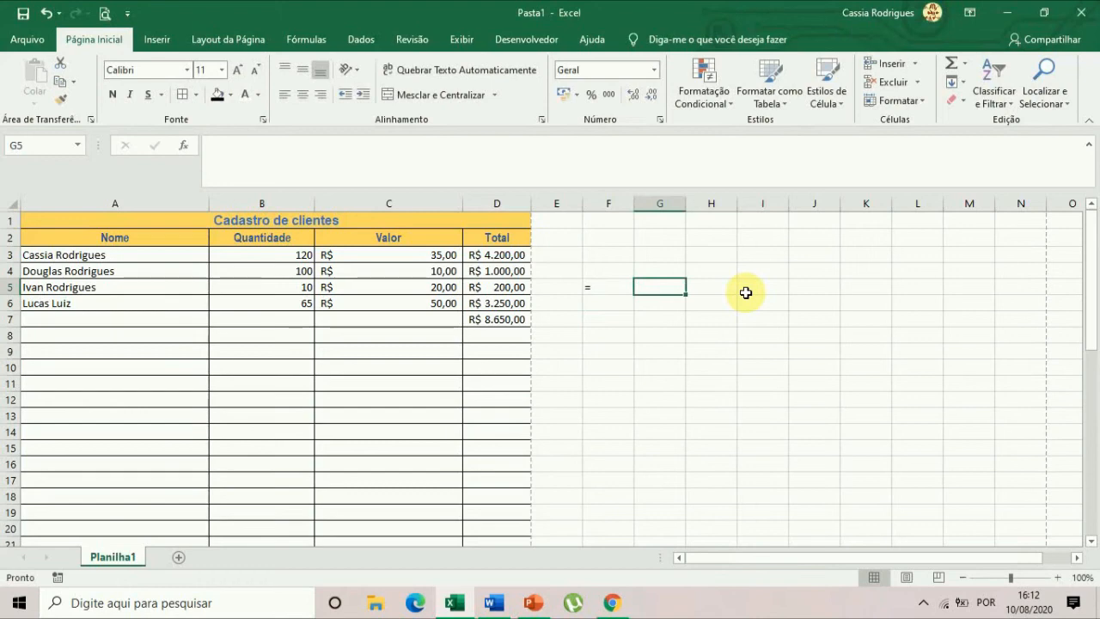
text(a*b)
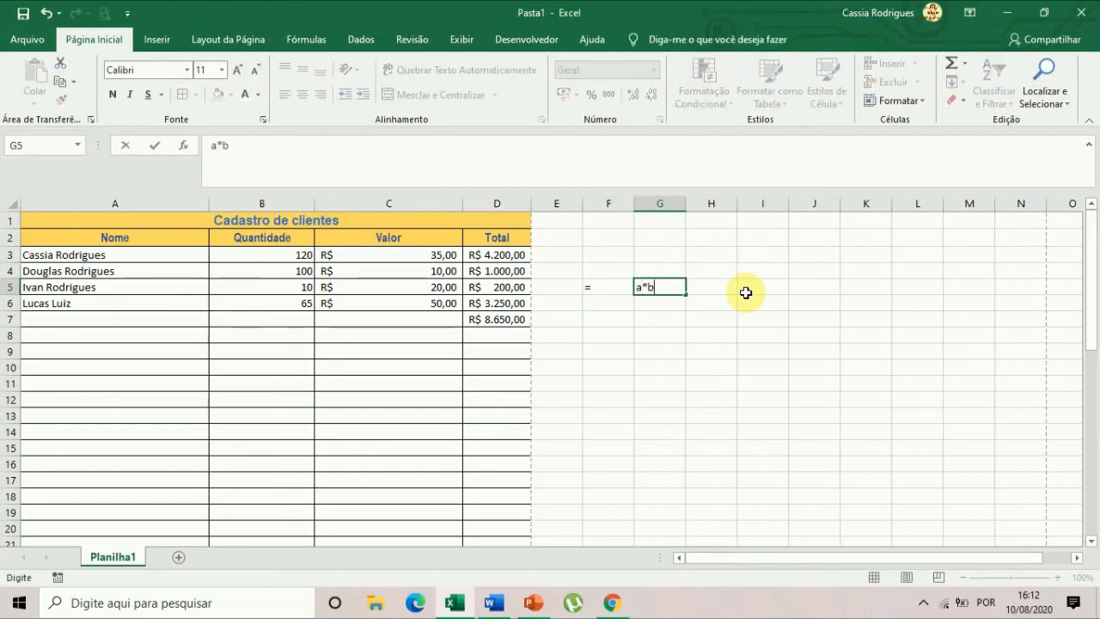
key(Return)
Write the addition example below it, with = in F6 and a+b in G6.
key(Left)
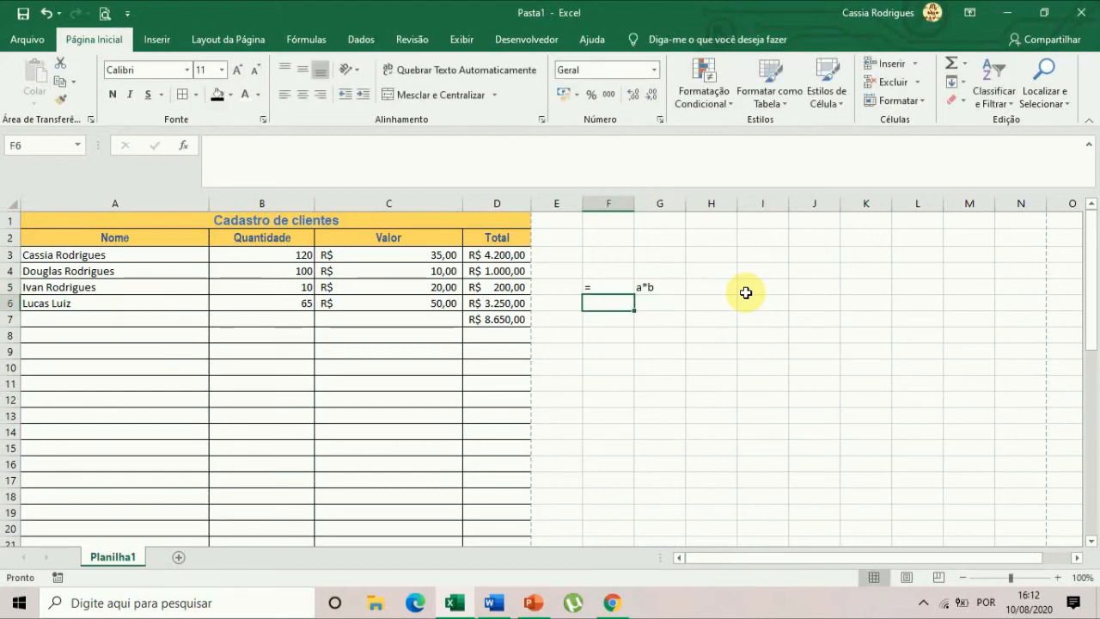
text(=)
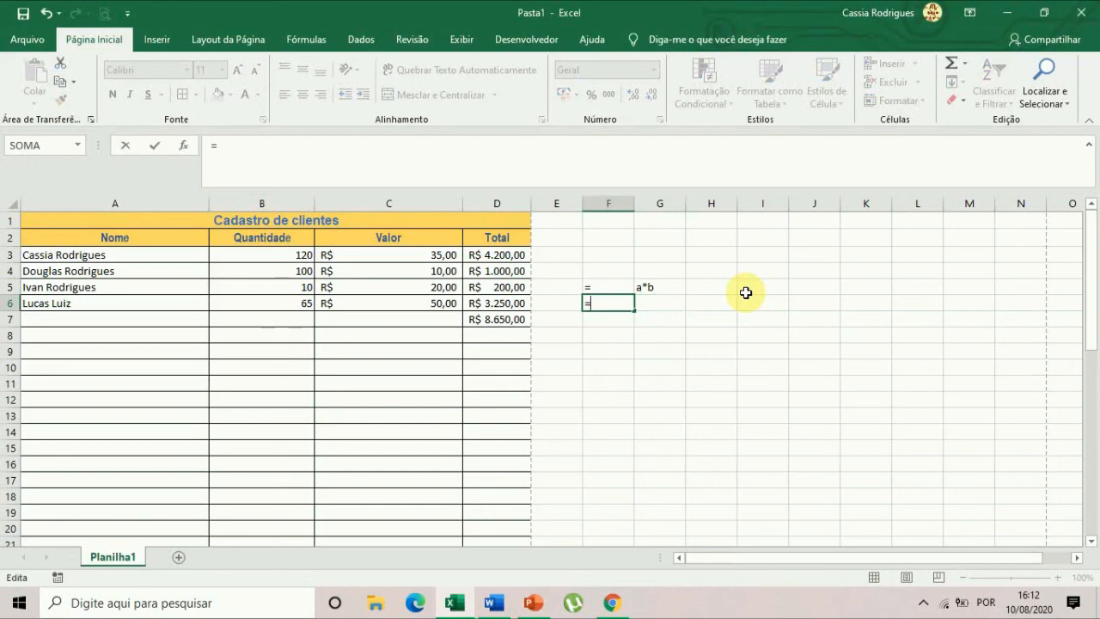
key(Return)
key(Up)
key(Right)
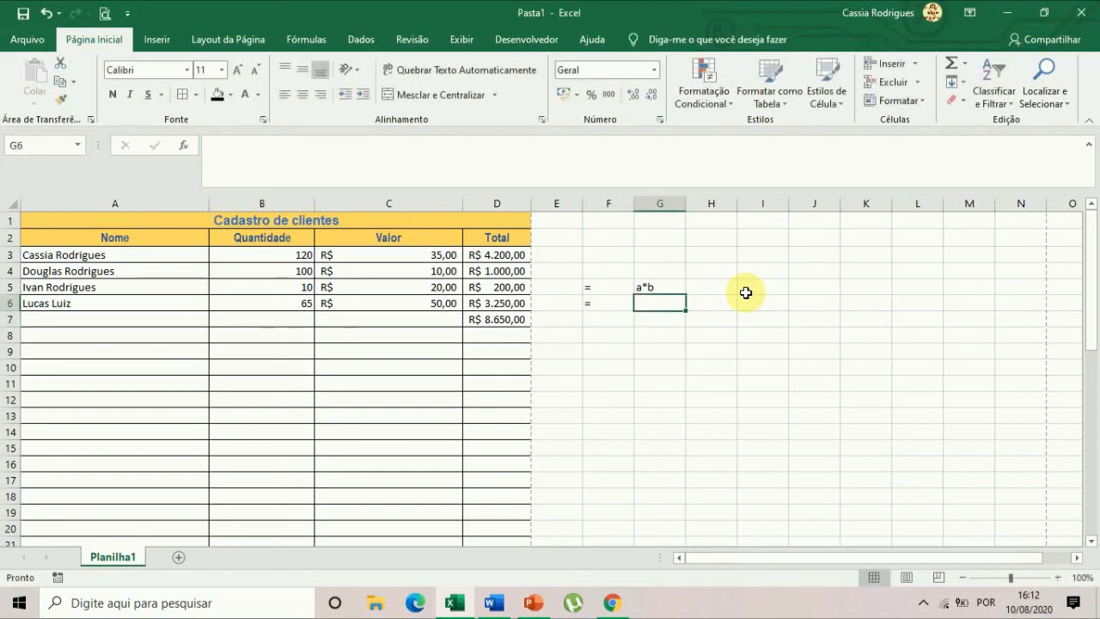
text(a+b)
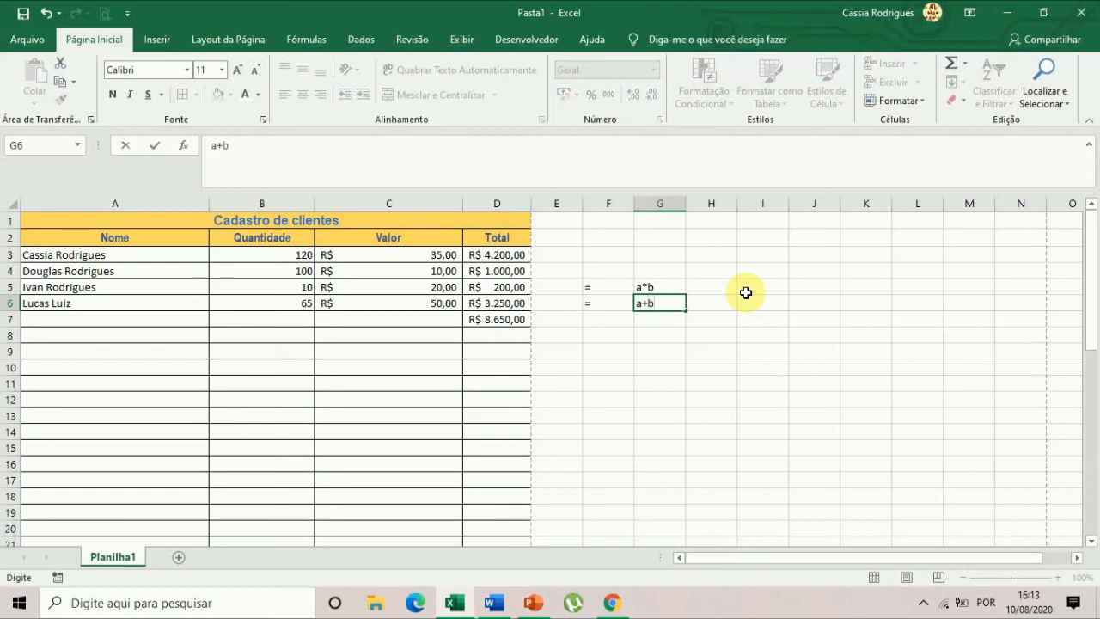
key(Return)
Write the subtraction example in the following row, with = in F7 and a-b in G7.
key(Left)
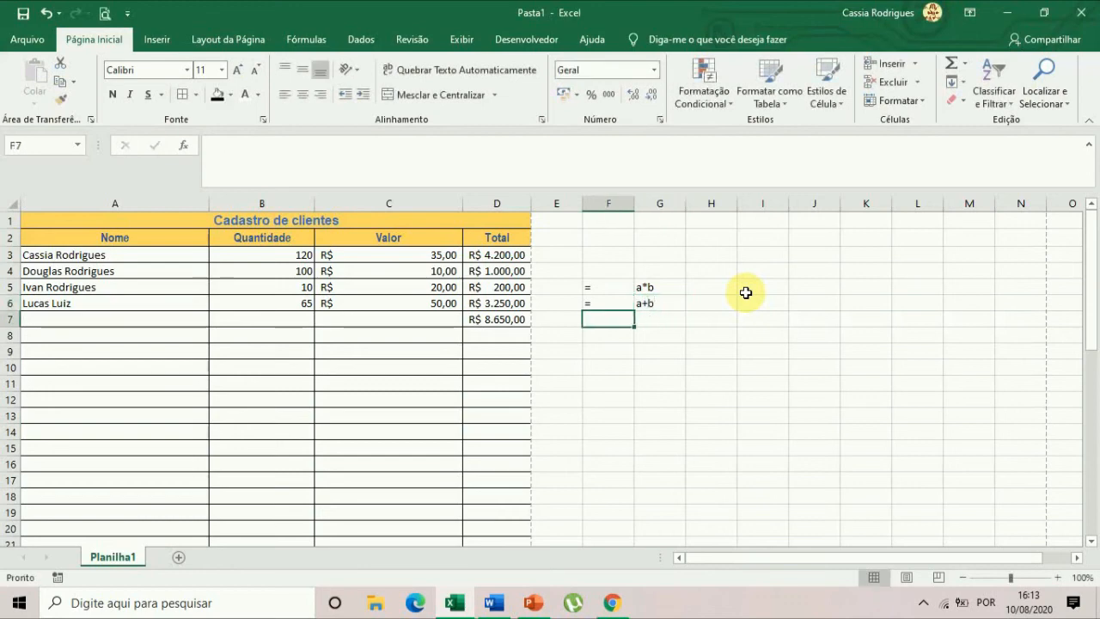
text(=)
key(Return)
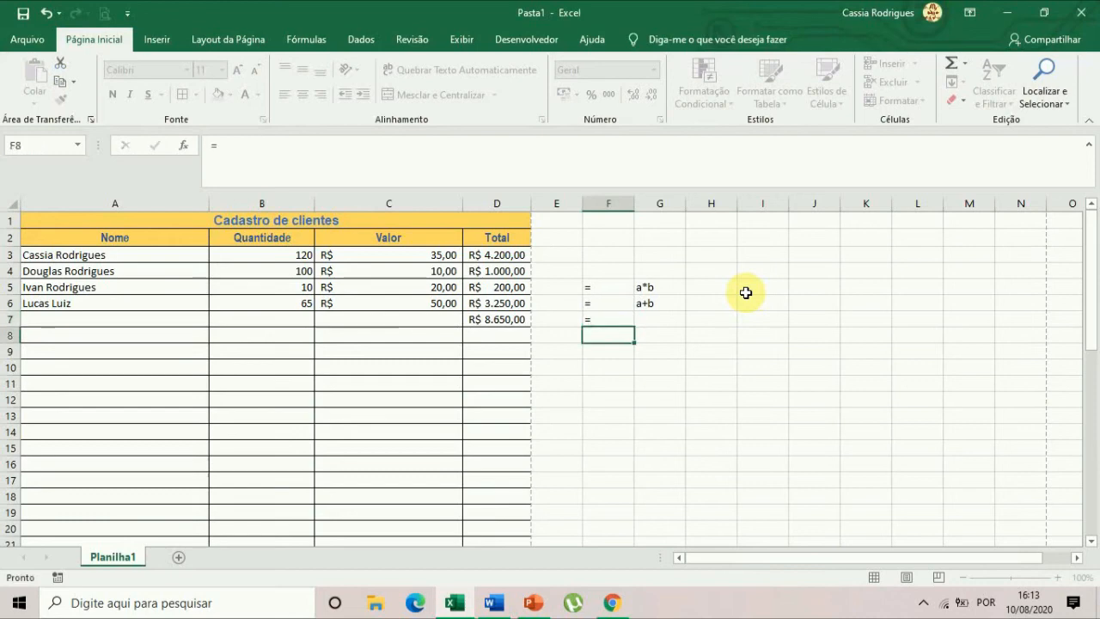
key(Up)
key(Right)
text(a-b)
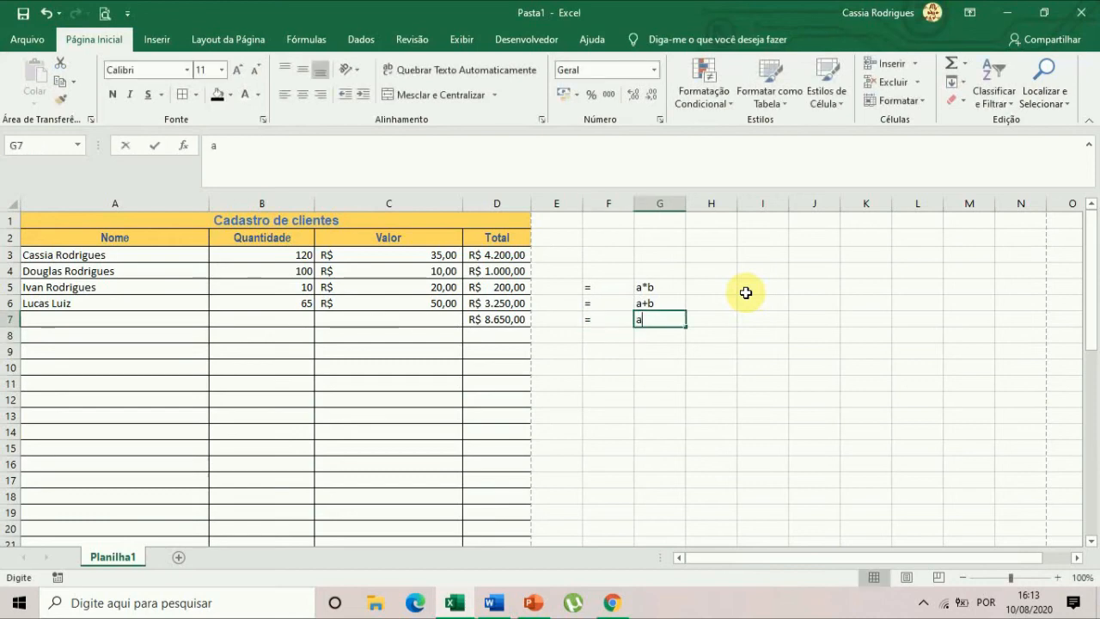
key(Return)
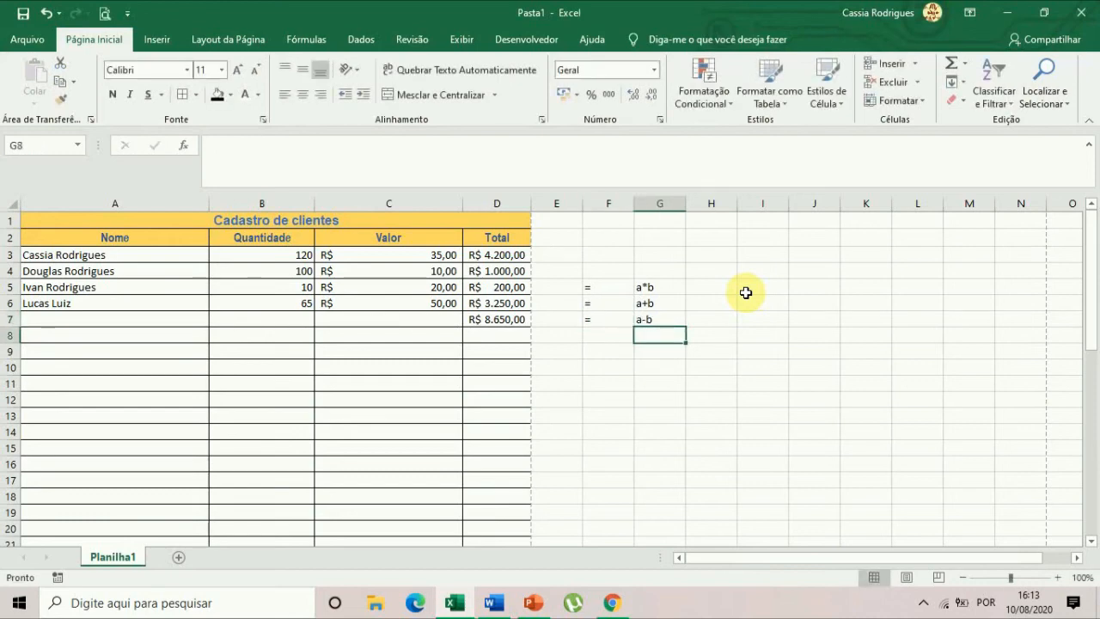
Write the division example in row 8, with = in F8 and a/b in G8.
key(Left)
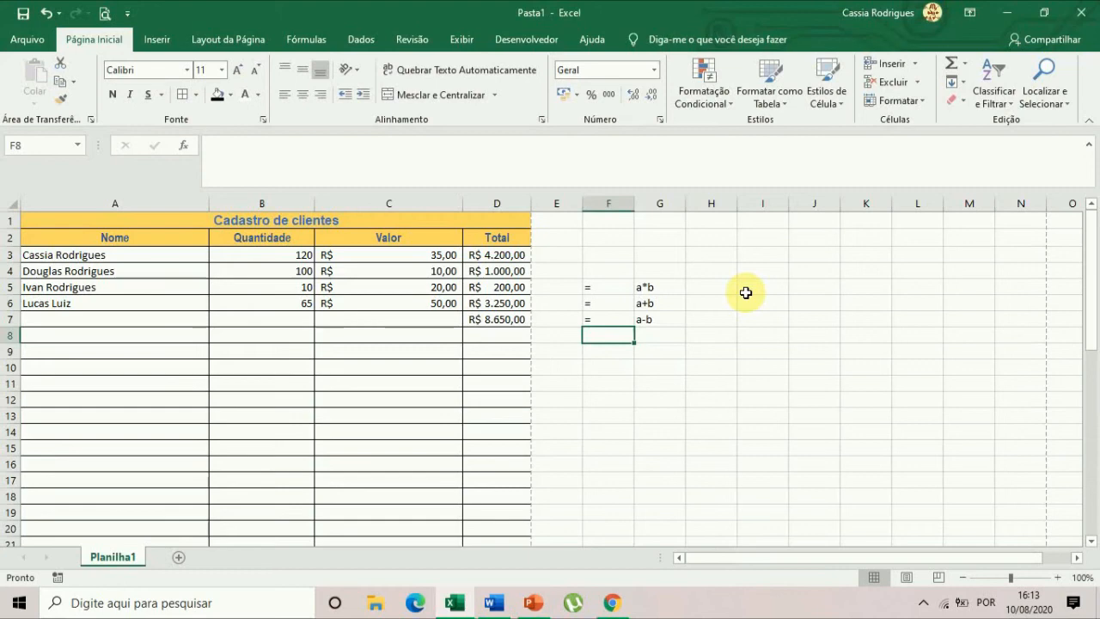
text(=)
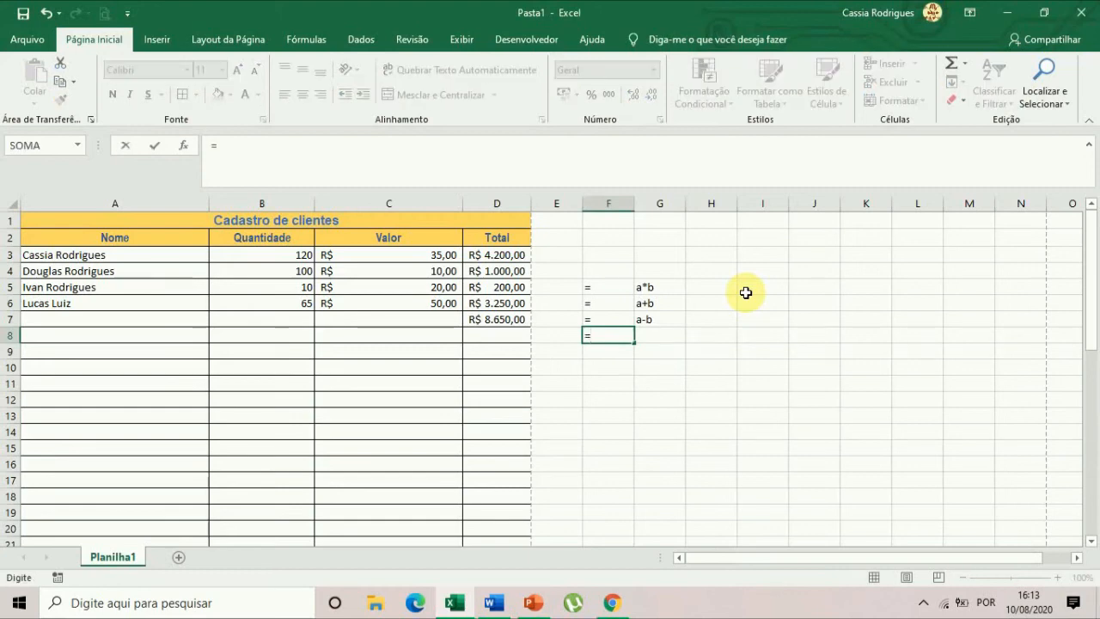
key(Tab)
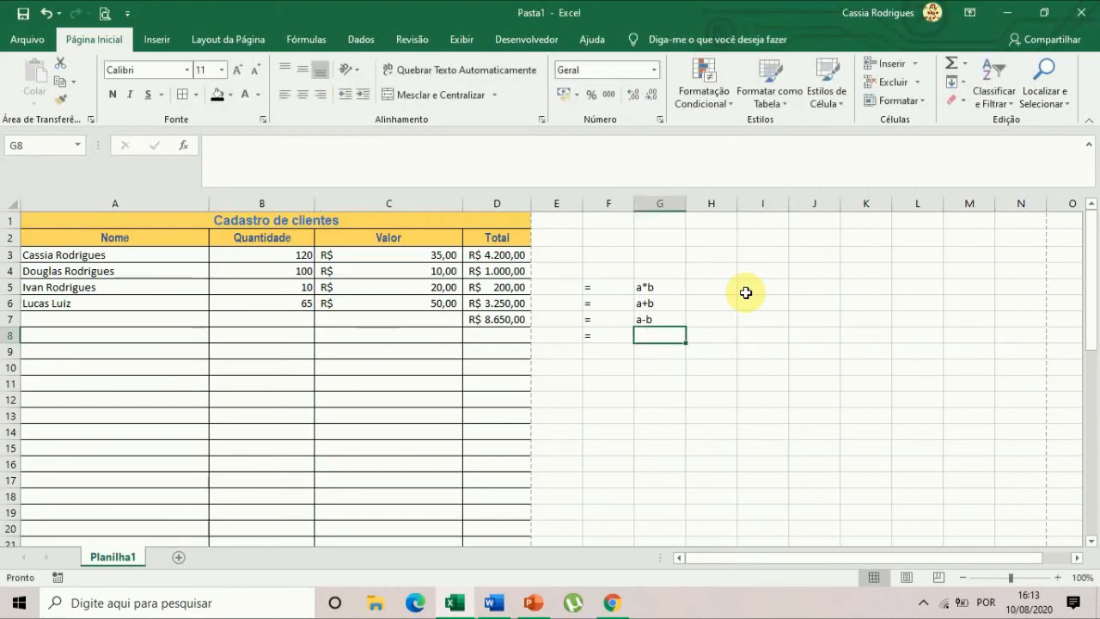
text(a/b)
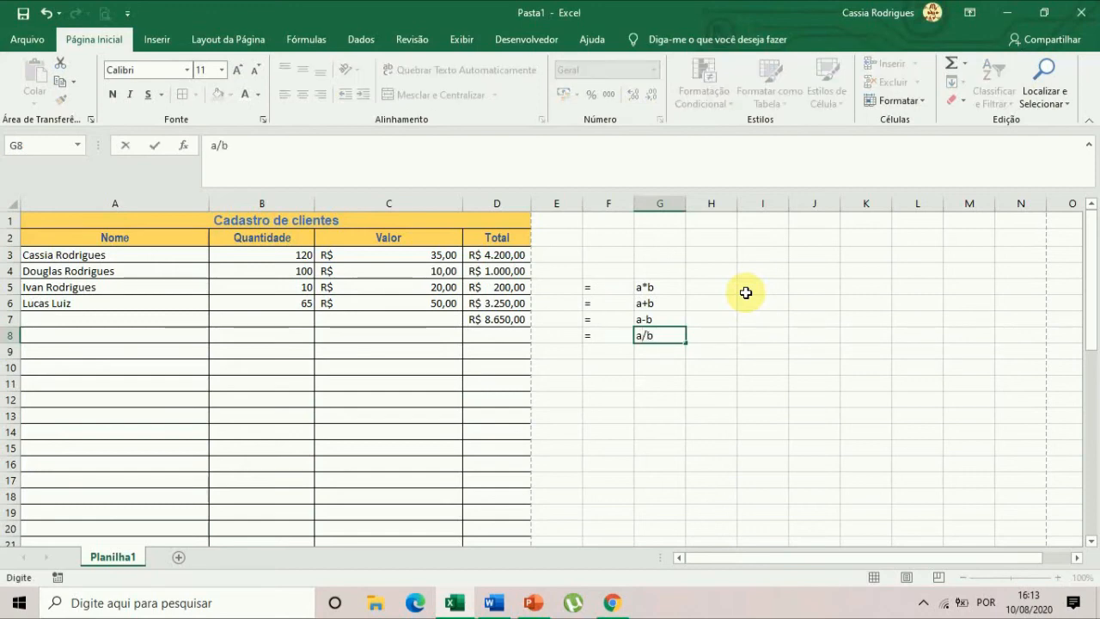
key(Return)
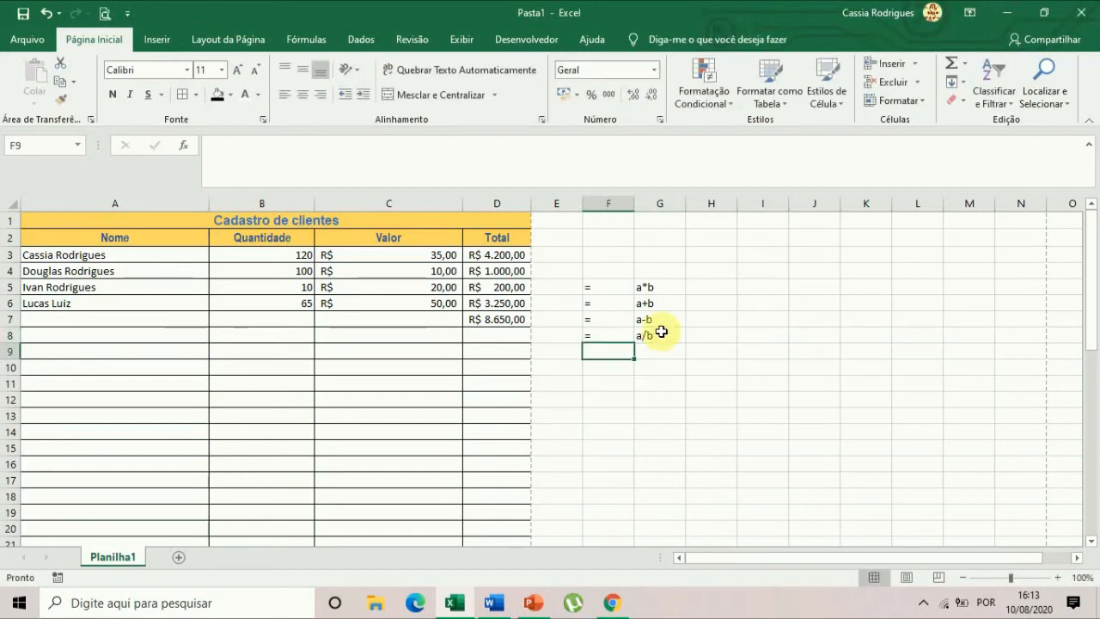
Review the four operation examples in F5:G8 against the first client's Quantidade, Valor and Total cells.
click(609, 287)
drag(648, 286, 655, 341)
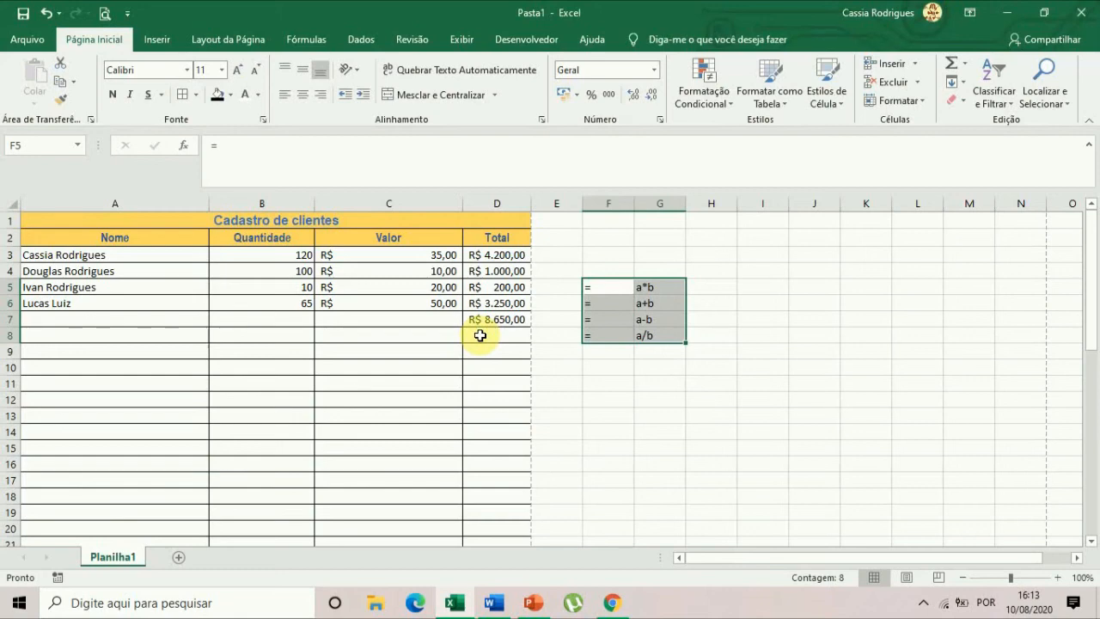
click(479, 335)
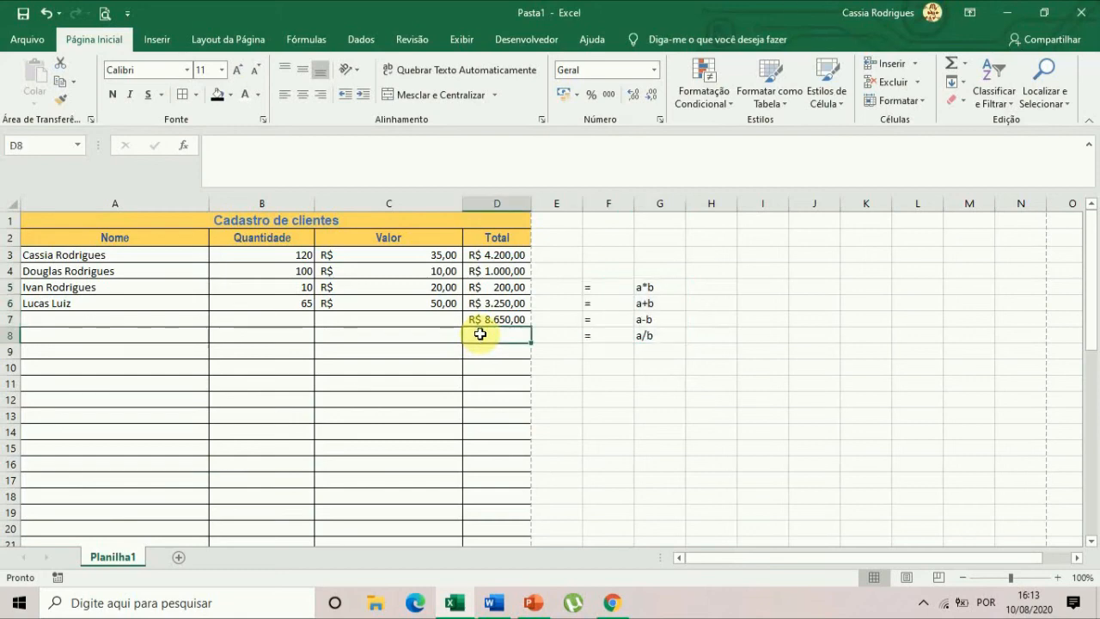
click(650, 385)
drag(594, 286, 662, 344)
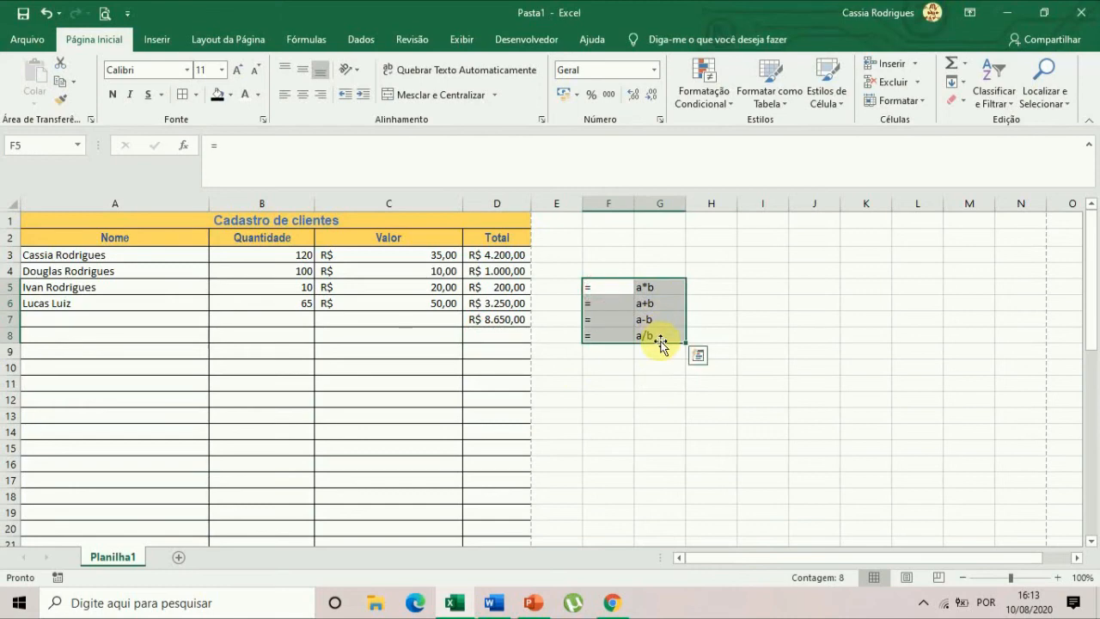
click(243, 365)
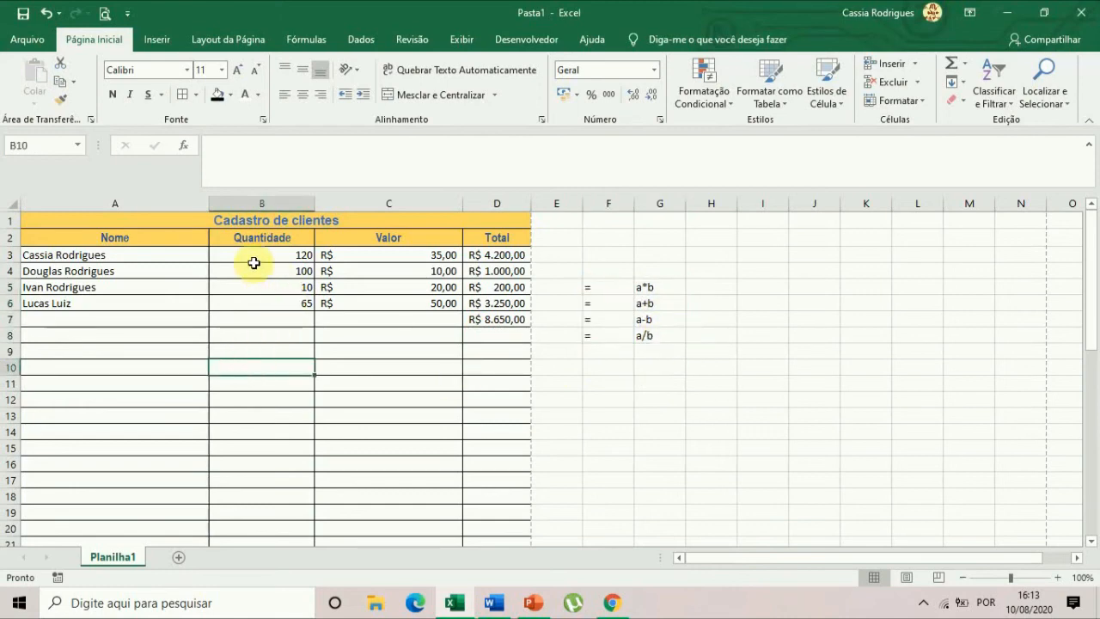
drag(253, 254, 525, 259)
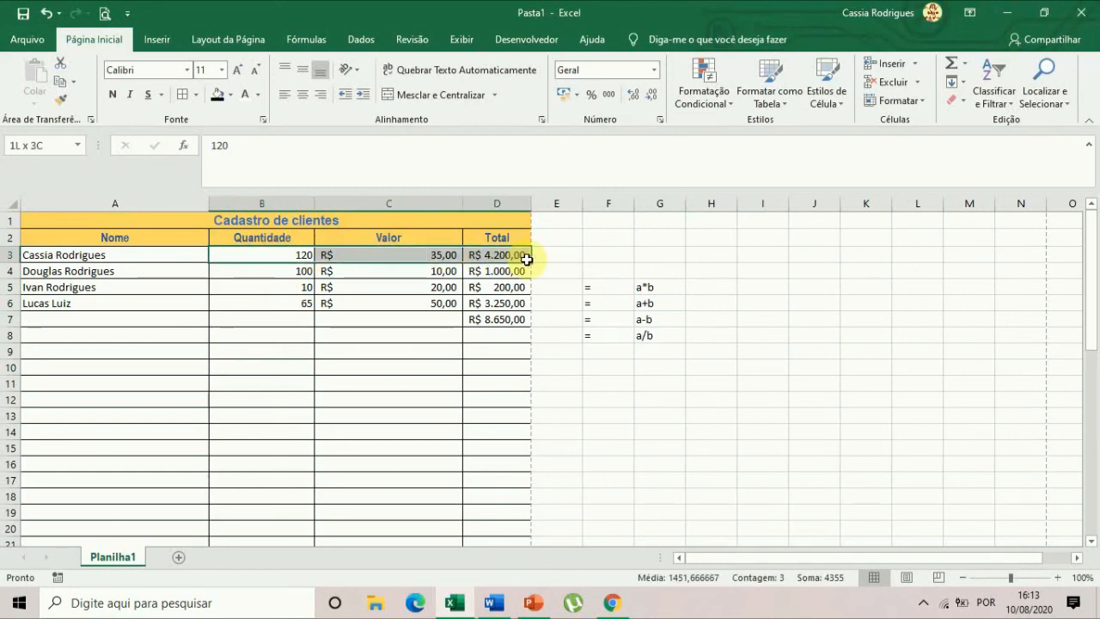
click(503, 398)
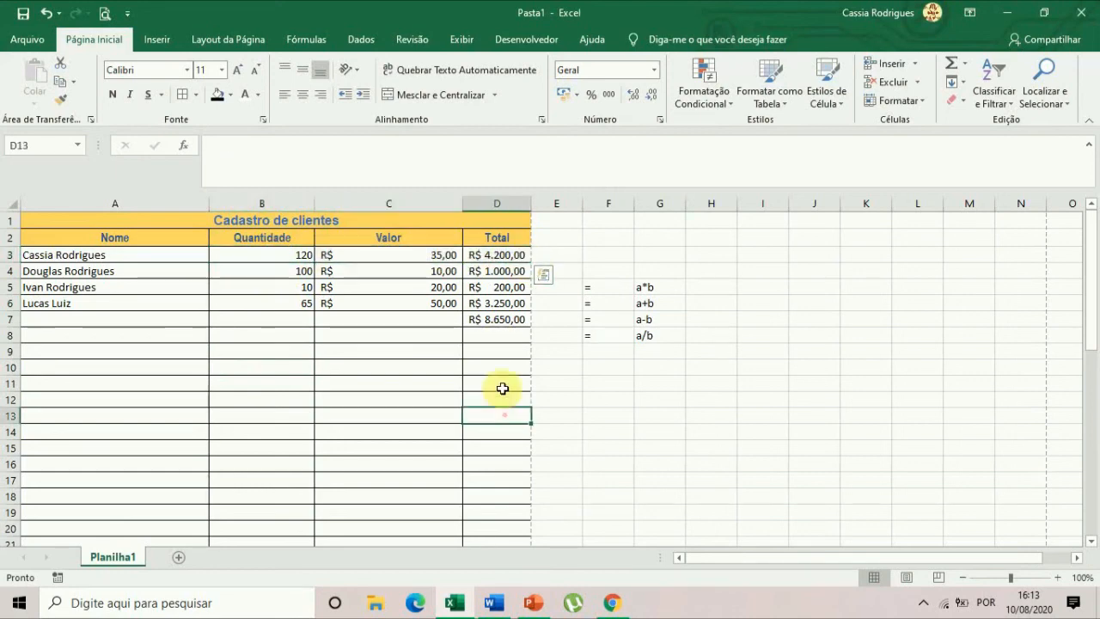
Review the clients' Quantidade, Valor and Total cells in rows 3 to 6 together with the grand total in D7.
click(496, 255)
drag(496, 256, 501, 307)
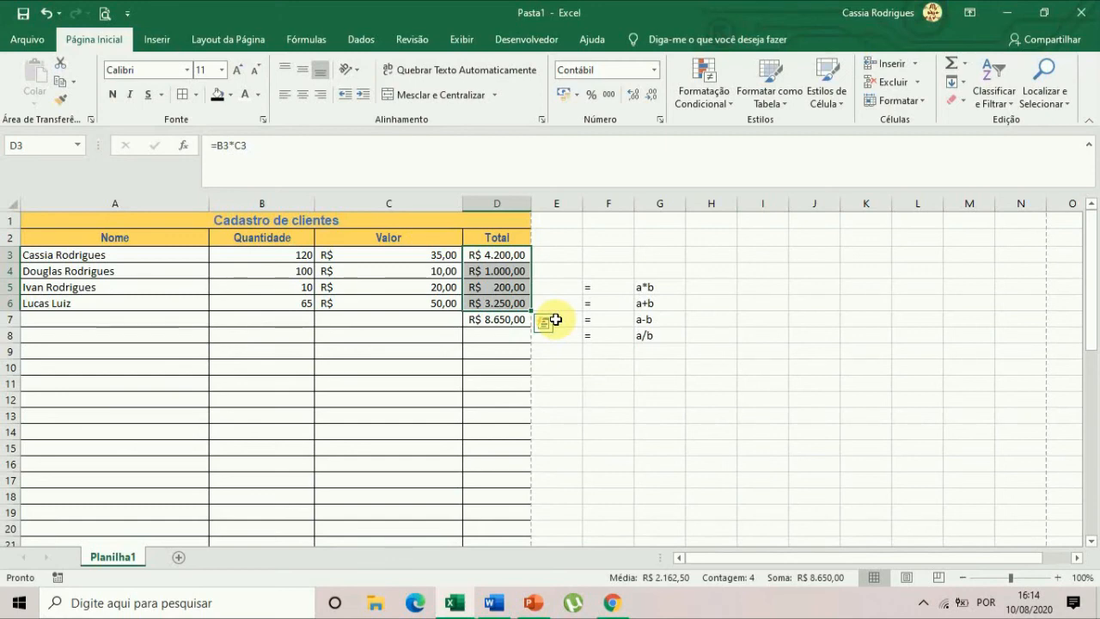
click(666, 482)
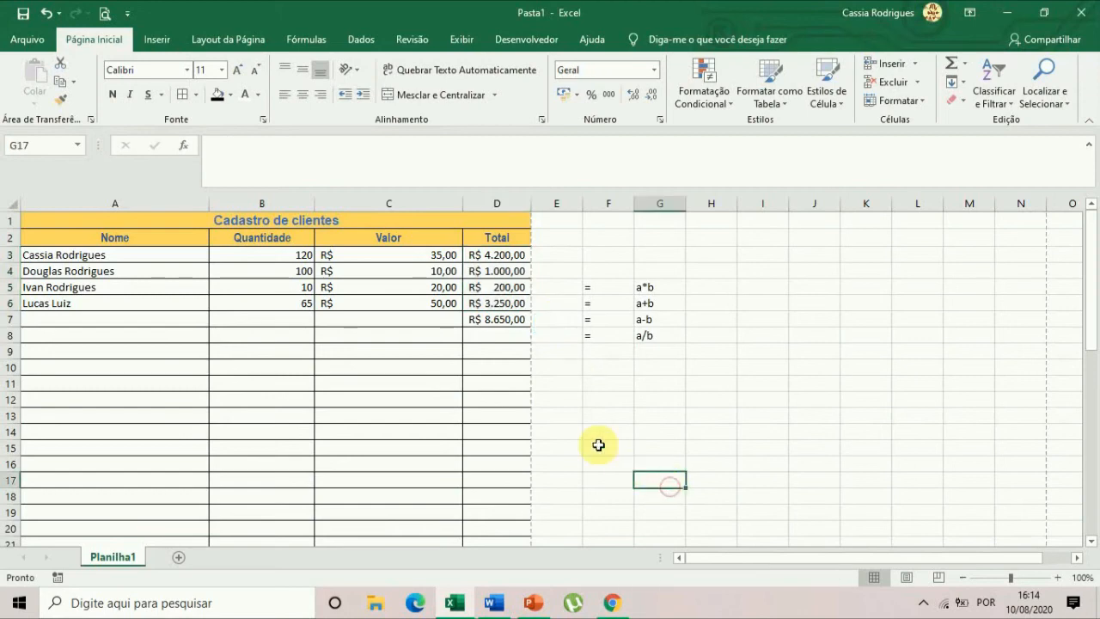
mouse_move(606, 596)
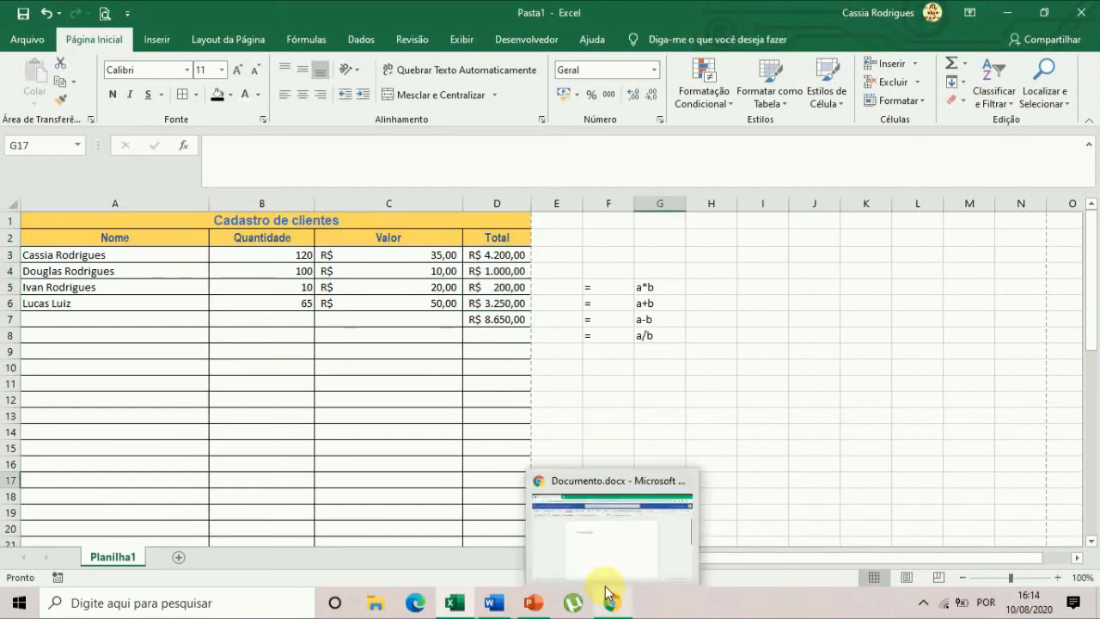
click(219, 416)
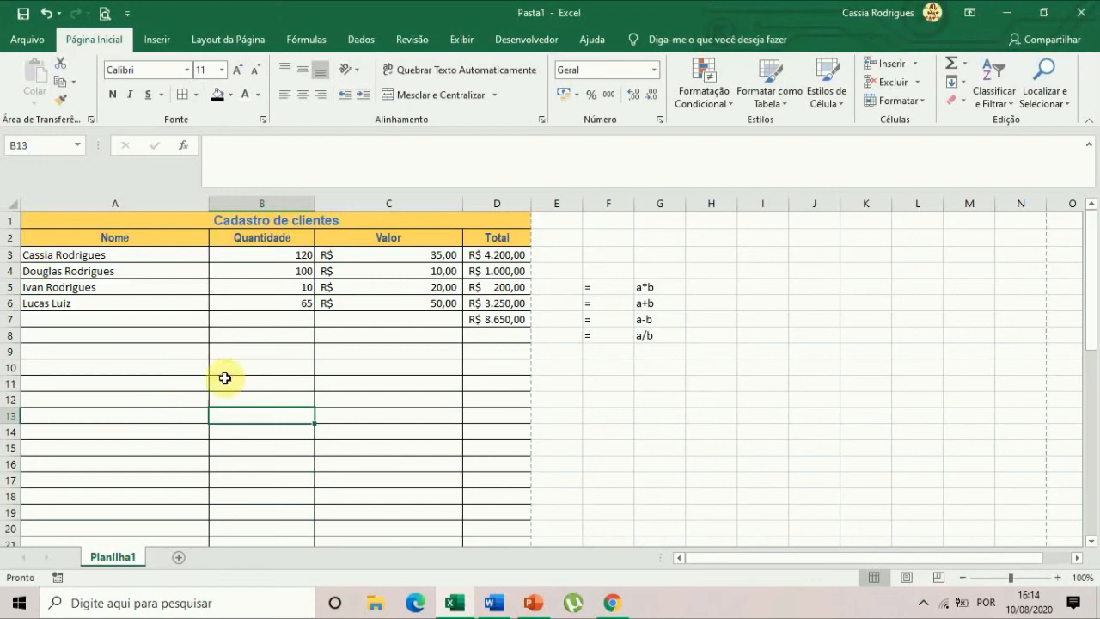
drag(259, 255, 447, 320)
drag(496, 257, 500, 320)
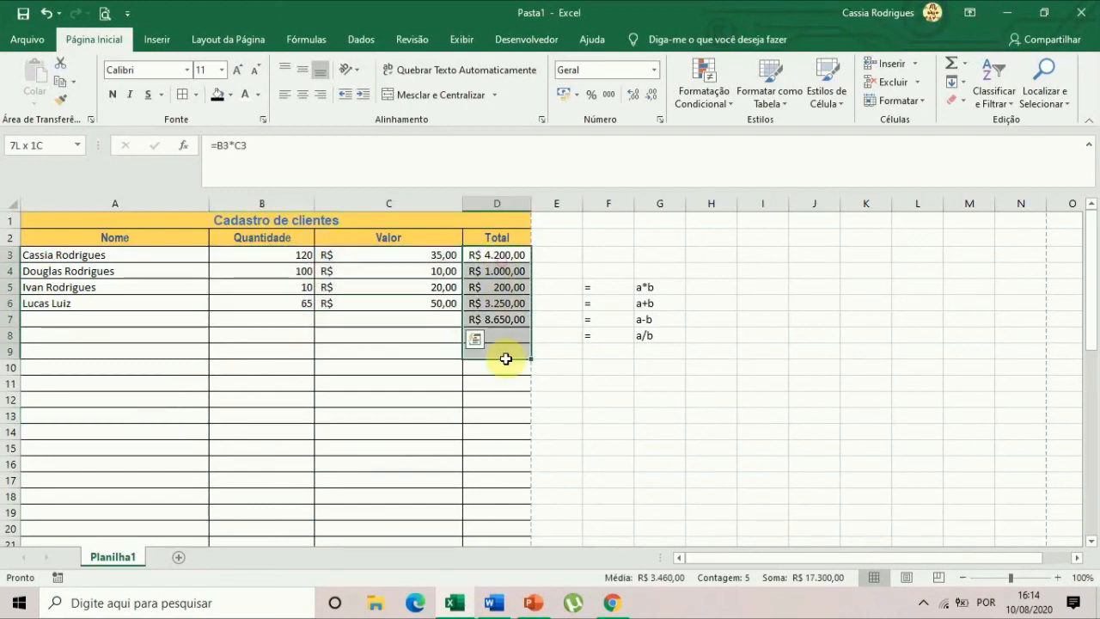
click(459, 500)
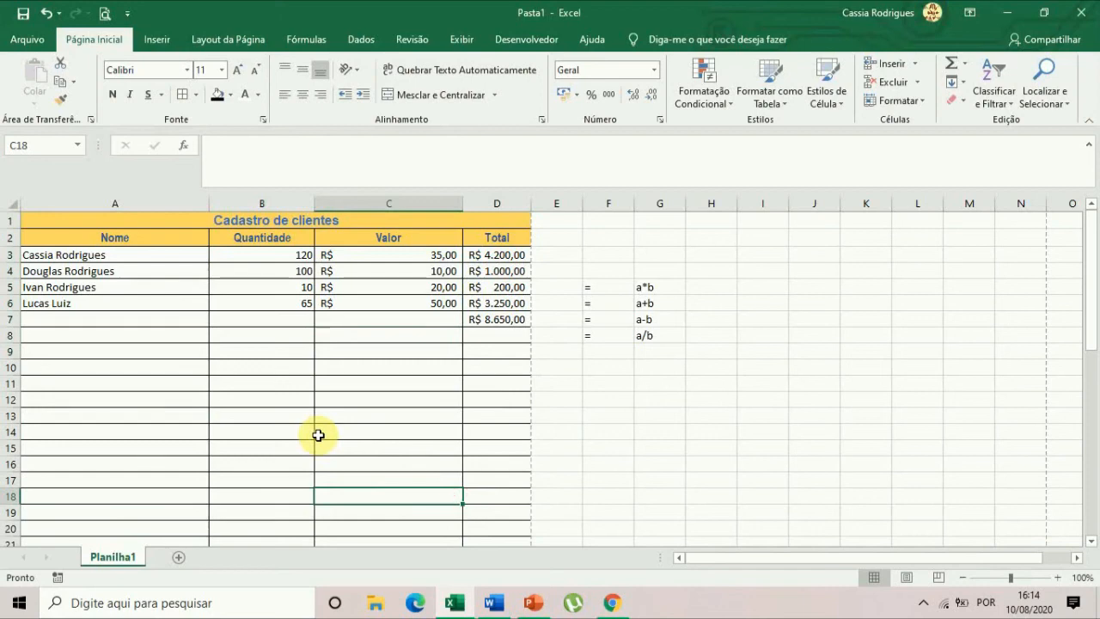
Examine the sheet's page orientation, scaling, paper size and margin settings in Page Setup, leaving the dialog without changes.
click(230, 43)
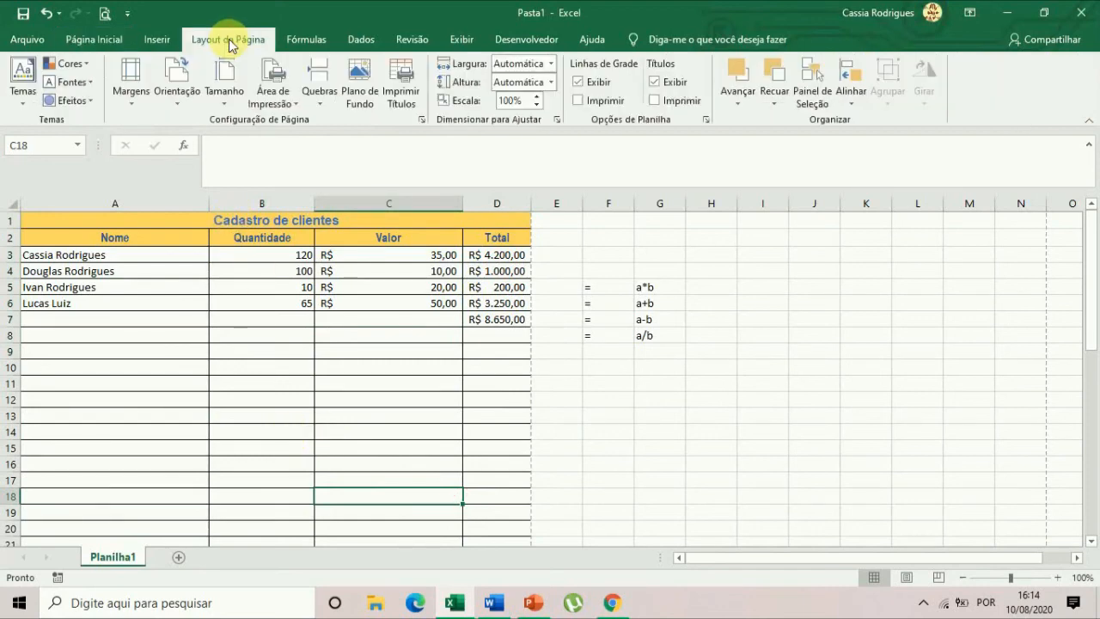
click(422, 121)
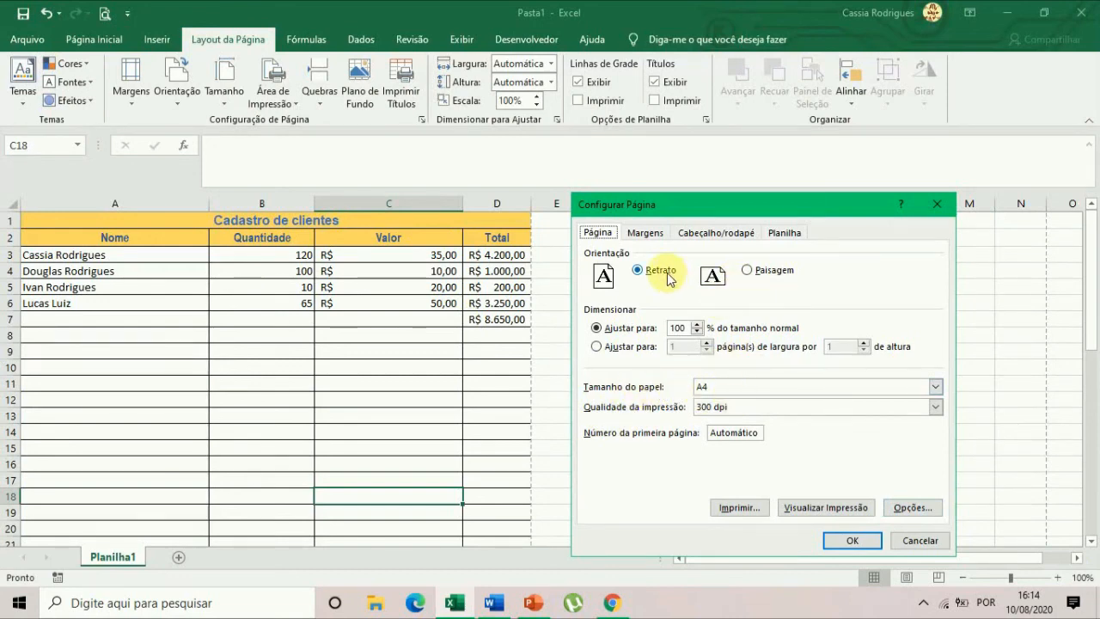
click(646, 233)
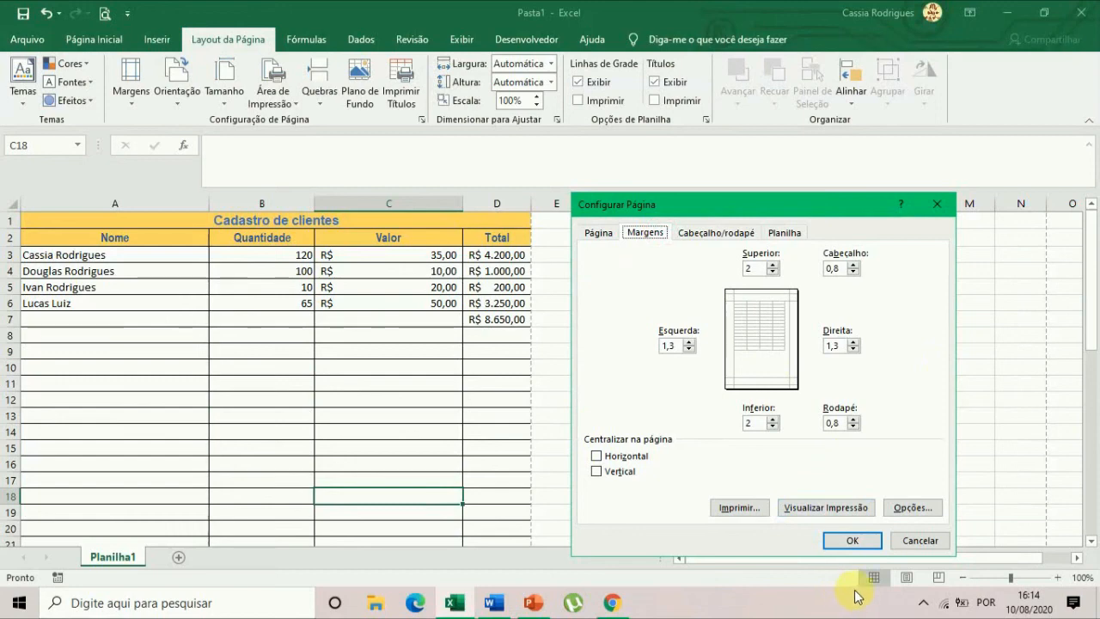
click(918, 538)
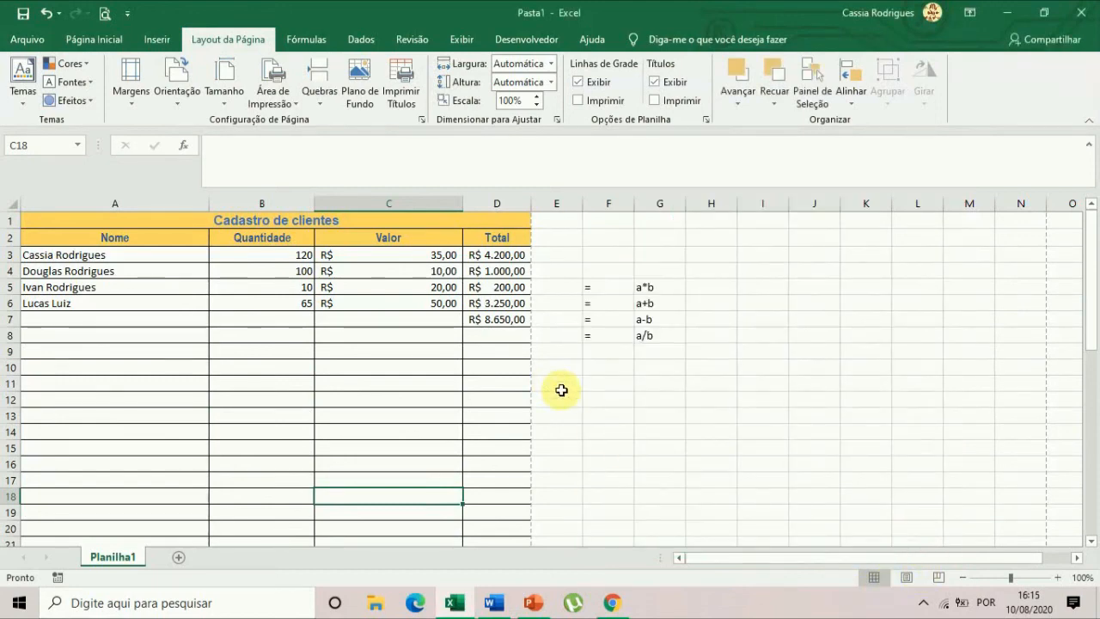
Switch to PowerPoint and review the INTENSIVÃO title slide and the Imagem 1 slide of the presentation.
click(534, 603)
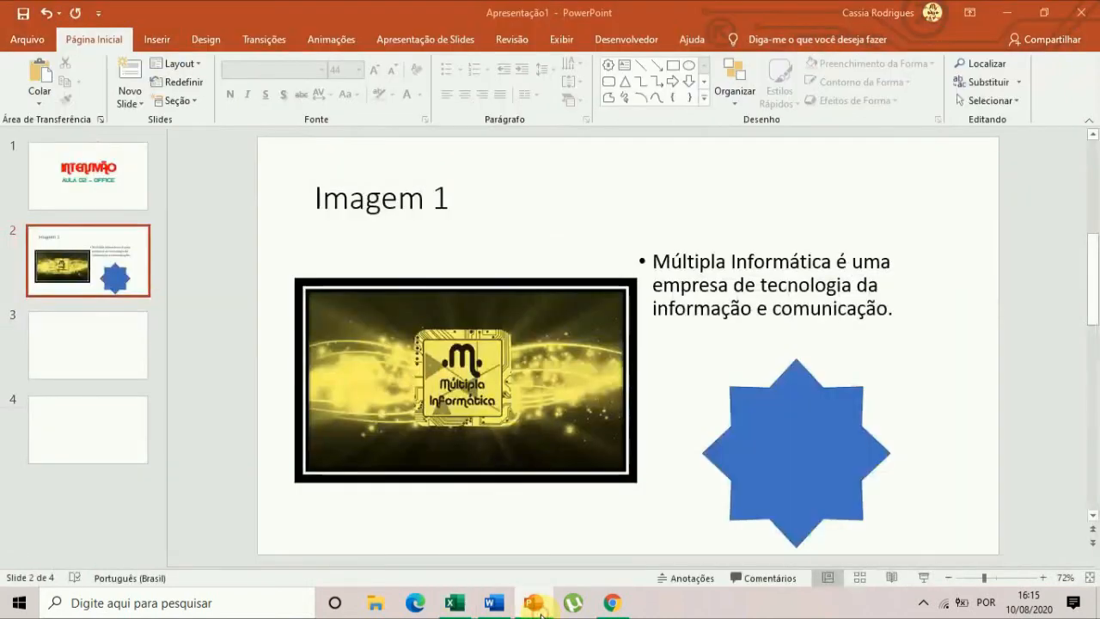
click(88, 177)
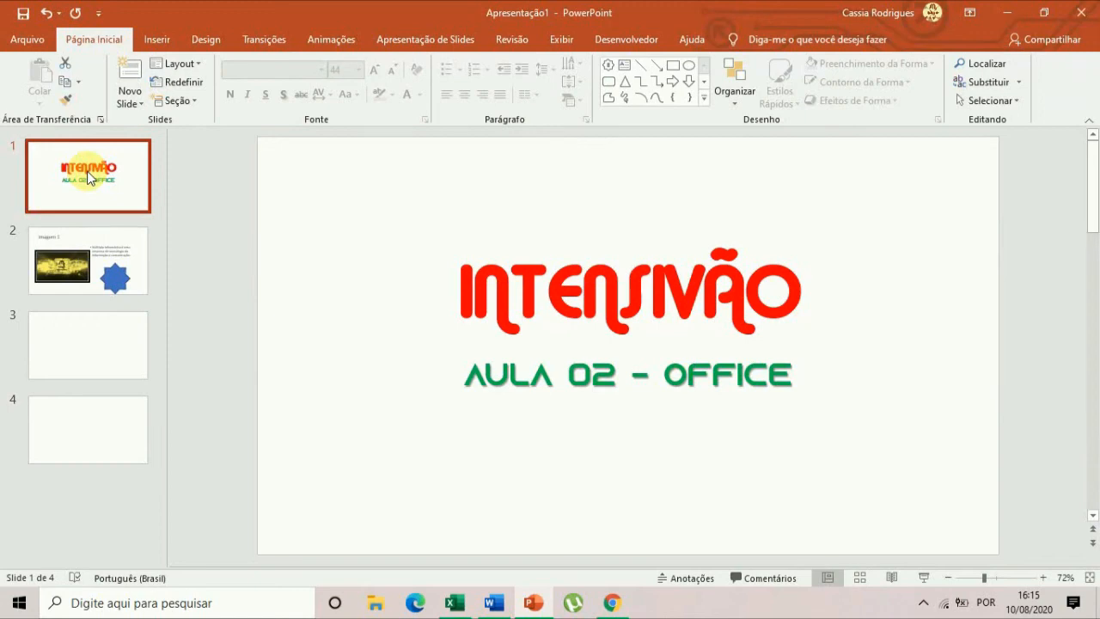
click(102, 262)
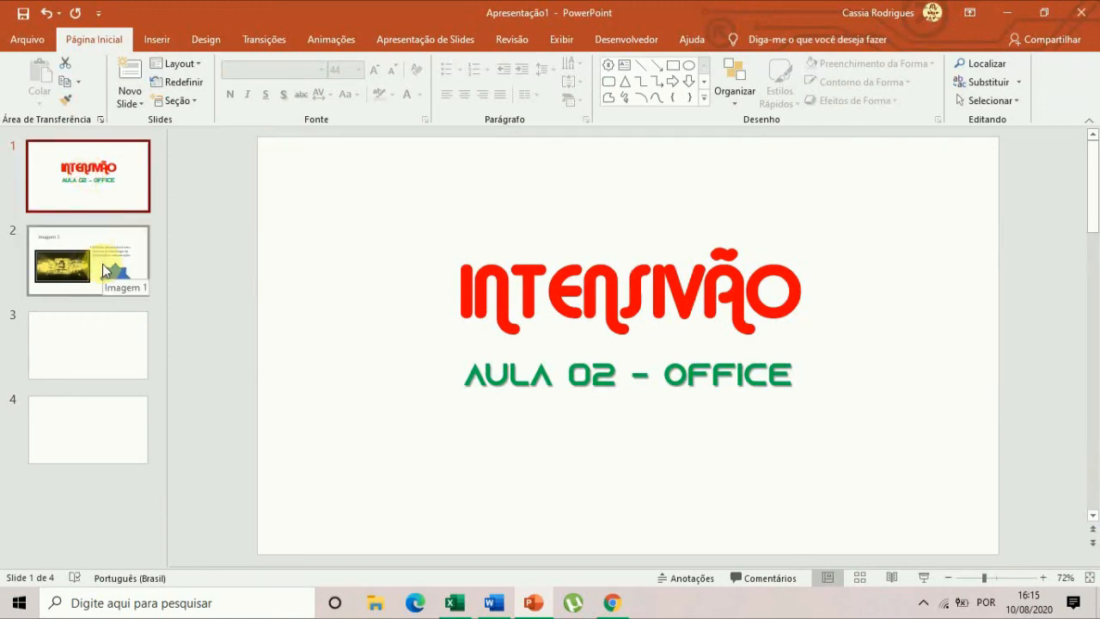